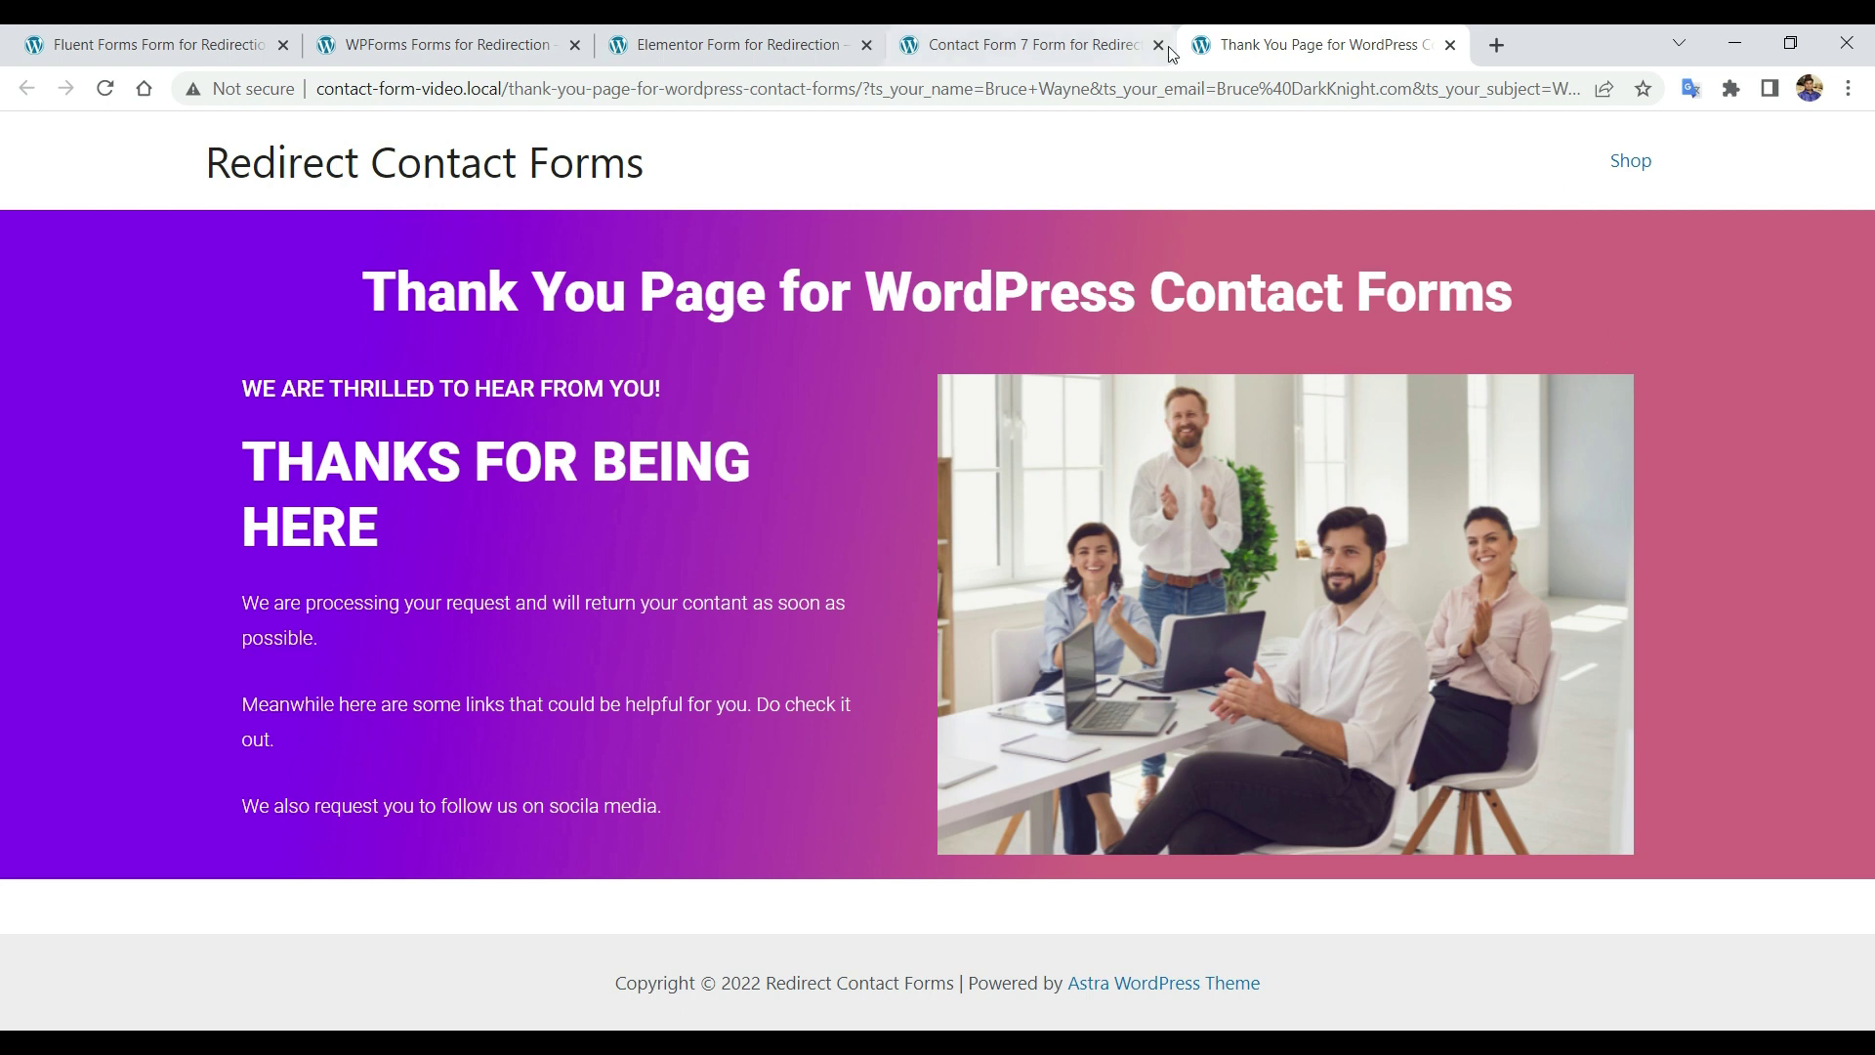
Close the Thank You Page tab to reveal the Contact Form 7 redirection form.
{"action": "left_click", "coordinate": [1450, 45]}
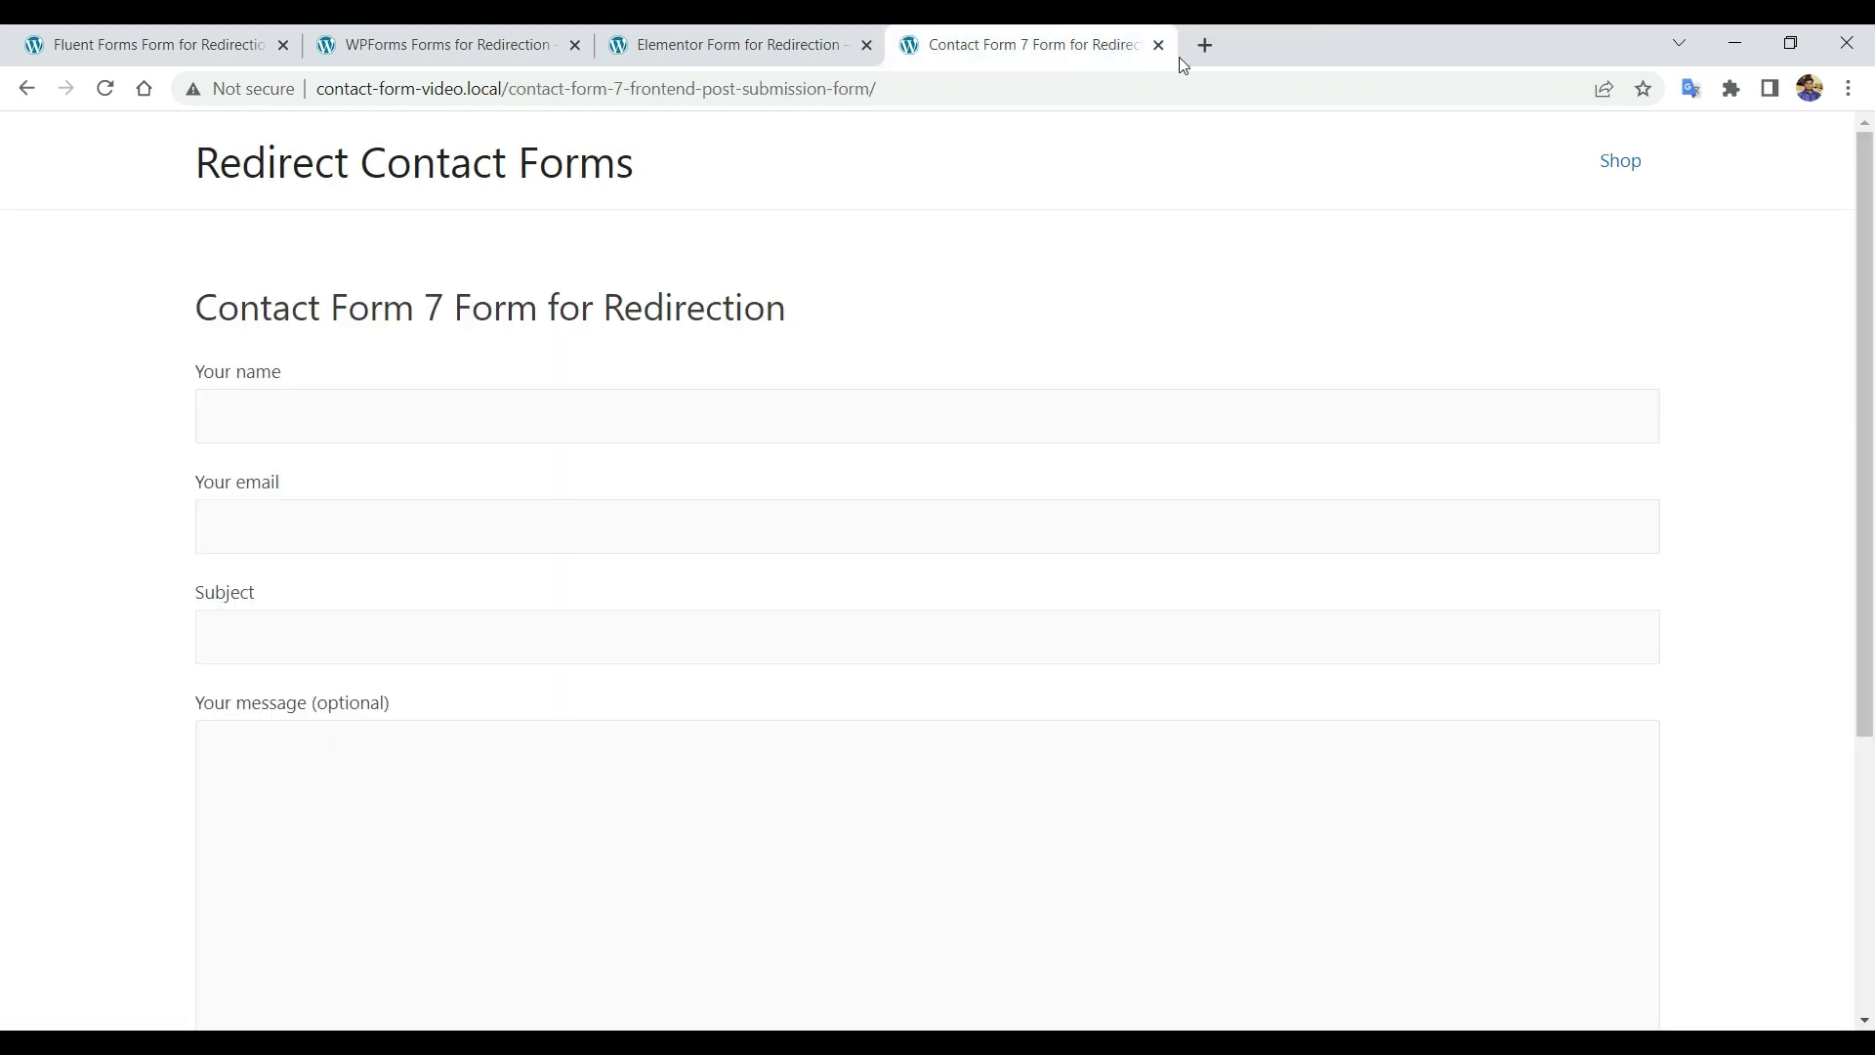
Close the CF7 tab and autofill the Elementor form's Name and Email from saved suggestions.
{"action": "left_click", "coordinate": [1158, 45]}
{"action": "left_click", "coordinate": [455, 349]}
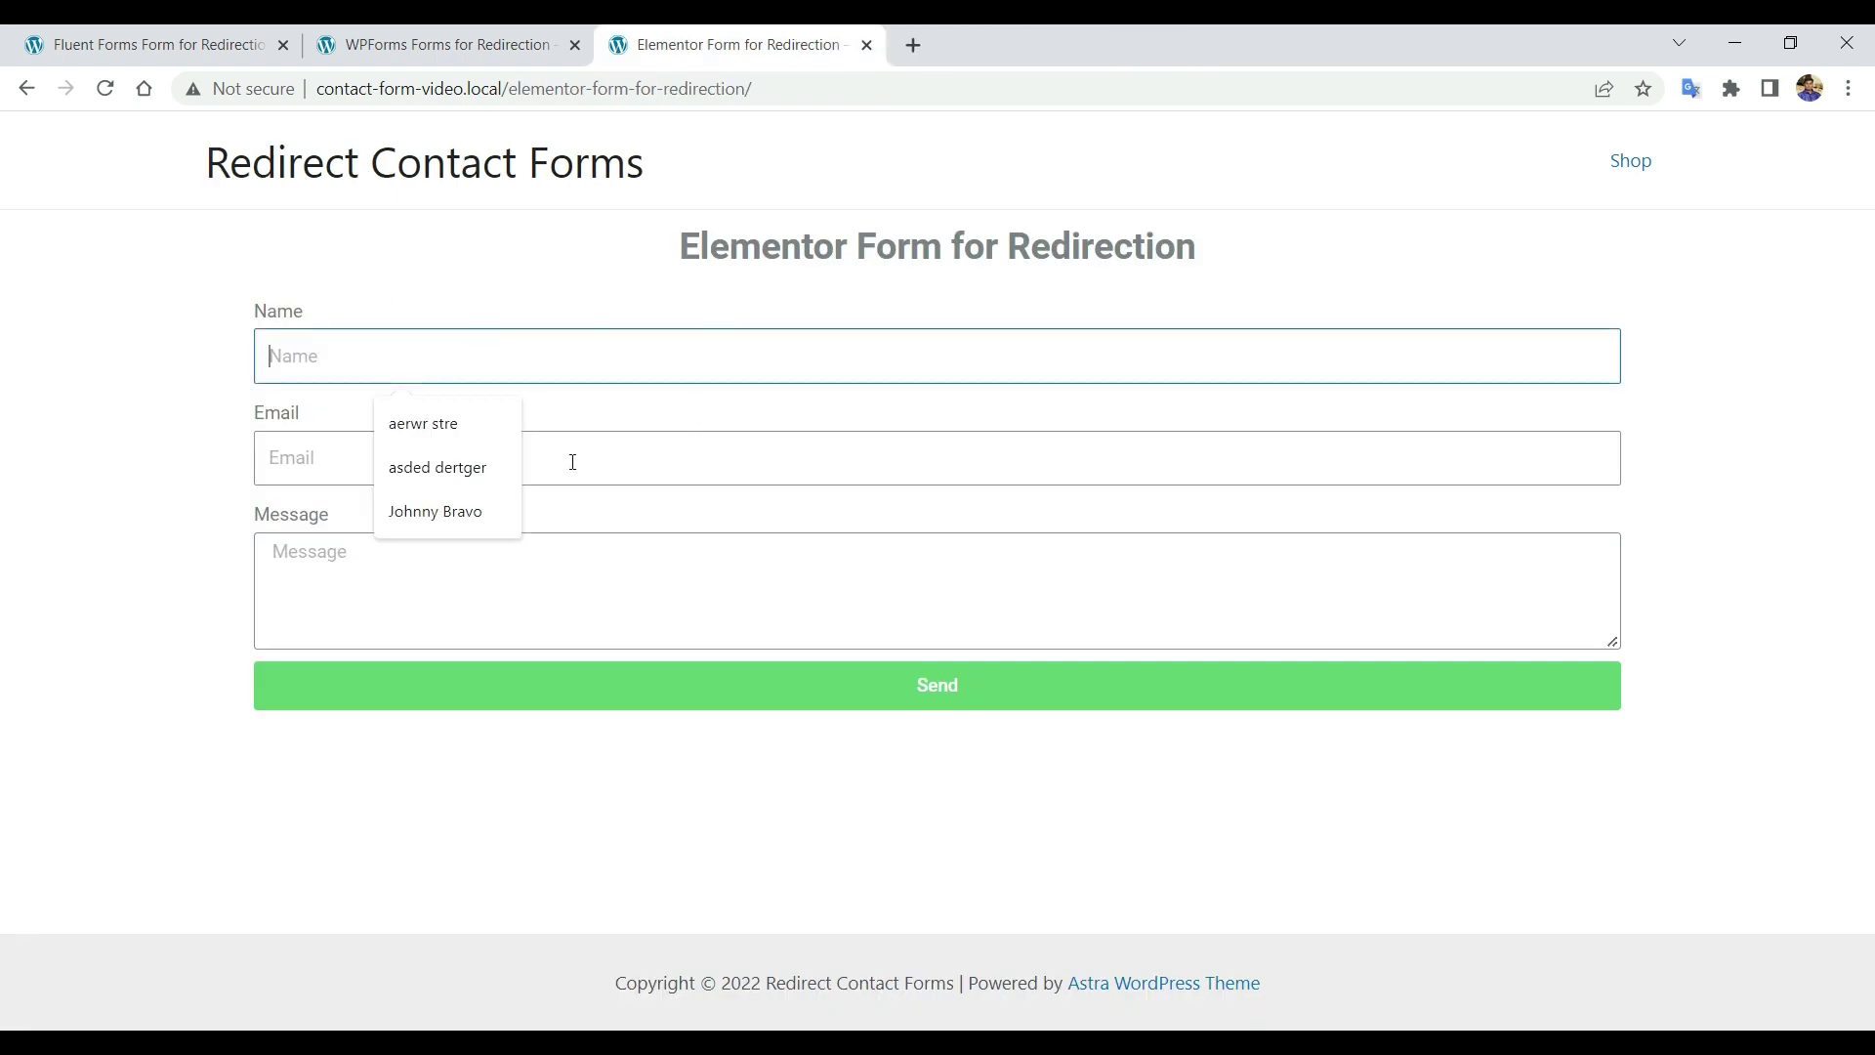
{"action": "left_click", "coordinate": [472, 509]}
{"action": "left_click", "coordinate": [488, 459]}
{"action": "left_click", "coordinate": [488, 611]}
Enter the message 'I'm Good', submit the Elementor form, then close the redirect post.
{"action": "left_click", "coordinate": [494, 569]}
{"action": "type", "text": "I'm Good."}
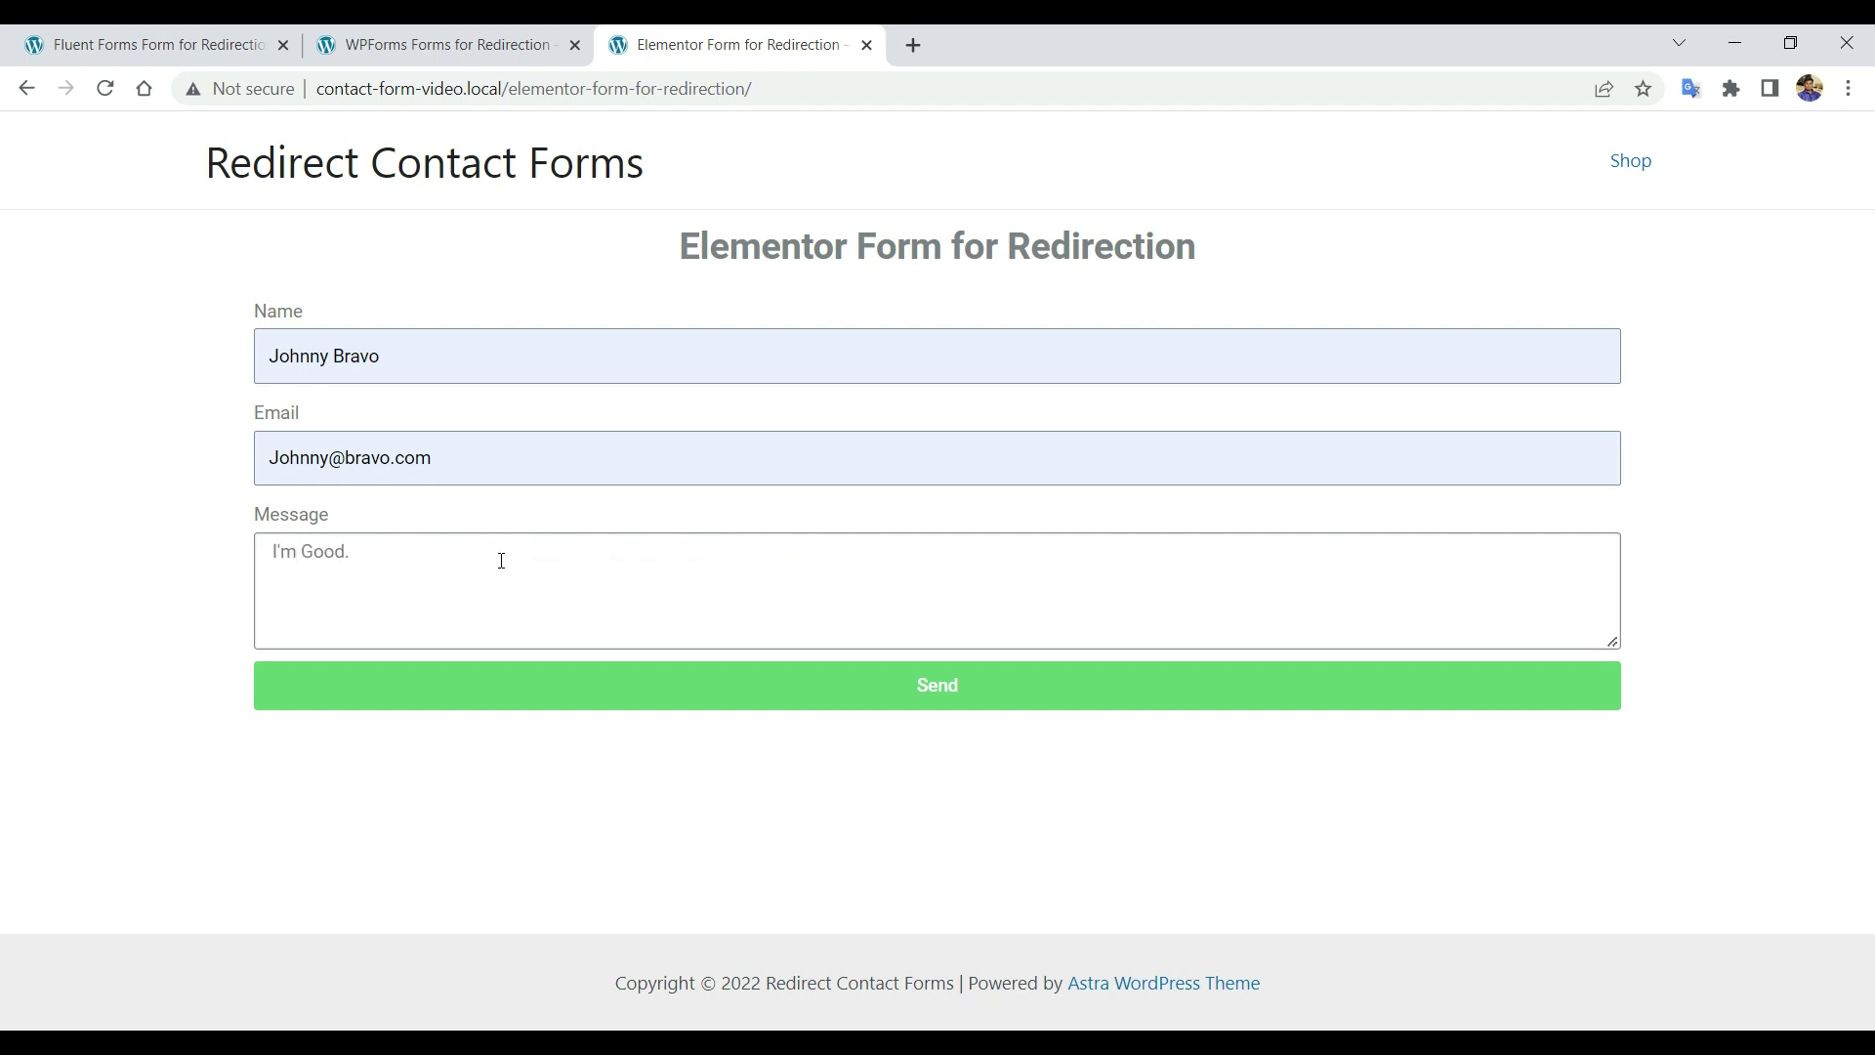
{"action": "left_click", "coordinate": [874, 707]}
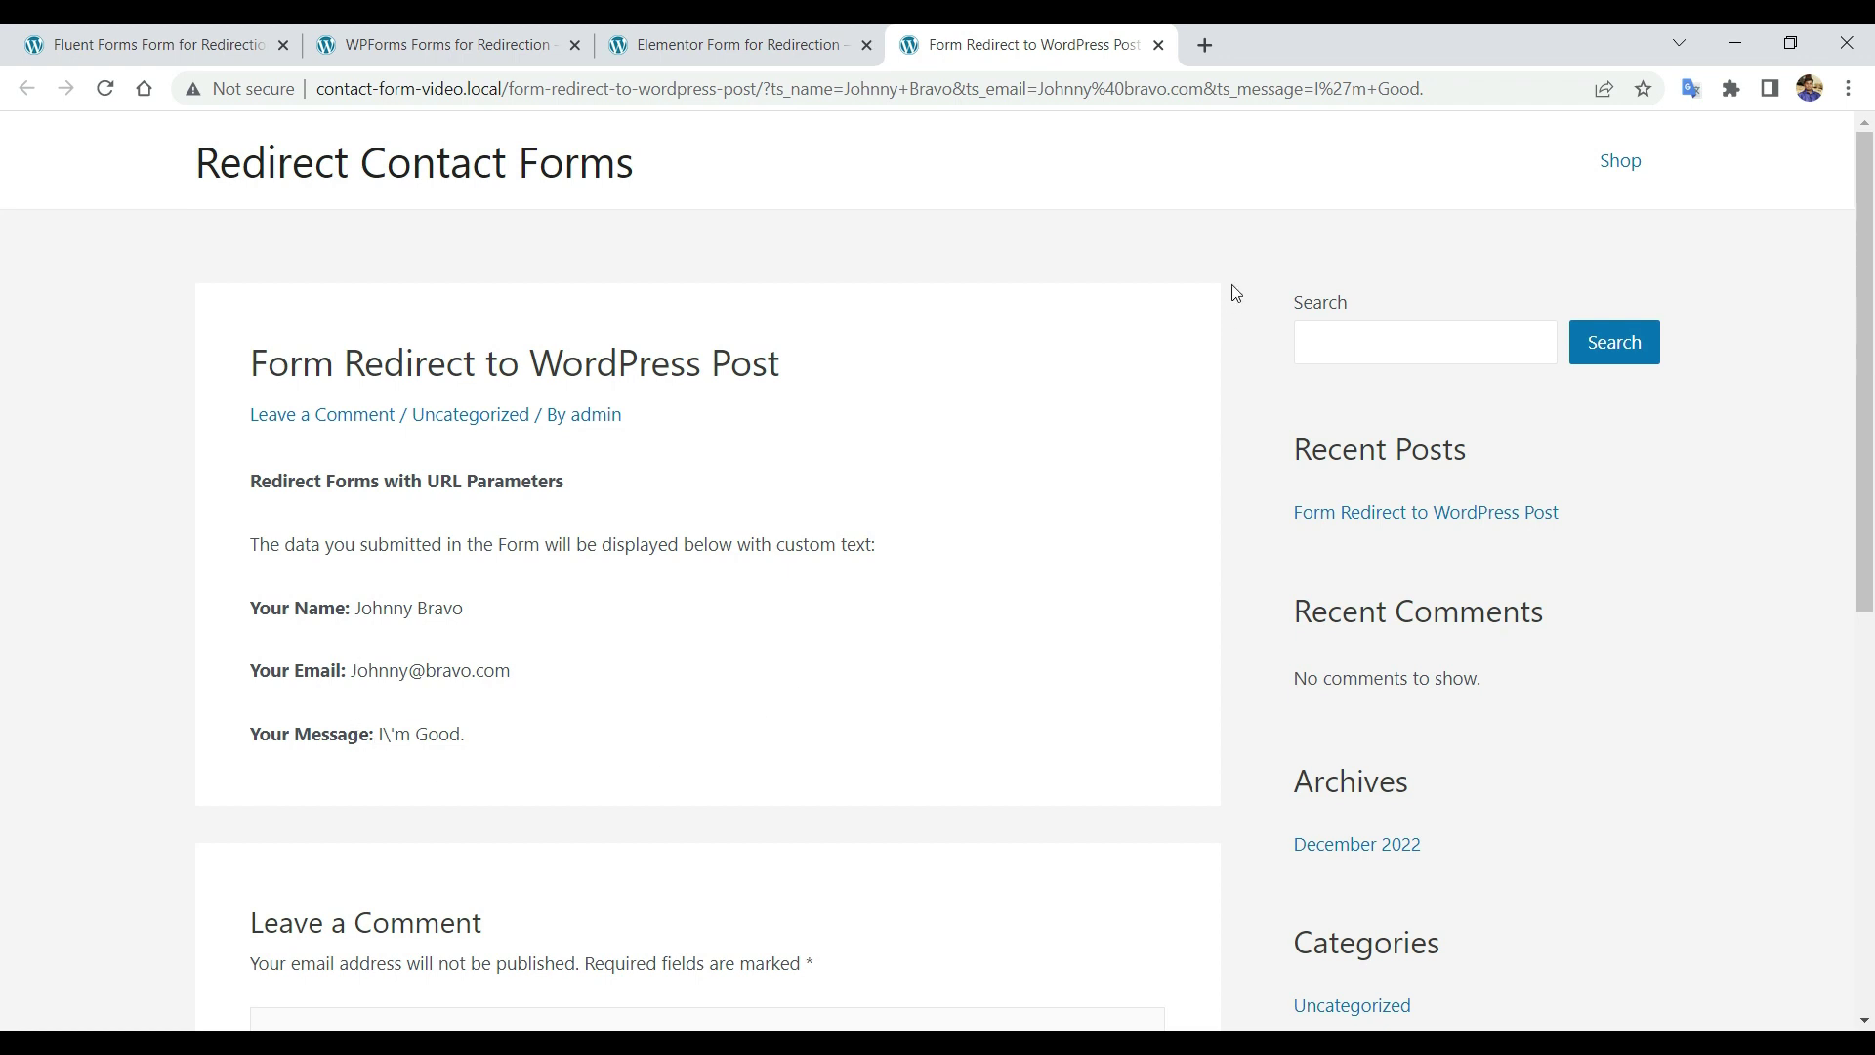
{"action": "left_click", "coordinate": [1158, 45]}
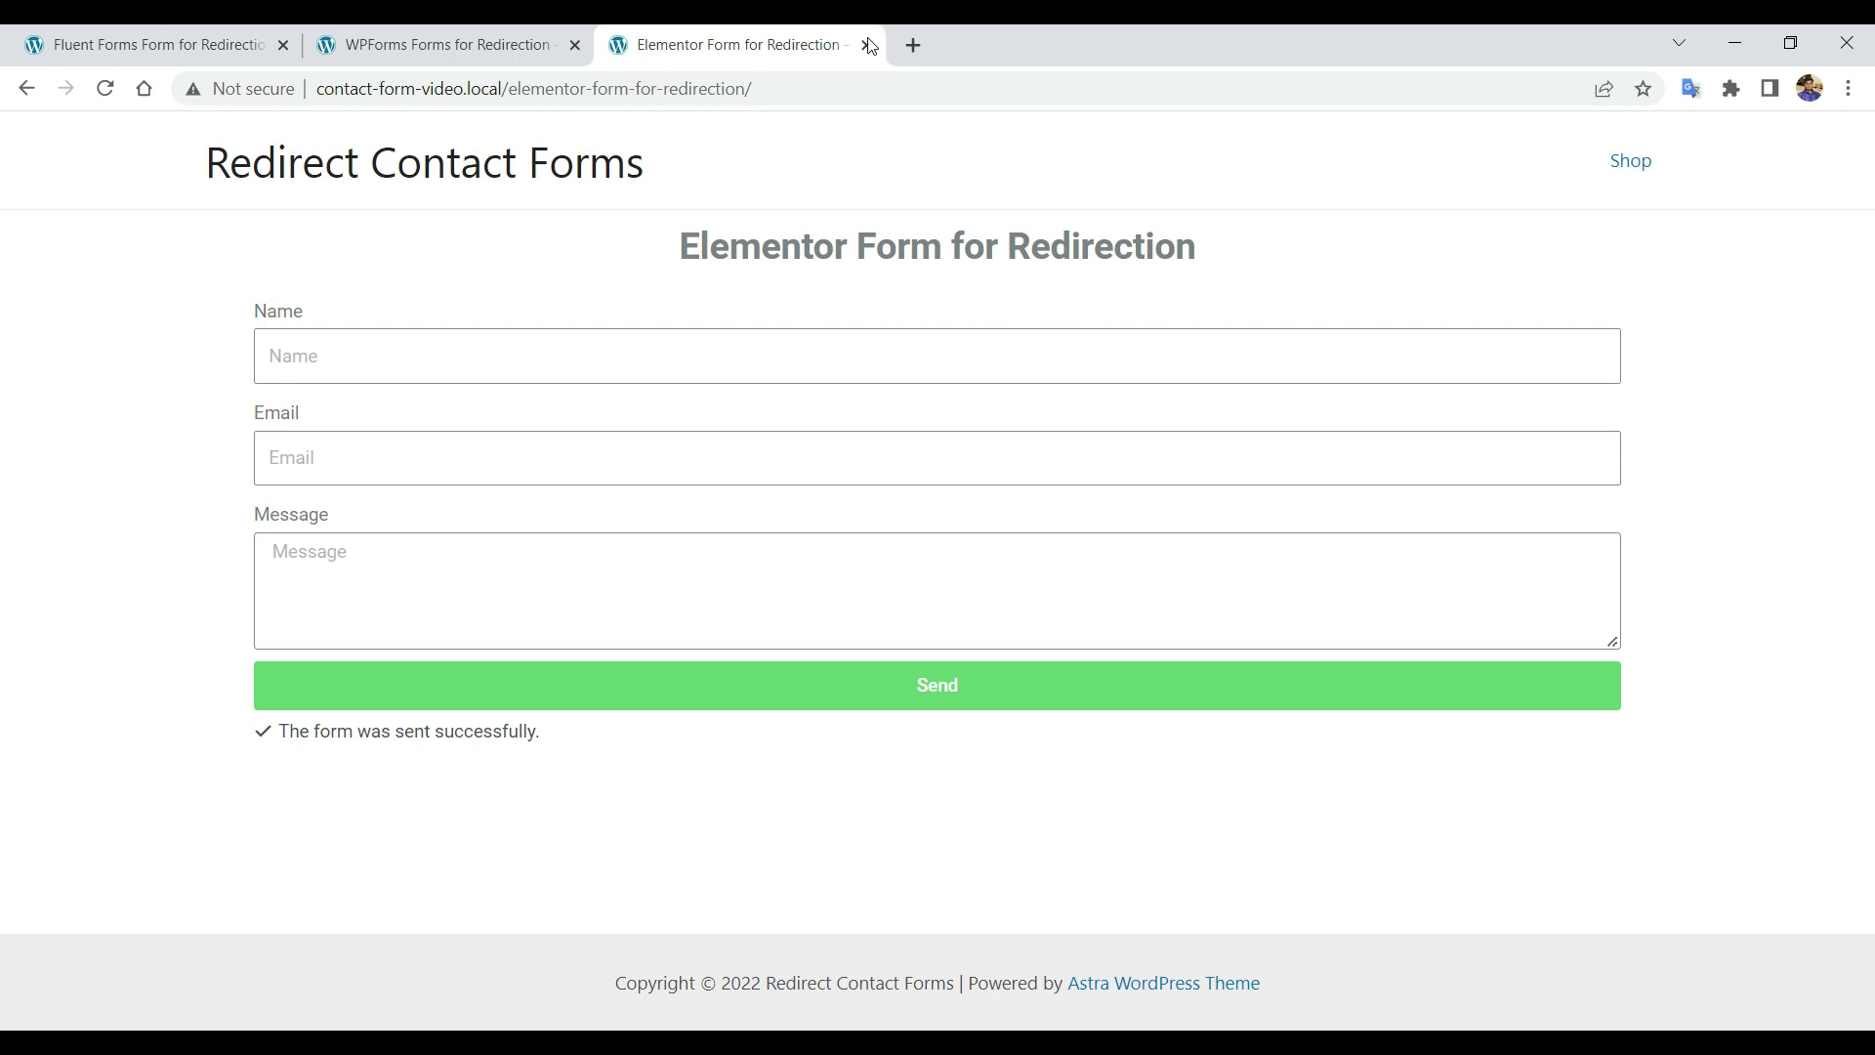
Close the Elementor tab and fill WPForms with autofilled name and email and message 'I'm Batman.'.
{"action": "left_click", "coordinate": [866, 45]}
{"action": "left_click", "coordinate": [467, 427]}
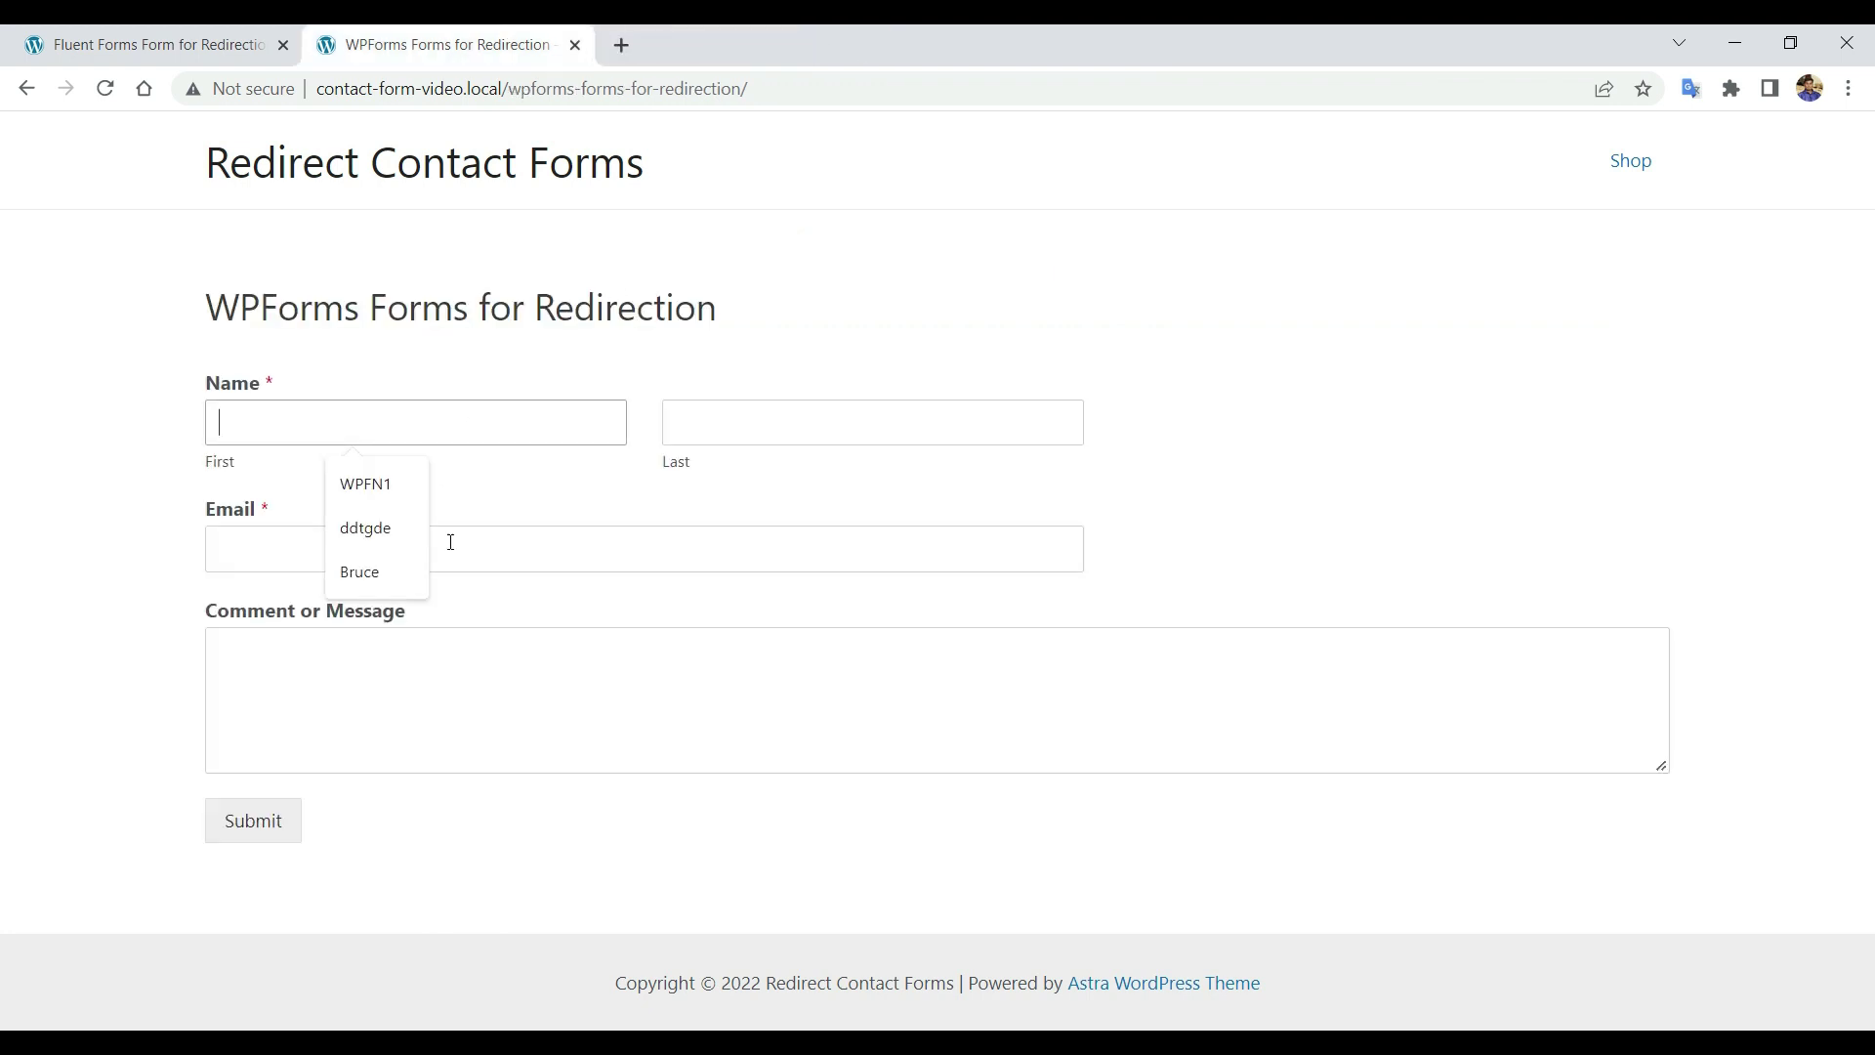
{"action": "left_click", "coordinate": [447, 573]}
{"action": "left_click", "coordinate": [830, 423]}
{"action": "left_click", "coordinate": [824, 574]}
{"action": "left_click", "coordinate": [504, 548]}
{"action": "left_click", "coordinate": [504, 684]}
{"action": "type", "text": "I'm Batman."}
Submit WPForms, add the redirected DNK Black Shoes to the cart, then close both tabs.
{"action": "left_click", "coordinate": [265, 842]}
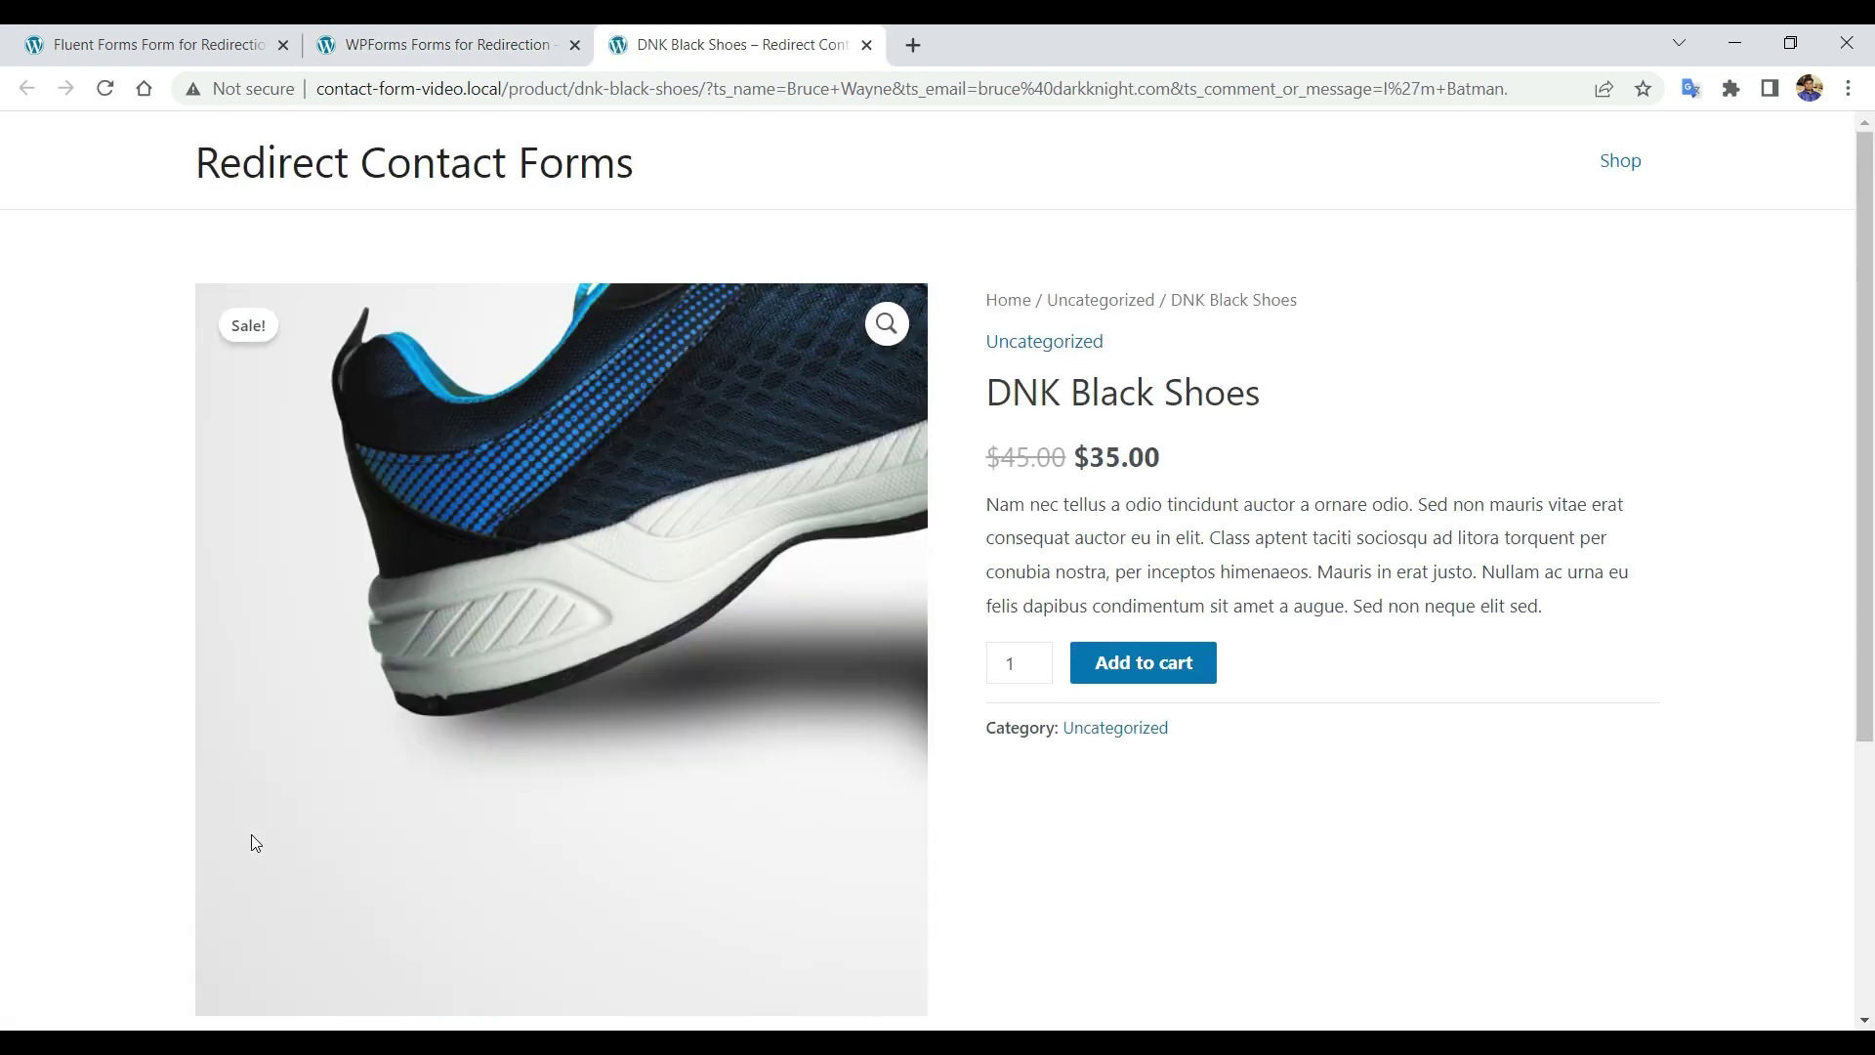
{"action": "scroll", "coordinate": [1171, 390], "scroll_direction": "down", "scroll_amount": 2}
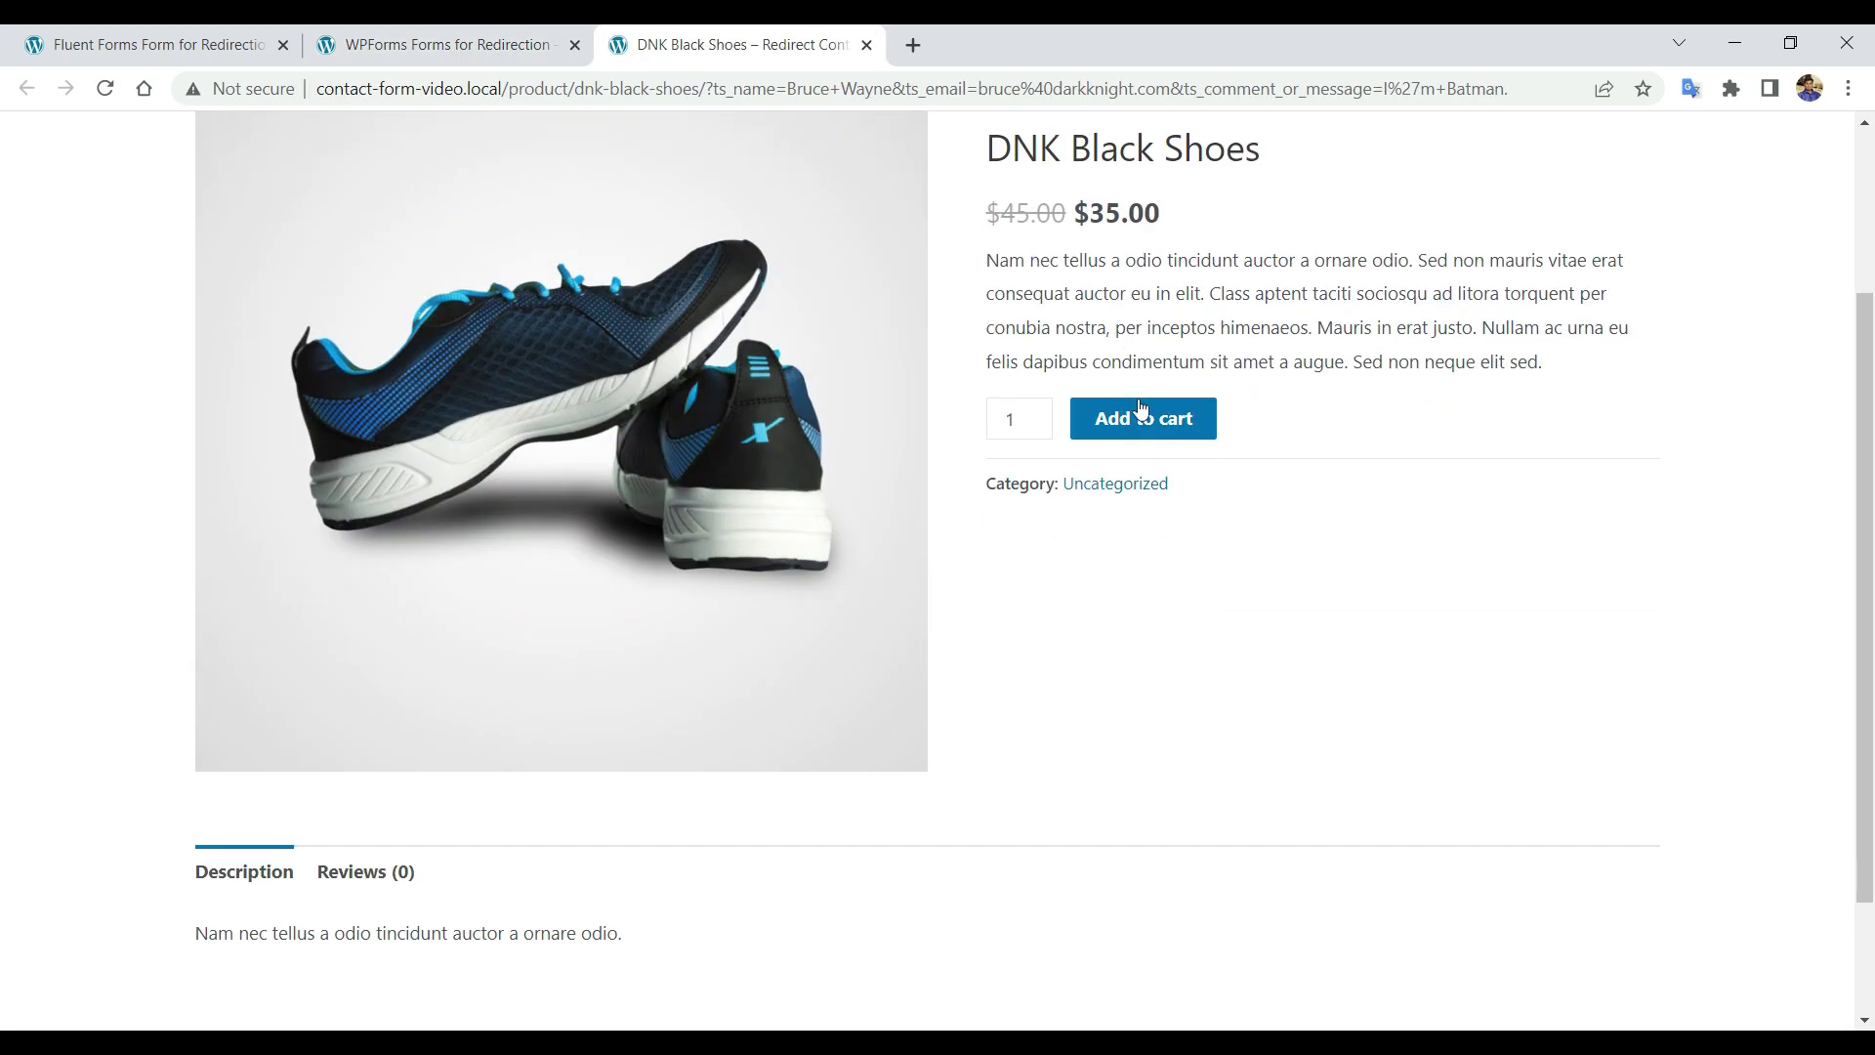
{"action": "scroll", "coordinate": [1141, 408], "scroll_direction": "down", "scroll_amount": 2}
{"action": "scroll", "coordinate": [1079, 468], "scroll_direction": "up", "scroll_amount": 5}
{"action": "left_click", "coordinate": [1154, 660]}
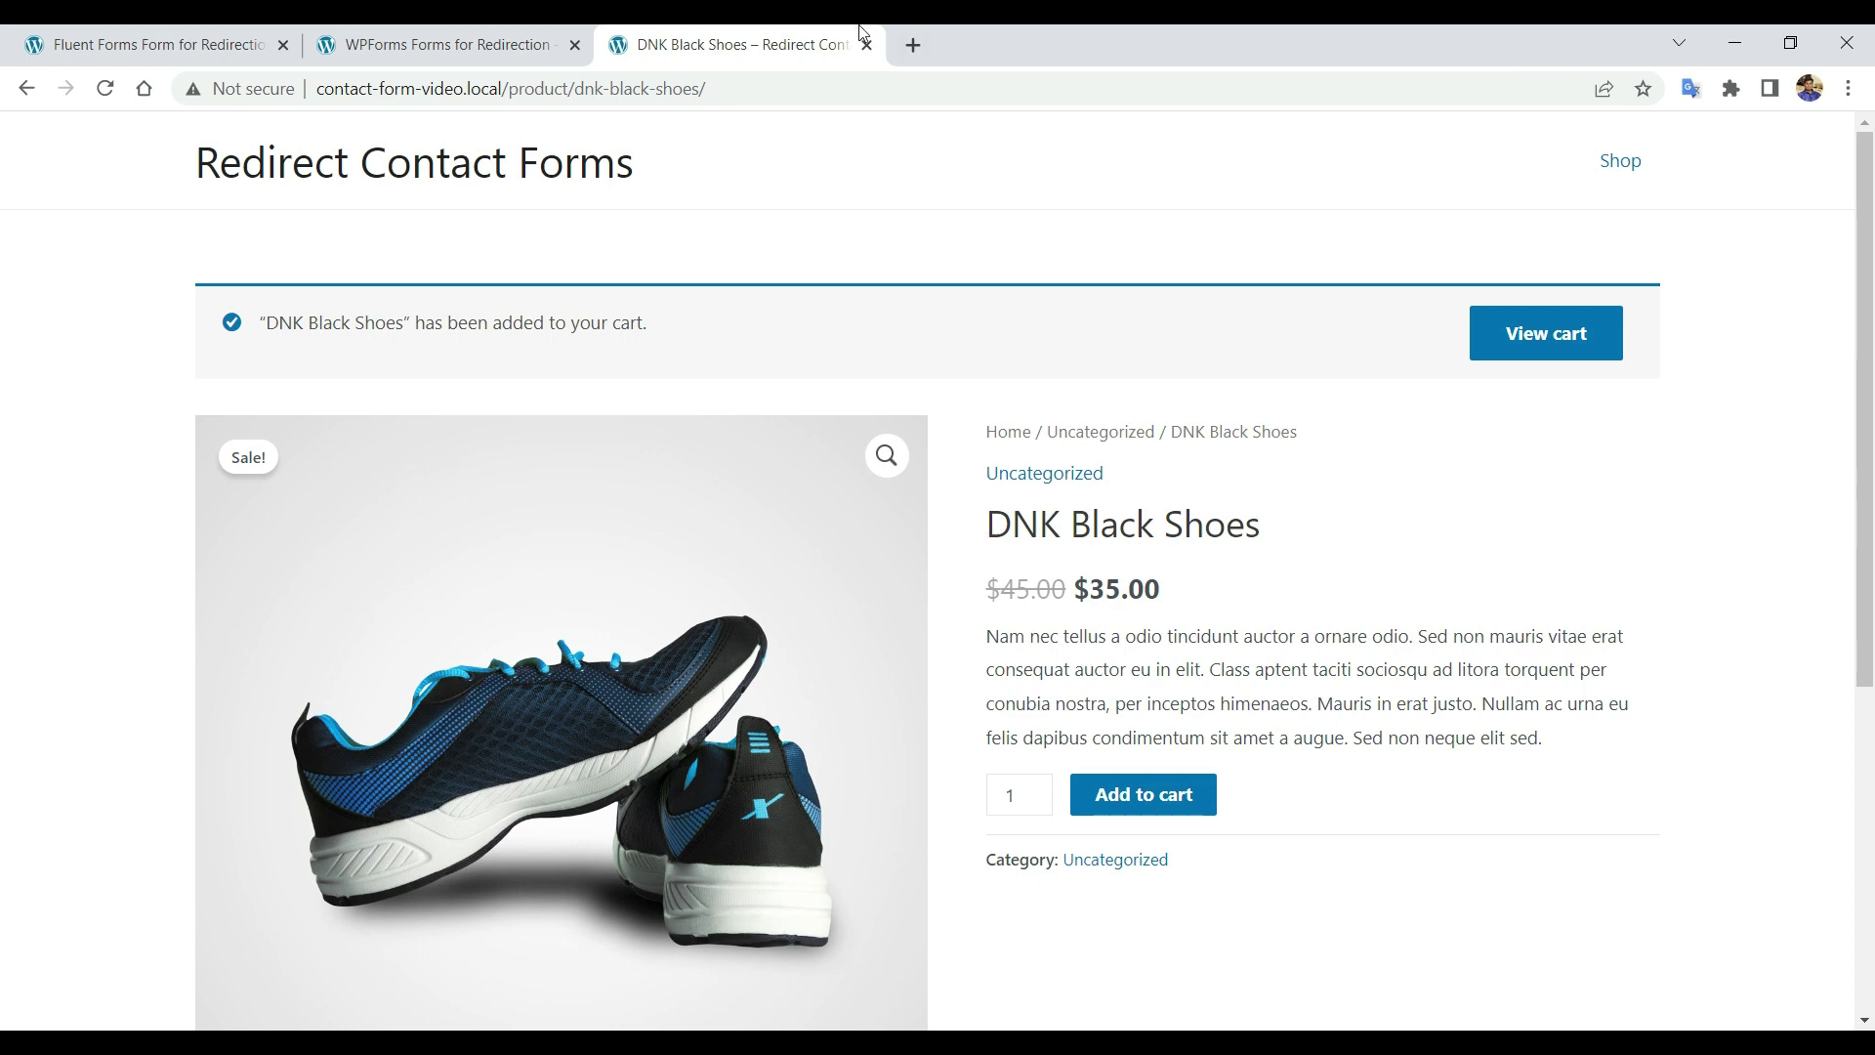
{"action": "left_click", "coordinate": [866, 45]}
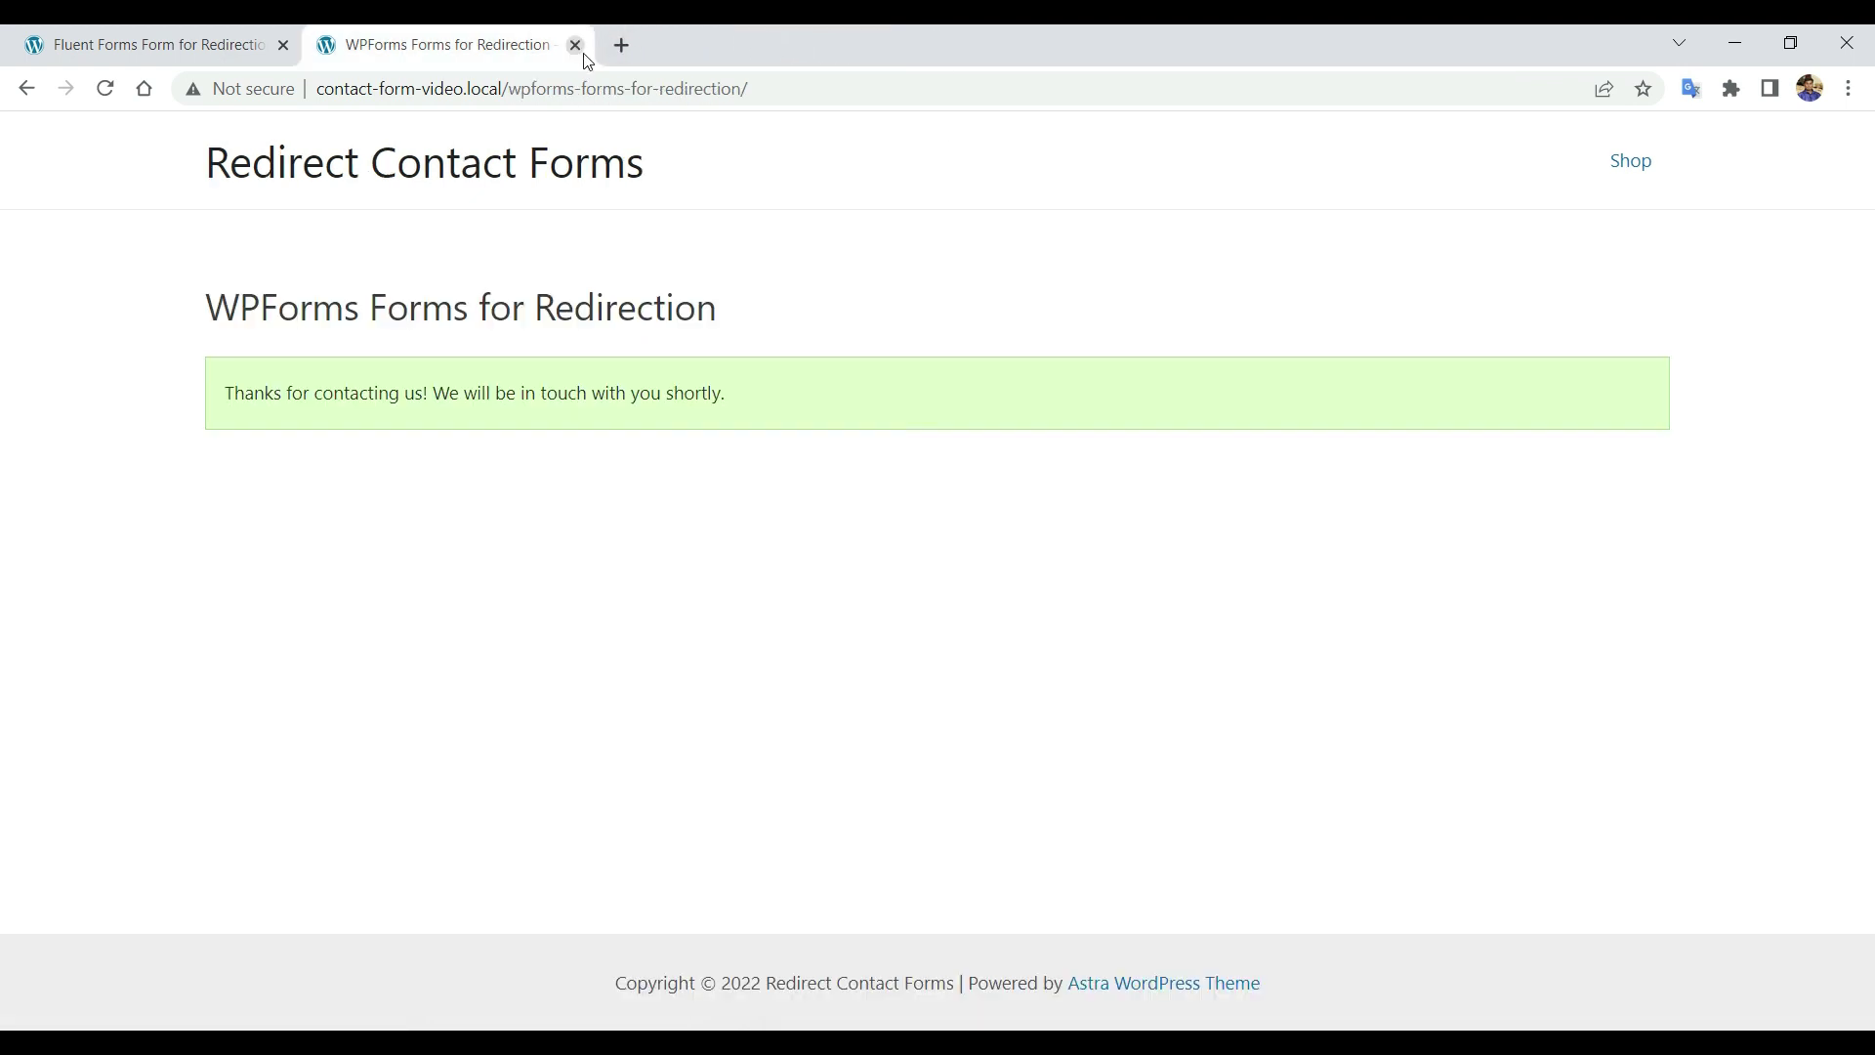
{"action": "left_click", "coordinate": [575, 45]}
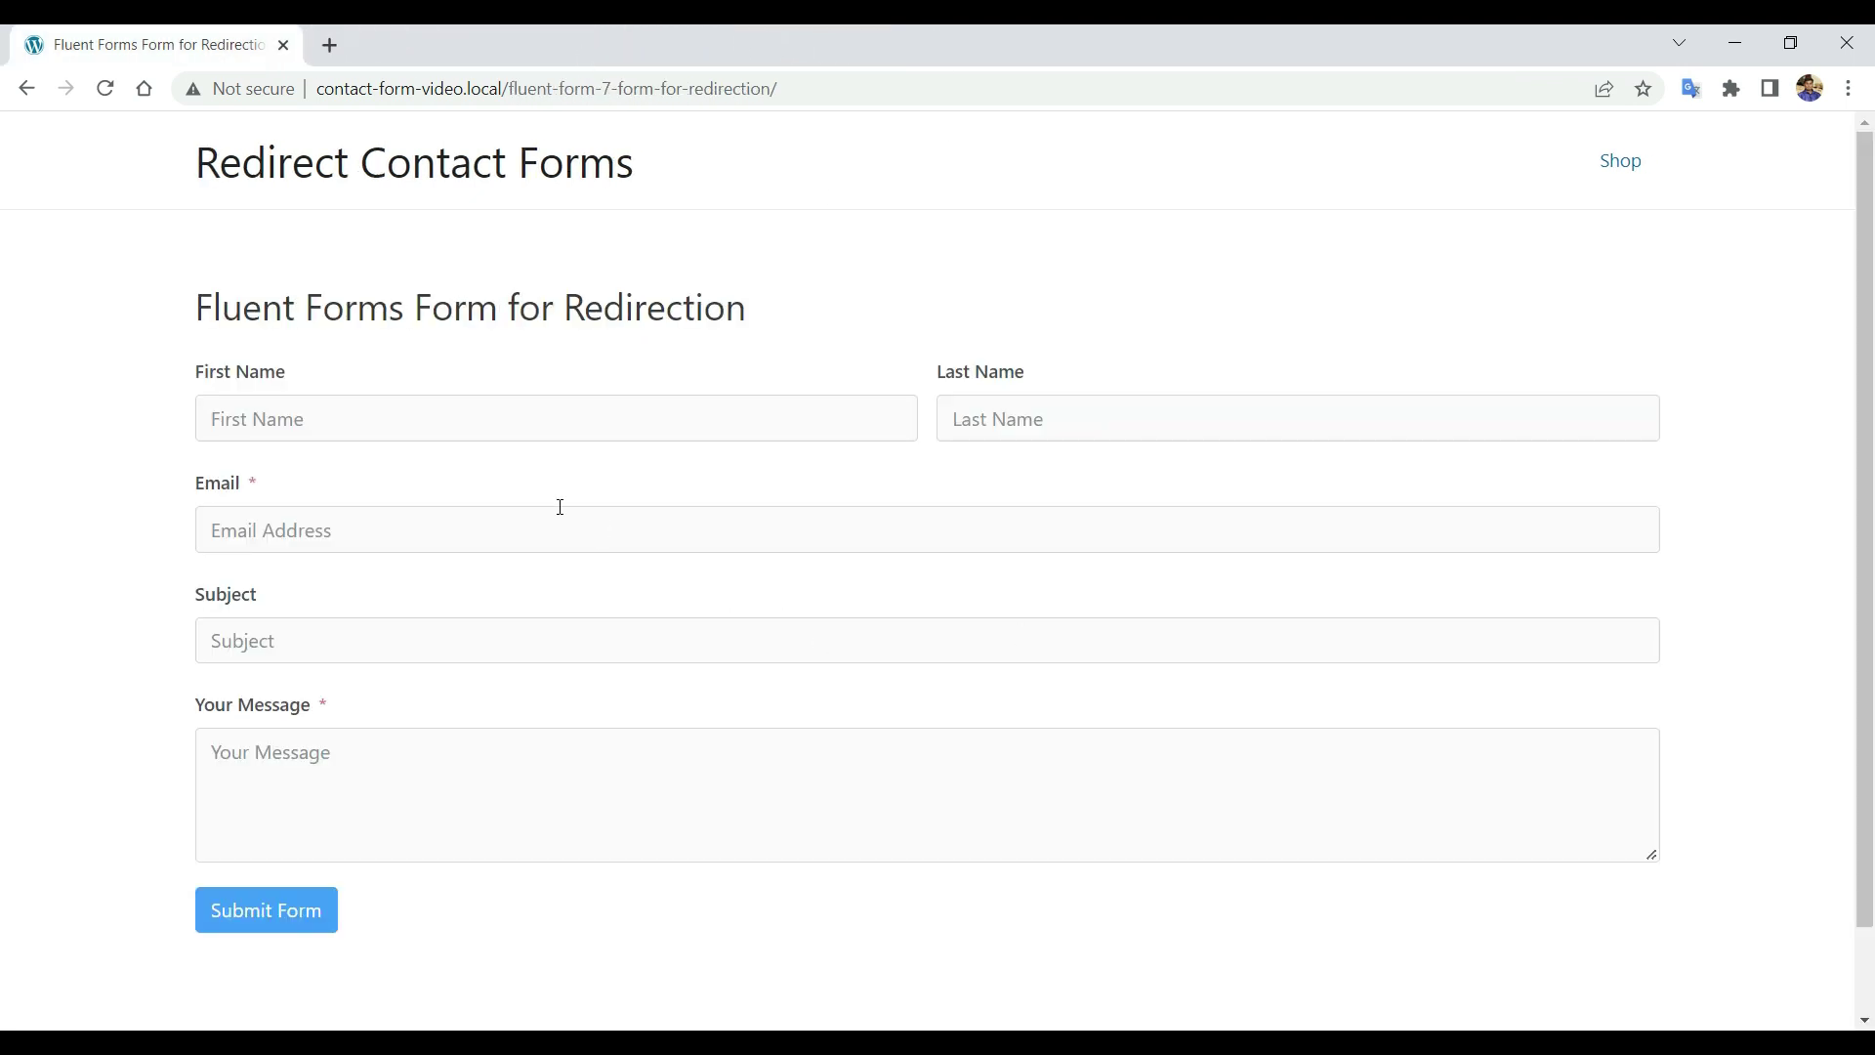
Autofill the Fluent Forms First Name, Last Name, Email and Subject from saved suggestions.
{"action": "left_click", "coordinate": [542, 402]}
{"action": "left_click", "coordinate": [360, 478]}
{"action": "left_click", "coordinate": [1094, 478]}
{"action": "left_click", "coordinate": [468, 530]}
{"action": "left_click", "coordinate": [420, 674]}
{"action": "left_click", "coordinate": [515, 640]}
{"action": "left_click", "coordinate": [375, 703]}
Enter the message 'I'm Batman' and submit the Fluent Forms form to follow its redirect.
{"action": "left_click", "coordinate": [344, 752]}
{"action": "type", "text": "I'm Batman"}
{"action": "left_click", "coordinate": [335, 912]}
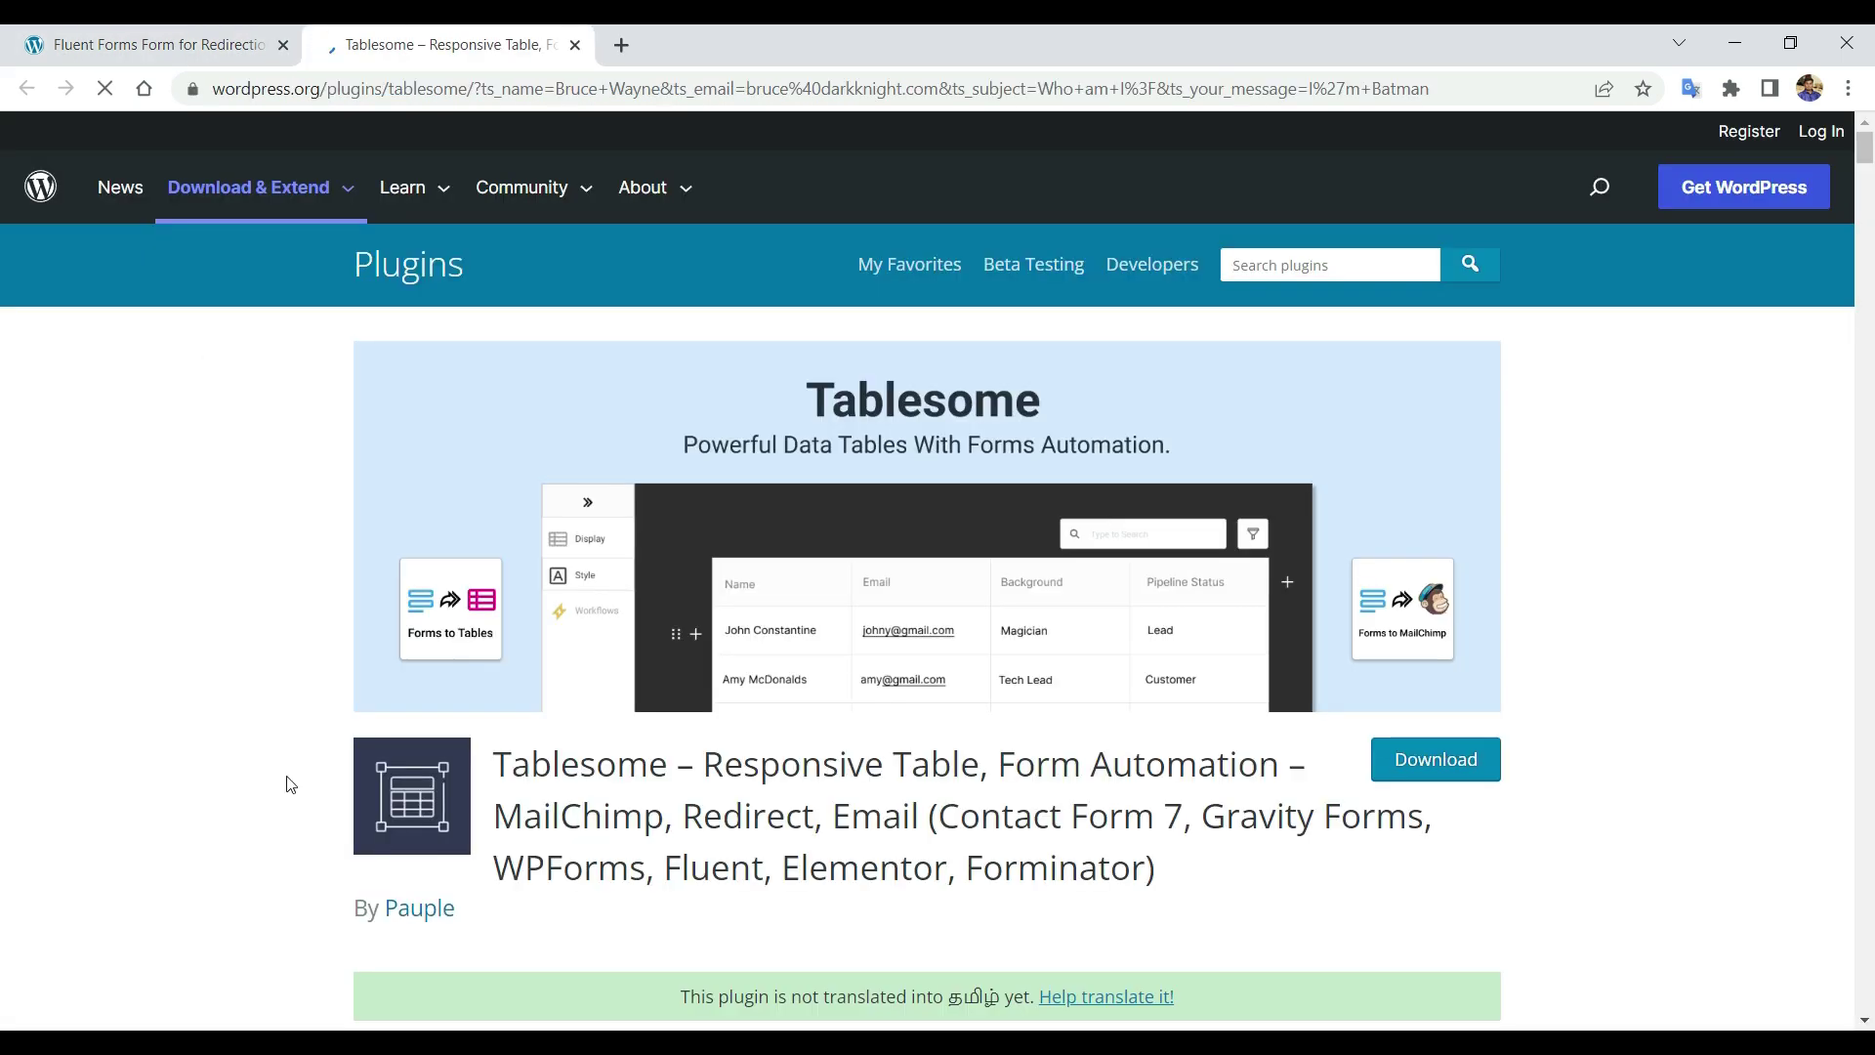
{"action": "scroll", "coordinate": [414, 453], "scroll_direction": "down", "scroll_amount": 4}
{"action": "scroll", "coordinate": [414, 453], "scroll_direction": "up", "scroll_amount": 4}
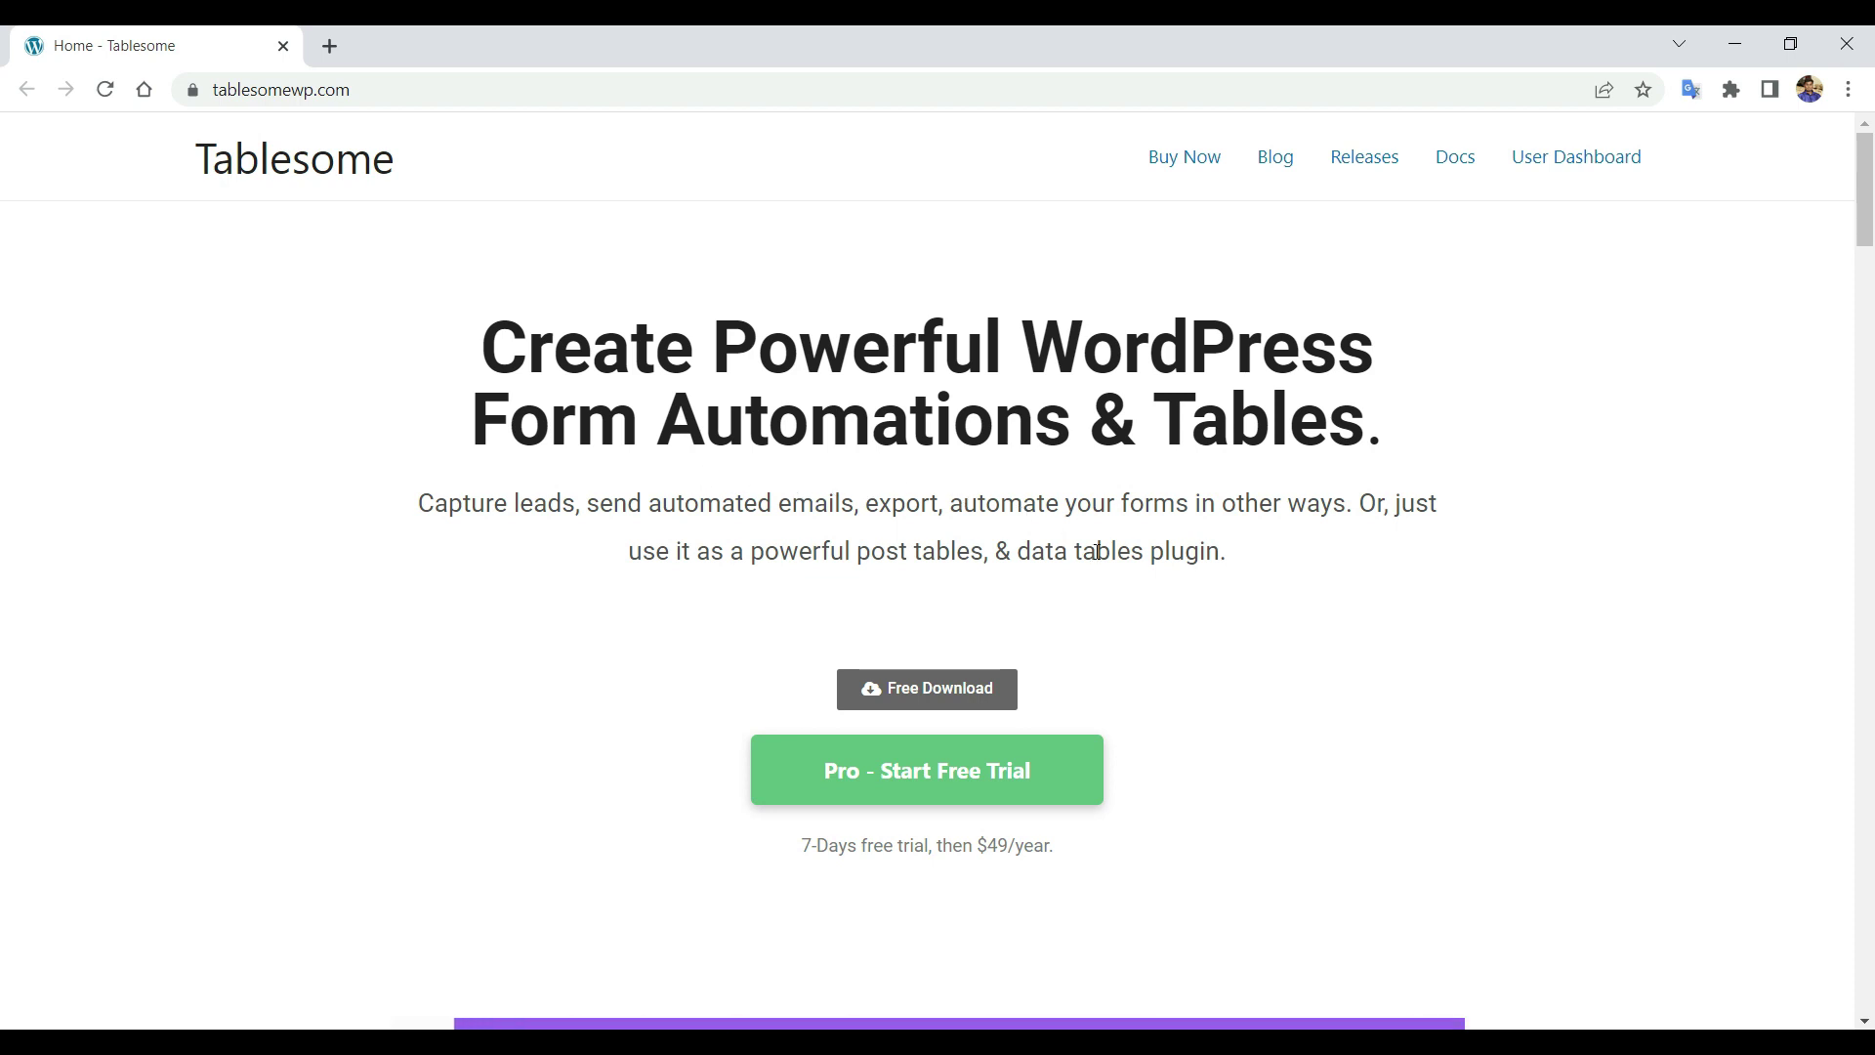
{"action": "scroll", "coordinate": [1095, 549], "scroll_direction": "down", "scroll_amount": 6}
{"action": "scroll", "coordinate": [1095, 551], "scroll_direction": "down", "scroll_amount": 4}
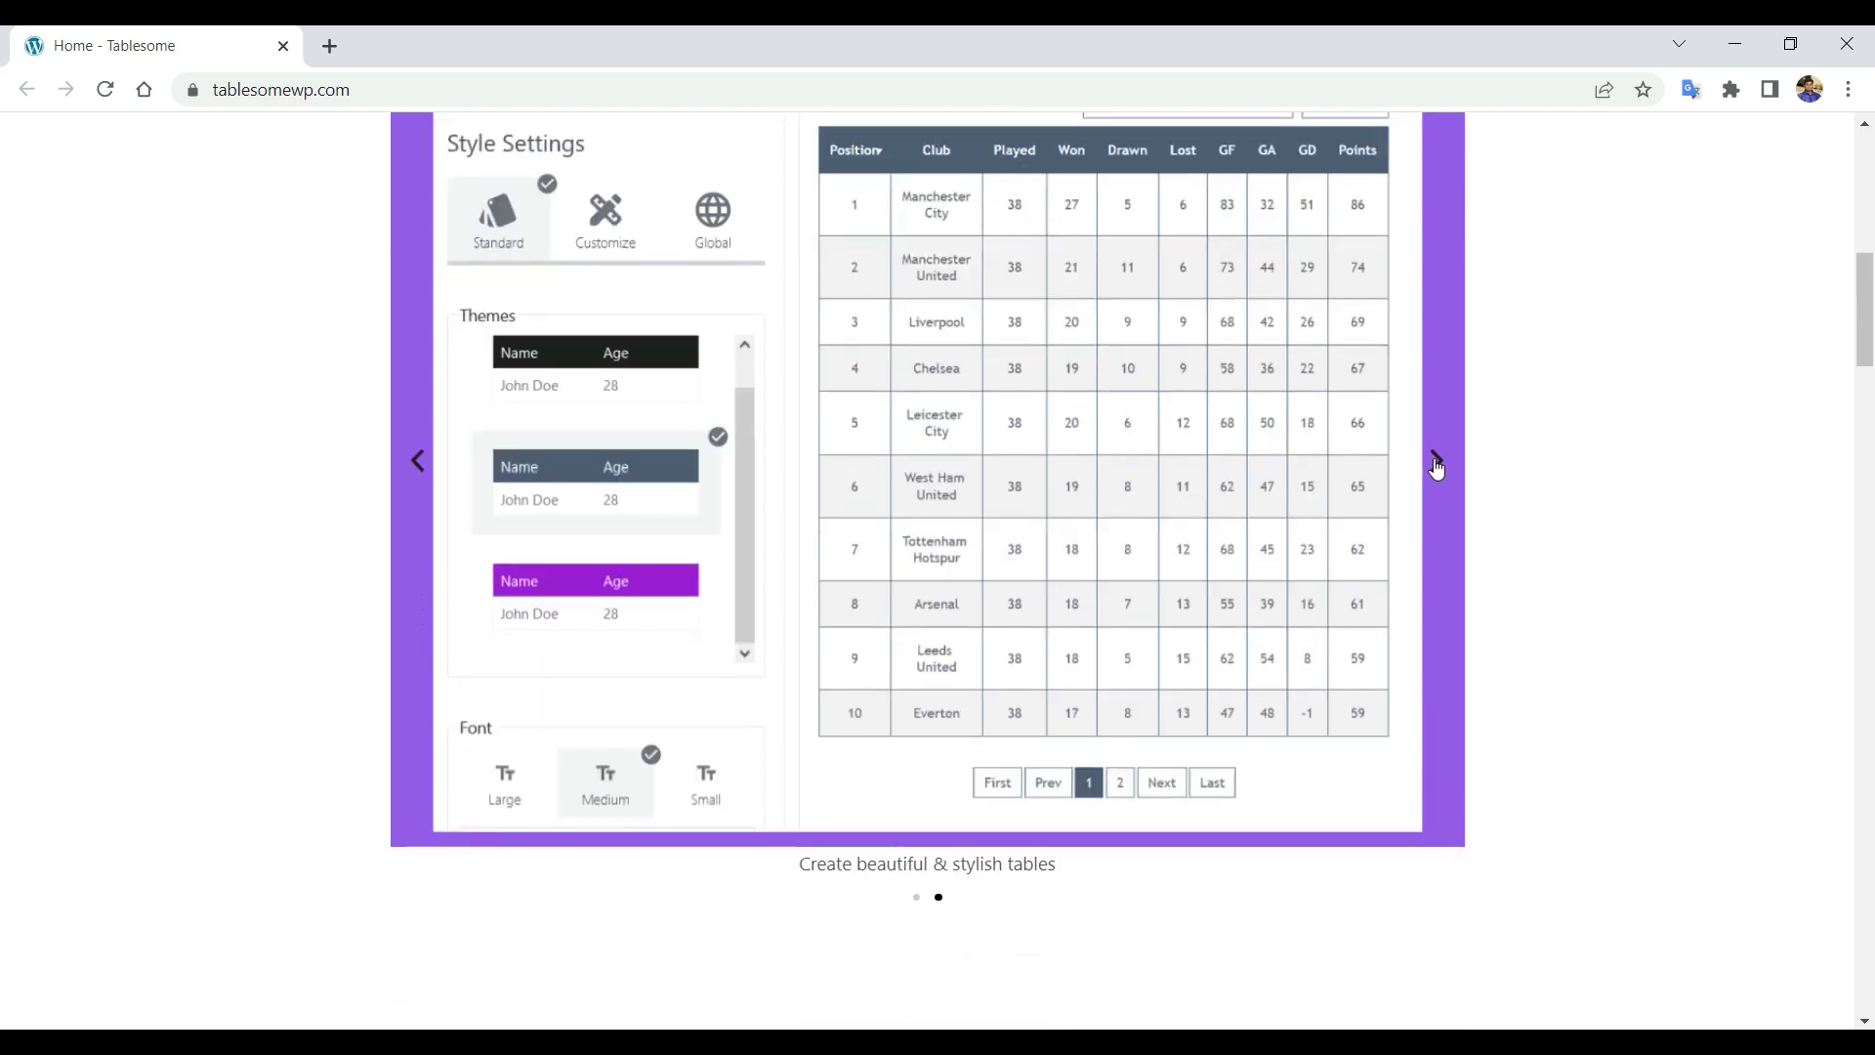
{"action": "left_click", "coordinate": [1435, 462]}
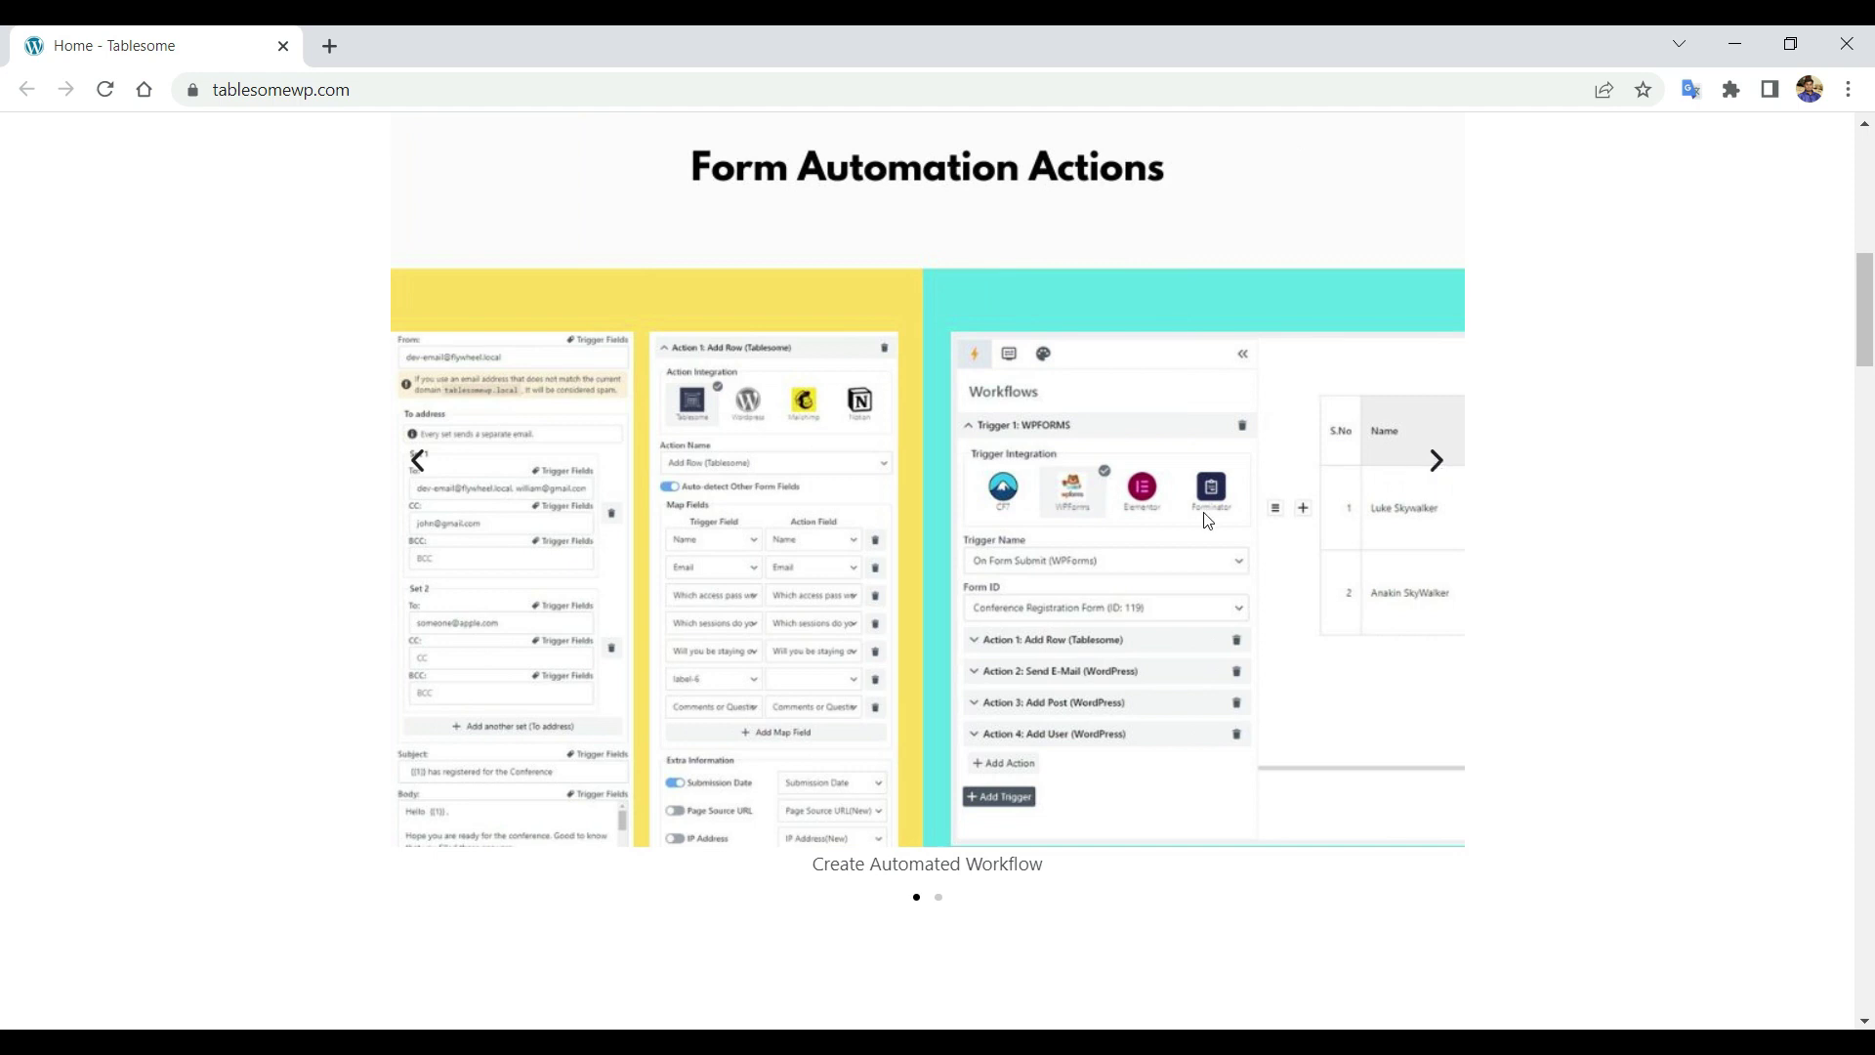
{"action": "scroll", "coordinate": [1208, 520], "scroll_direction": "down", "scroll_amount": 7}
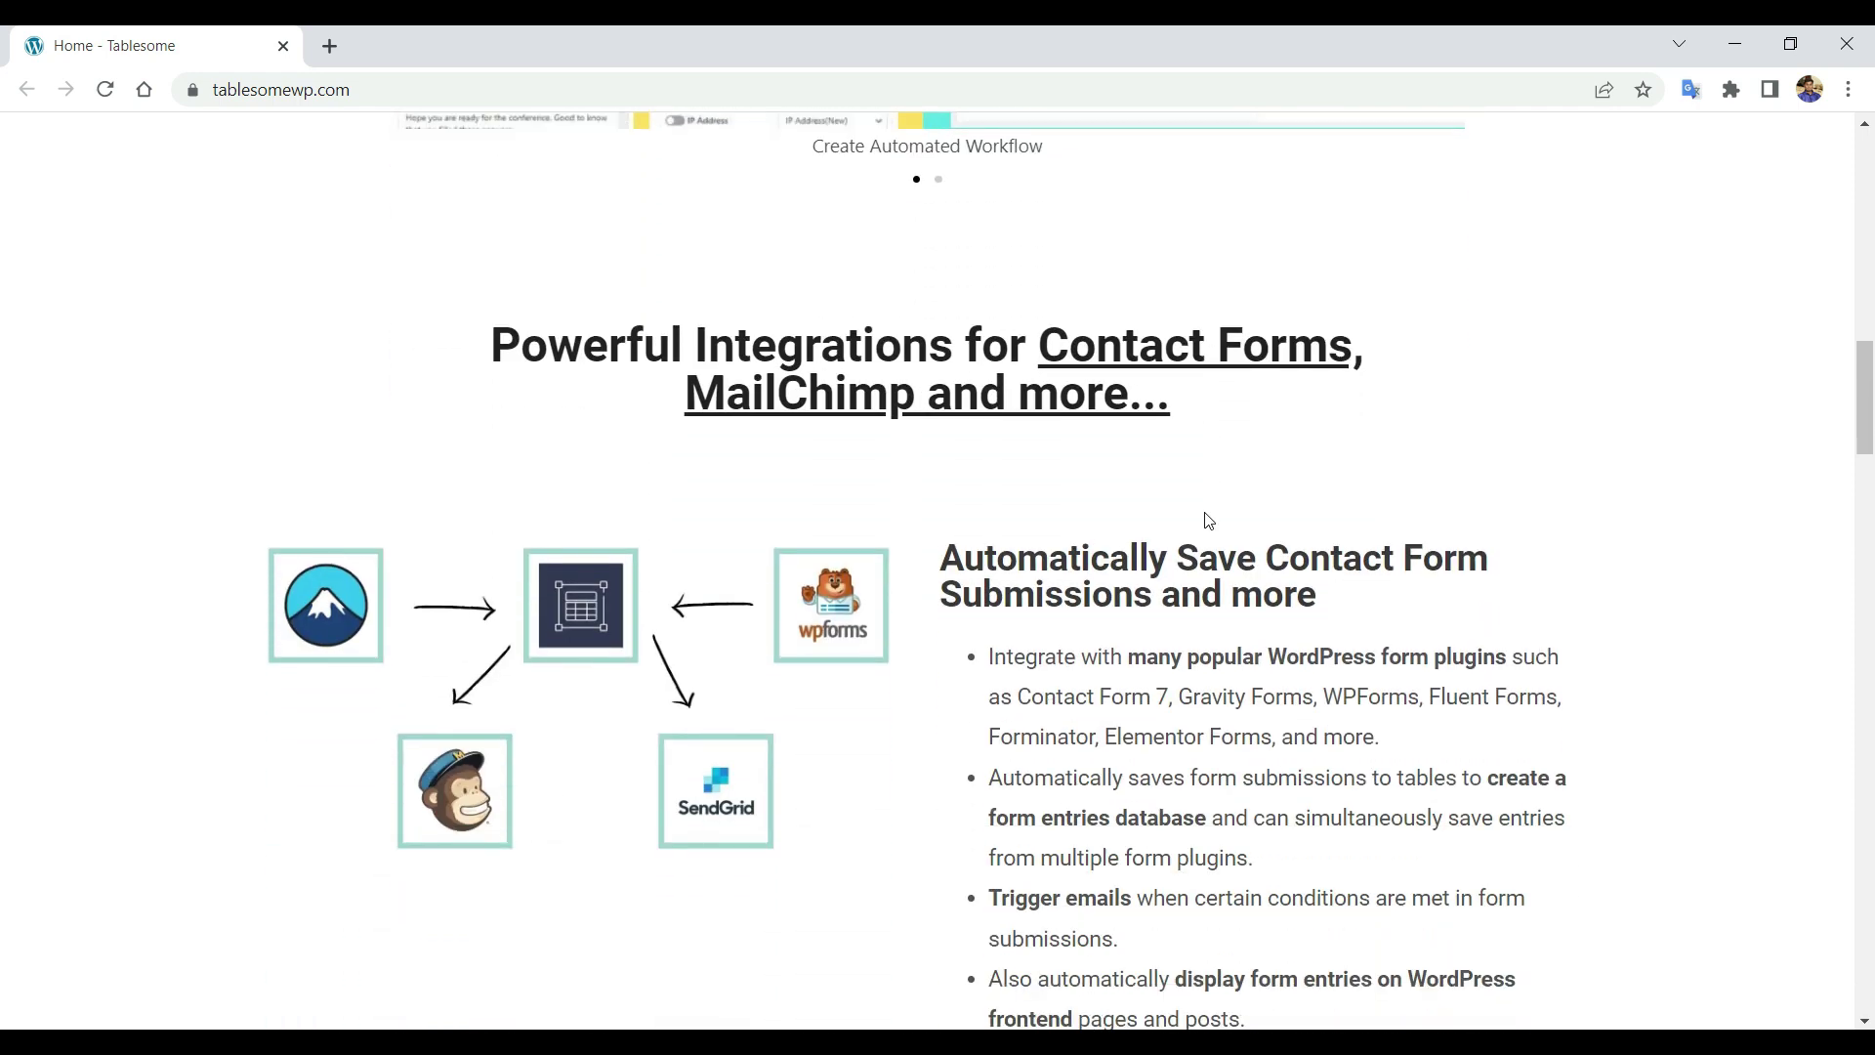
{"action": "scroll", "coordinate": [1208, 520], "scroll_direction": "down", "scroll_amount": 1}
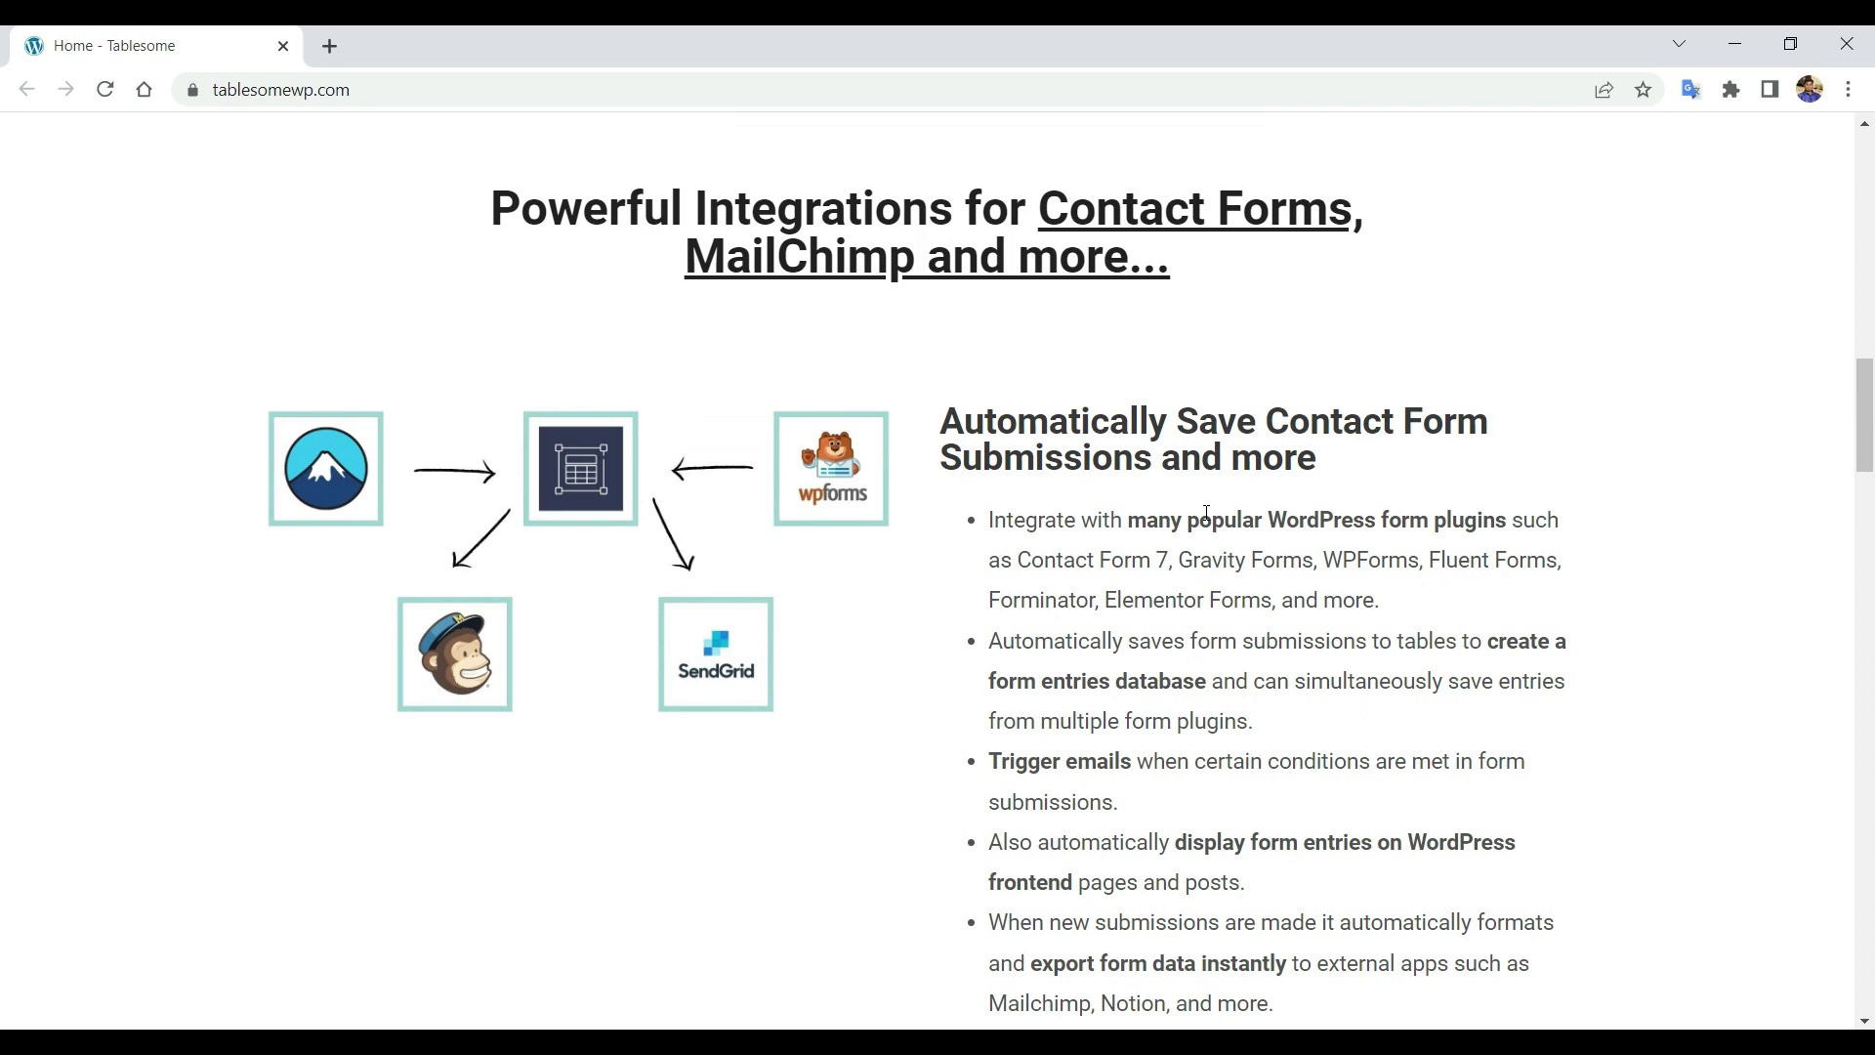
{"action": "scroll", "coordinate": [1207, 513], "scroll_direction": "down", "scroll_amount": 1}
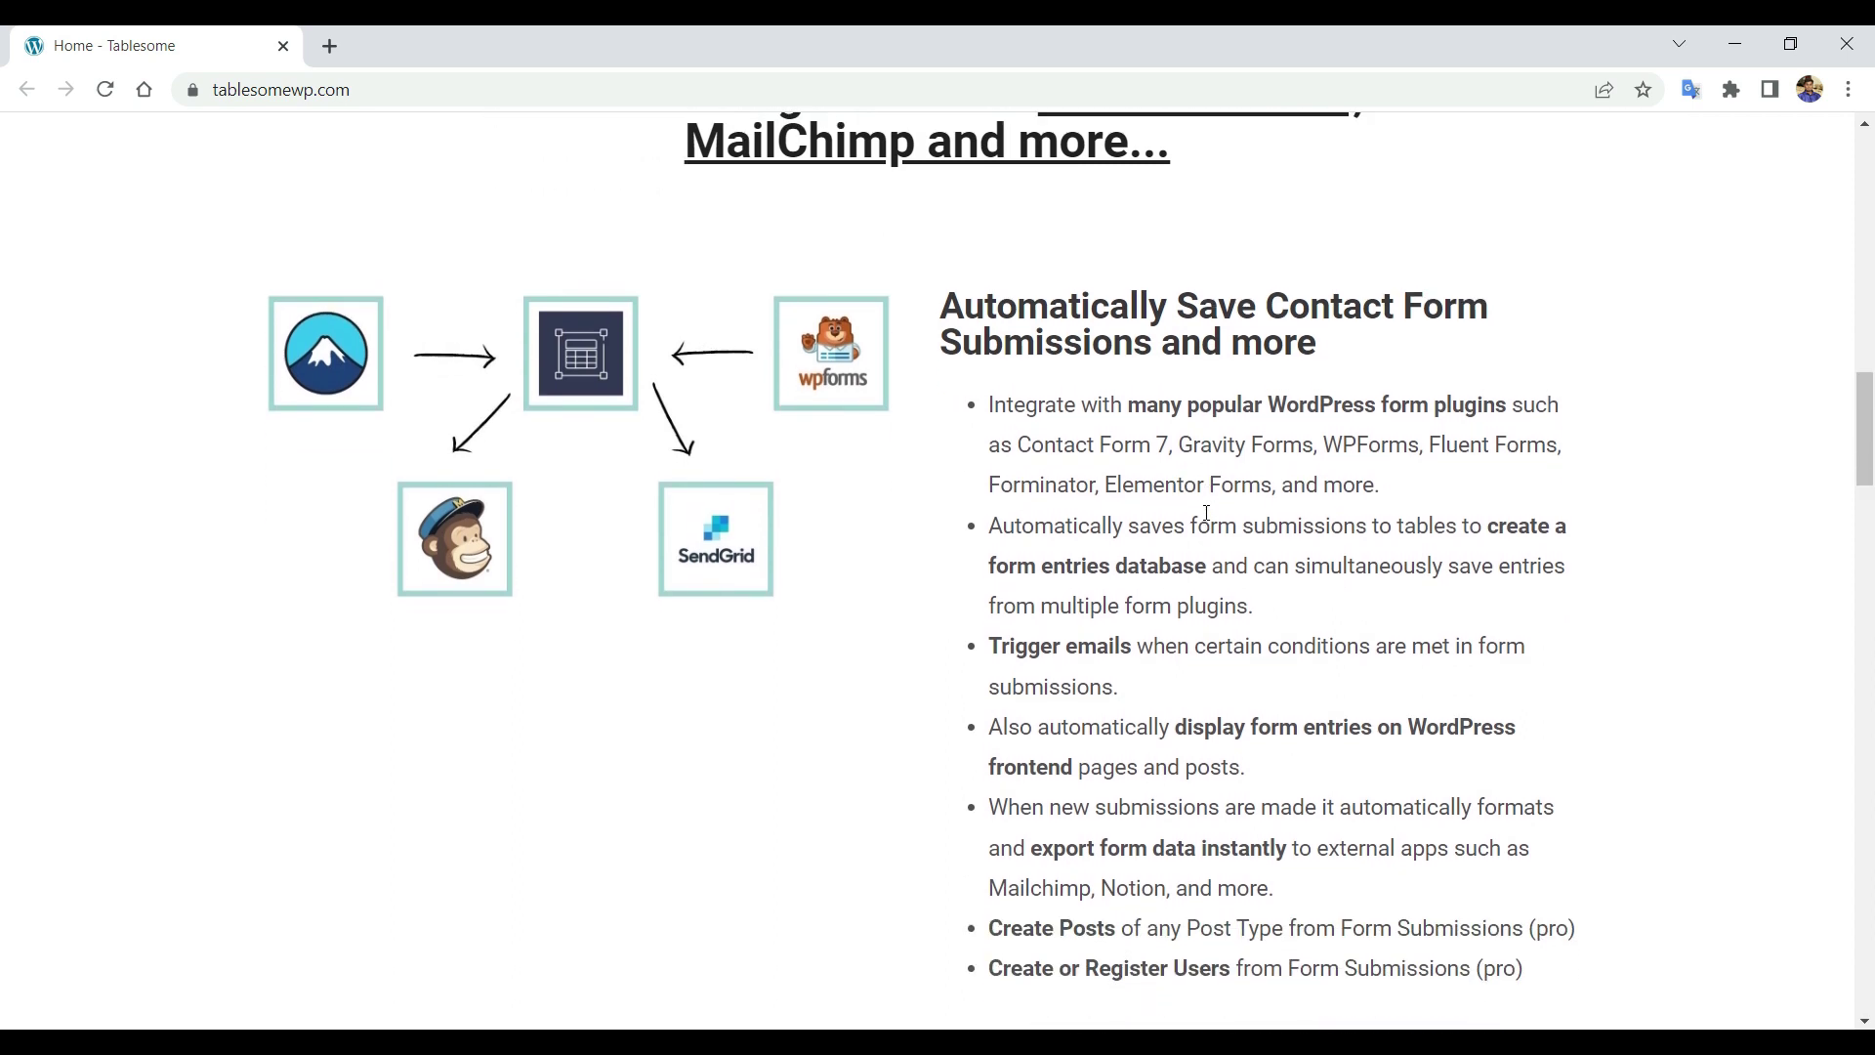
{"action": "scroll", "coordinate": [1207, 512], "scroll_direction": "up", "scroll_amount": 7}
{"action": "scroll", "coordinate": [1207, 513], "scroll_direction": "up", "scroll_amount": 8}
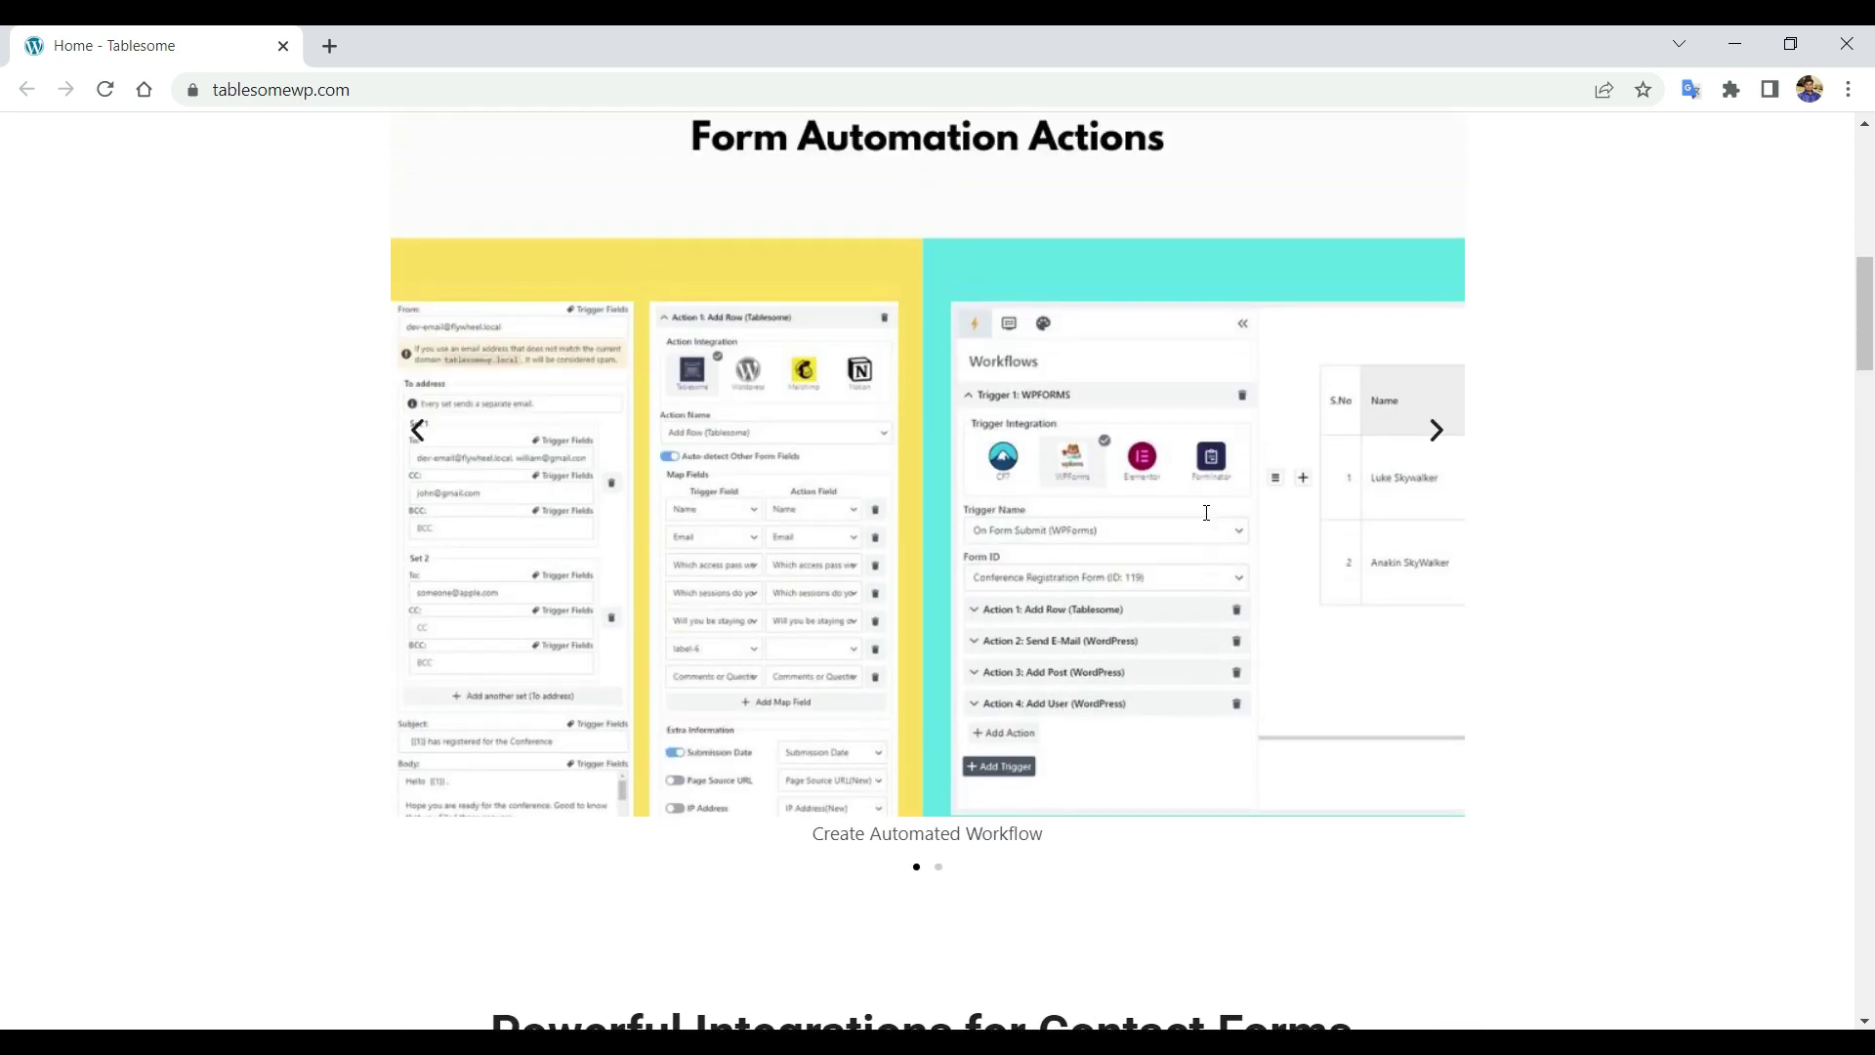
{"action": "scroll", "coordinate": [1208, 521], "scroll_direction": "up", "scroll_amount": 1}
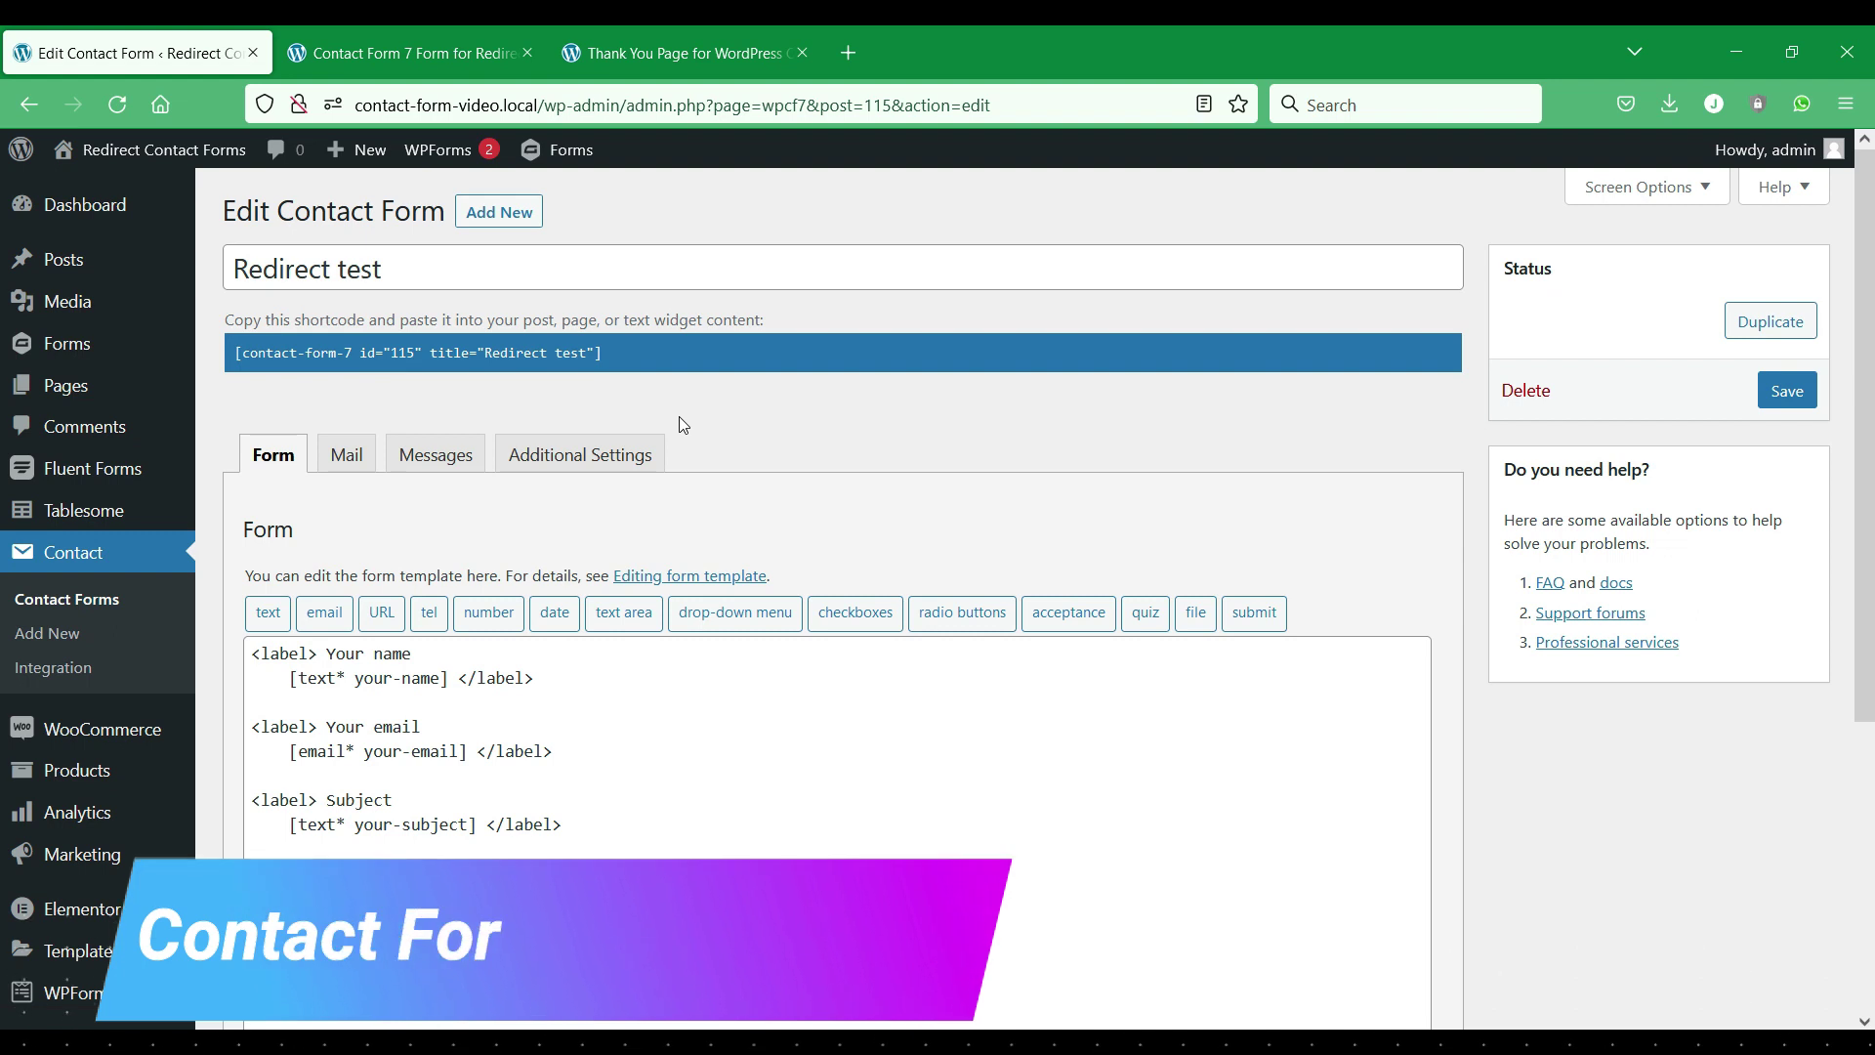
Review the live contact form and Thank You Page tabs, then return to editing 'Redirect test'.
{"action": "scroll", "coordinate": [680, 418], "scroll_direction": "down", "scroll_amount": 4}
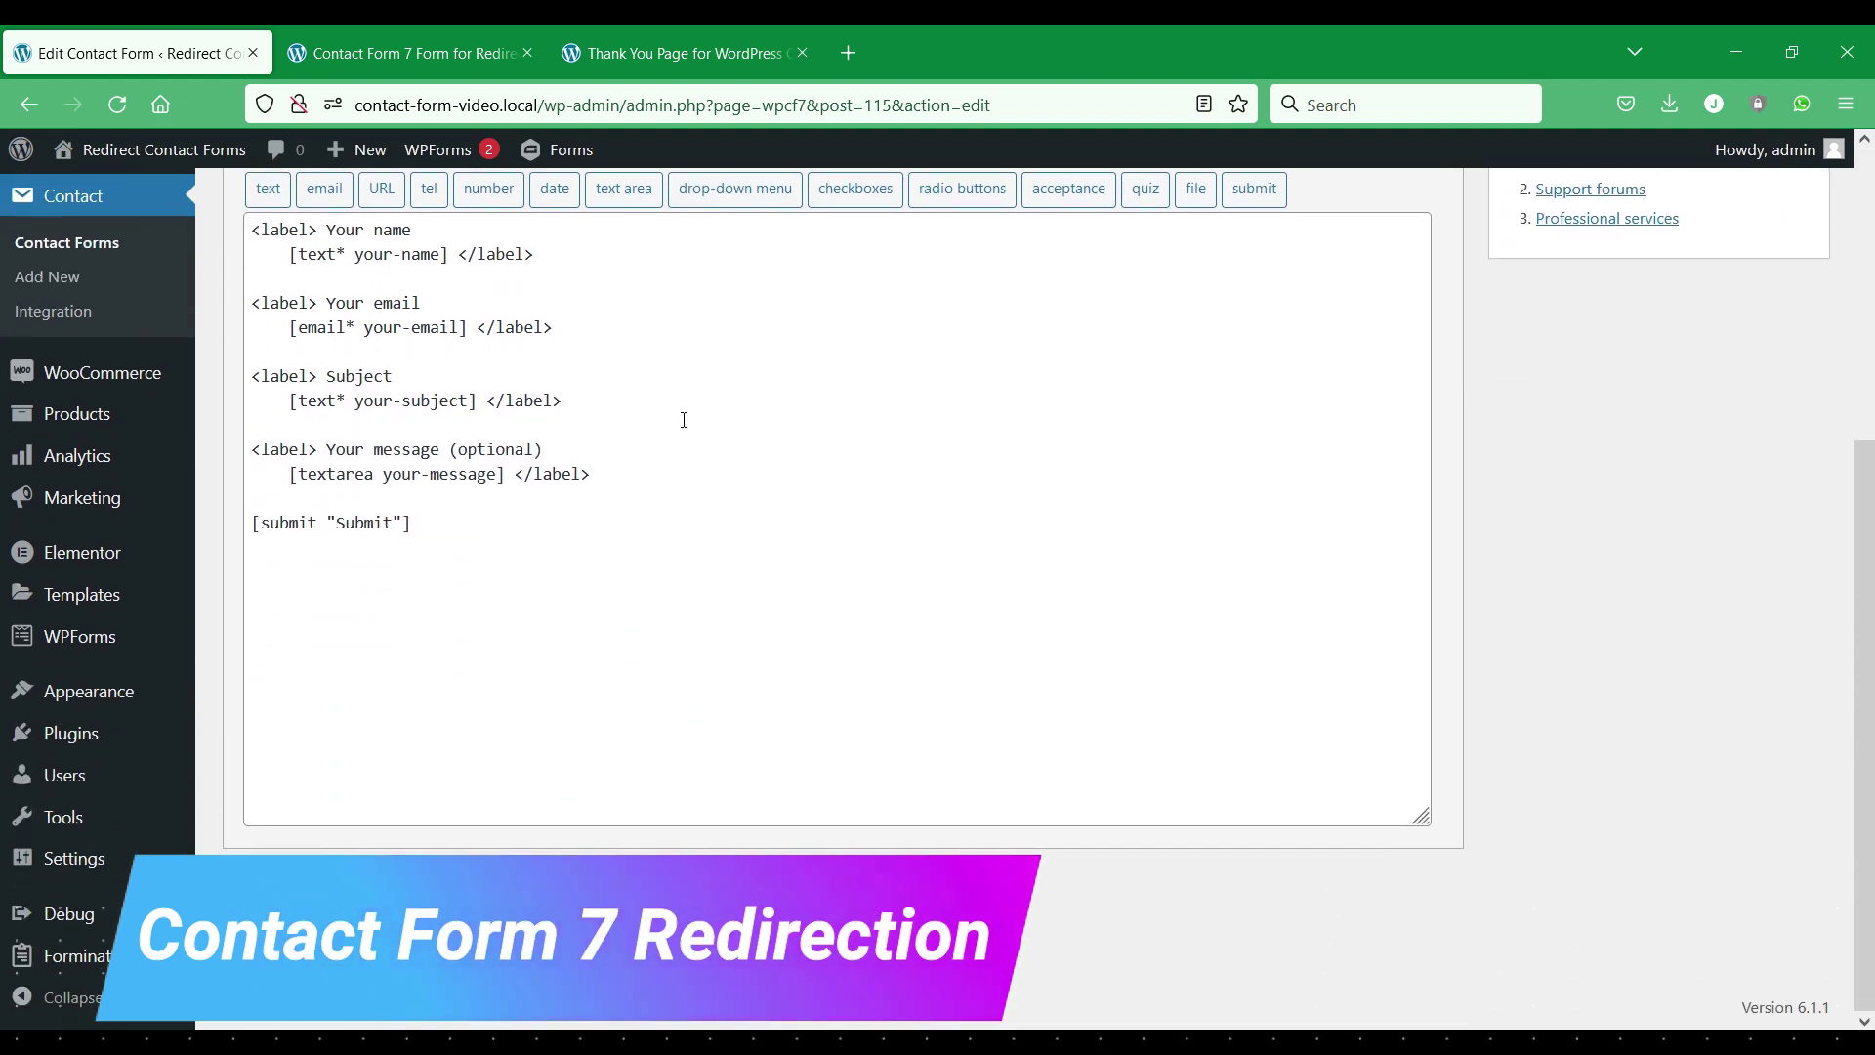
{"action": "scroll", "coordinate": [684, 420], "scroll_direction": "up", "scroll_amount": 4}
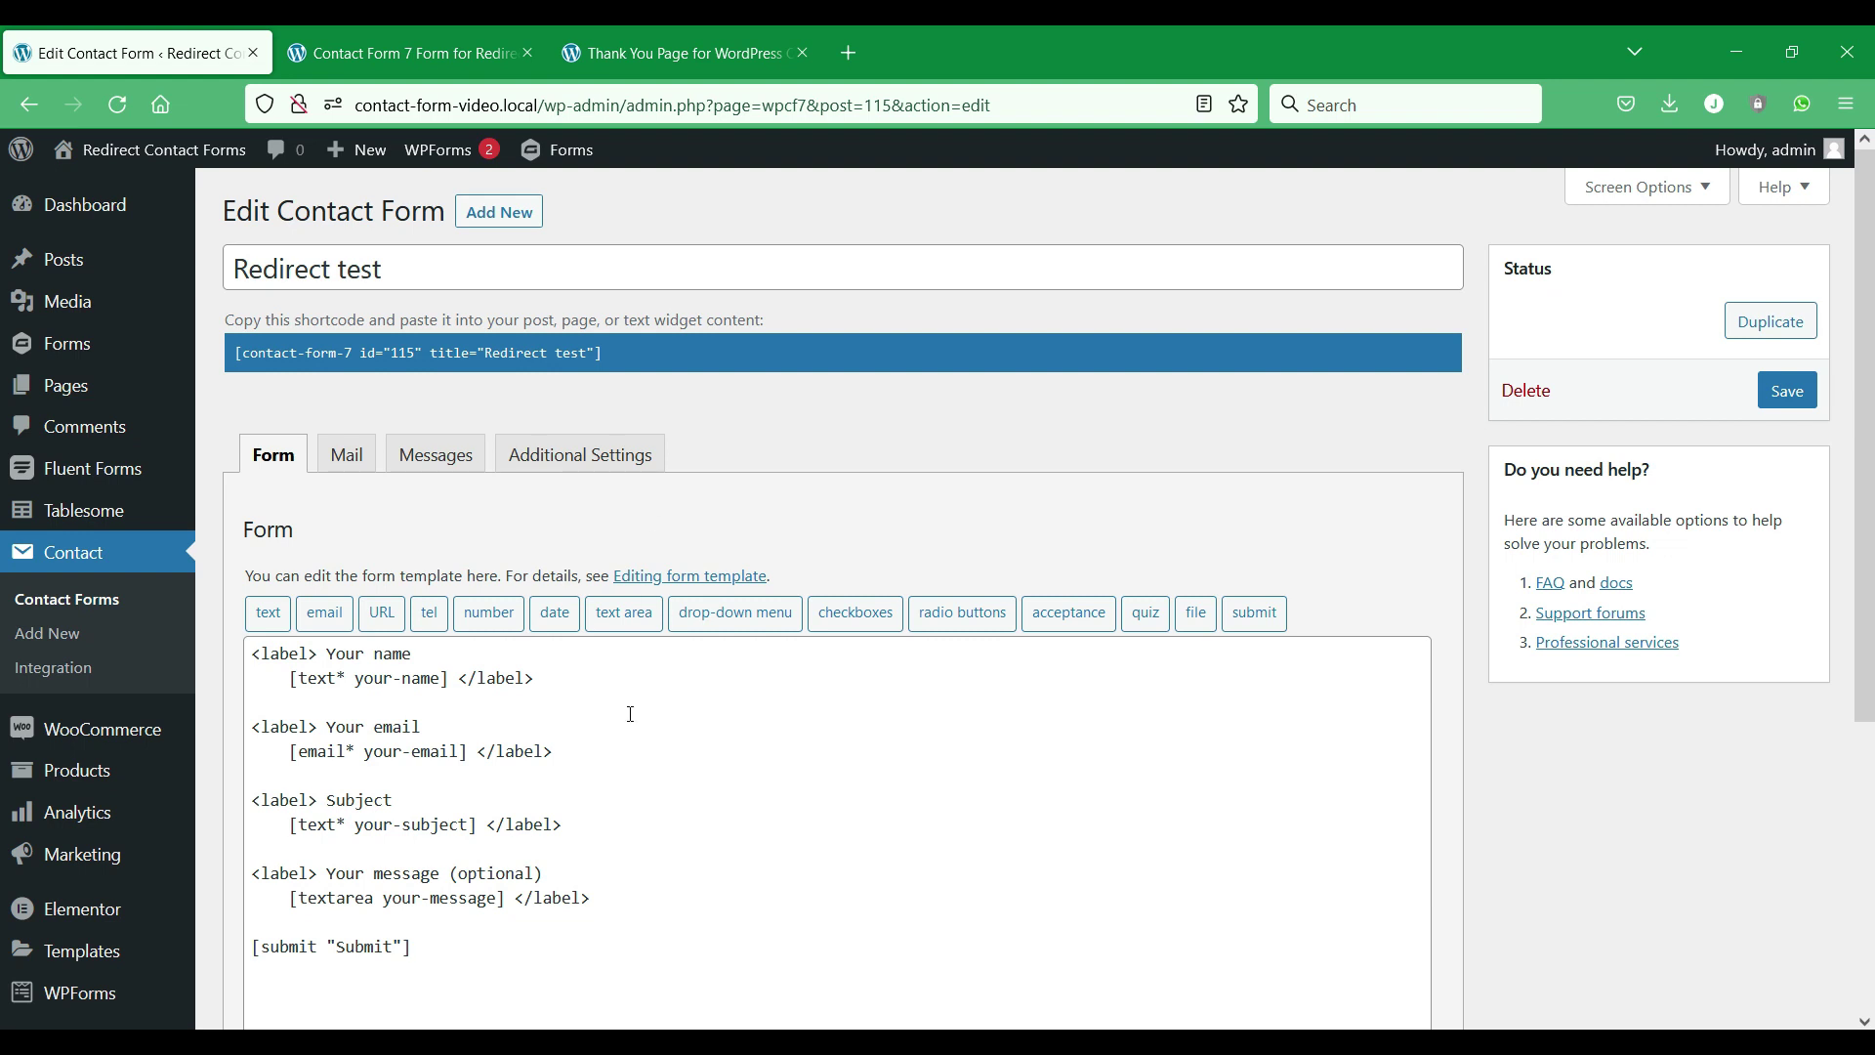
{"action": "left_click", "coordinate": [435, 43]}
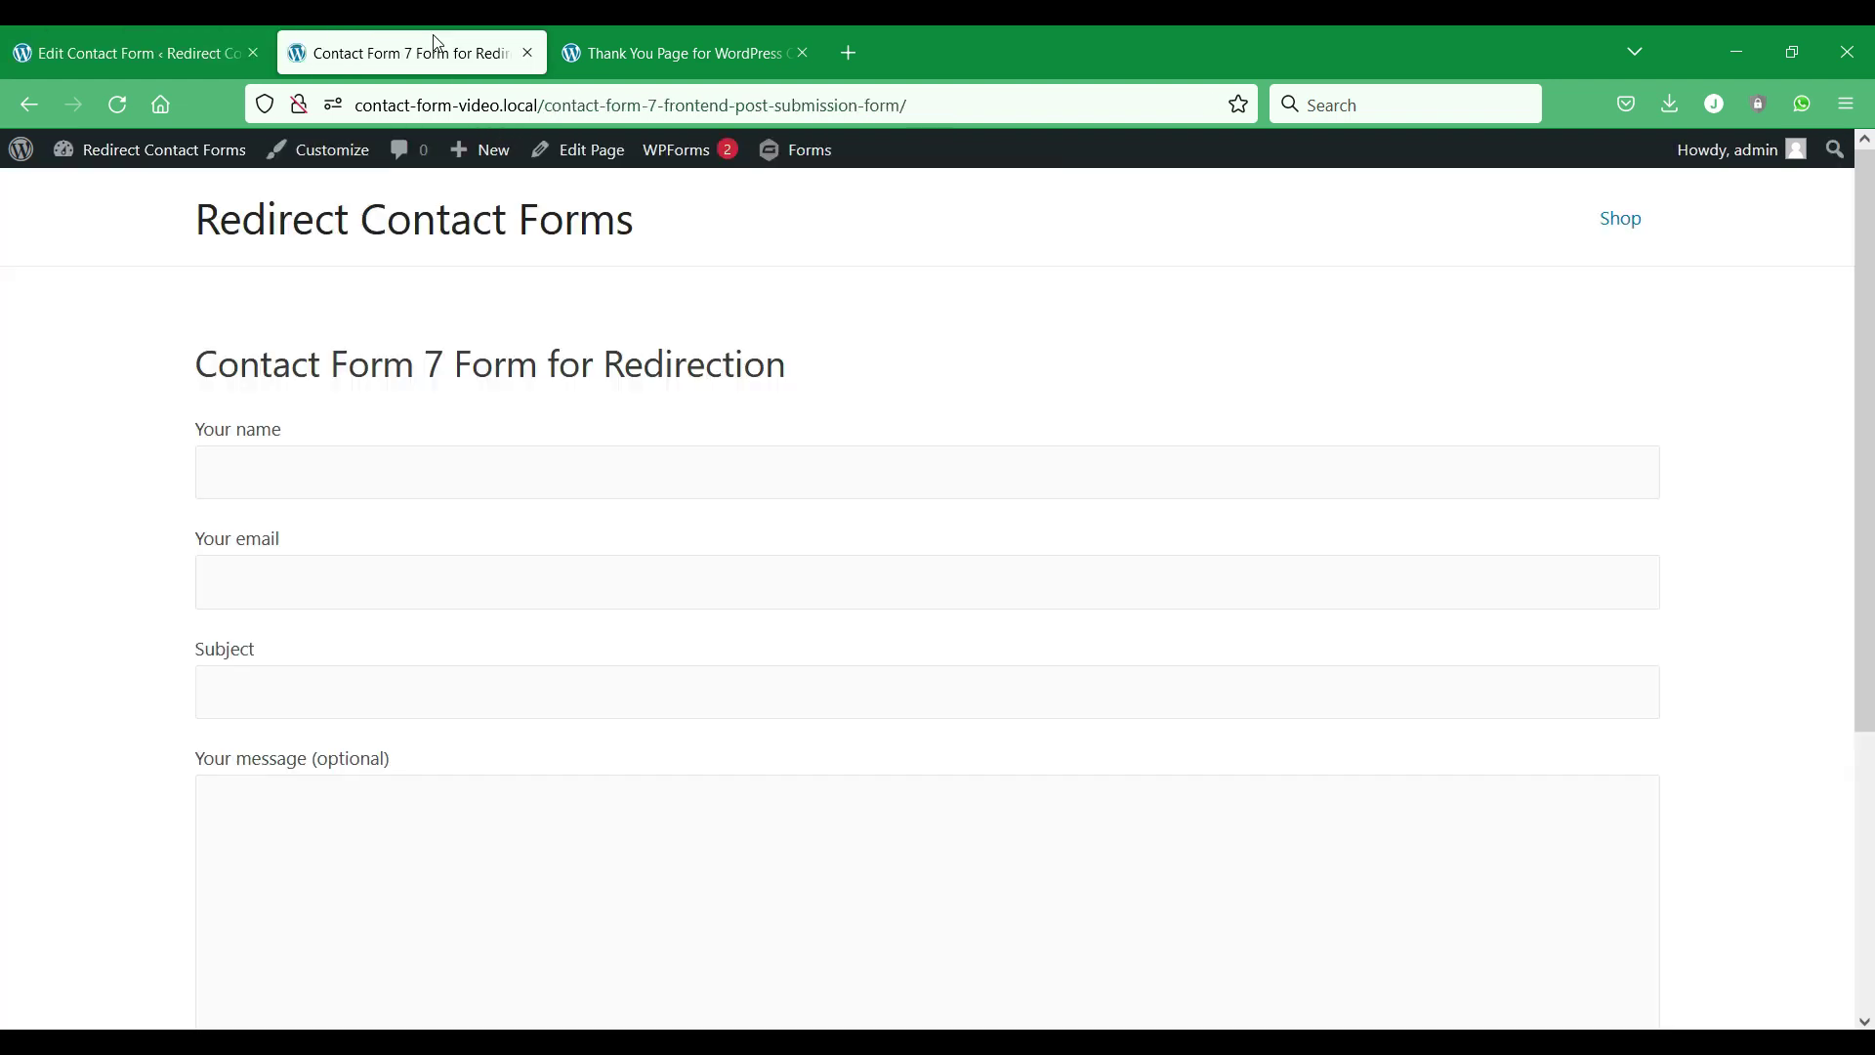
{"action": "scroll", "coordinate": [314, 386], "scroll_direction": "down", "scroll_amount": 4}
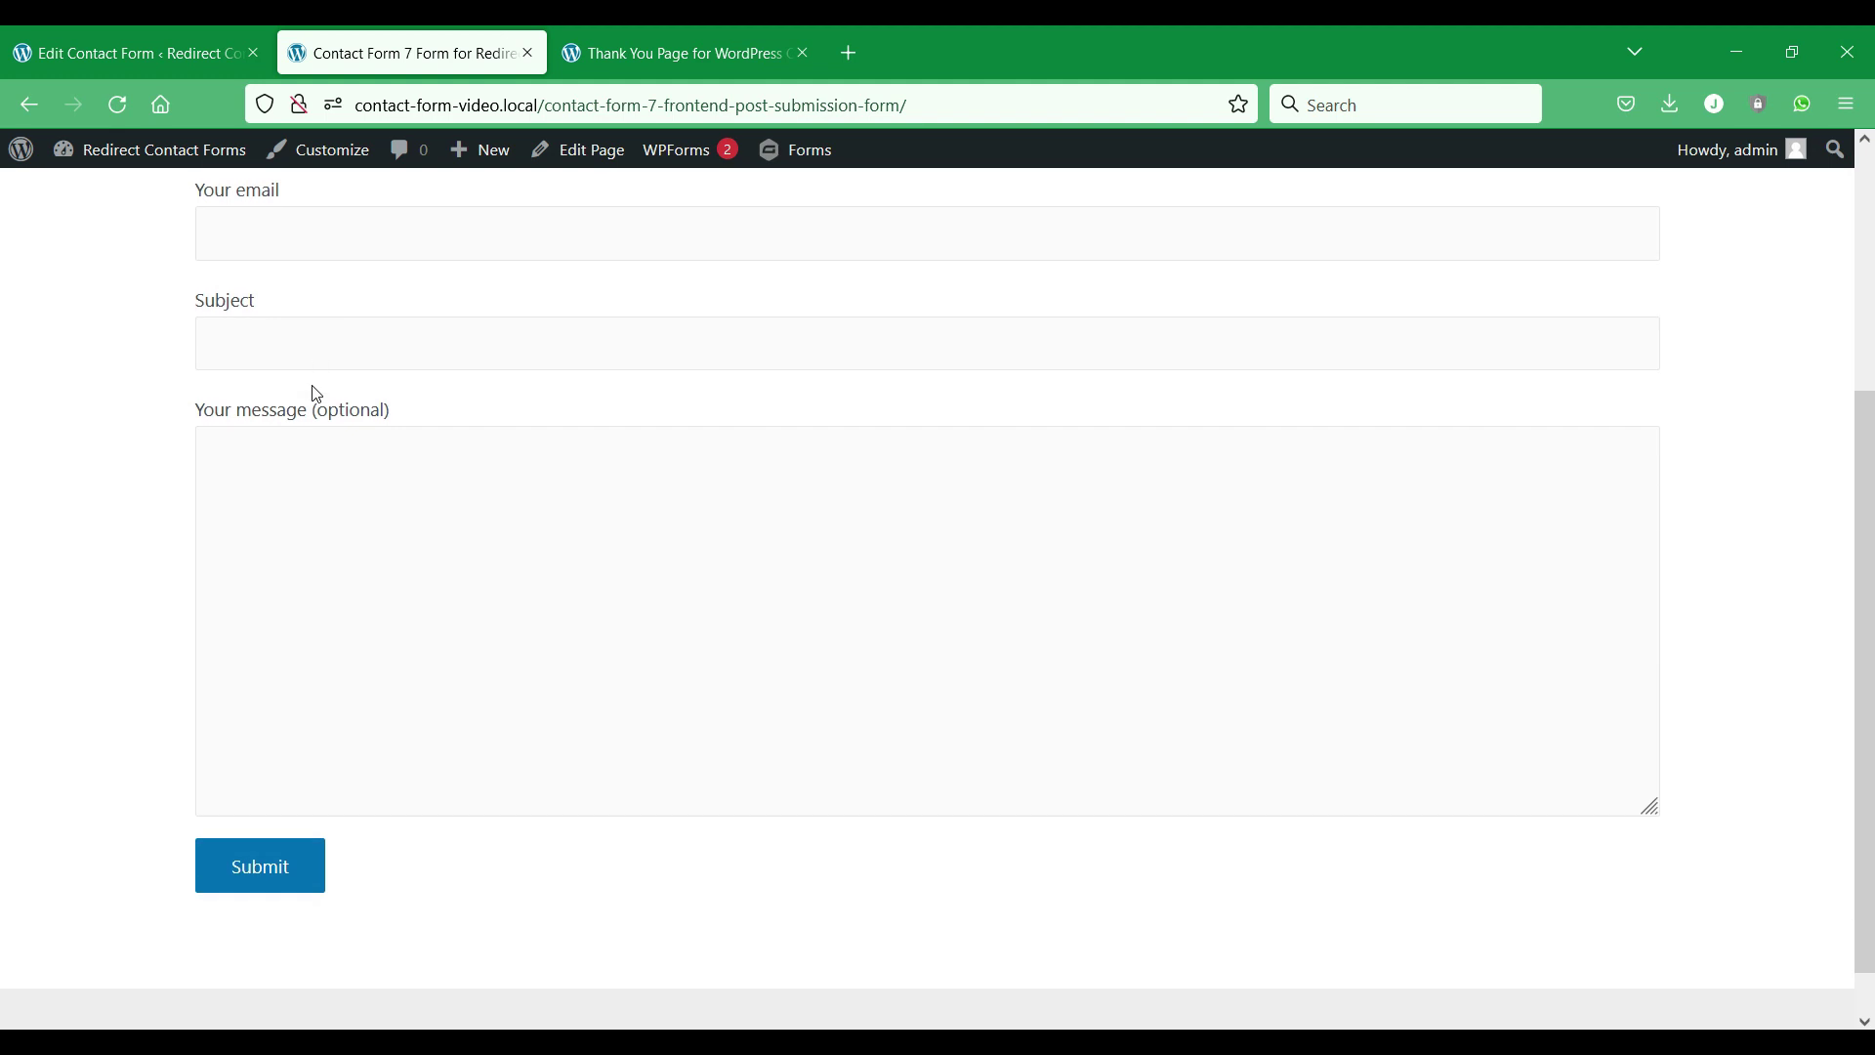
{"action": "scroll", "coordinate": [314, 386], "scroll_direction": "up", "scroll_amount": 4}
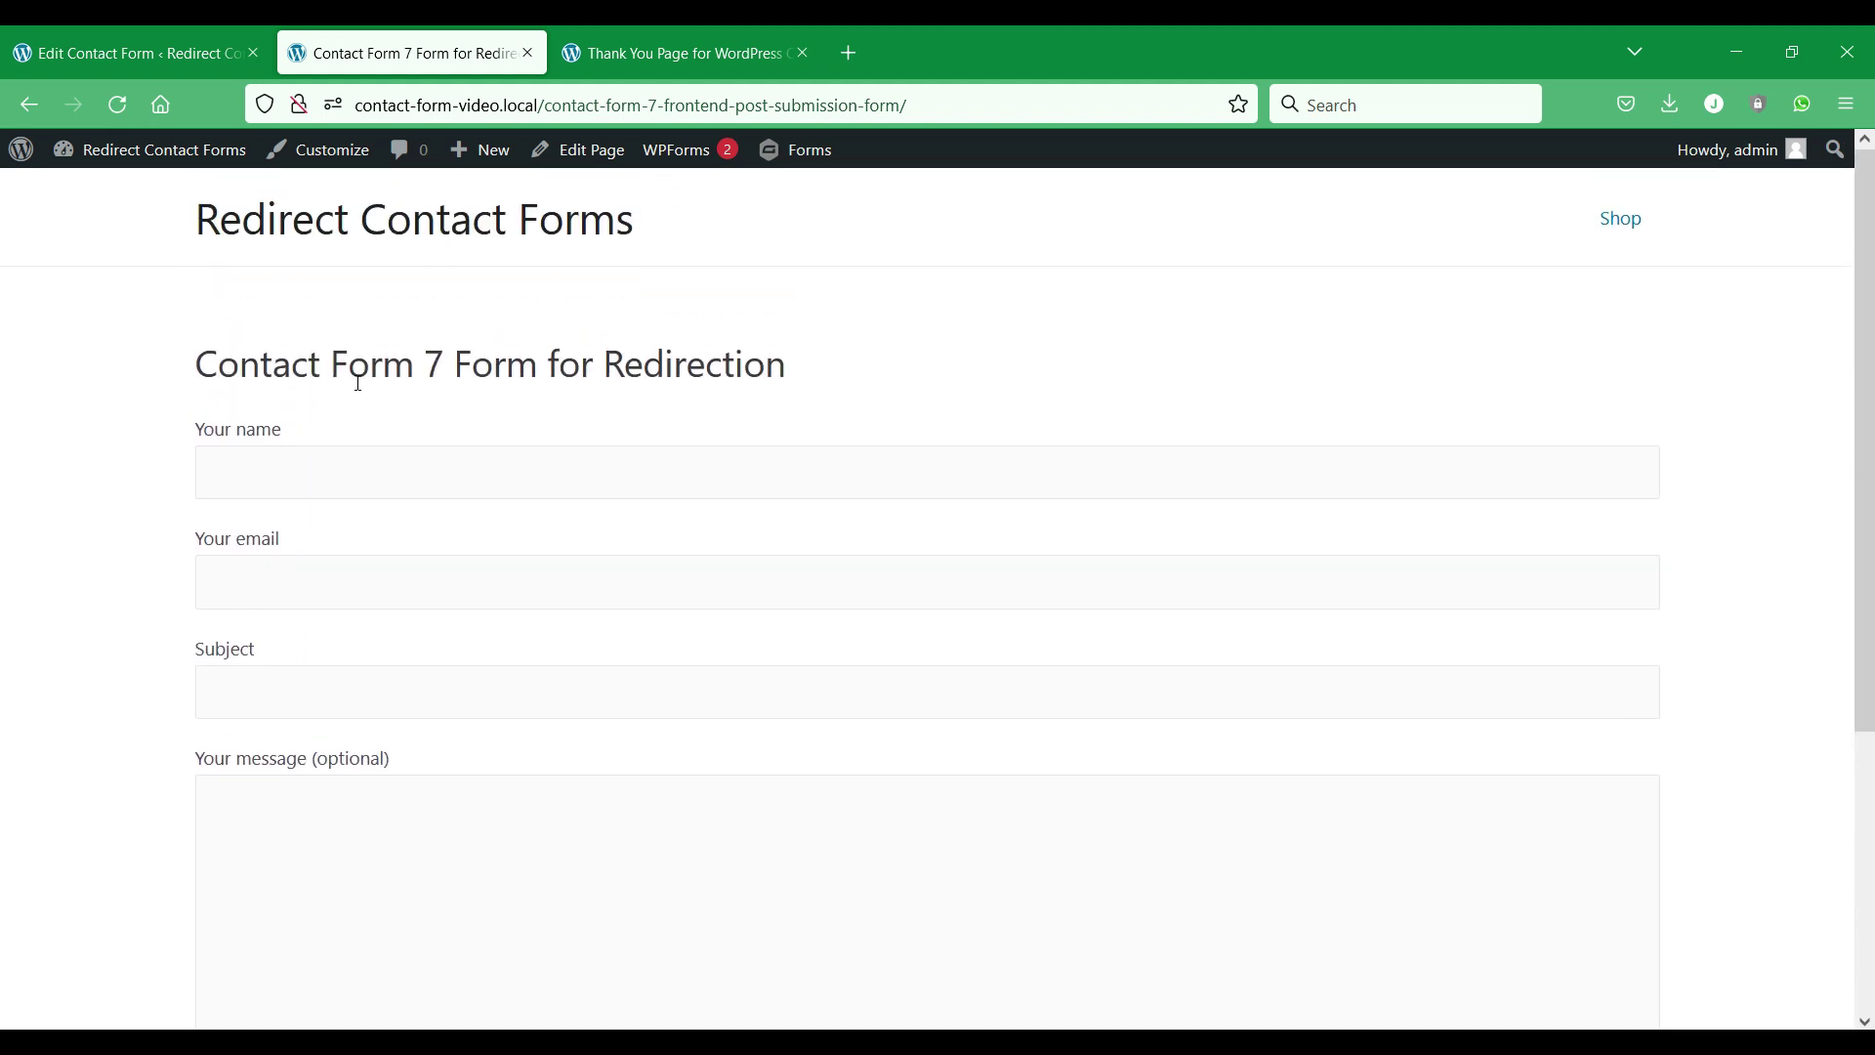
{"action": "left_click", "coordinate": [666, 62]}
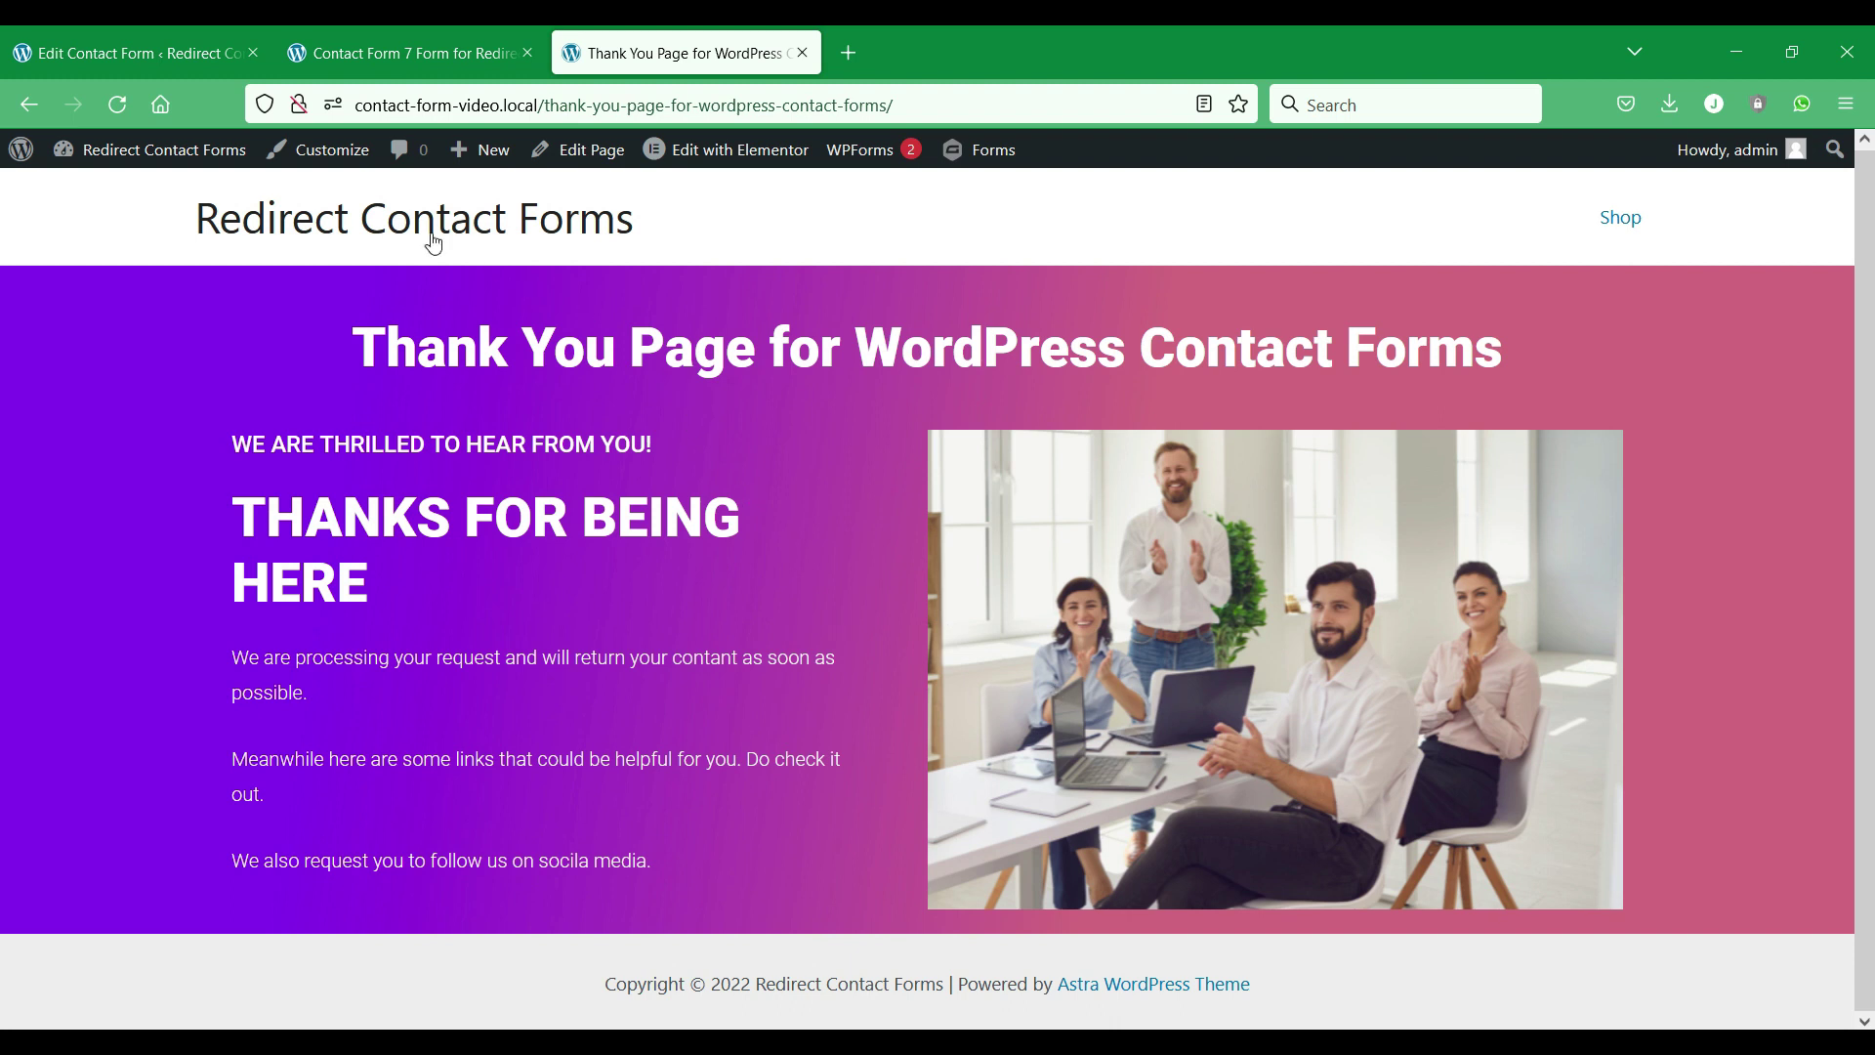
{"action": "left_click", "coordinate": [131, 54]}
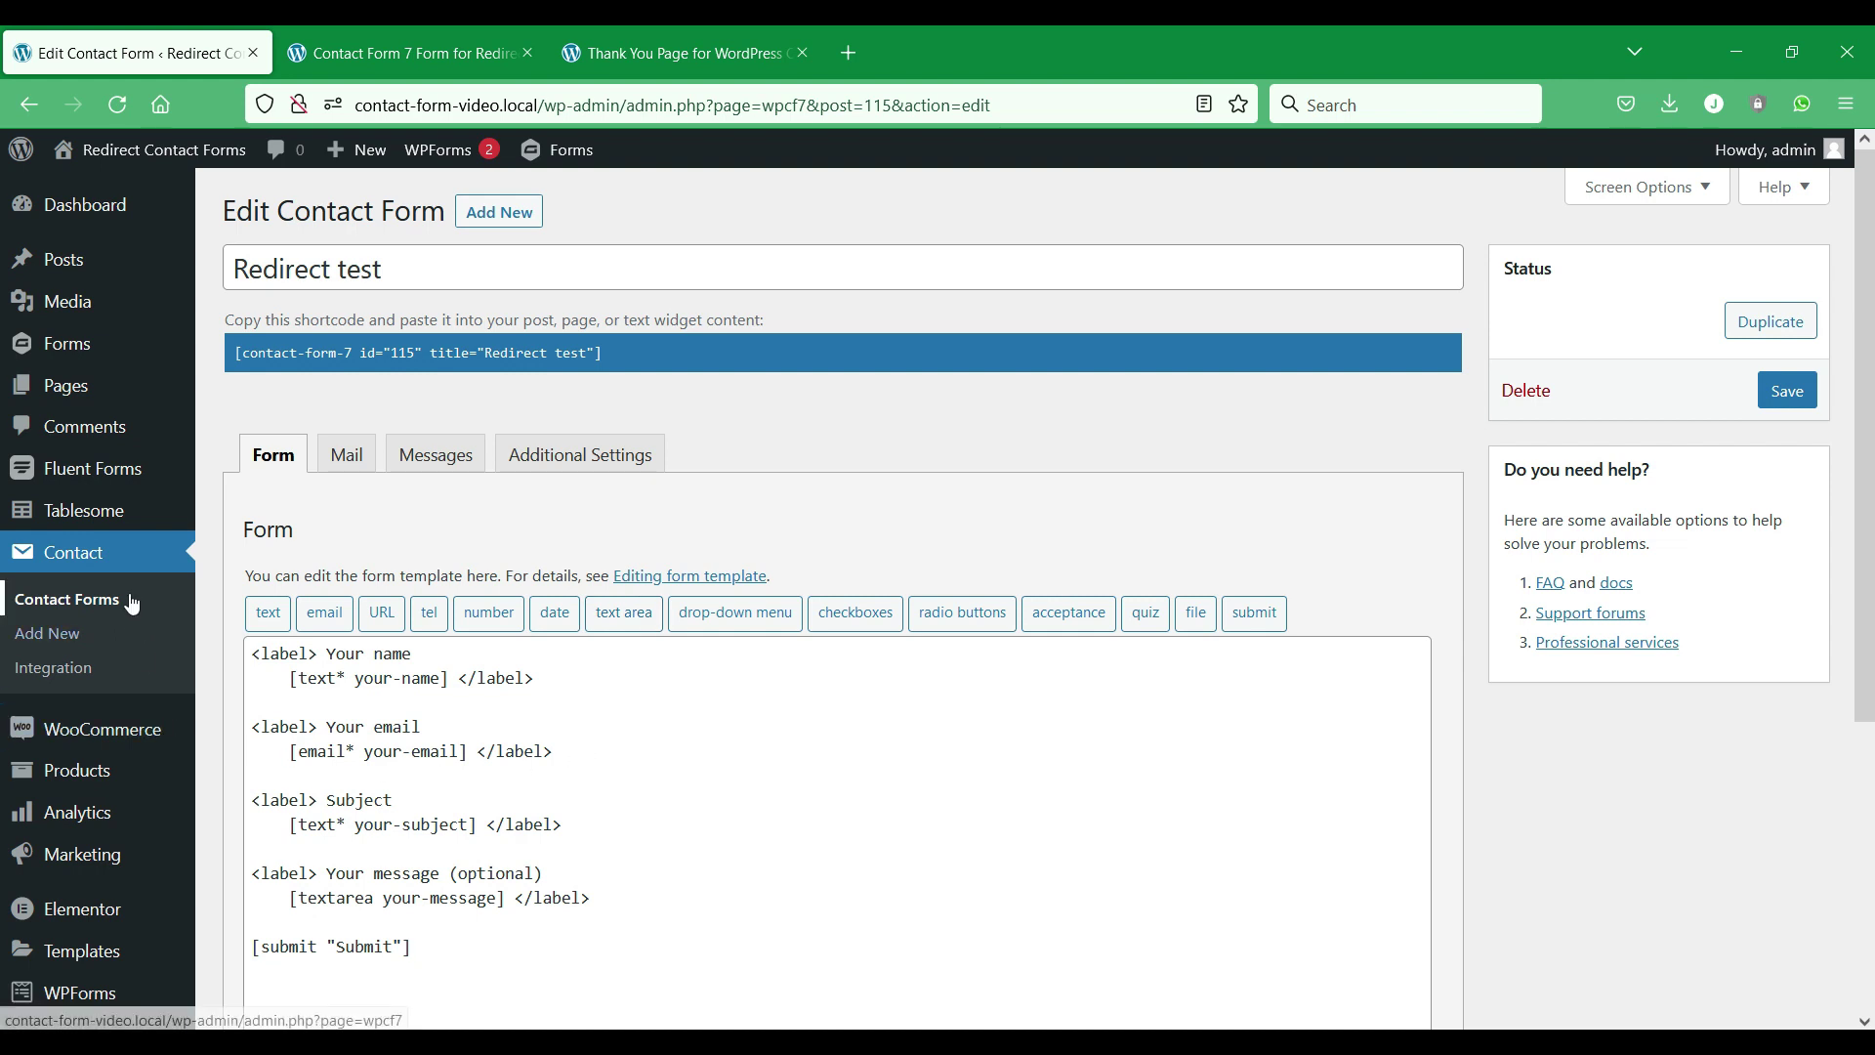
Create a new Tablesome table named 'CF7 Redirect'.
{"action": "mouse_move", "coordinate": [92, 525]}
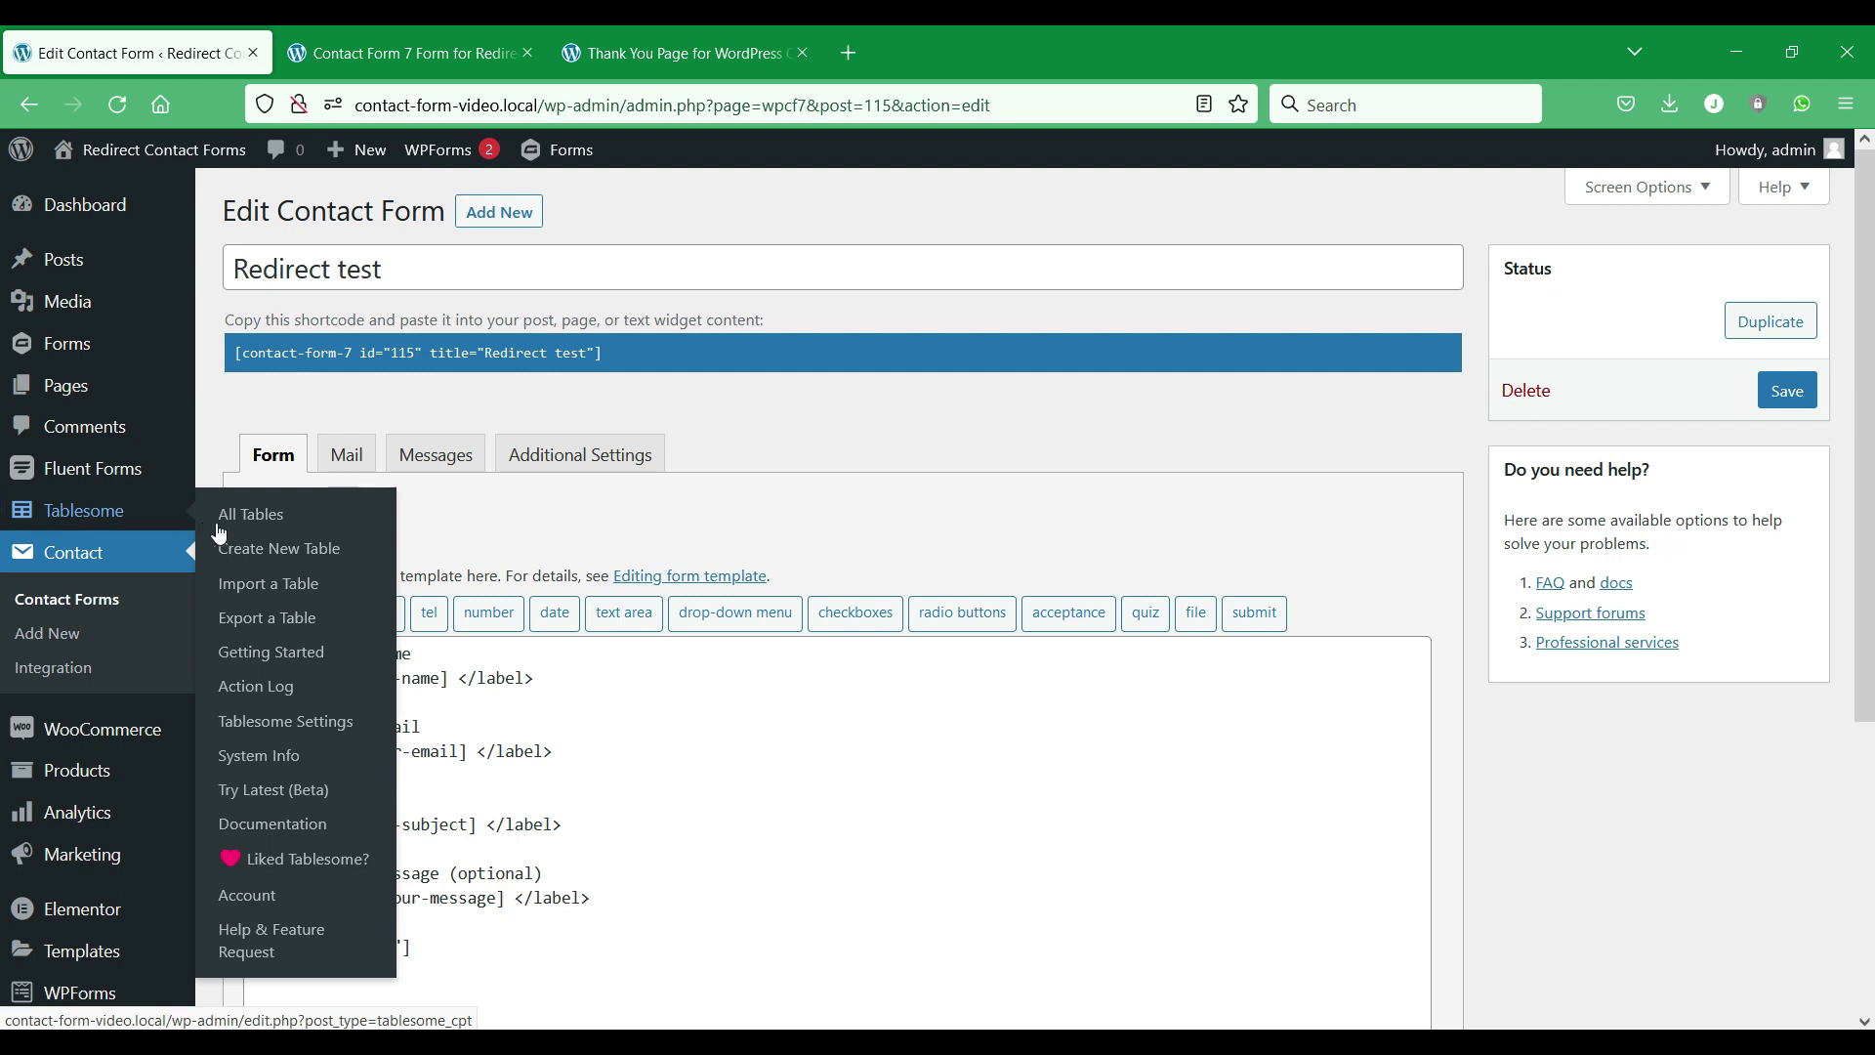
{"action": "left_click", "coordinate": [257, 553]}
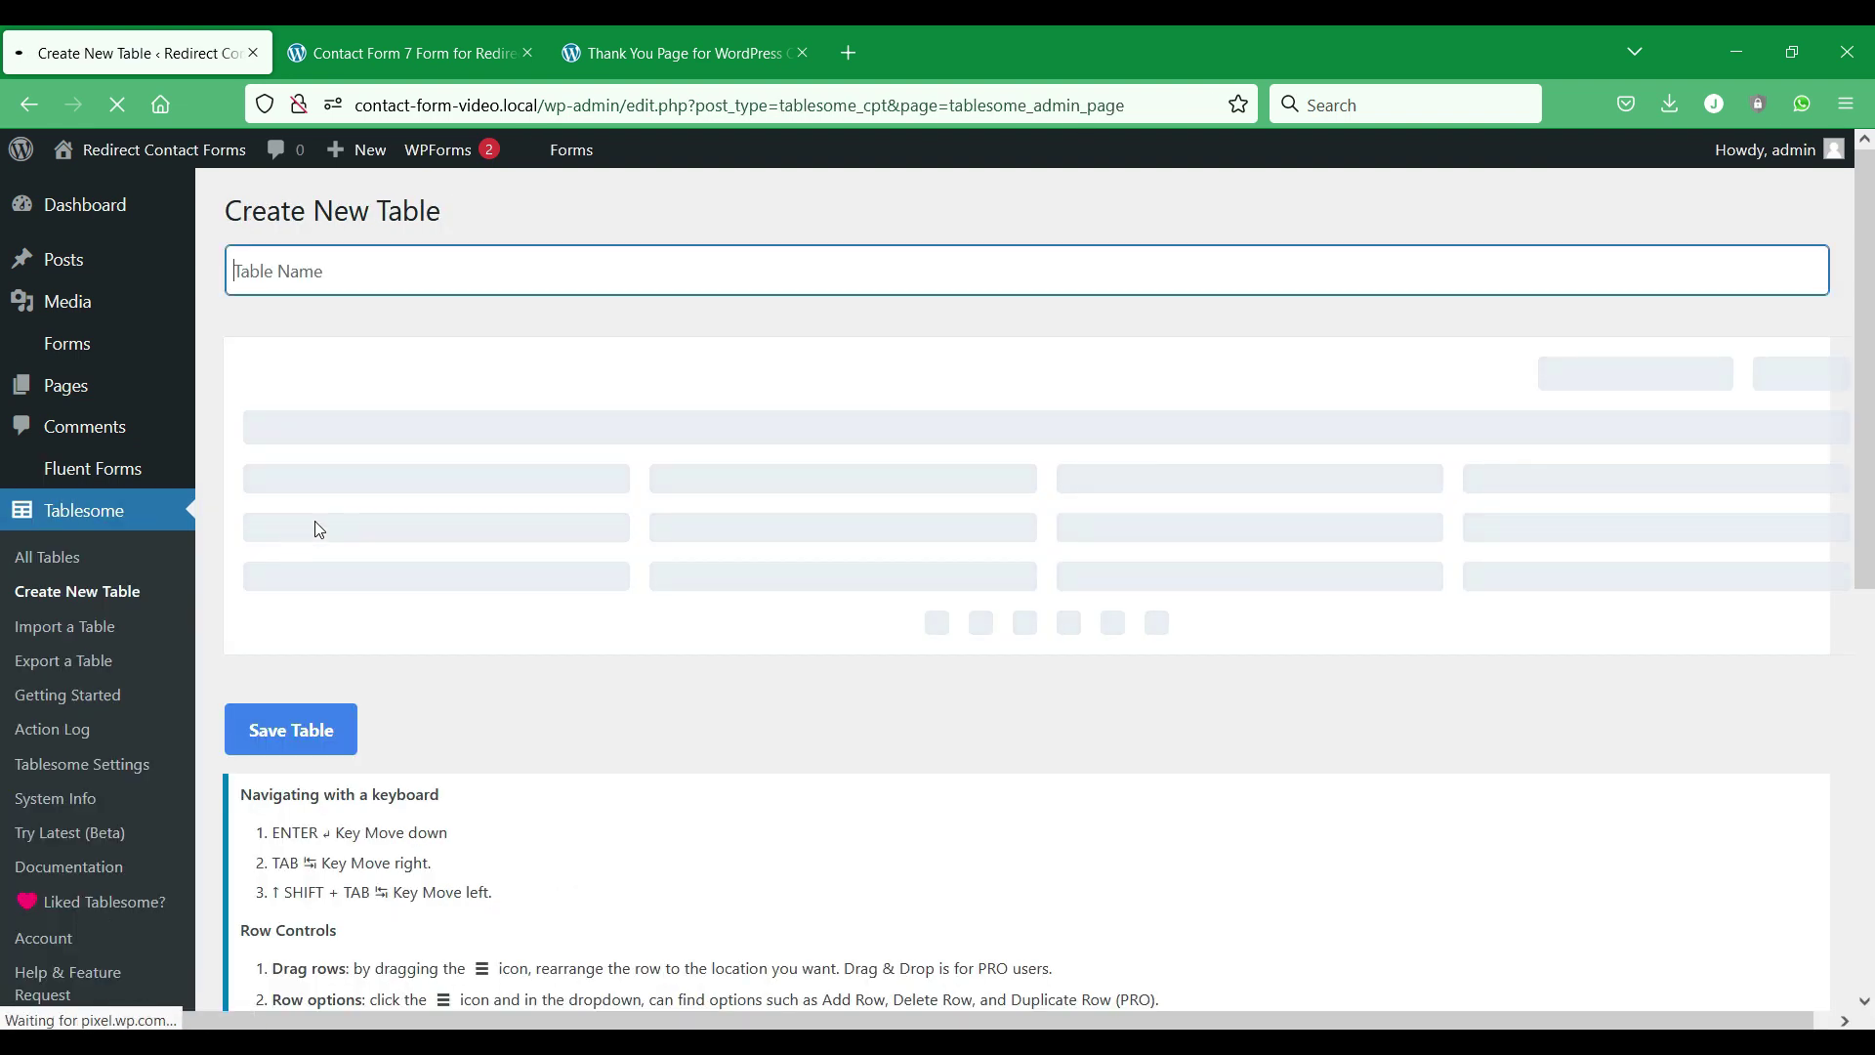
{"action": "type", "text": "CF"}
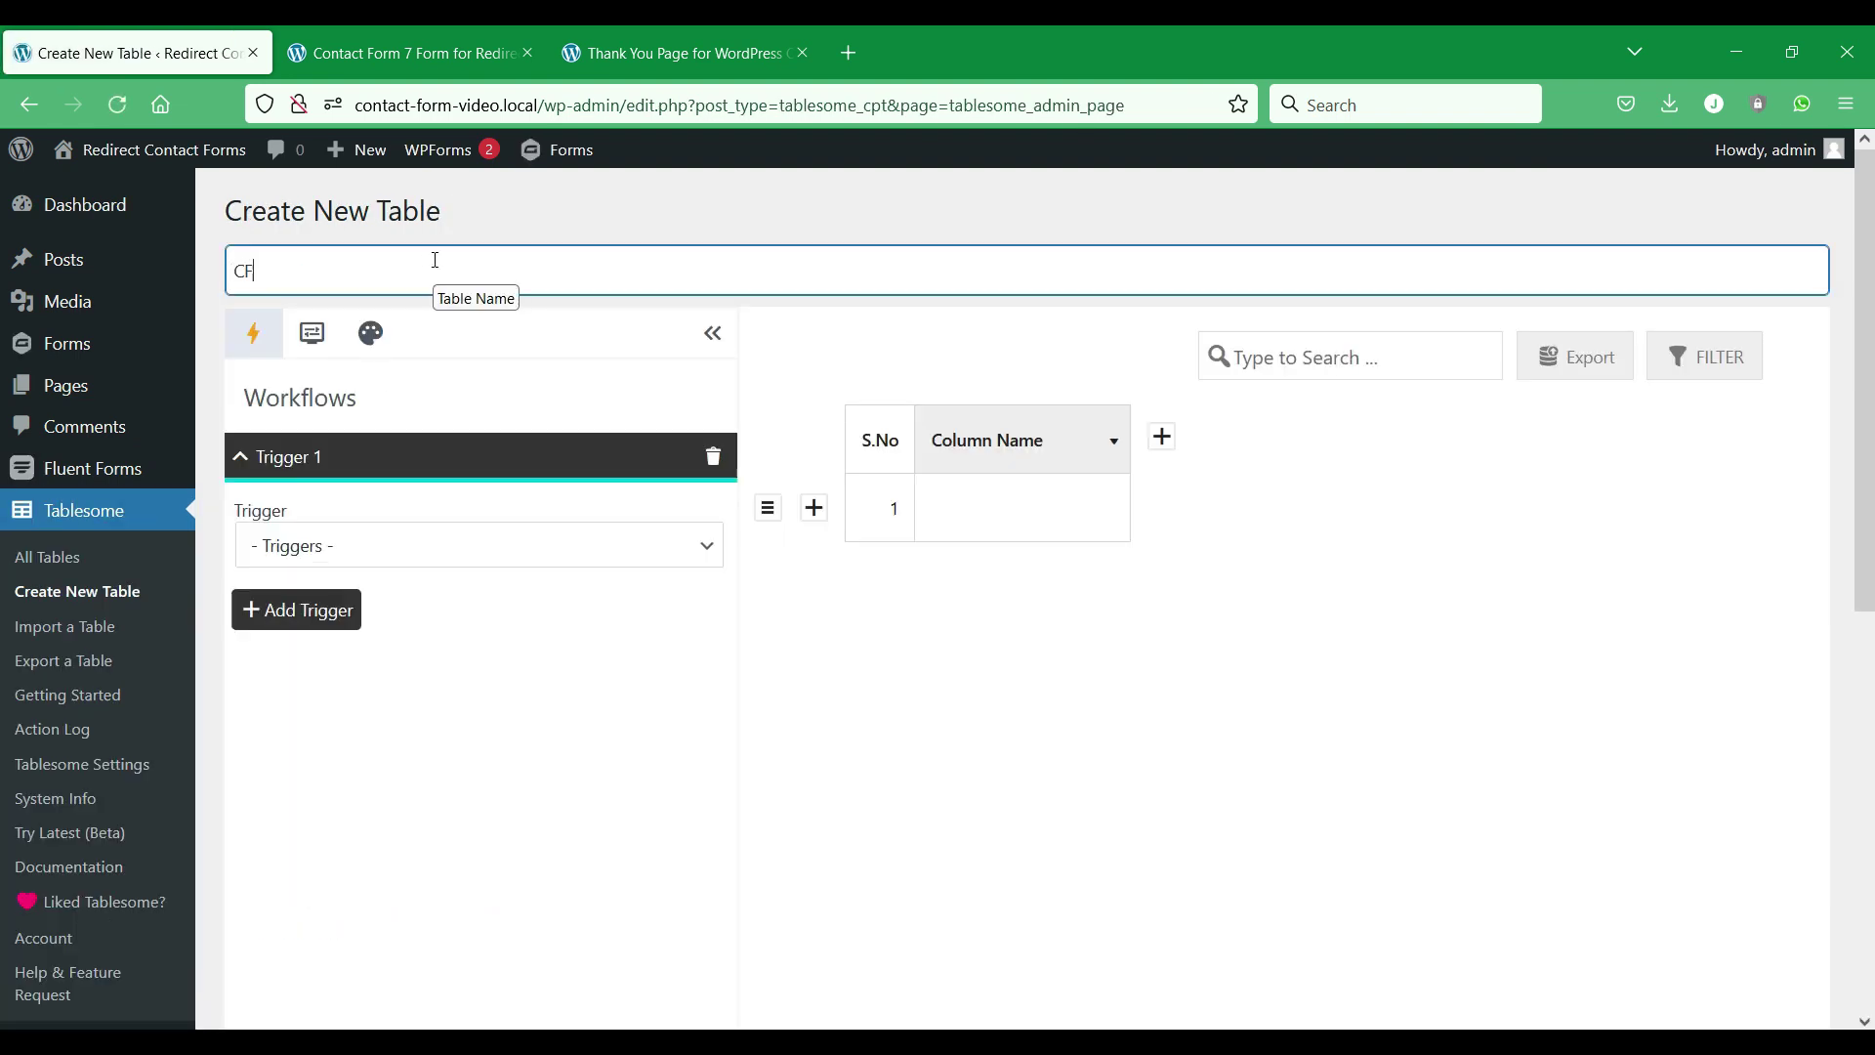
{"action": "type", "text": "7 Redirect"}
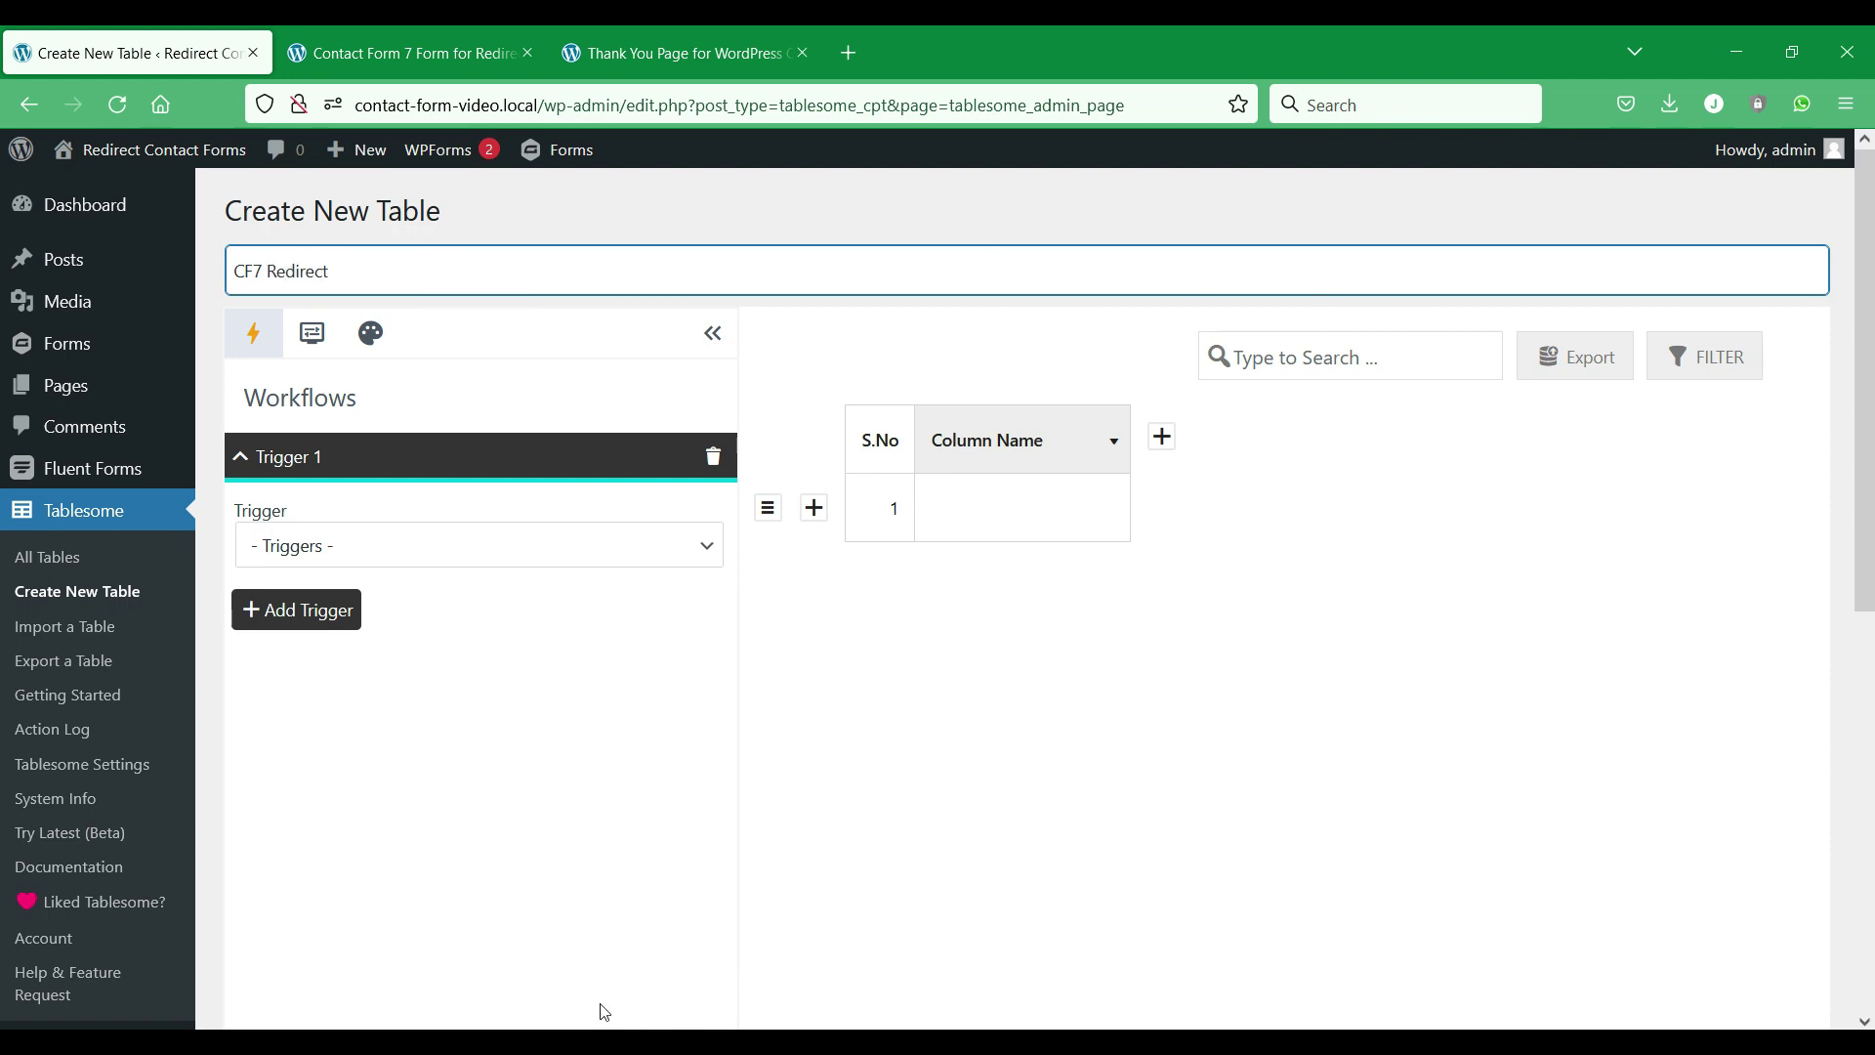
Set the trigger to Contact Form 7 On Form Submit for Redirect test (ID: 115).
{"action": "left_click", "coordinate": [523, 557]}
{"action": "scroll", "coordinate": [564, 584], "scroll_direction": "down", "scroll_amount": 1}
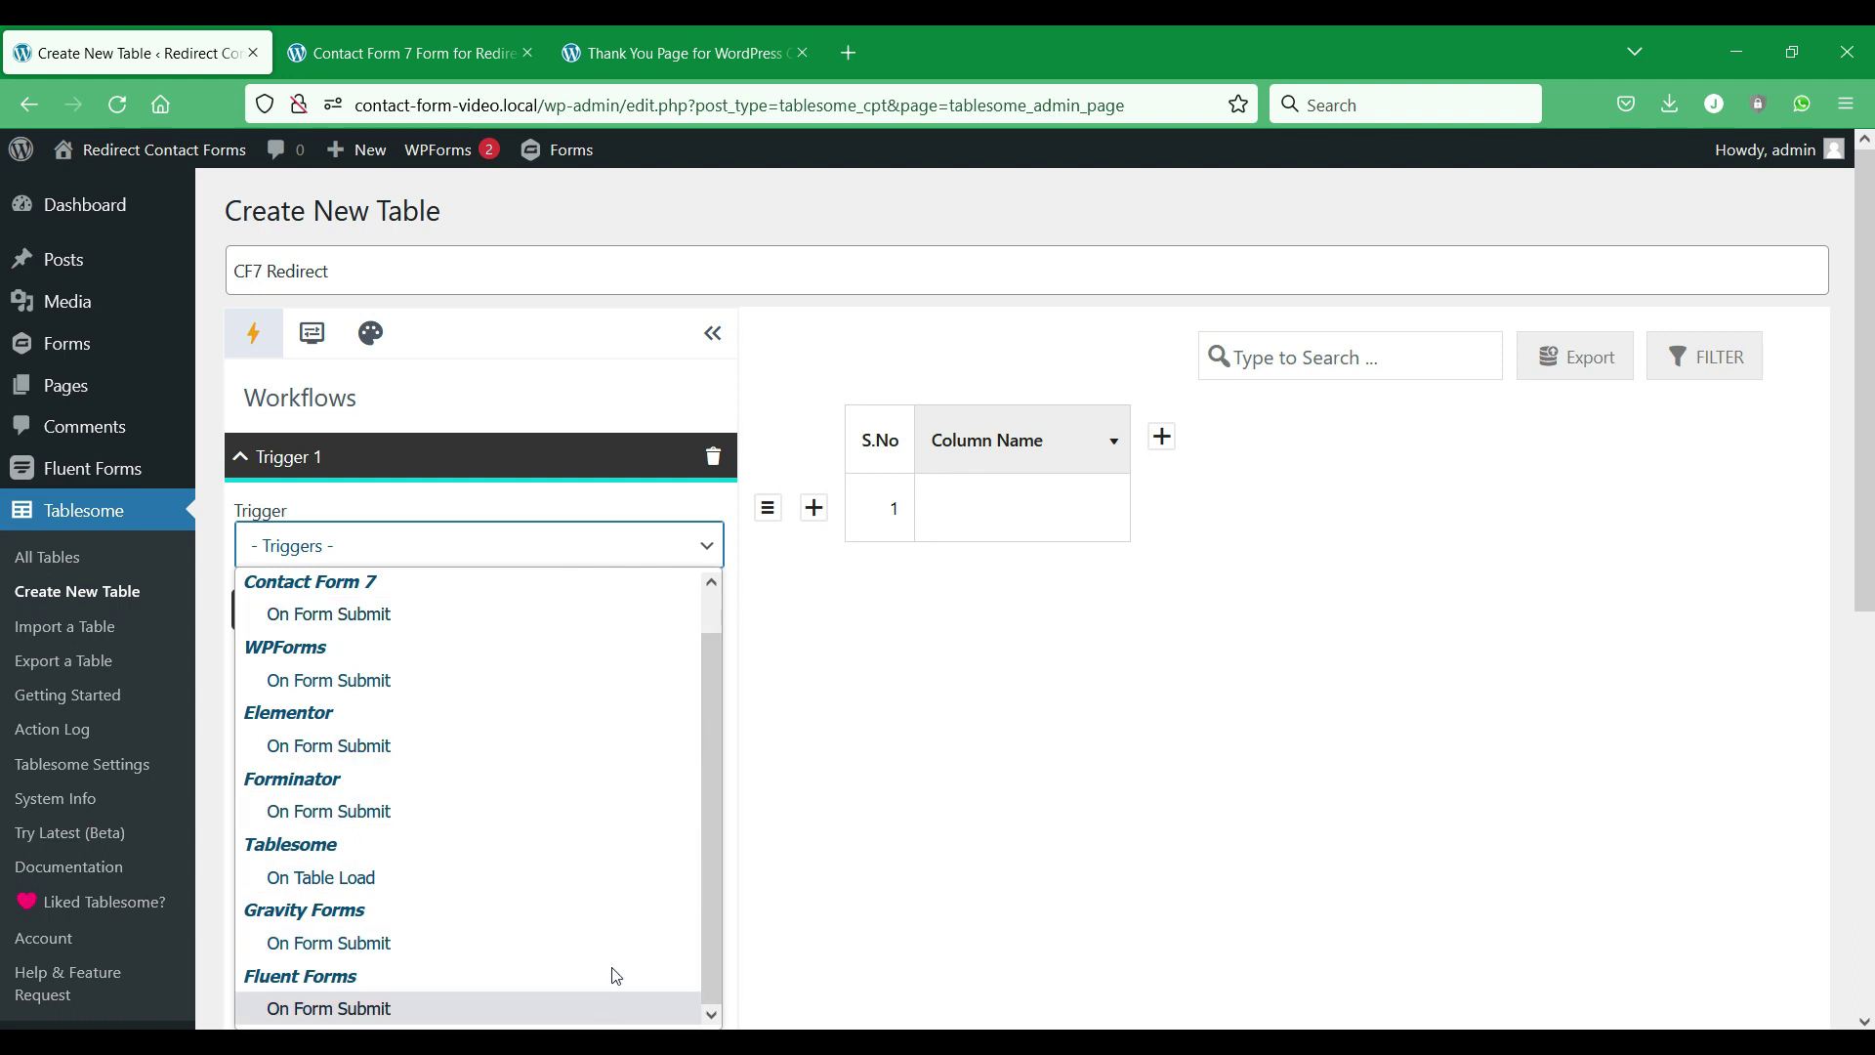
{"action": "scroll", "coordinate": [630, 930], "scroll_direction": "up", "scroll_amount": 1}
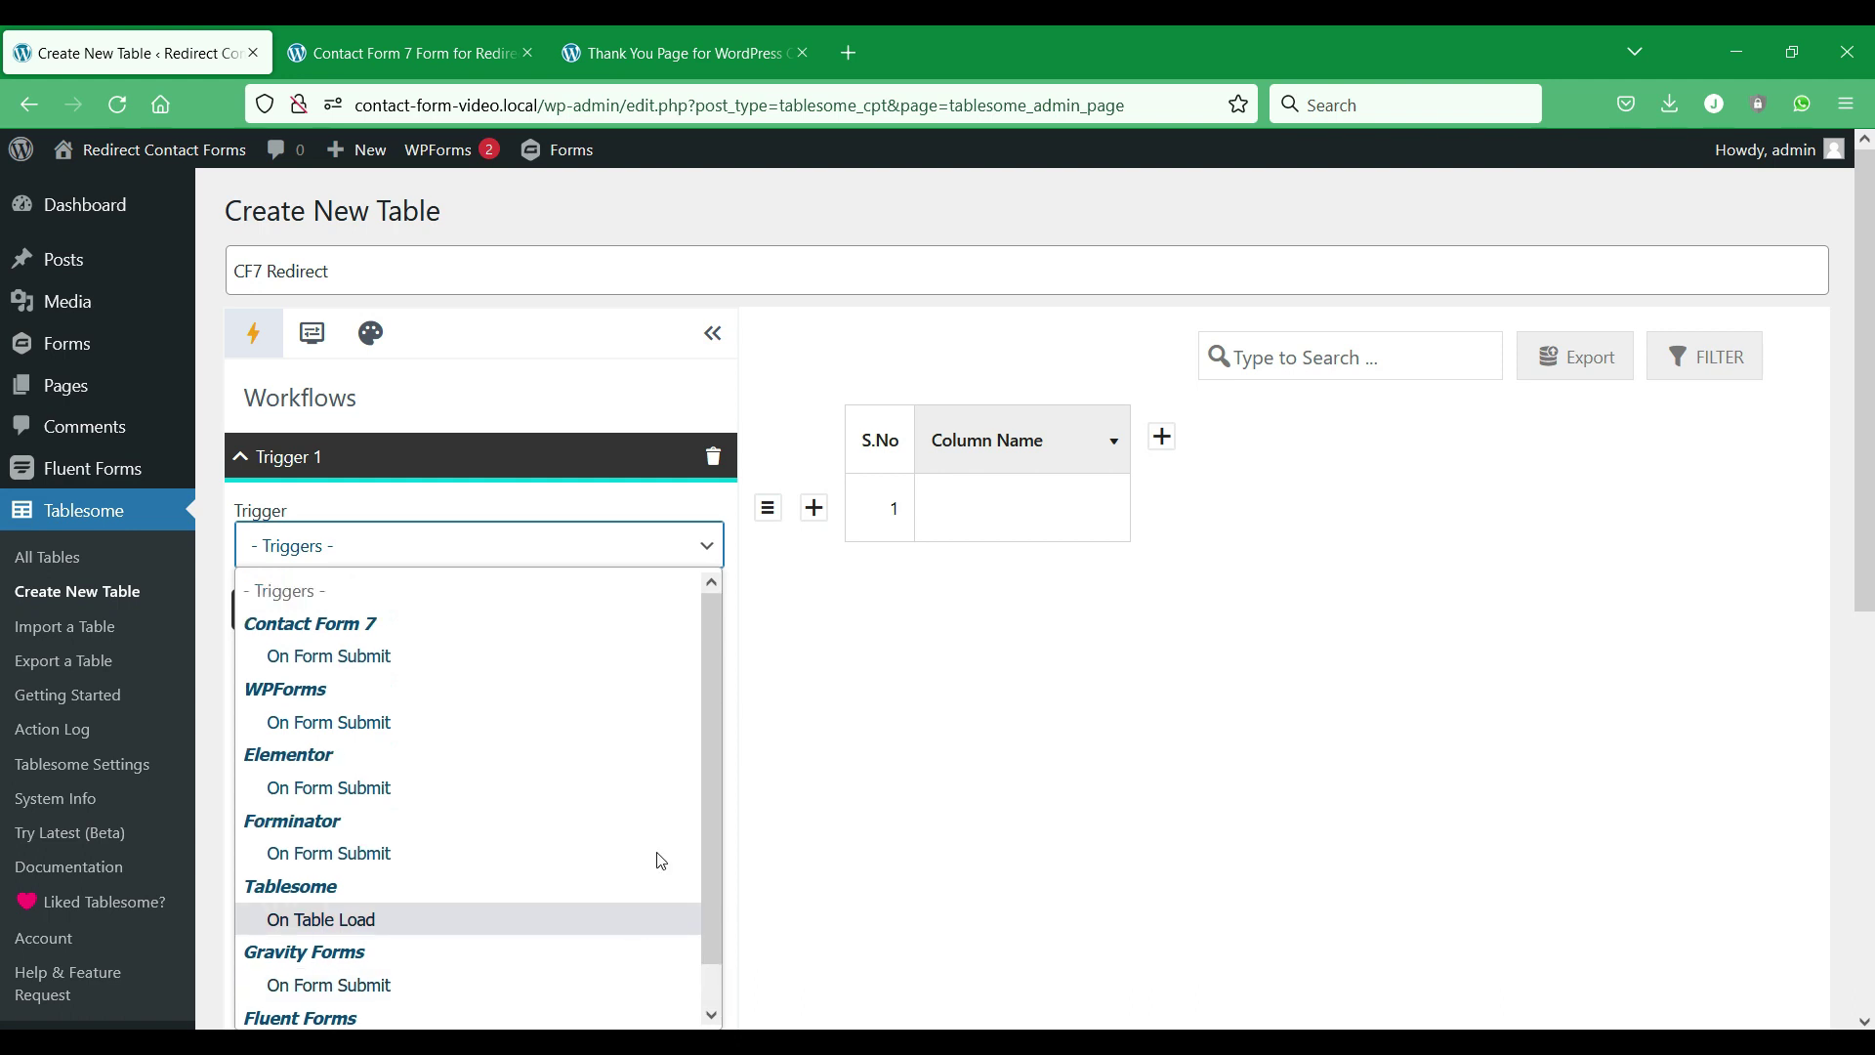
{"action": "left_click", "coordinate": [645, 659]}
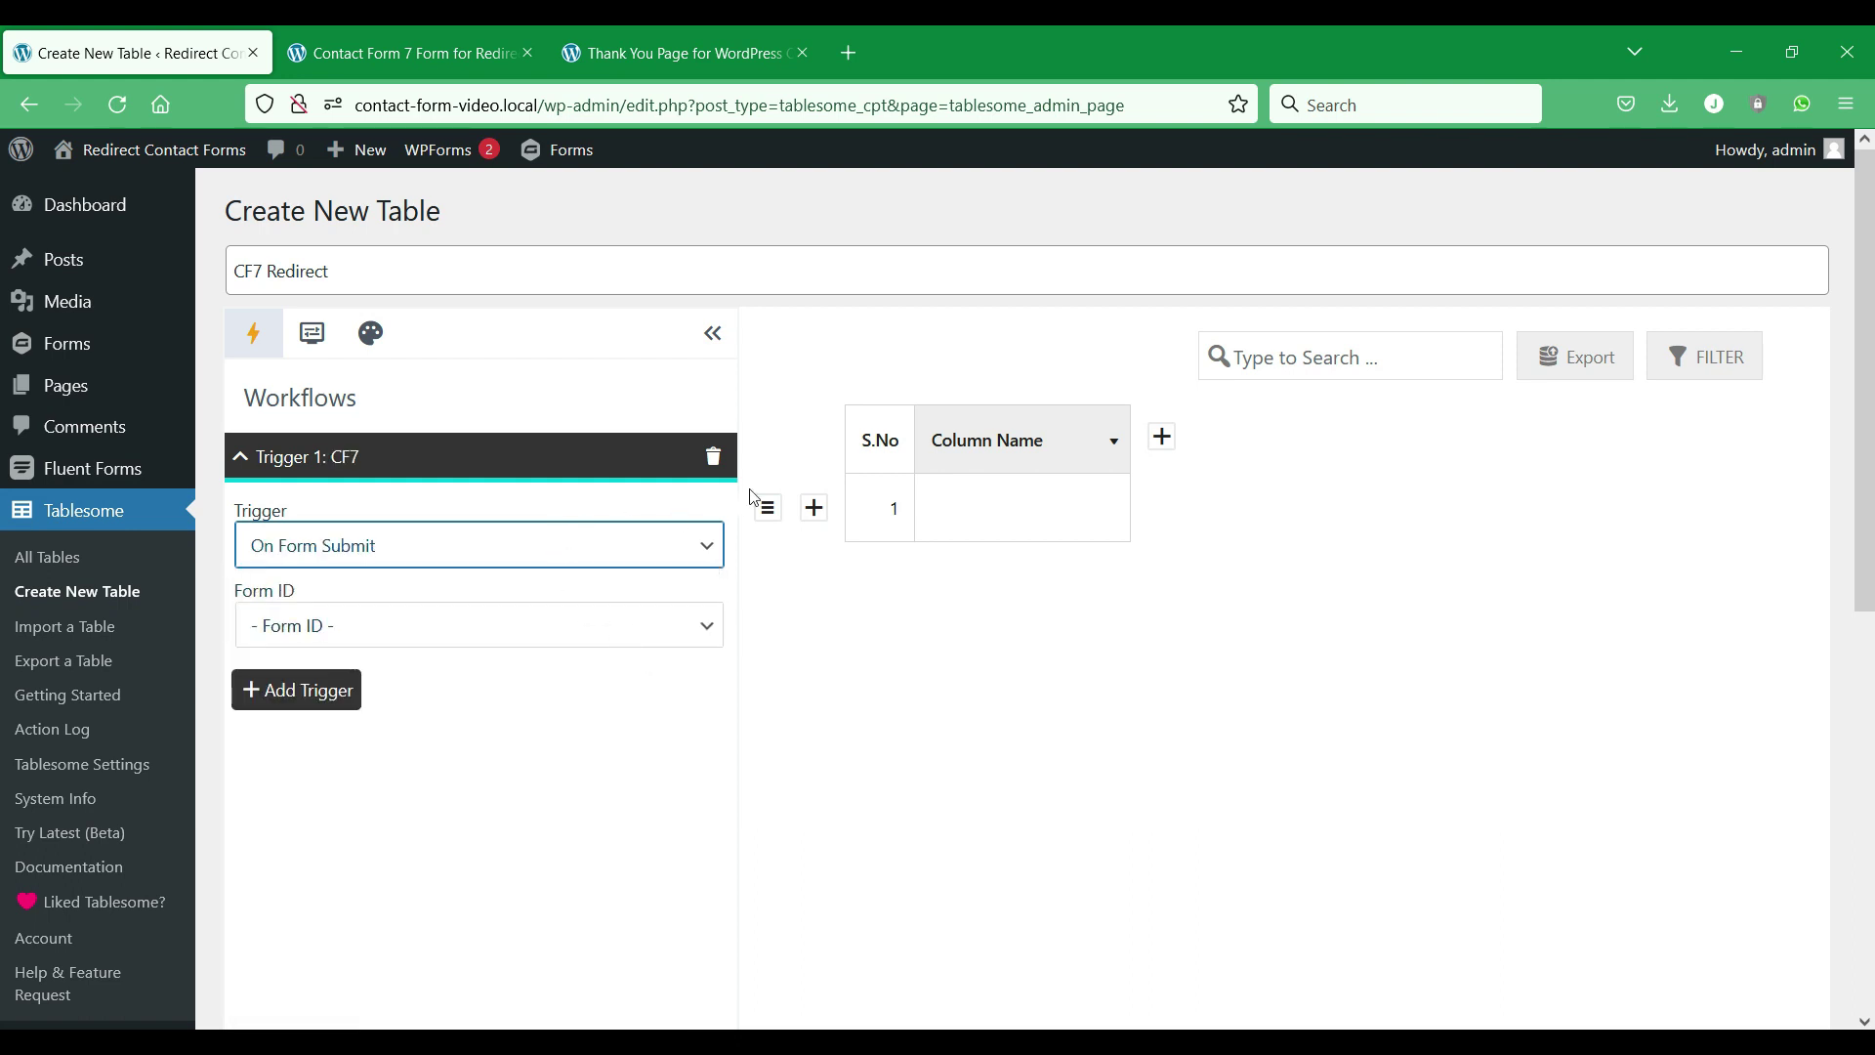
{"action": "left_click", "coordinate": [673, 631]}
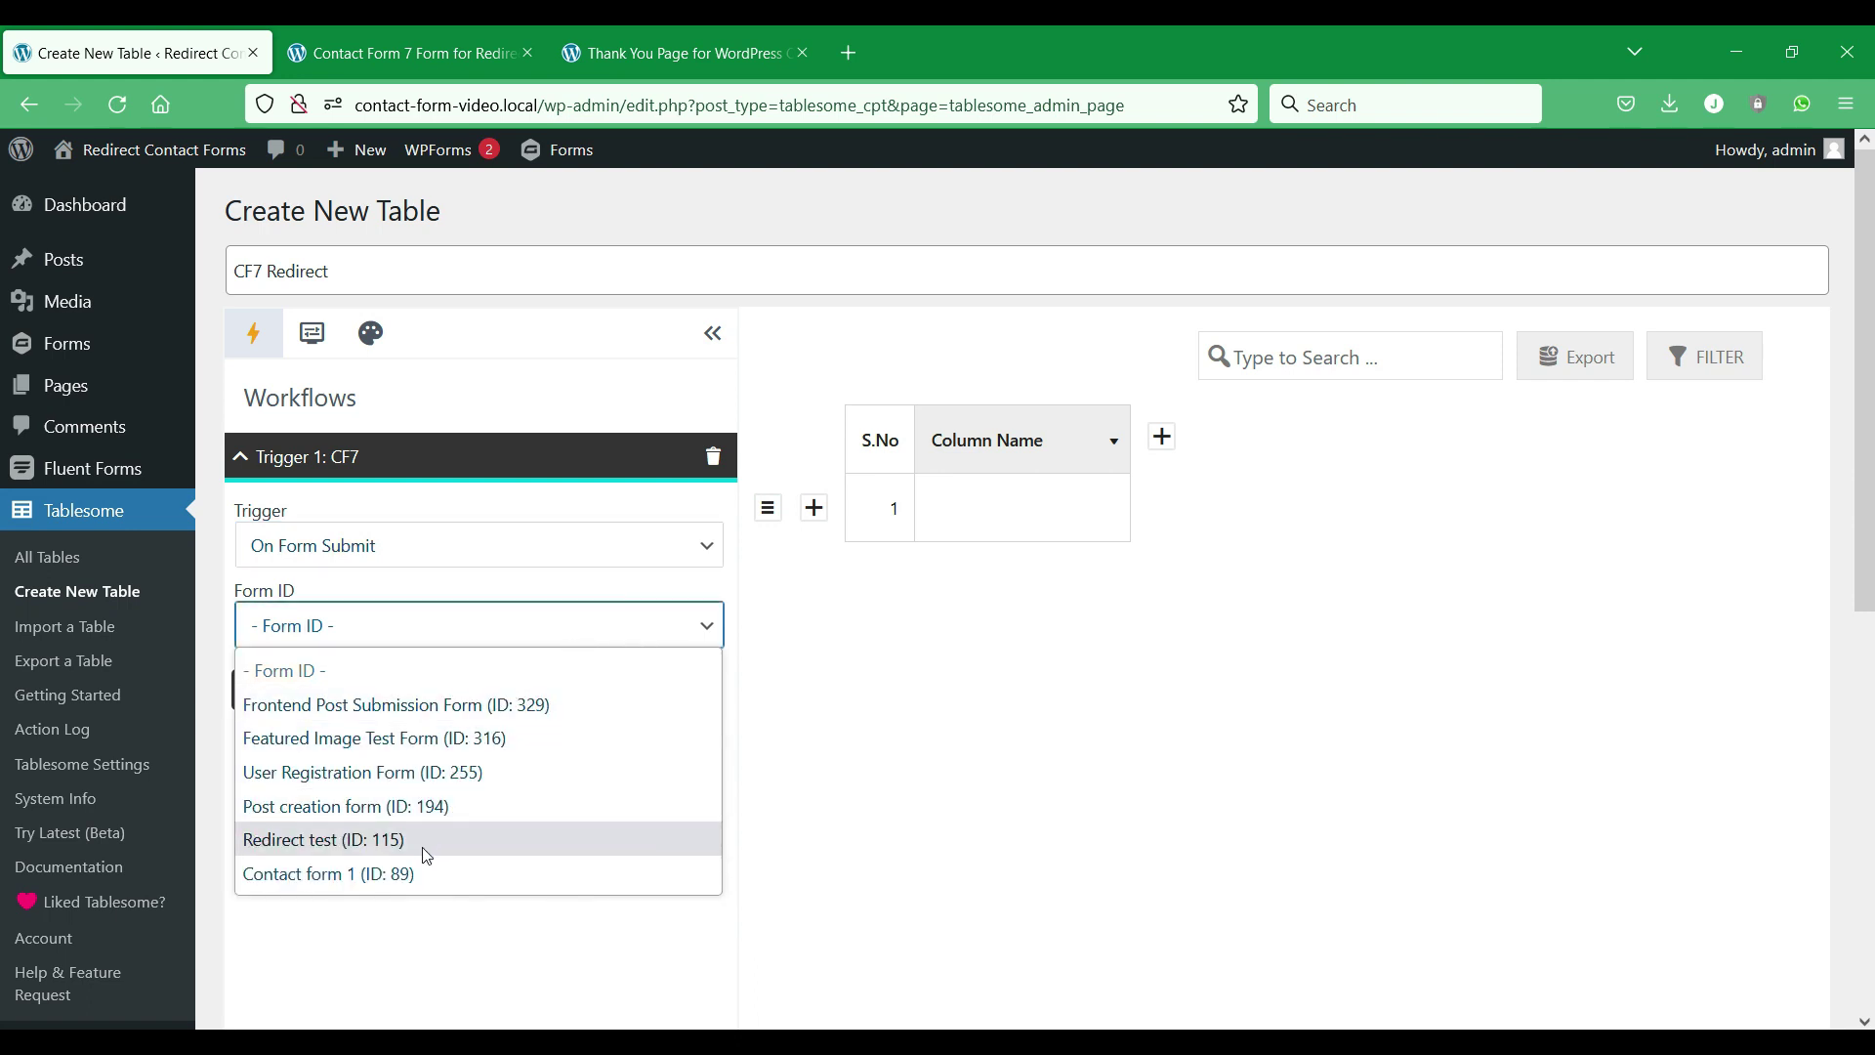
{"action": "left_click", "coordinate": [463, 846]}
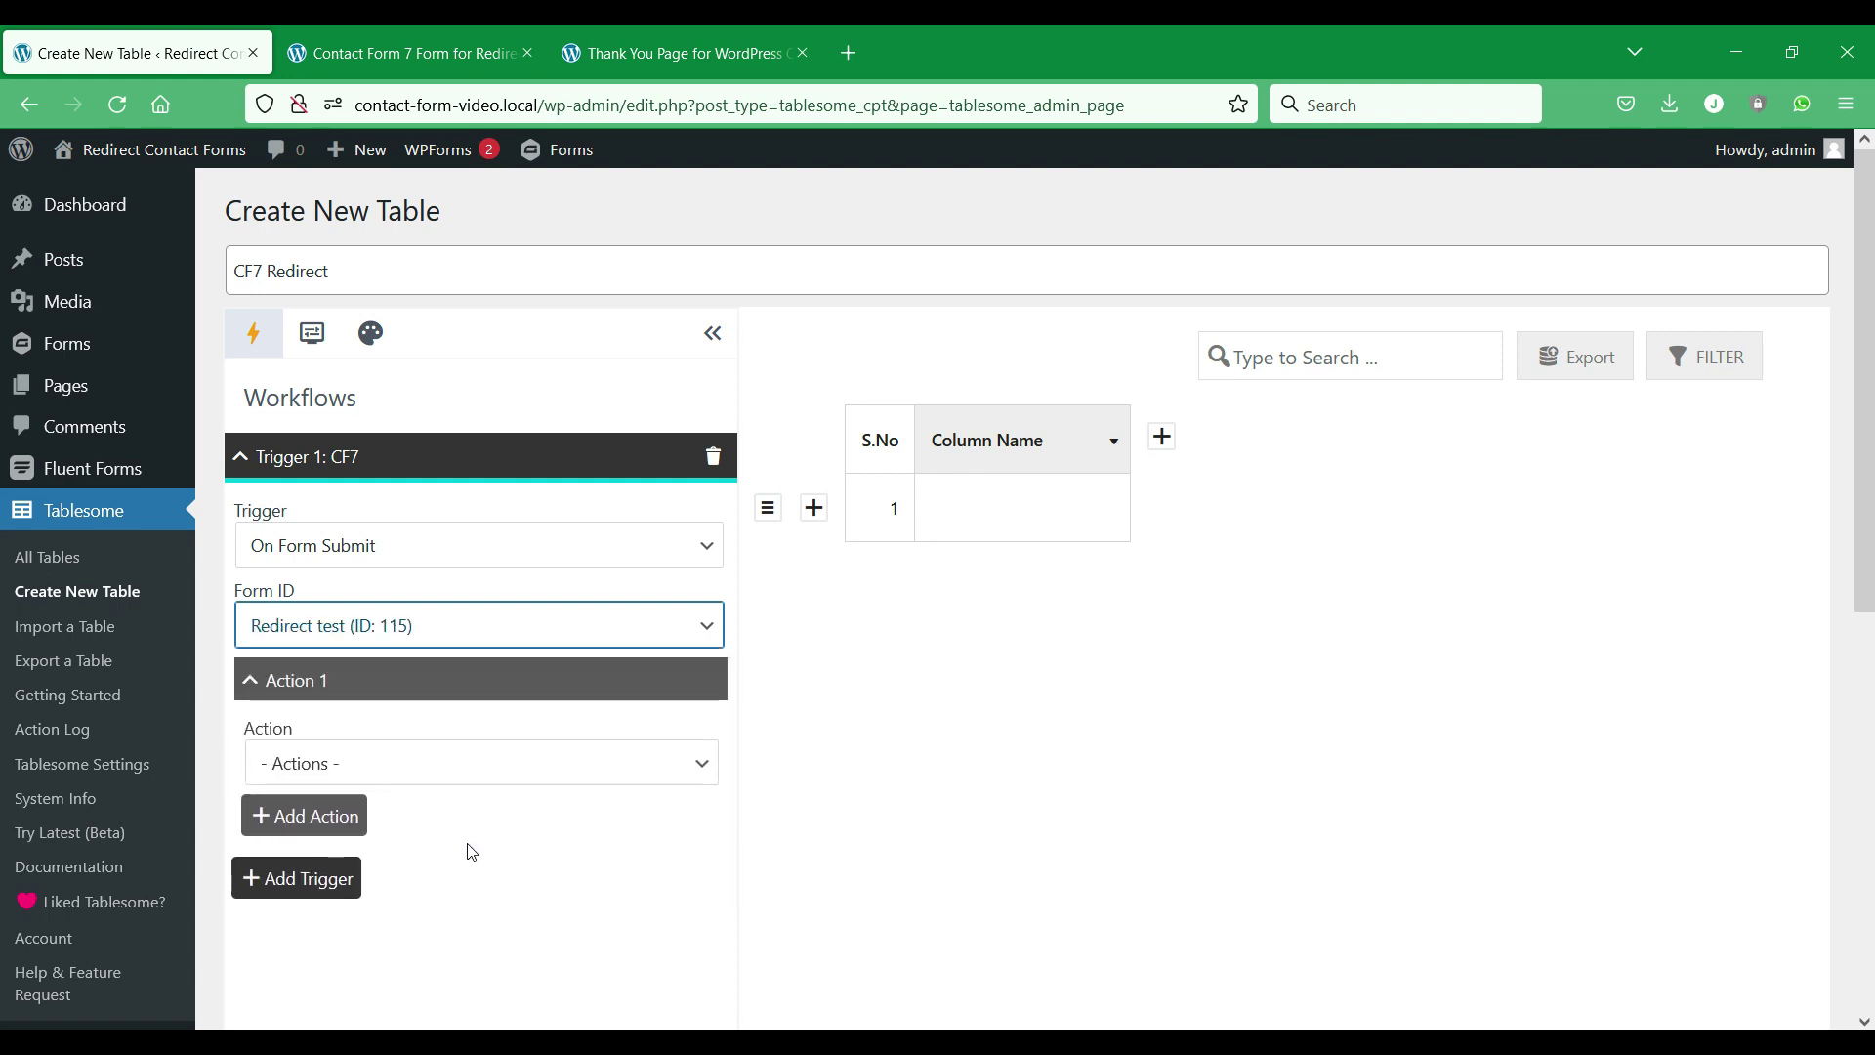
{"action": "left_click", "coordinate": [659, 762]}
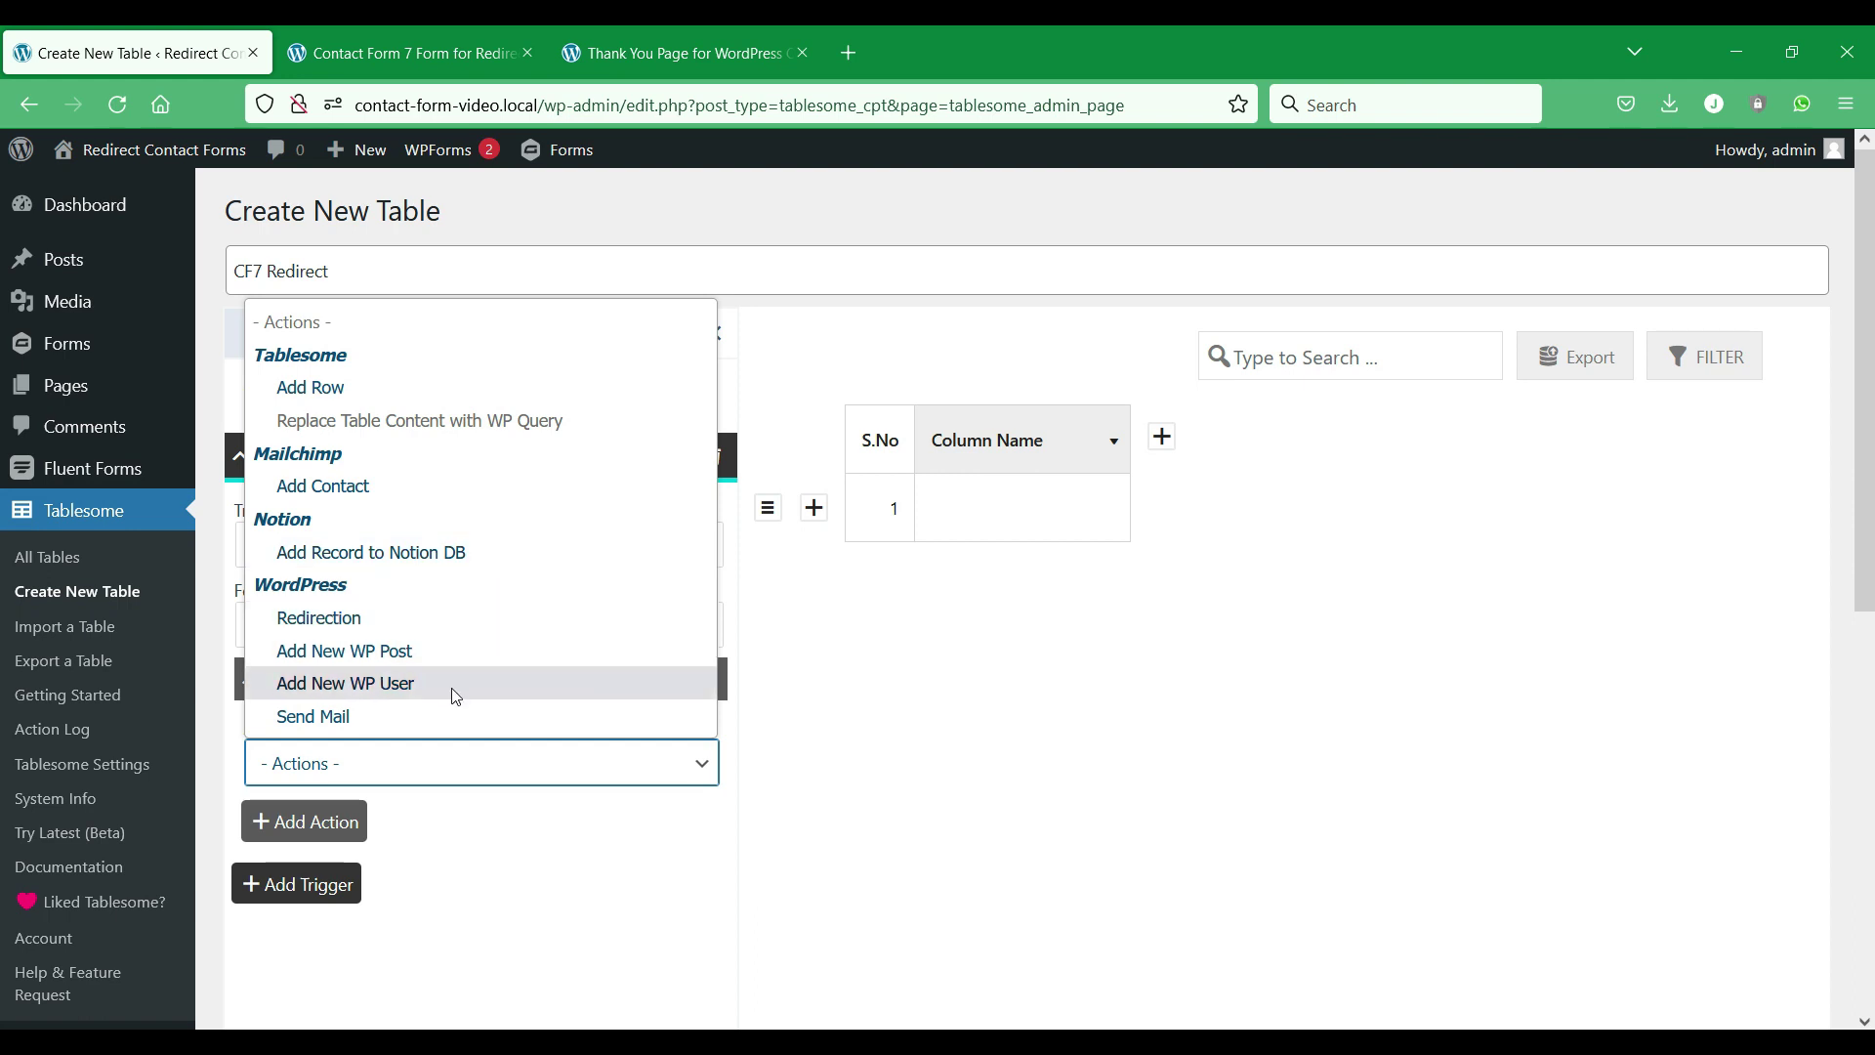
Add a Redirection action, leaving the custom URL option off.
{"action": "left_click", "coordinate": [506, 630]}
{"action": "scroll", "coordinate": [754, 571], "scroll_direction": "down", "scroll_amount": 4}
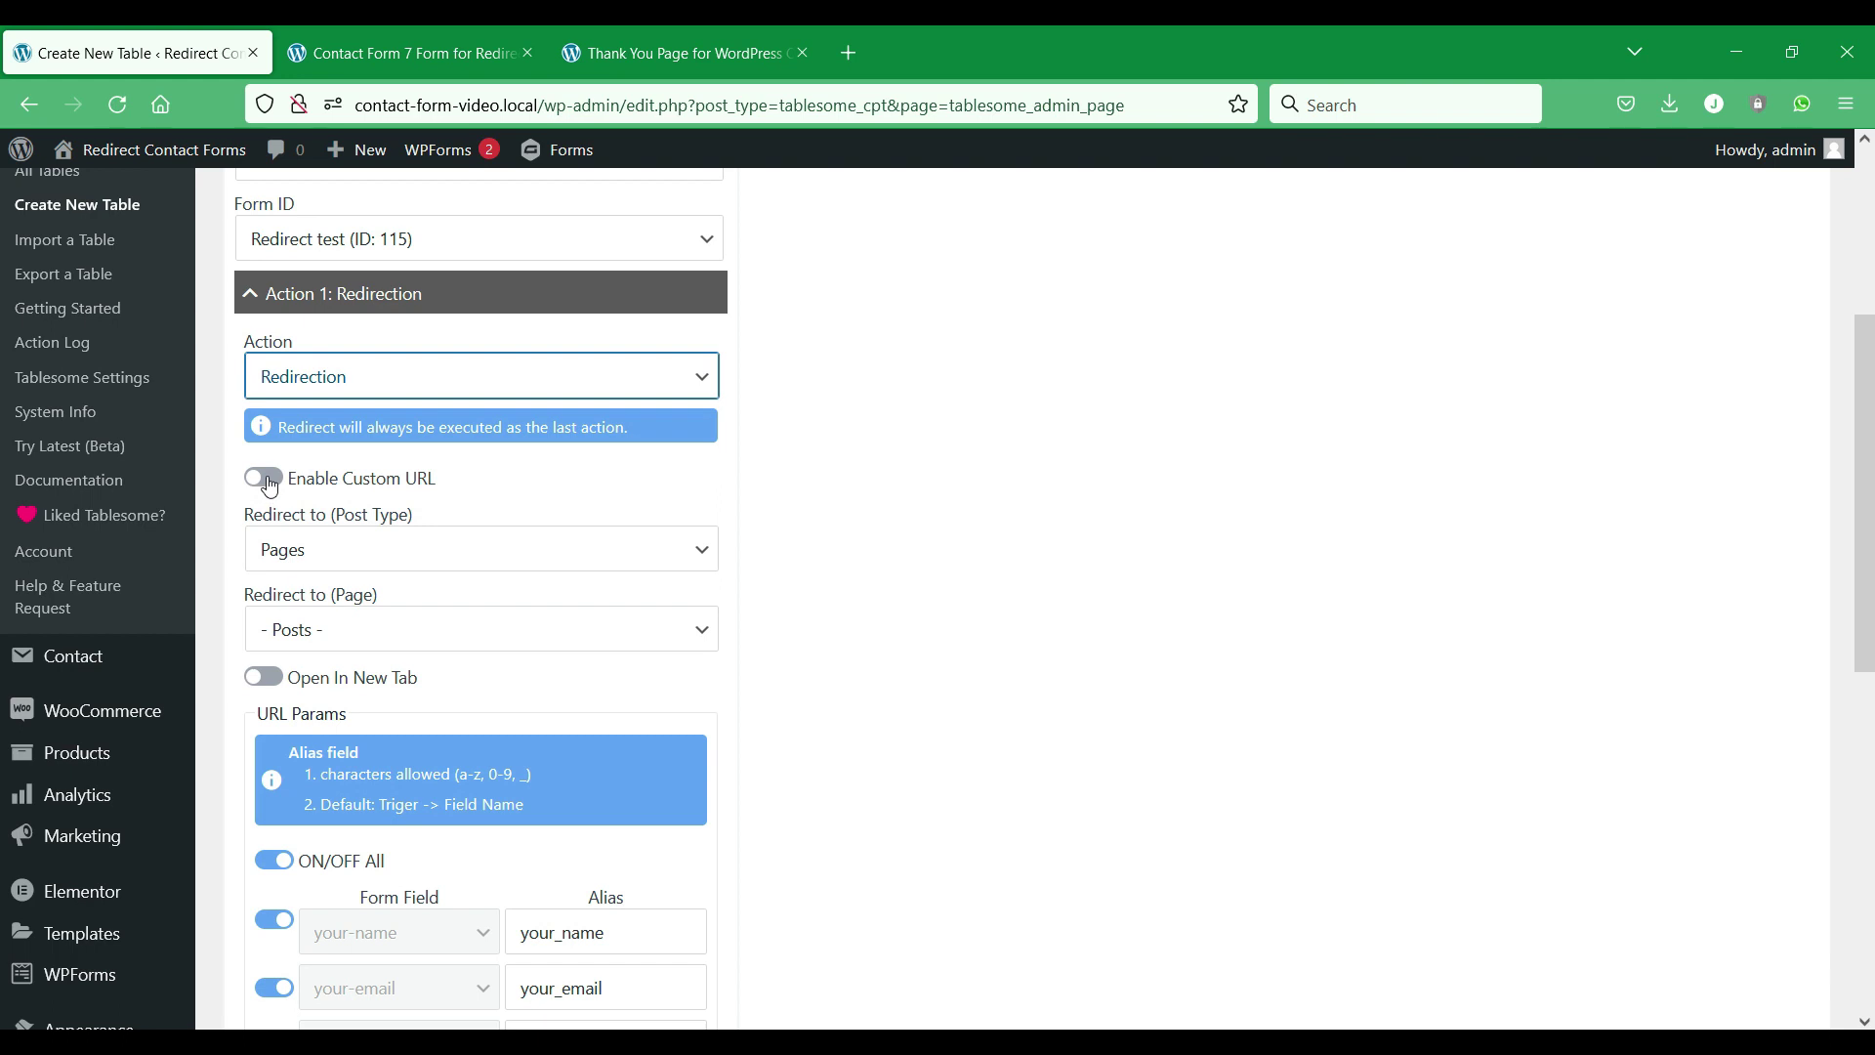
{"action": "scroll", "coordinate": [442, 504], "scroll_direction": "down", "scroll_amount": 4}
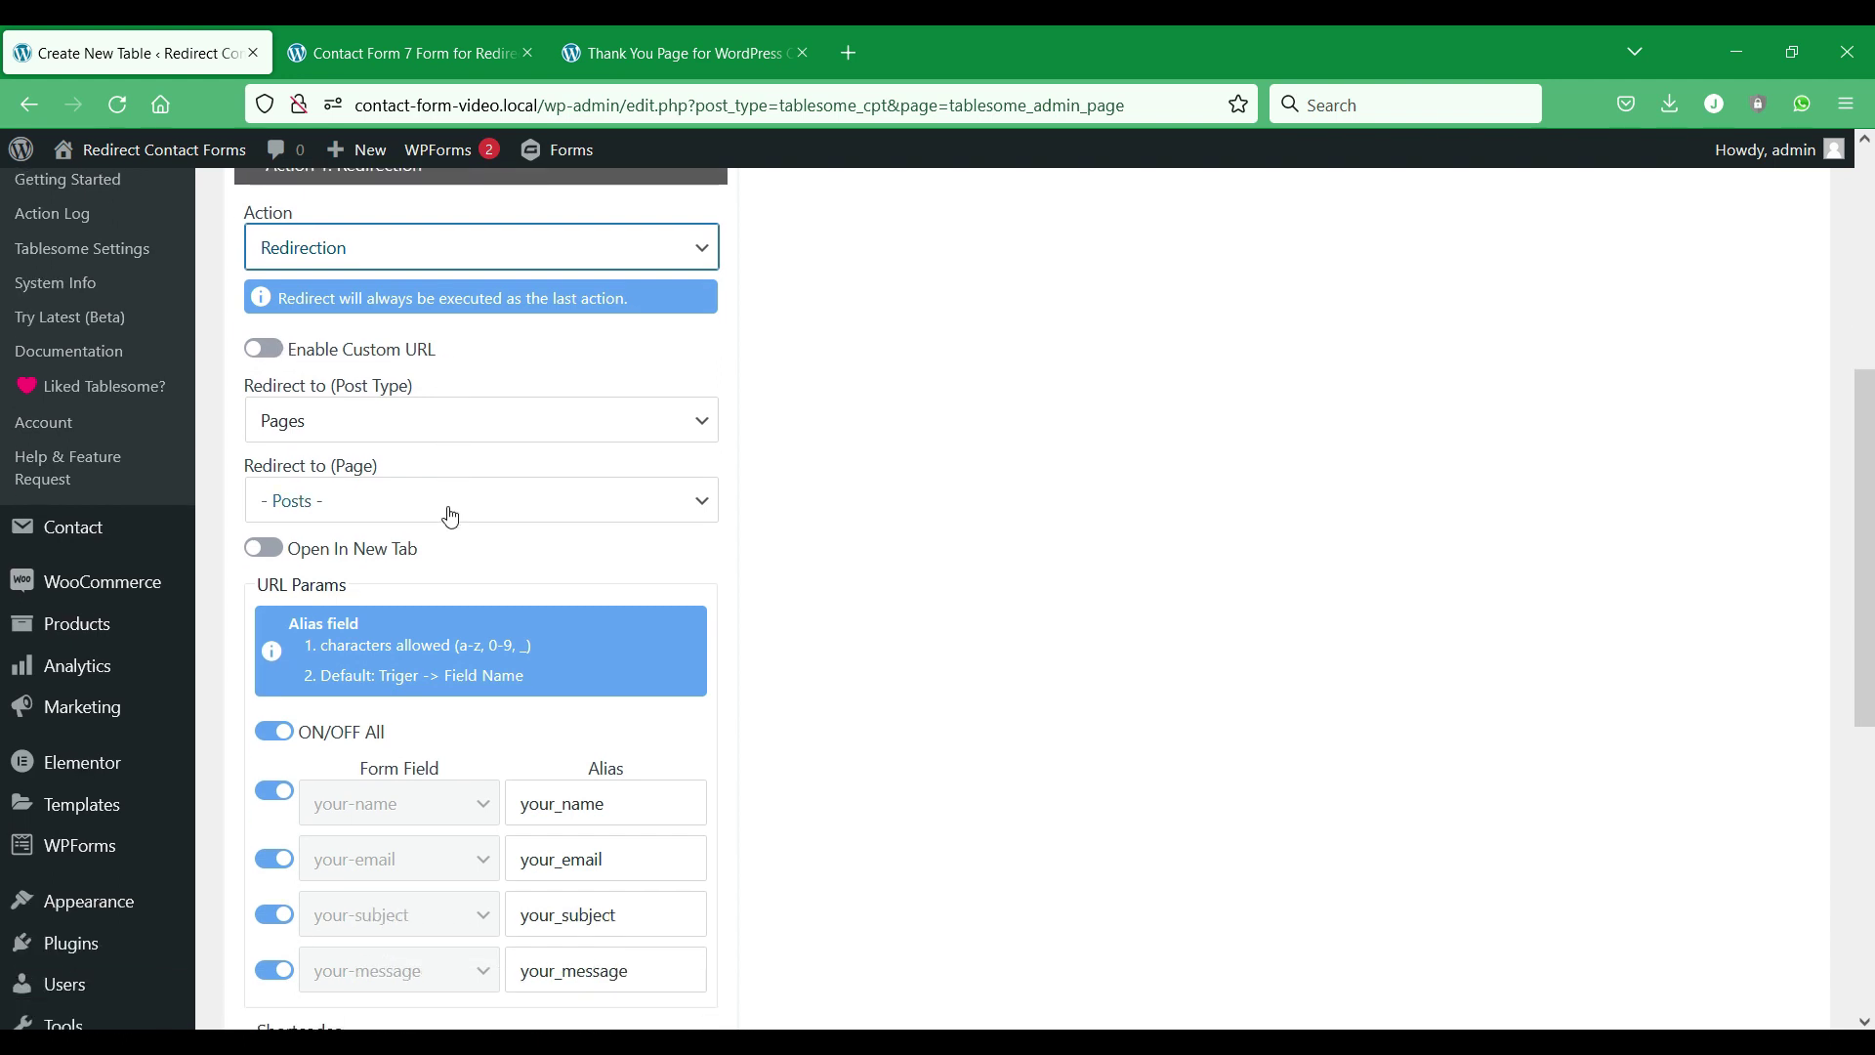
{"action": "scroll", "coordinate": [449, 515], "scroll_direction": "down", "scroll_amount": 2}
{"action": "scroll", "coordinate": [449, 513], "scroll_direction": "up", "scroll_amount": 6}
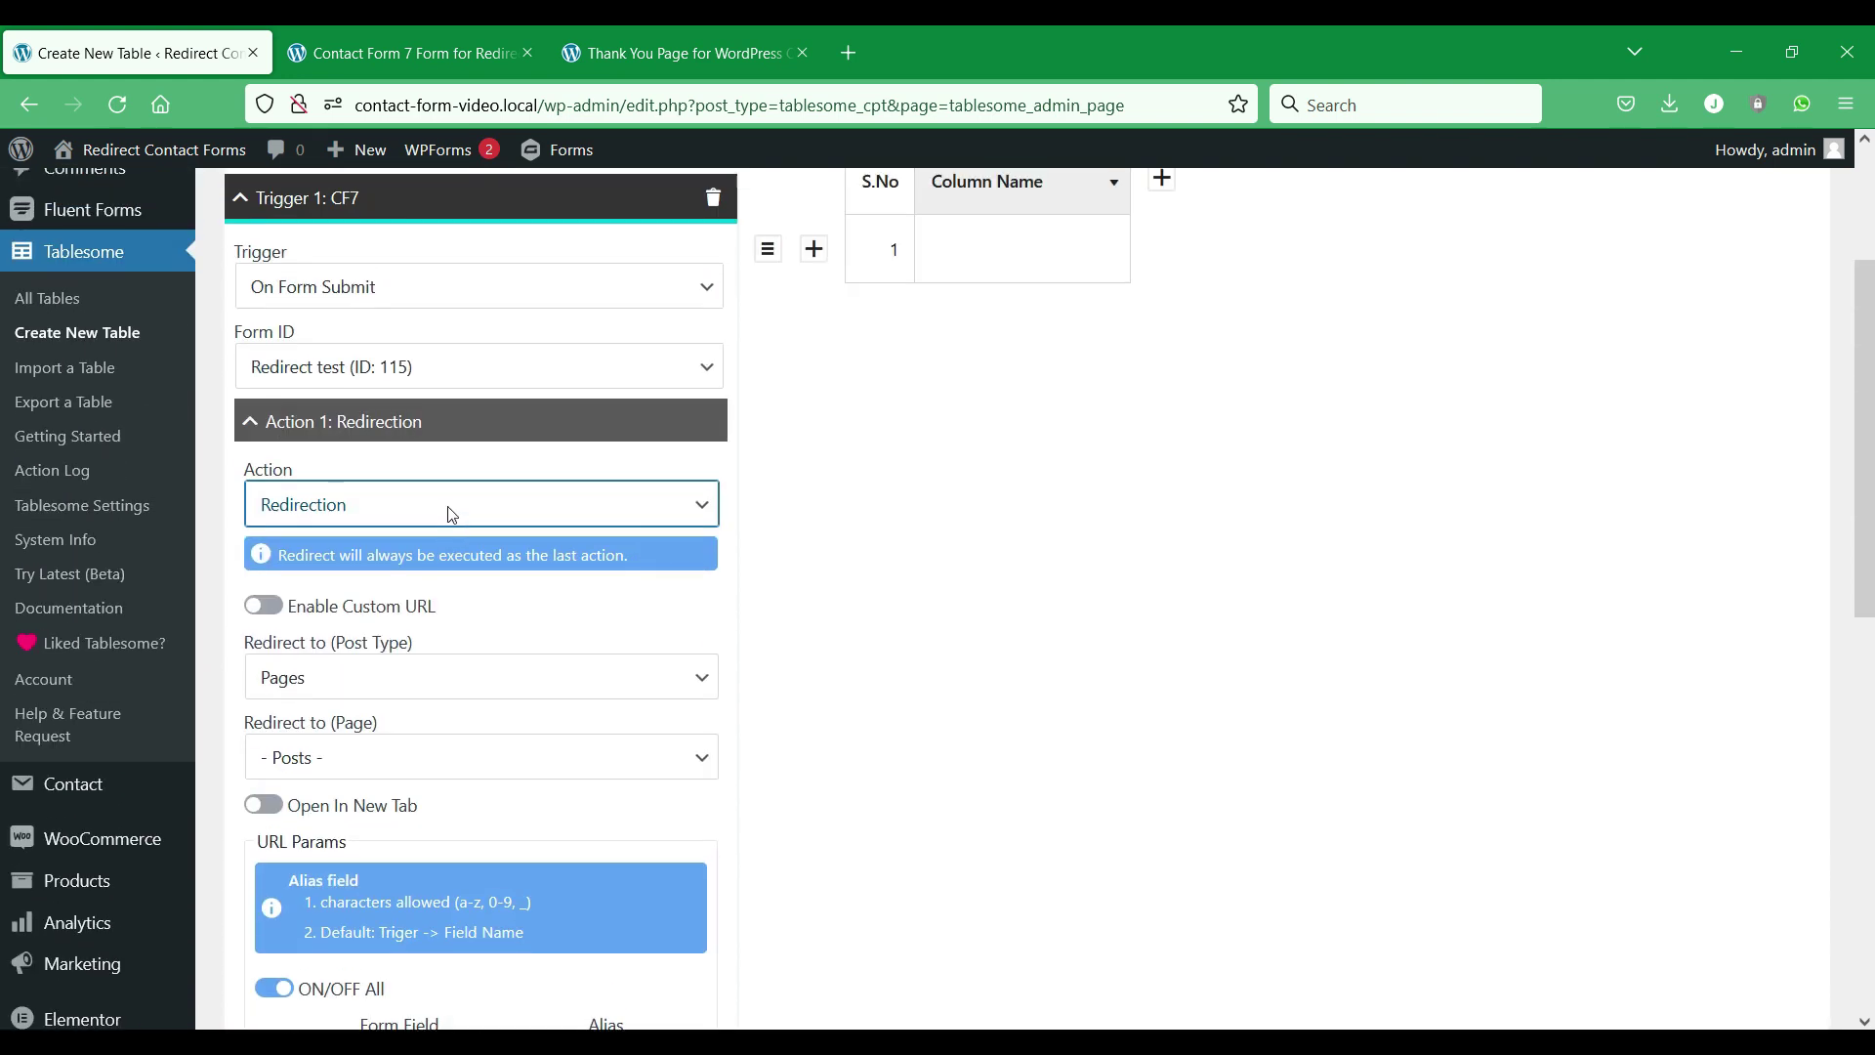
{"action": "scroll", "coordinate": [503, 571], "scroll_direction": "down", "scroll_amount": 1}
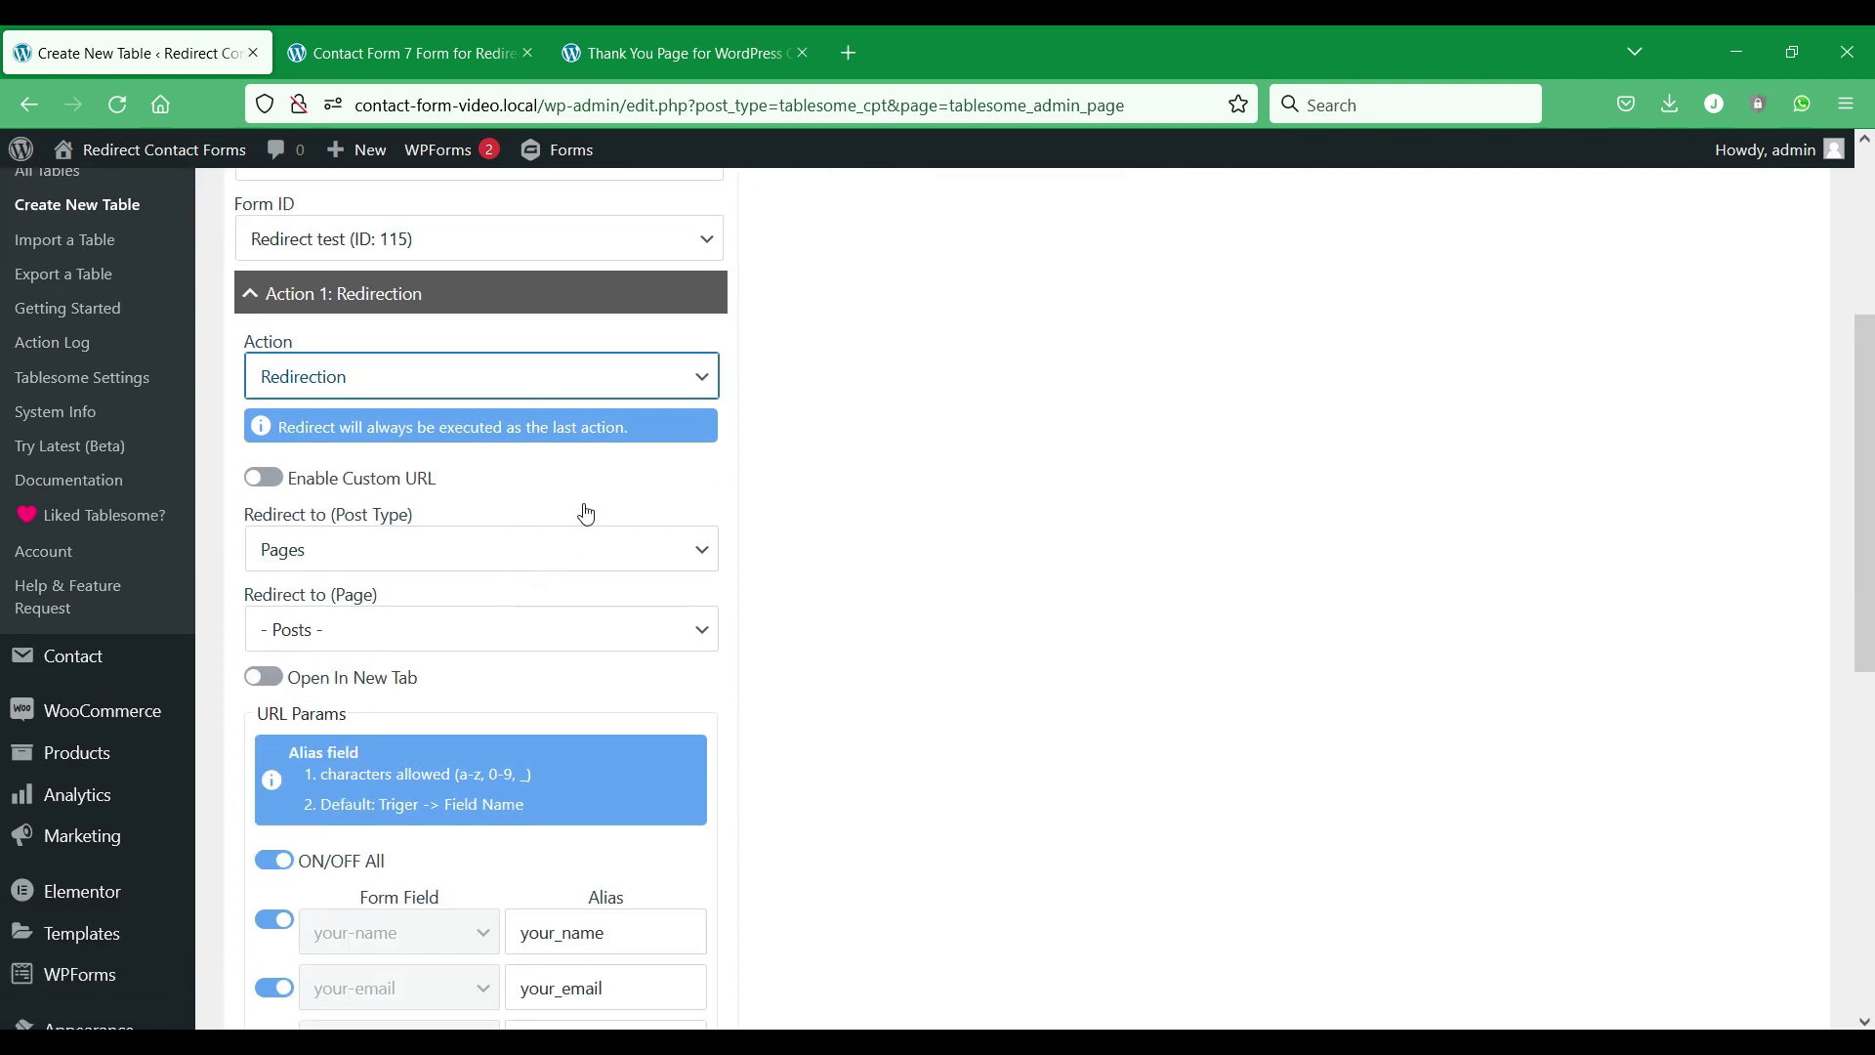
{"action": "left_click", "coordinate": [266, 479]}
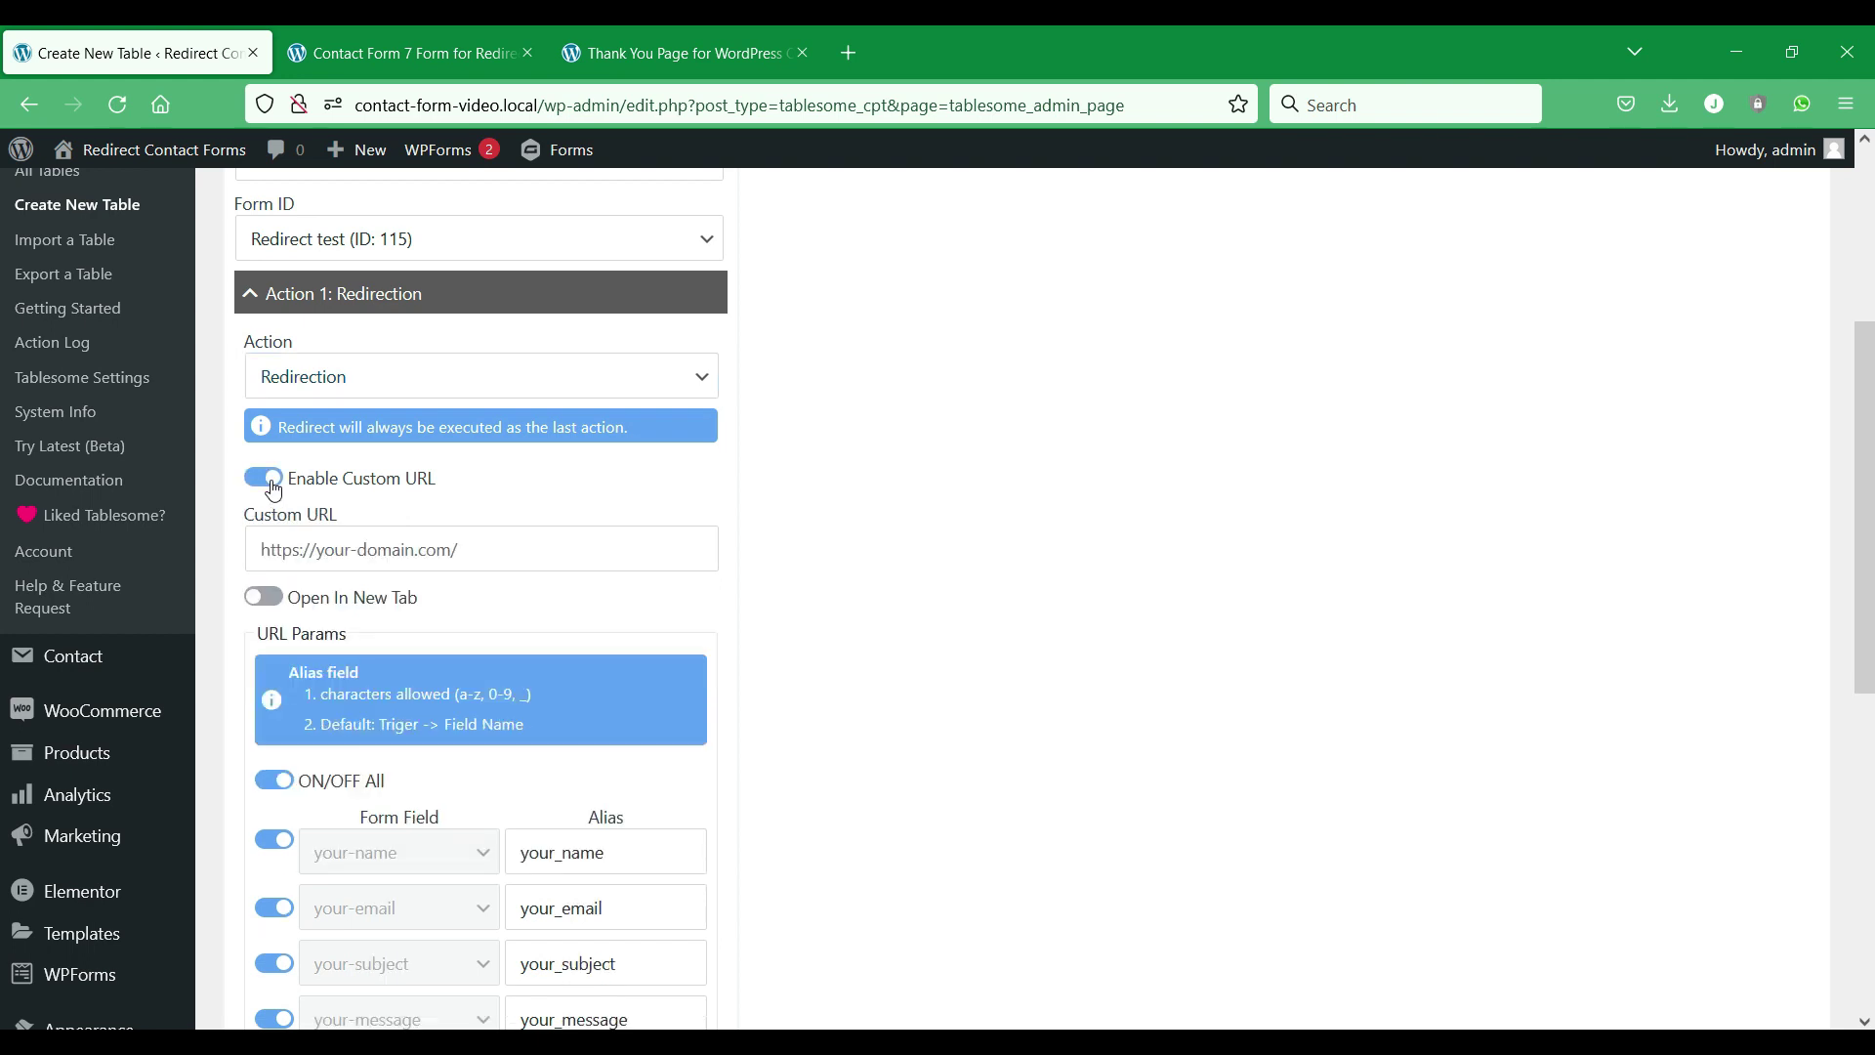
{"action": "left_click", "coordinate": [273, 487]}
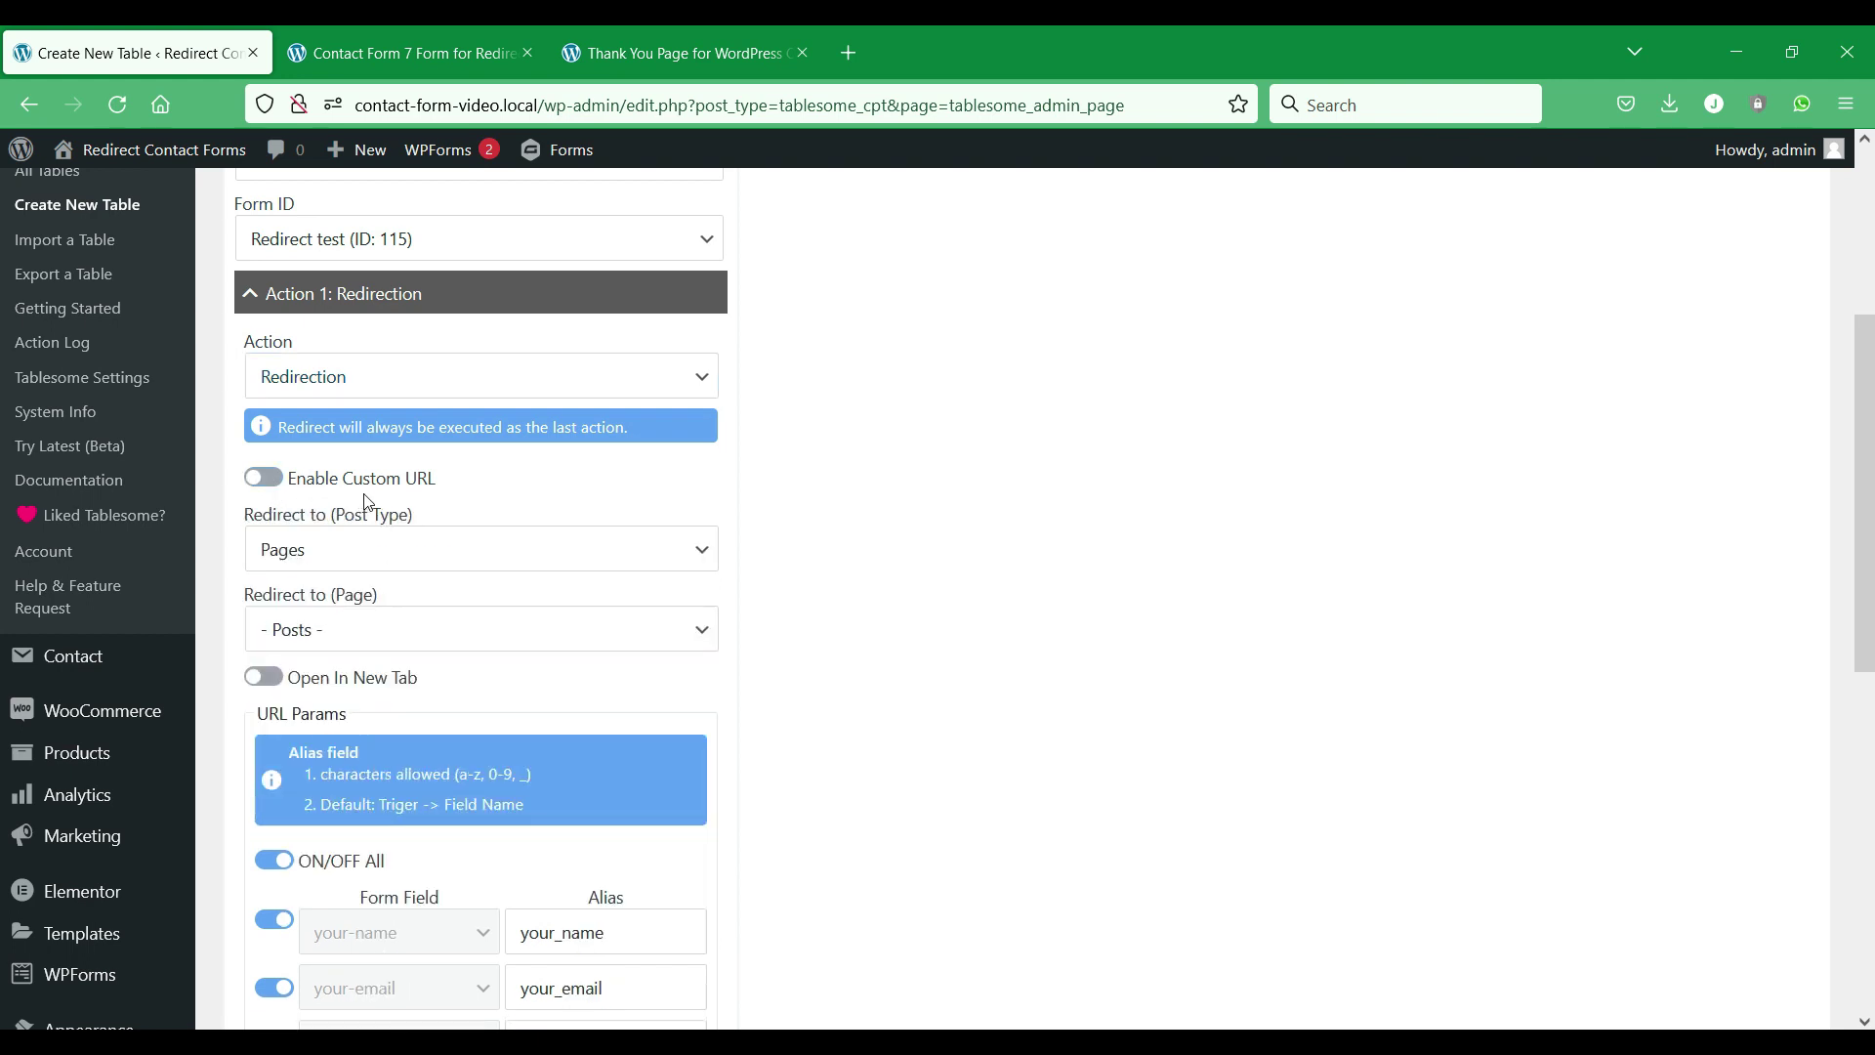
Redirect to the Page 'Thank You Page for WordPress Contact Forms (ID: 395)' and preview it.
{"action": "left_click", "coordinate": [654, 564]}
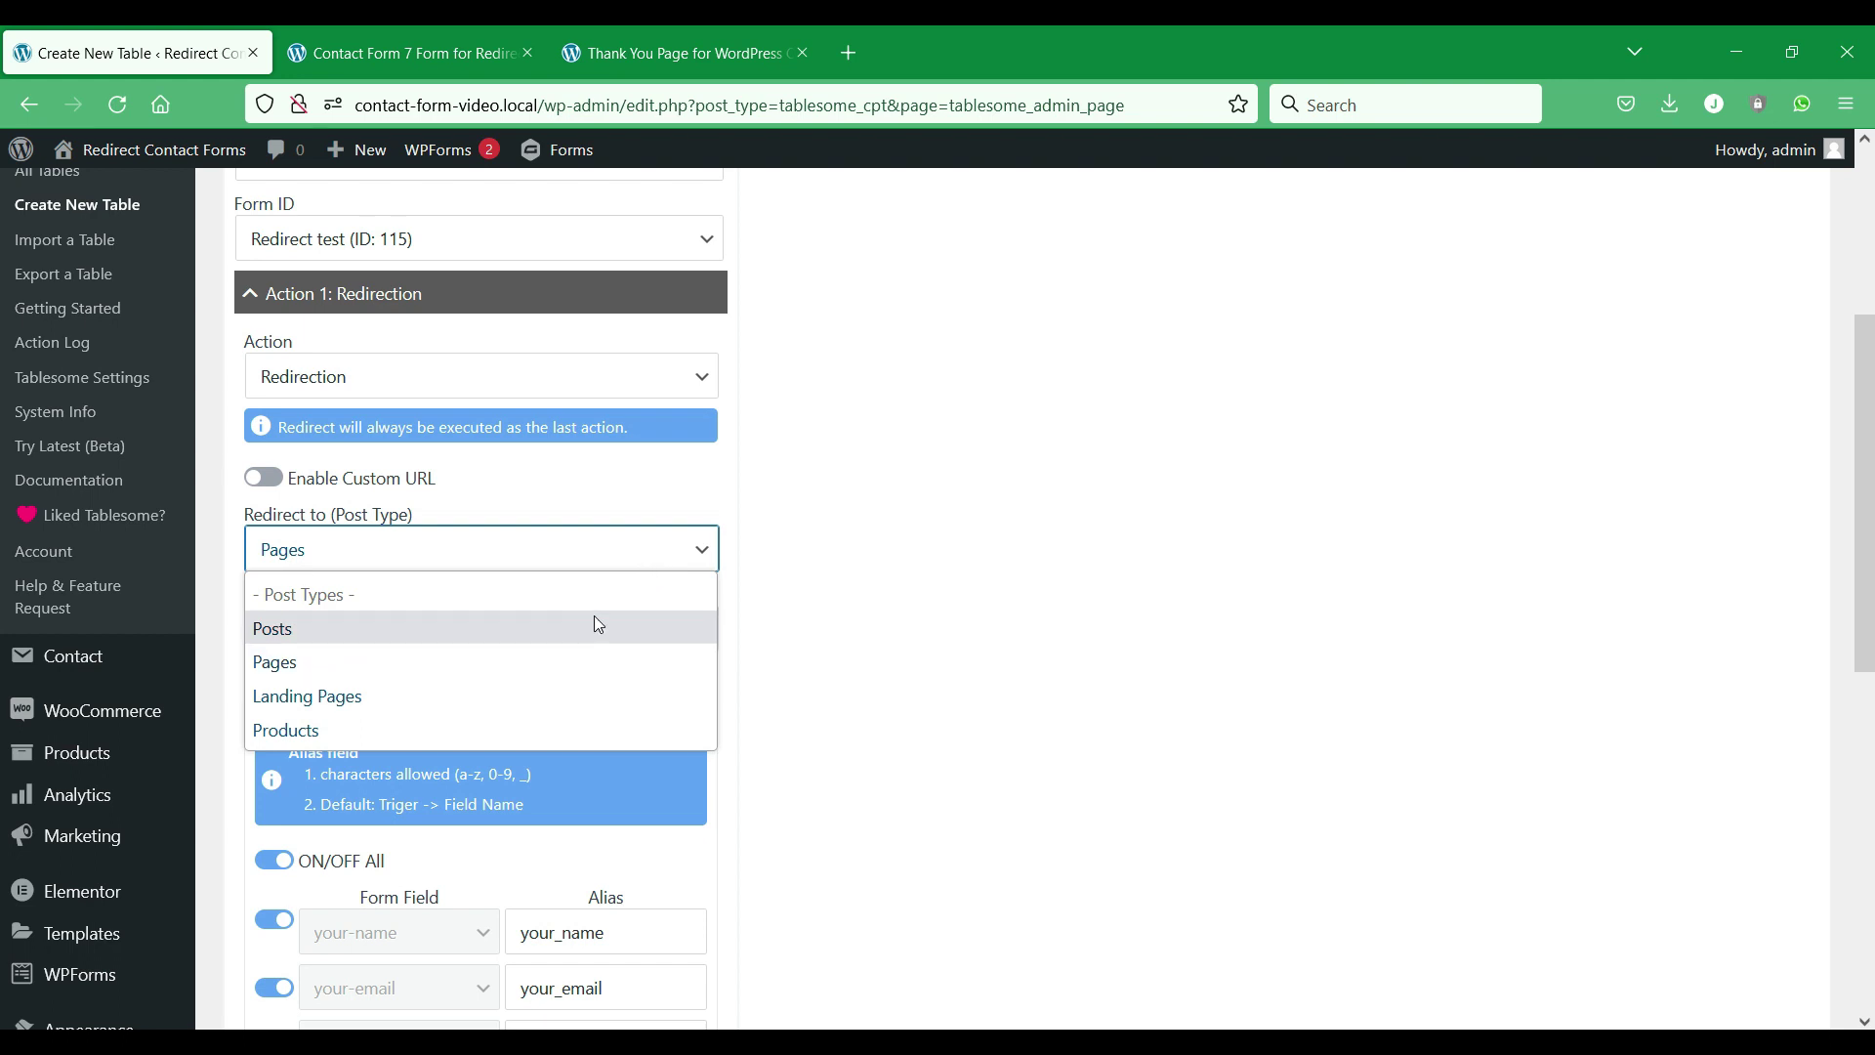
{"action": "left_click", "coordinate": [577, 674]}
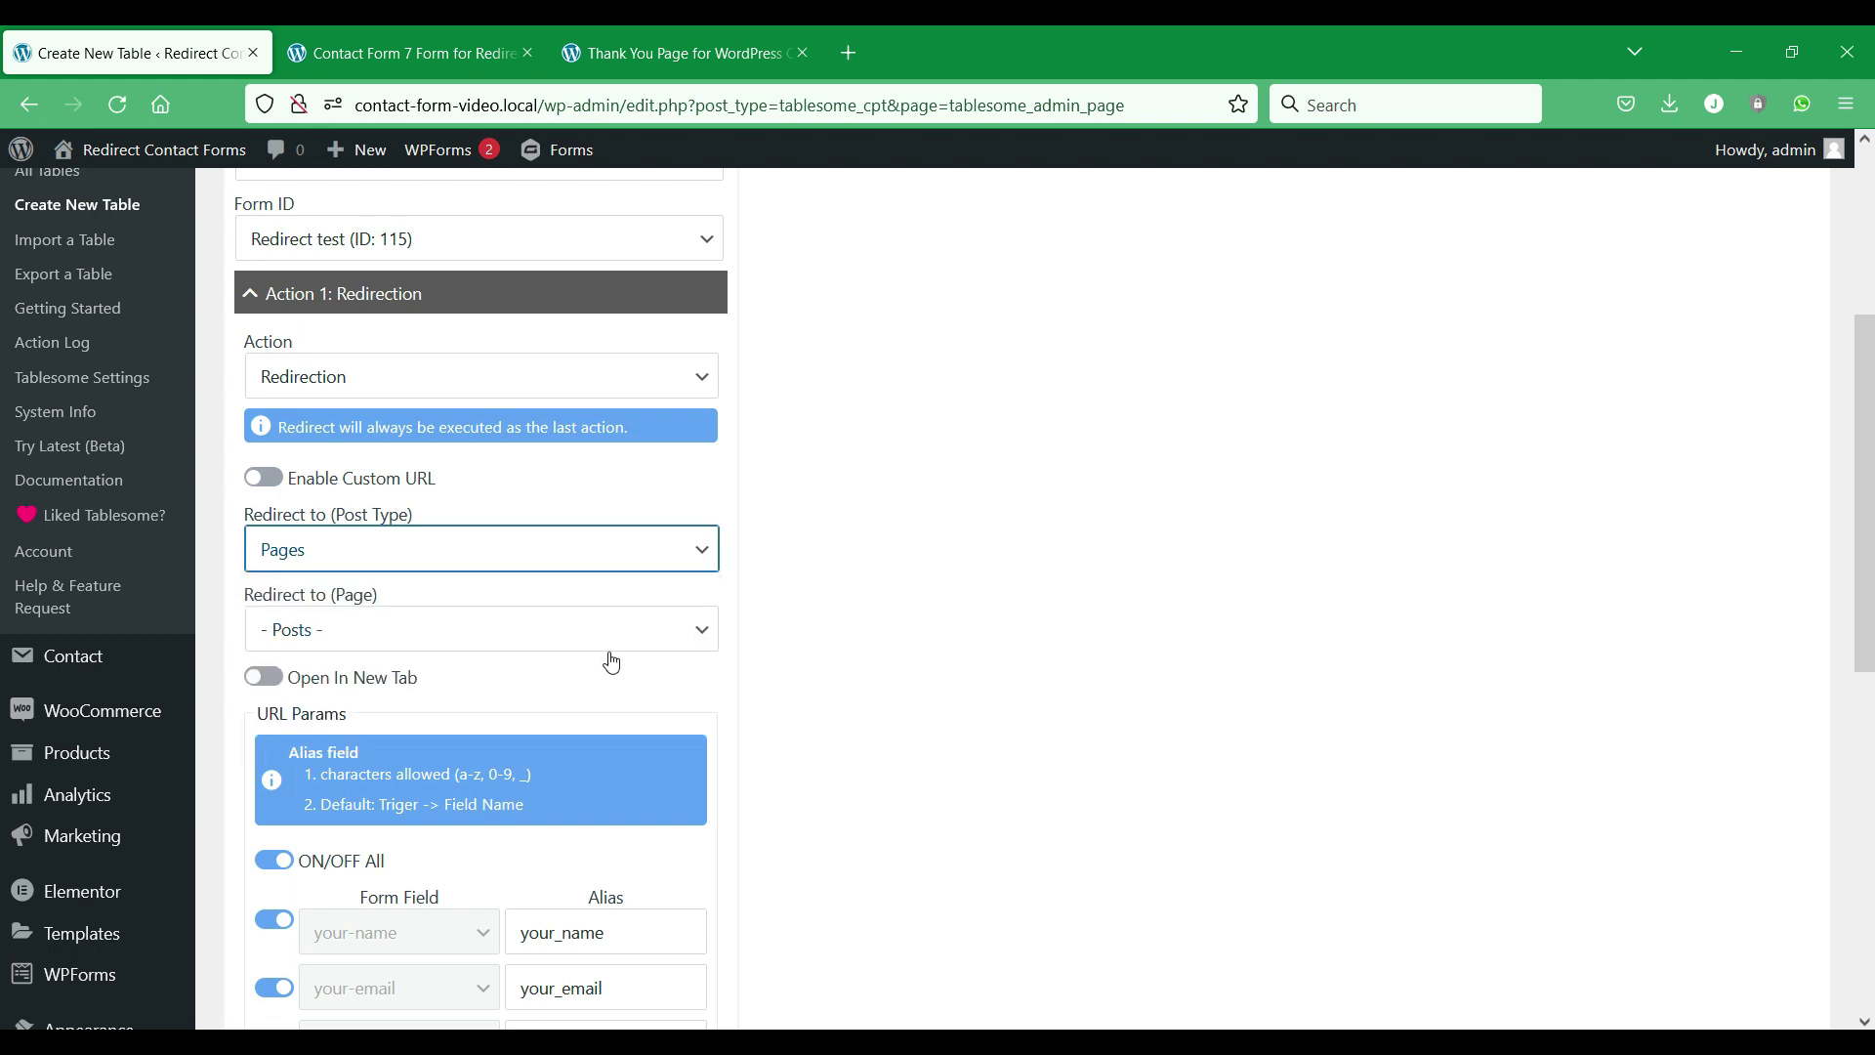
{"action": "left_click", "coordinate": [665, 631]}
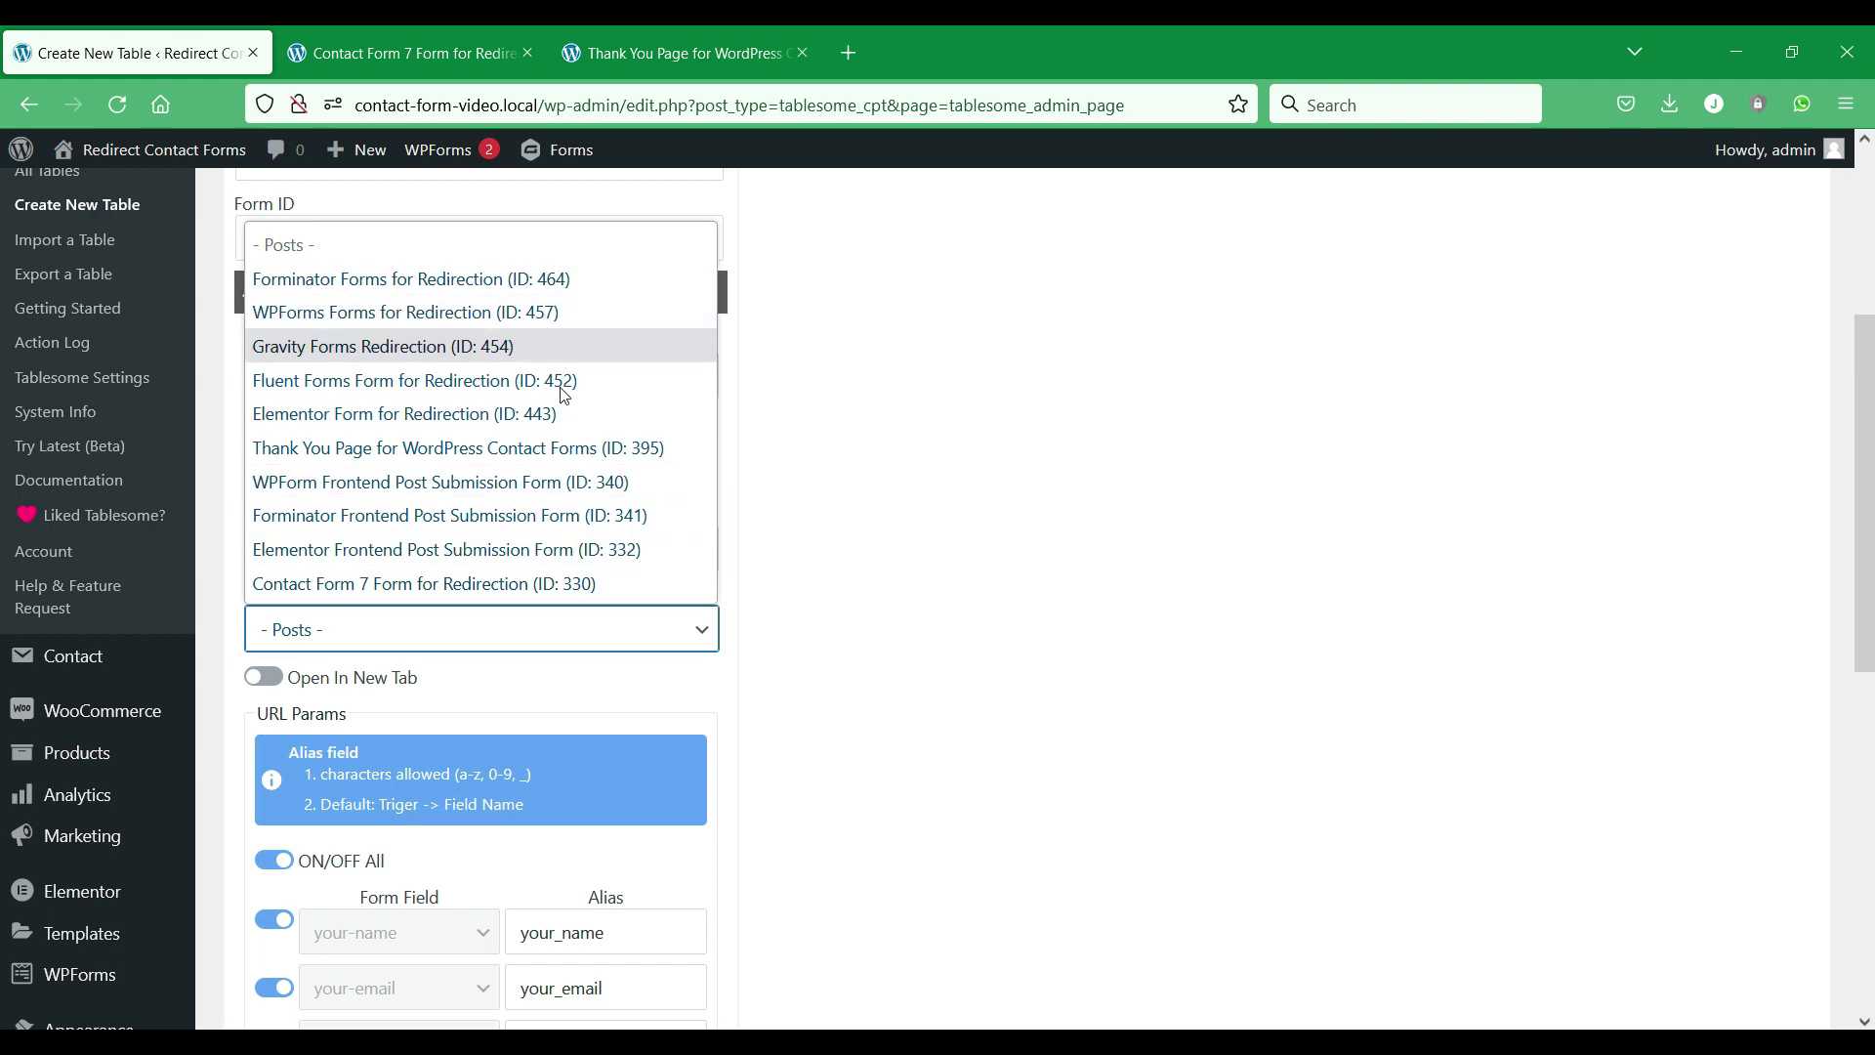
{"action": "left_click", "coordinate": [560, 448]}
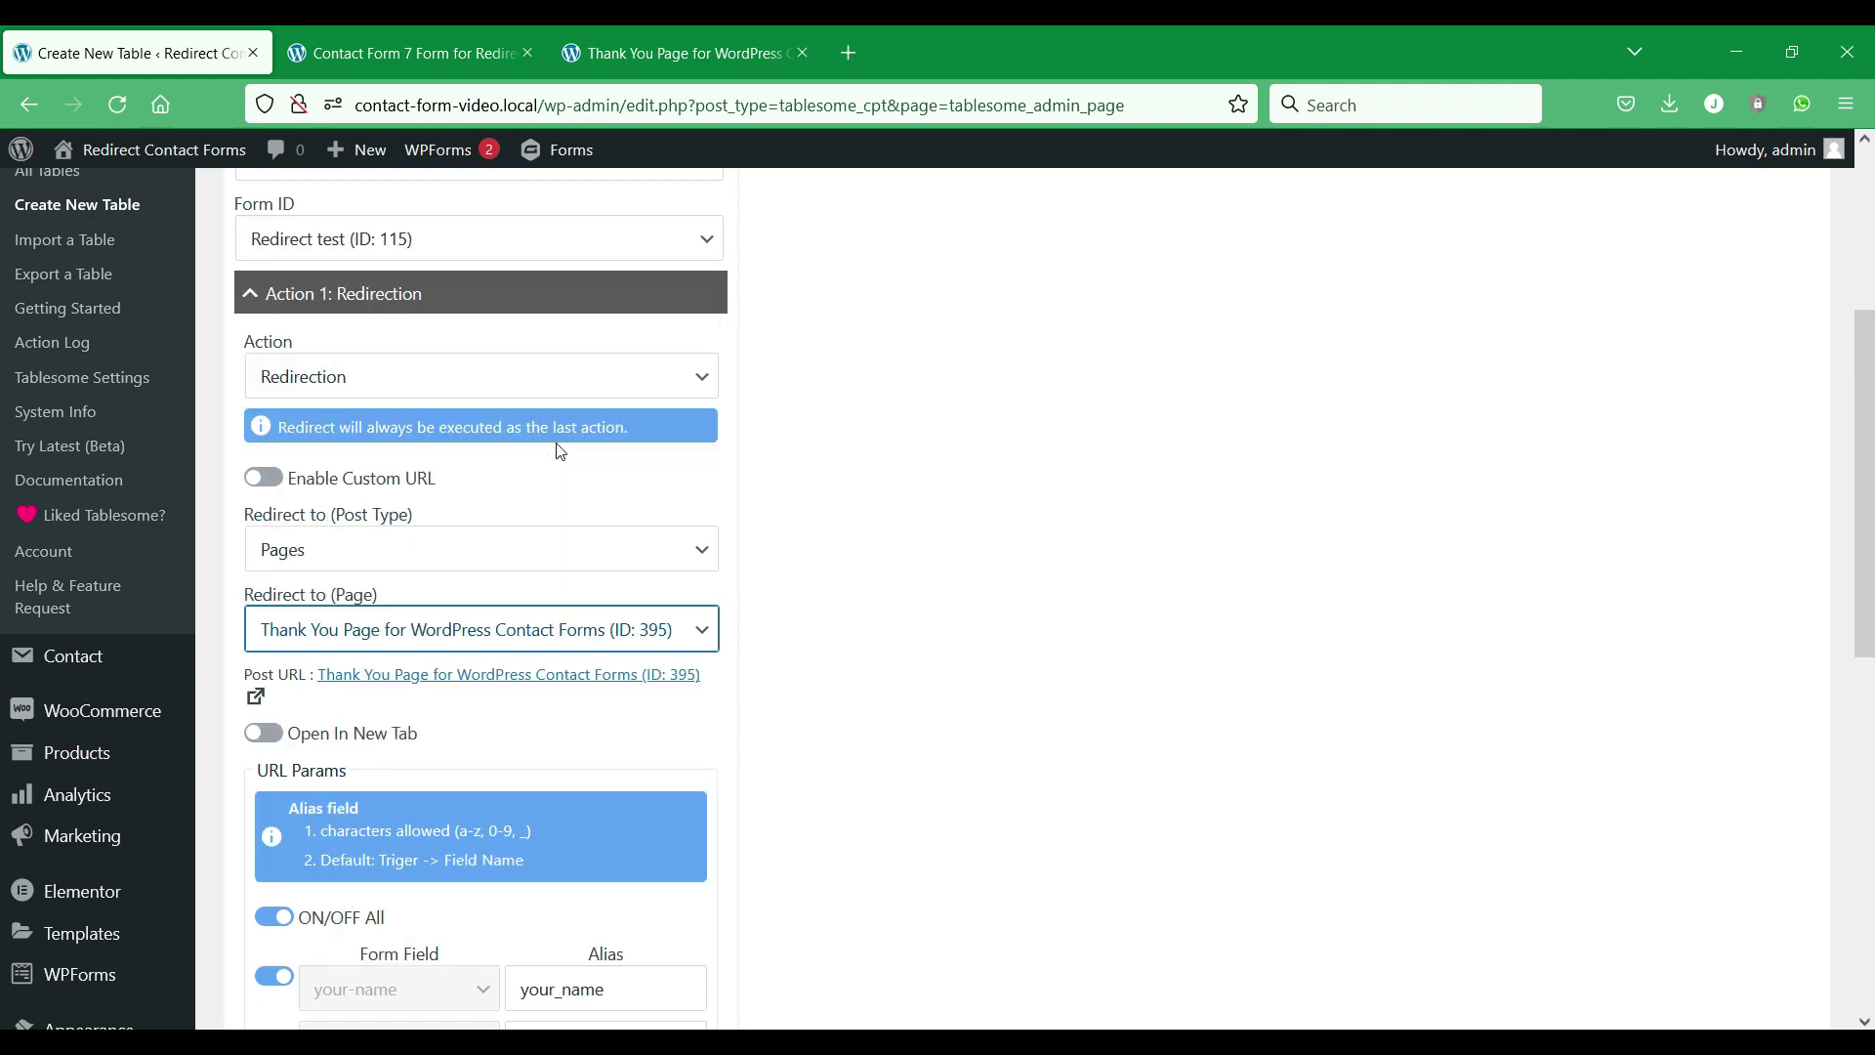
{"action": "left_click", "coordinate": [670, 39]}
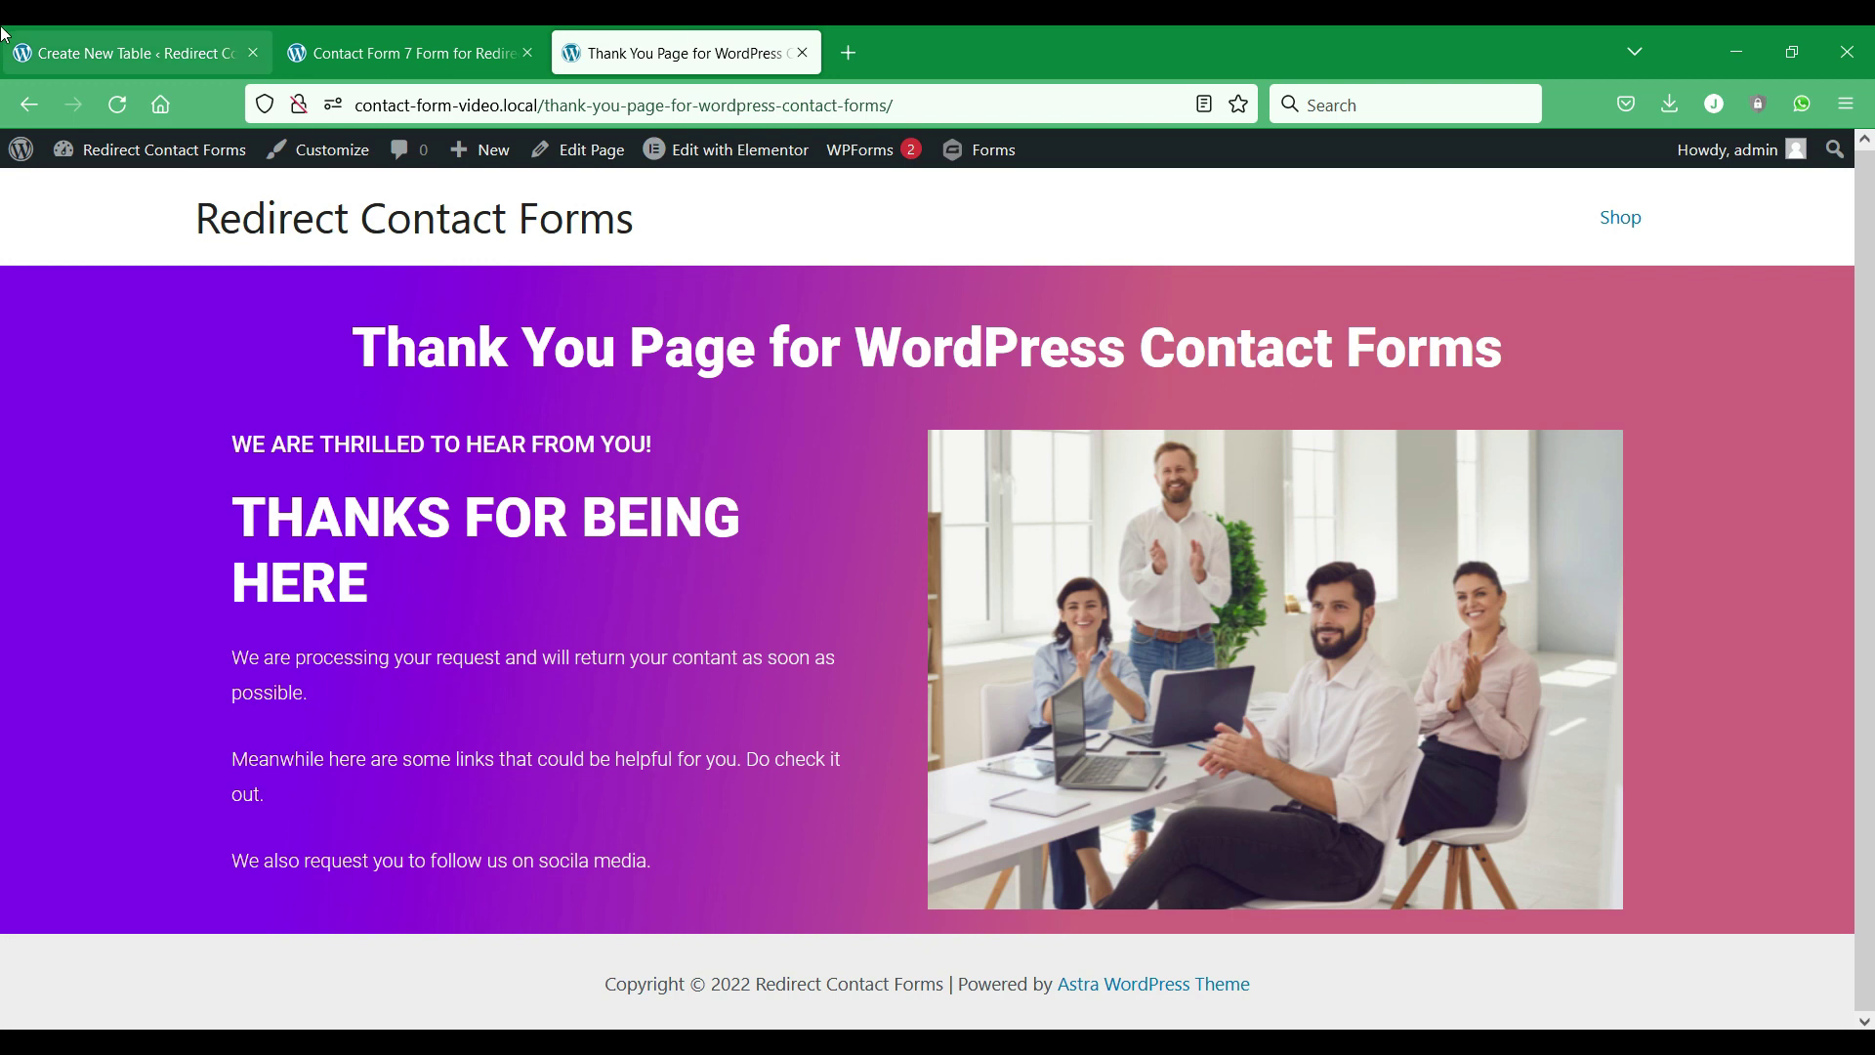
Back in the workflow settings, switch Open In New Tab on for the redirect.
{"action": "left_click", "coordinate": [176, 51]}
{"action": "scroll", "coordinate": [494, 599], "scroll_direction": "down", "scroll_amount": 5}
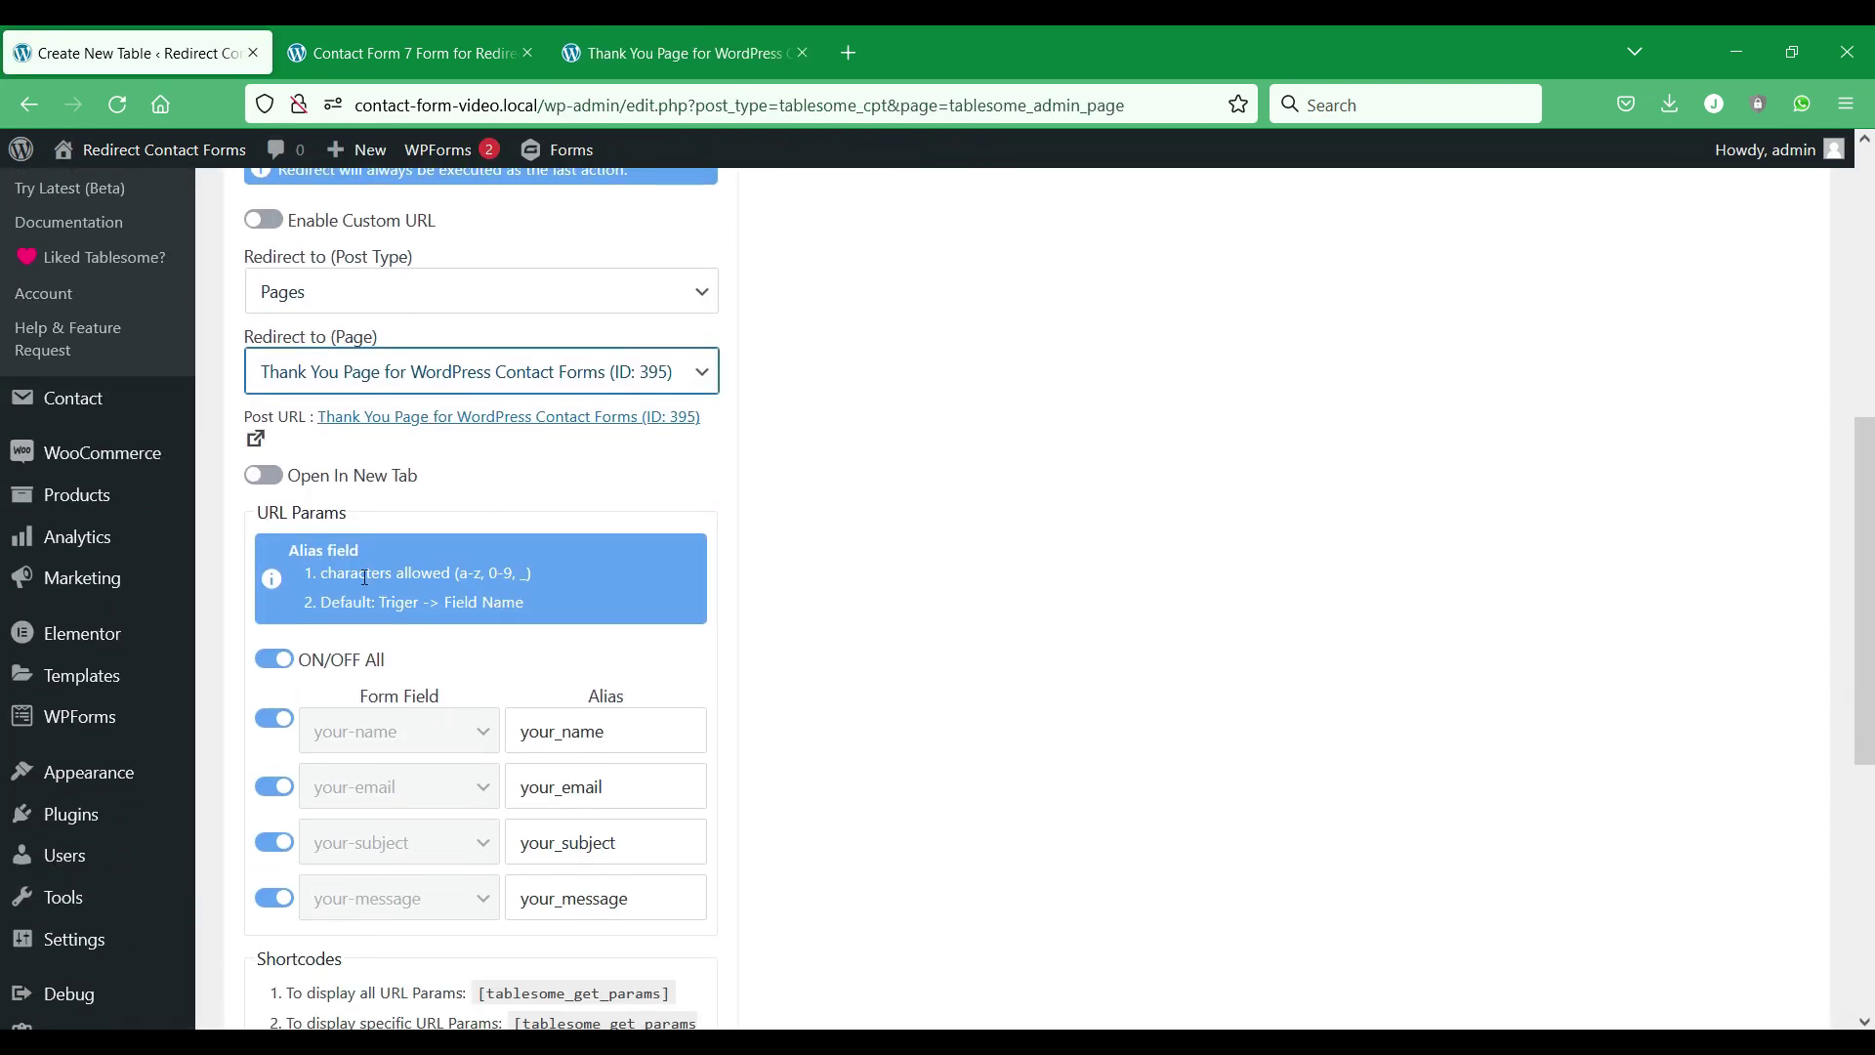
{"action": "left_click", "coordinate": [256, 478]}
{"action": "left_click", "coordinate": [279, 479]}
{"action": "left_click", "coordinate": [279, 478]}
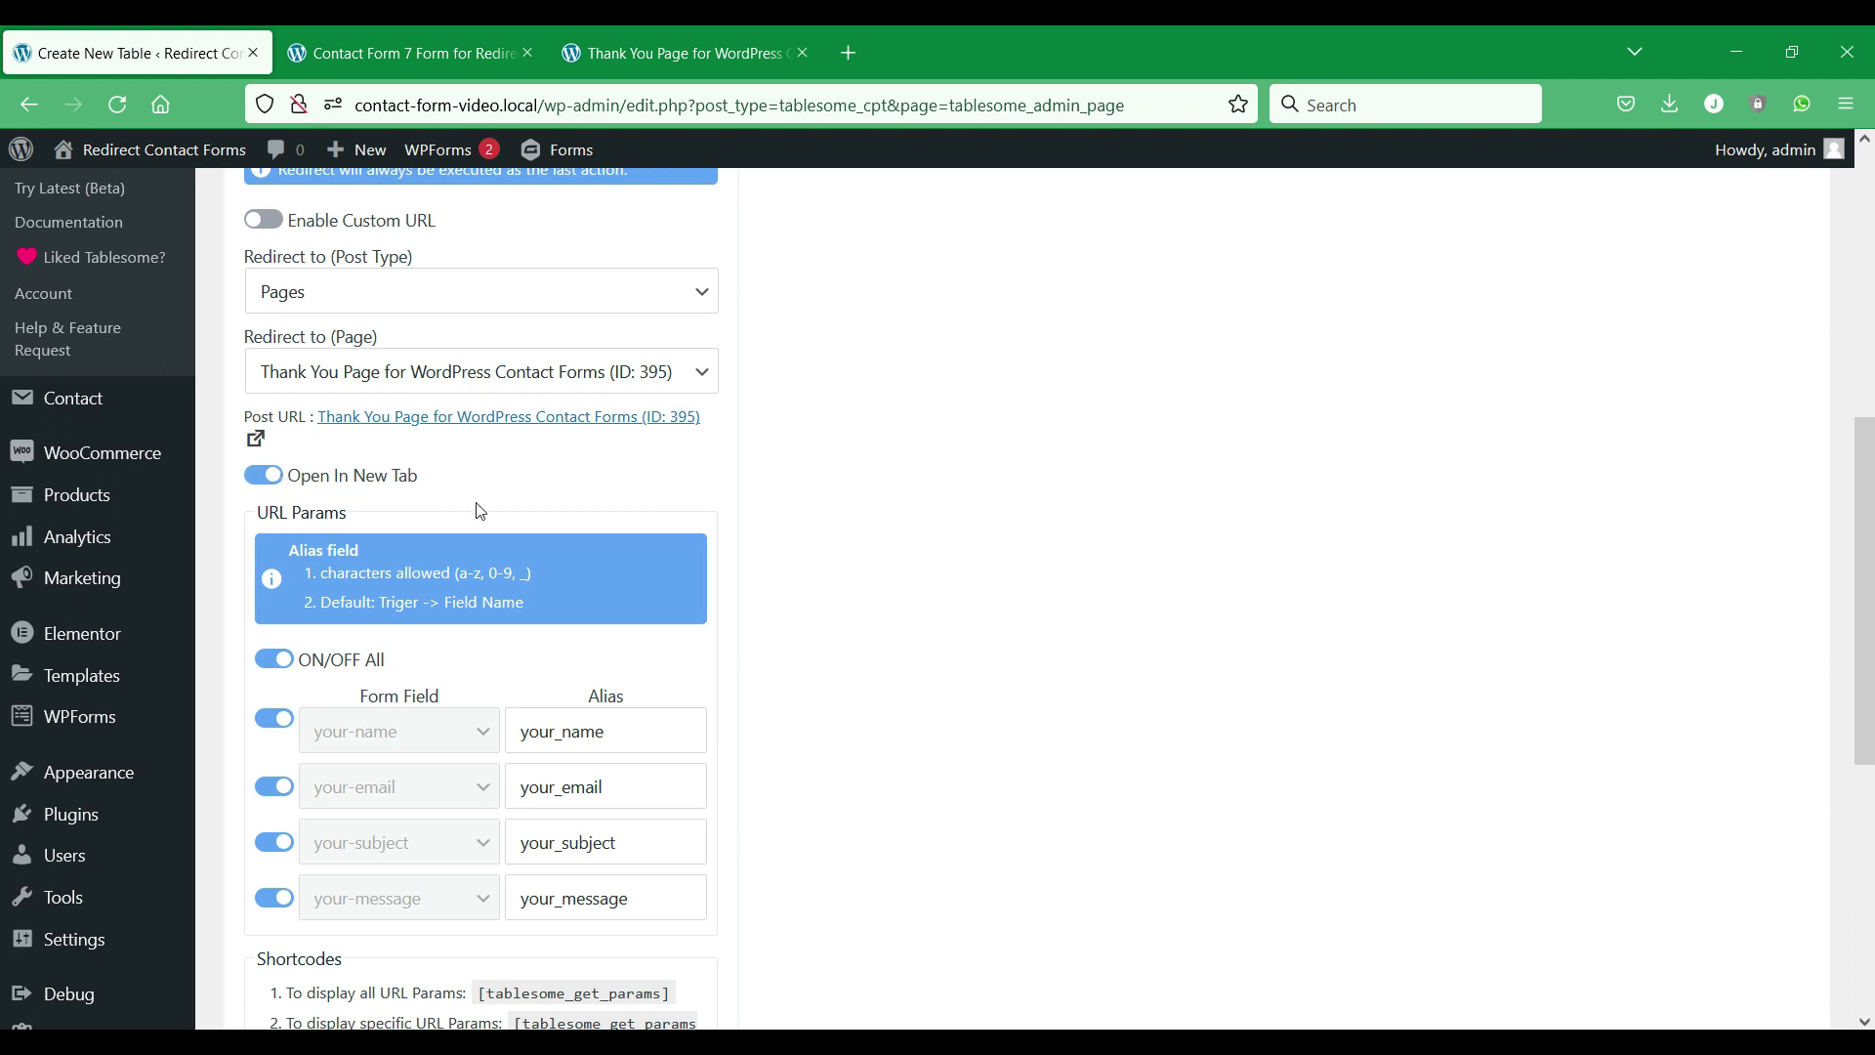
Save the CF7 Redirect table with its workflow.
{"action": "scroll", "coordinate": [479, 510], "scroll_direction": "down", "scroll_amount": 5}
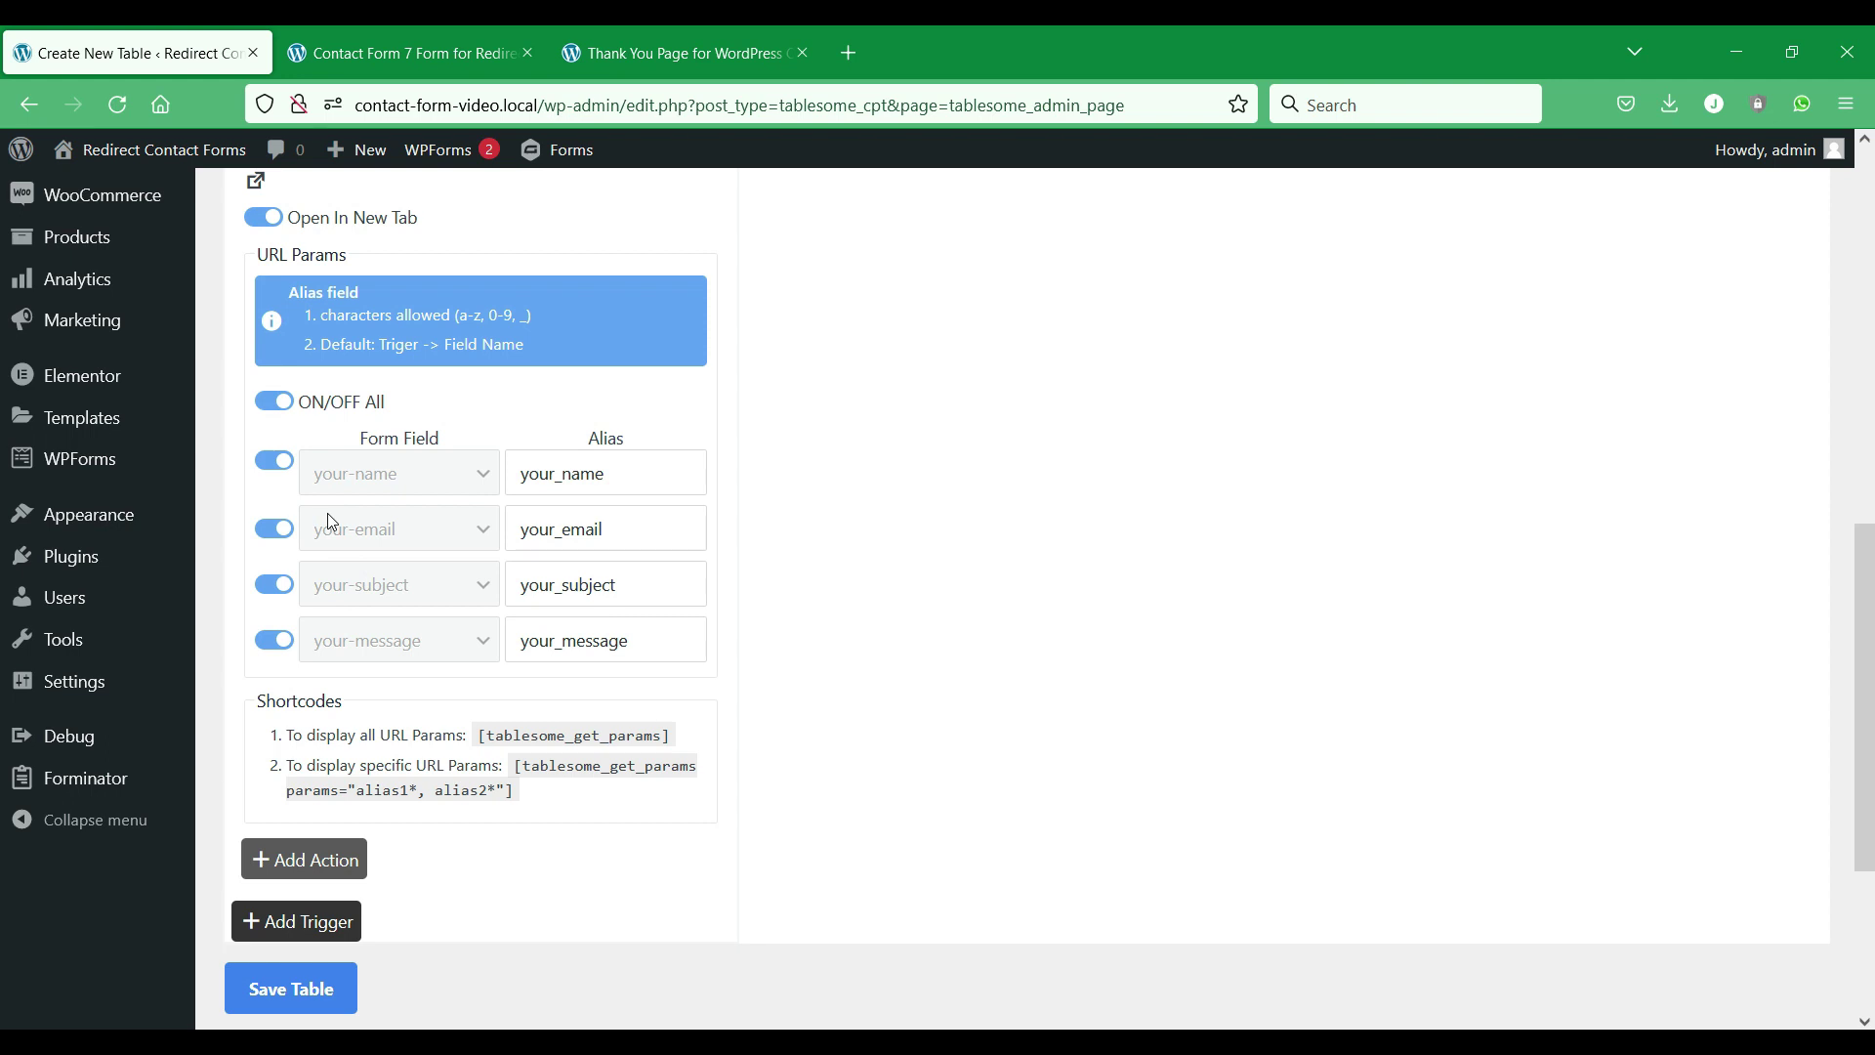
{"action": "scroll", "coordinate": [398, 569], "scroll_direction": "down", "scroll_amount": 5}
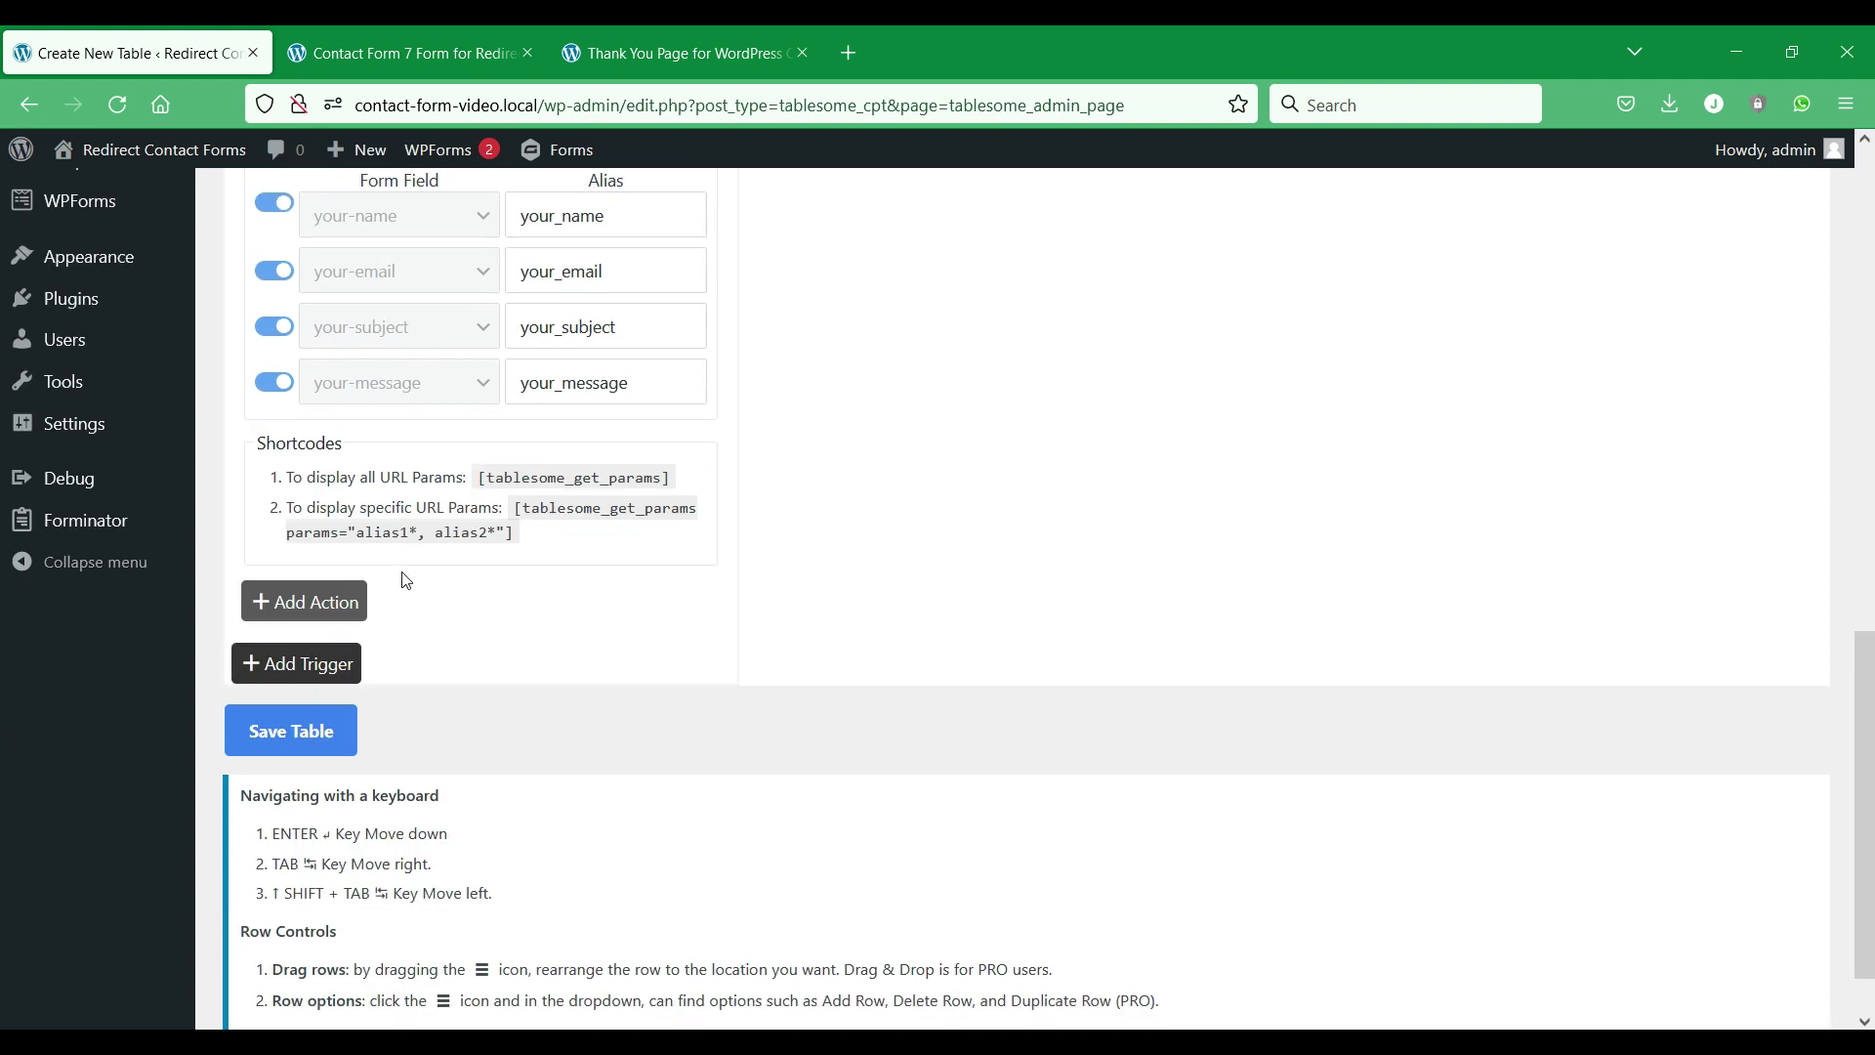
{"action": "left_click", "coordinate": [316, 724]}
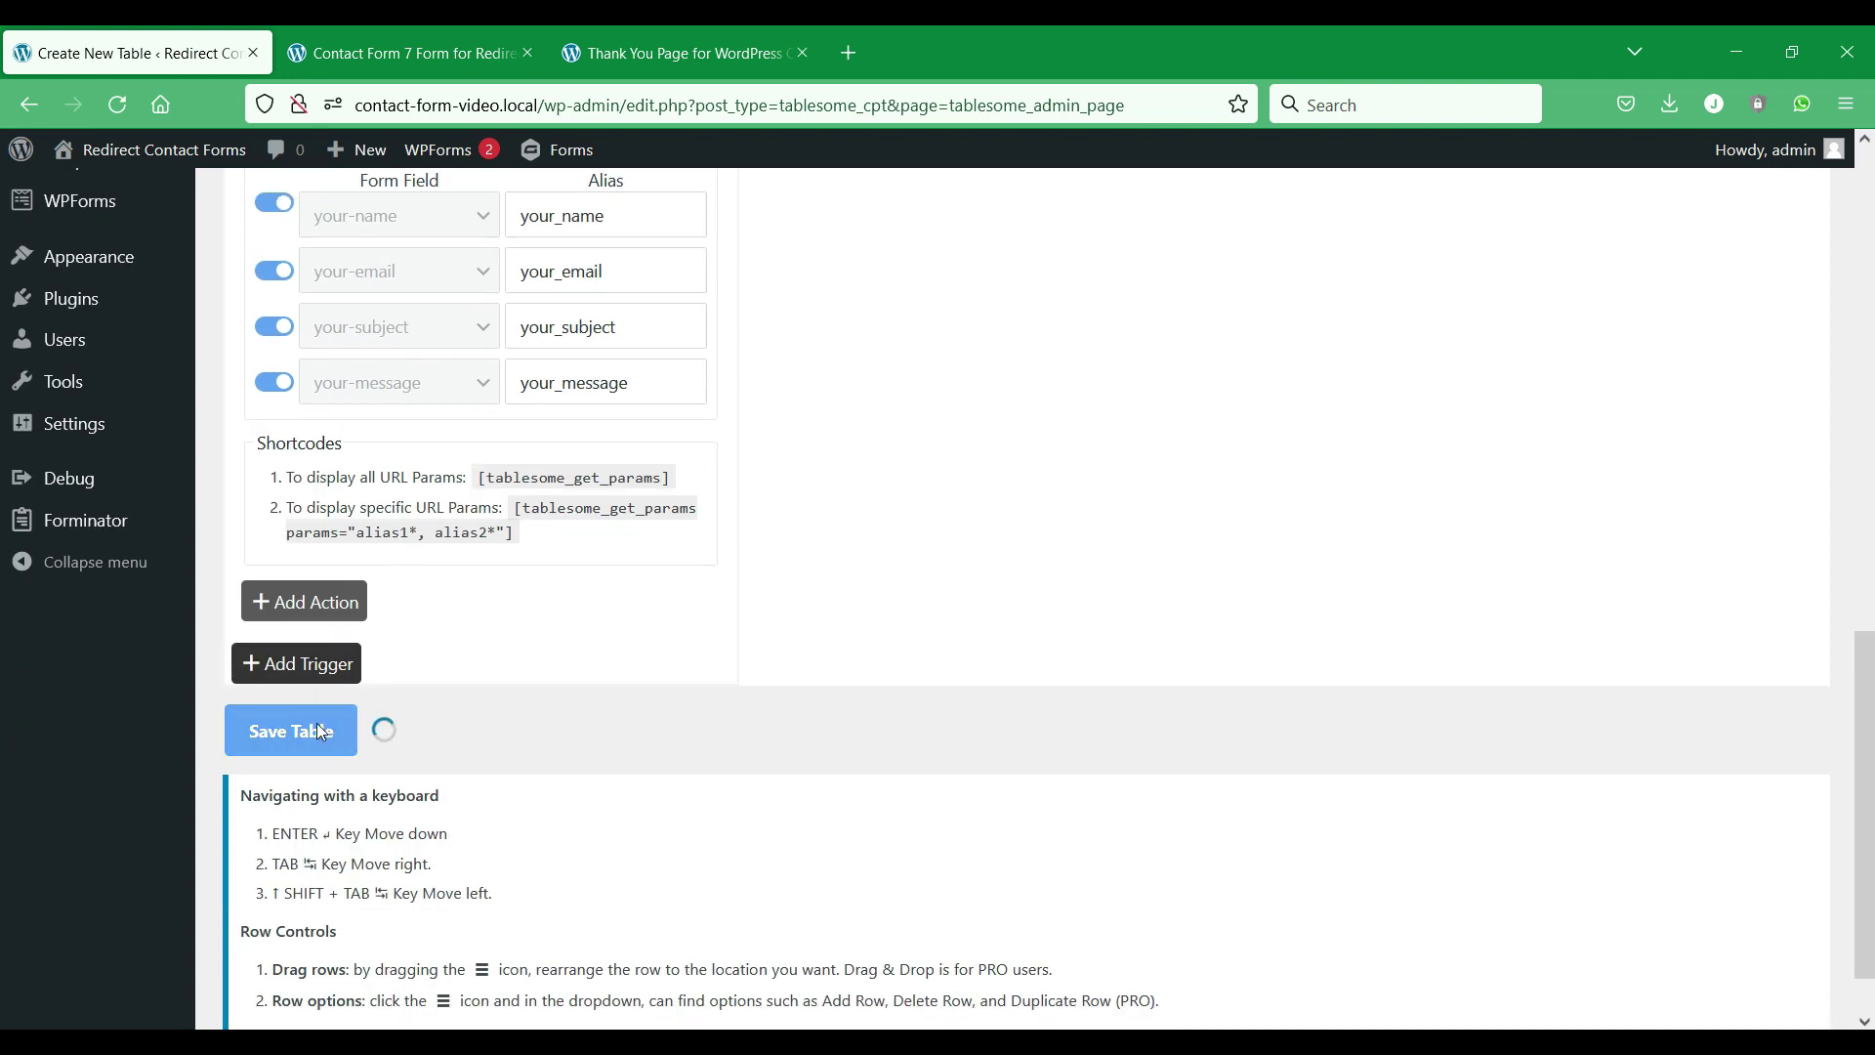
{"action": "scroll", "coordinate": [474, 728], "scroll_direction": "up", "scroll_amount": 2}
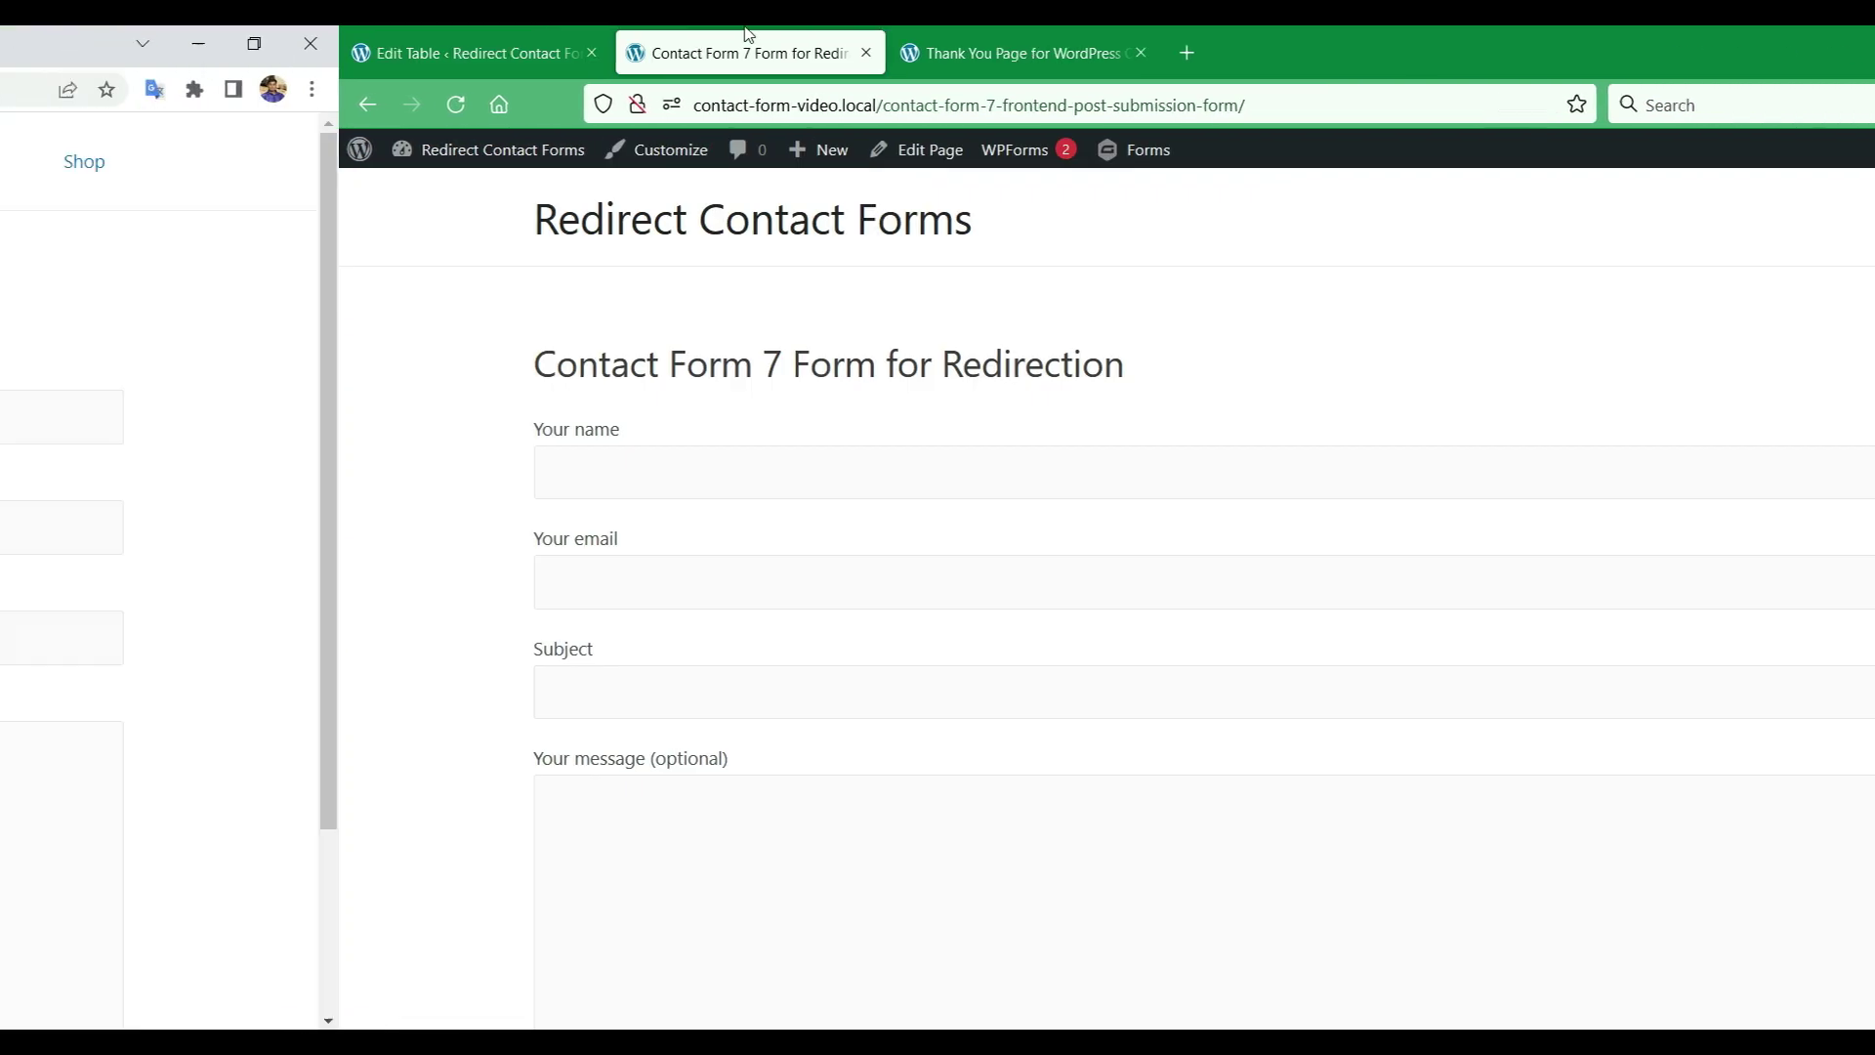
Fill the Contact Form 7 test form with name 'Tester', a test email, and Subject 'Hello'.
{"action": "left_click", "coordinate": [607, 421]}
{"action": "type", "text": "Tester"}
{"action": "left_click", "coordinate": [516, 533]}
{"action": "type", "text": "test@testmail.com"}
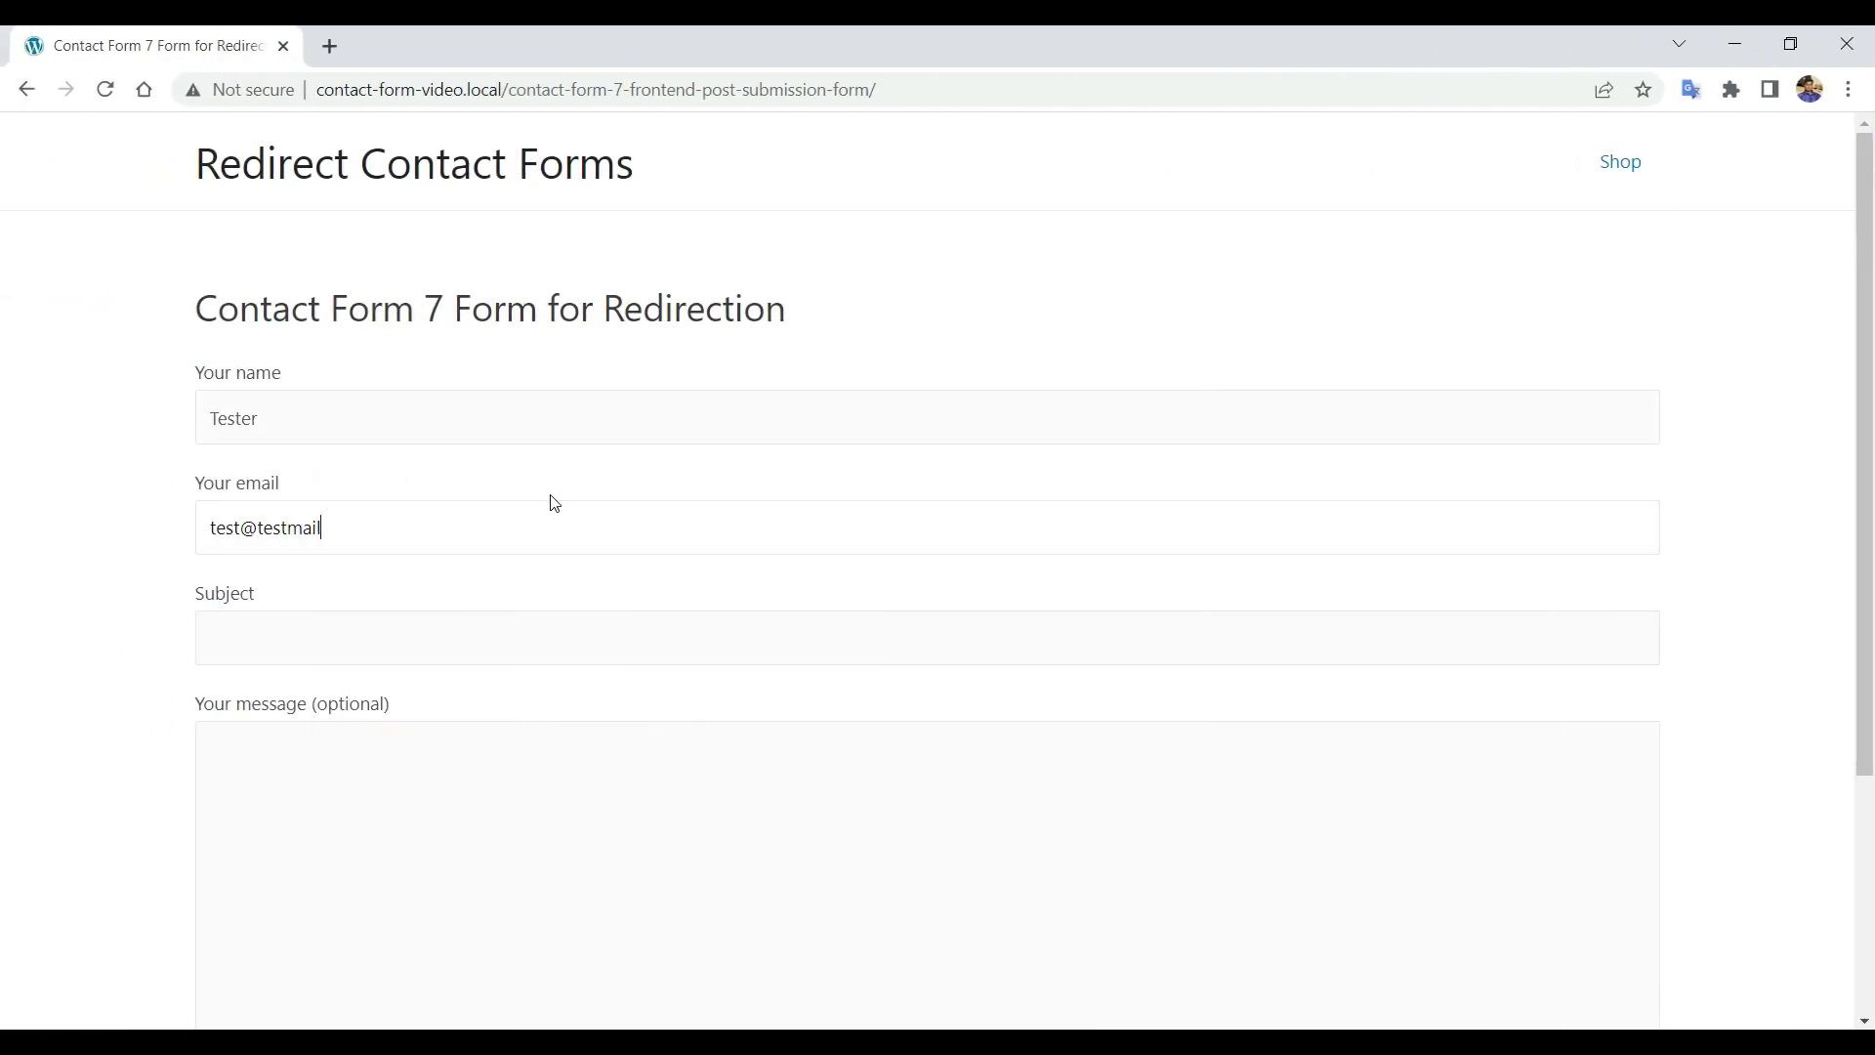
{"action": "left_click", "coordinate": [472, 638]}
{"action": "type", "text": "Hello"}
Enter message 'how are you?', submit to reach the thank-you page, then return to Tablesome.
{"action": "scroll", "coordinate": [471, 640], "scroll_direction": "down", "scroll_amount": 2}
{"action": "left_click", "coordinate": [489, 594]}
{"action": "type", "text": "how are you?"}
{"action": "left_click", "coordinate": [266, 935]}
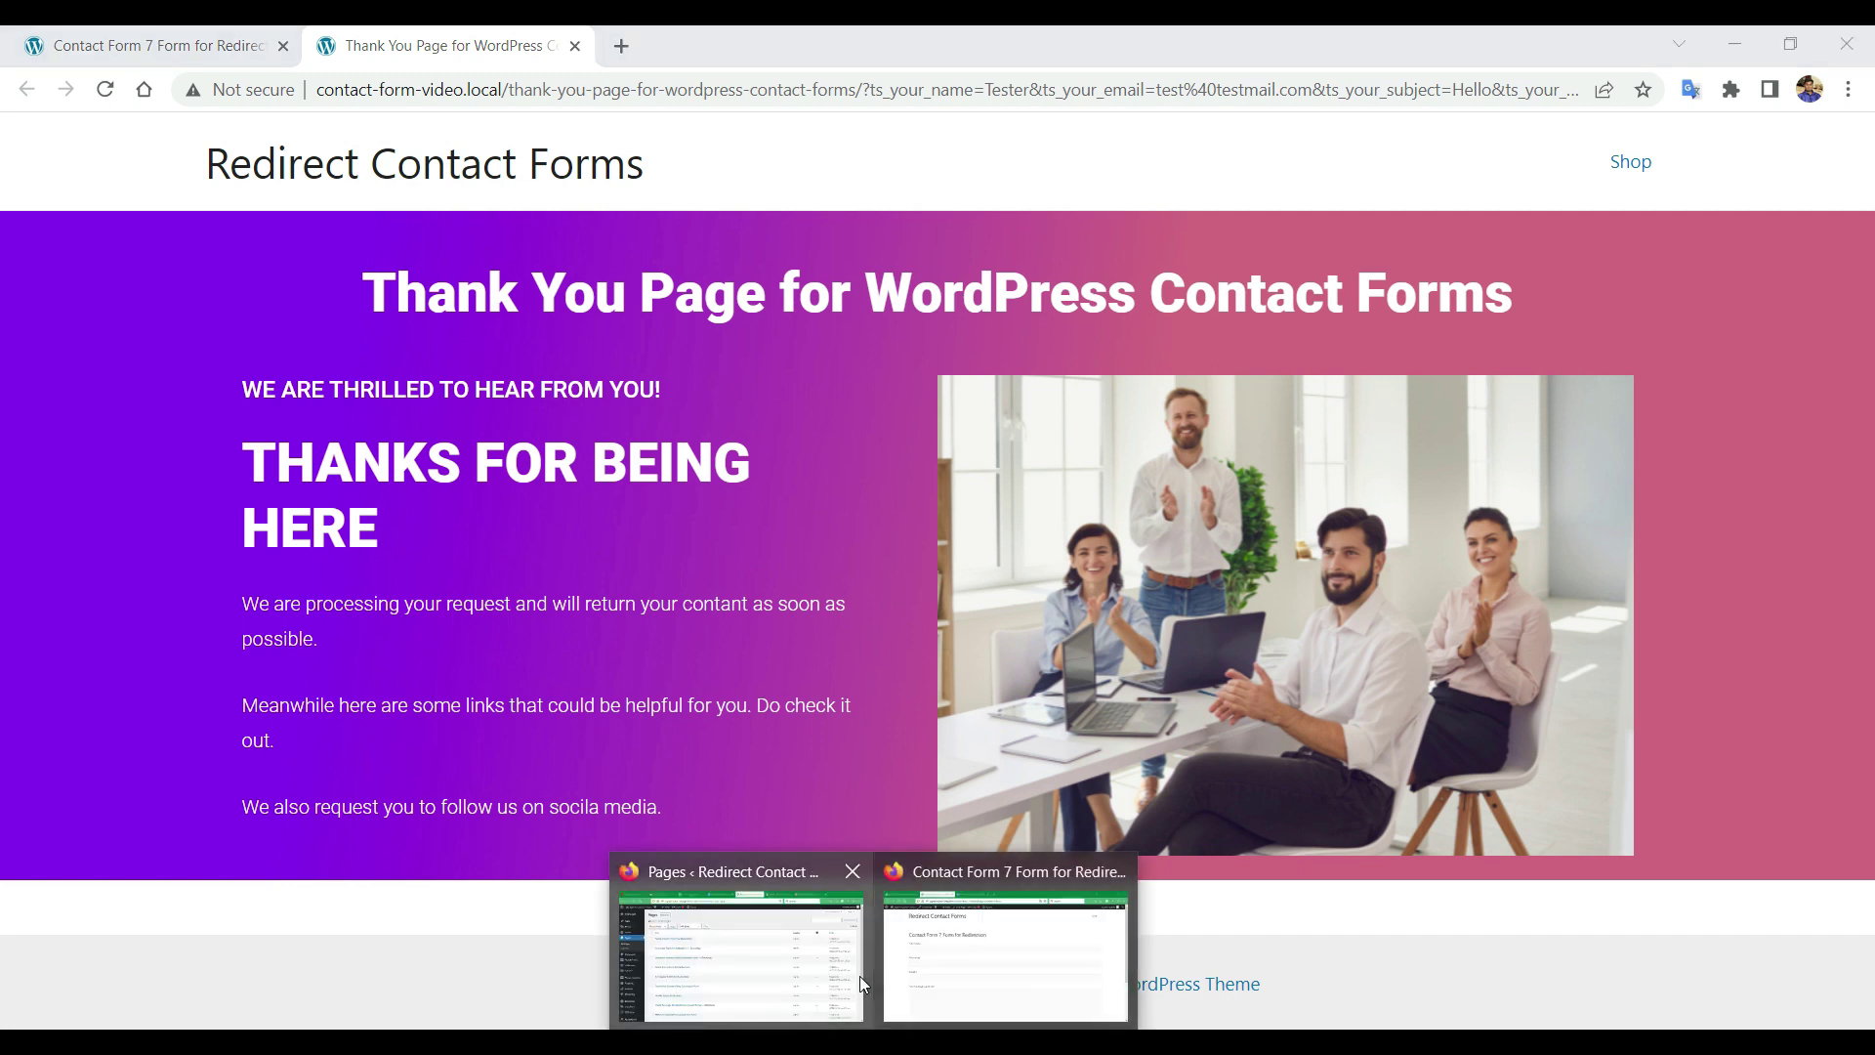
{"action": "left_click", "coordinate": [936, 957]}
{"action": "left_click", "coordinate": [128, 34]}
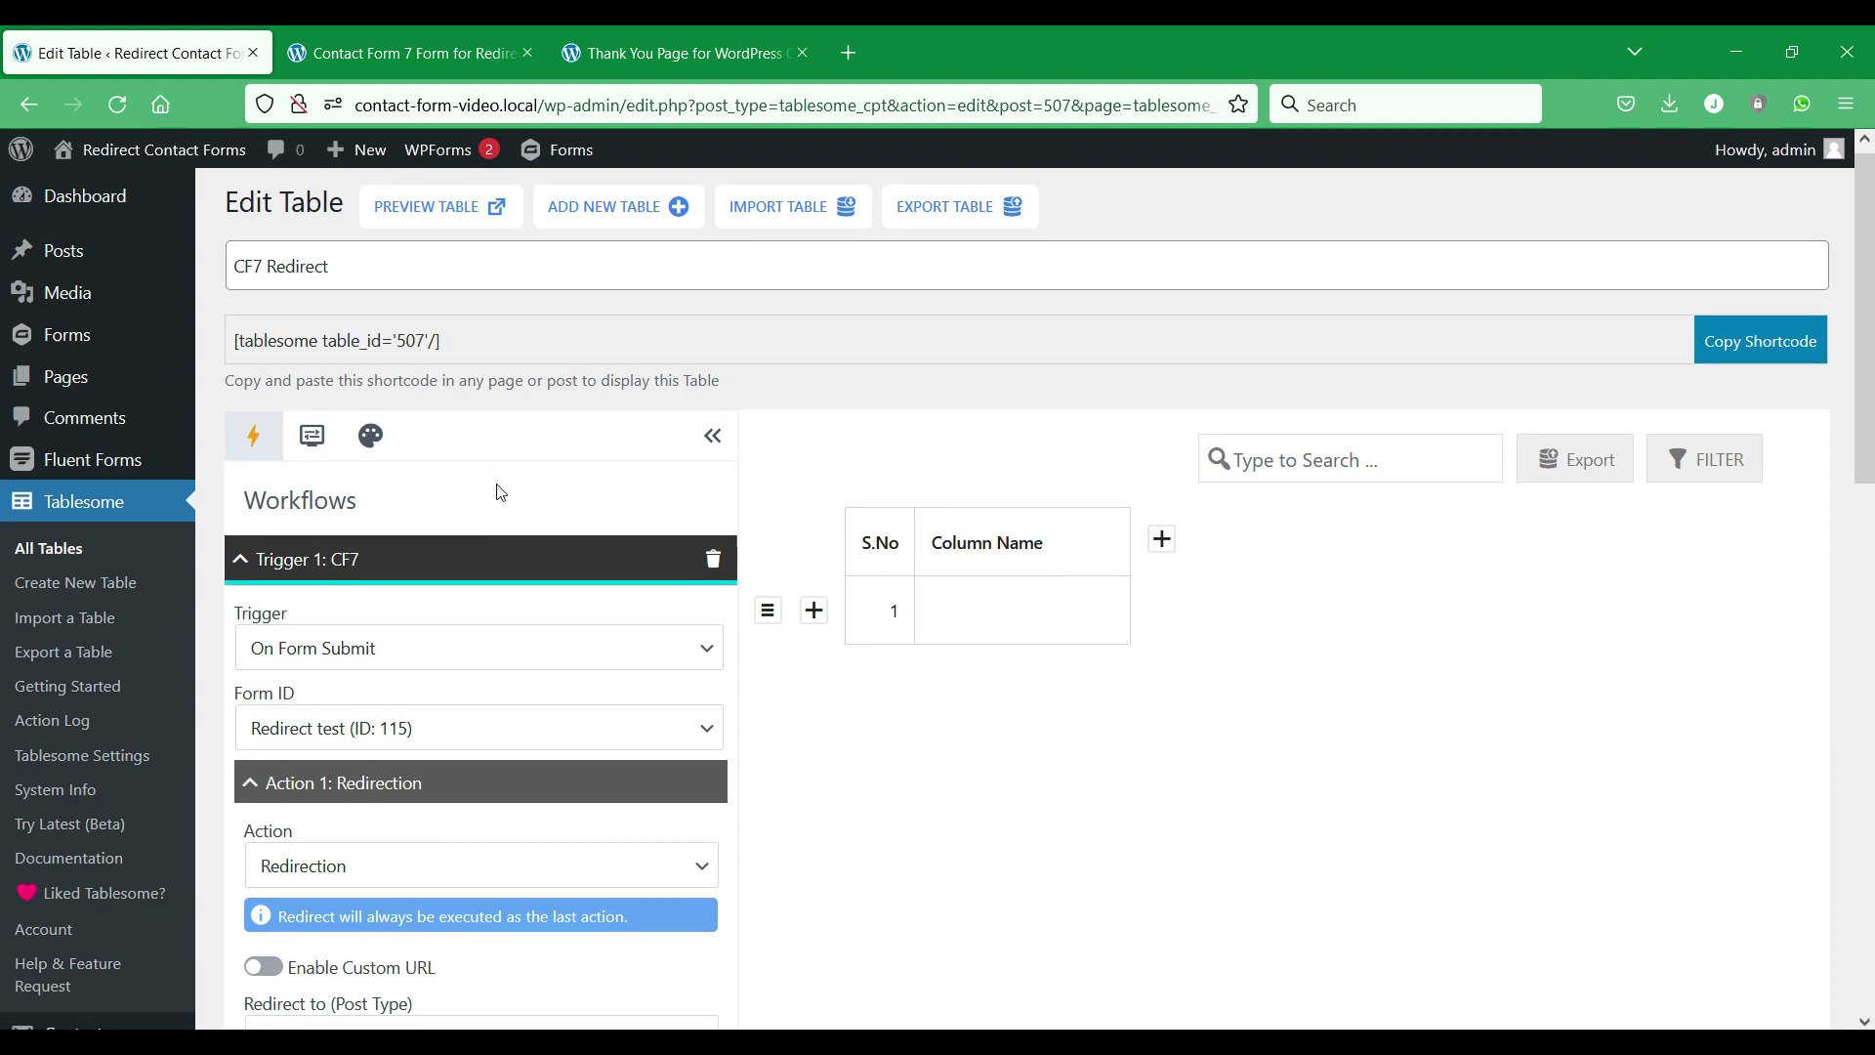
Change the redirect to Posts, targeting 'CF7 Form Redirect to WordPress Post (ID: 503)'.
{"action": "scroll", "coordinate": [500, 493], "scroll_direction": "down", "scroll_amount": 6}
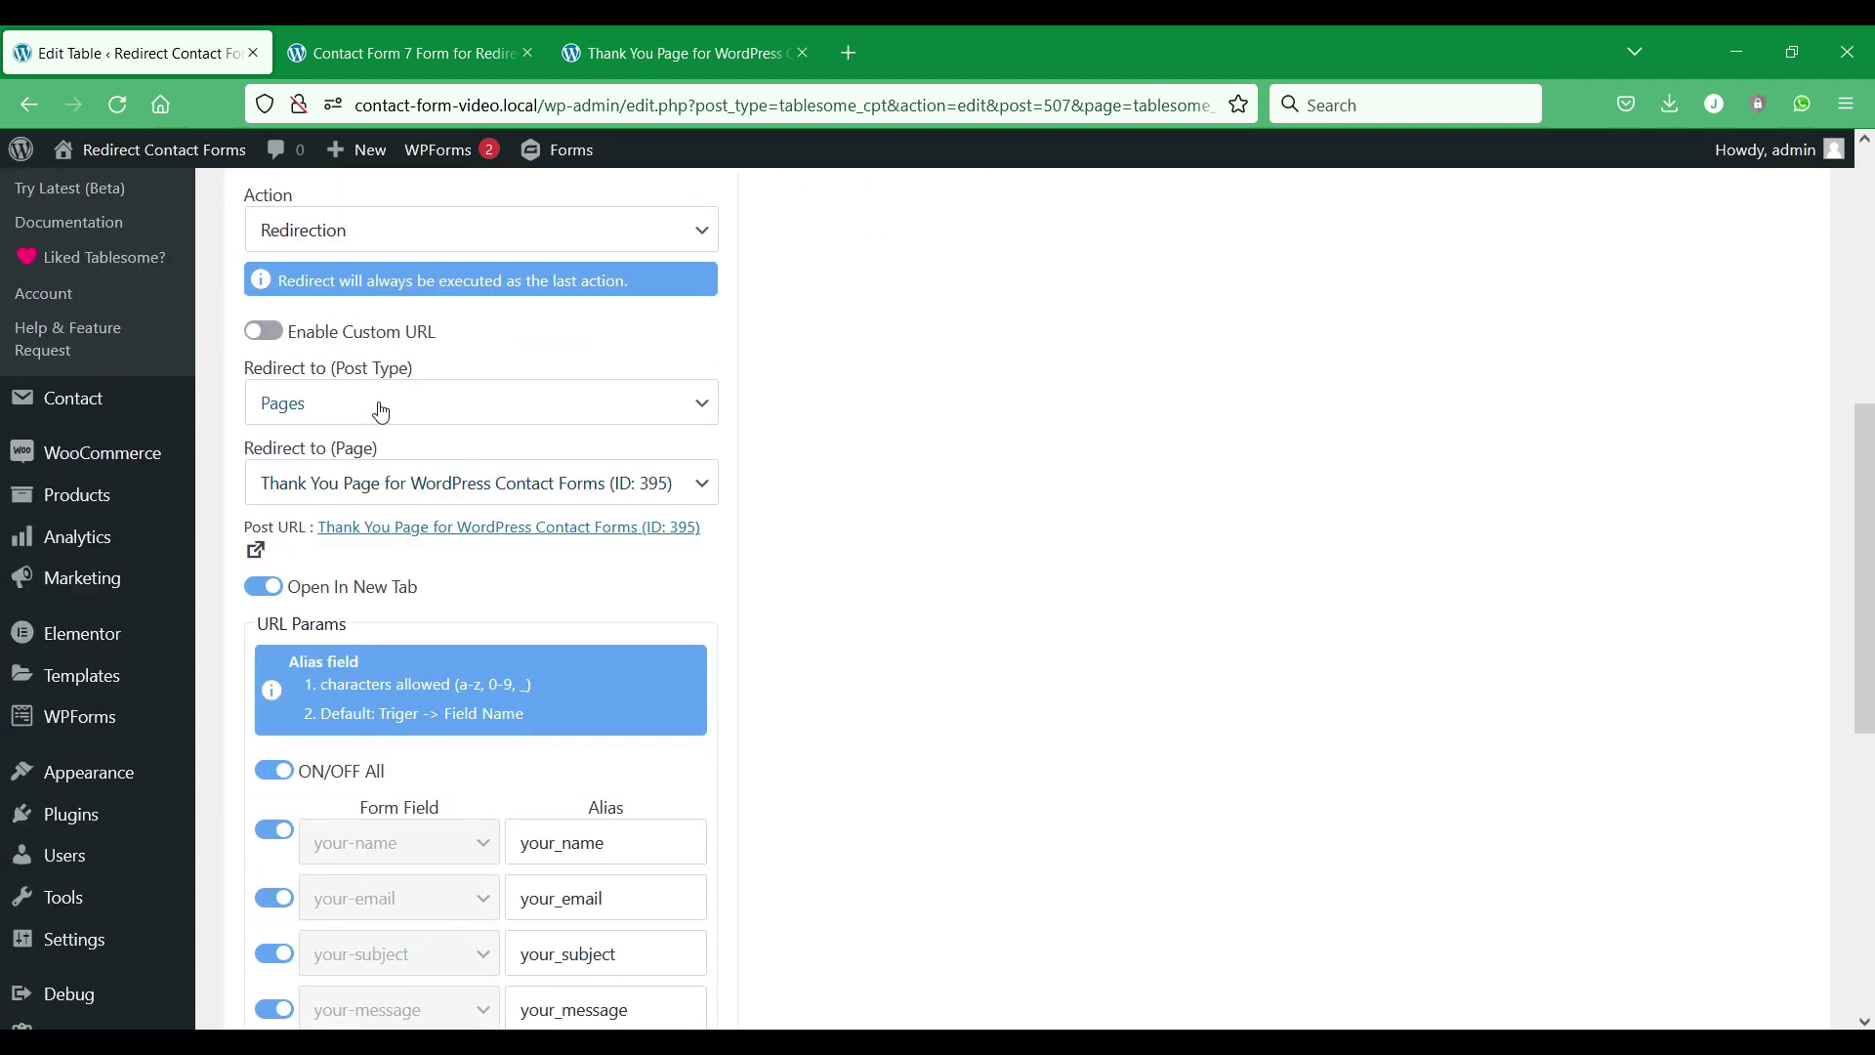
{"action": "left_click", "coordinate": [377, 408]}
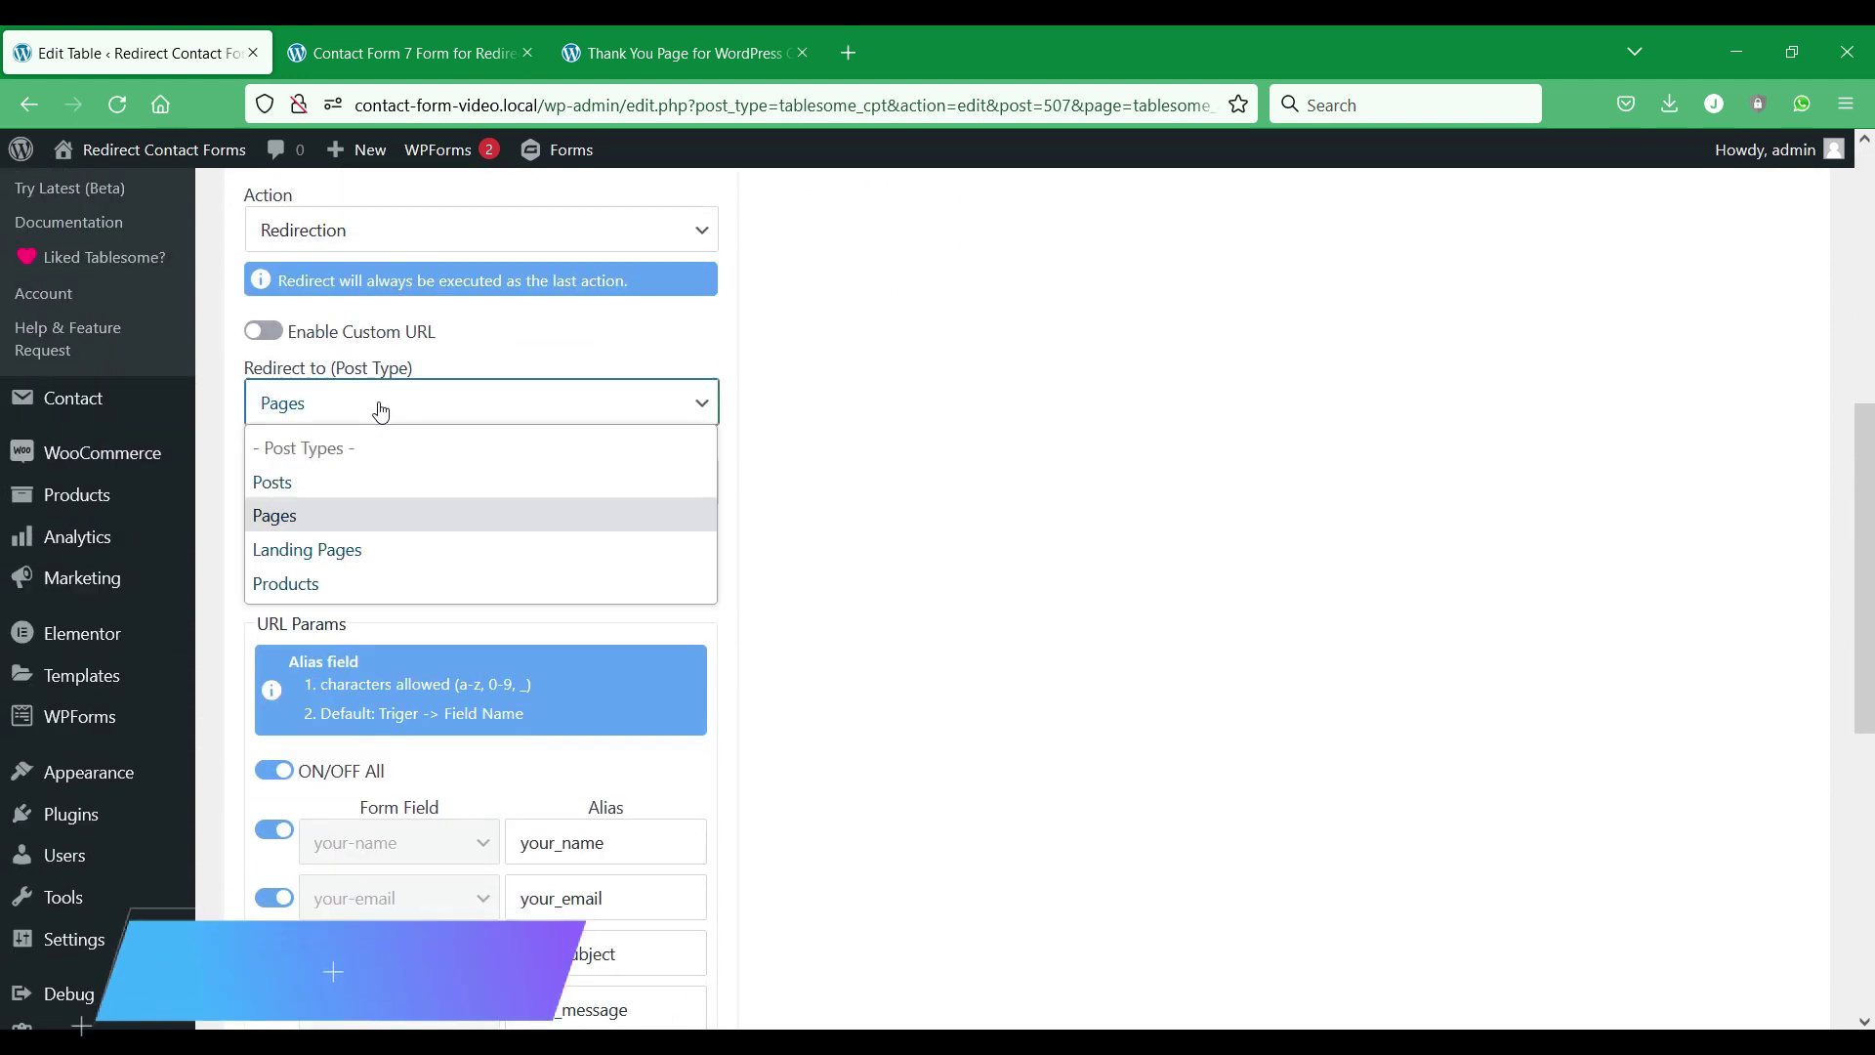
{"action": "left_click", "coordinate": [399, 480]}
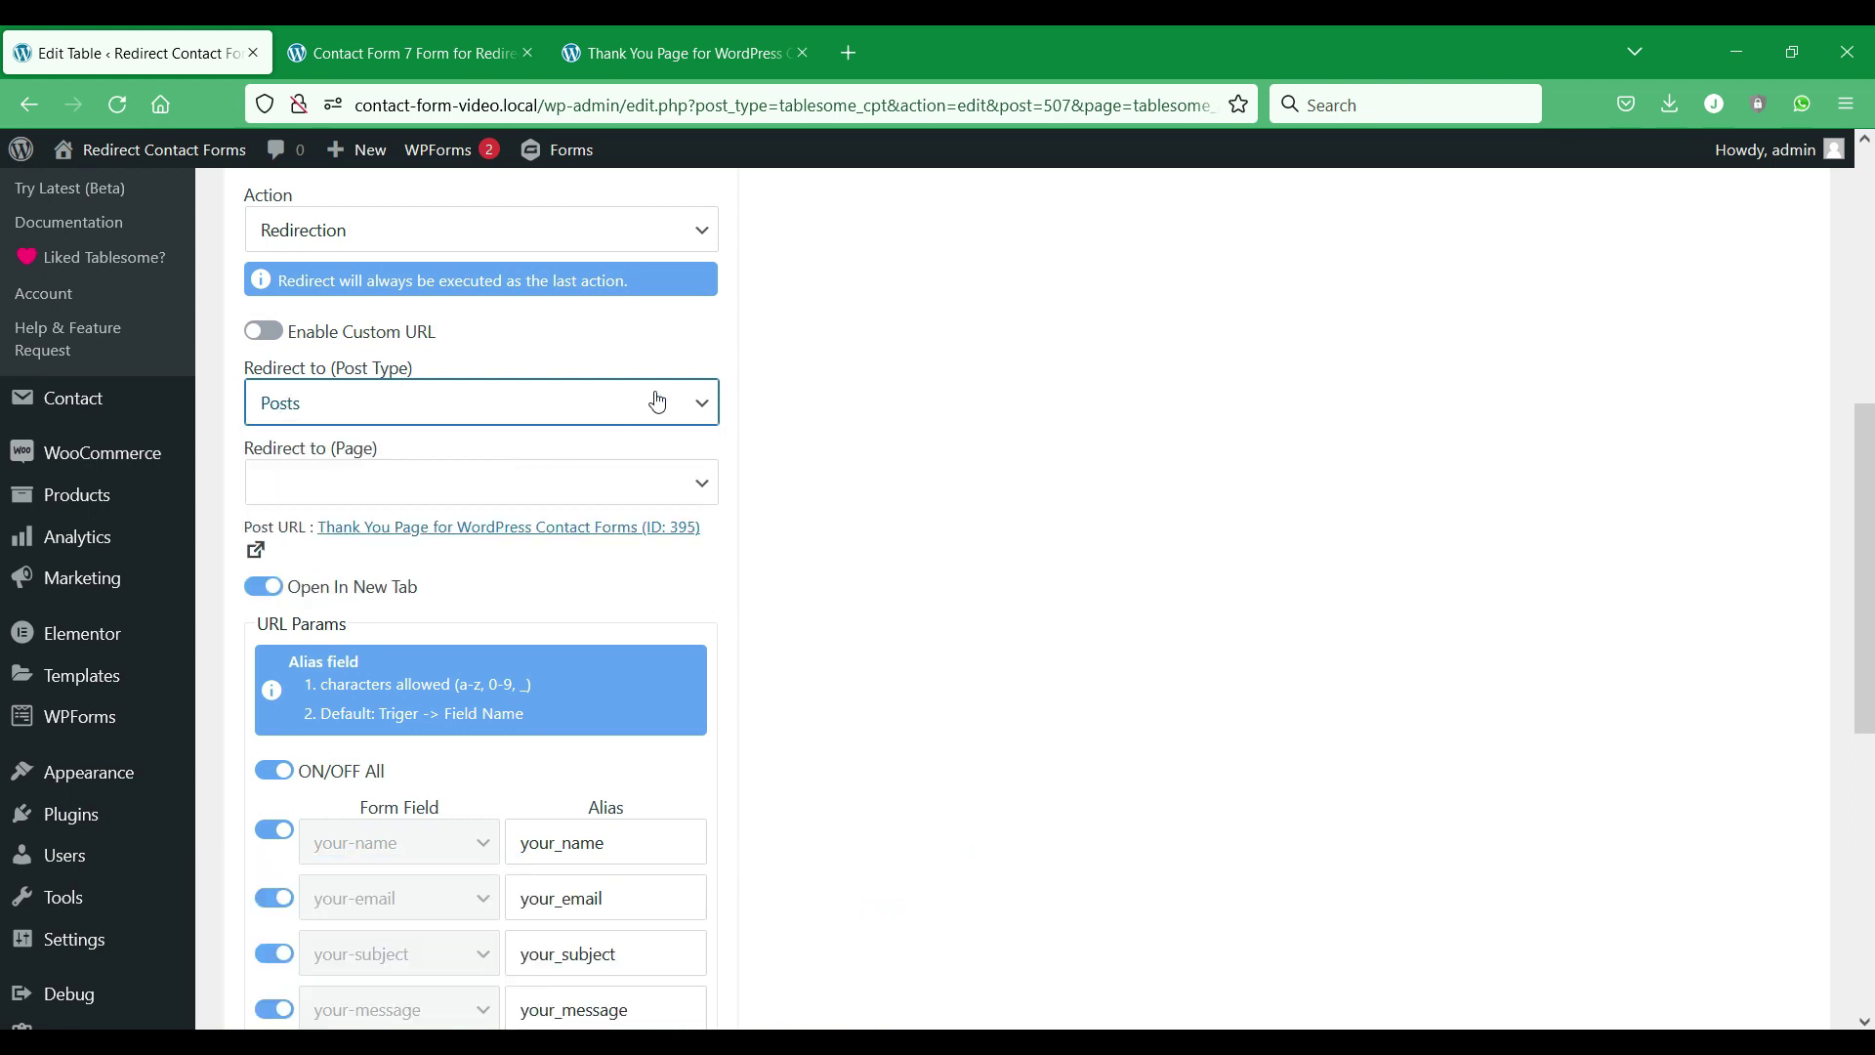
{"action": "left_click", "coordinate": [693, 478]}
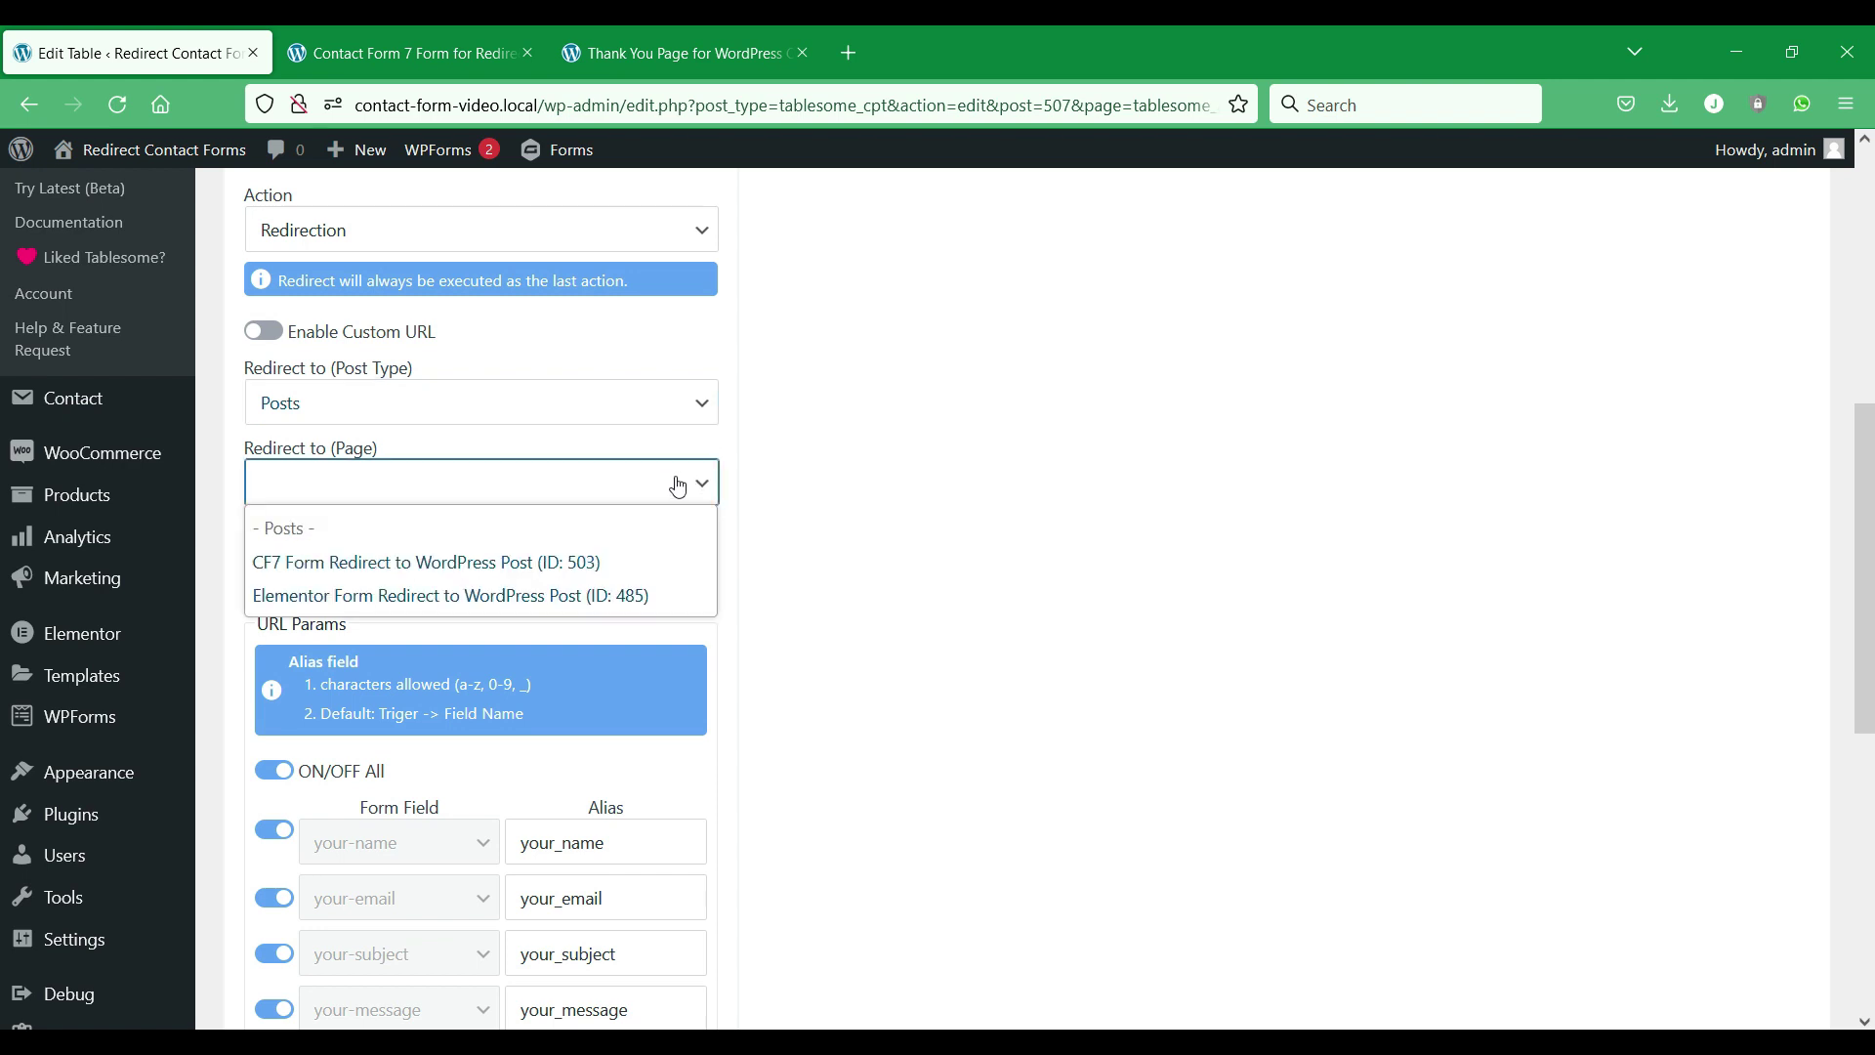
{"action": "left_click", "coordinate": [540, 563]}
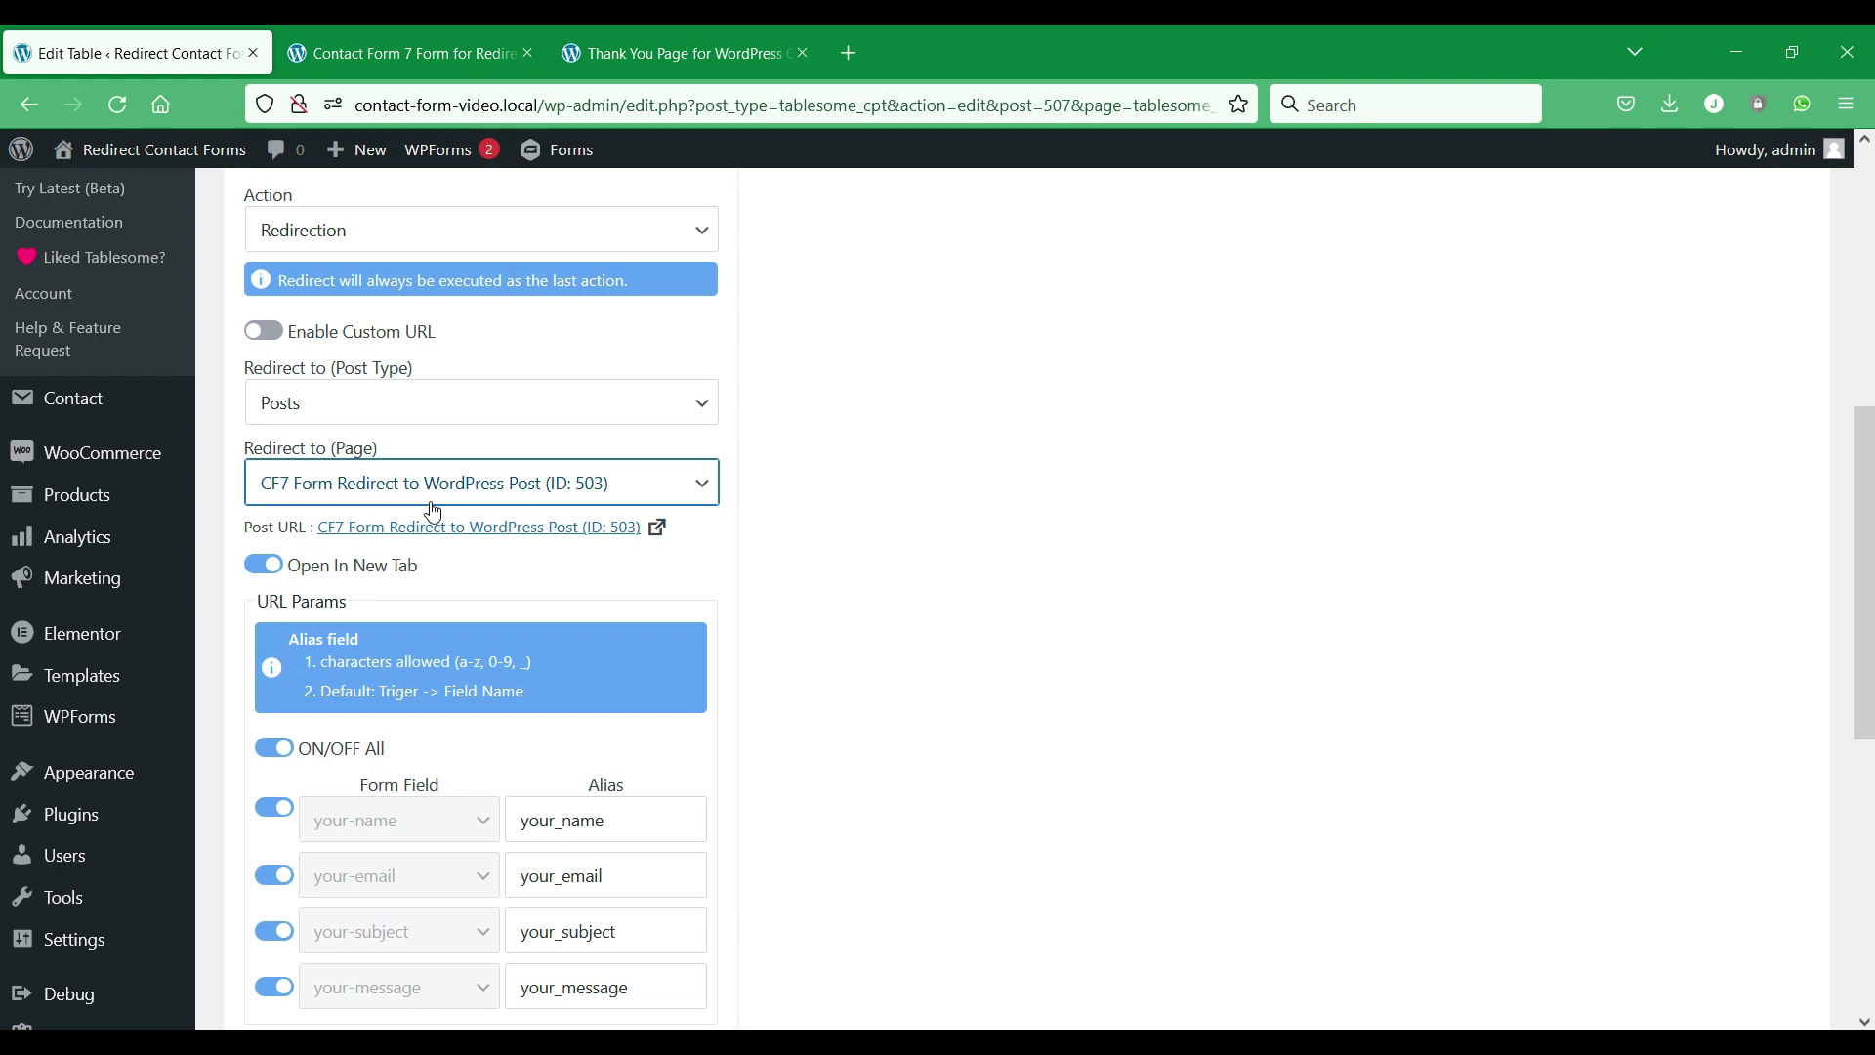
Keep Open In New Tab and all URL parameters switched on.
{"action": "scroll", "coordinate": [490, 475], "scroll_direction": "down", "scroll_amount": 3}
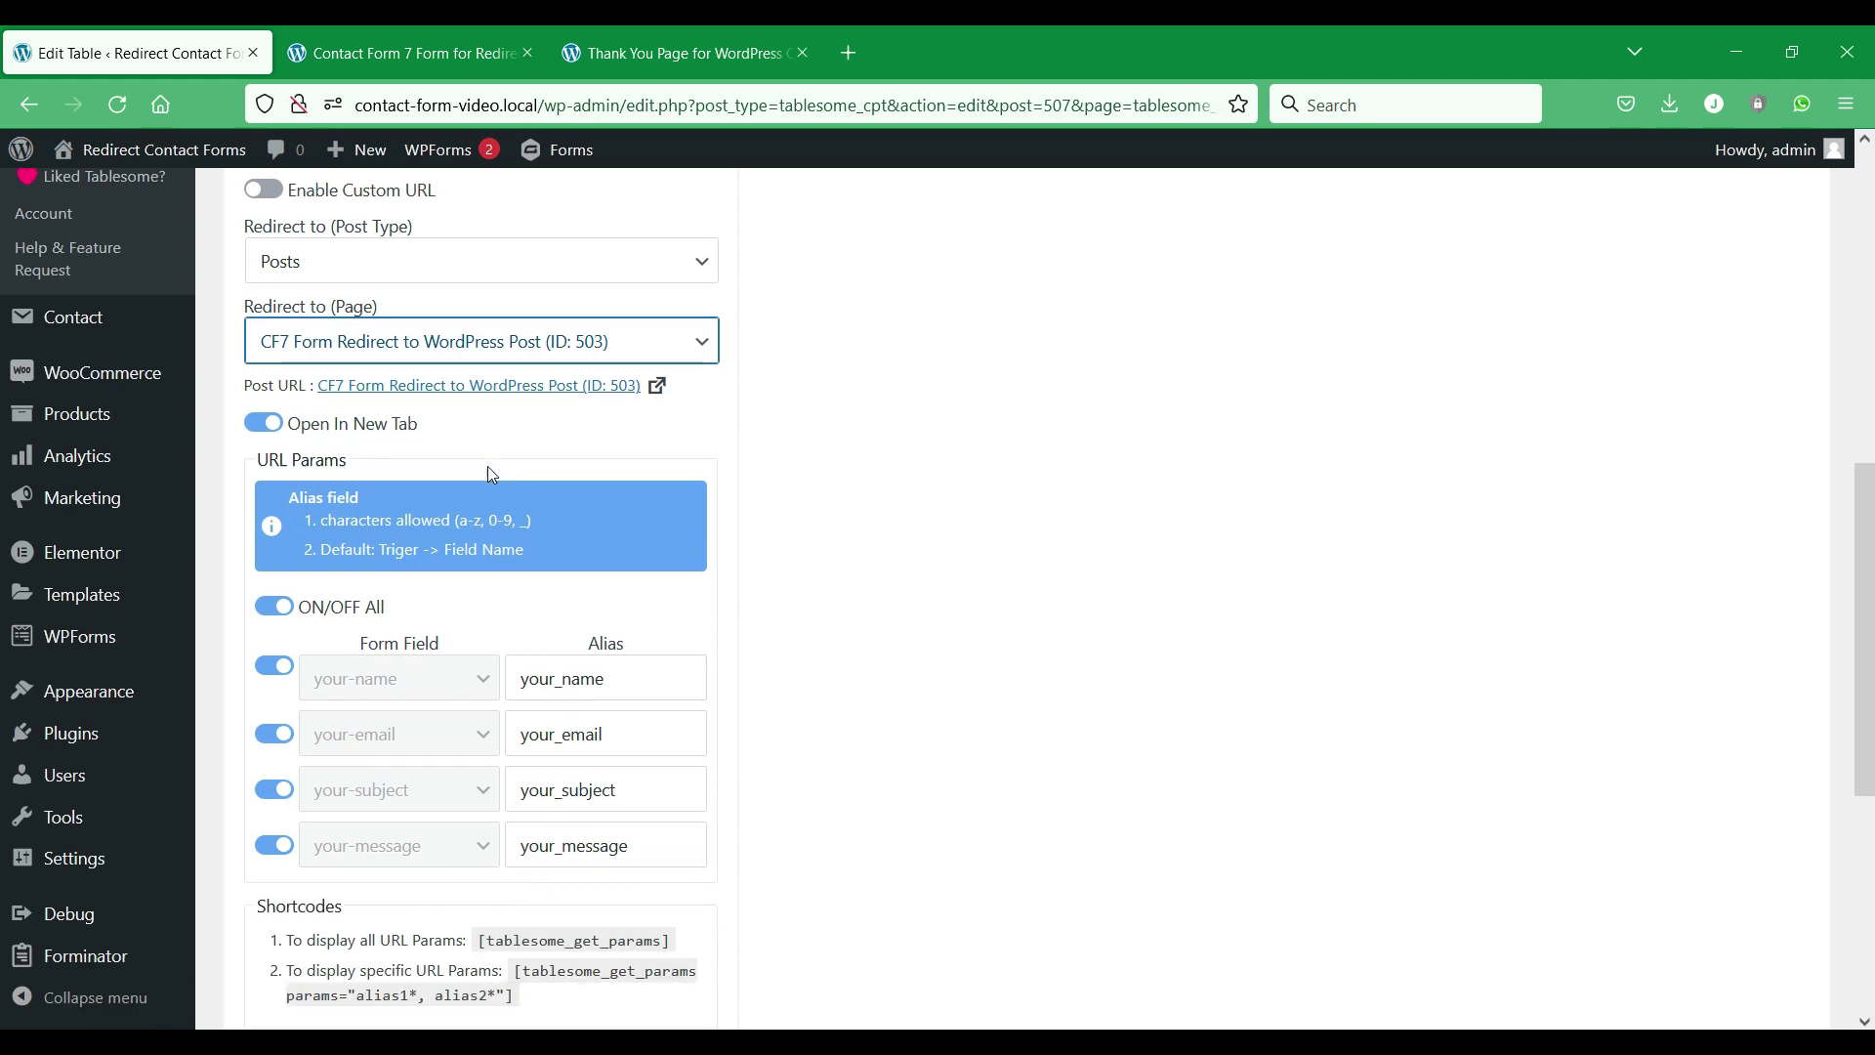
{"action": "left_click", "coordinate": [273, 311]}
{"action": "left_click", "coordinate": [273, 310]}
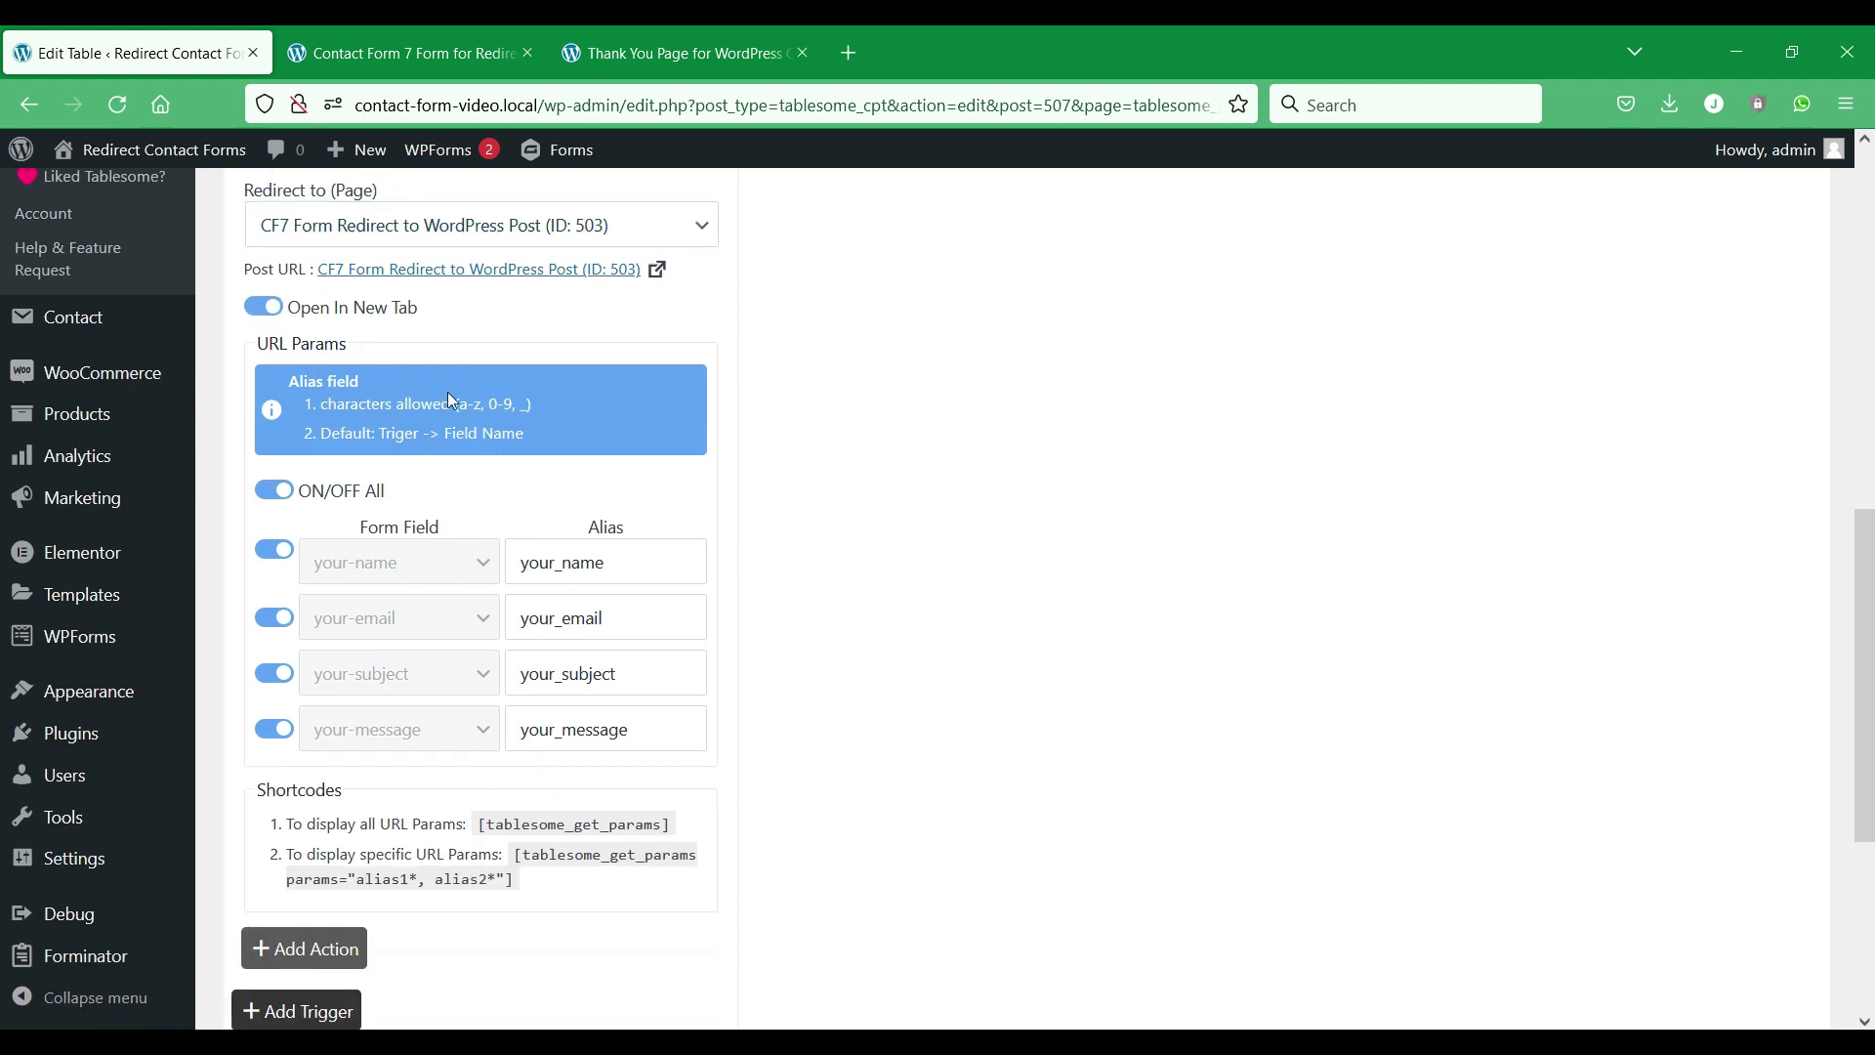
{"action": "scroll", "coordinate": [447, 401], "scroll_direction": "down", "scroll_amount": 2}
{"action": "left_click", "coordinate": [272, 366]}
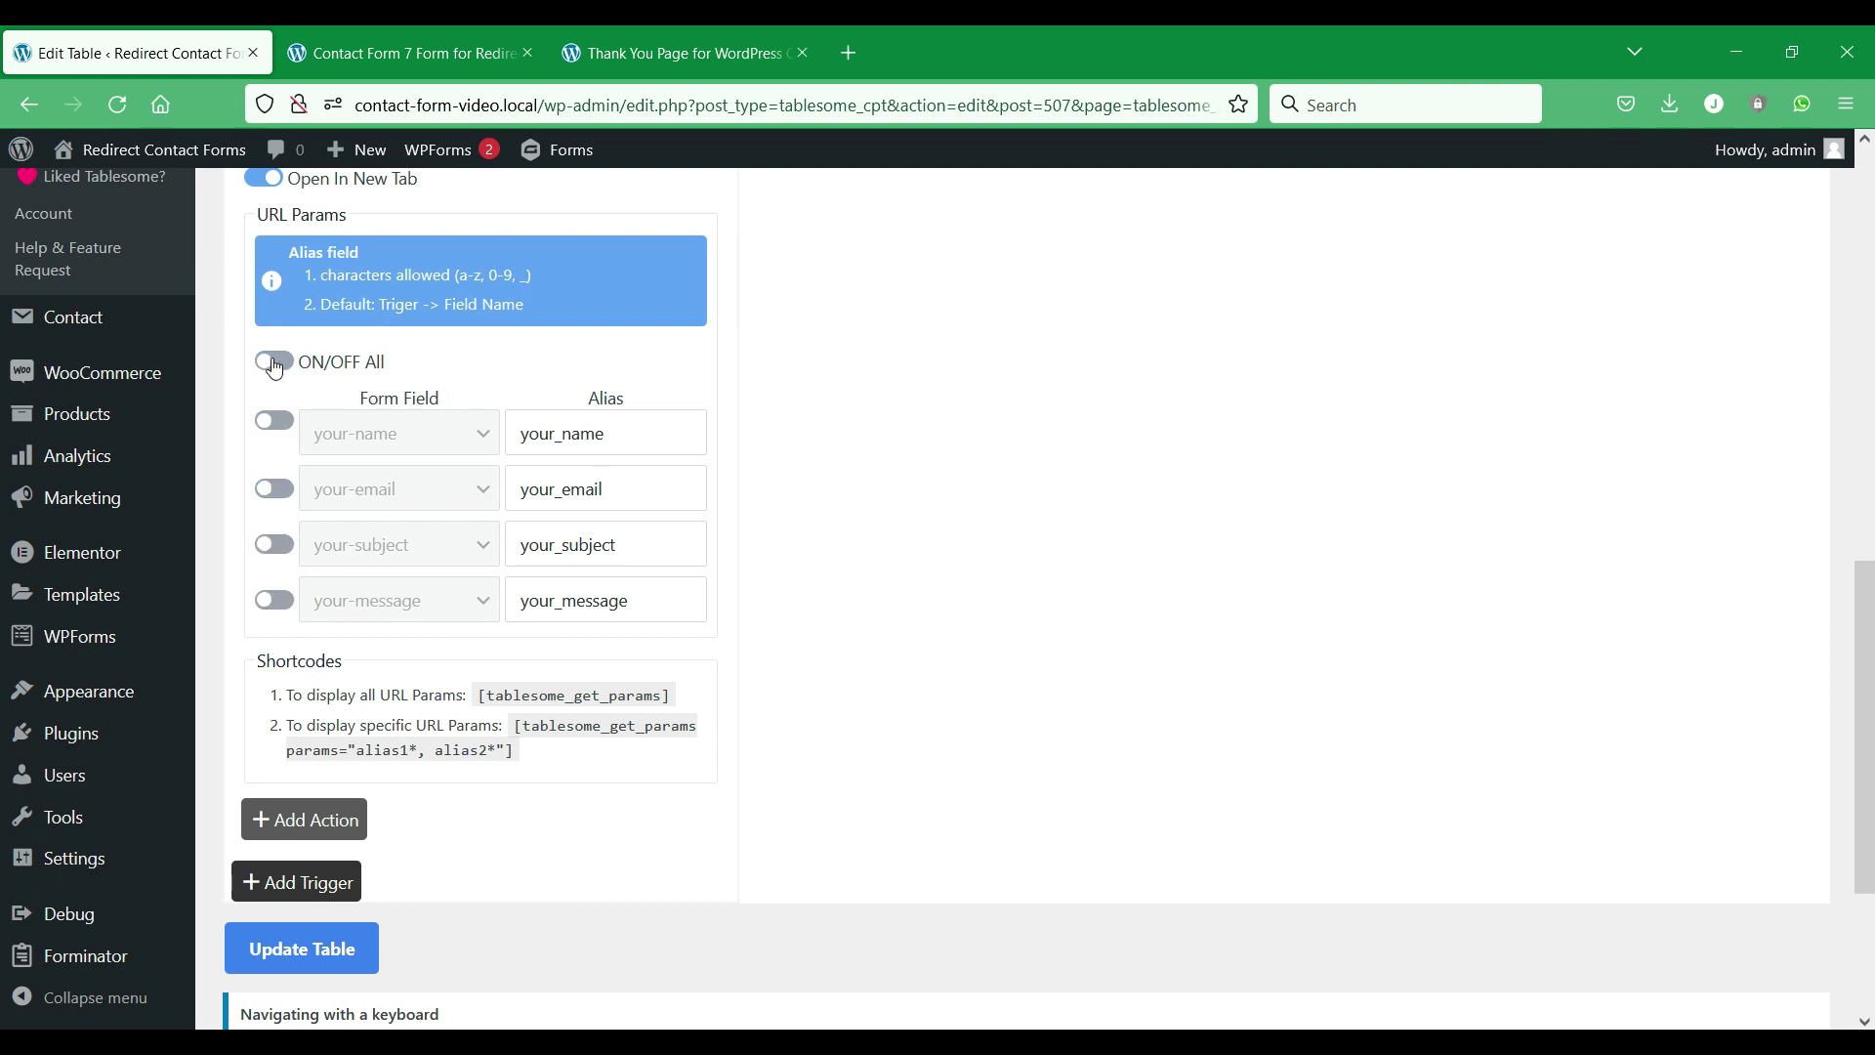
{"action": "left_click", "coordinate": [274, 364]}
{"action": "scroll", "coordinate": [555, 470], "scroll_direction": "down", "scroll_amount": 3}
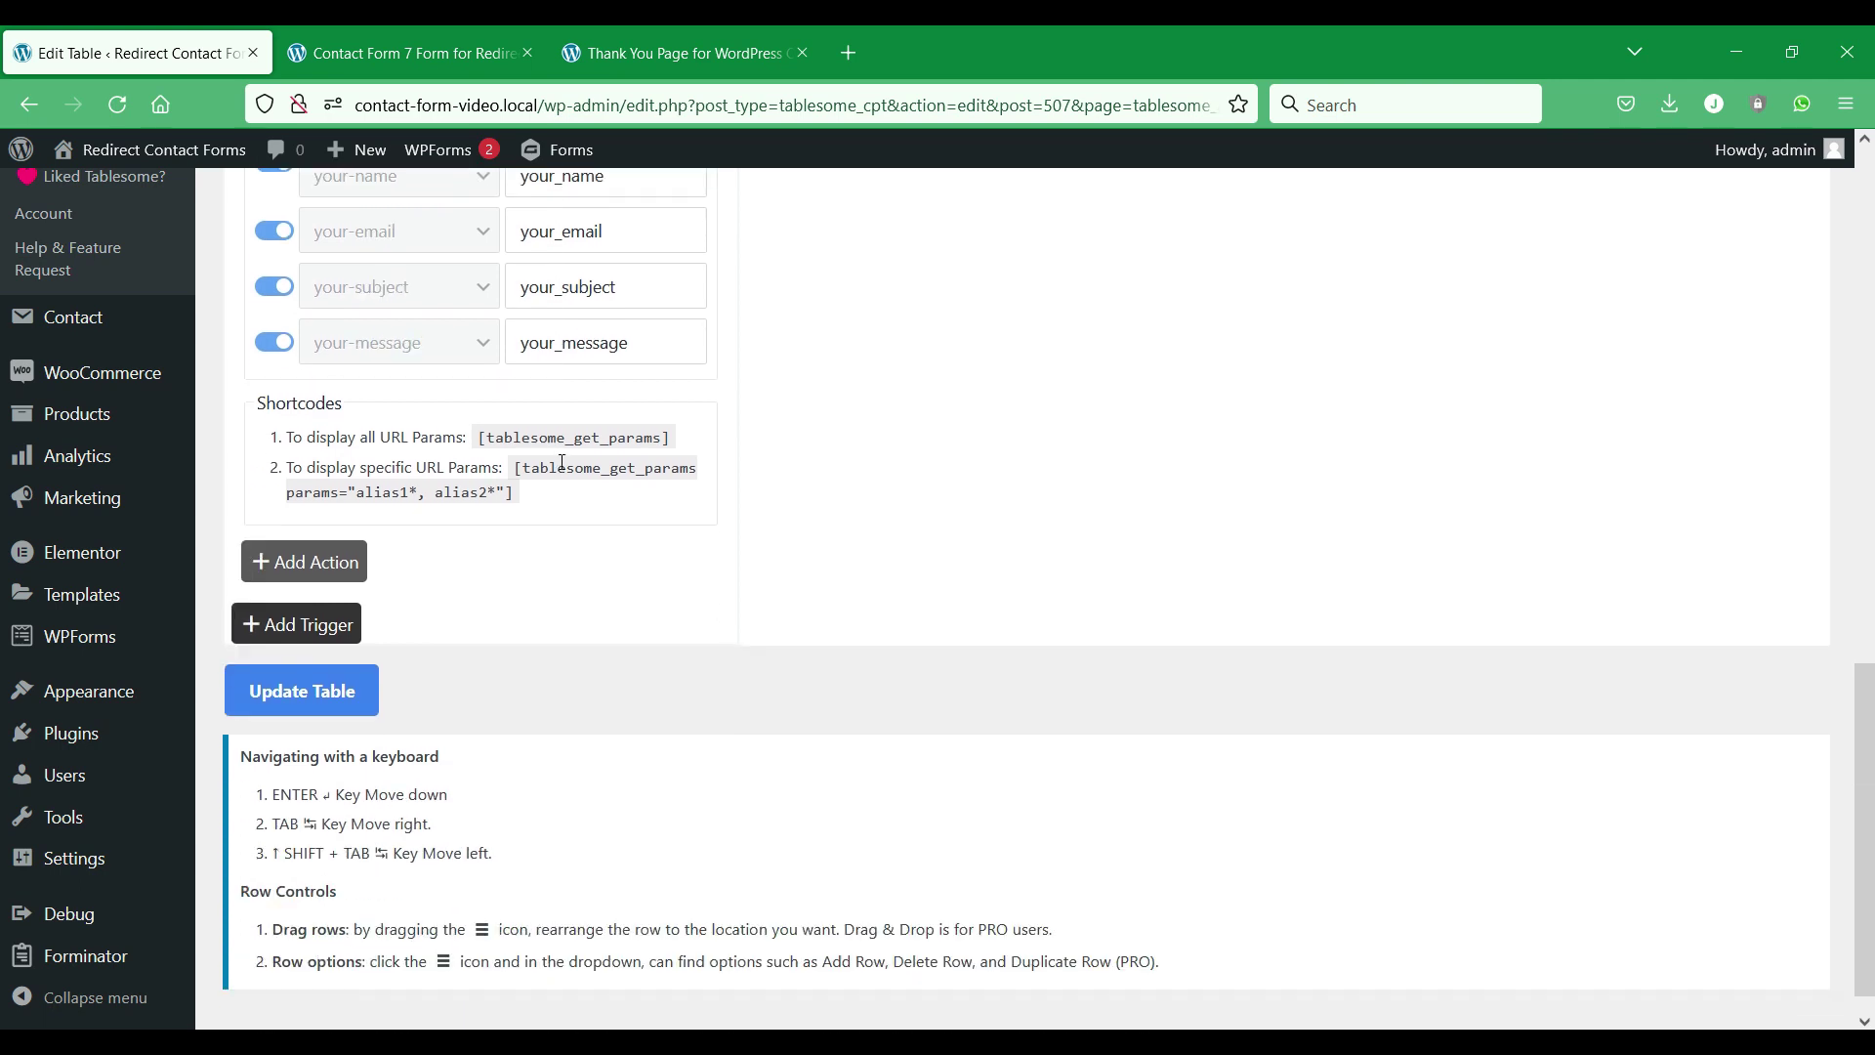
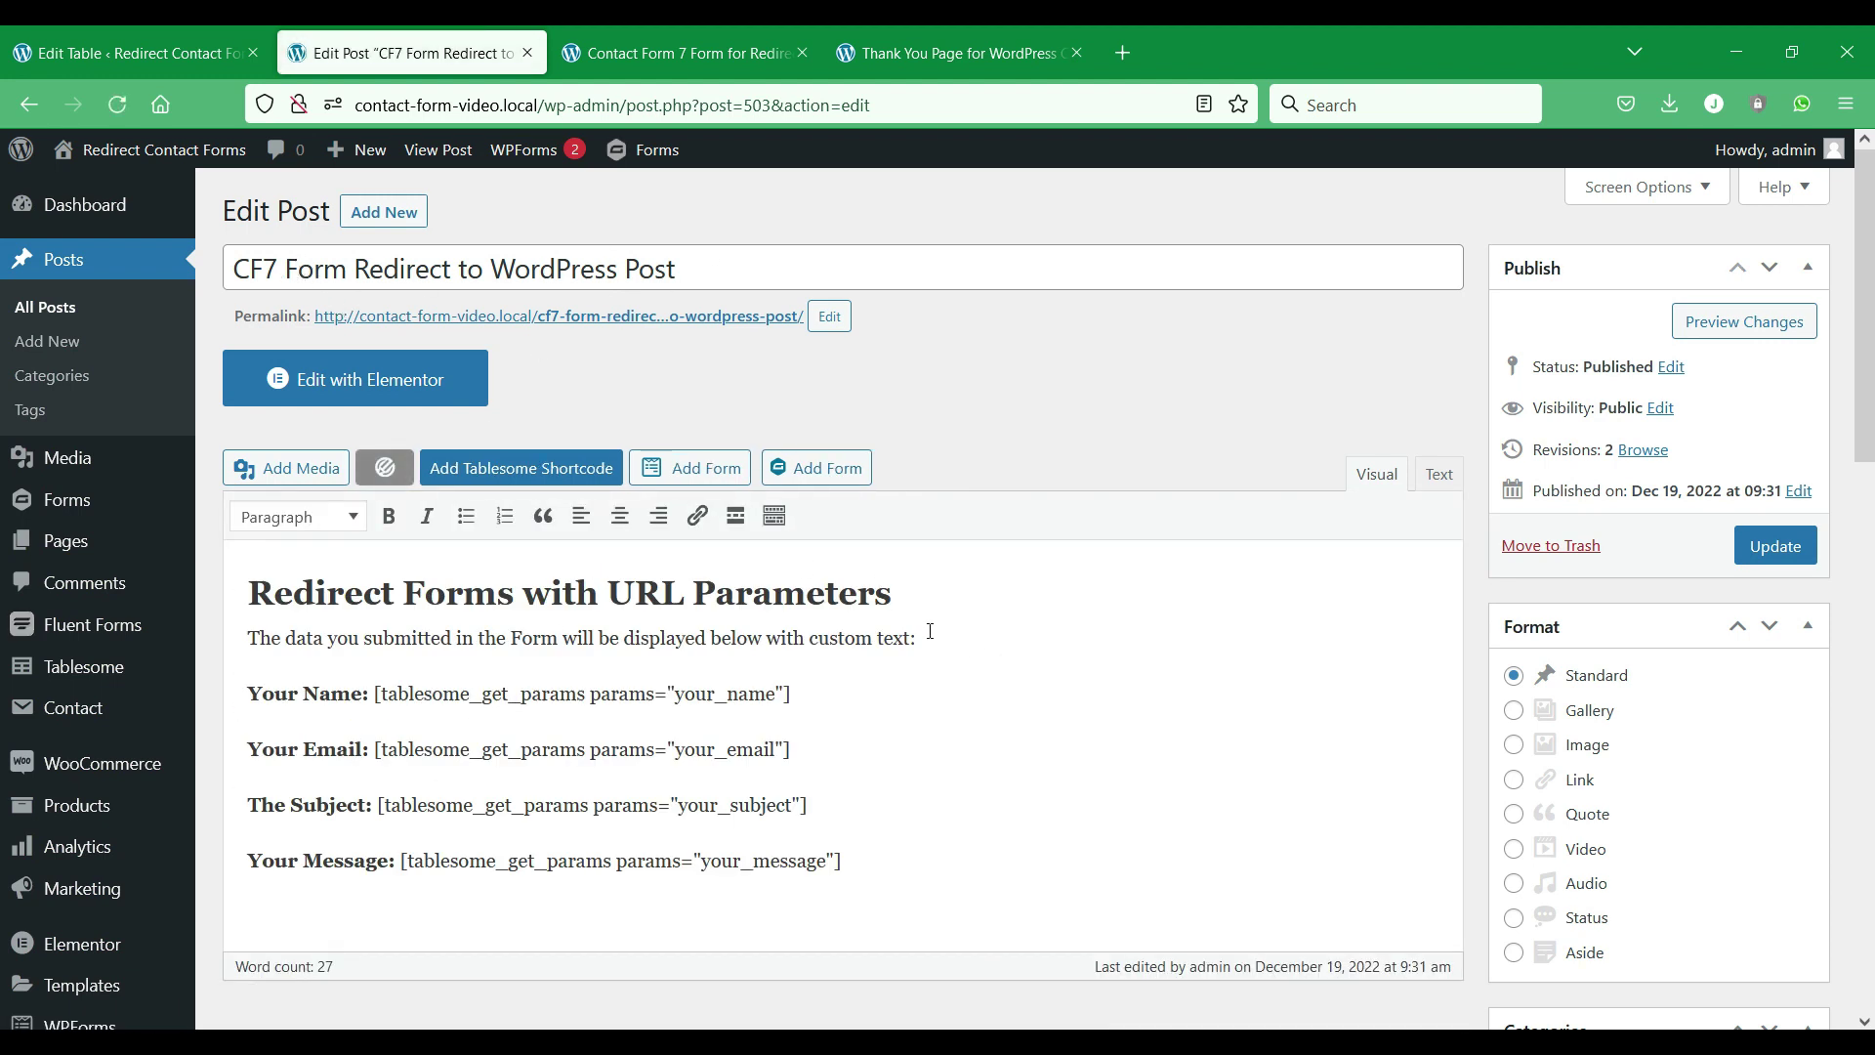
Paste [tablesome_get_params] on a new line below the intro sentence, then highlight the your_name parameter.
{"action": "key", "text": "Return"}
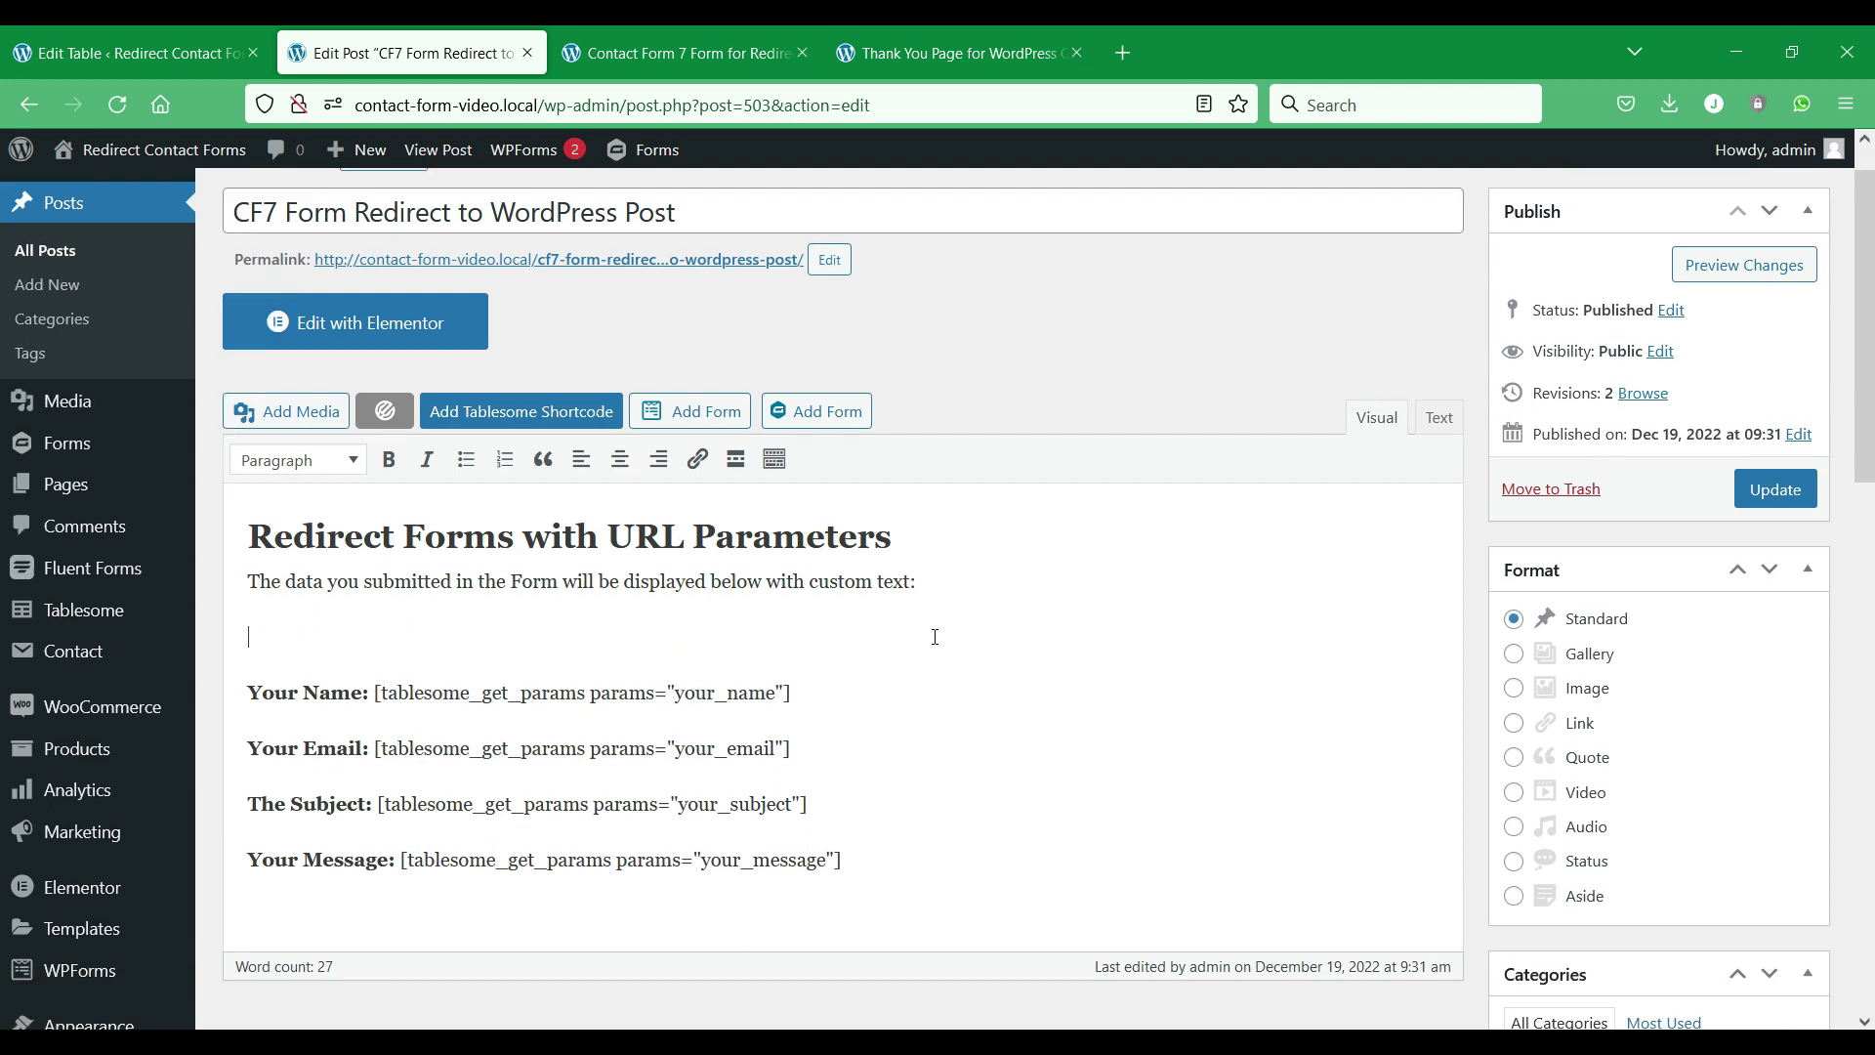
{"action": "type", "text": "[tablesome_get_params]"}
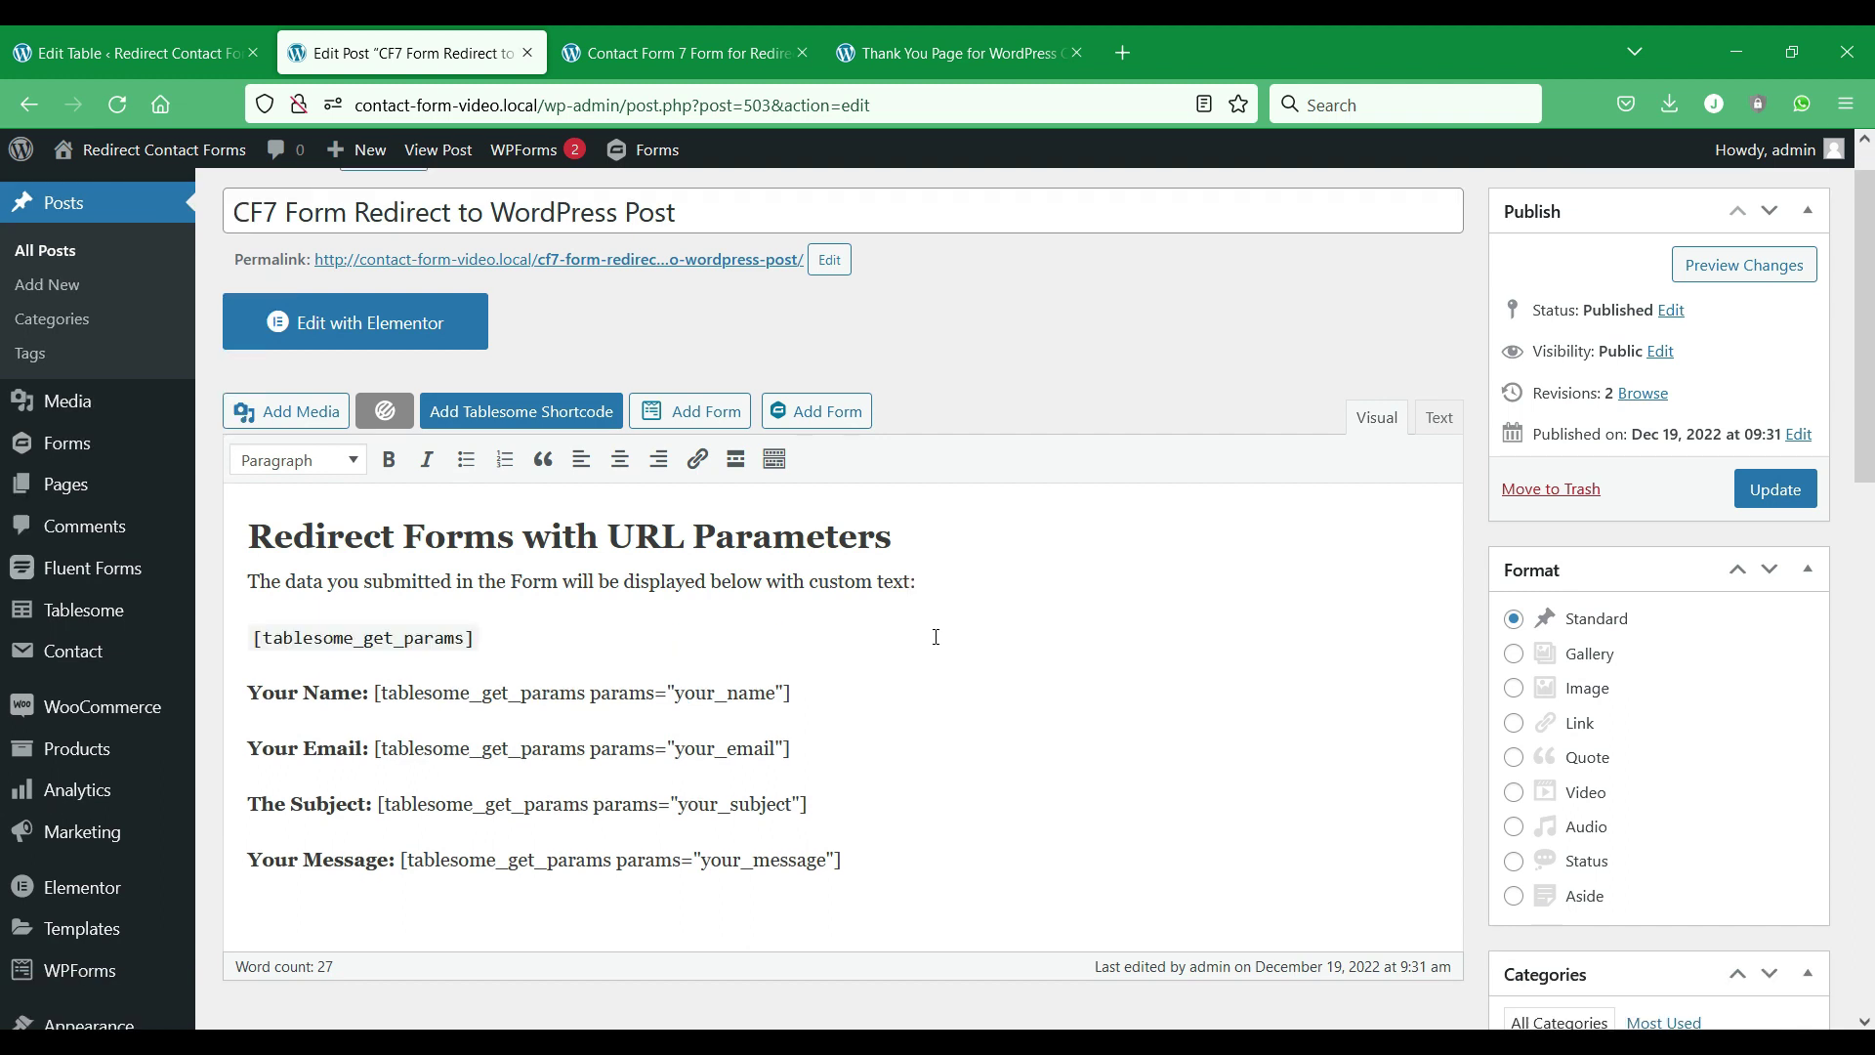
{"action": "key", "text": "shift+Home"}
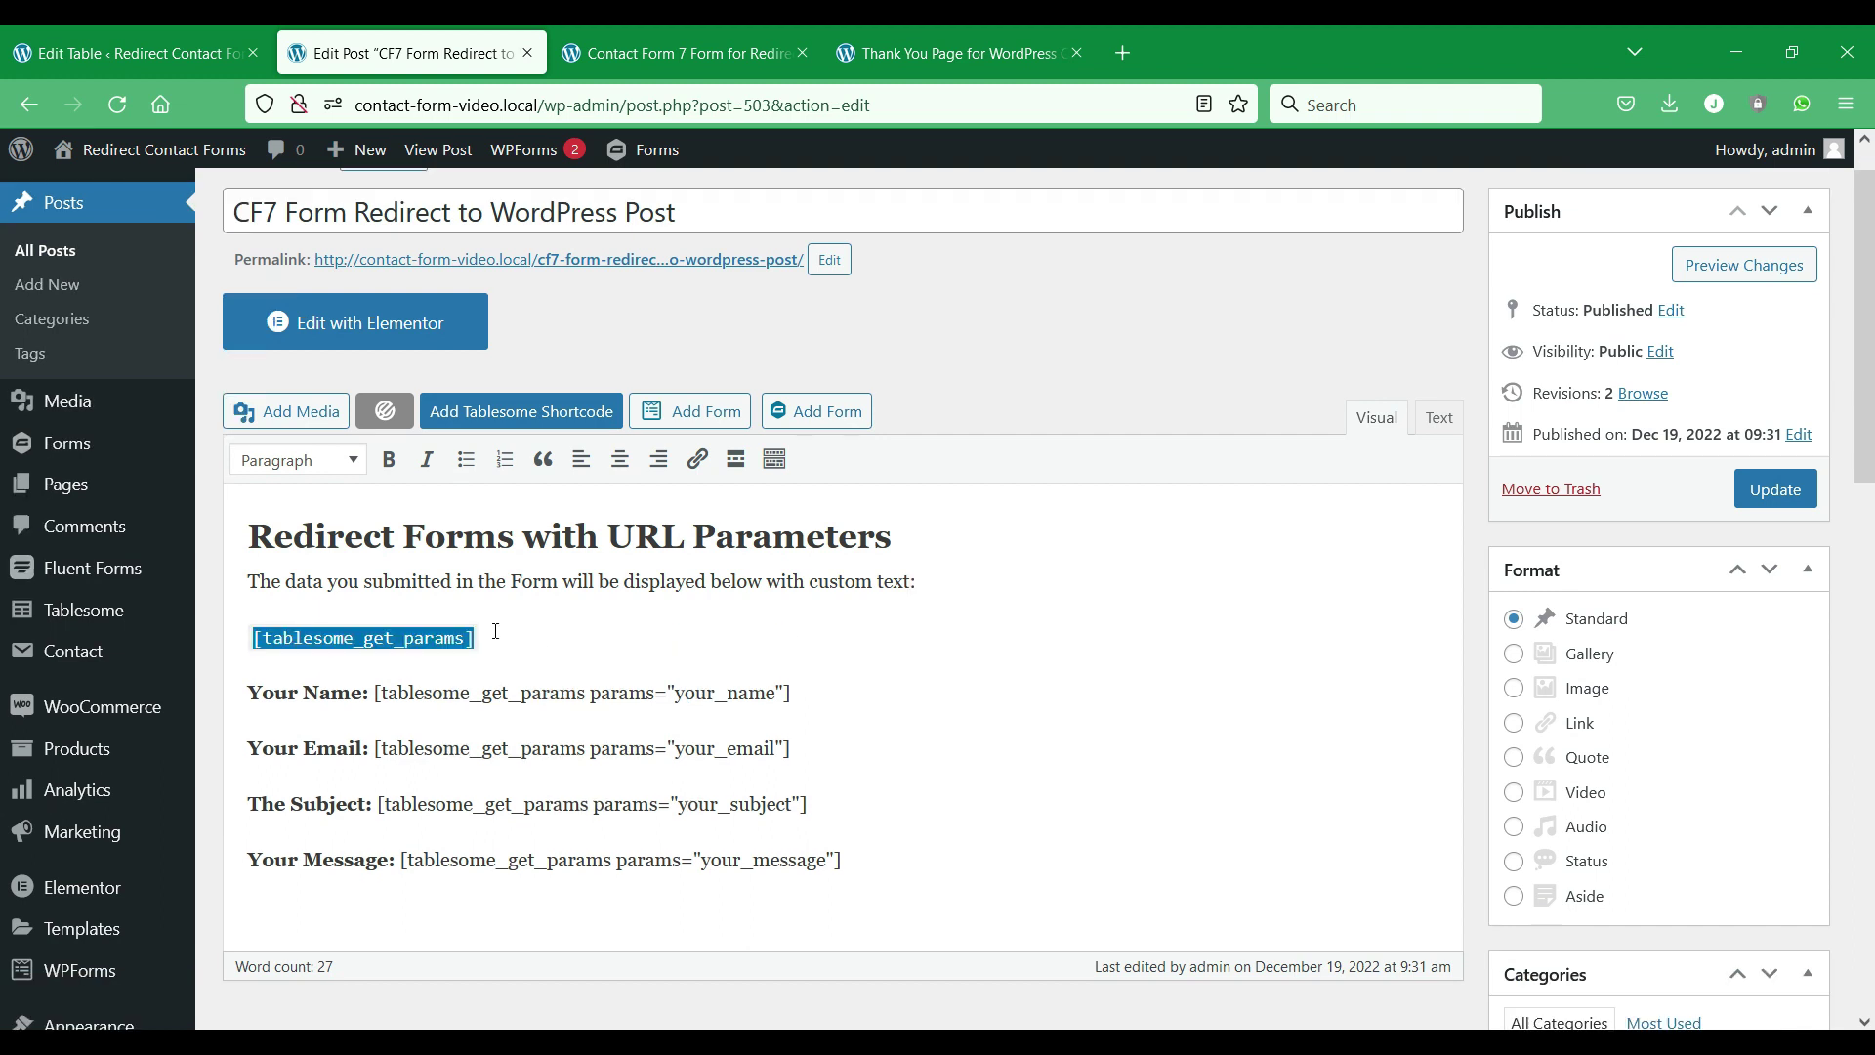
{"action": "left_click", "coordinate": [576, 582]}
{"action": "scroll", "coordinate": [577, 587], "scroll_direction": "down", "scroll_amount": 2}
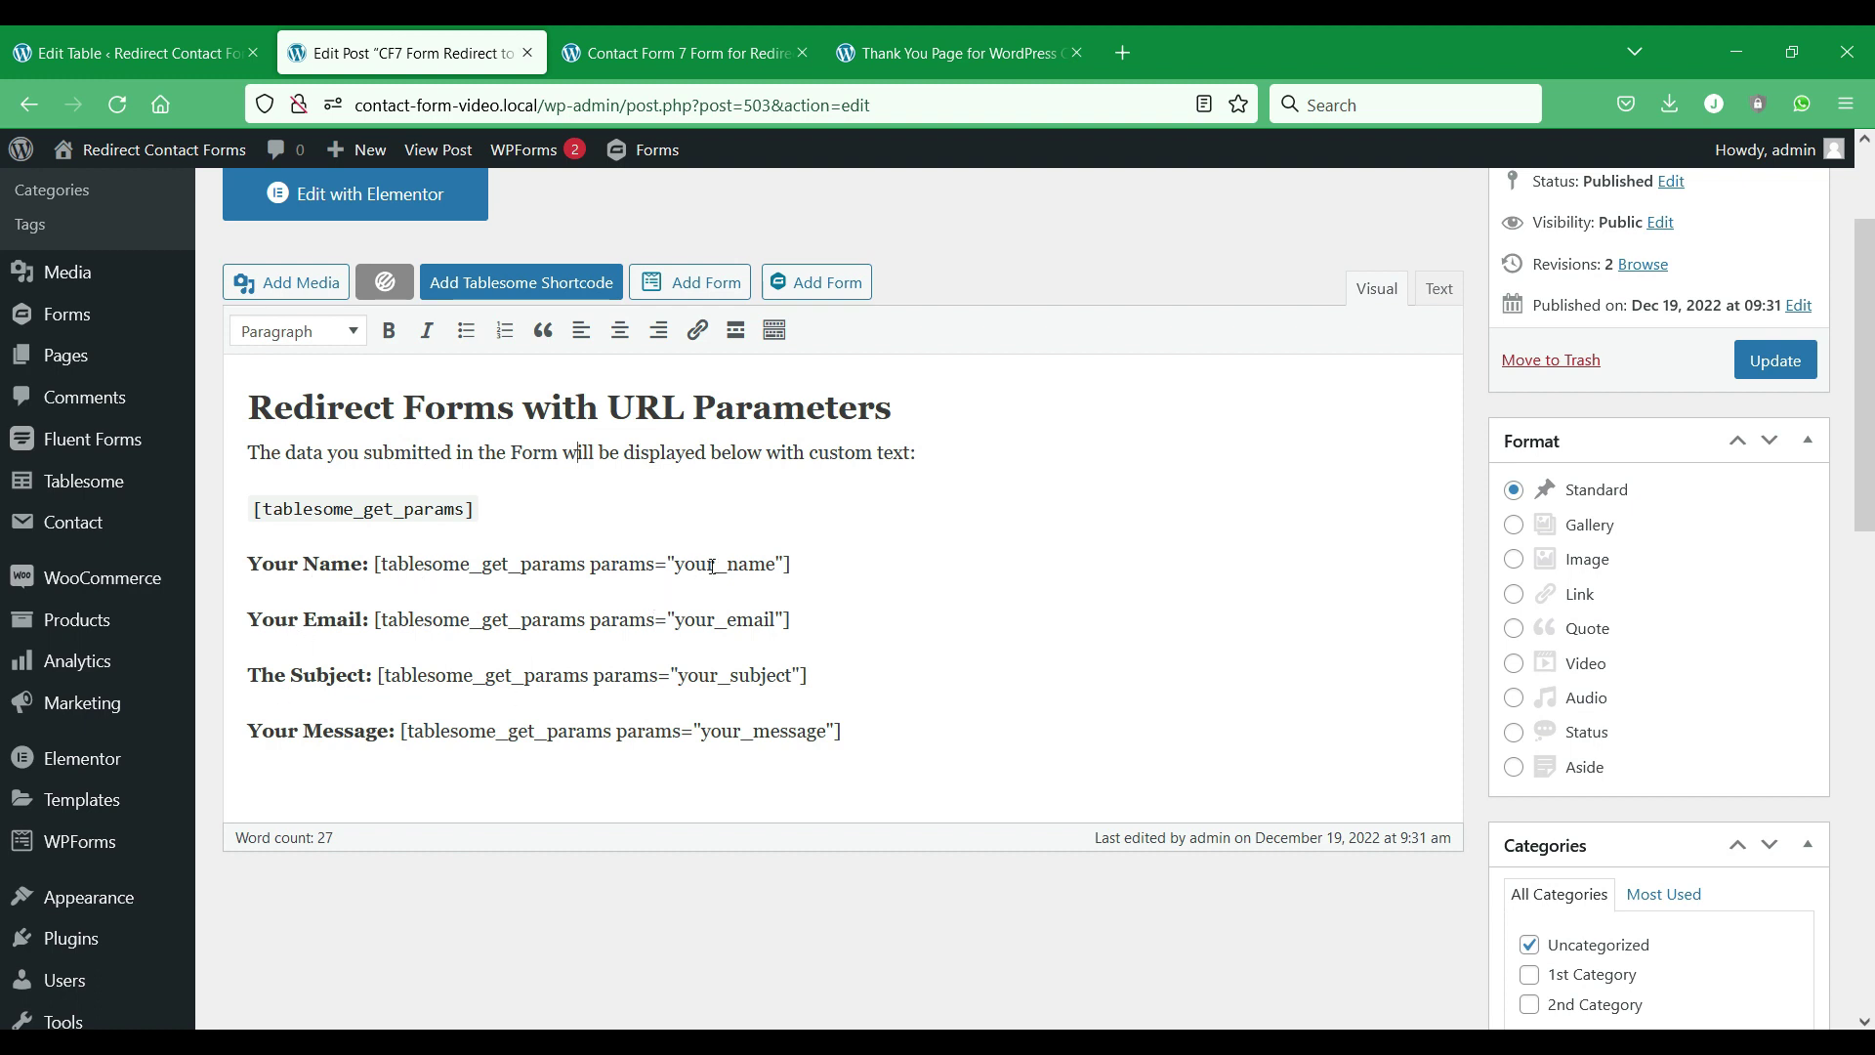
{"action": "left_click_drag", "start_coordinate": [776, 560], "coordinate": [675, 565]}
Review the your_name and your_email aliases in Tablesome's Redirection URL params.
{"action": "left_click", "coordinate": [41, 39]}
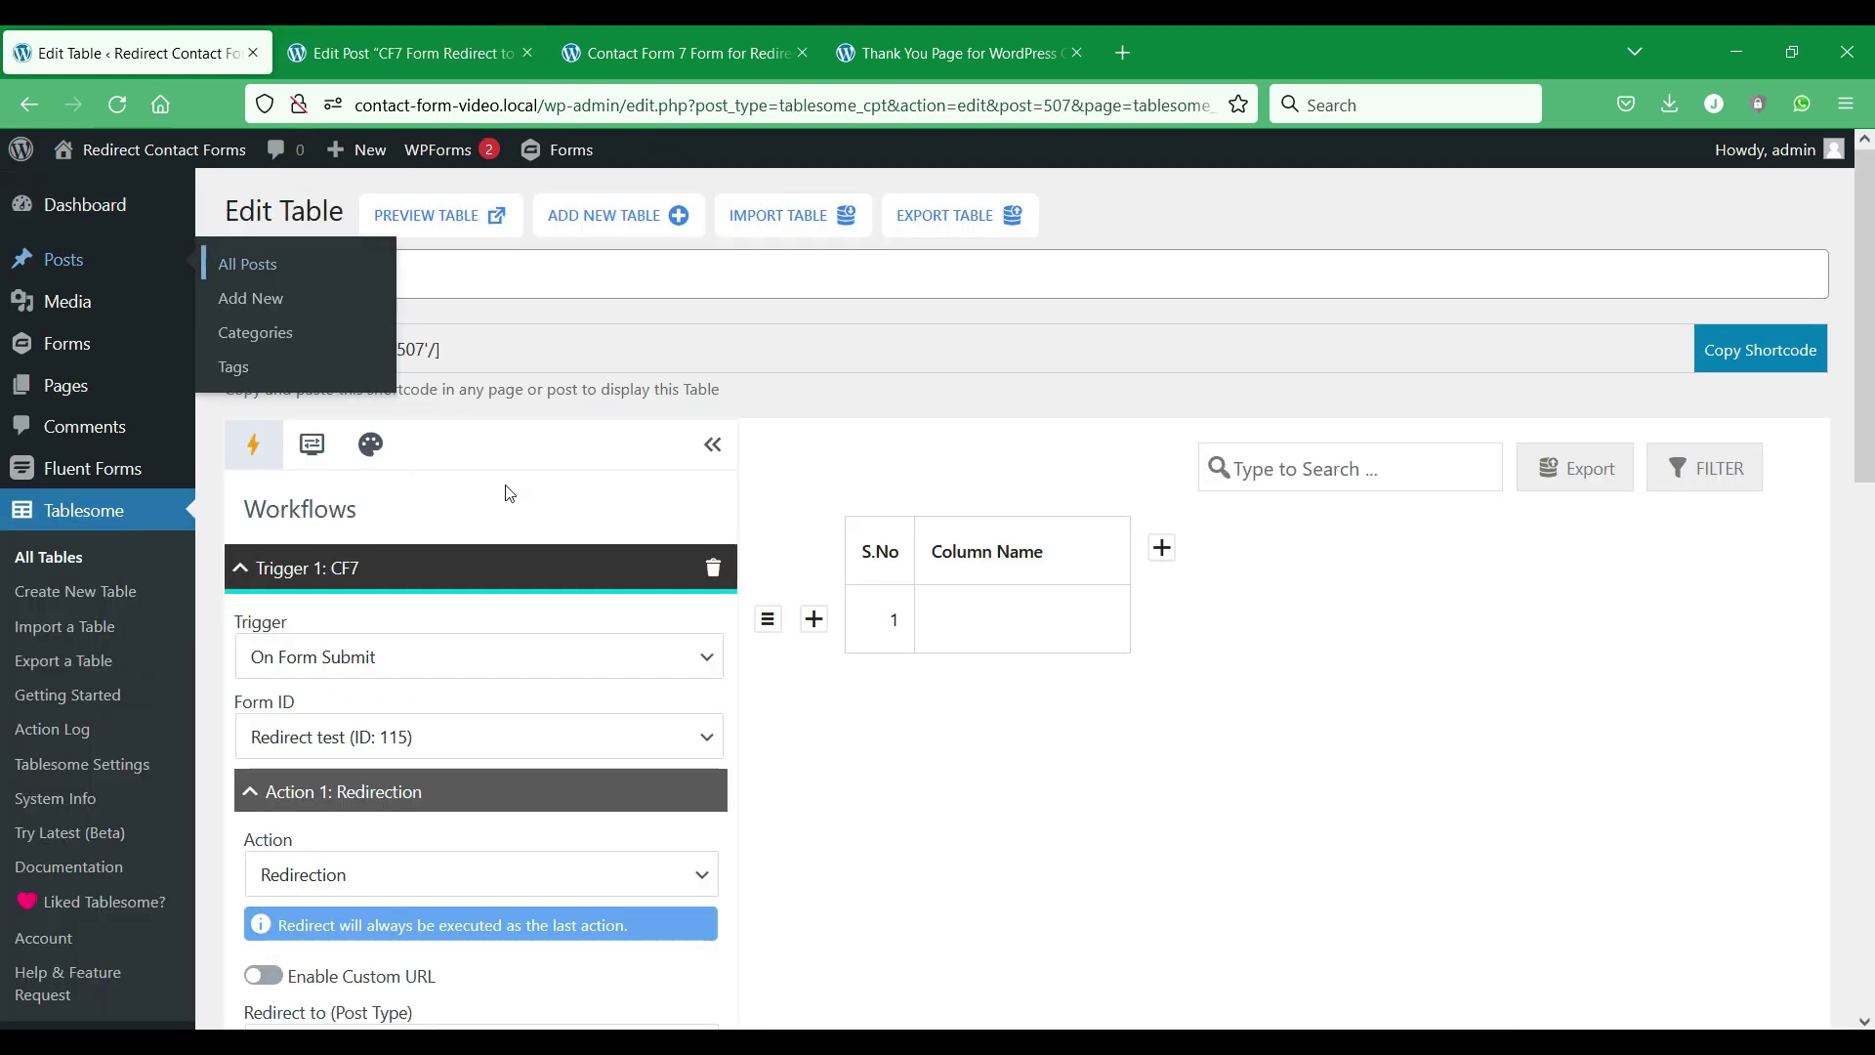
{"action": "scroll", "coordinate": [742, 585], "scroll_direction": "down", "scroll_amount": 8}
{"action": "left_click", "coordinate": [656, 708]}
{"action": "double_click", "coordinate": [656, 708]}
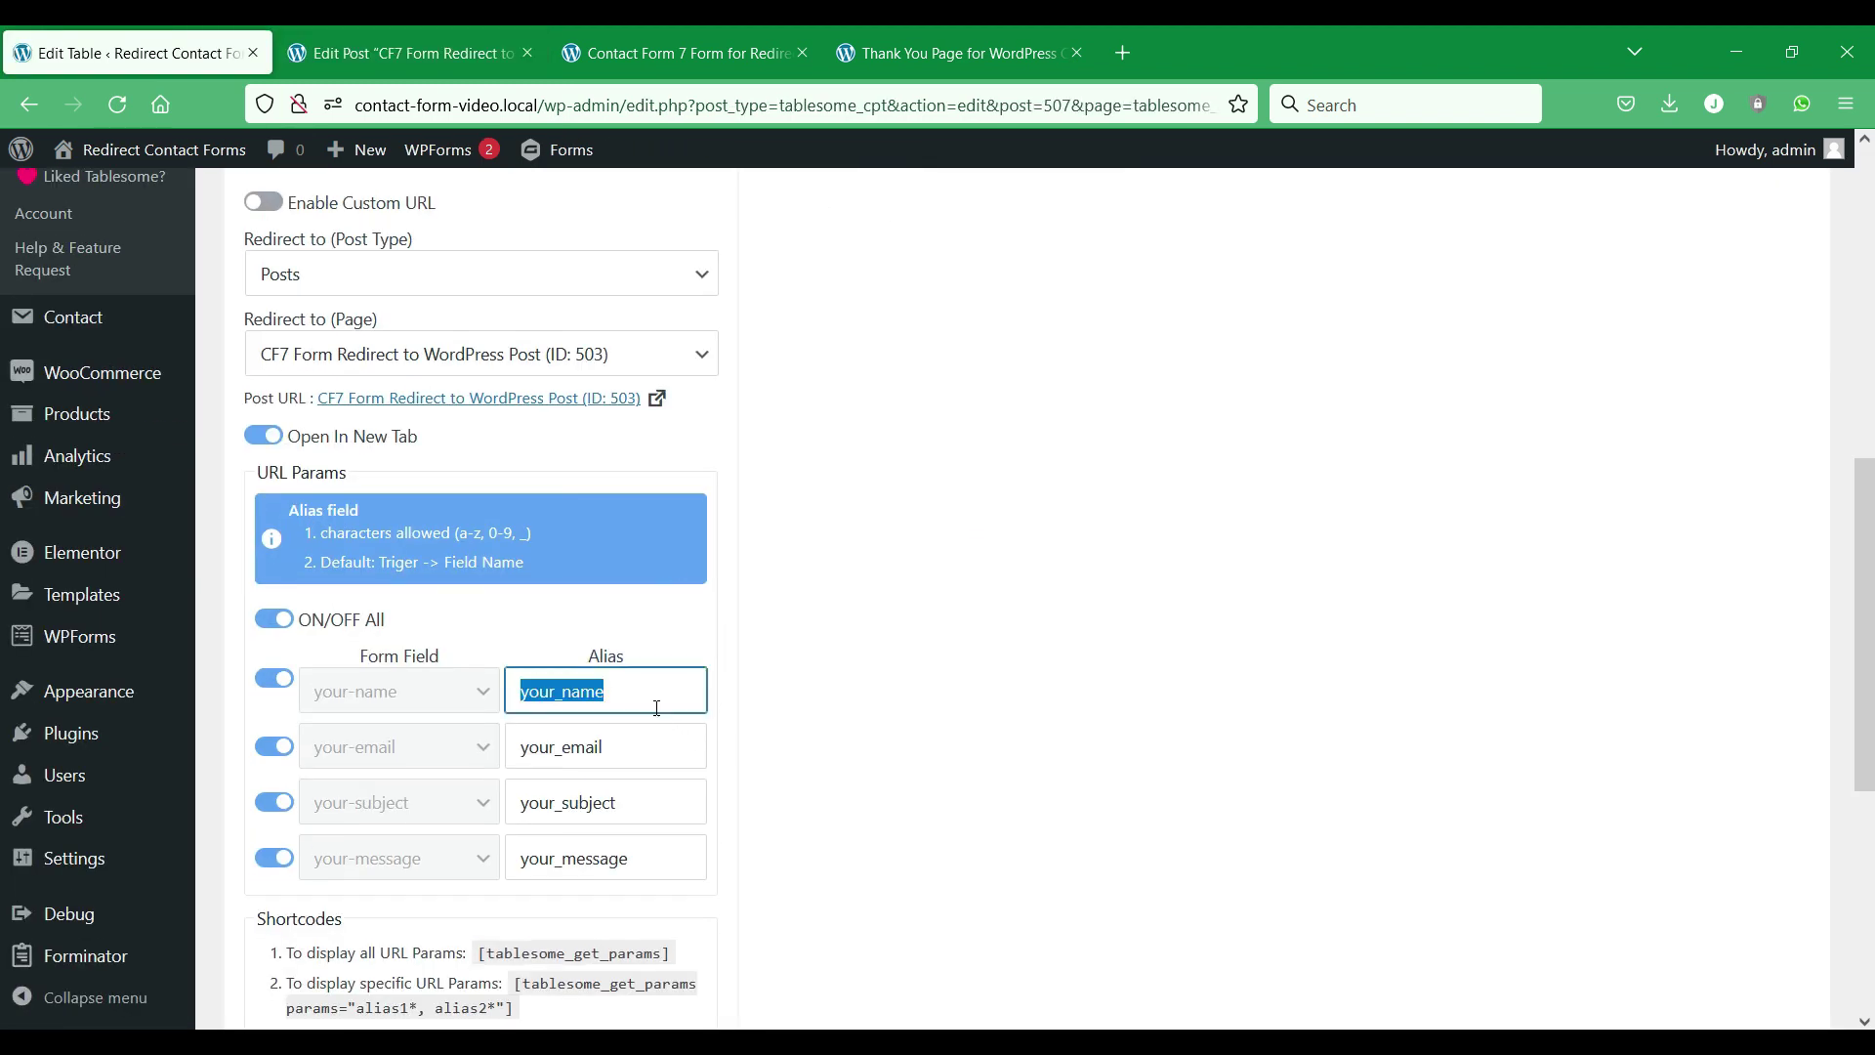
{"action": "left_click", "coordinate": [653, 744]}
{"action": "double_click", "coordinate": [653, 744]}
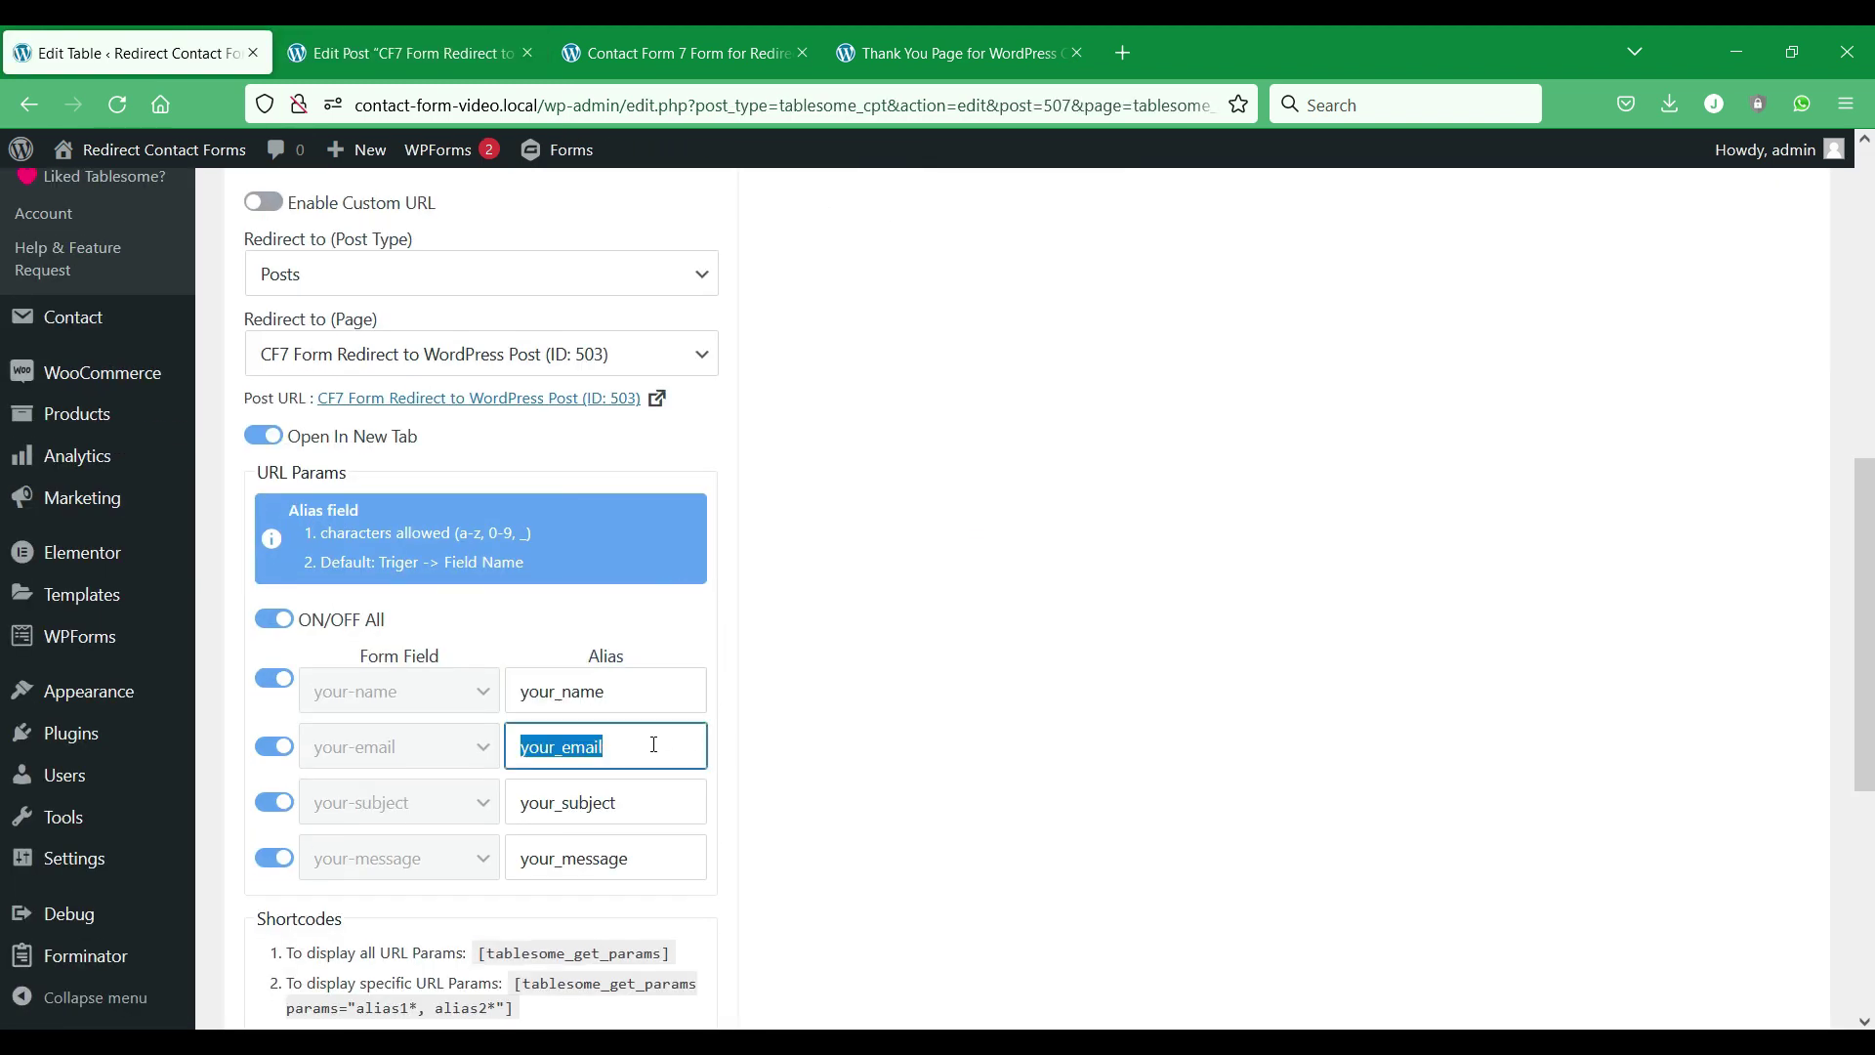
Compare the post's your_name, your_subject and your_email shortcode parameters against the workflow aliases.
{"action": "left_click", "coordinate": [422, 64]}
{"action": "left_click", "coordinate": [674, 683]}
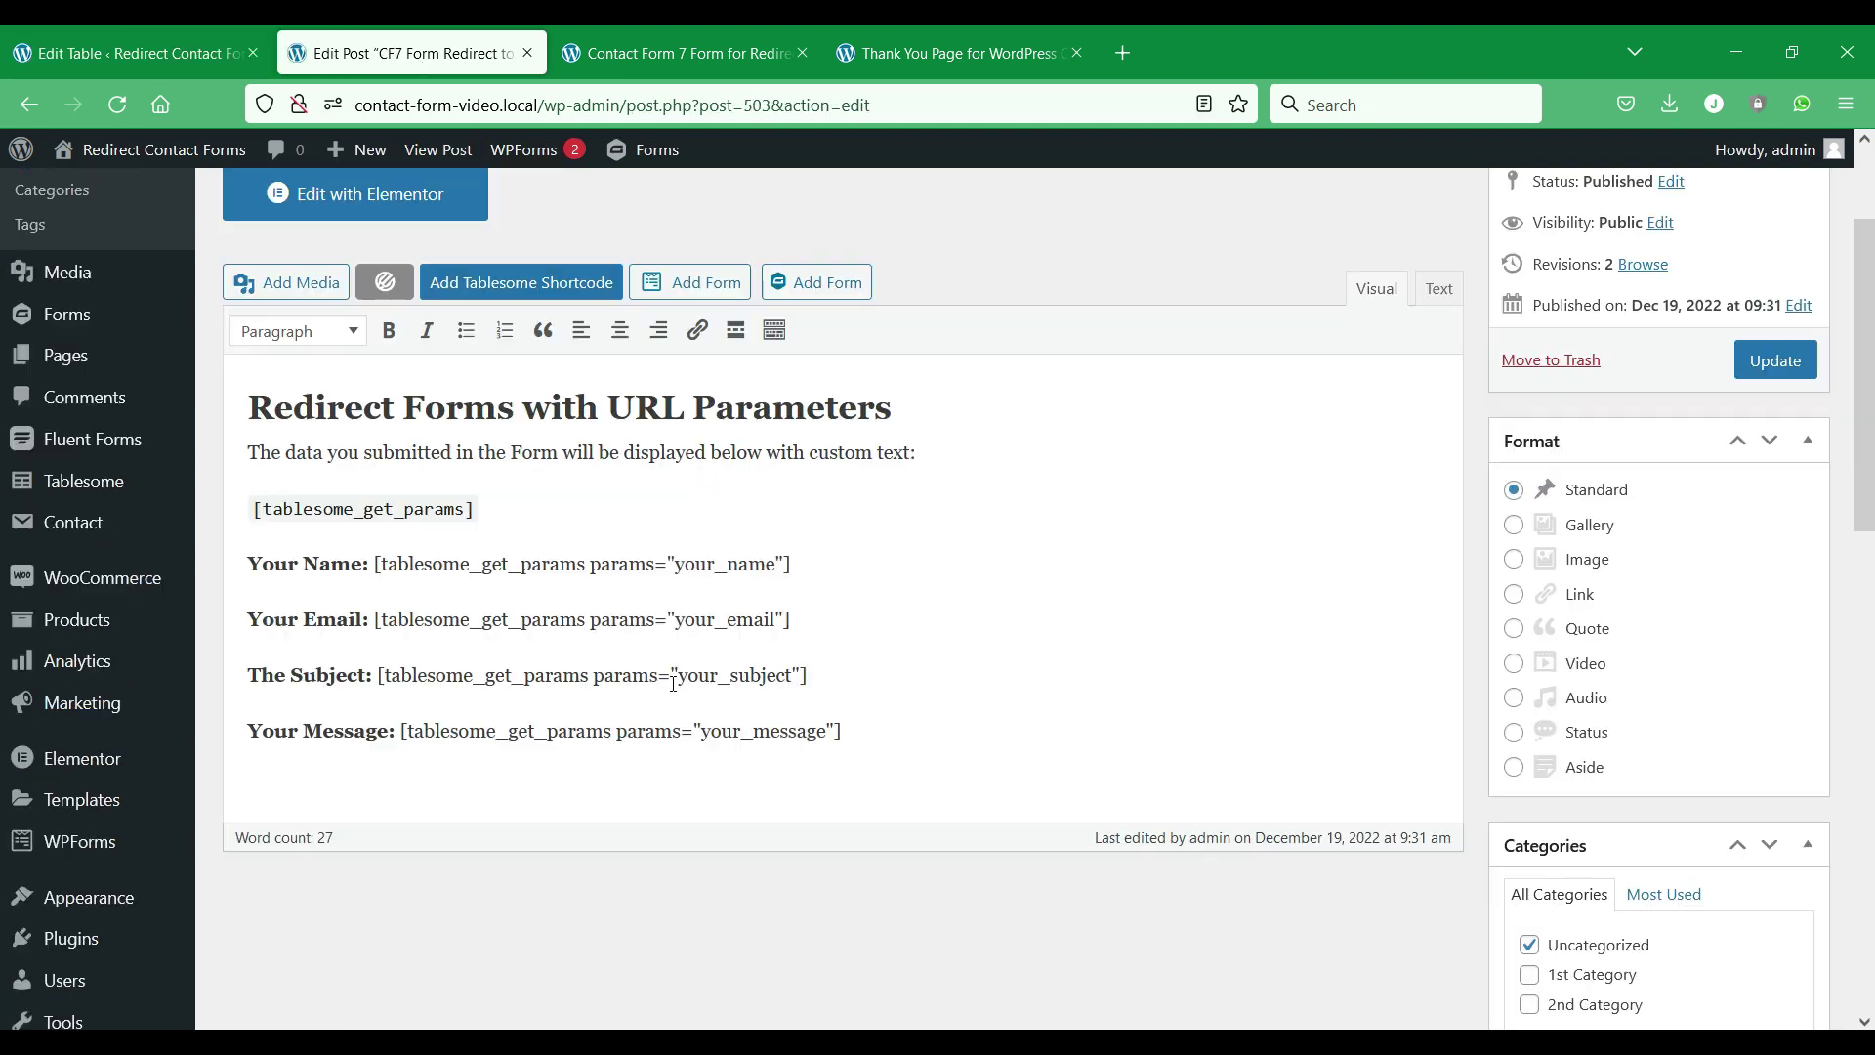
{"action": "left_click_drag", "start_coordinate": [677, 674], "coordinate": [786, 663]}
{"action": "left_click", "coordinate": [941, 634]}
{"action": "left_click", "coordinate": [127, 52]}
{"action": "left_click", "coordinate": [412, 52]}
{"action": "left_click", "coordinate": [725, 606]}
{"action": "scroll", "coordinate": [725, 606], "scroll_direction": "down", "scroll_amount": 2}
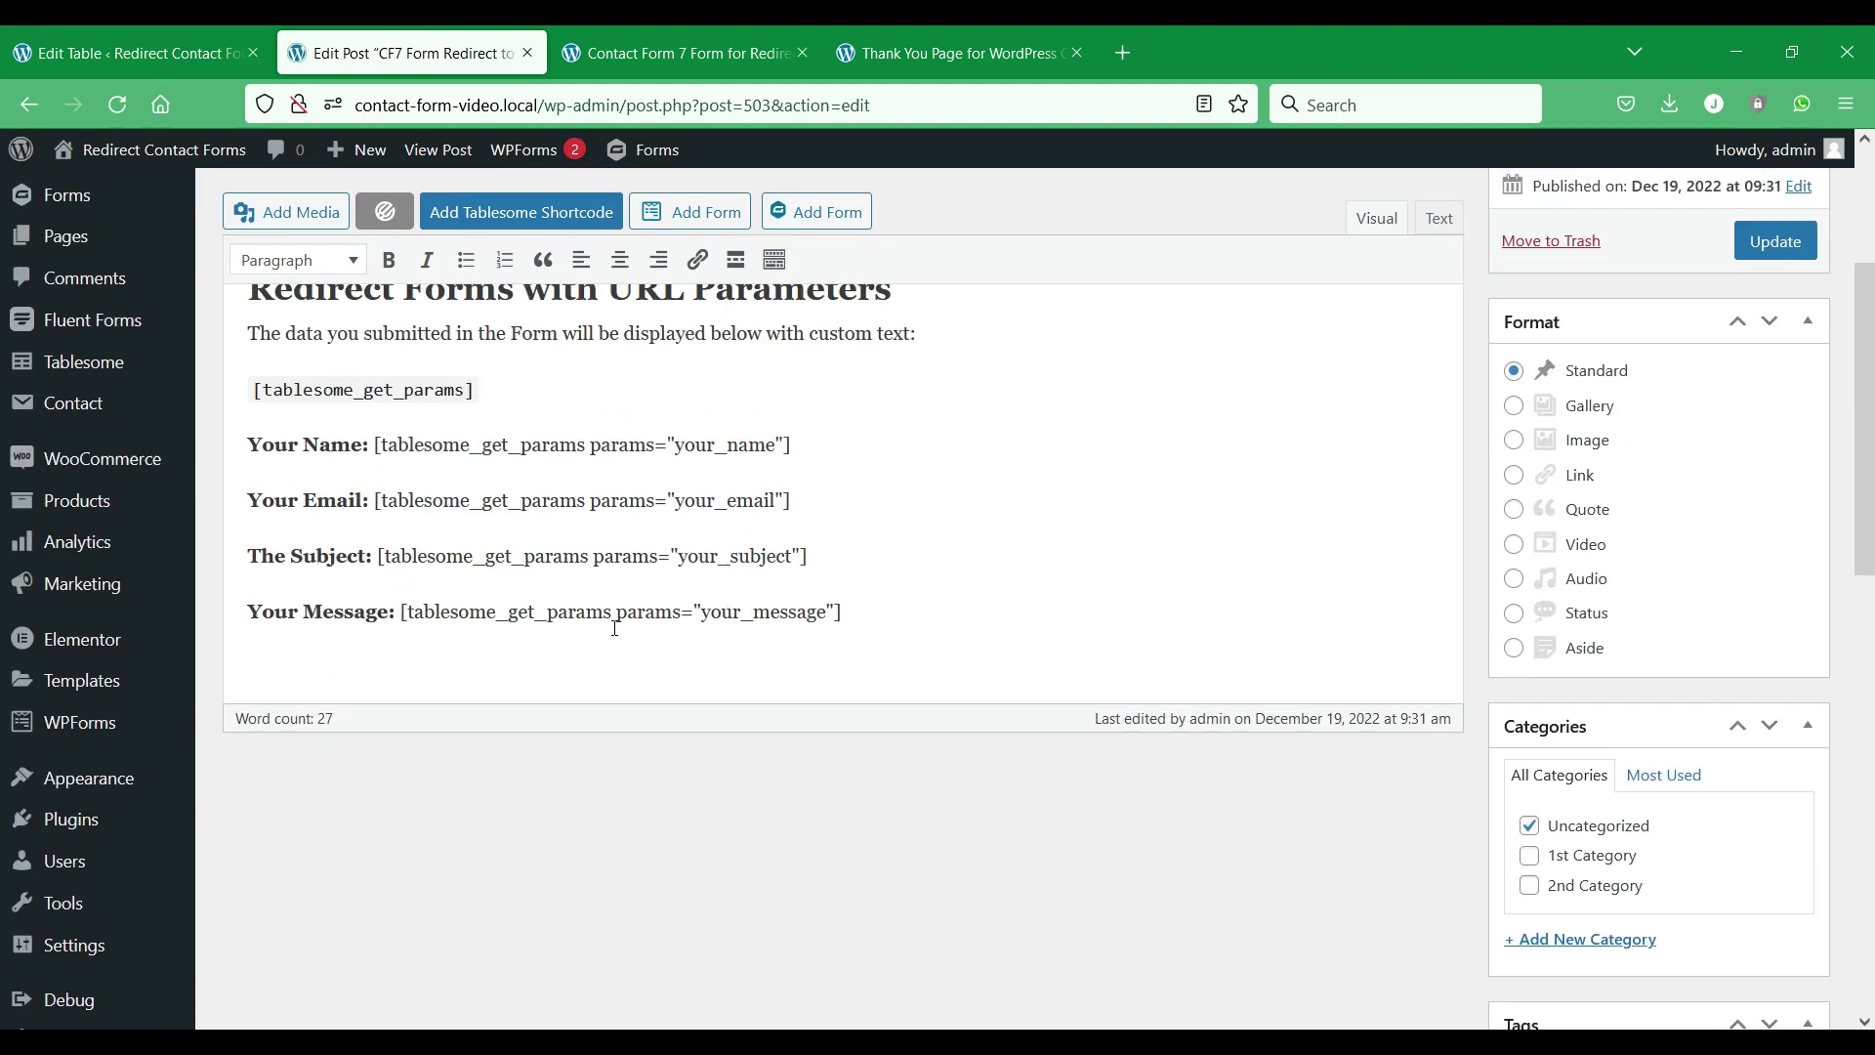
{"action": "scroll", "coordinate": [619, 620], "scroll_direction": "up", "scroll_amount": 4}
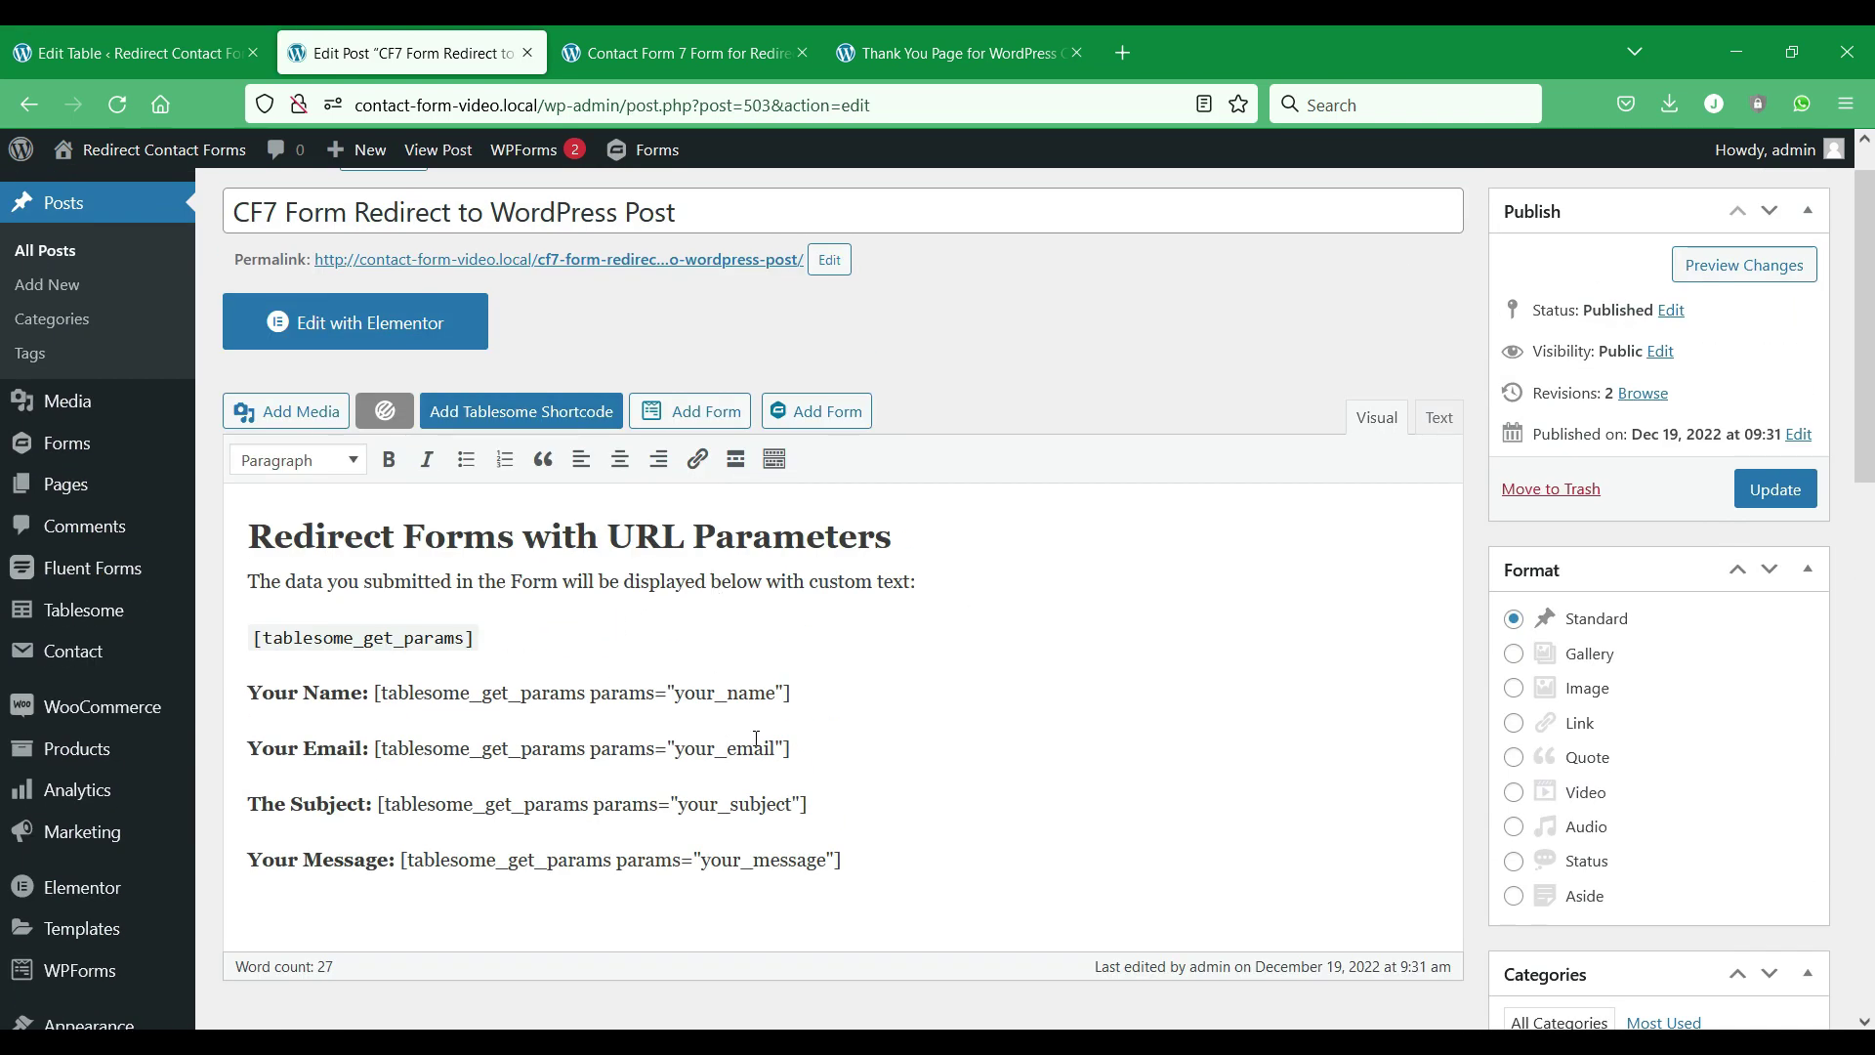
Save the post with the new shortcode line, then update the Tablesome table.
{"action": "left_click", "coordinate": [1775, 490]}
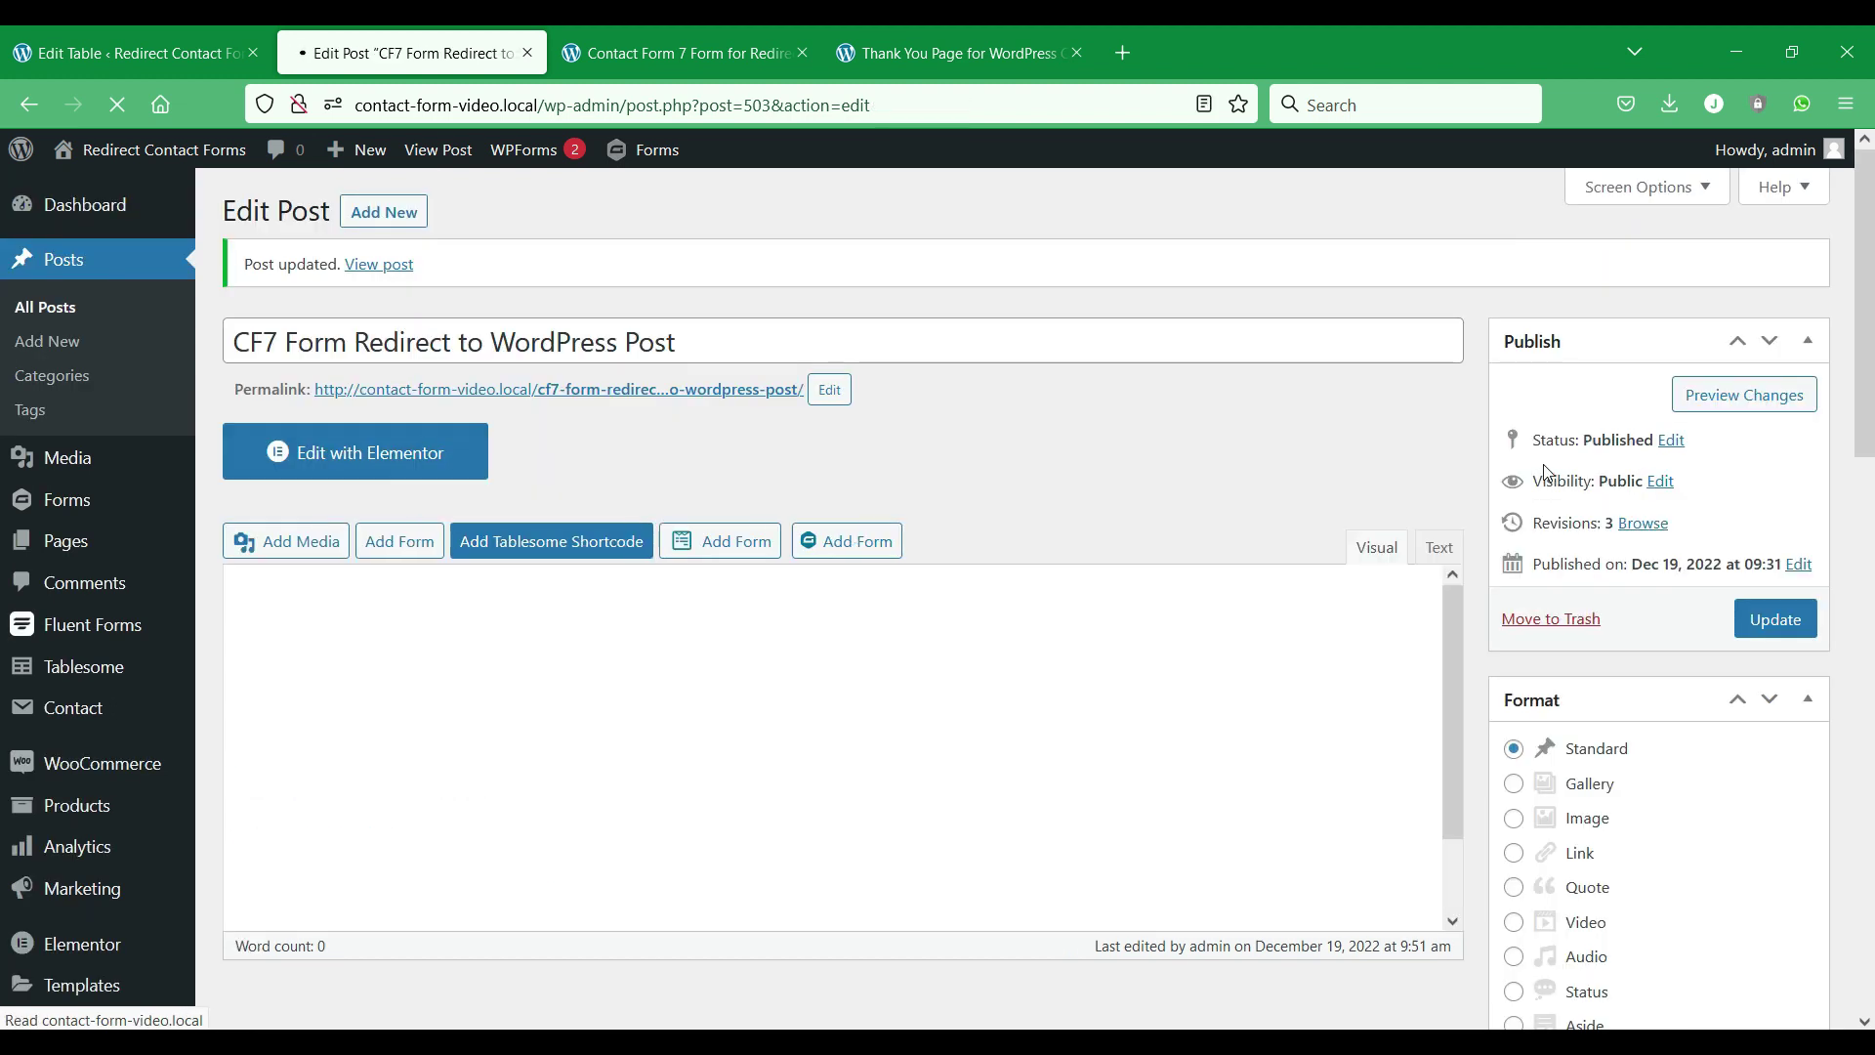
{"action": "left_click", "coordinate": [137, 53]}
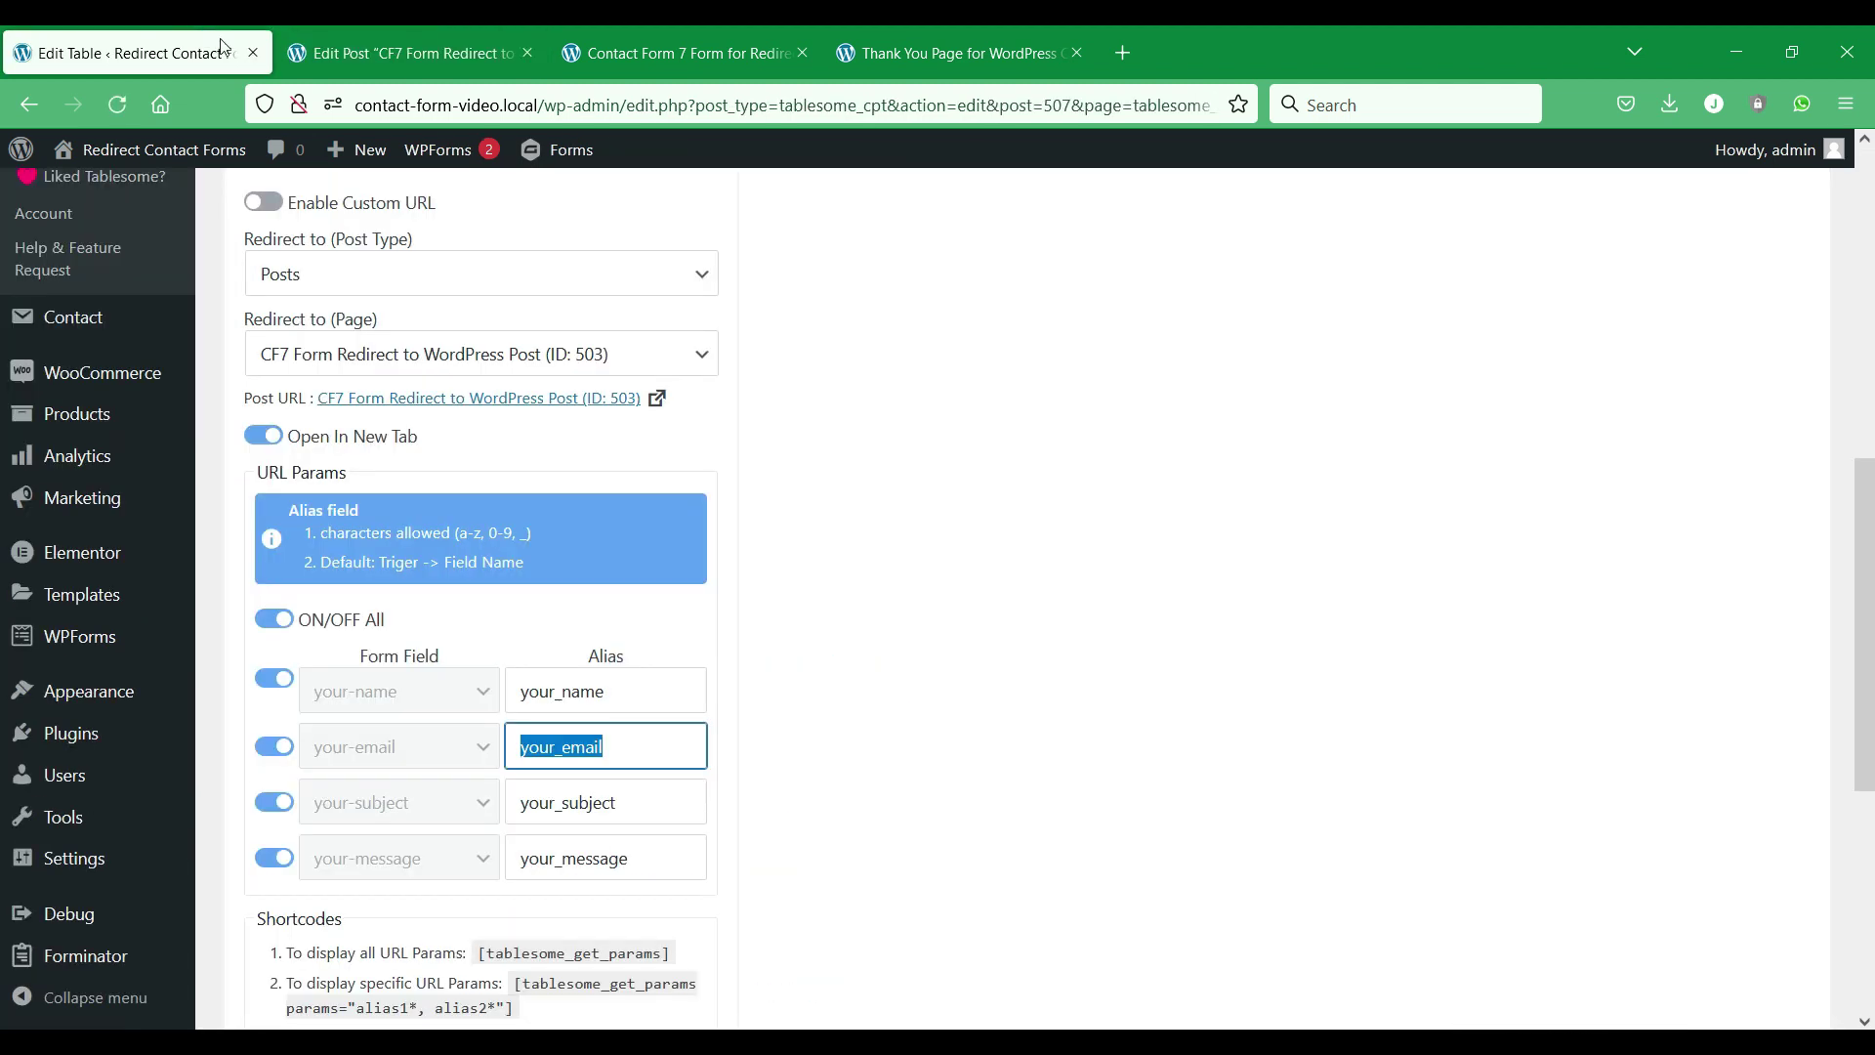
{"action": "left_click", "coordinate": [302, 690]}
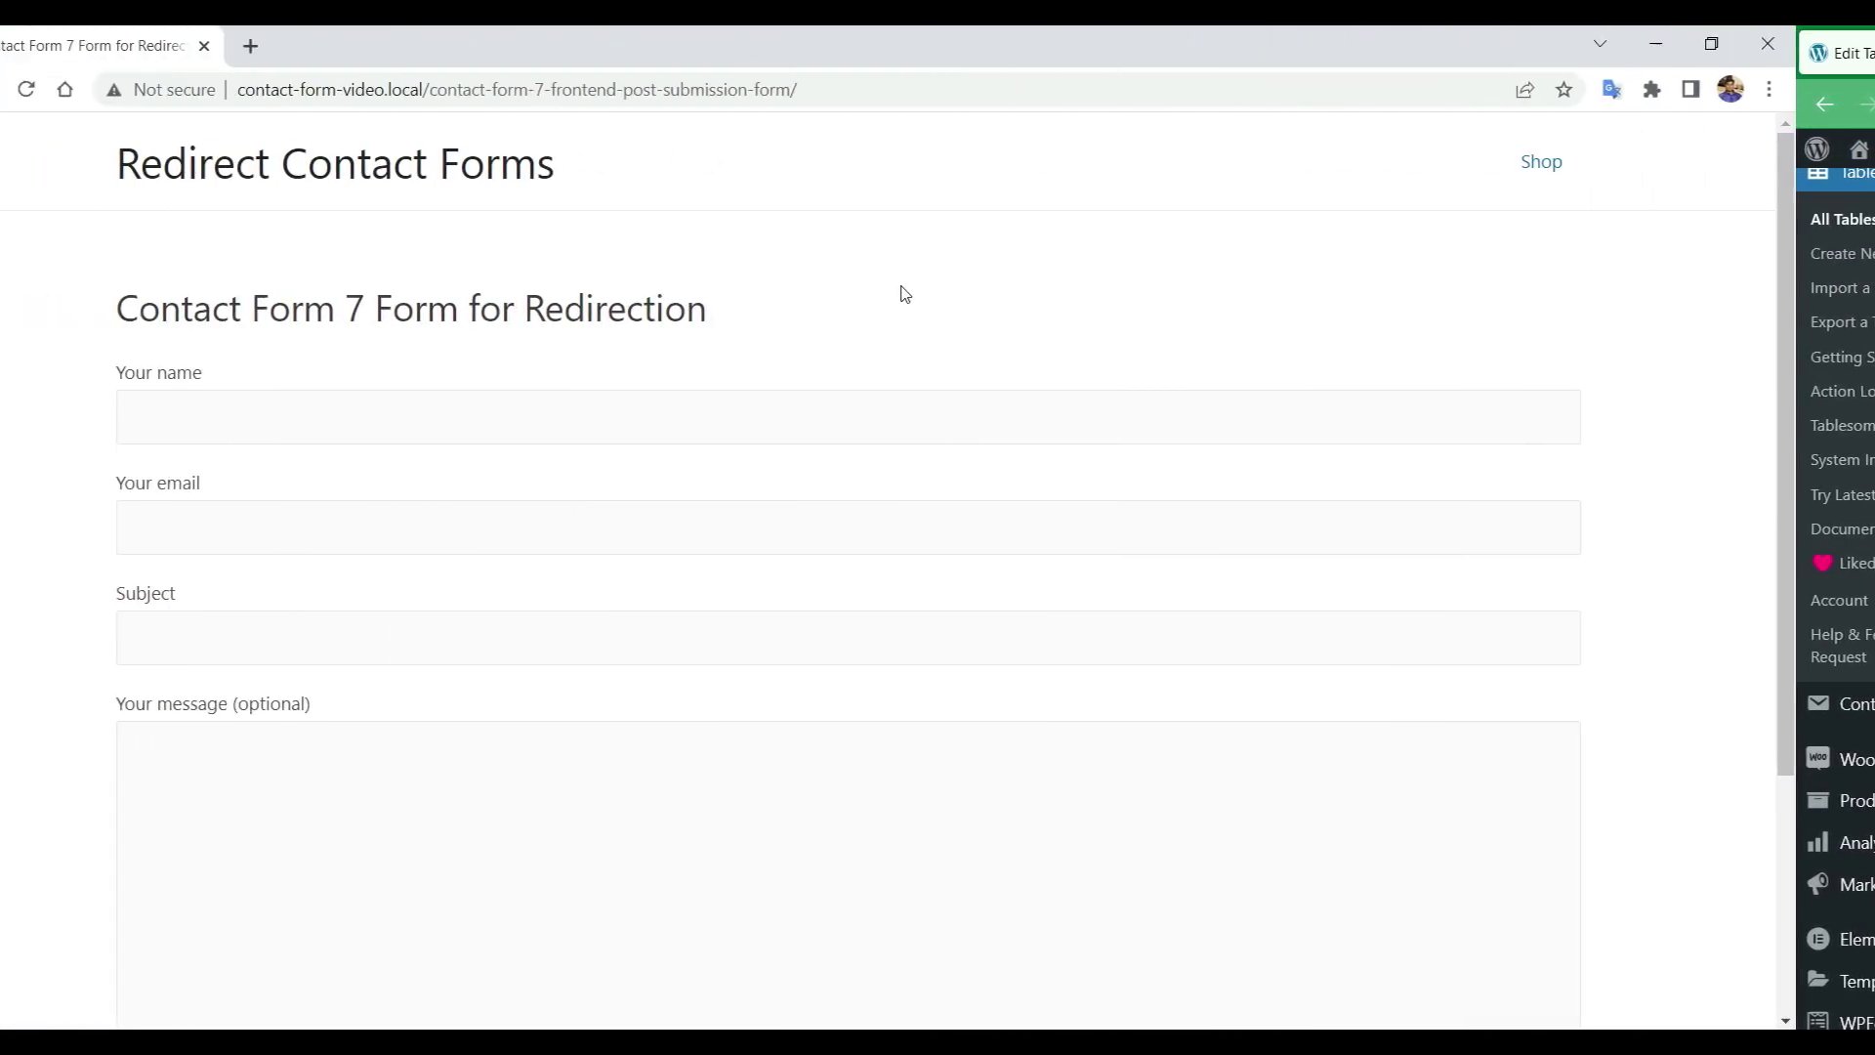
Fill the CF7 form with a name, an email address, subject 'Hello' and message 'I'm great'.
{"action": "left_click", "coordinate": [798, 416]}
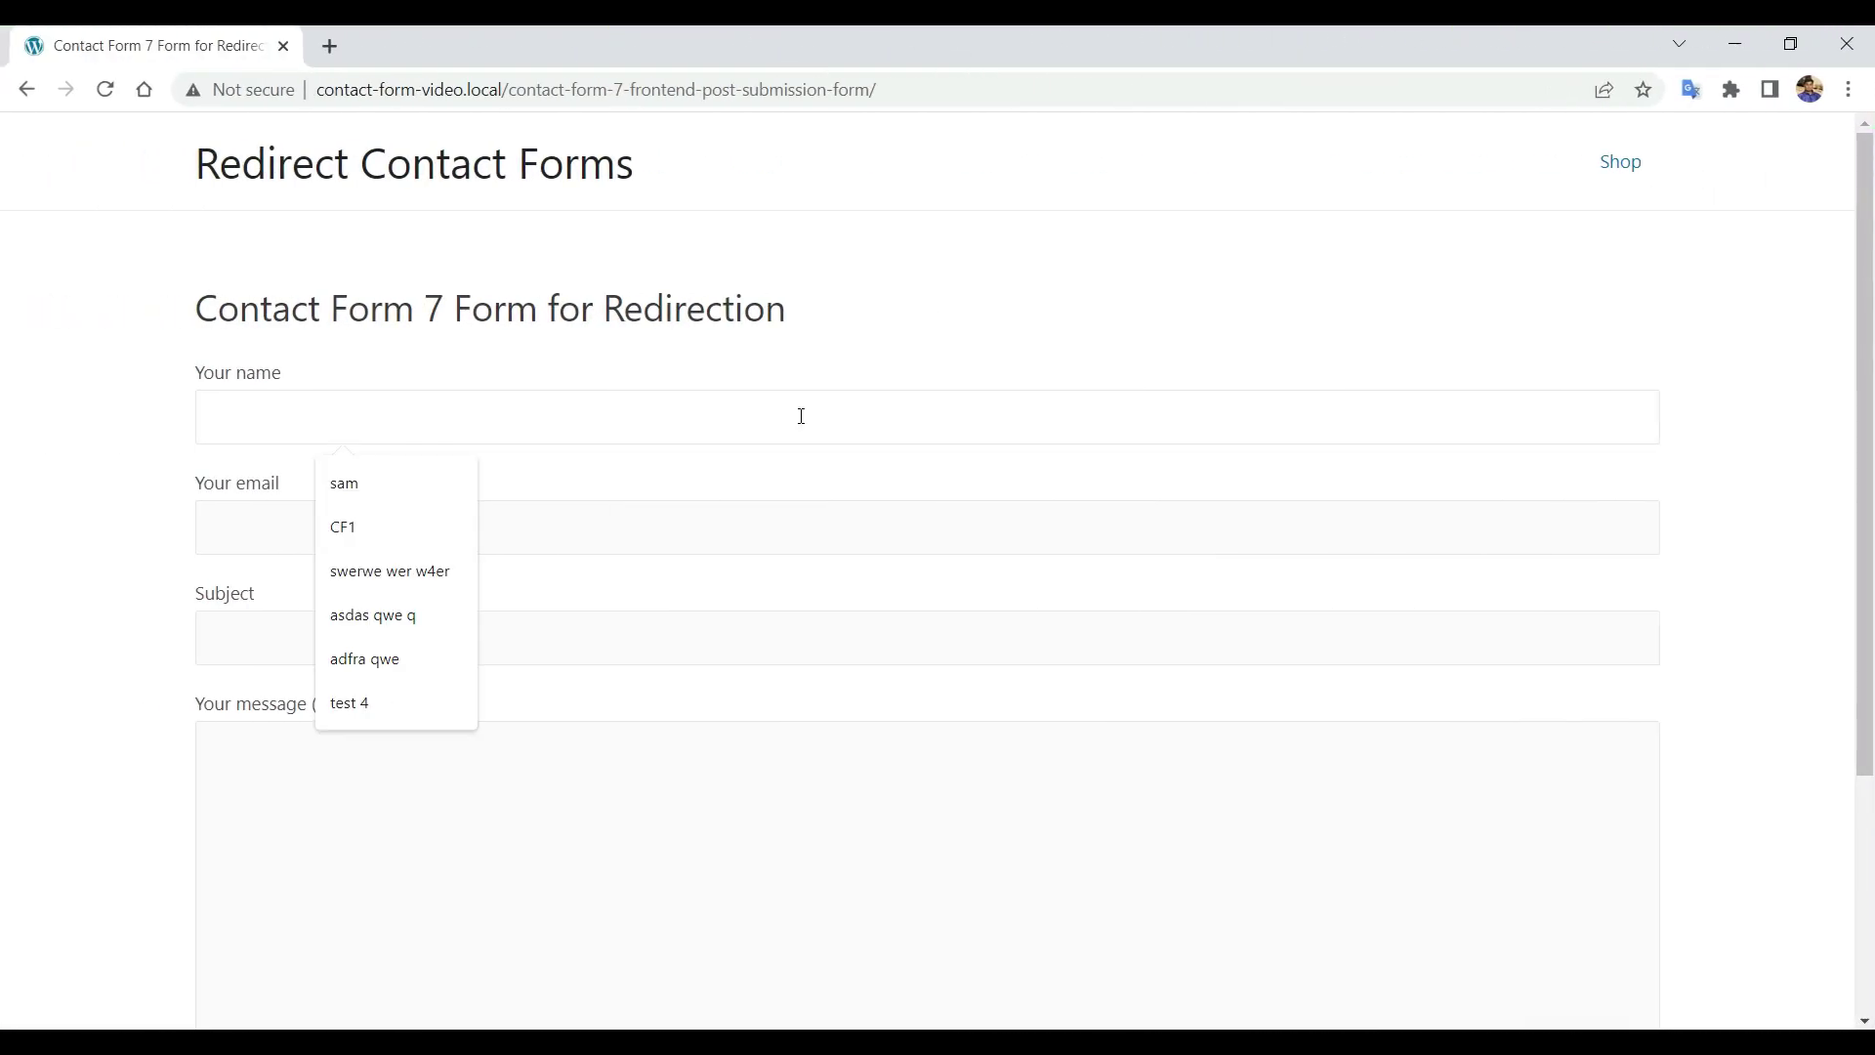
{"action": "type", "text": "Johnny Bravo"}
{"action": "key", "text": "Tab"}
{"action": "key", "text": "Tab"}
{"action": "type", "text": "Hello"}
{"action": "key", "text": "Tab"}
{"action": "scroll", "coordinate": [581, 780], "scroll_direction": "down", "scroll_amount": 1}
{"action": "type", "text": "I'm great"}
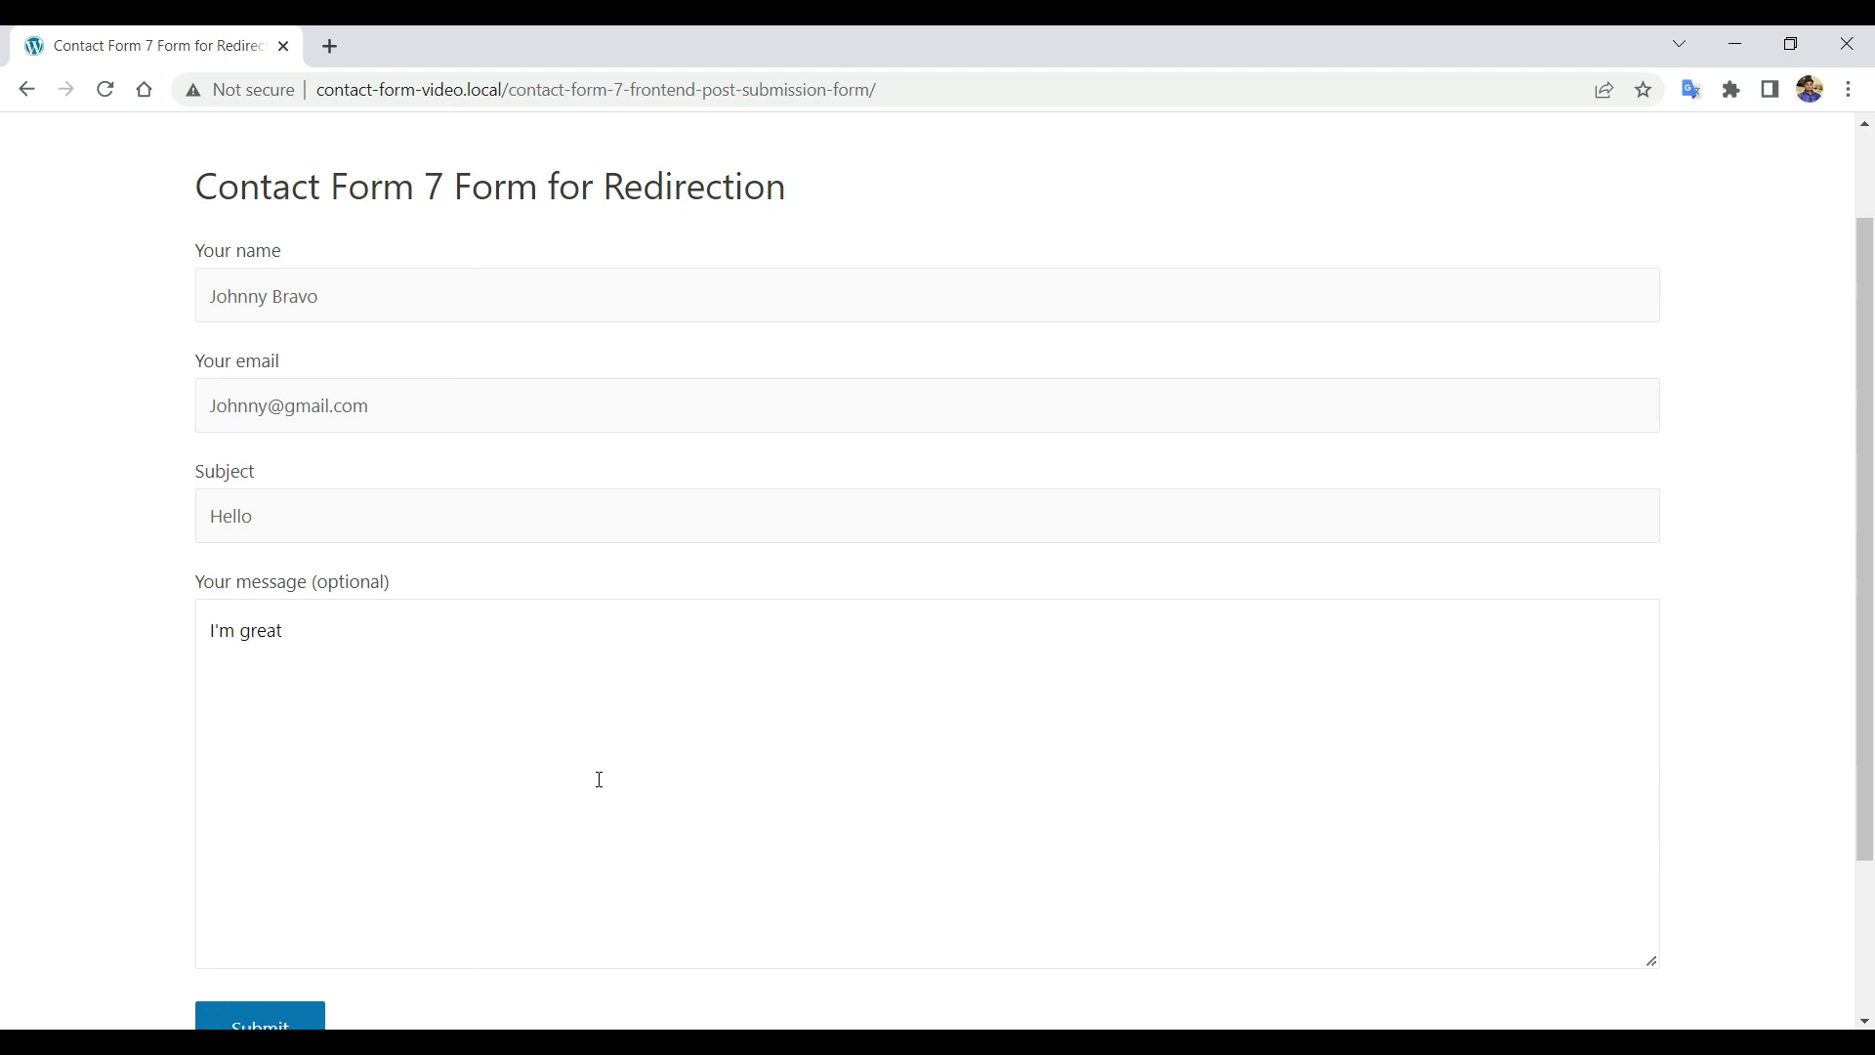
Submit the form and scroll the CF7 Form Redirect post showing the submitted values.
{"action": "scroll", "coordinate": [625, 786], "scroll_direction": "down", "scroll_amount": 2}
{"action": "left_click", "coordinate": [282, 826]}
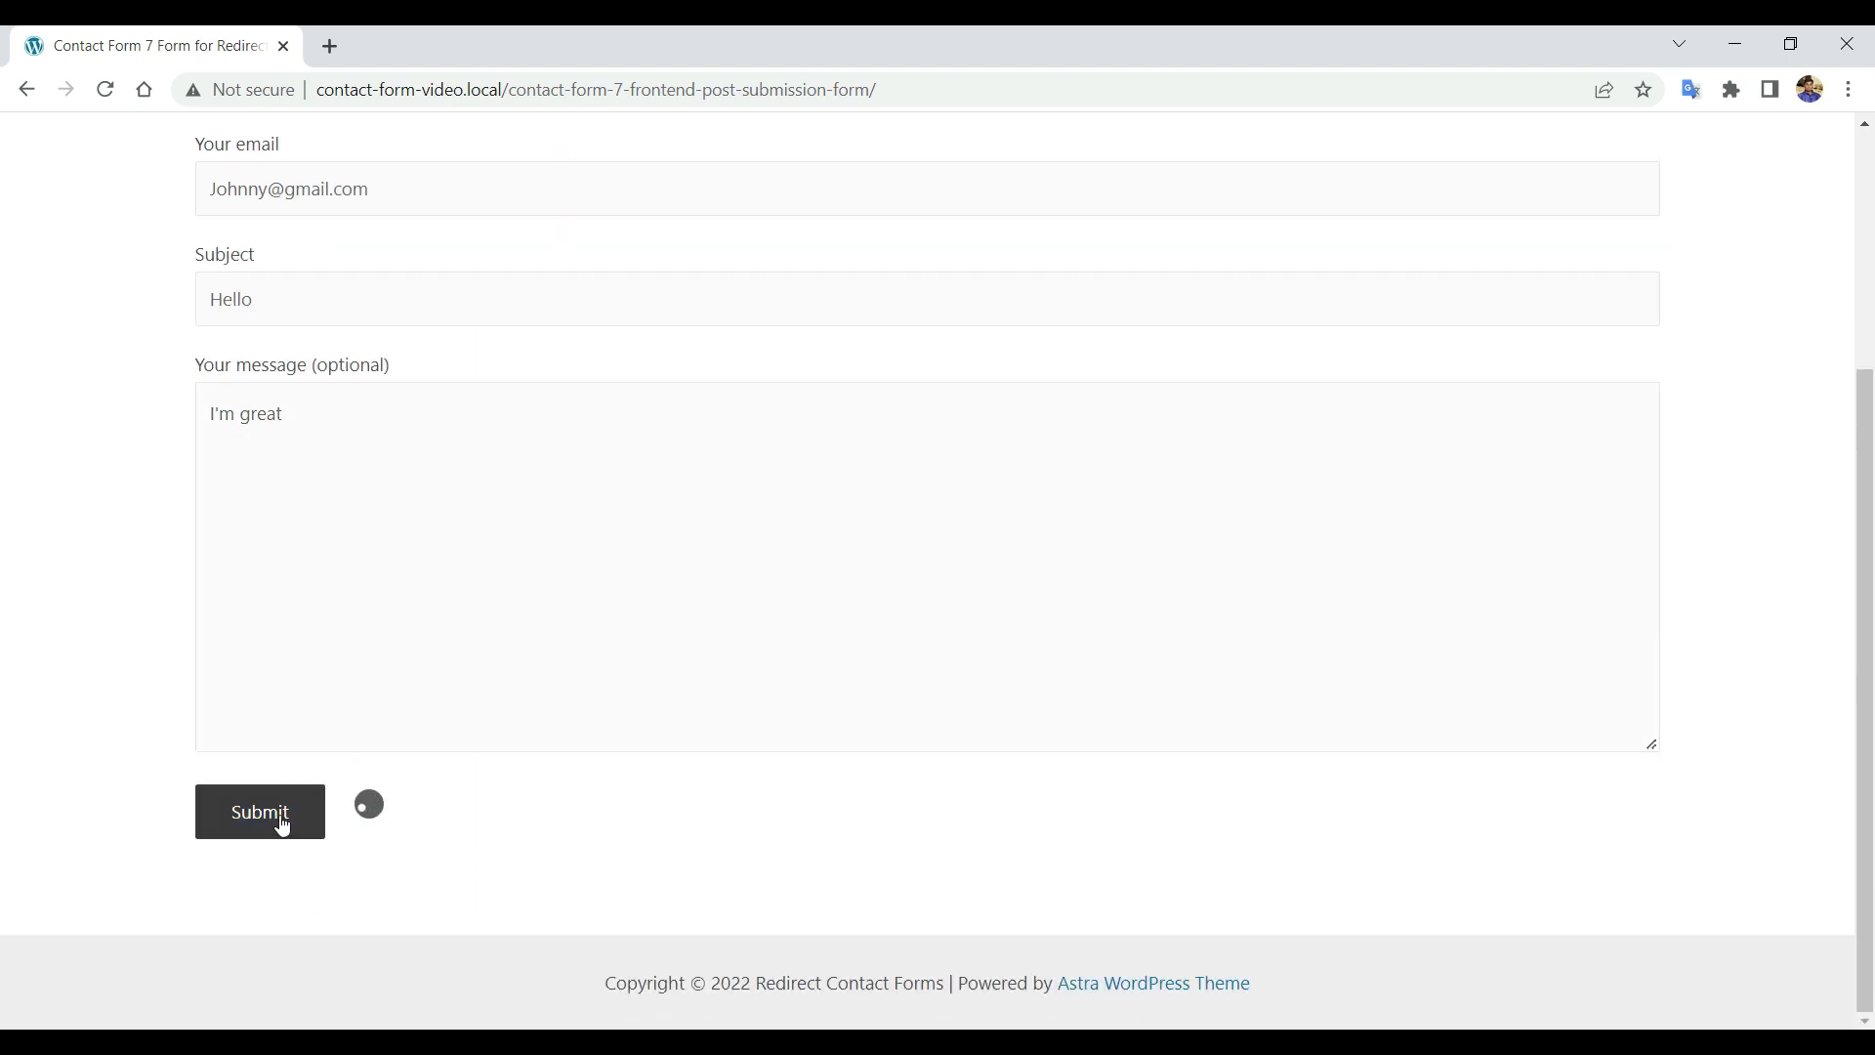
{"action": "scroll", "coordinate": [282, 825], "scroll_direction": "up", "scroll_amount": 2}
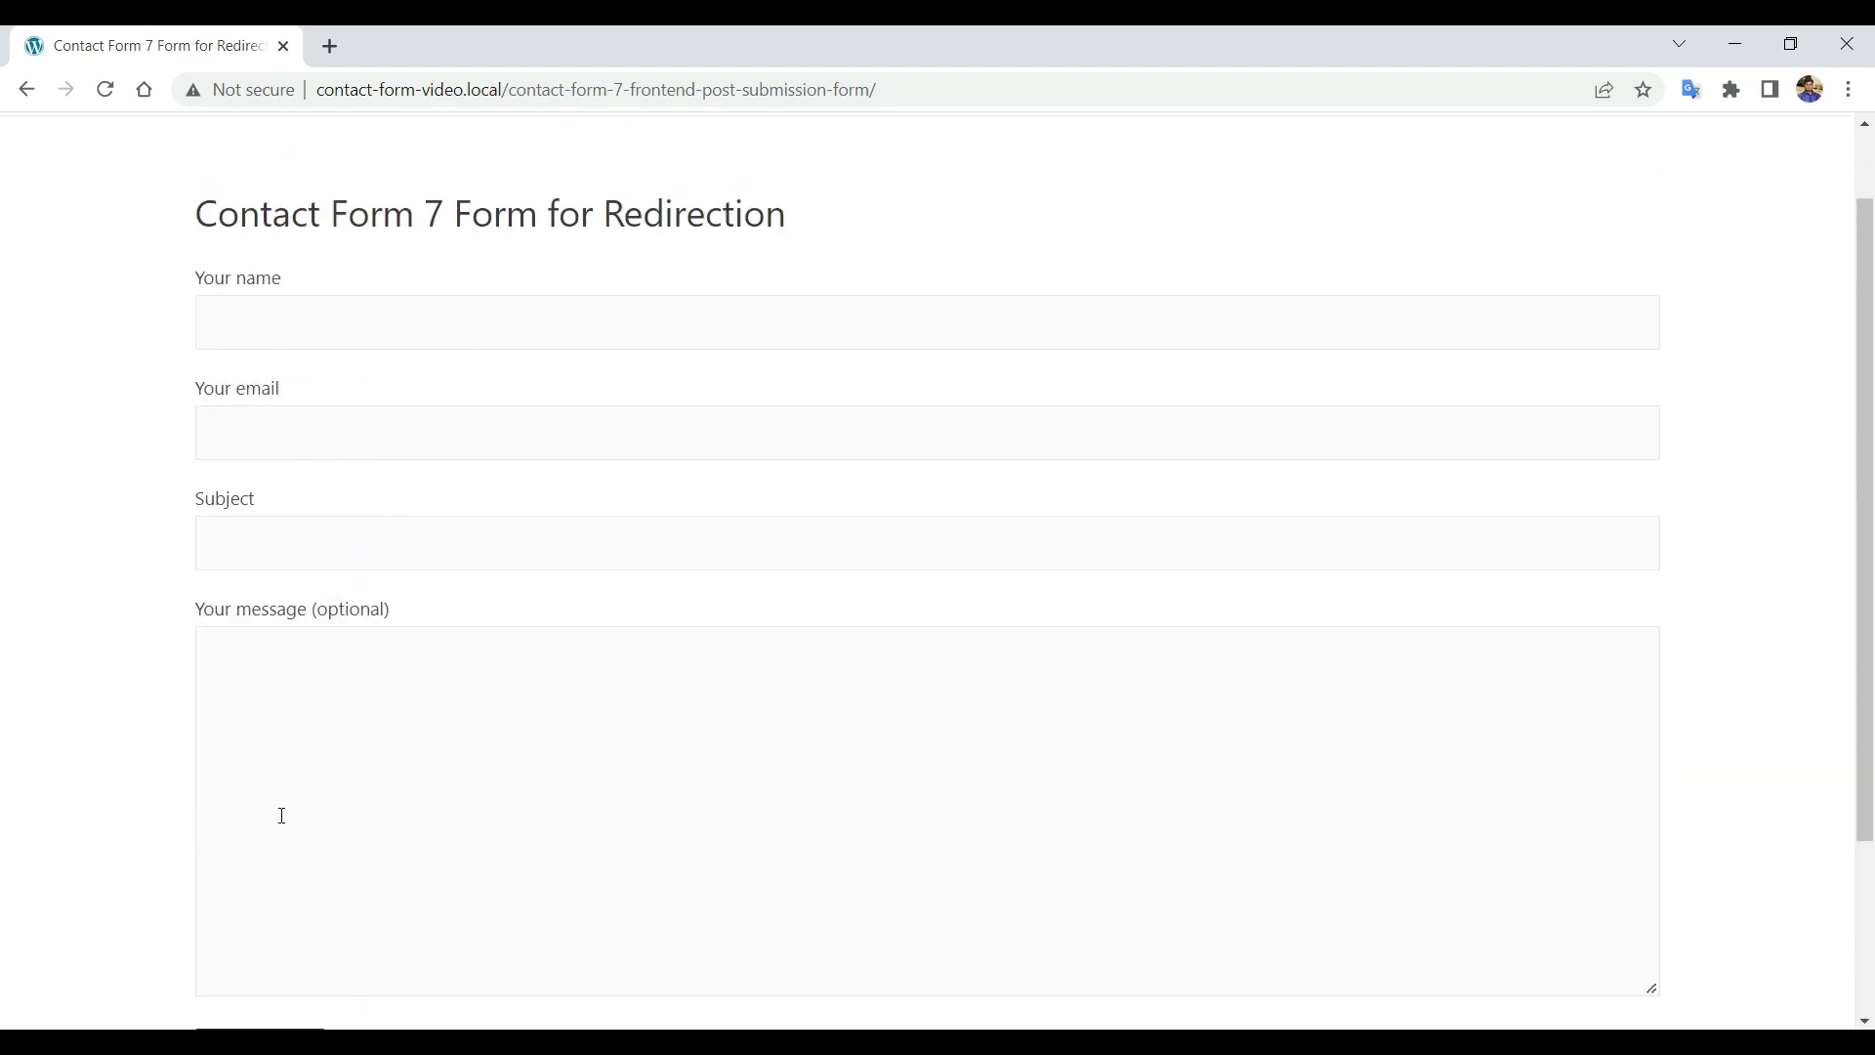
{"action": "scroll", "coordinate": [281, 819], "scroll_direction": "down", "scroll_amount": 1}
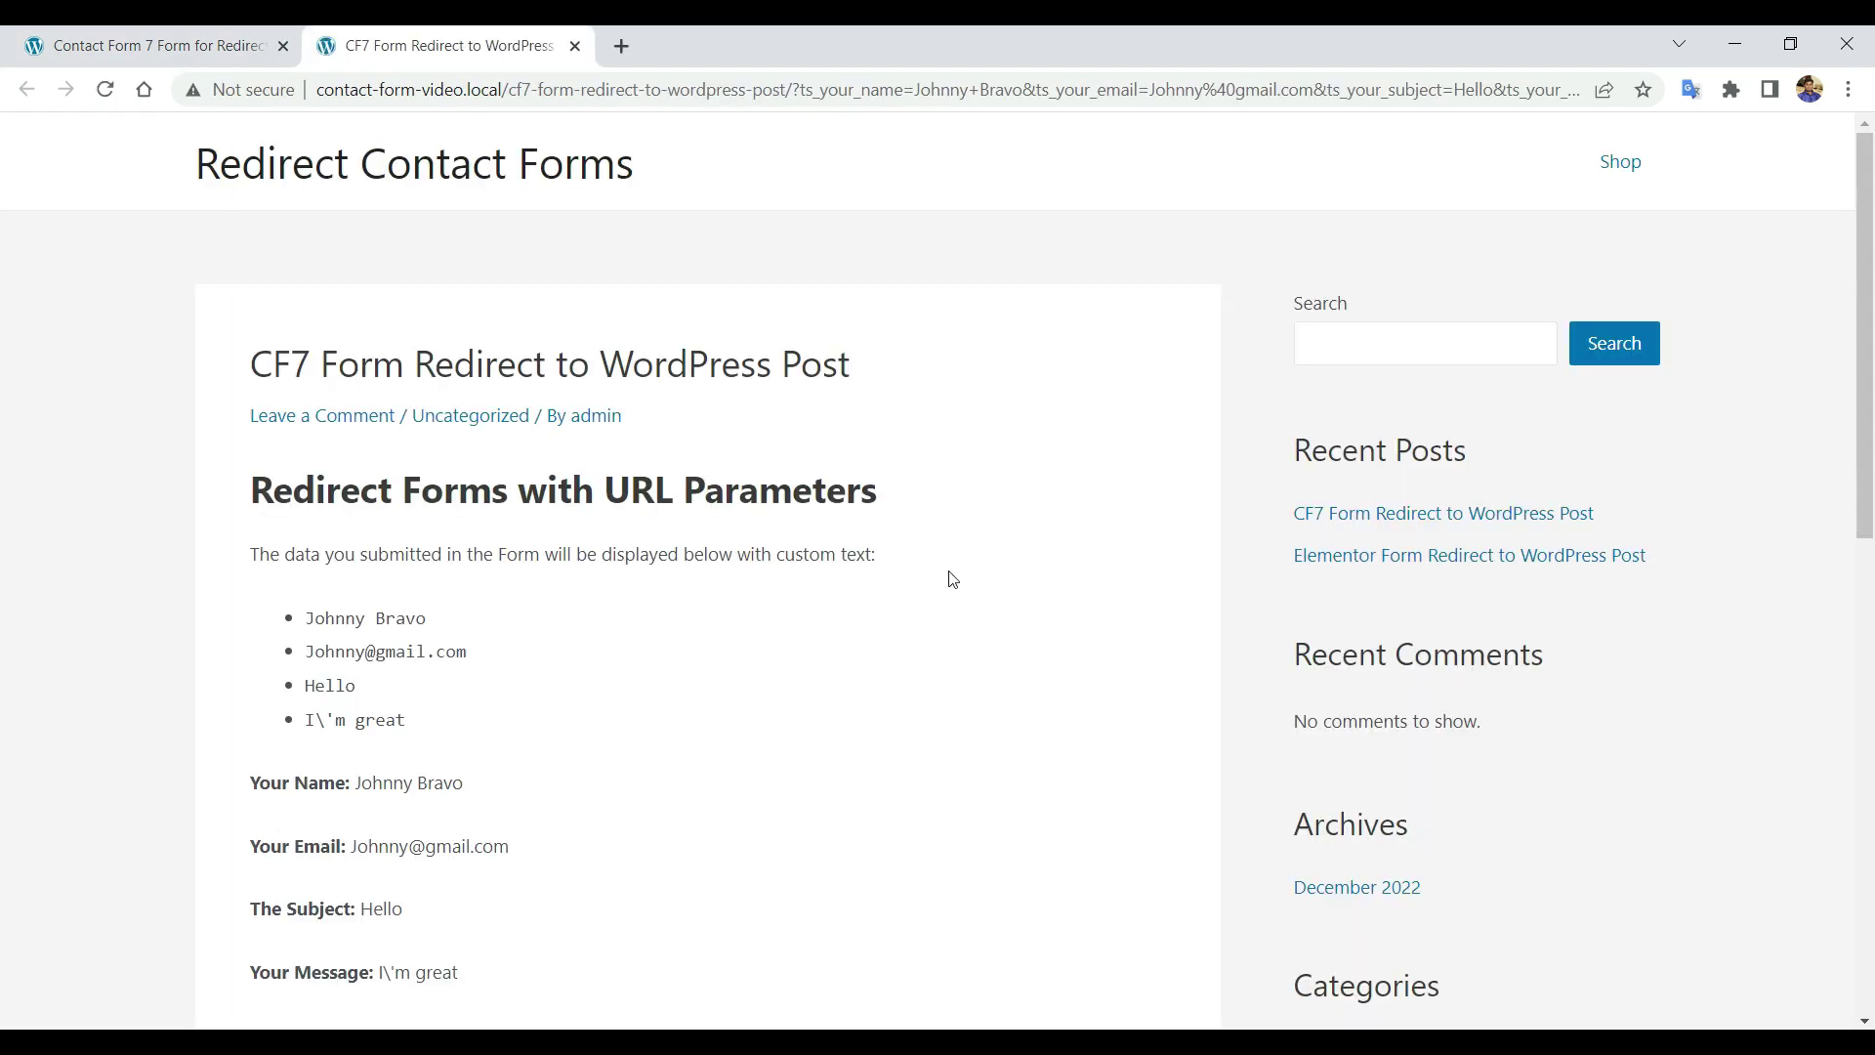
{"action": "scroll", "coordinate": [202, 398], "scroll_direction": "down", "scroll_amount": 1}
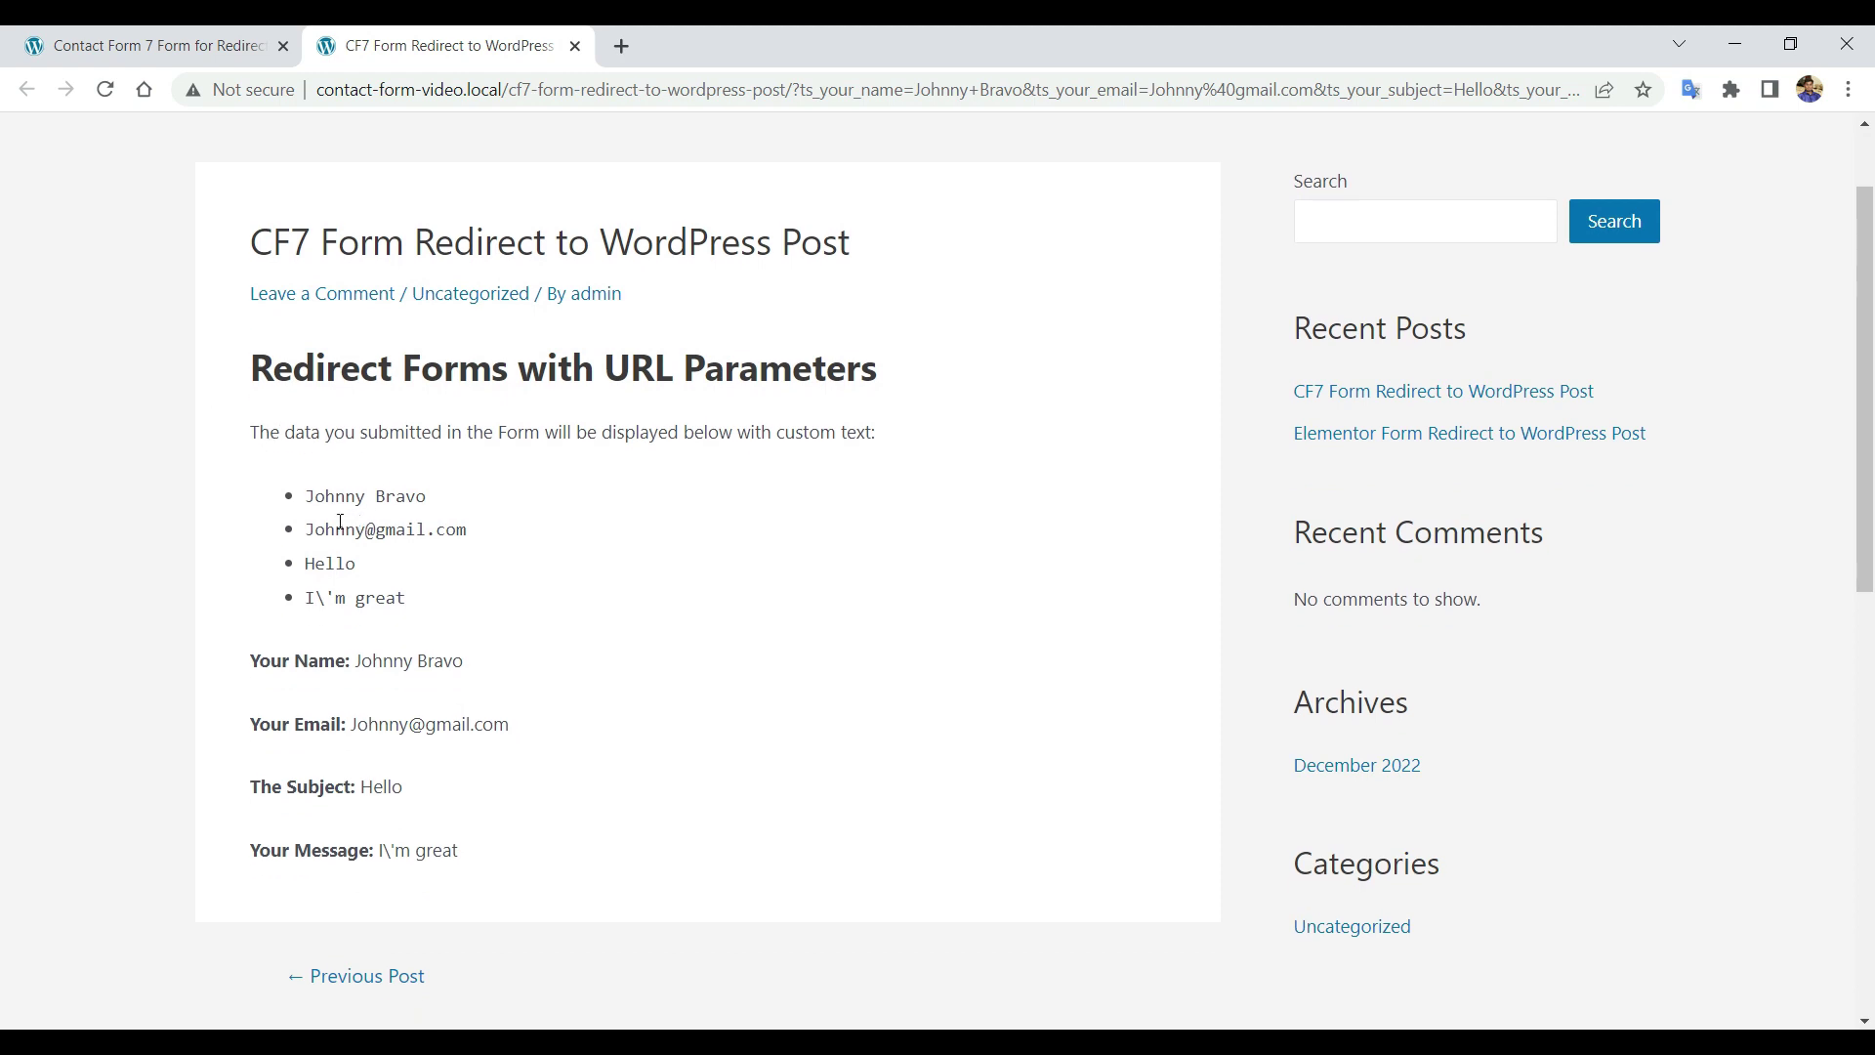
{"action": "scroll", "coordinate": [340, 522], "scroll_direction": "down", "scroll_amount": 1}
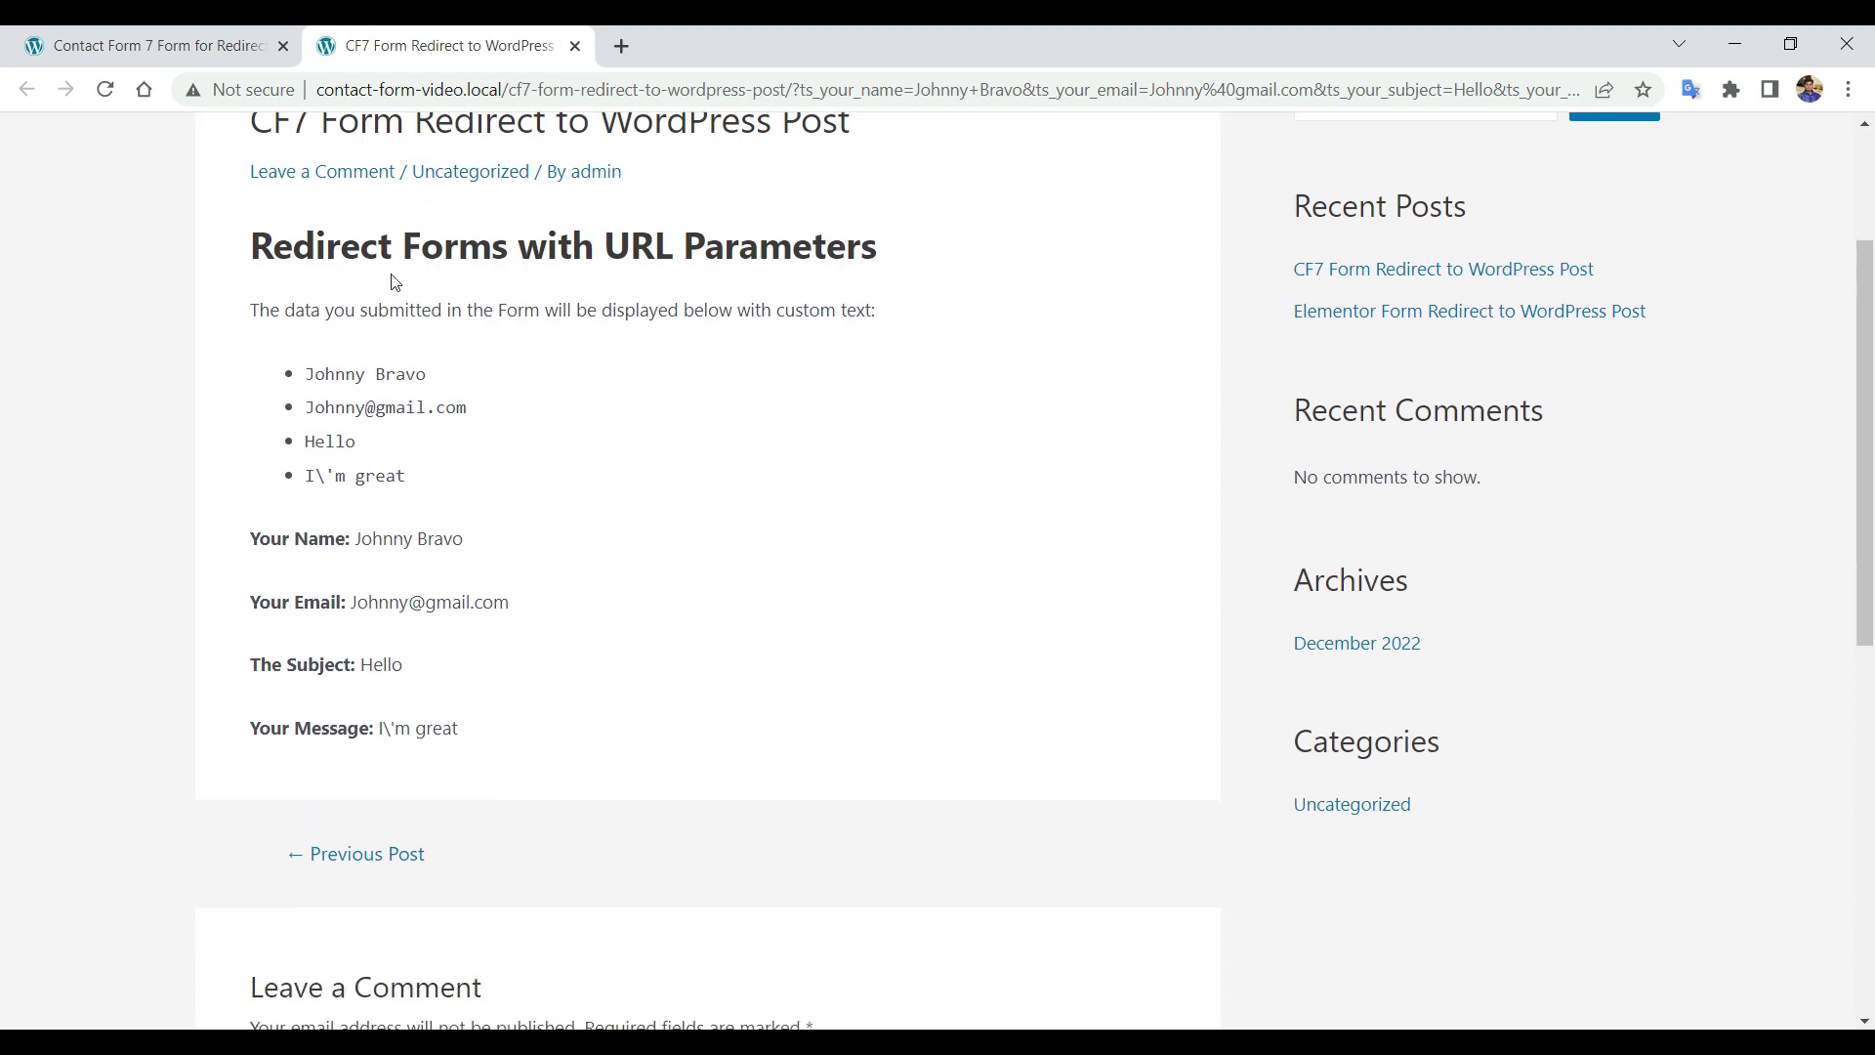
{"action": "scroll", "coordinate": [358, 528], "scroll_direction": "up", "scroll_amount": 2}
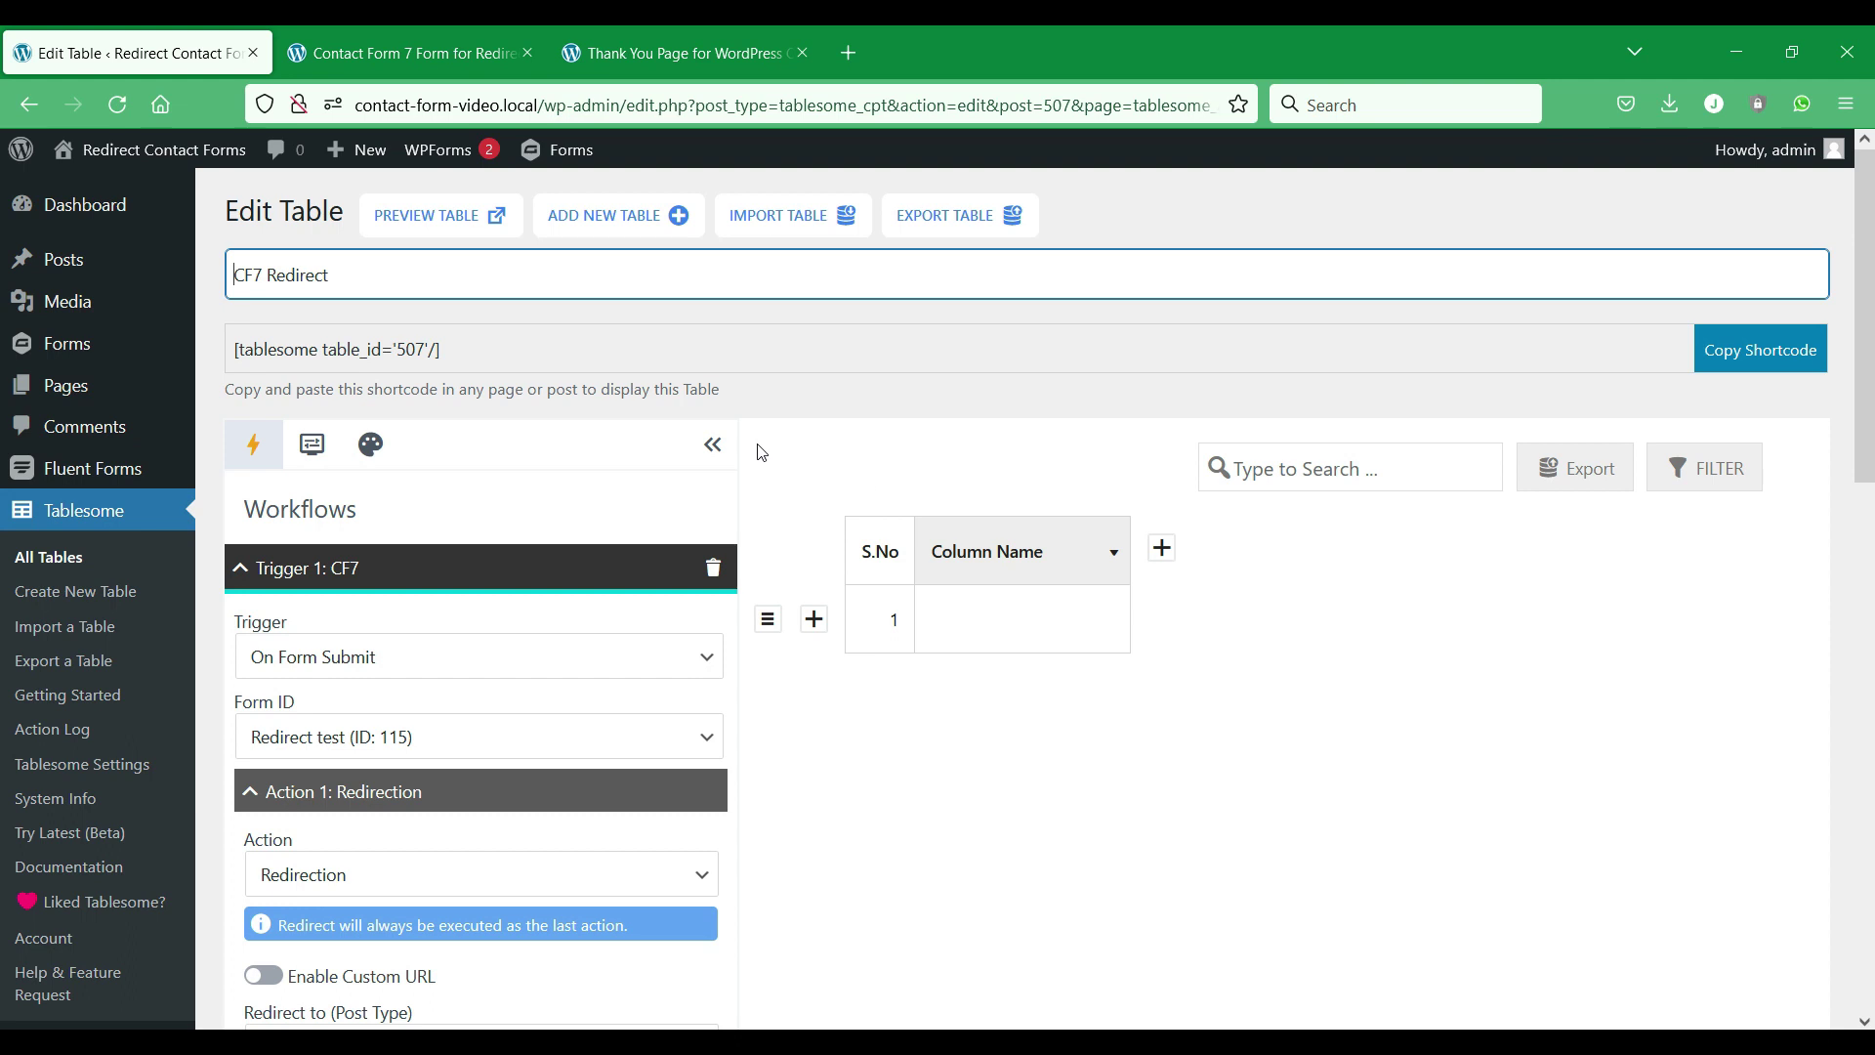
Point the redirect at the Products item DNK Black Shoes (ID: 498) and update the table.
{"action": "scroll", "coordinate": [659, 427], "scroll_direction": "down", "scroll_amount": 5}
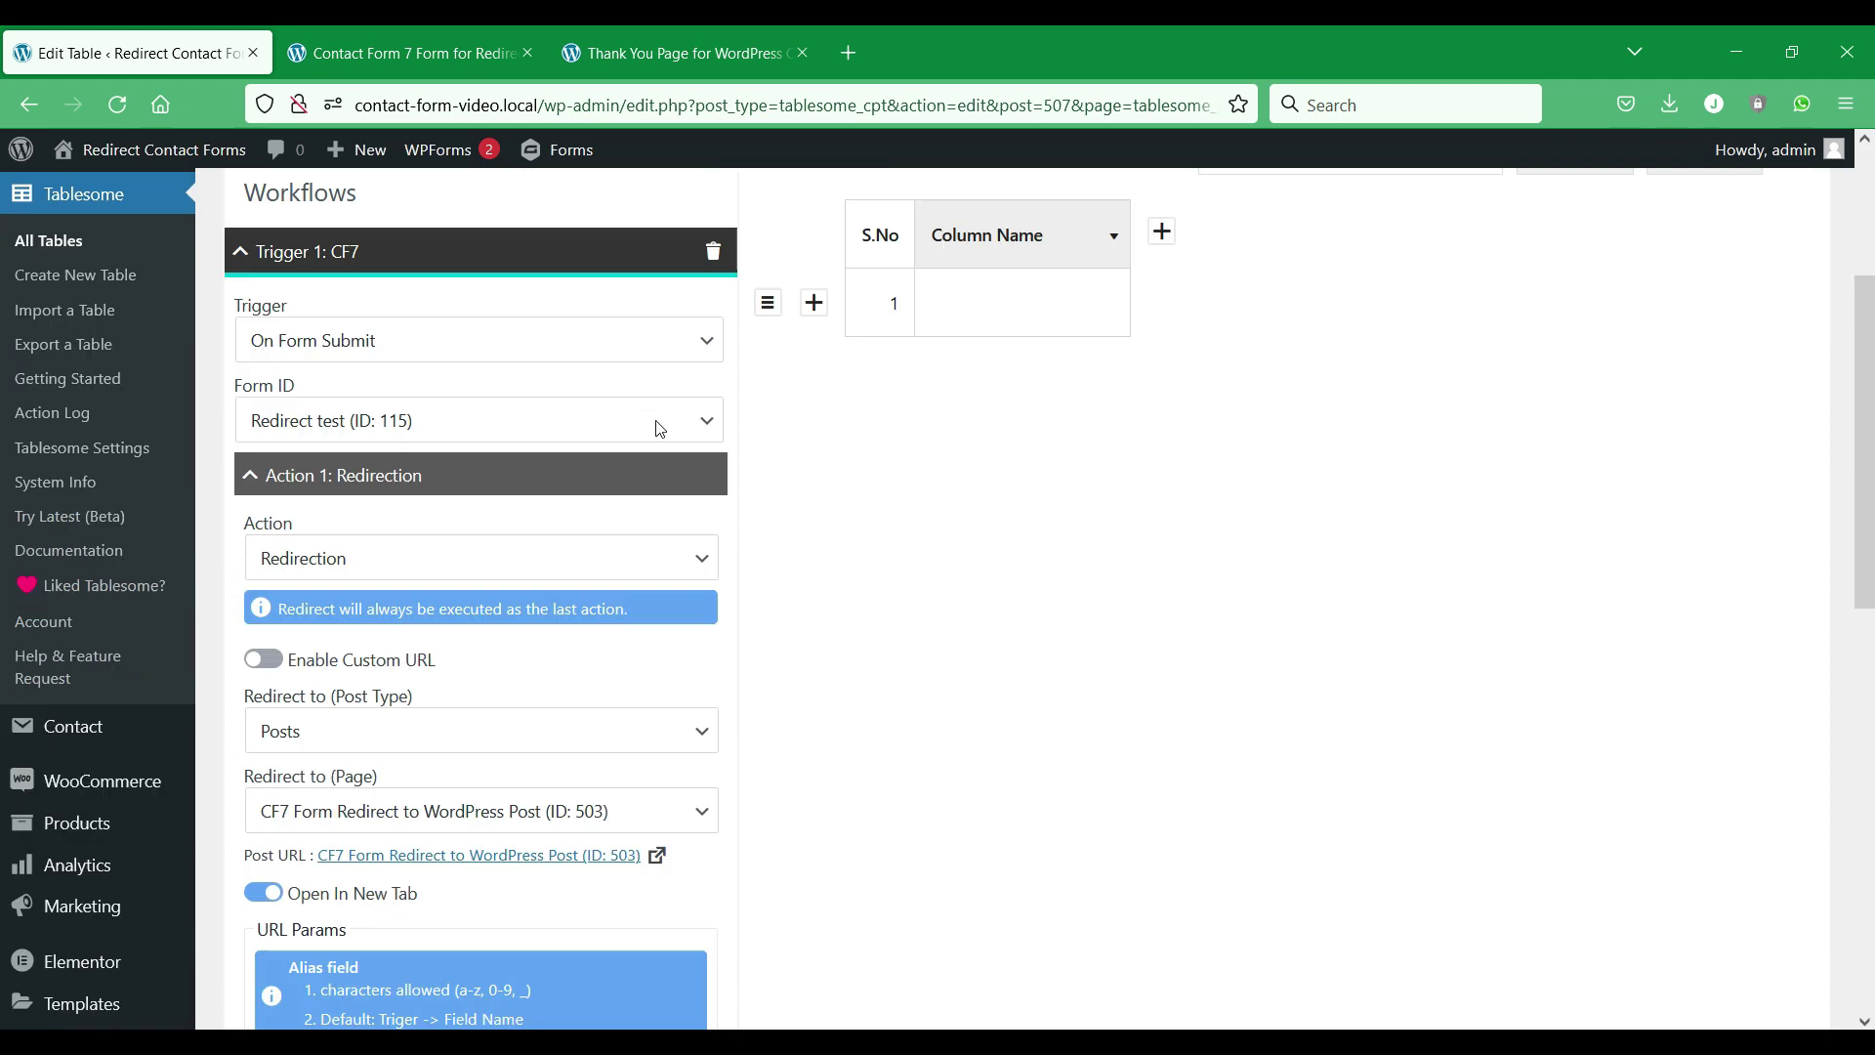
{"action": "left_click", "coordinate": [699, 406]}
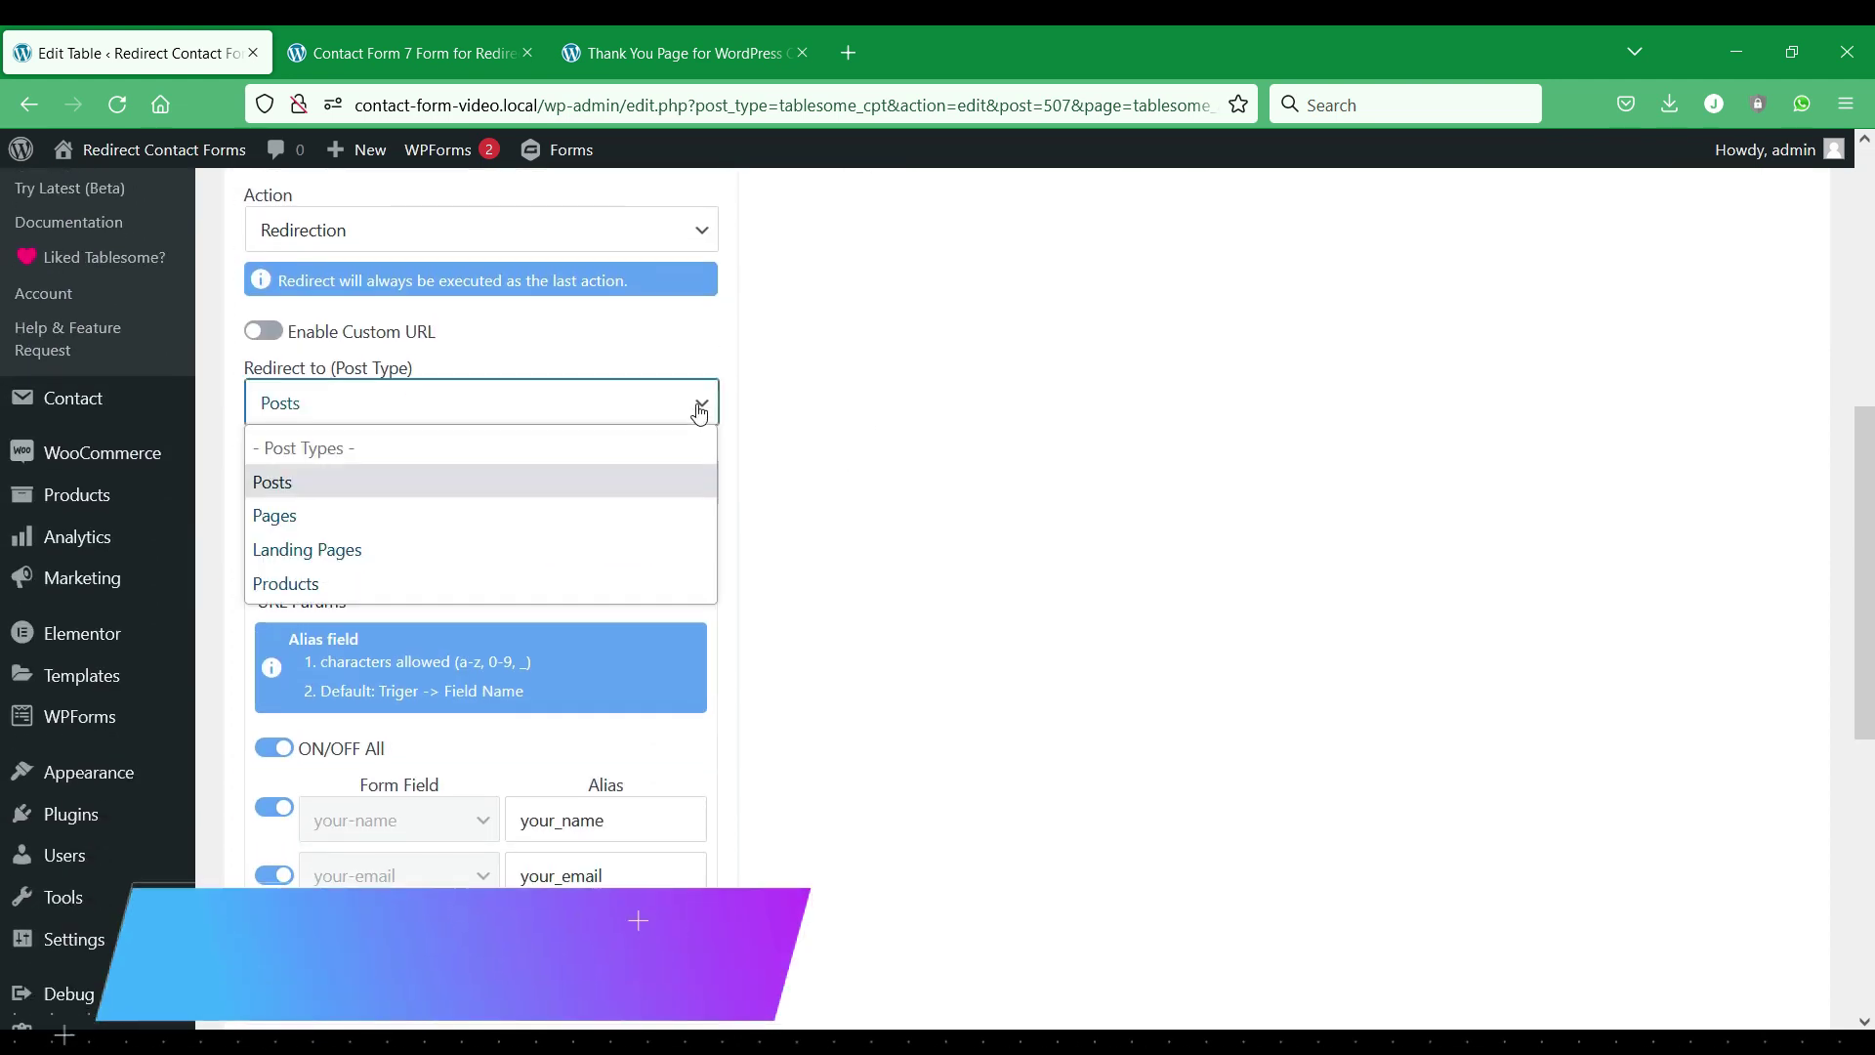
{"action": "left_click", "coordinate": [501, 588]}
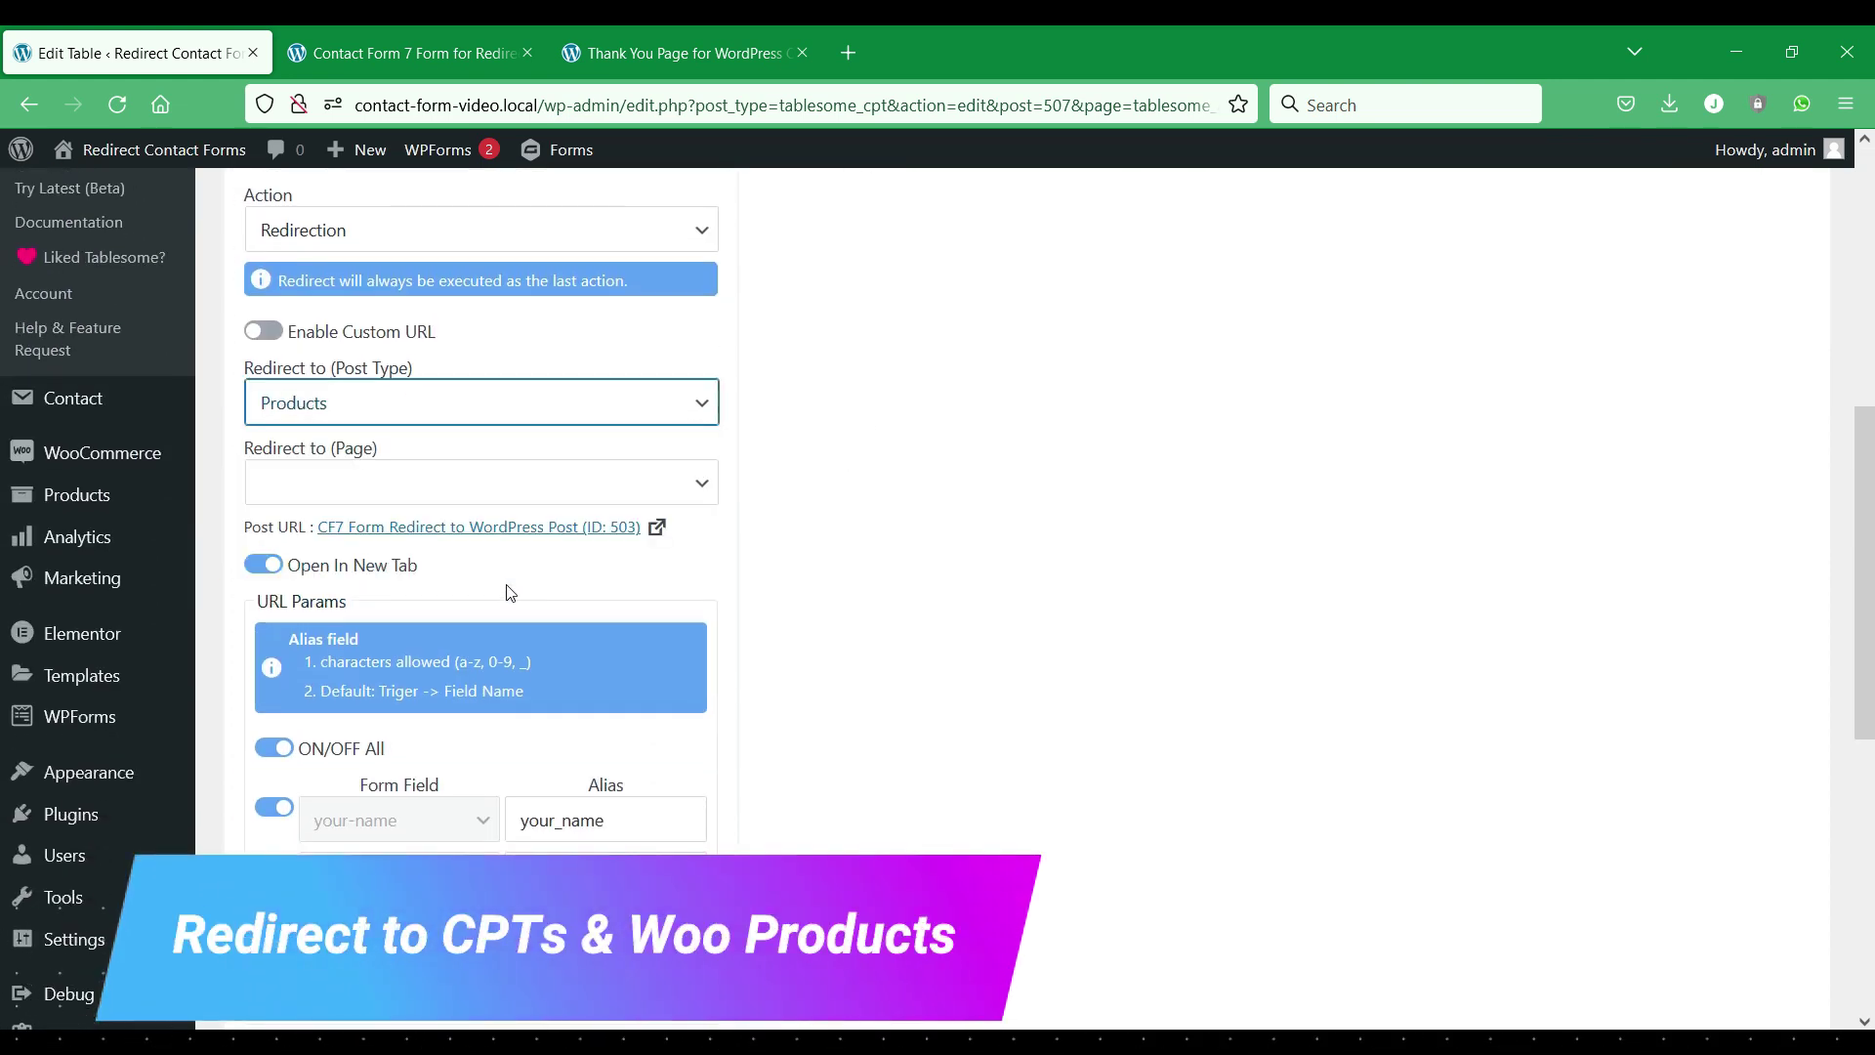
{"action": "left_click", "coordinate": [612, 477]}
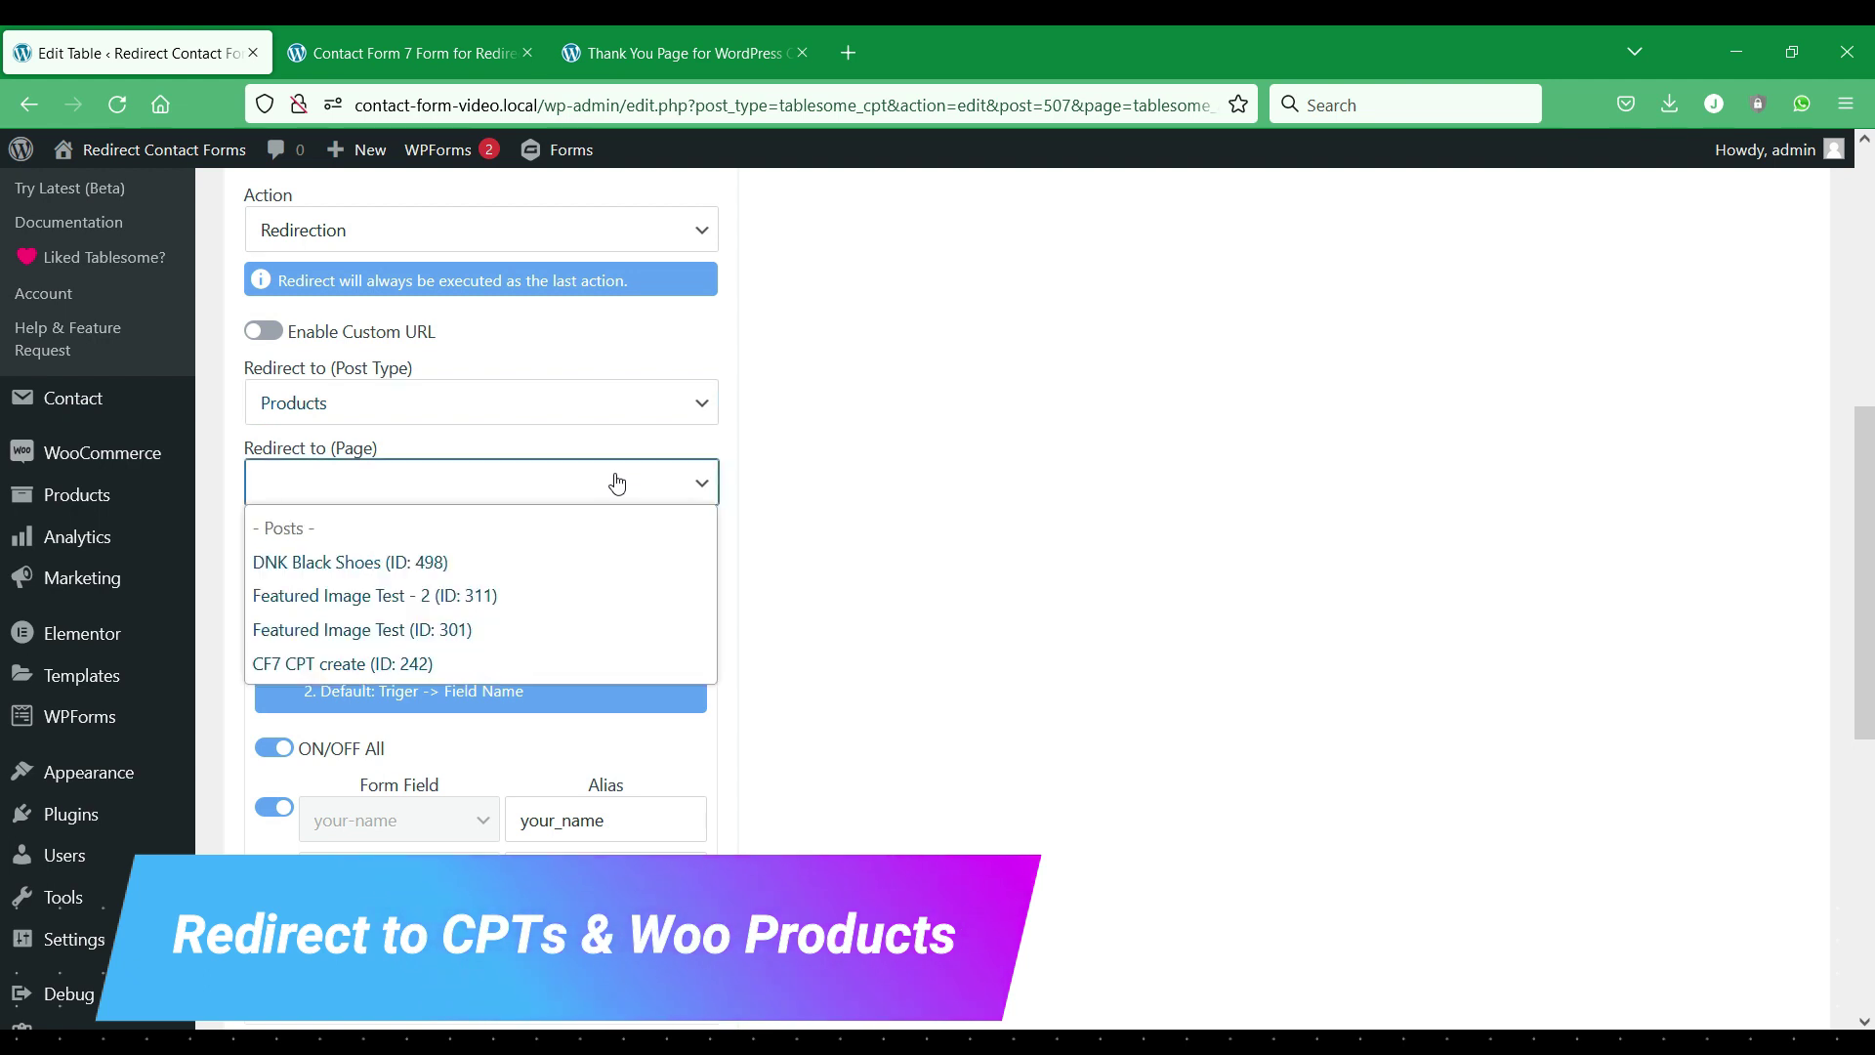
{"action": "left_click", "coordinate": [547, 564]}
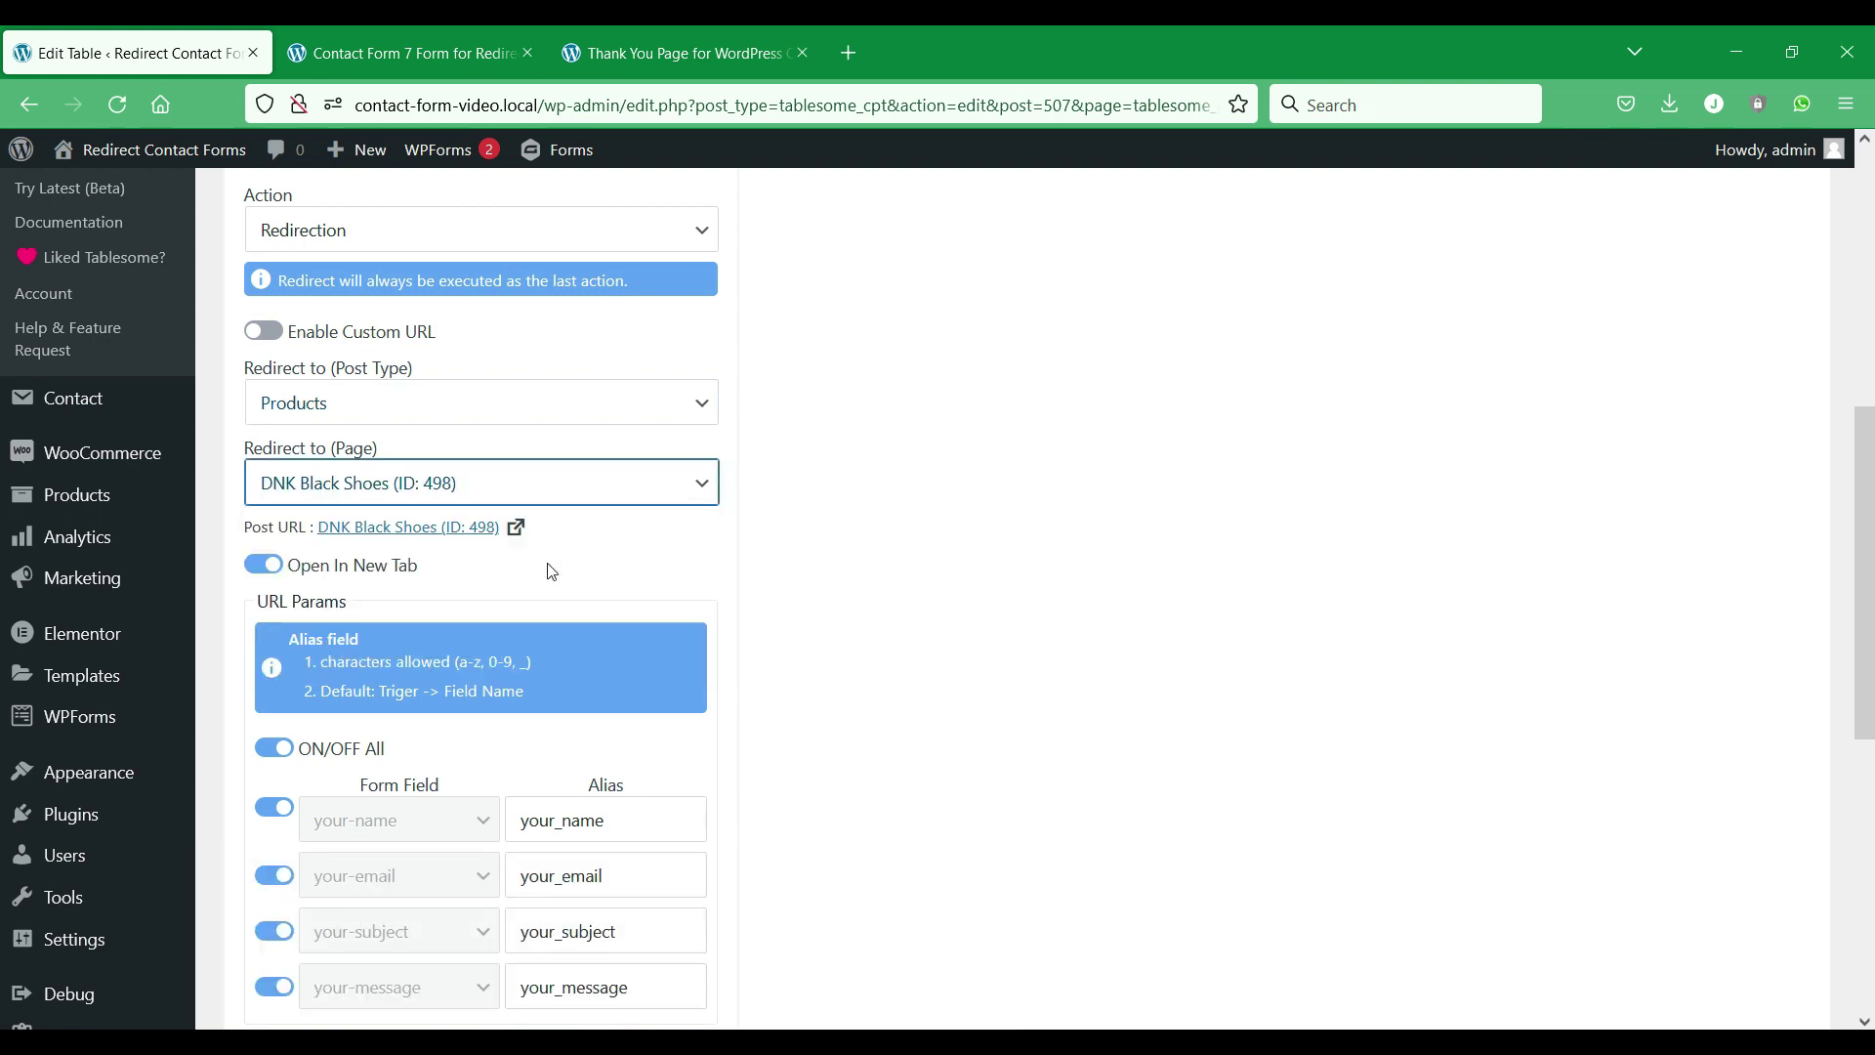
{"action": "scroll", "coordinate": [900, 527], "scroll_direction": "down", "scroll_amount": 5}
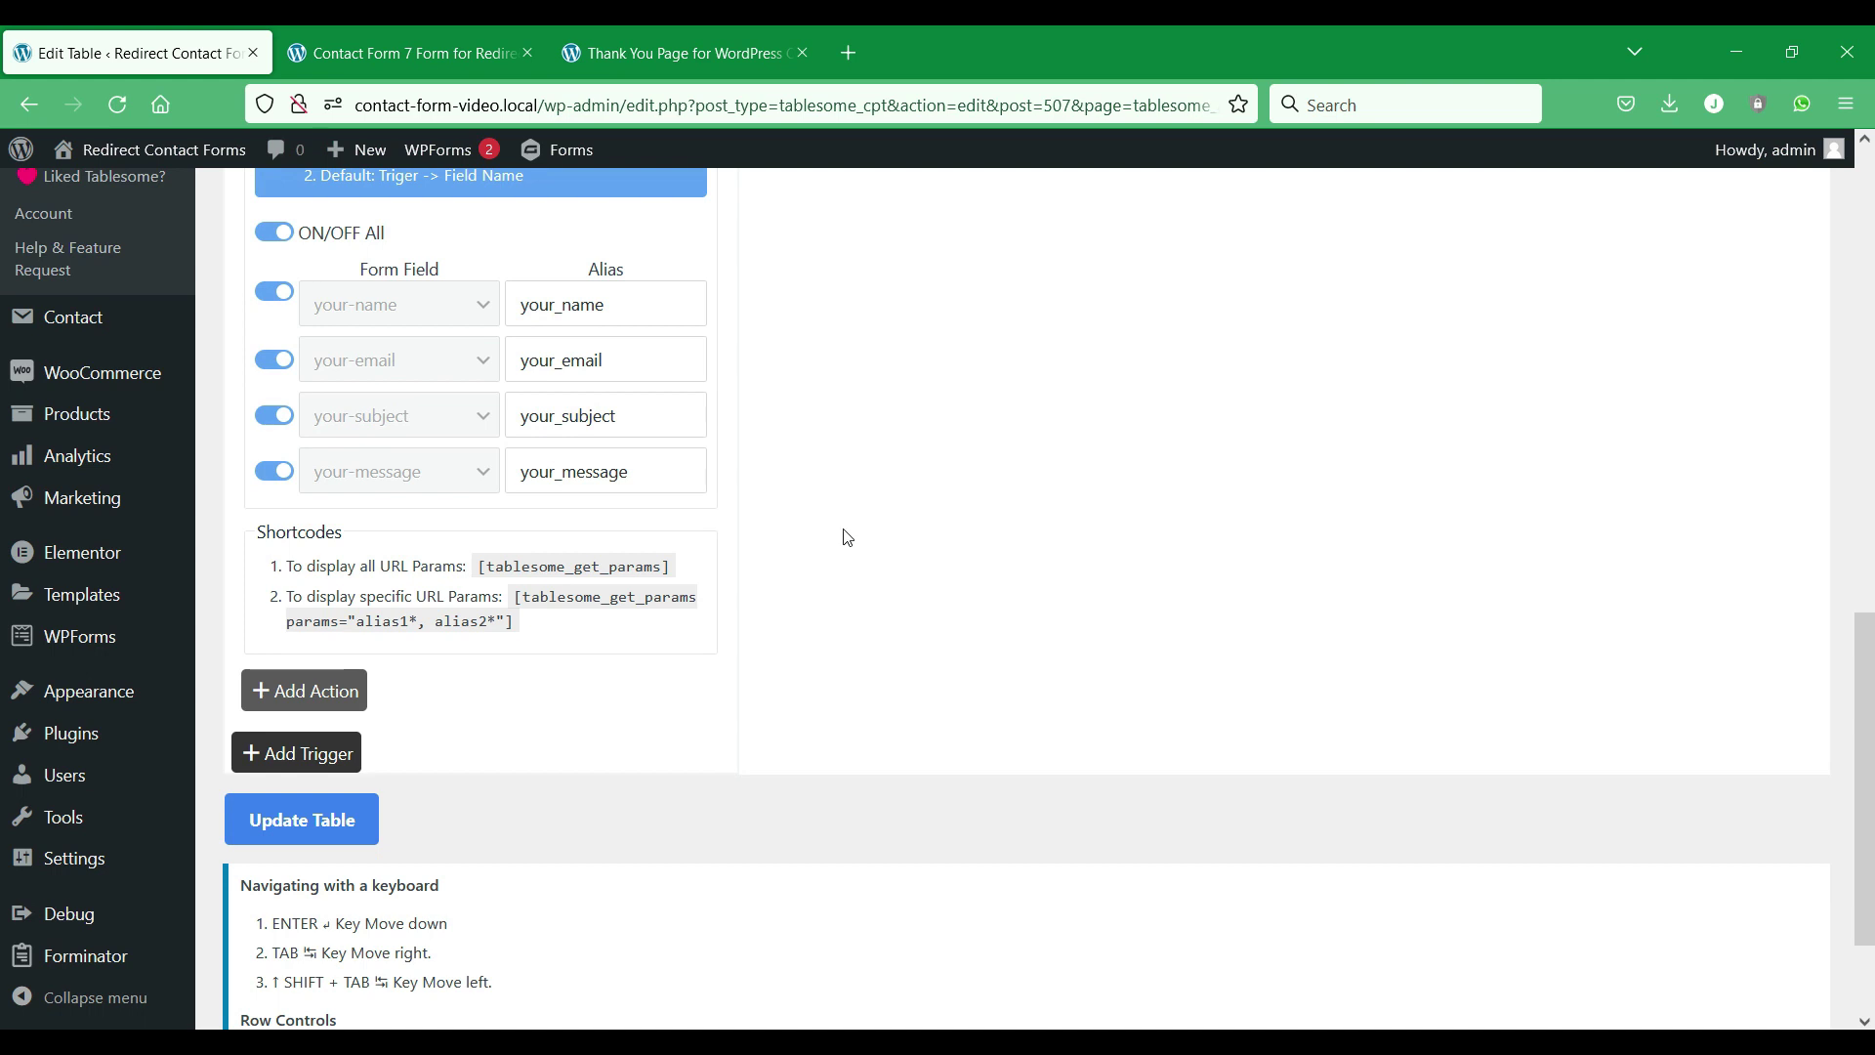
{"action": "left_click", "coordinate": [321, 826]}
{"action": "scroll", "coordinate": [332, 822], "scroll_direction": "up", "scroll_amount": 1}
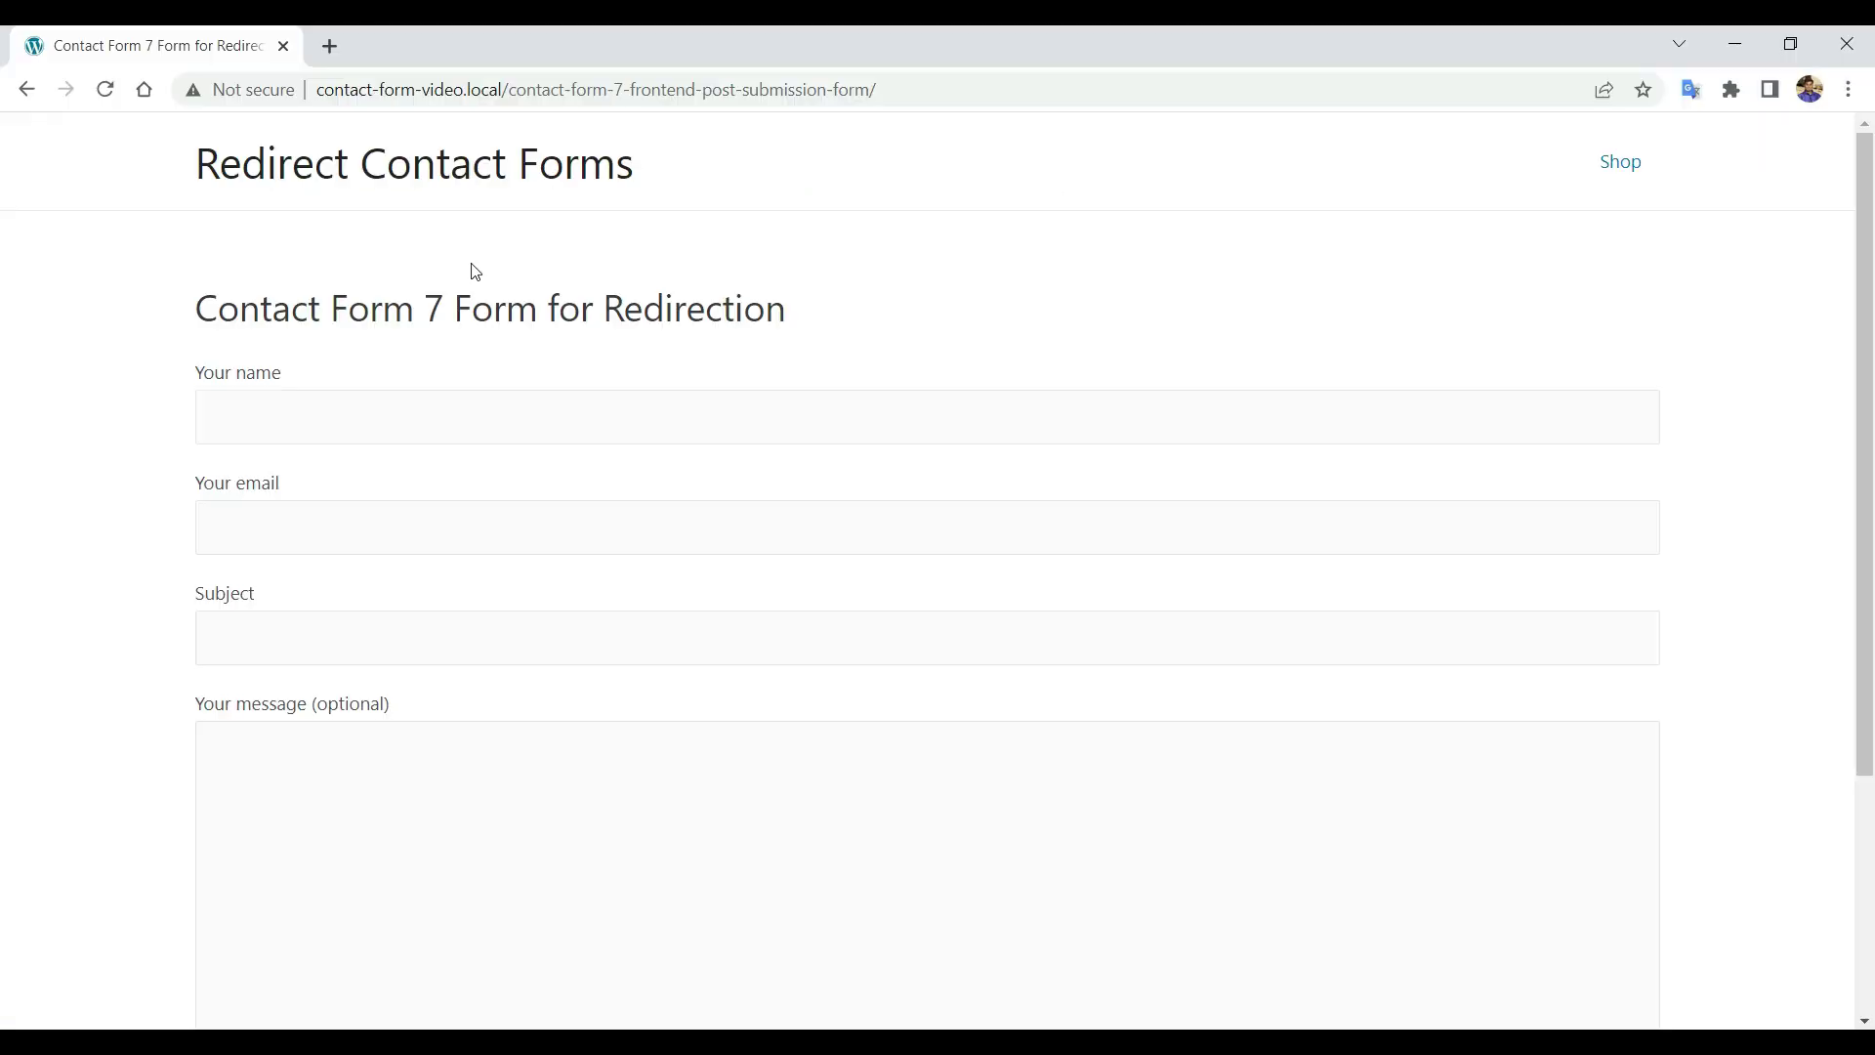
Fill the contact form with a saved name, subject 'Hello' and message 'Hi'.
{"action": "left_click", "coordinate": [502, 406]}
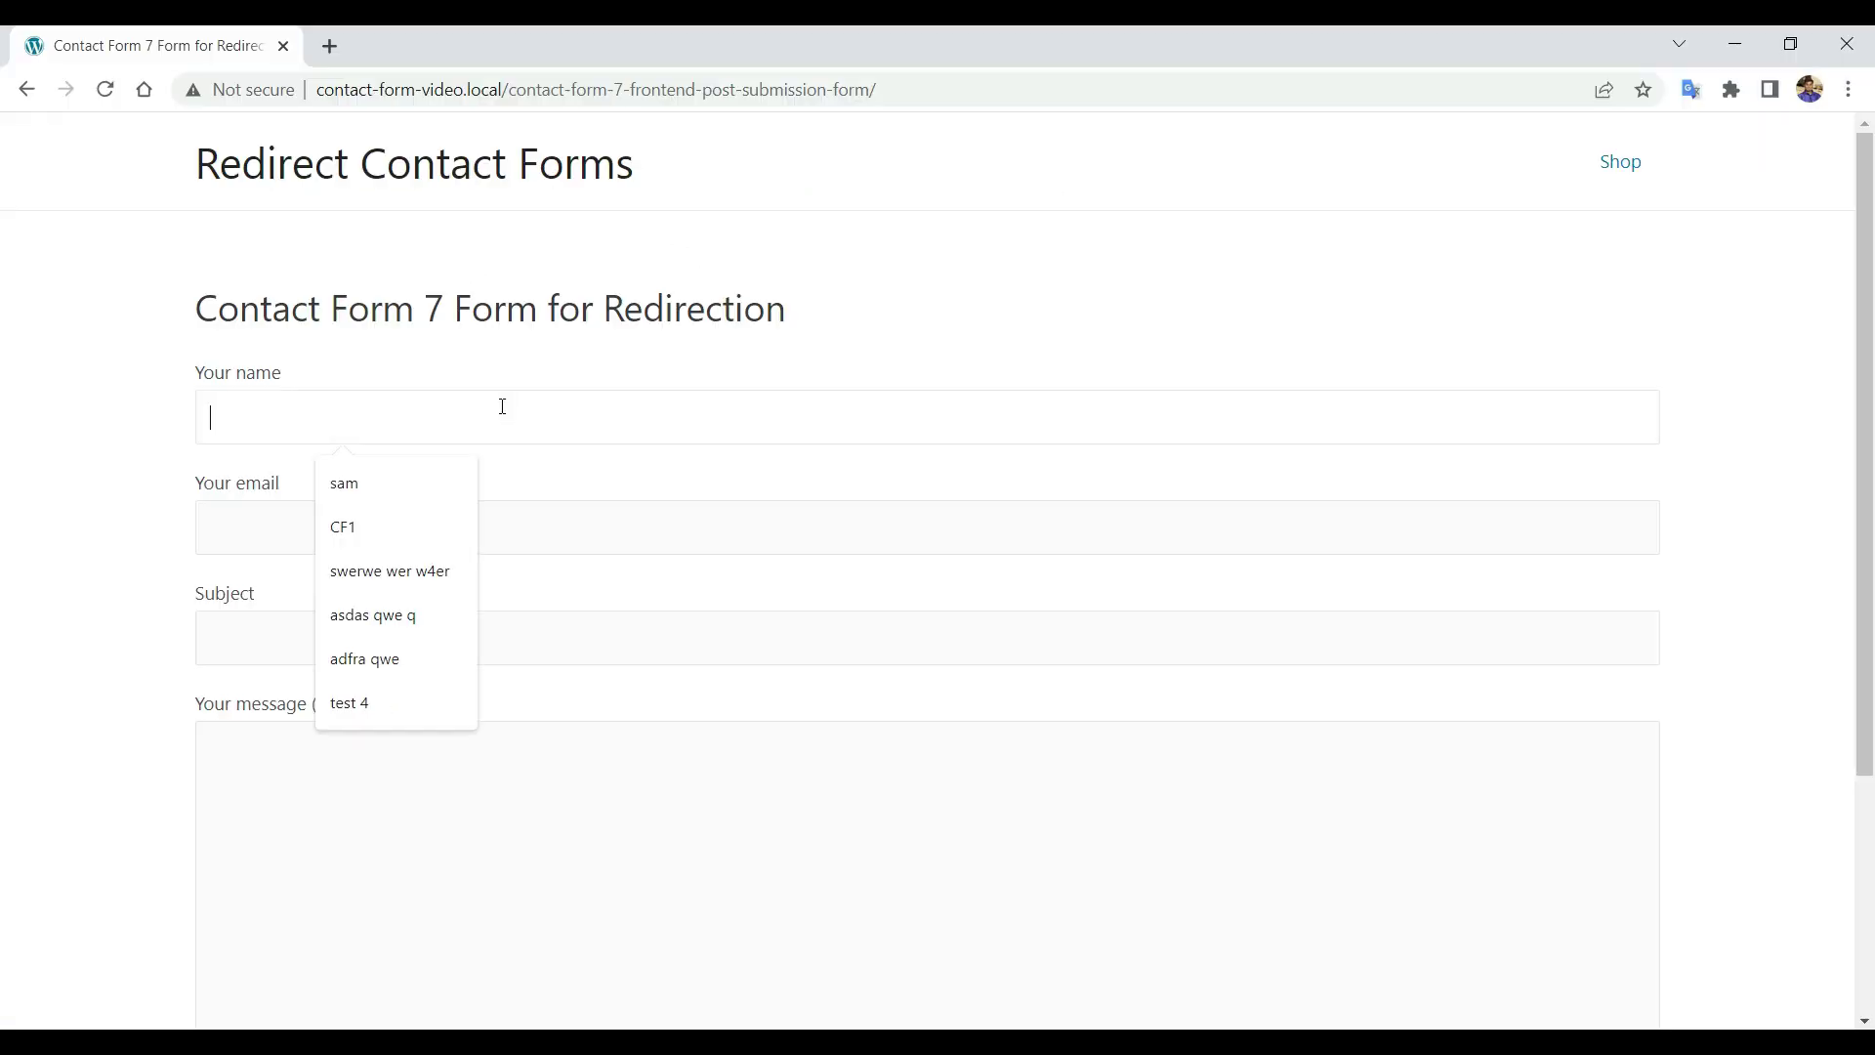
{"action": "left_click", "coordinate": [344, 482]}
{"action": "left_click", "coordinate": [407, 514]}
{"action": "left_click", "coordinate": [390, 607]}
{"action": "left_click", "coordinate": [393, 648]}
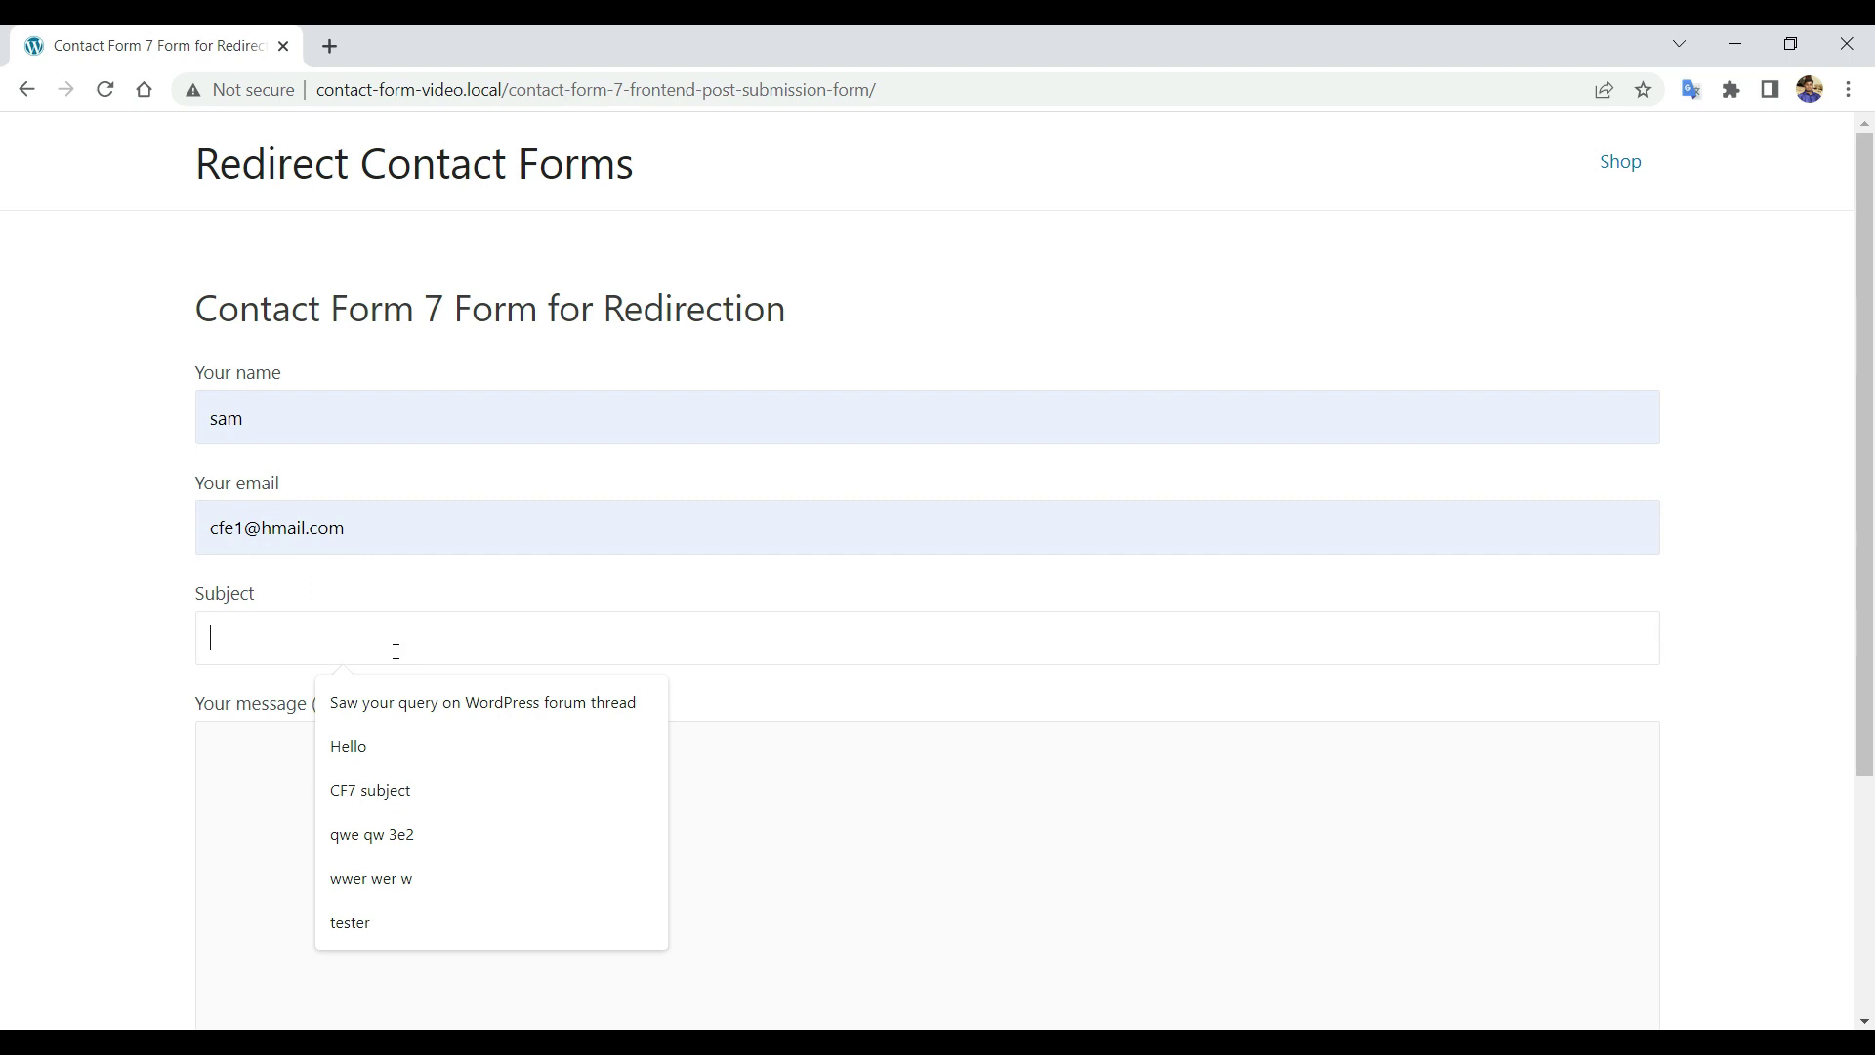
{"action": "left_click", "coordinate": [355, 745]}
{"action": "left_click", "coordinate": [371, 820]}
{"action": "type", "text": "H"}
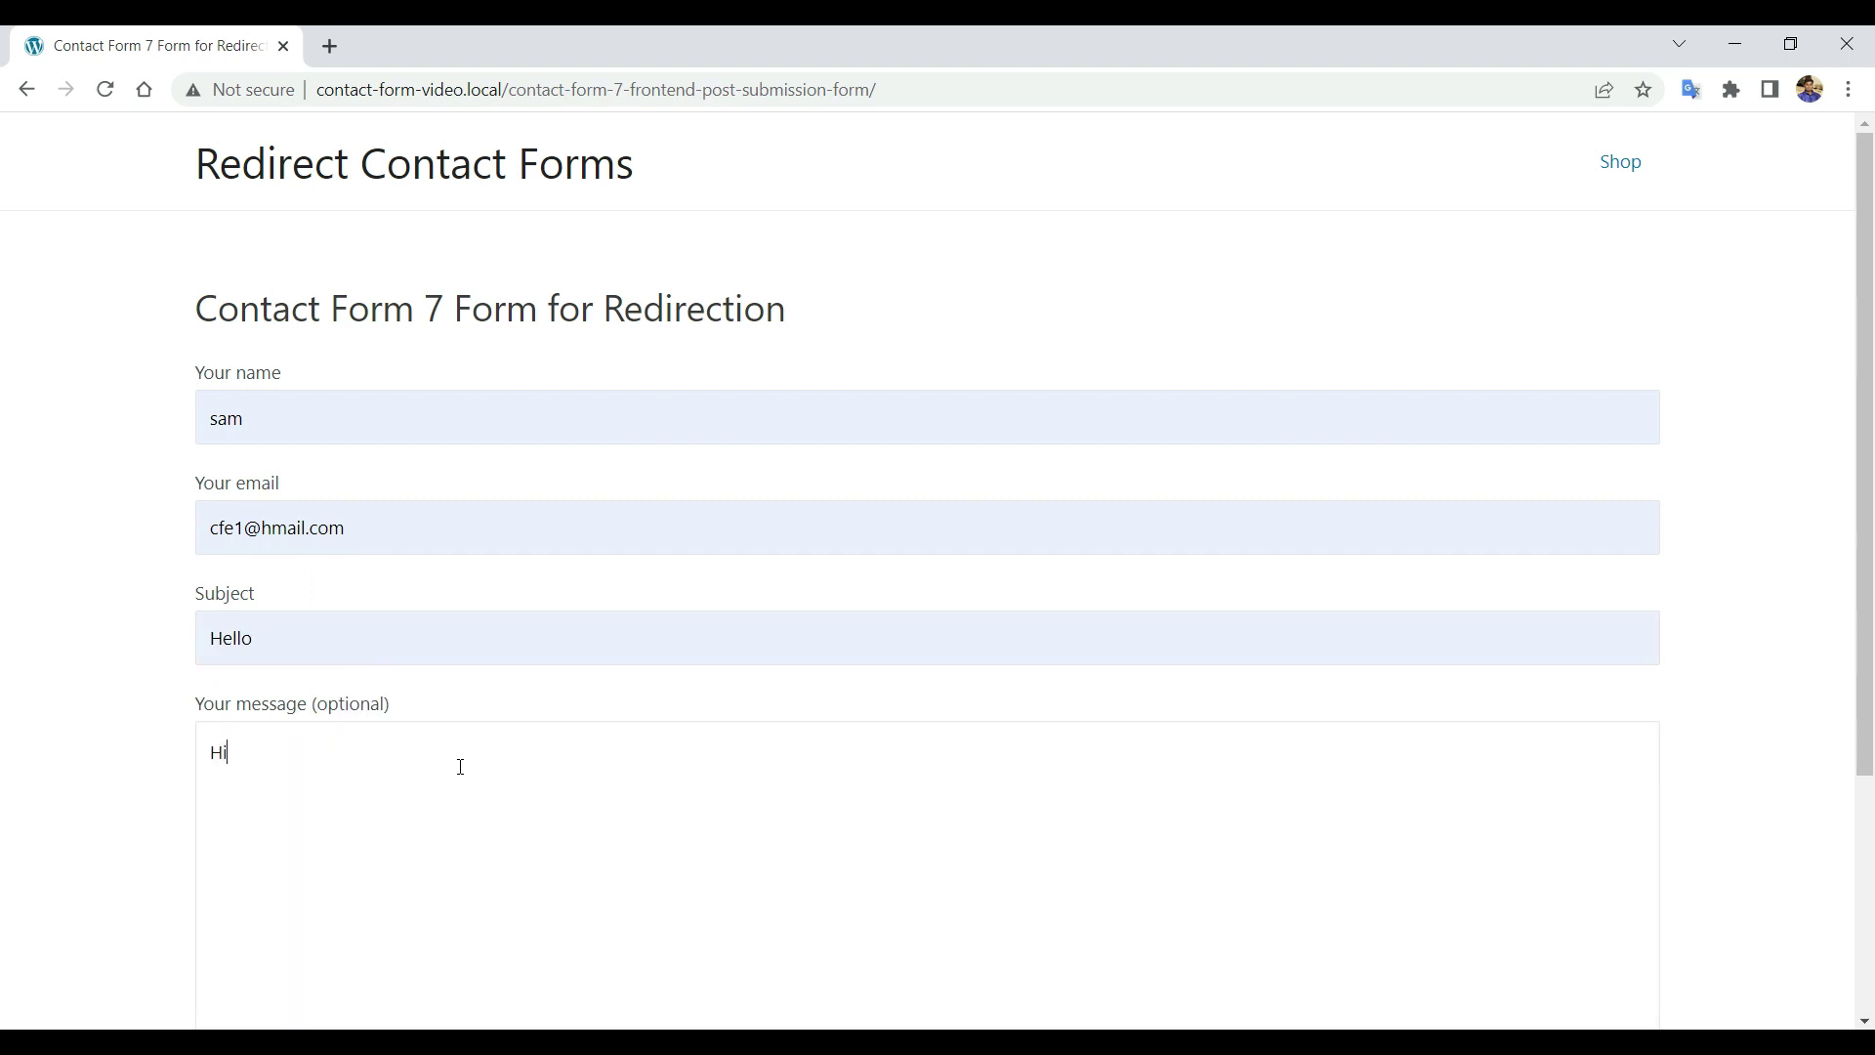
{"action": "type", "text": "i"}
Submit the form and add DNK Black Shoes to the cart on the redirected product page.
{"action": "scroll", "coordinate": [440, 762], "scroll_direction": "down", "scroll_amount": 3}
{"action": "left_click", "coordinate": [259, 830]}
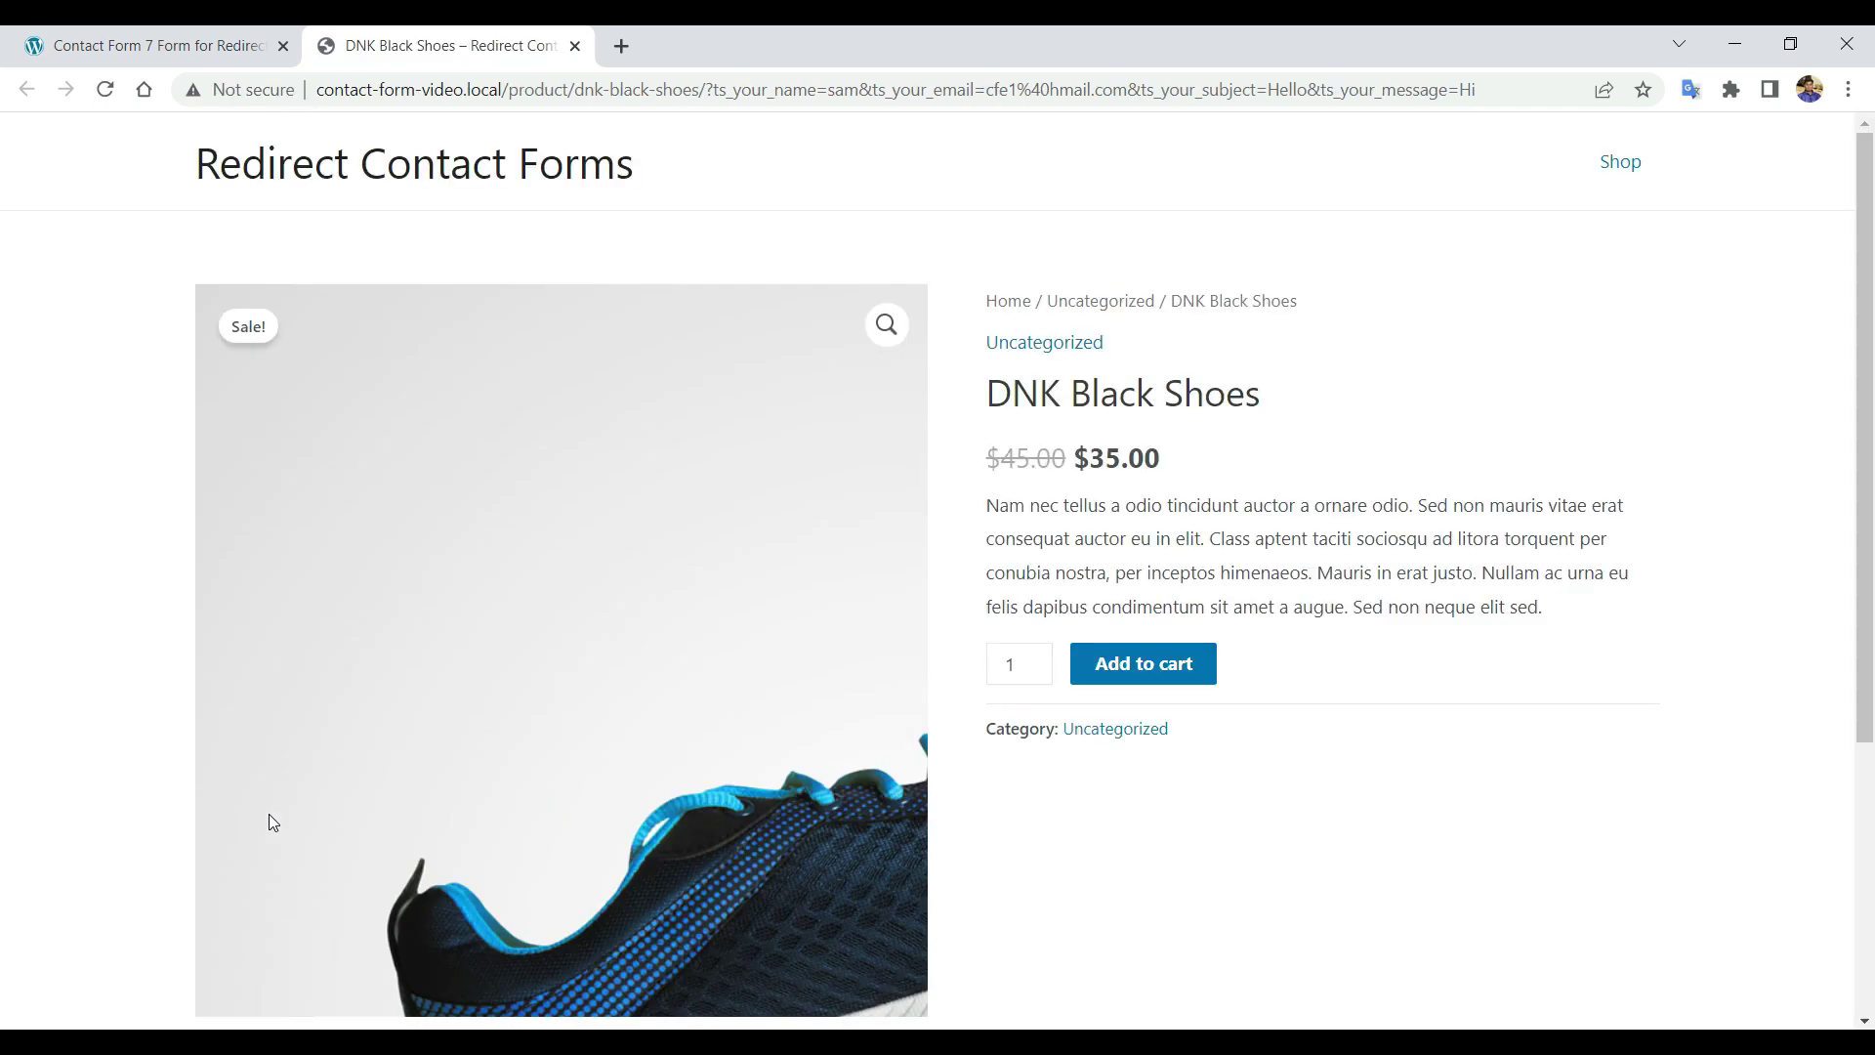
{"action": "scroll", "coordinate": [52, 738], "scroll_direction": "down", "scroll_amount": 4}
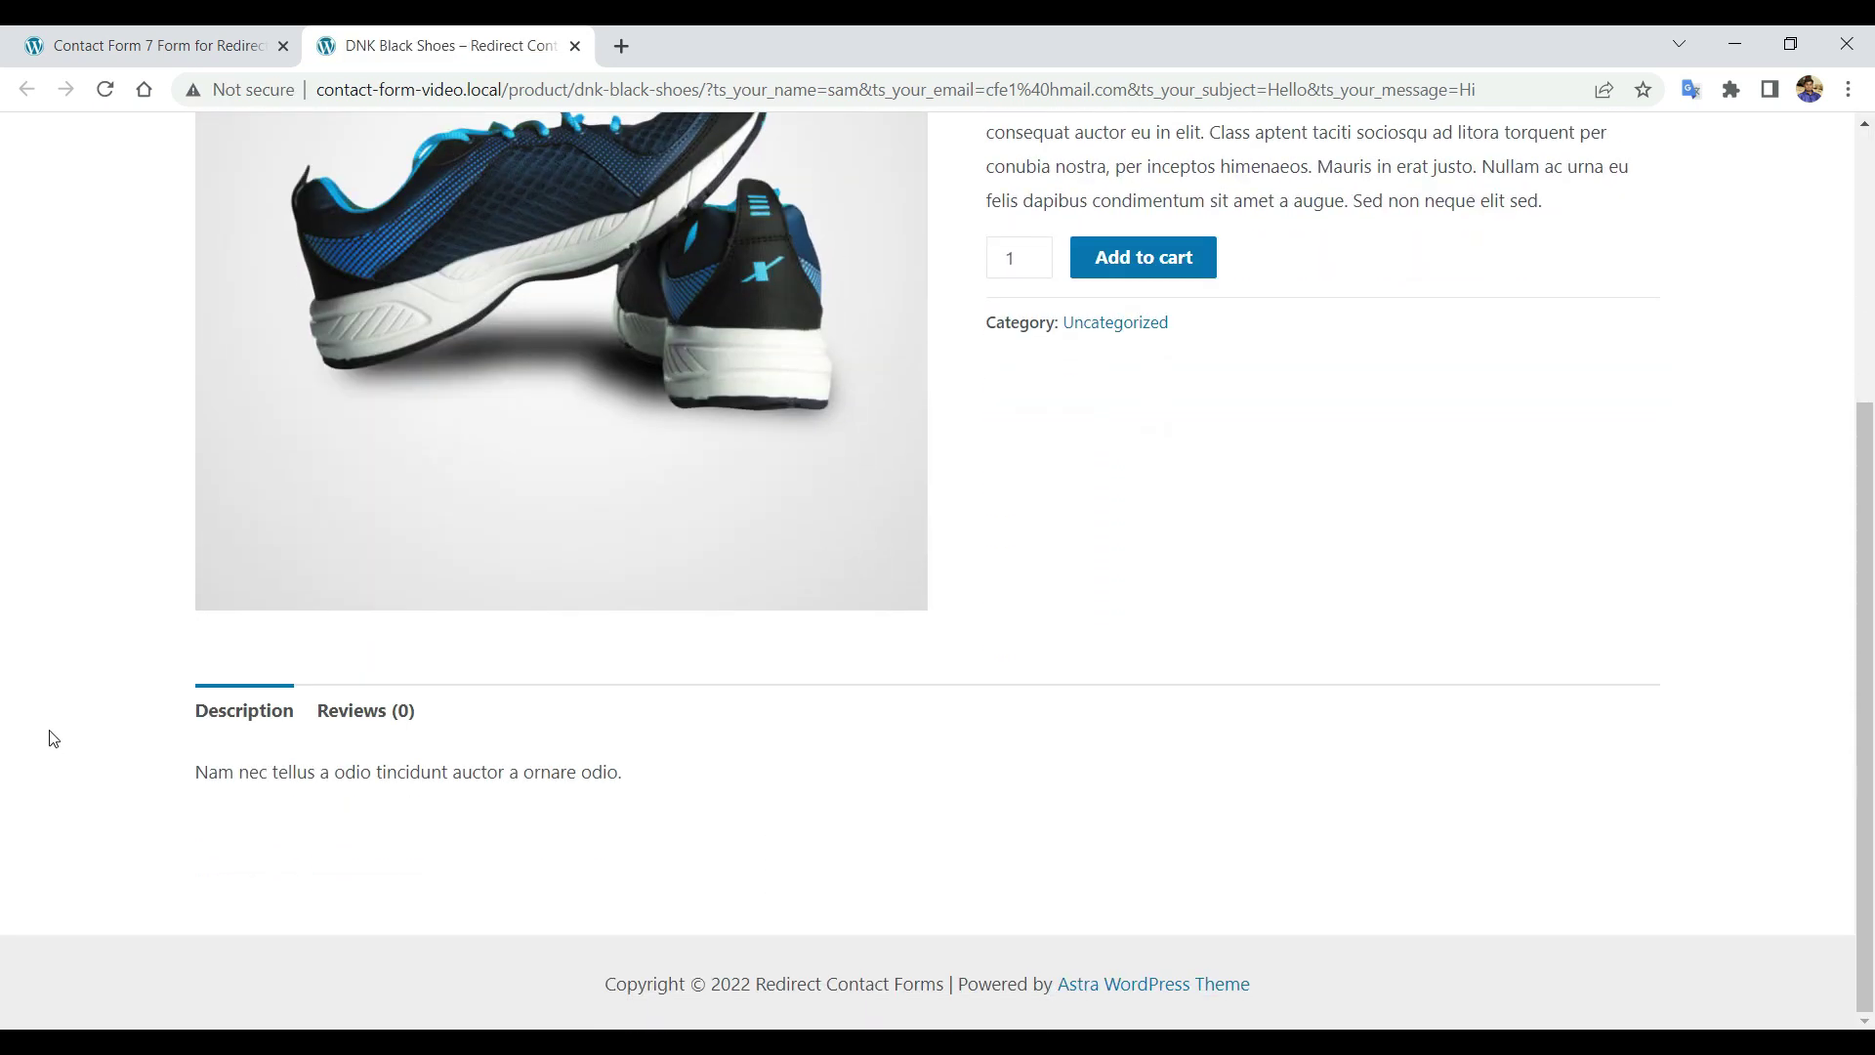
{"action": "scroll", "coordinate": [52, 738], "scroll_direction": "up", "scroll_amount": 4}
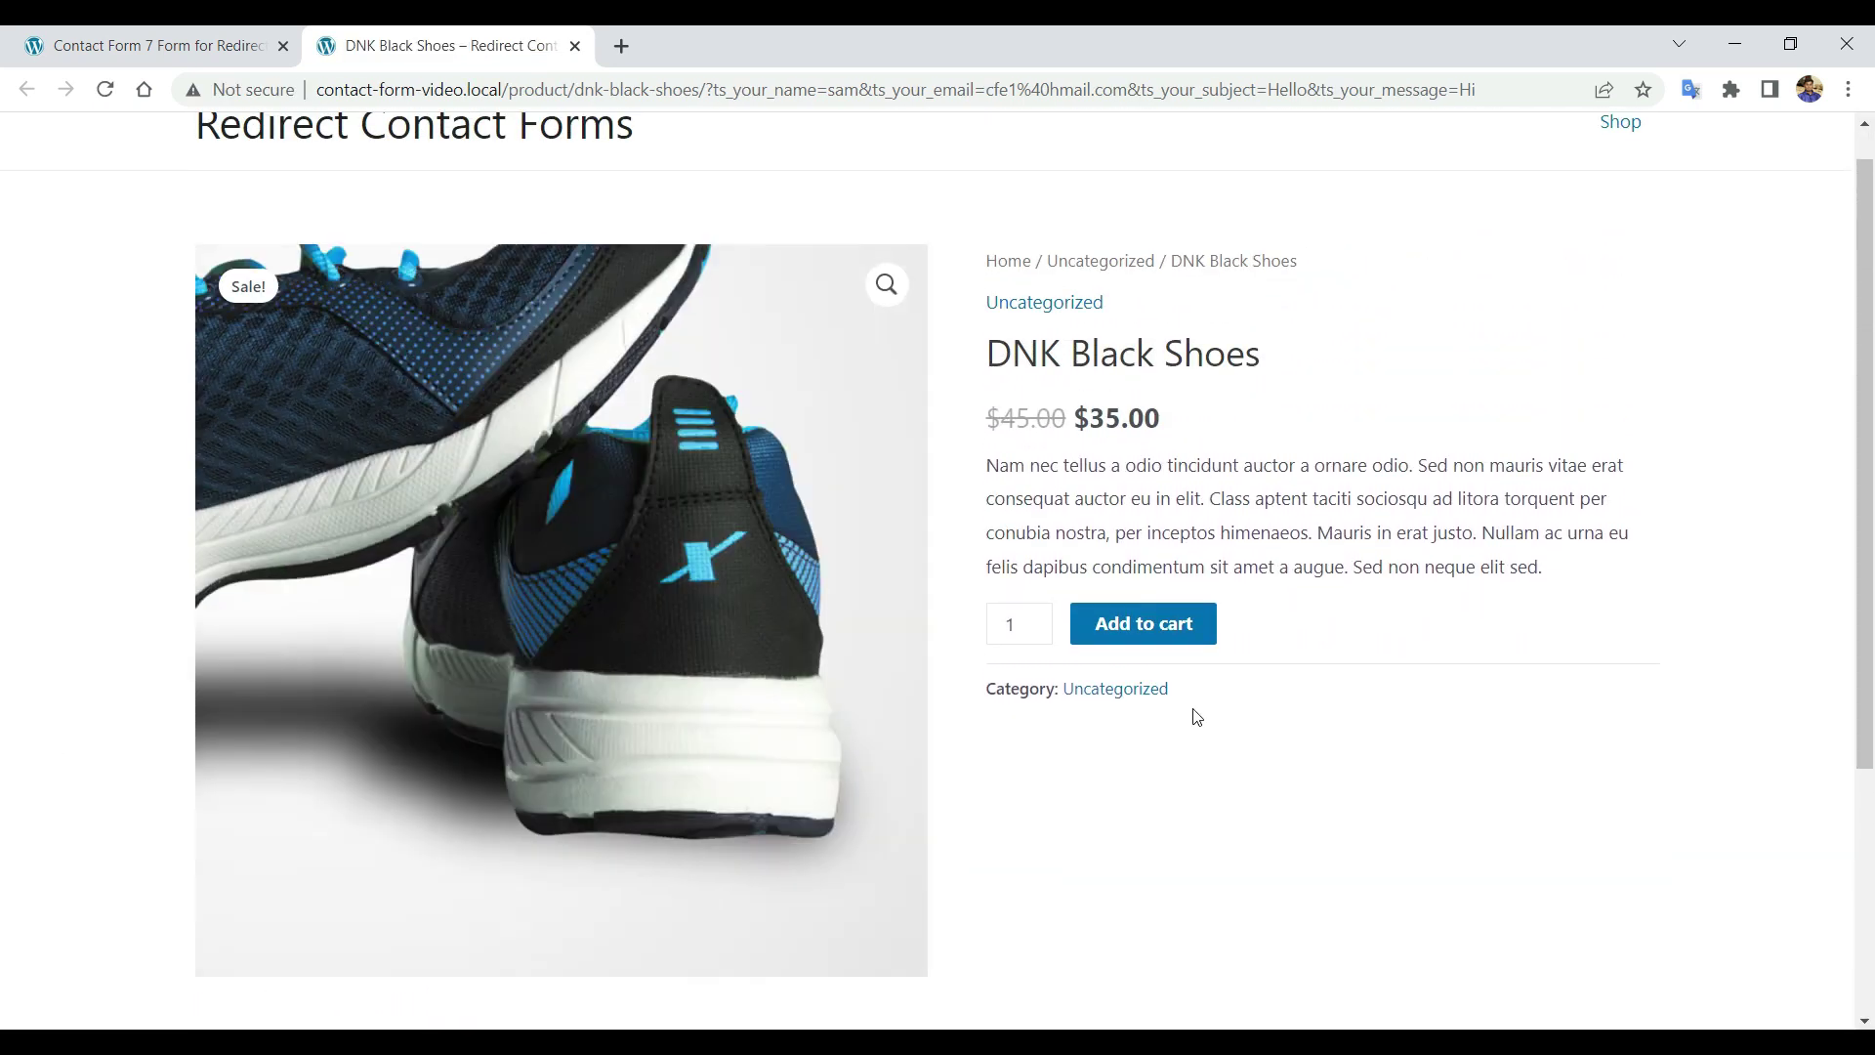
{"action": "left_click", "coordinate": [1130, 630]}
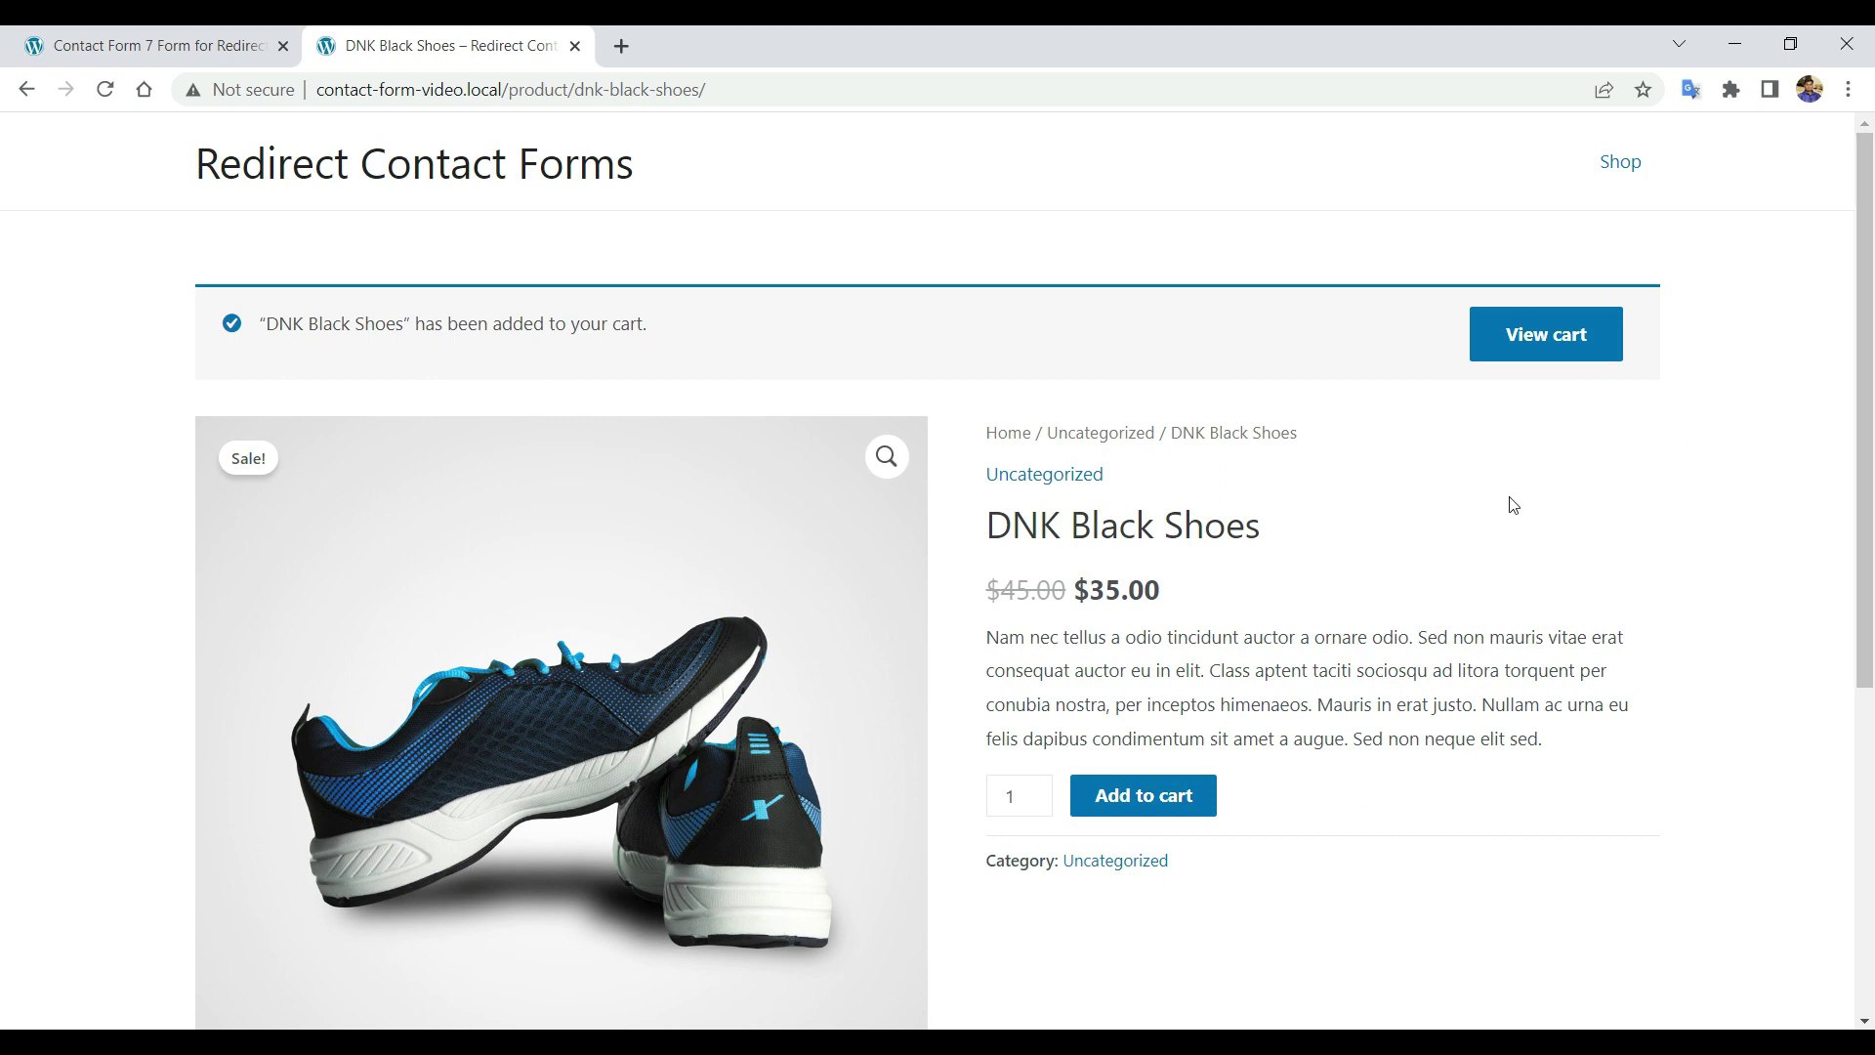
{"action": "scroll", "coordinate": [1511, 502], "scroll_direction": "down", "scroll_amount": 3}
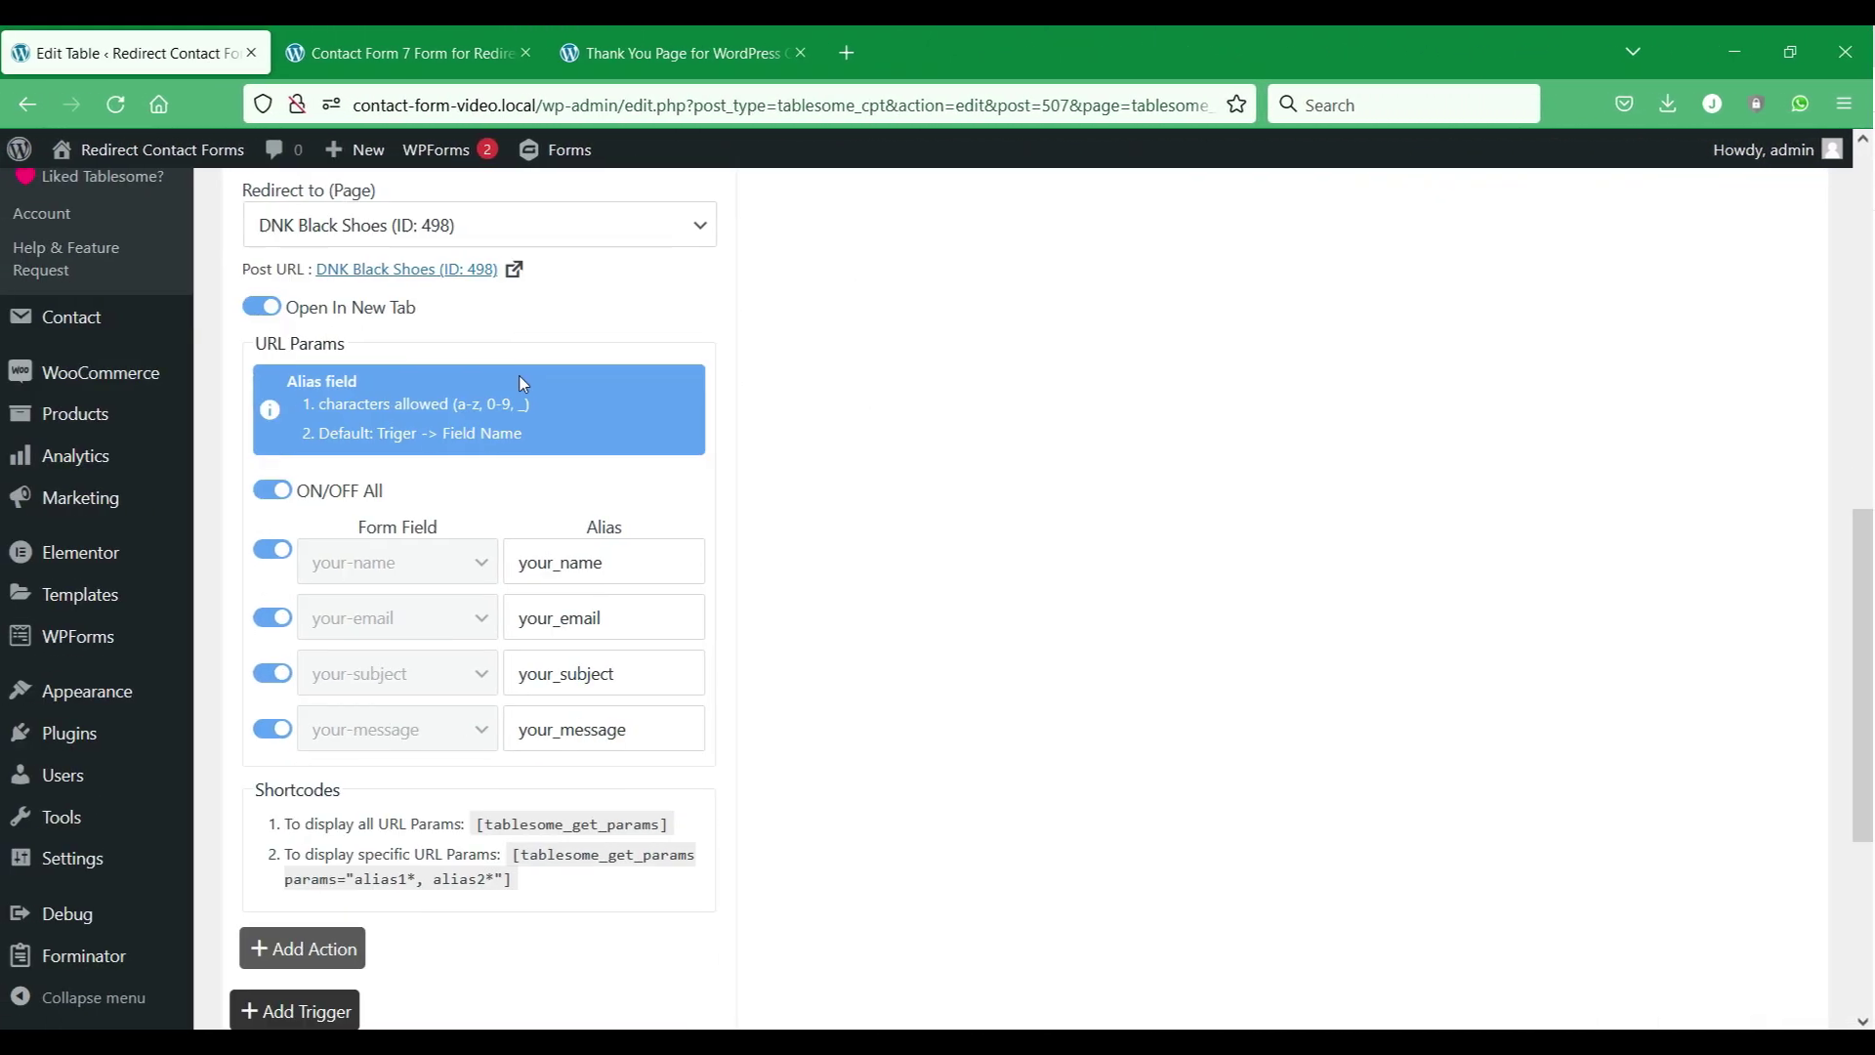
{"action": "scroll", "coordinate": [519, 375], "scroll_direction": "up", "scroll_amount": 3}
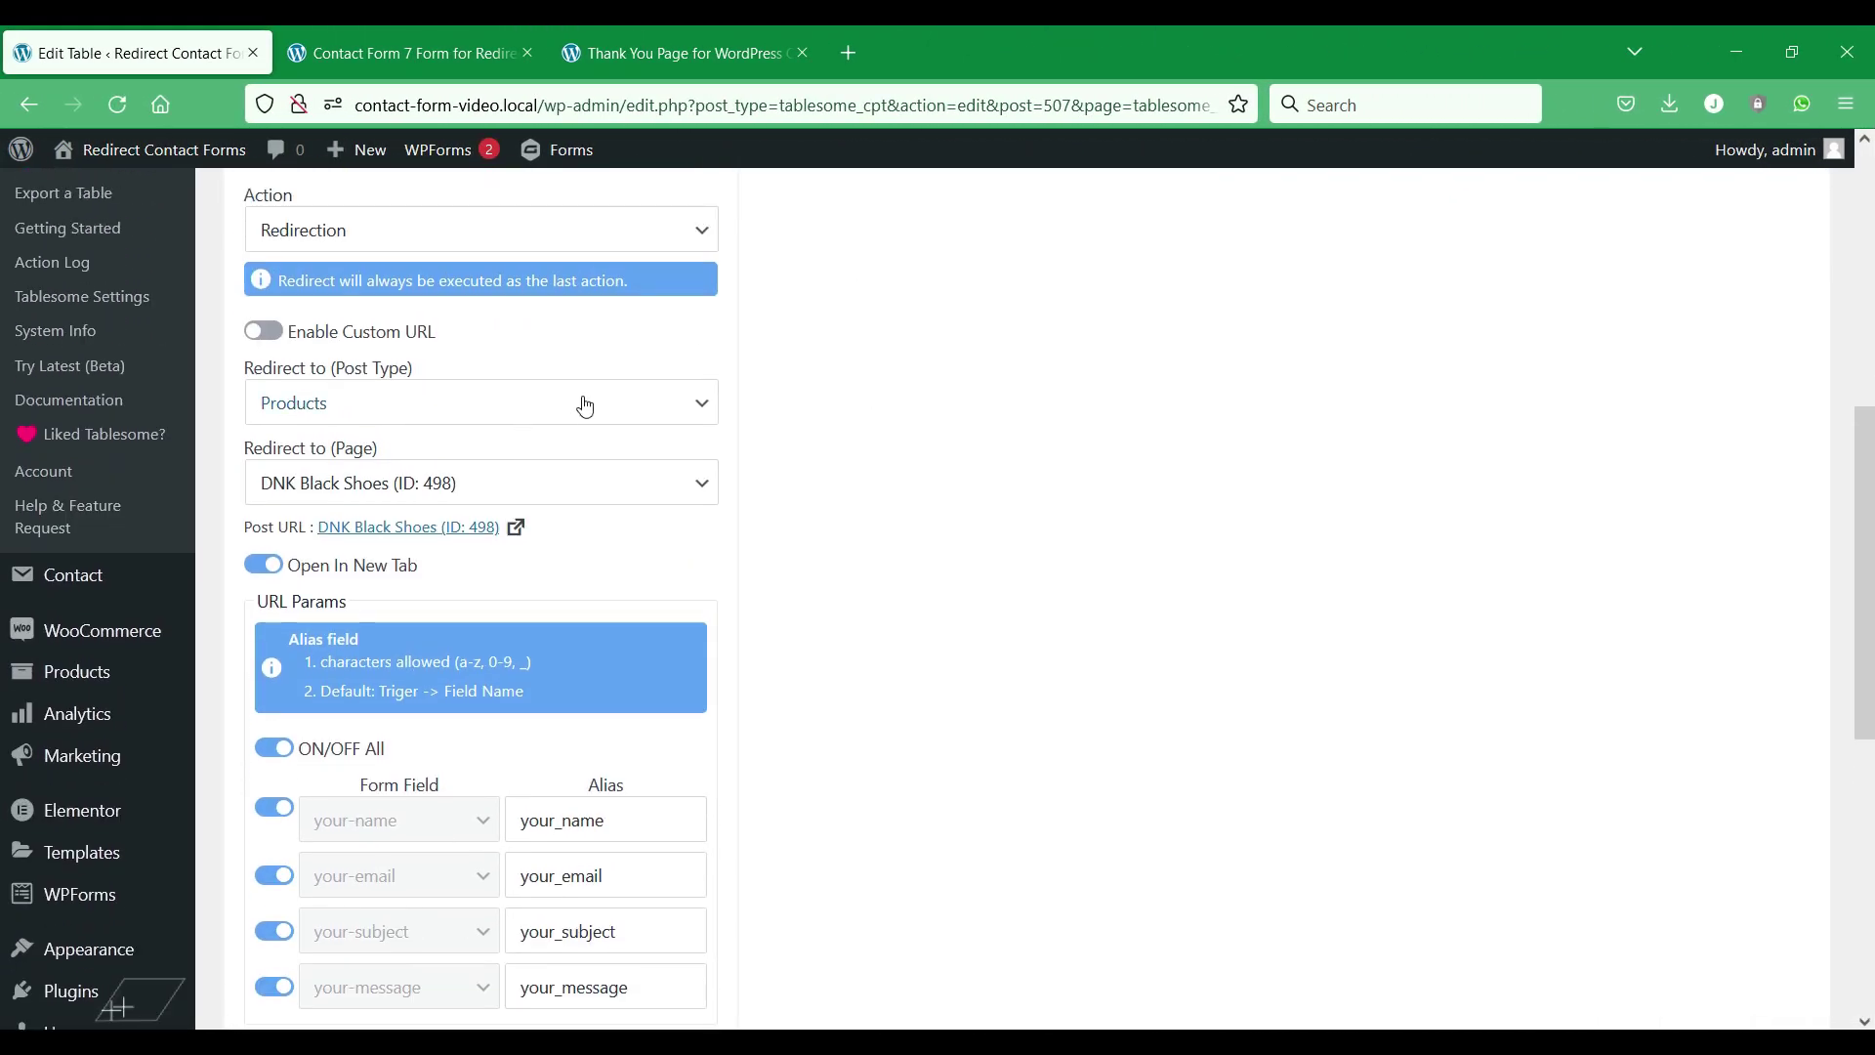
{"action": "left_click", "coordinate": [281, 333]}
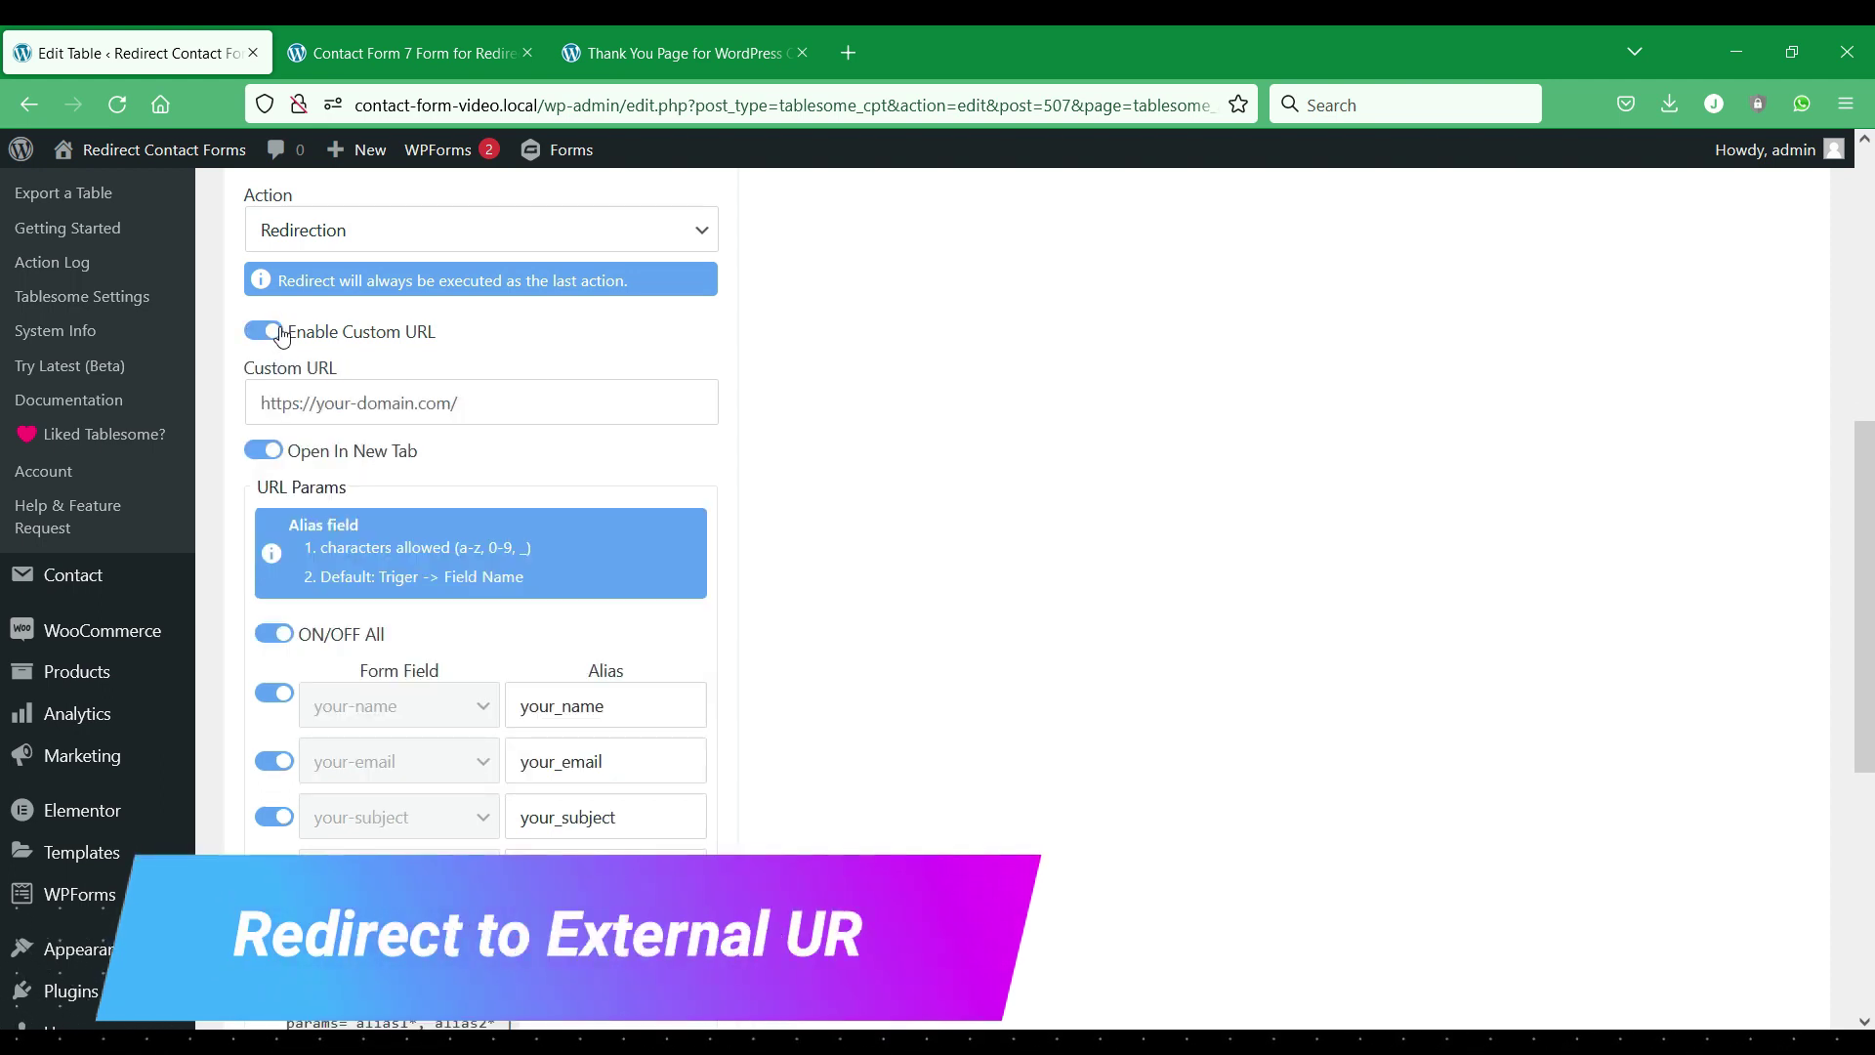
{"action": "left_click", "coordinate": [486, 398]}
{"action": "right_click", "coordinate": [488, 401]}
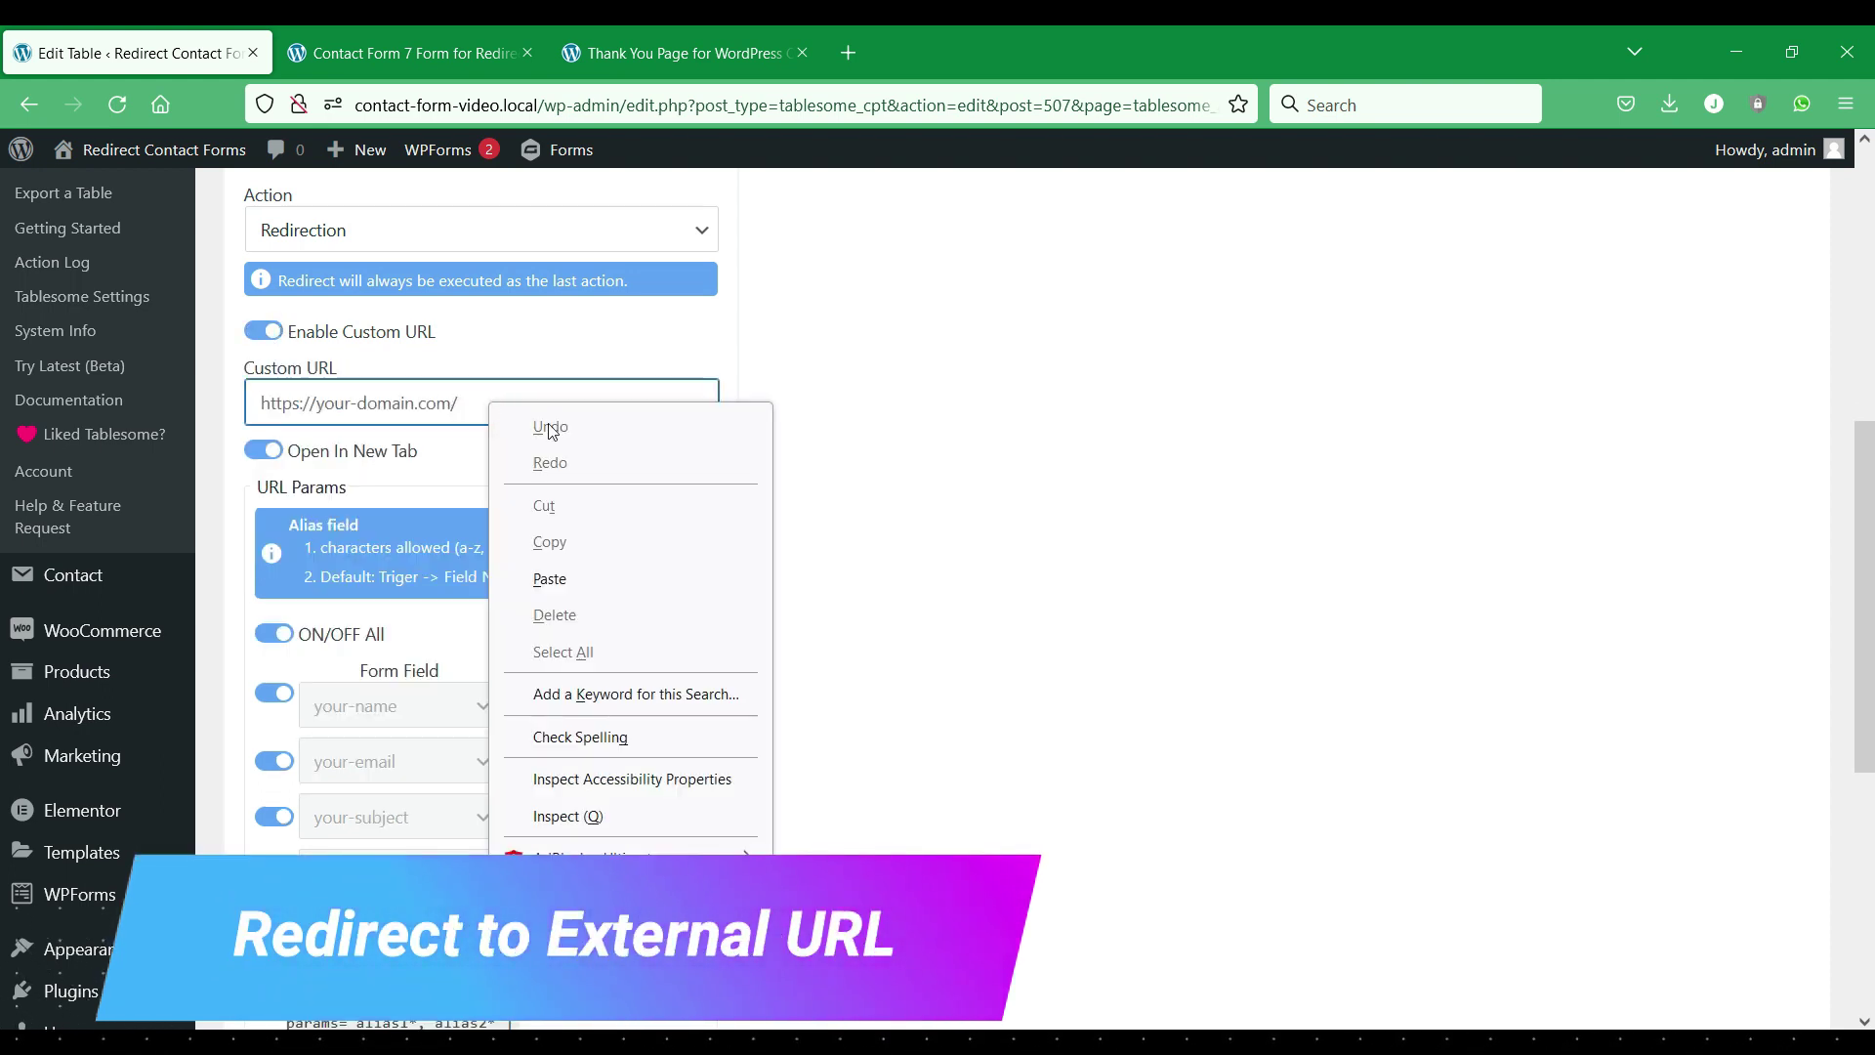
{"action": "left_click", "coordinate": [573, 576]}
{"action": "scroll", "coordinate": [894, 474], "scroll_direction": "down", "scroll_amount": 3}
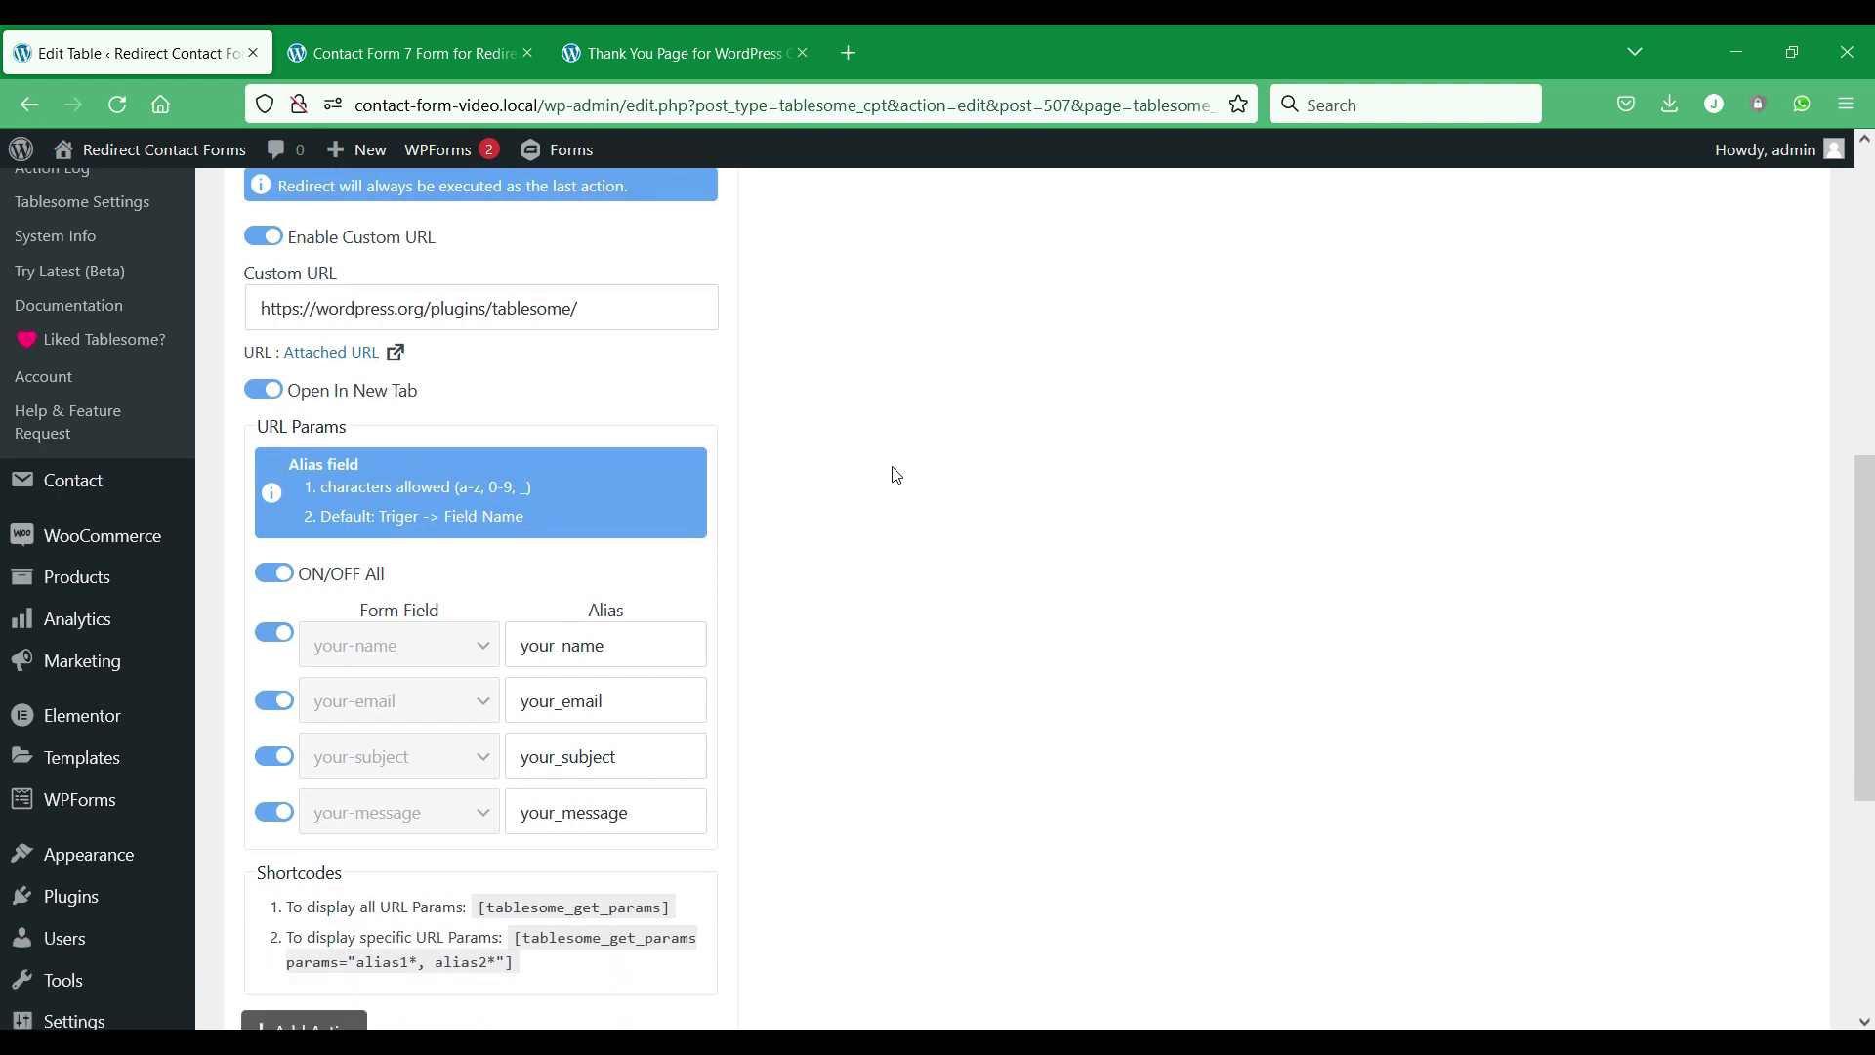
{"action": "scroll", "coordinate": [895, 475], "scroll_direction": "down", "scroll_amount": 4}
{"action": "left_click", "coordinate": [321, 648]}
{"action": "scroll", "coordinate": [440, 629], "scroll_direction": "up", "scroll_amount": 1}
{"action": "scroll", "coordinate": [437, 629], "scroll_direction": "up", "scroll_amount": 5}
{"action": "scroll", "coordinate": [440, 629], "scroll_direction": "up", "scroll_amount": 5}
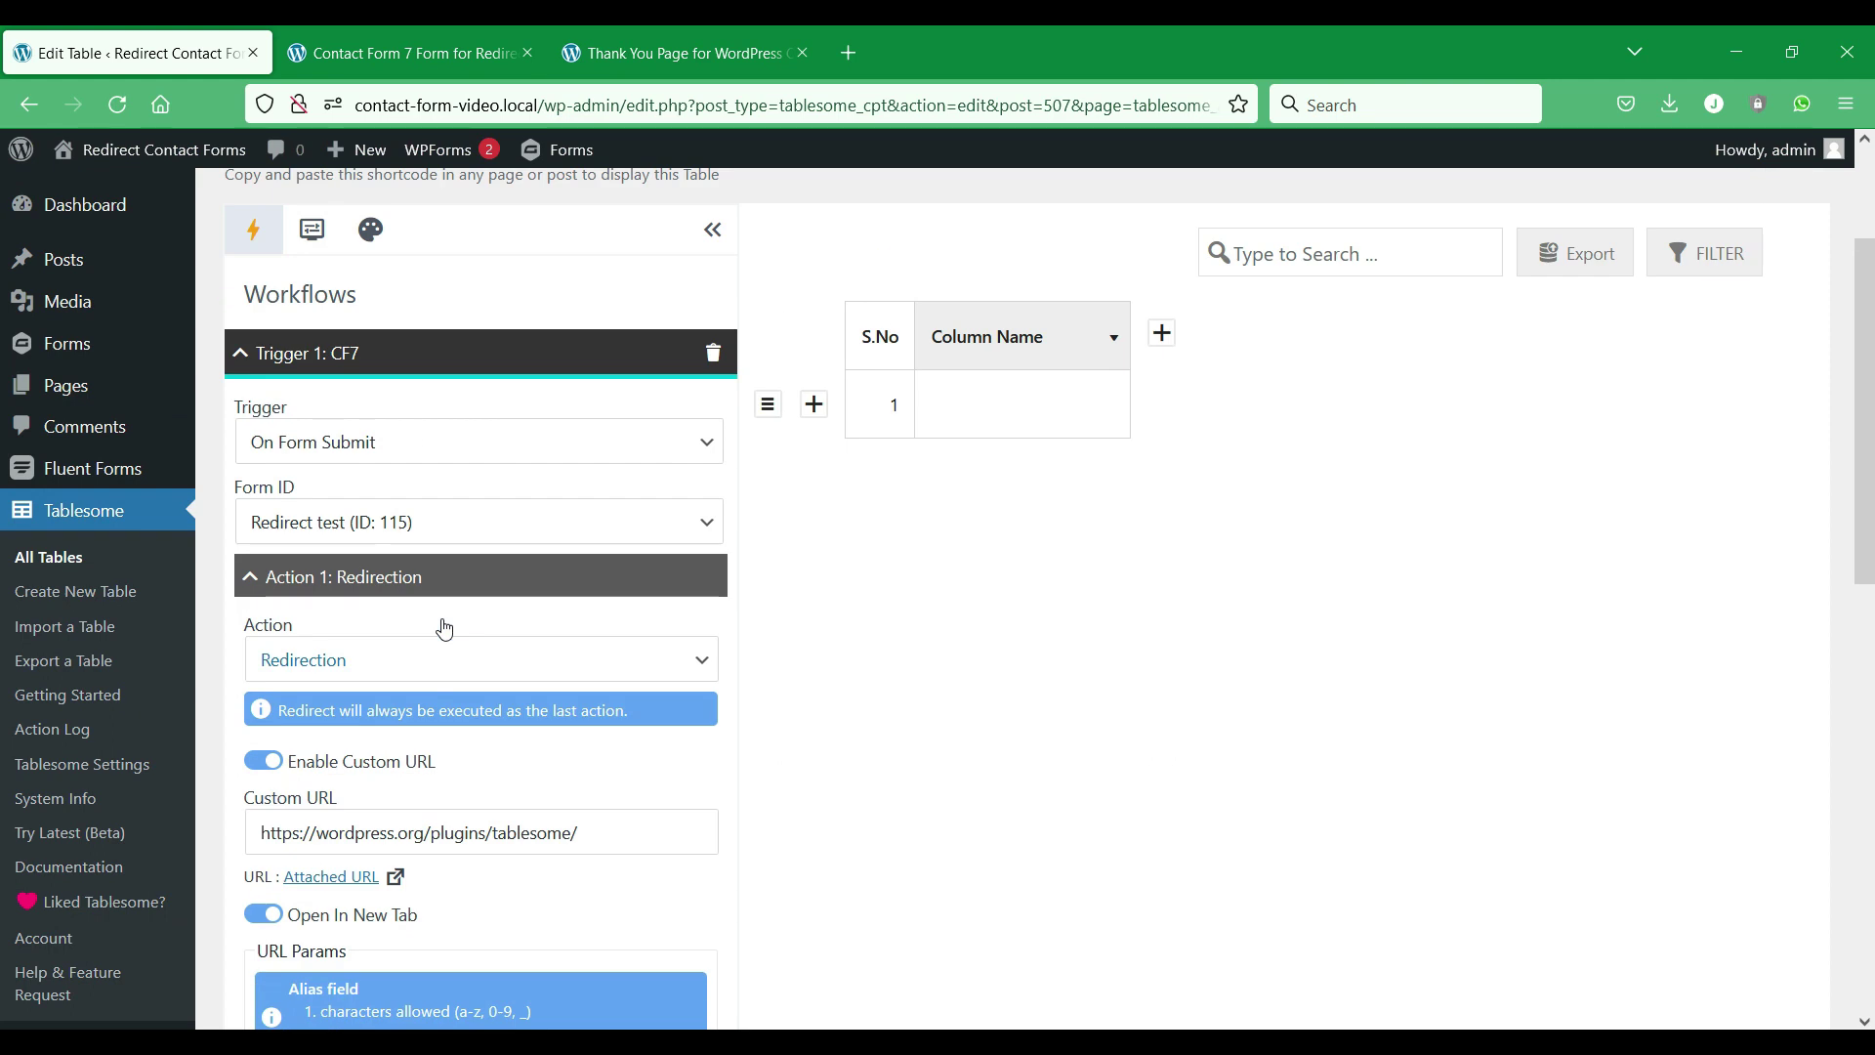
{"action": "scroll", "coordinate": [687, 636], "scroll_direction": "down", "scroll_amount": 3}
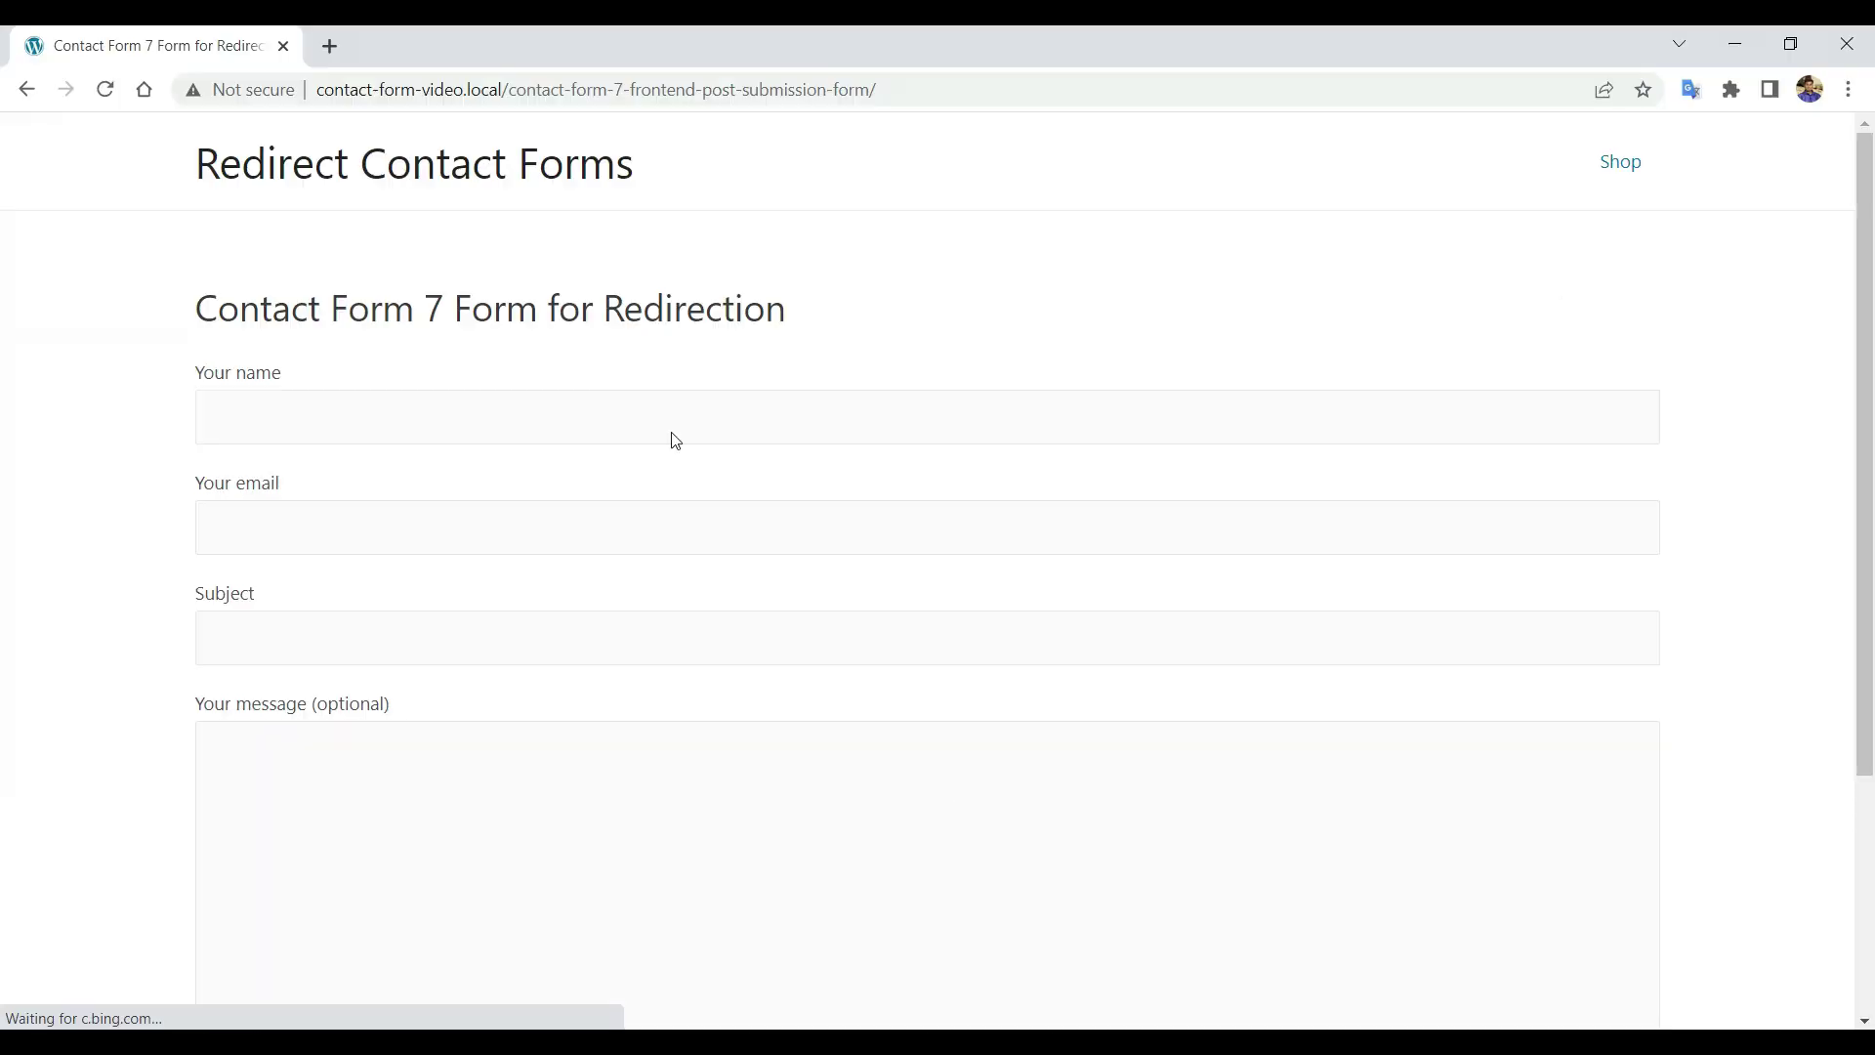
Reload the form page and autofill the name, email and subject 'Hello' from saved suggestions.
{"action": "right_click", "coordinate": [677, 316]}
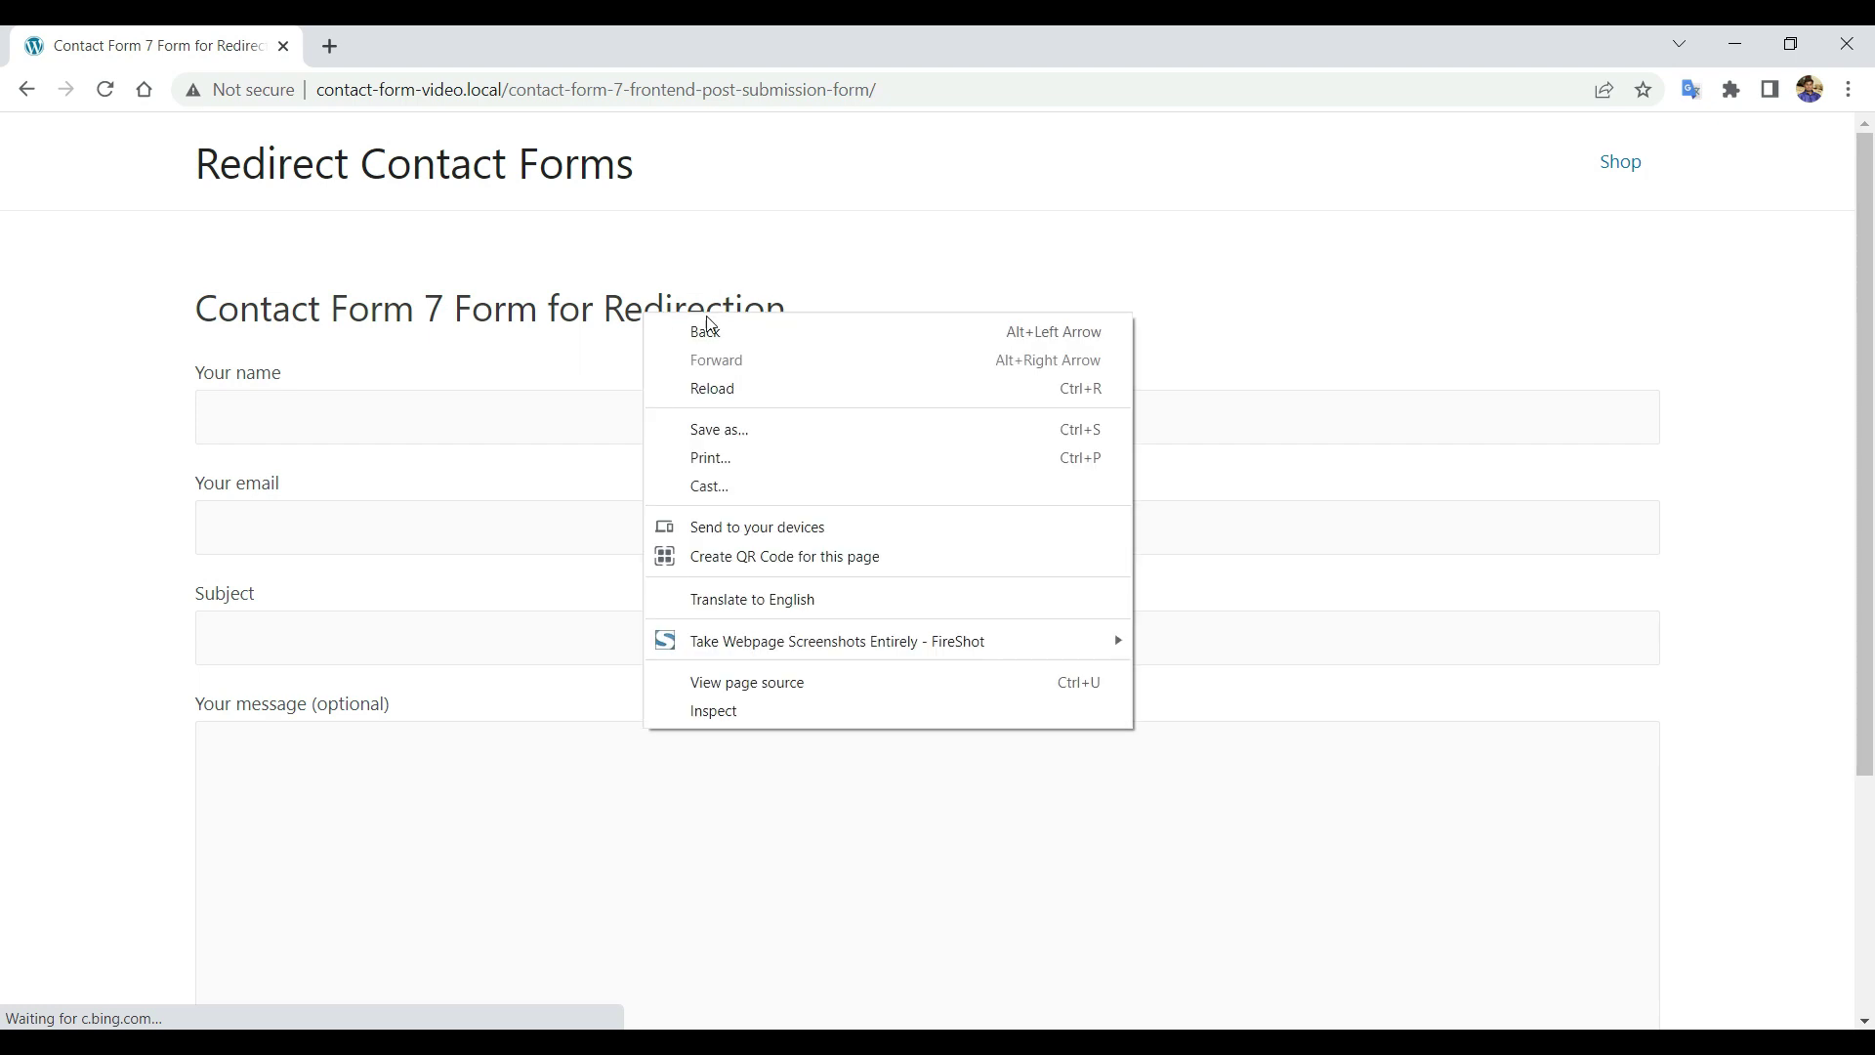
{"action": "left_click", "coordinate": [835, 391]}
{"action": "left_click", "coordinate": [668, 405]}
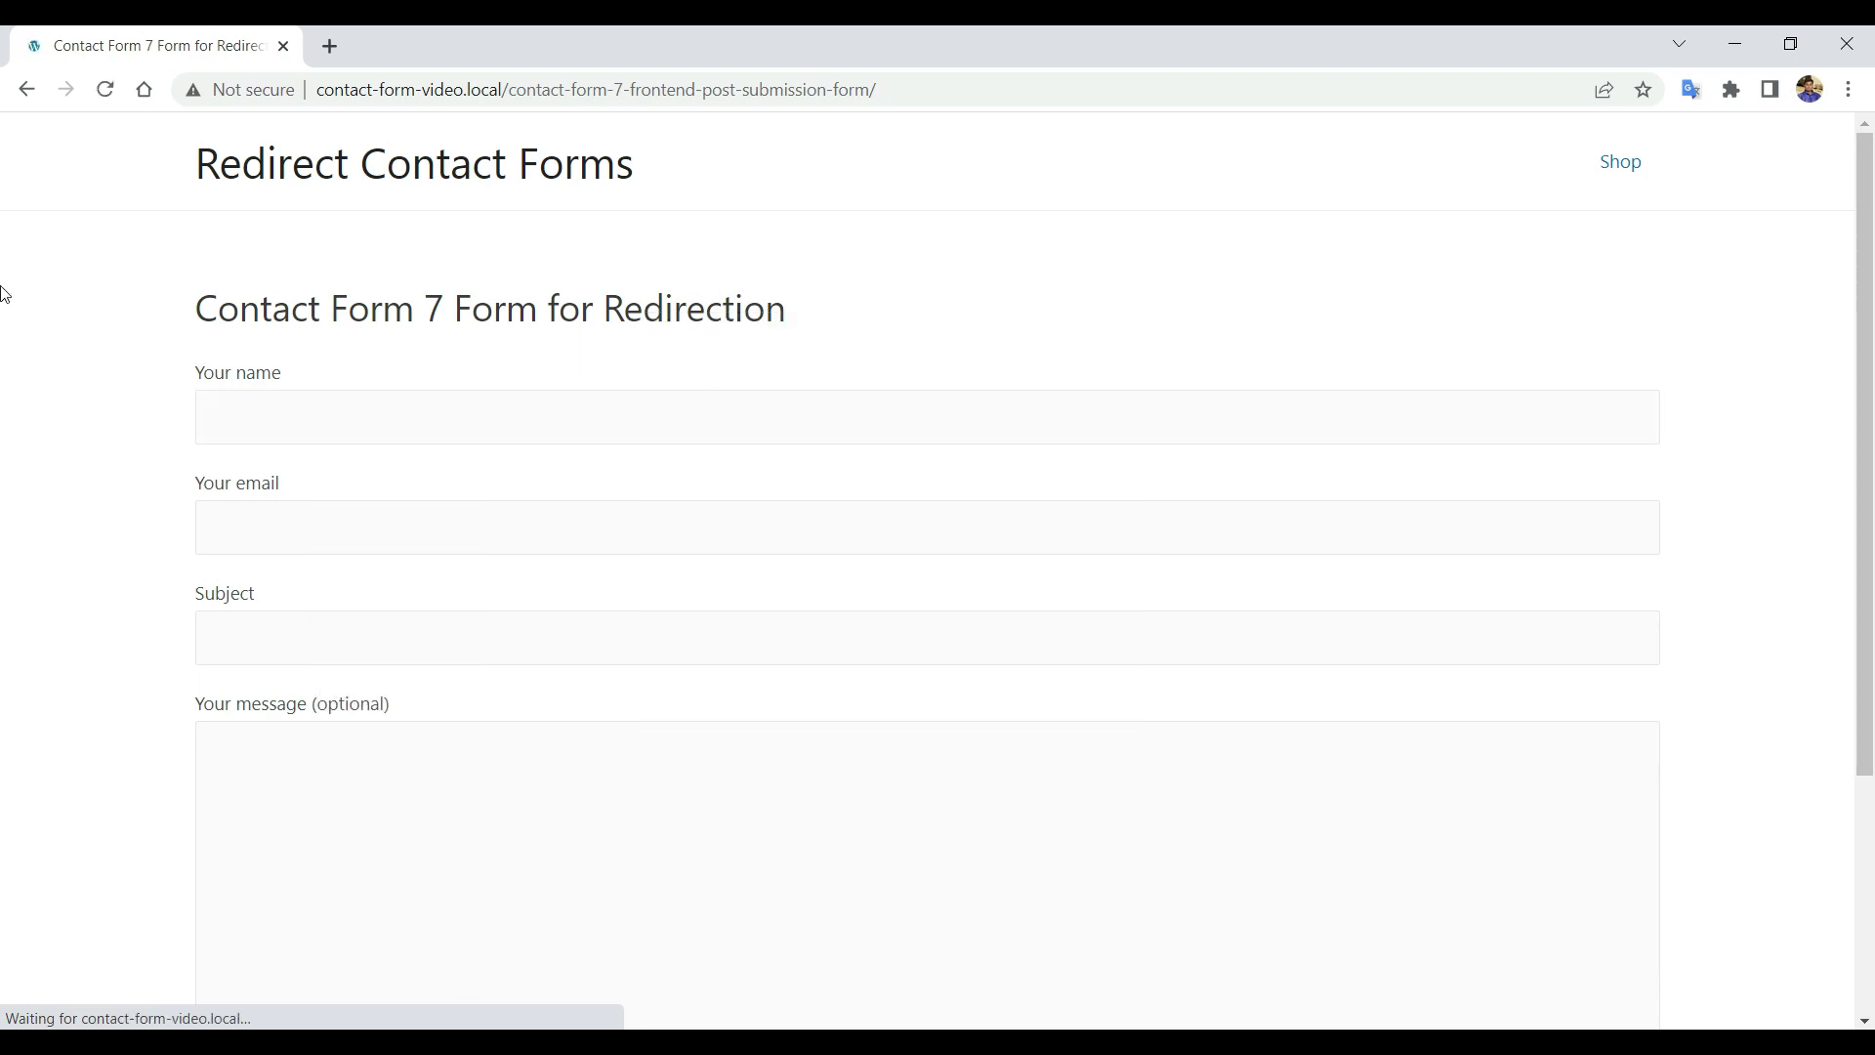
{"action": "left_click", "coordinate": [360, 418]}
{"action": "left_click", "coordinate": [379, 489]}
{"action": "left_click", "coordinate": [371, 528]}
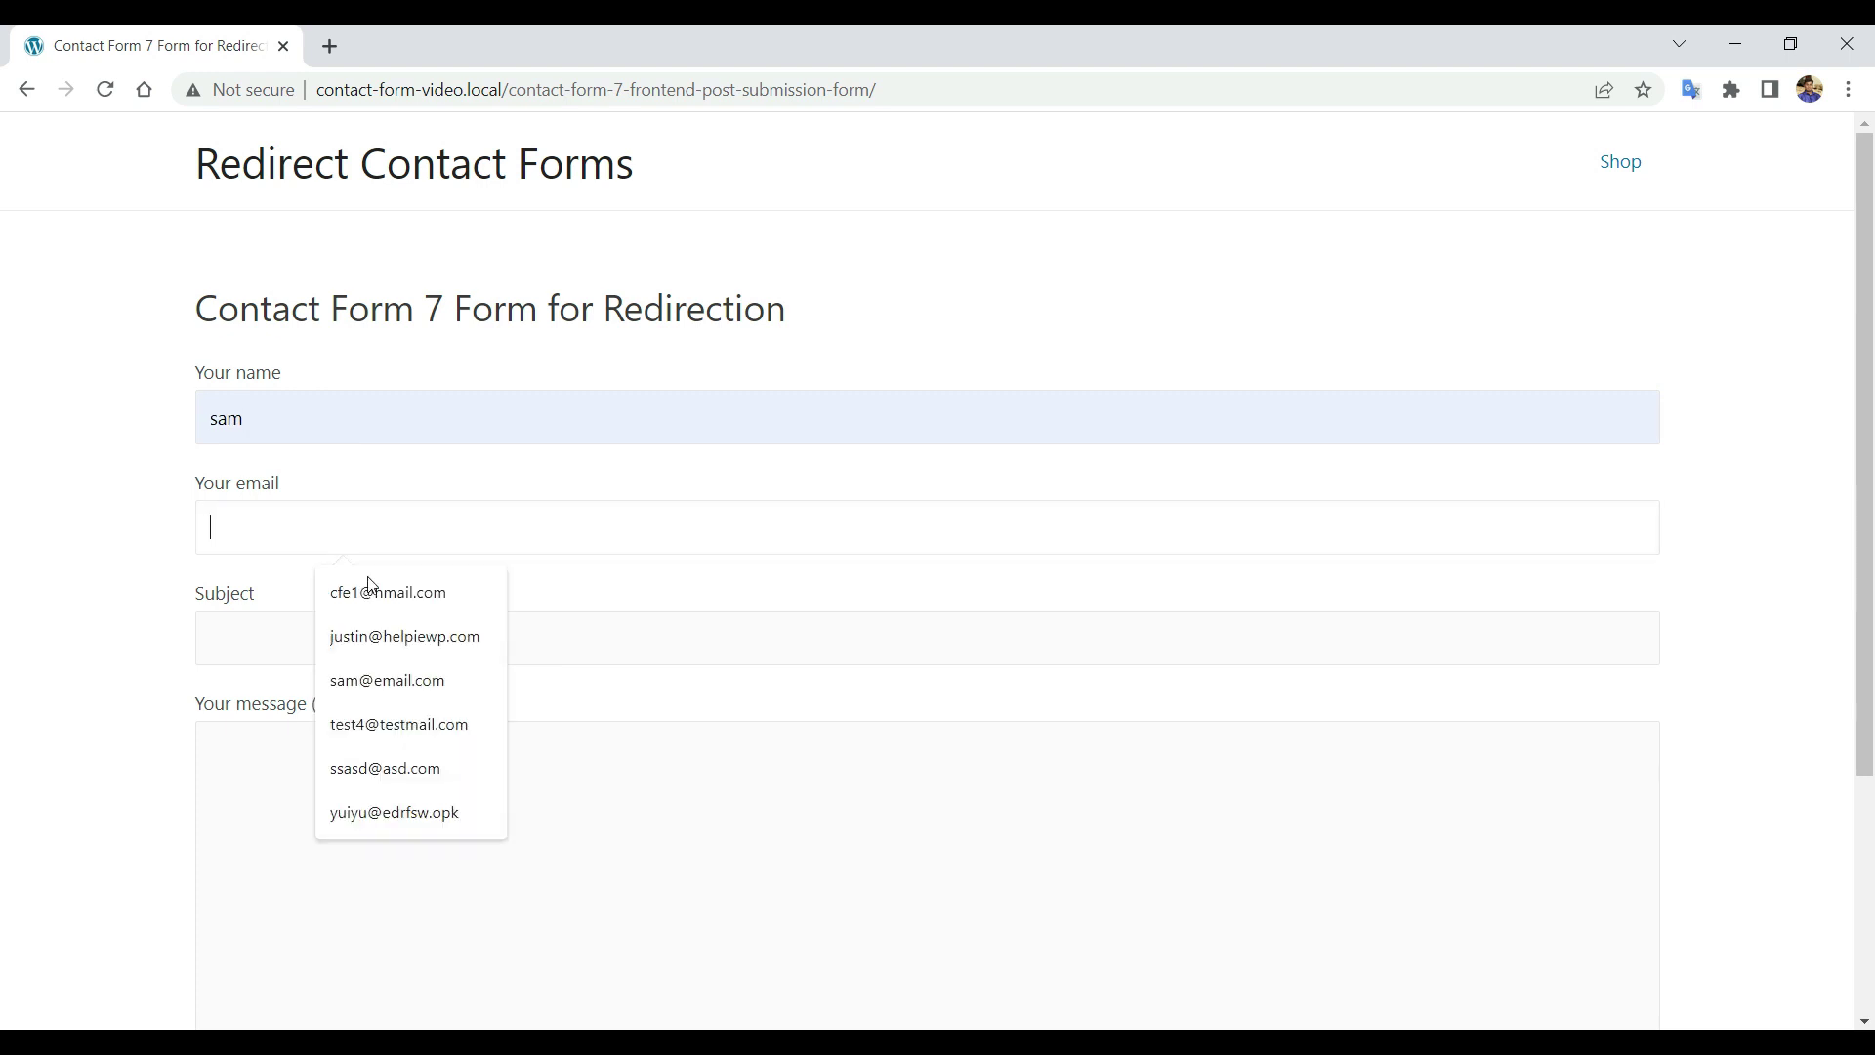
{"action": "left_click", "coordinate": [368, 677]}
{"action": "left_click", "coordinate": [410, 645]}
{"action": "left_click", "coordinate": [351, 702]}
Submit the form and view the resulting Tablesome plugin page on WordPress.org.
{"action": "scroll", "coordinate": [577, 723], "scroll_direction": "down", "scroll_amount": 2}
{"action": "left_click", "coordinate": [272, 904]}
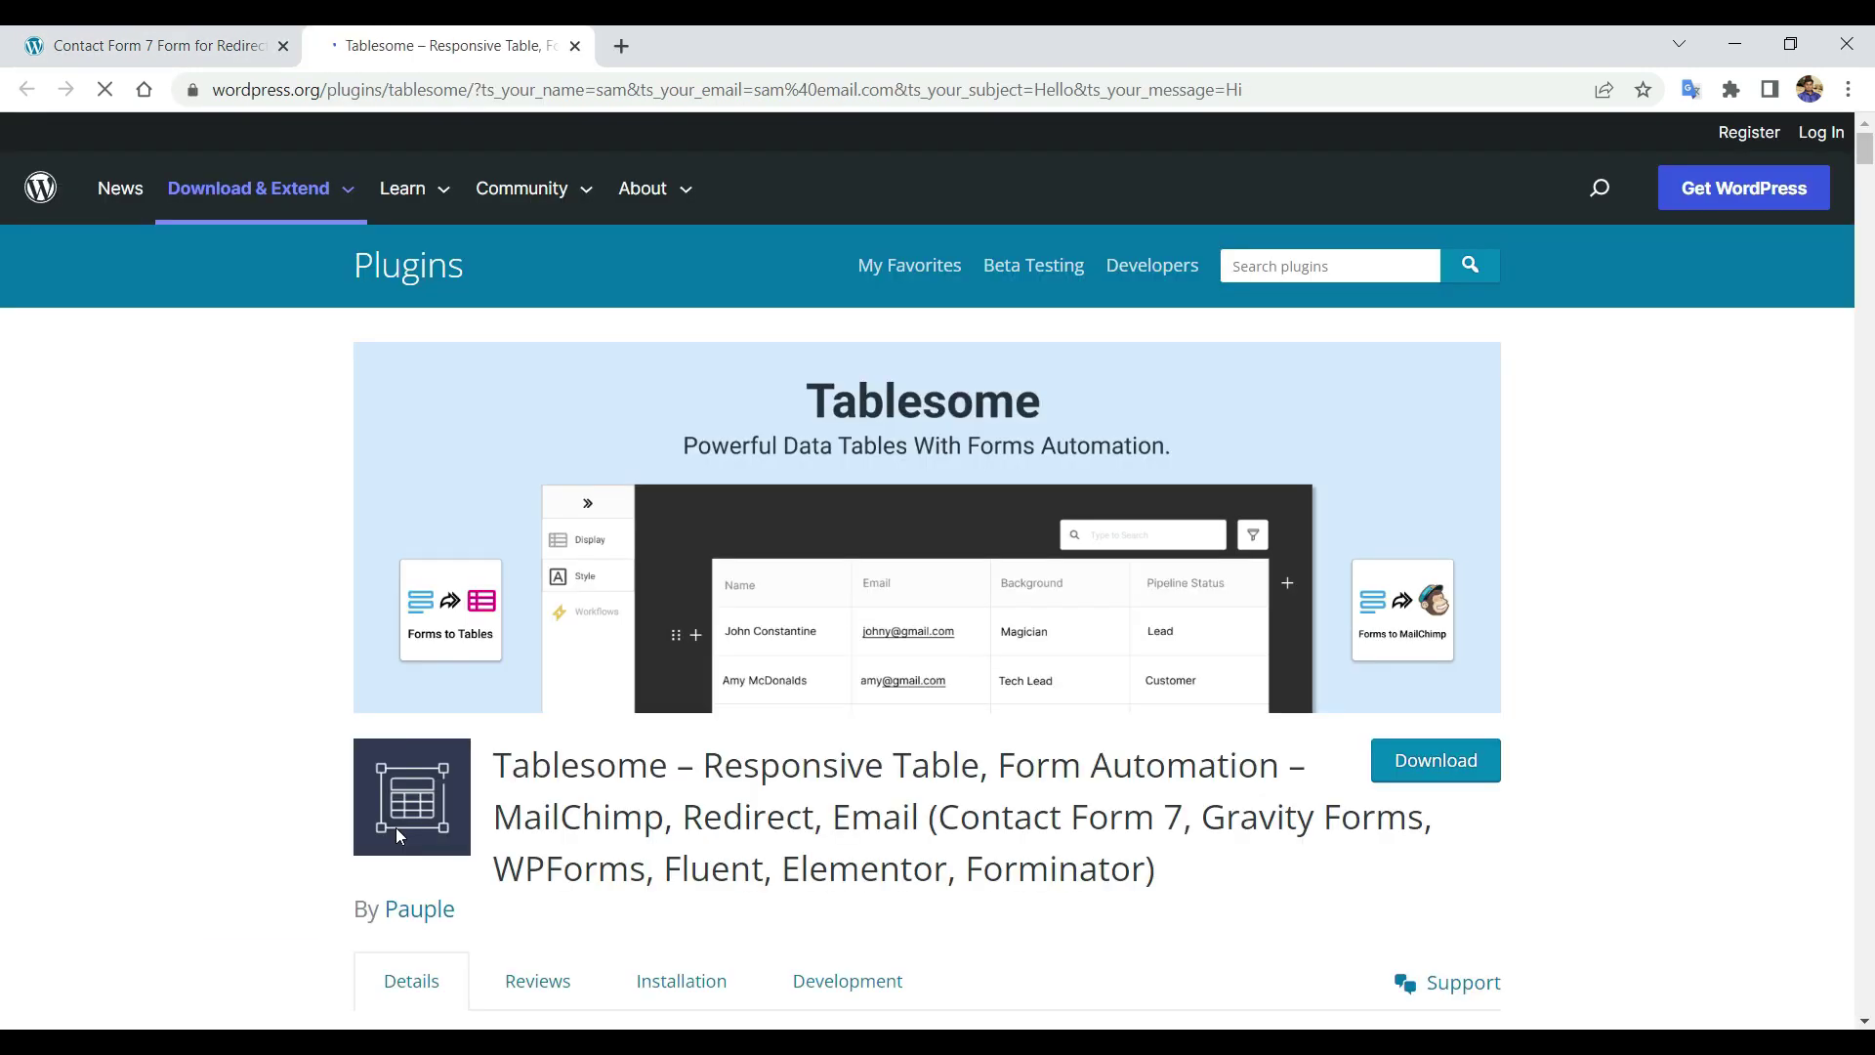
{"action": "scroll", "coordinate": [564, 507], "scroll_direction": "down", "scroll_amount": 3}
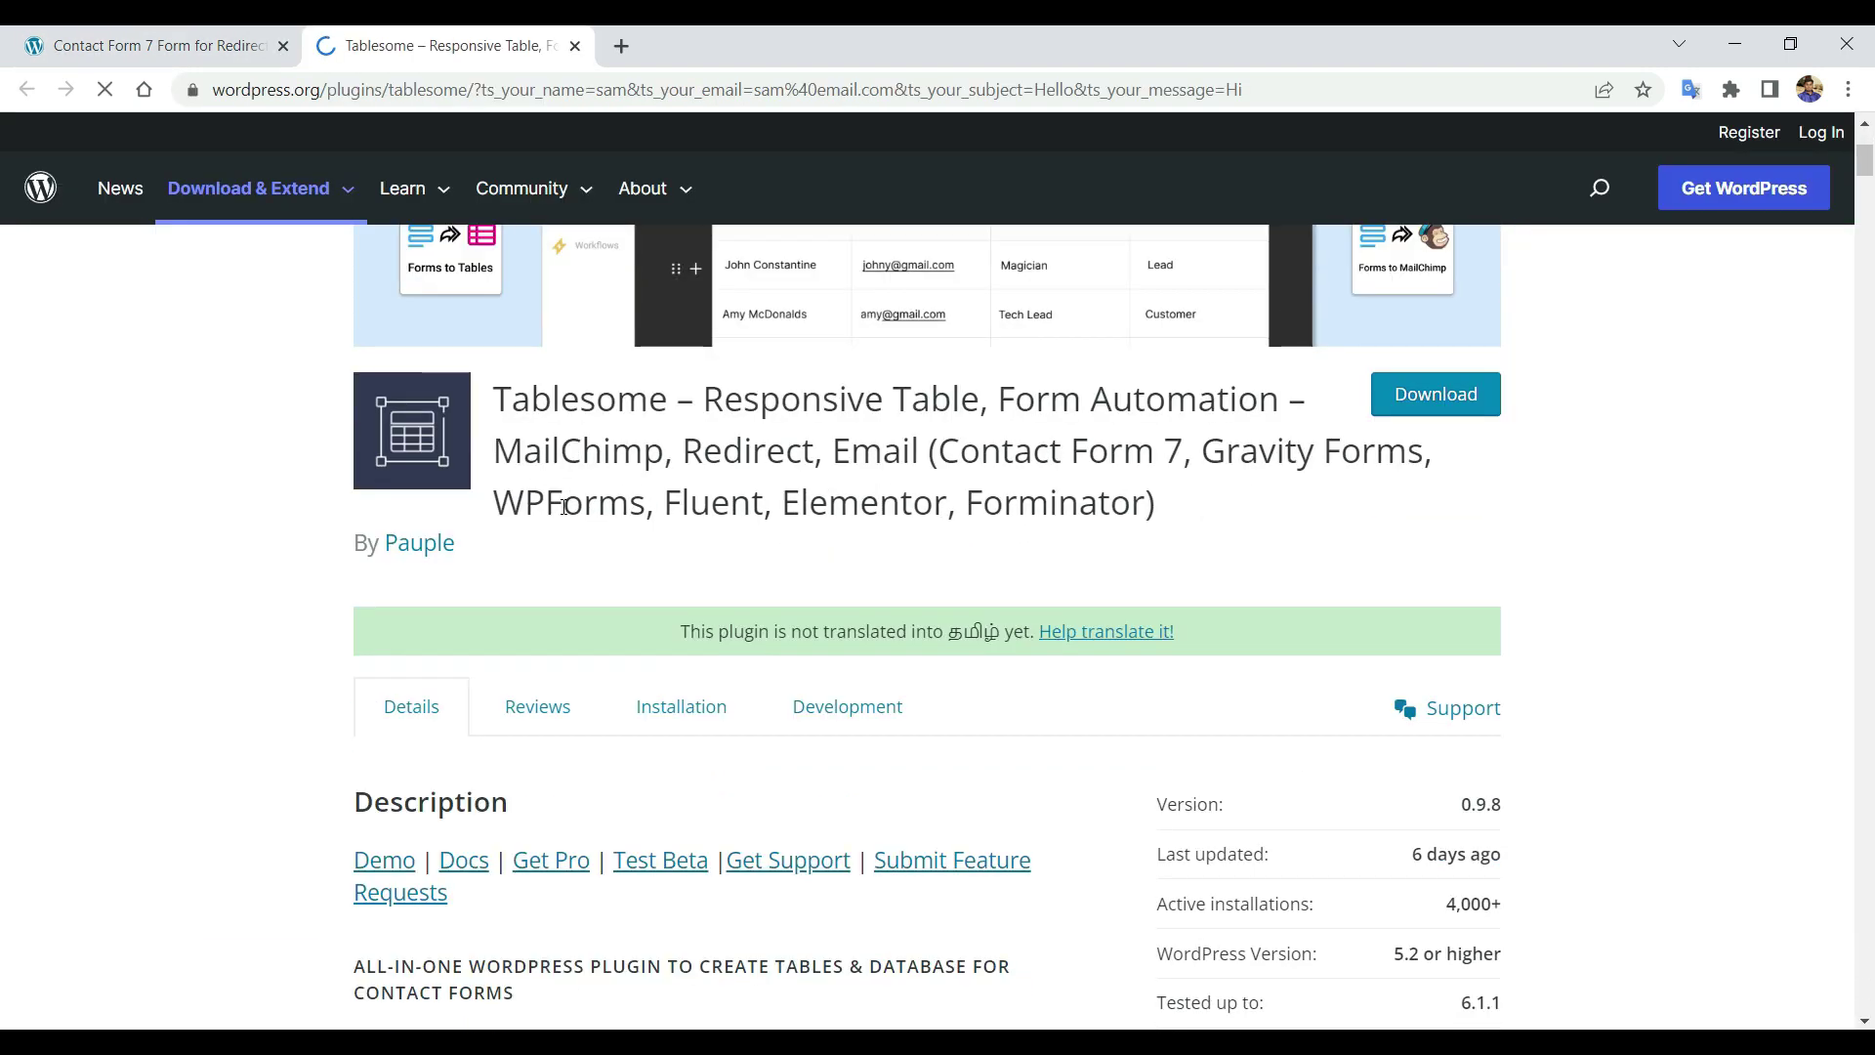
{"action": "scroll", "coordinate": [565, 506], "scroll_direction": "up", "scroll_amount": 2}
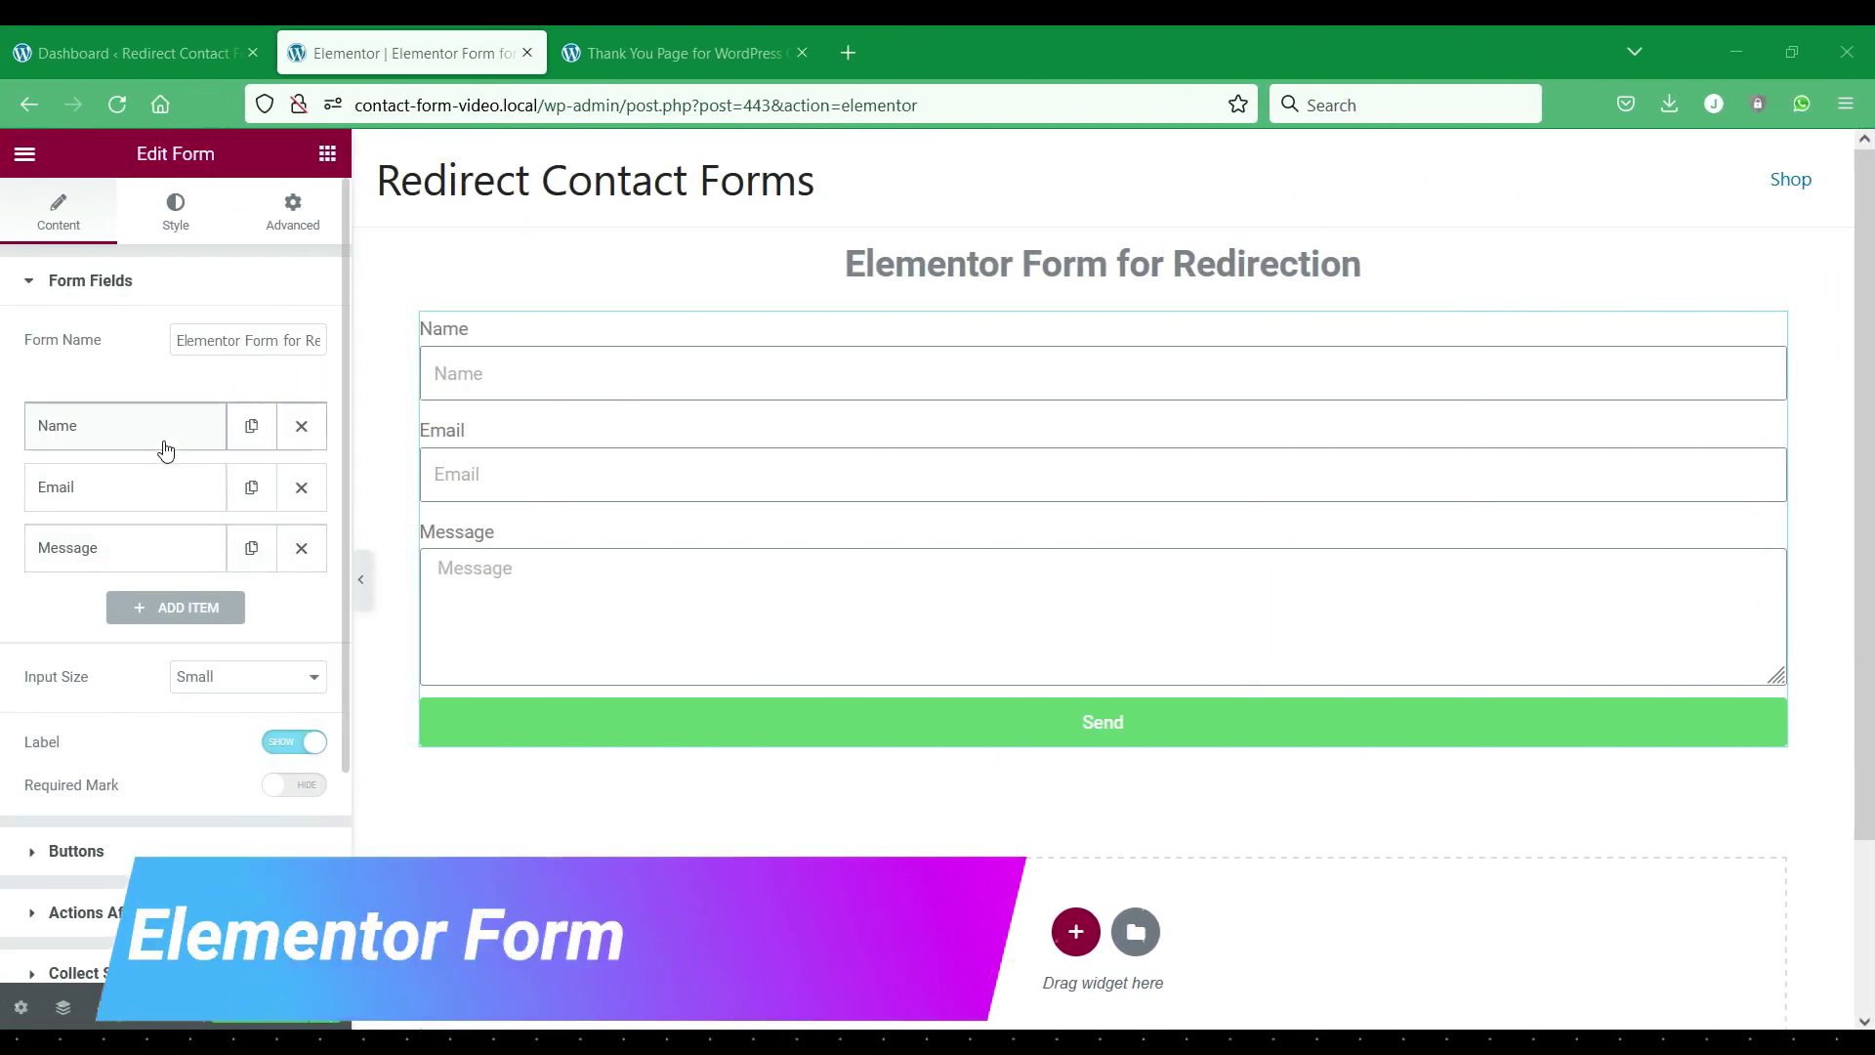
Scroll through the Elementor Form for Redirection preview, then go back to the WordPress Dashboard.
{"action": "scroll", "coordinate": [489, 544], "scroll_direction": "down", "scroll_amount": 2}
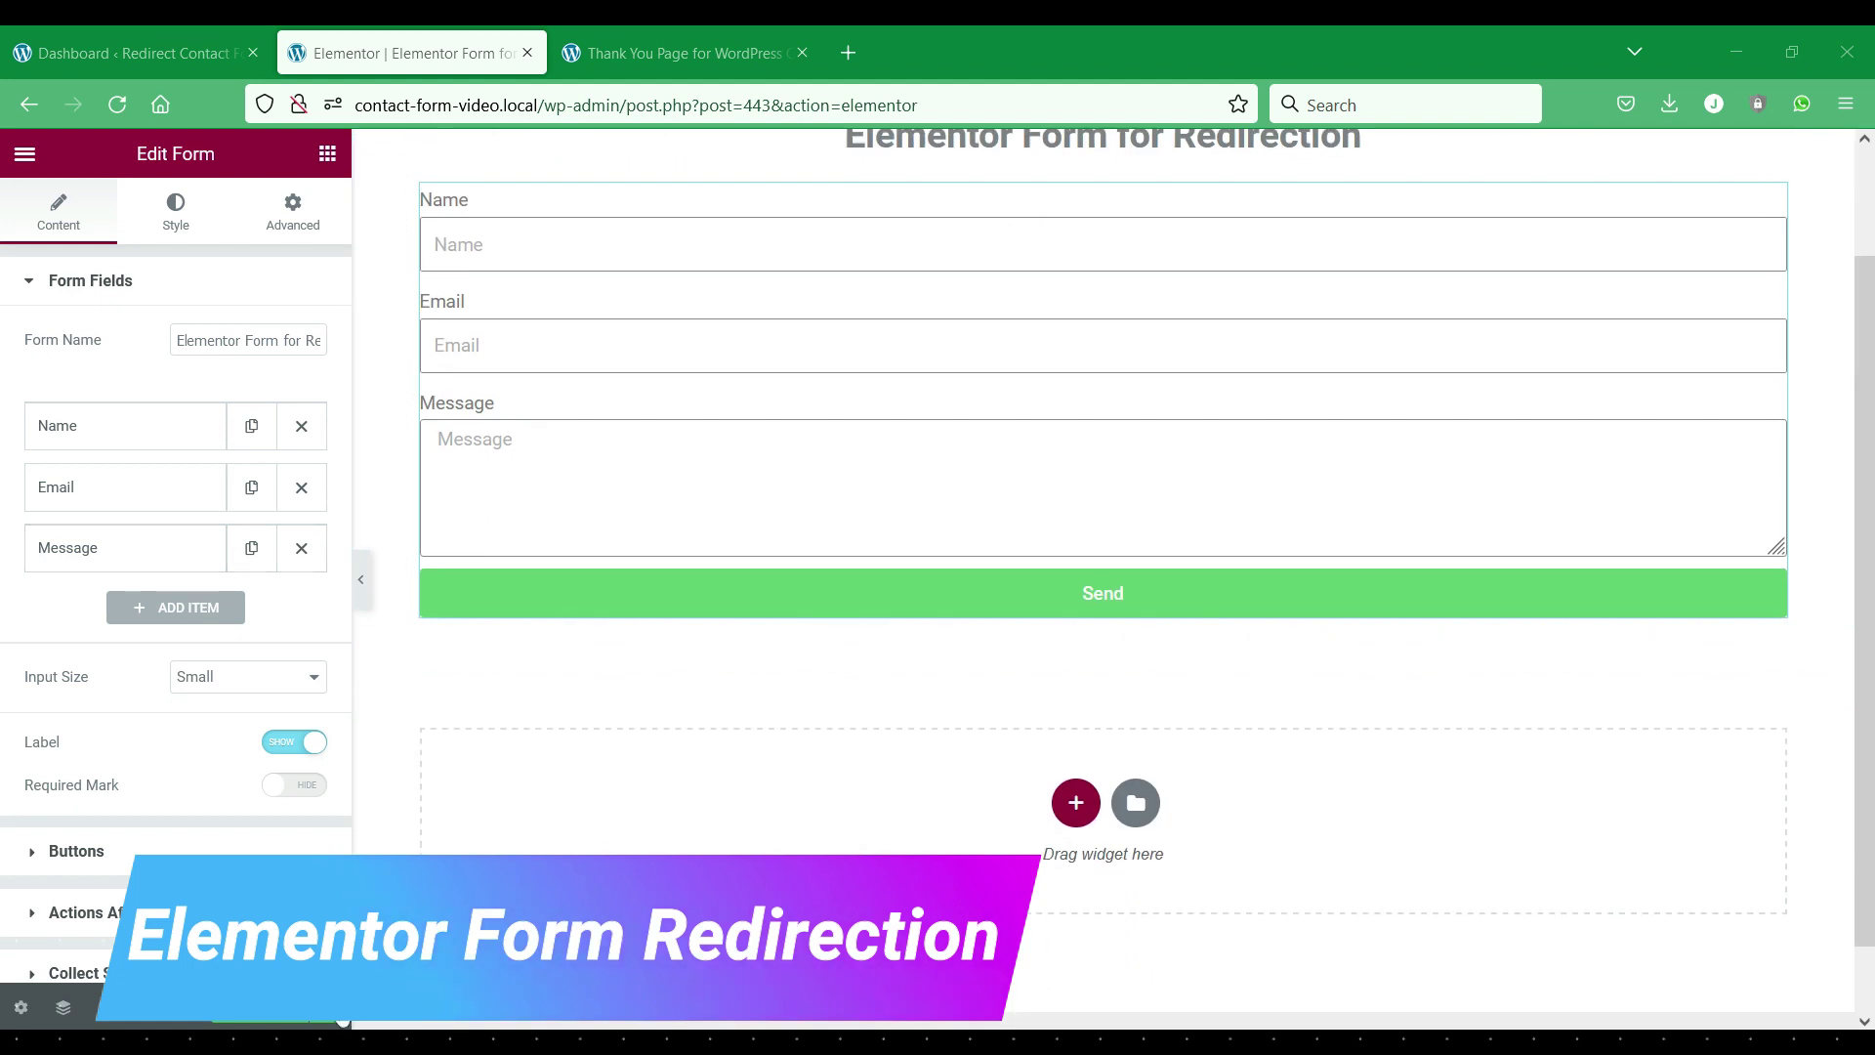
{"action": "scroll", "coordinate": [544, 928], "scroll_direction": "up", "scroll_amount": 2}
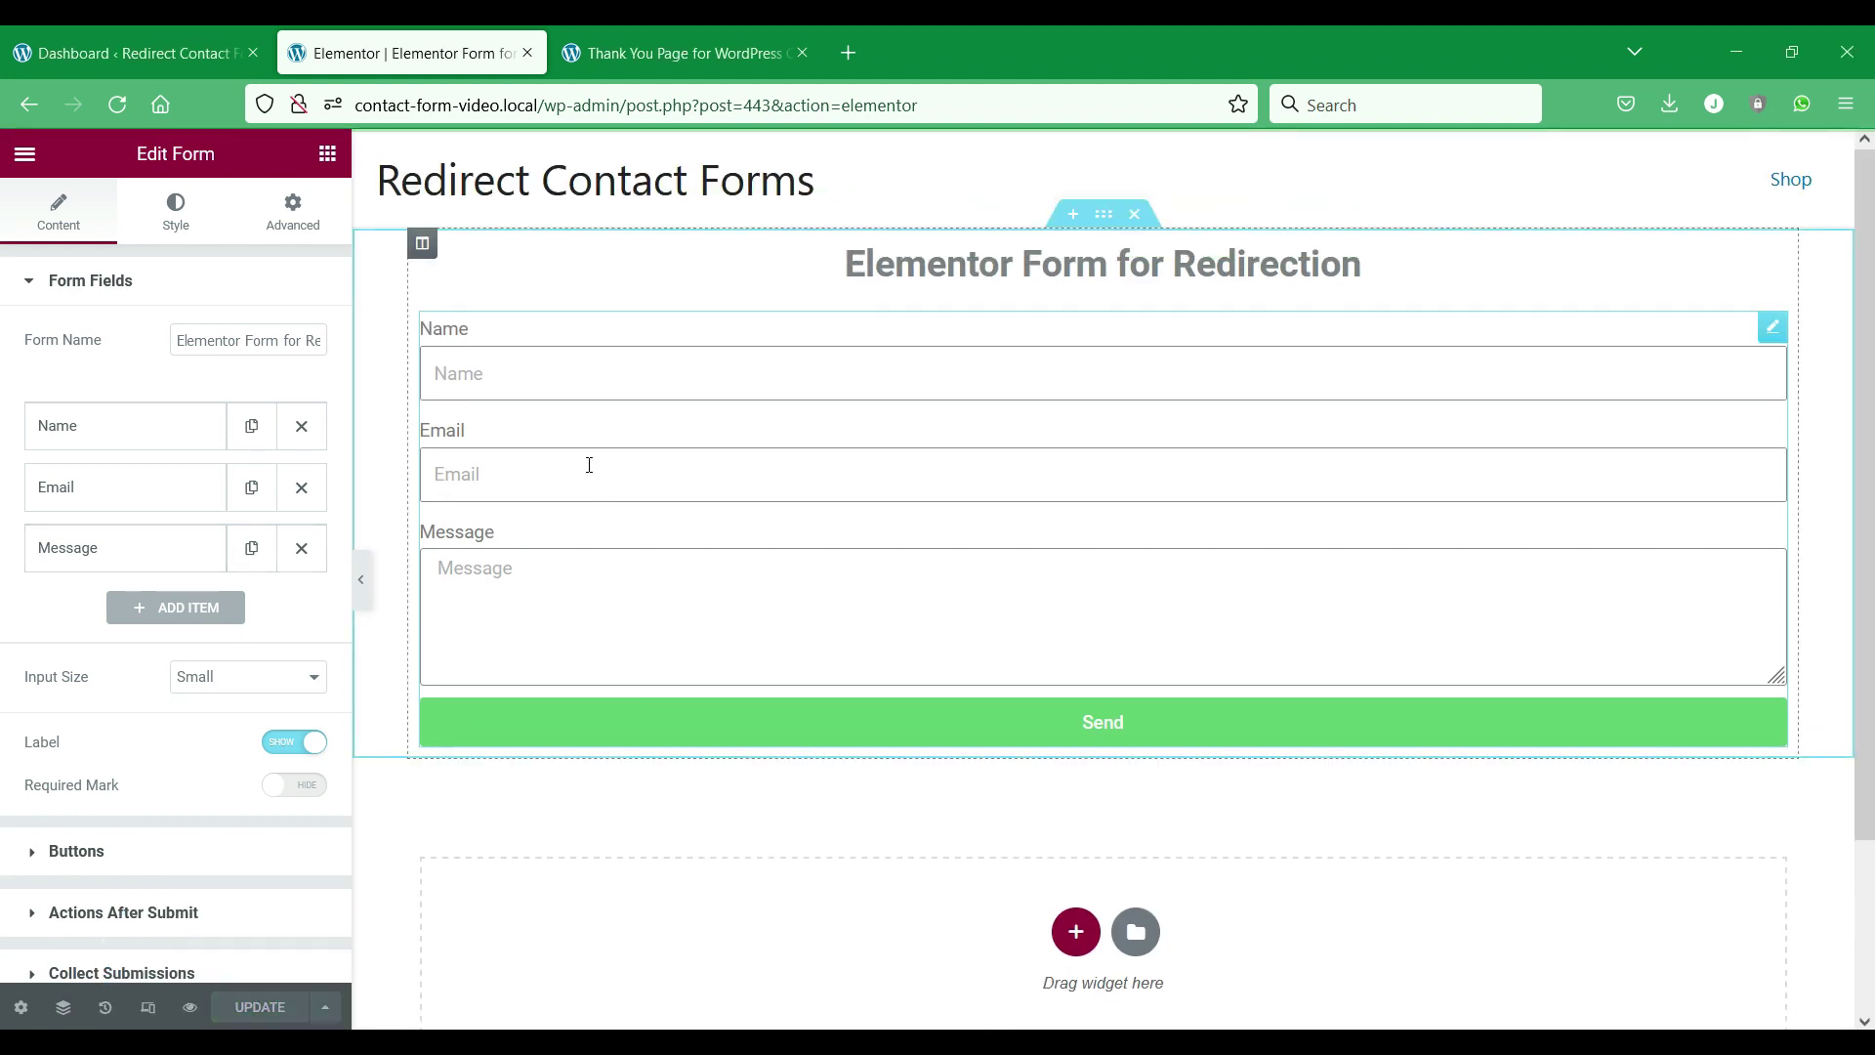
{"action": "left_click", "coordinate": [181, 29]}
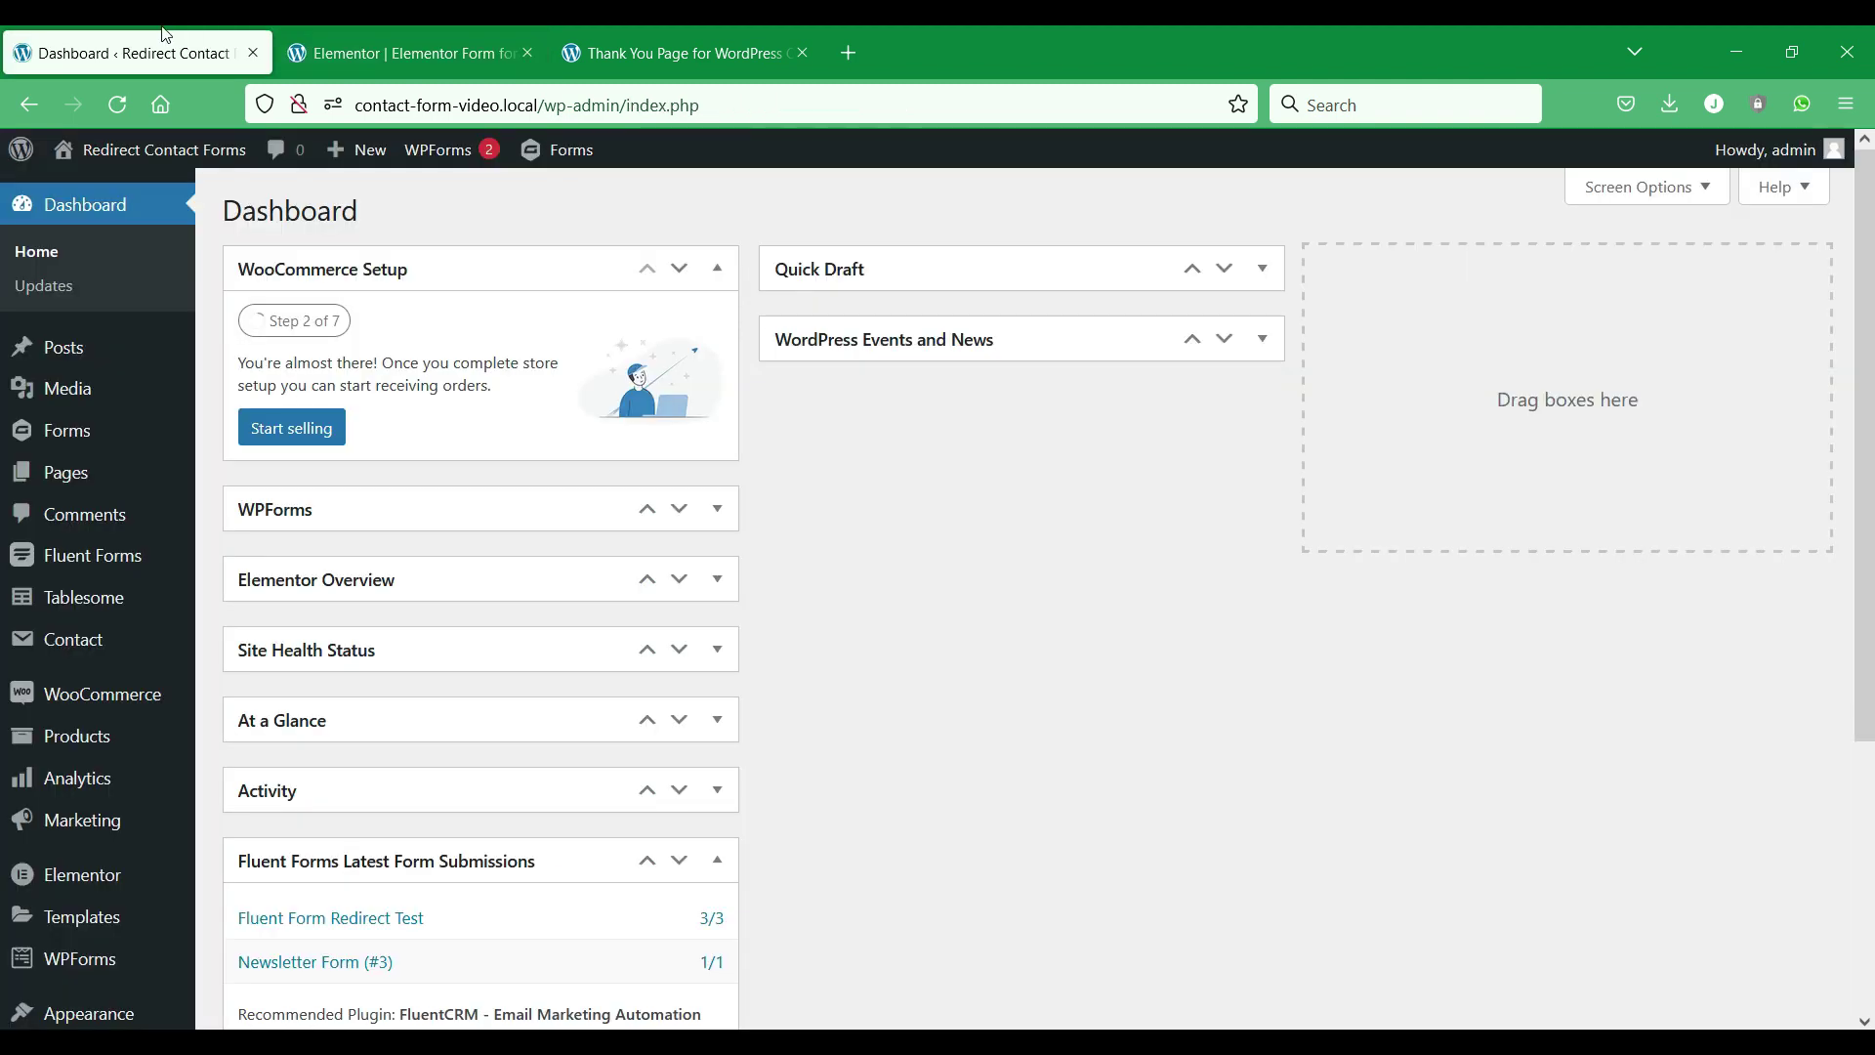
Create a new Tablesome table named 'Elementor Redirect'.
{"action": "mouse_move", "coordinate": [59, 597]}
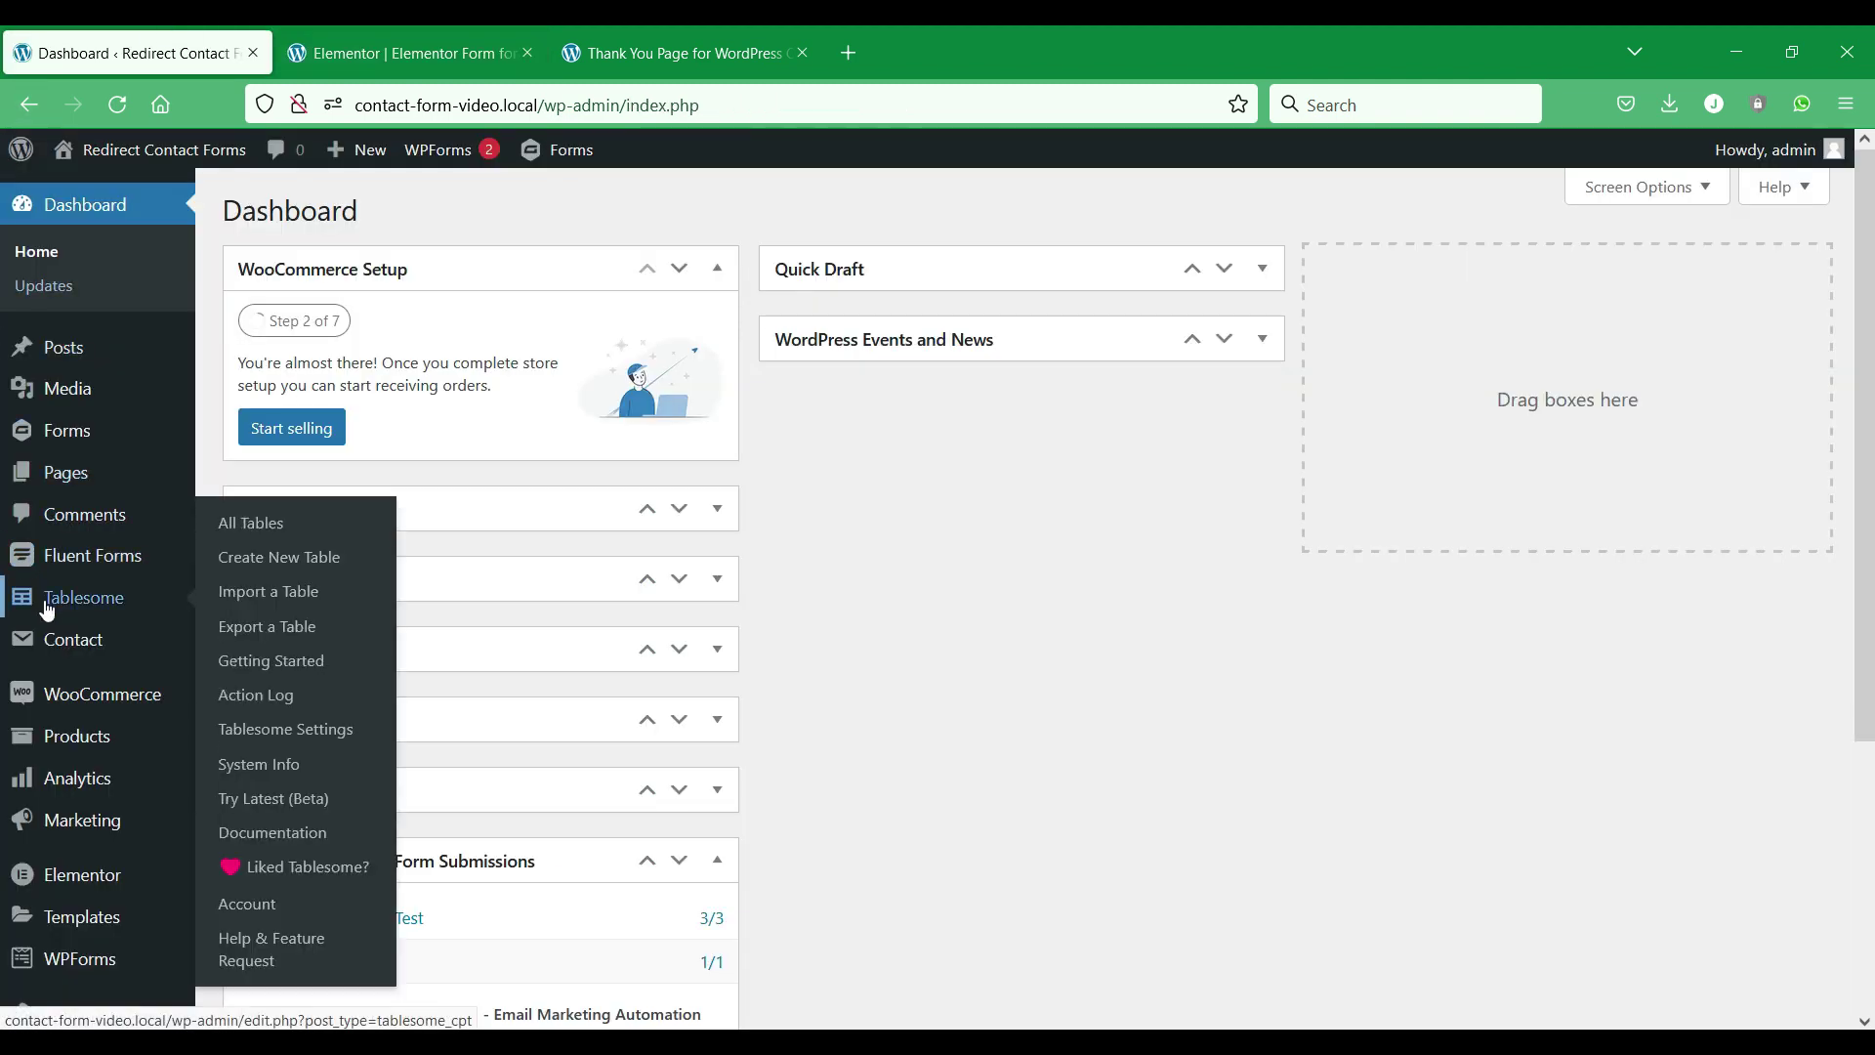
{"action": "left_click", "coordinate": [322, 557]}
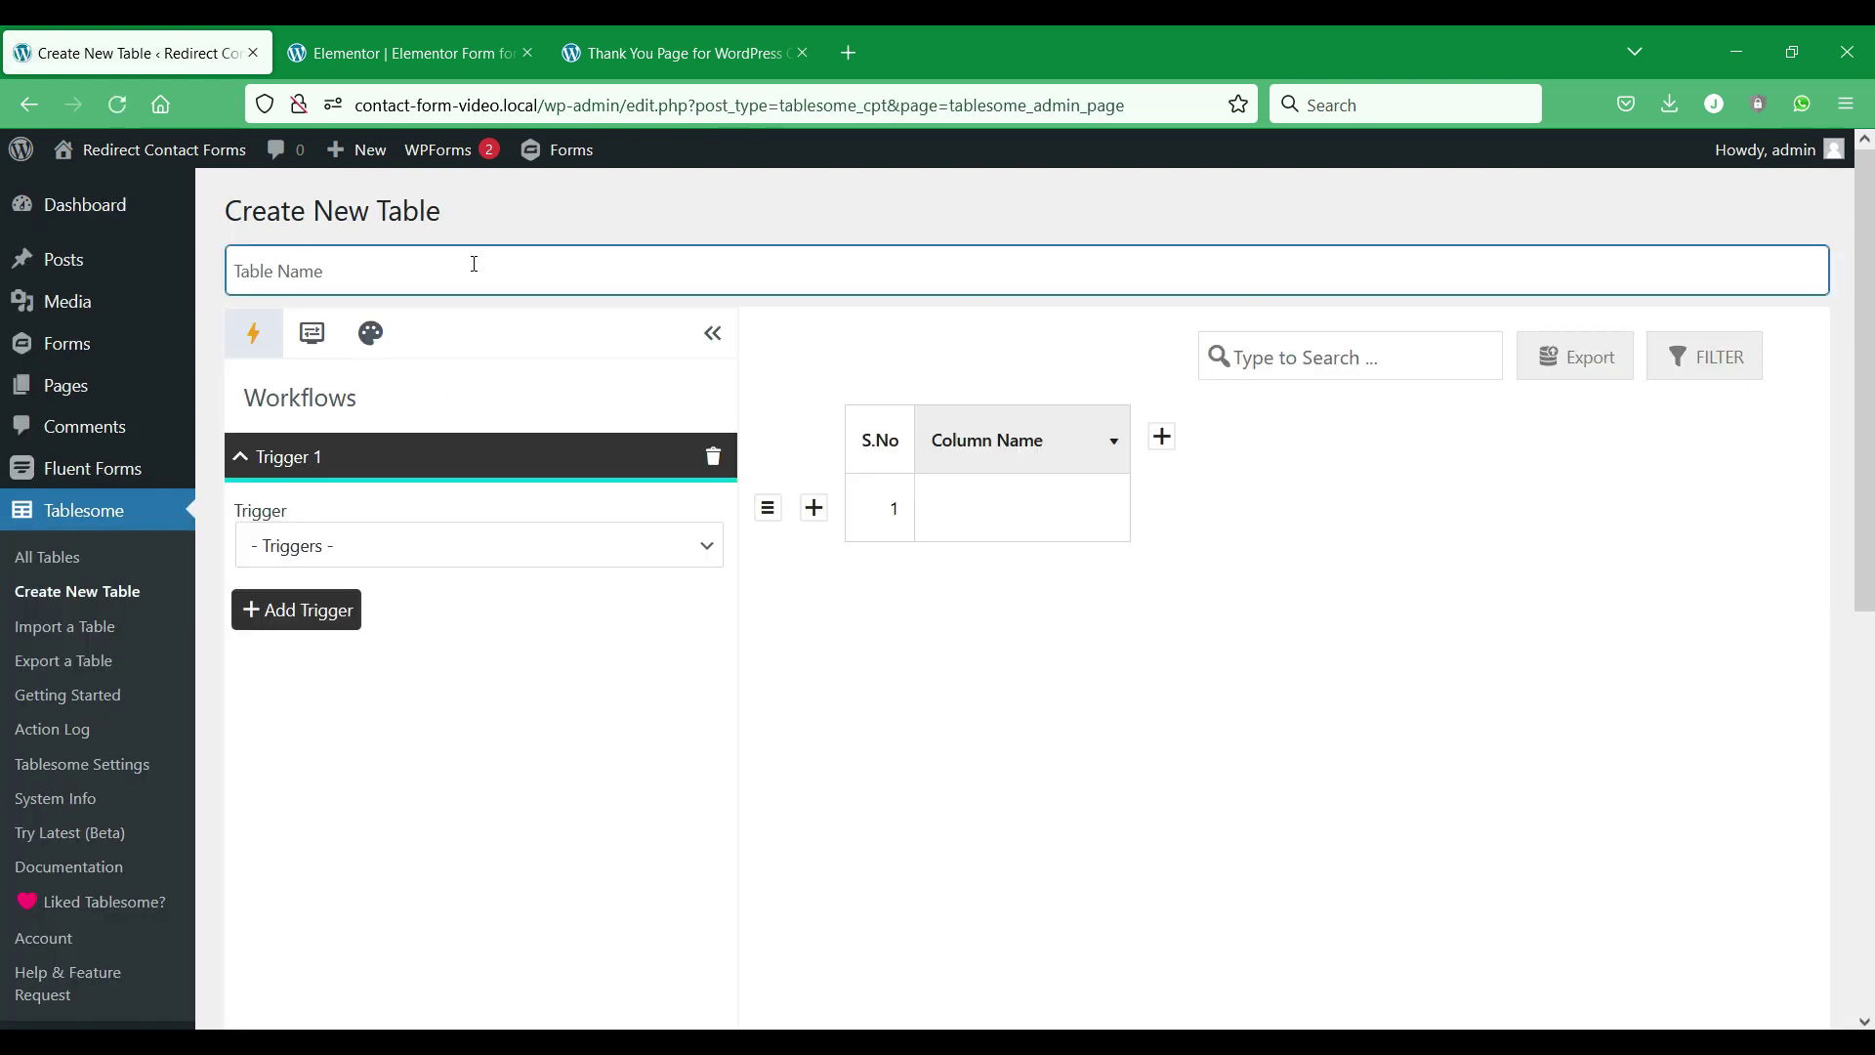
{"action": "type", "text": "e"}
{"action": "key", "text": "BackSpace"}
{"action": "type", "text": "Elem"}
Set the trigger to Elementor On Form Submit for Elementor Form for Redirection, with a Redirection action.
{"action": "left_click", "coordinate": [604, 556]}
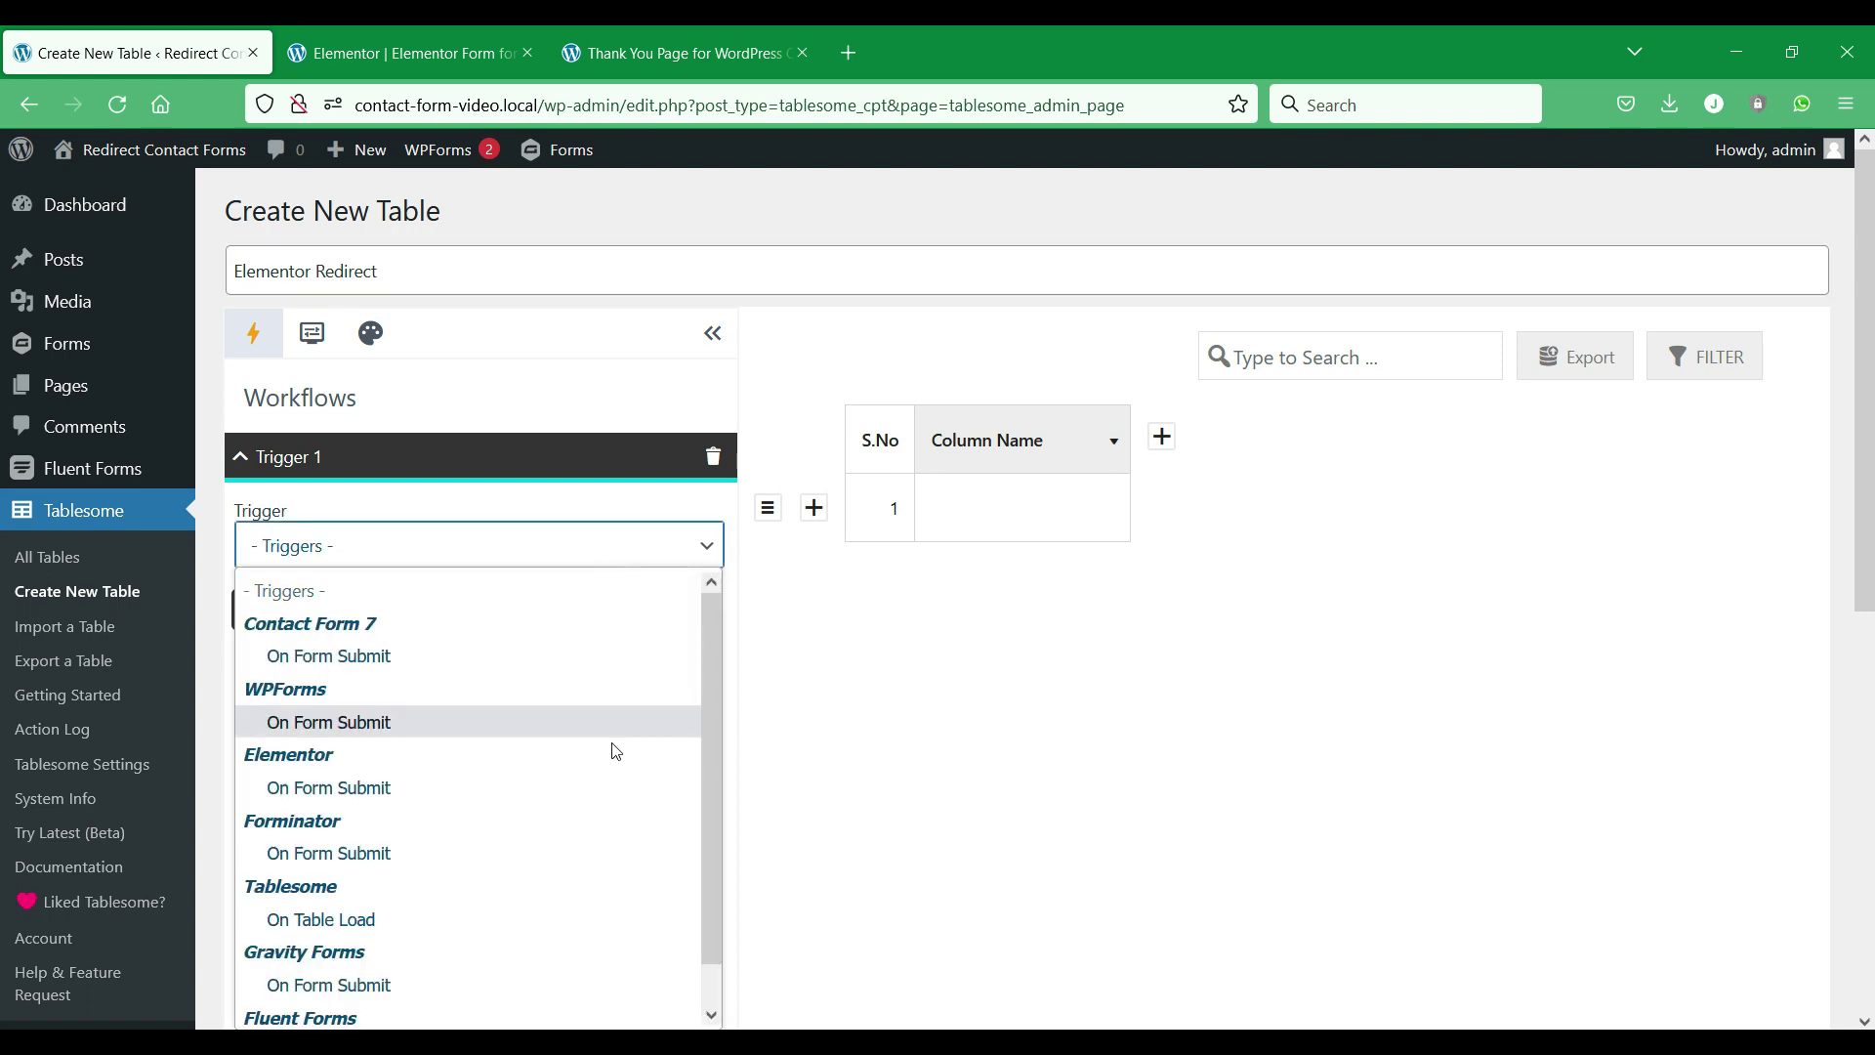
{"action": "left_click", "coordinate": [590, 787]}
{"action": "scroll", "coordinate": [635, 494], "scroll_direction": "down", "scroll_amount": 1}
{"action": "left_click", "coordinate": [613, 500]}
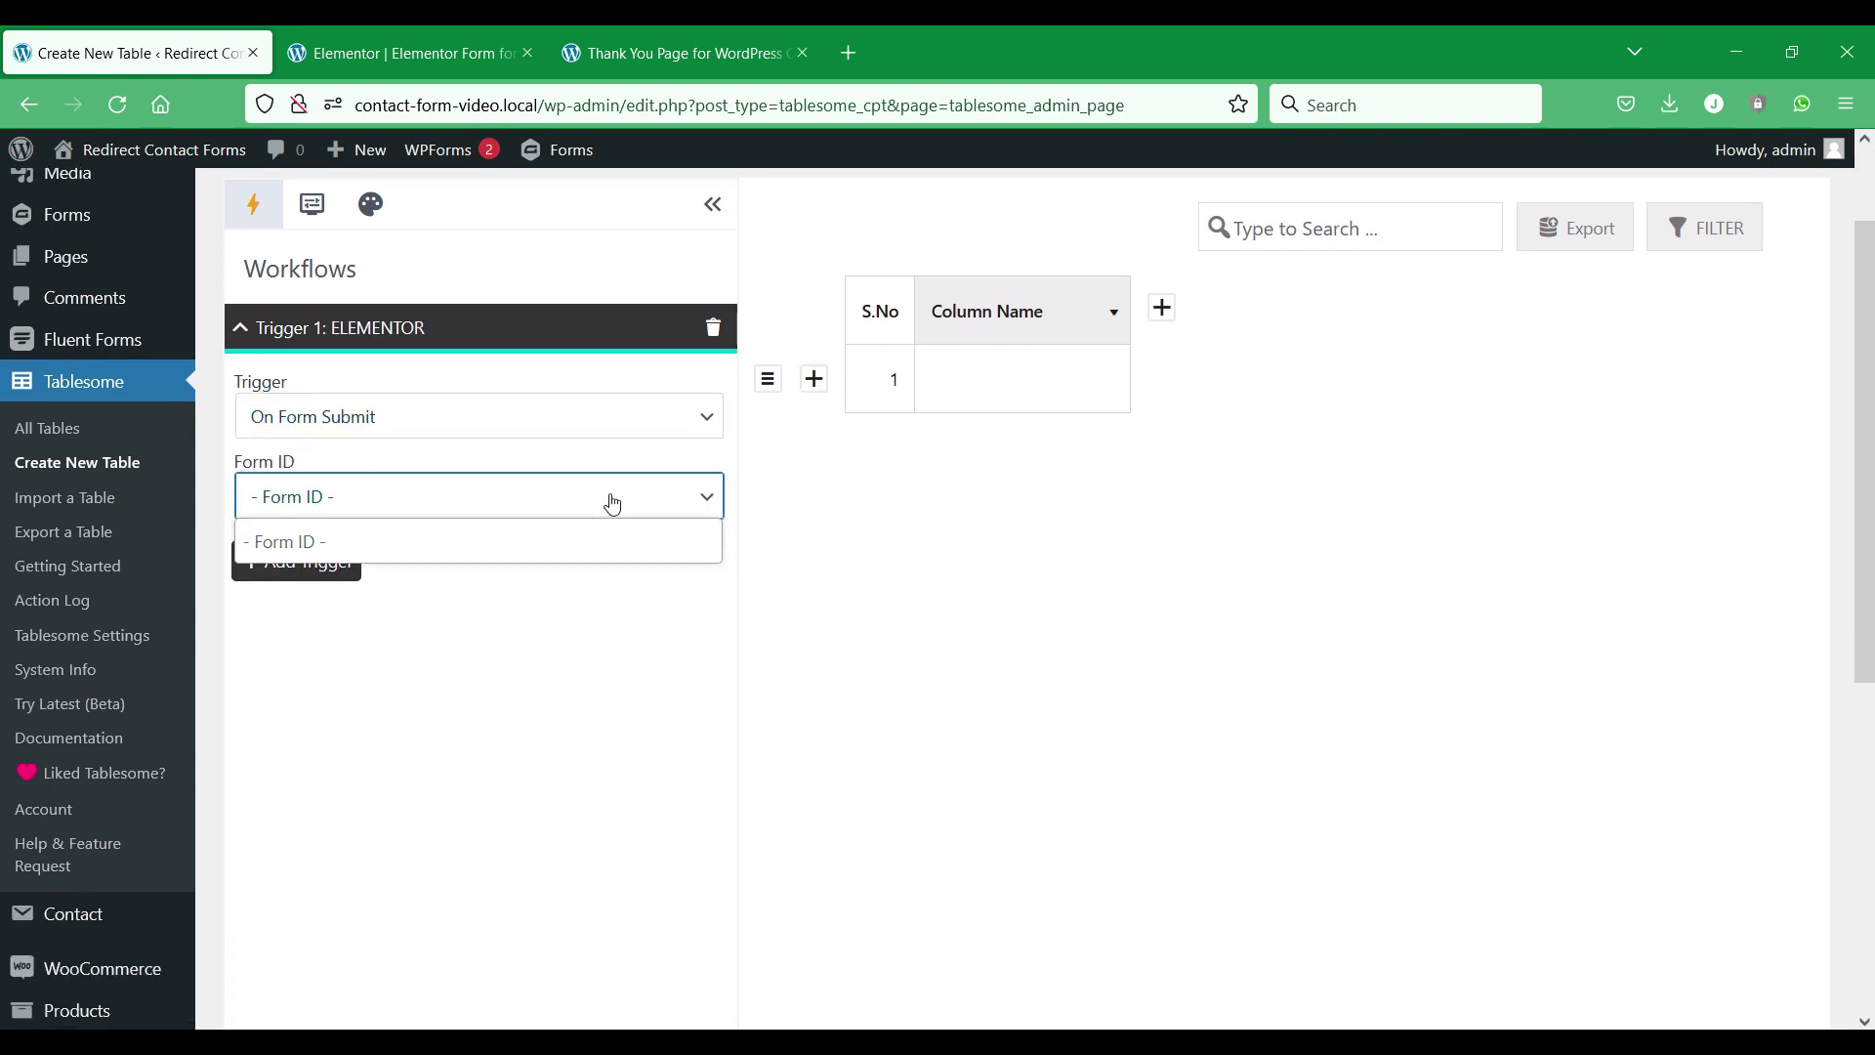
{"action": "left_click", "coordinate": [599, 603]}
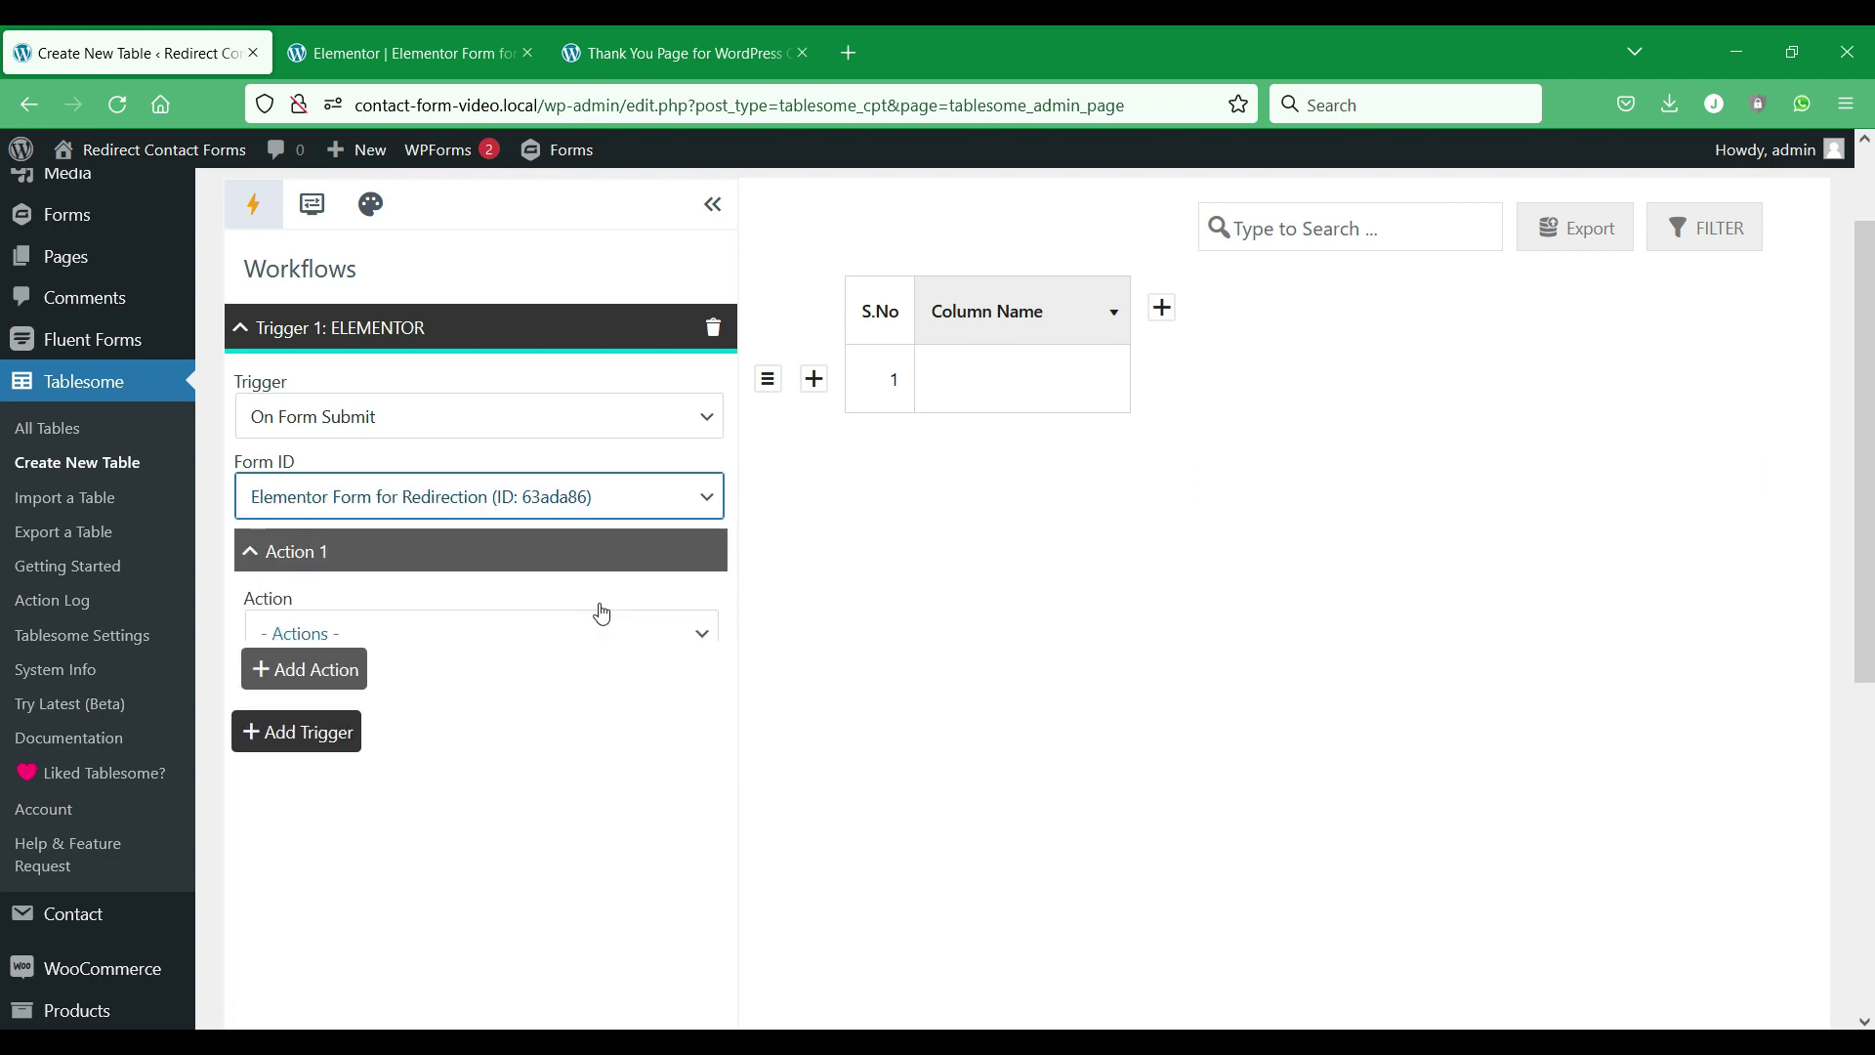
{"action": "left_click", "coordinate": [641, 615]}
{"action": "left_click", "coordinate": [664, 628]}
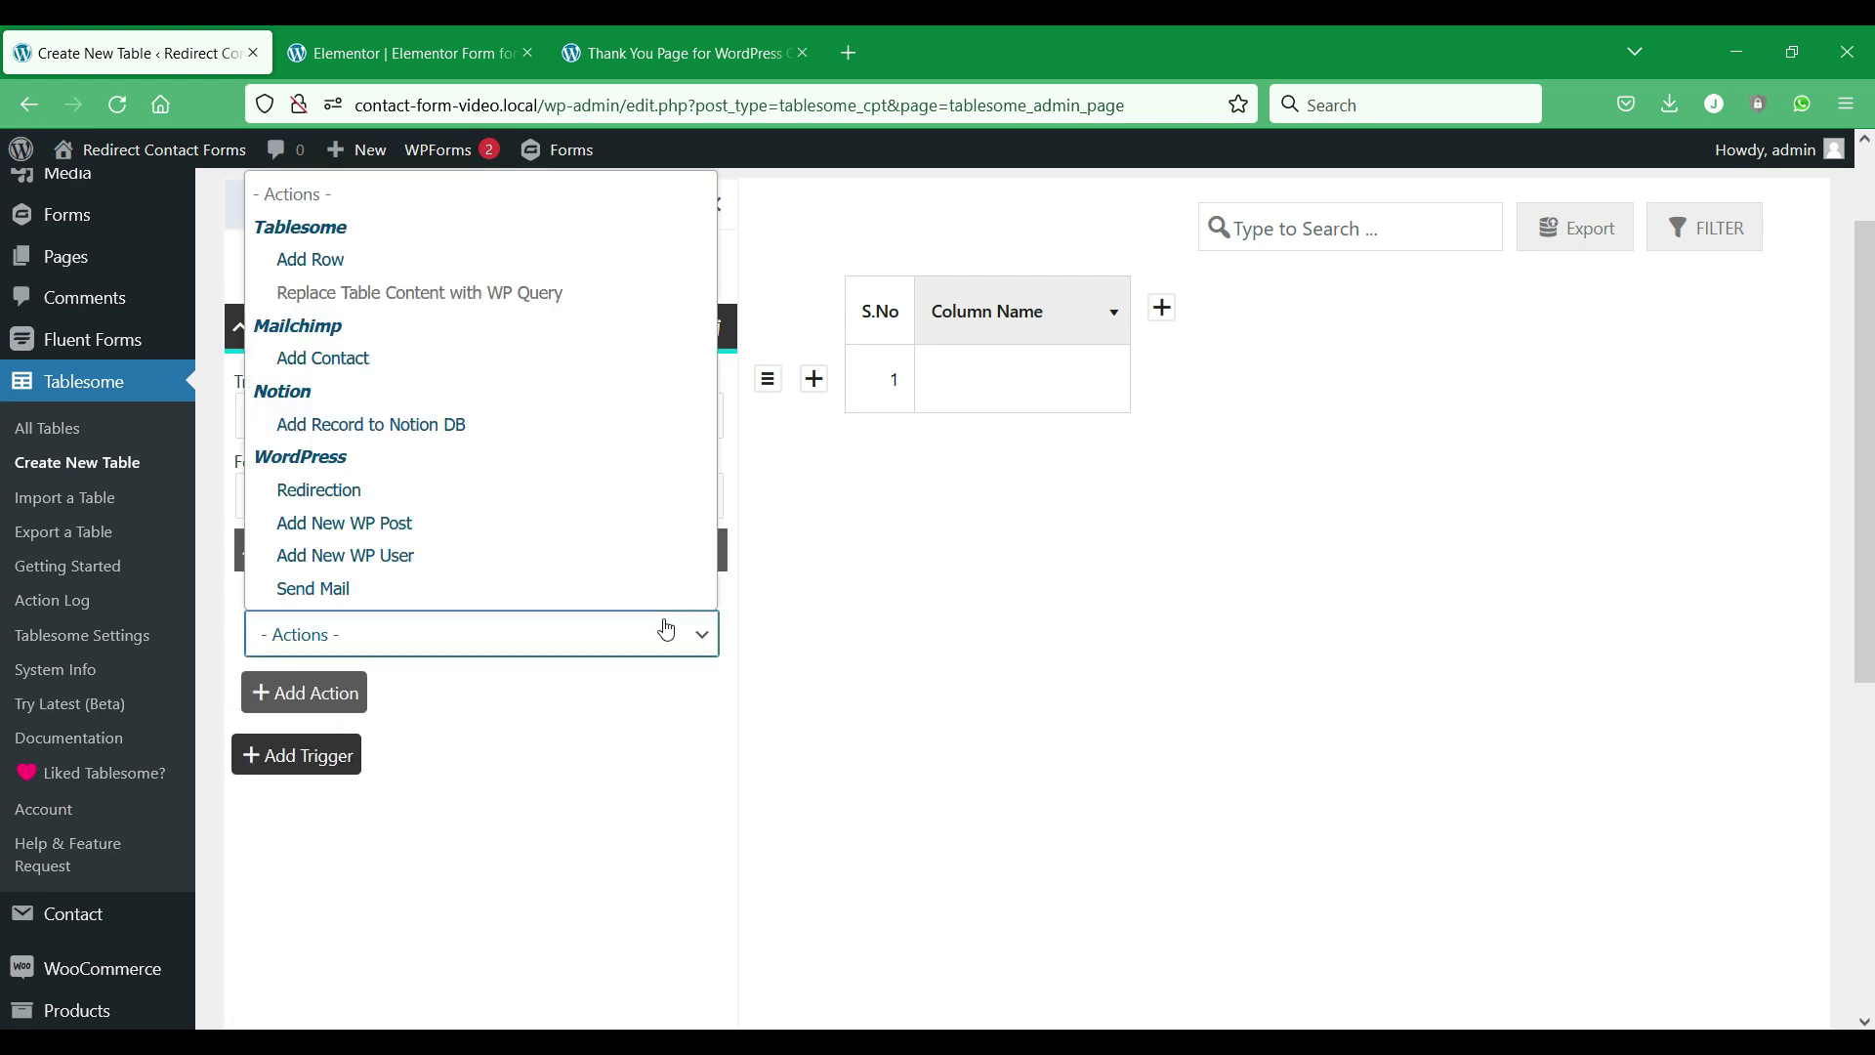
{"action": "left_click", "coordinate": [654, 488]}
{"action": "scroll", "coordinate": [930, 493], "scroll_direction": "down", "scroll_amount": 3}
{"action": "scroll", "coordinate": [932, 493], "scroll_direction": "down", "scroll_amount": 2}
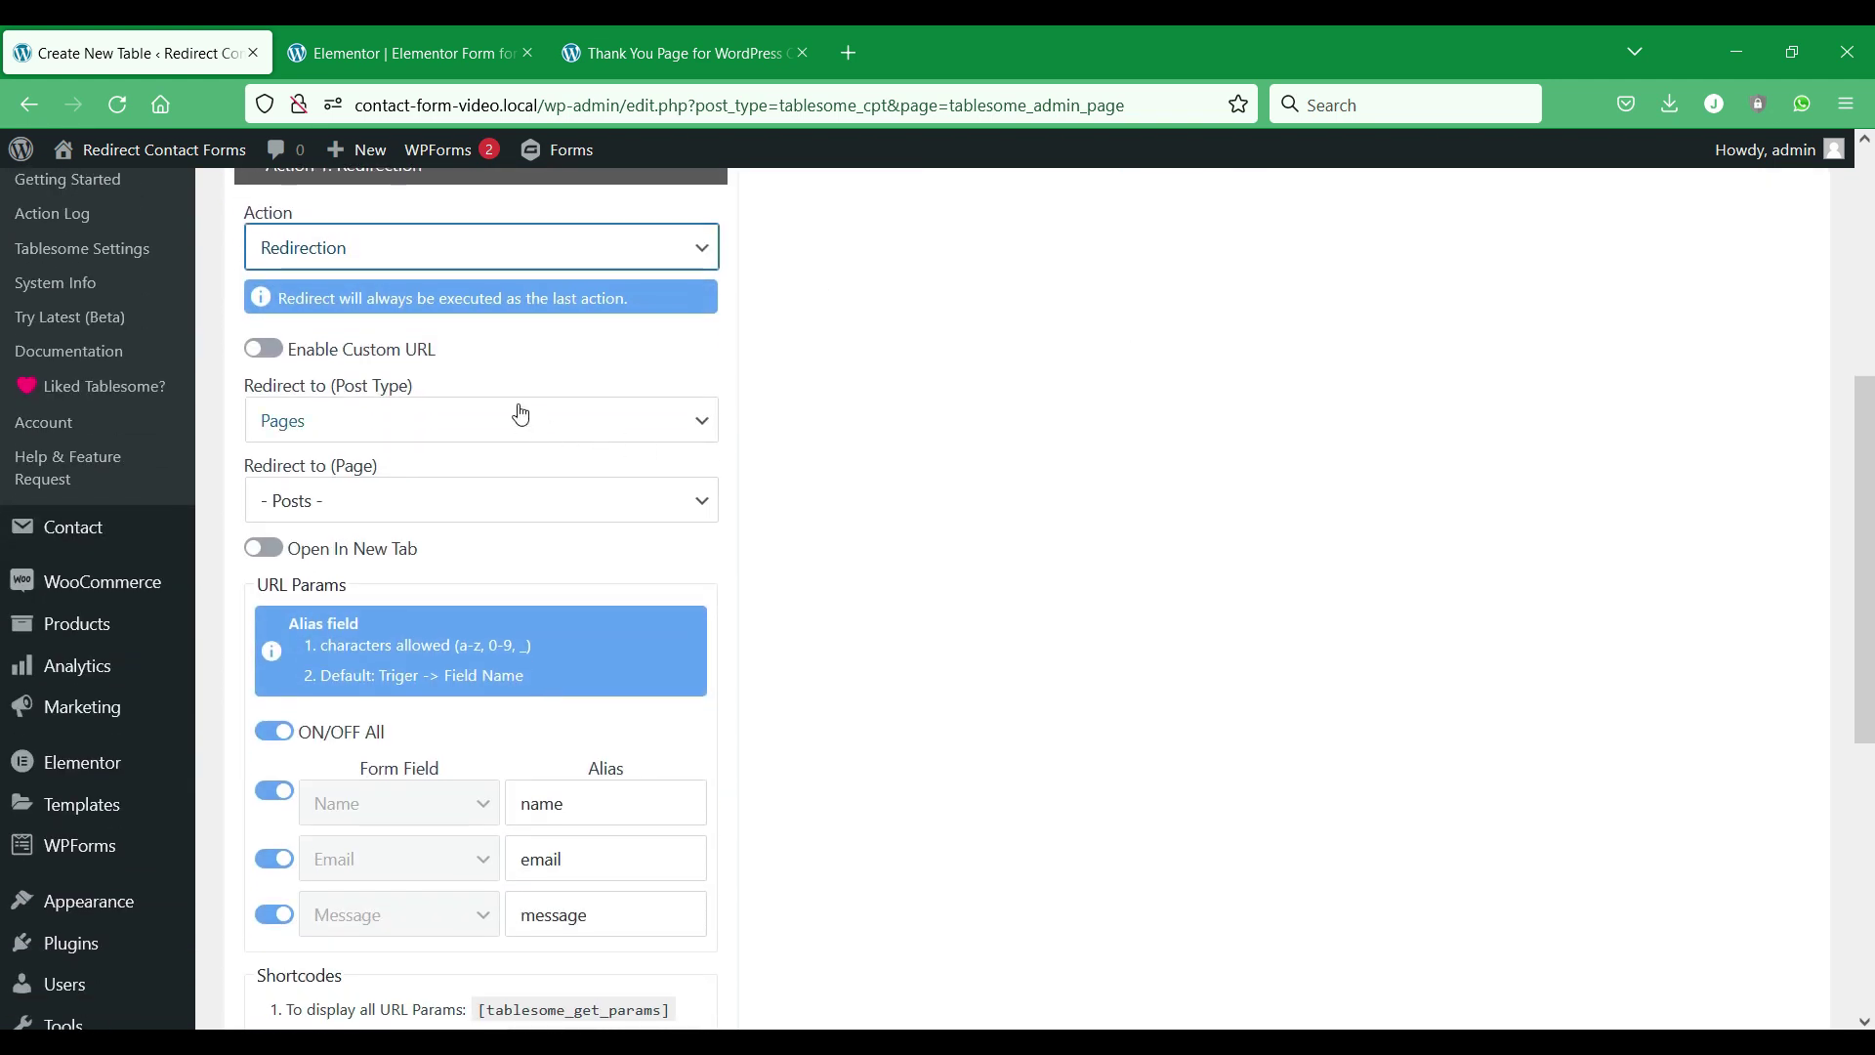
Redirect to the Pages item Thank You Page (ID: 395), opening in a new tab, and save the table.
{"action": "left_click", "coordinate": [619, 39]}
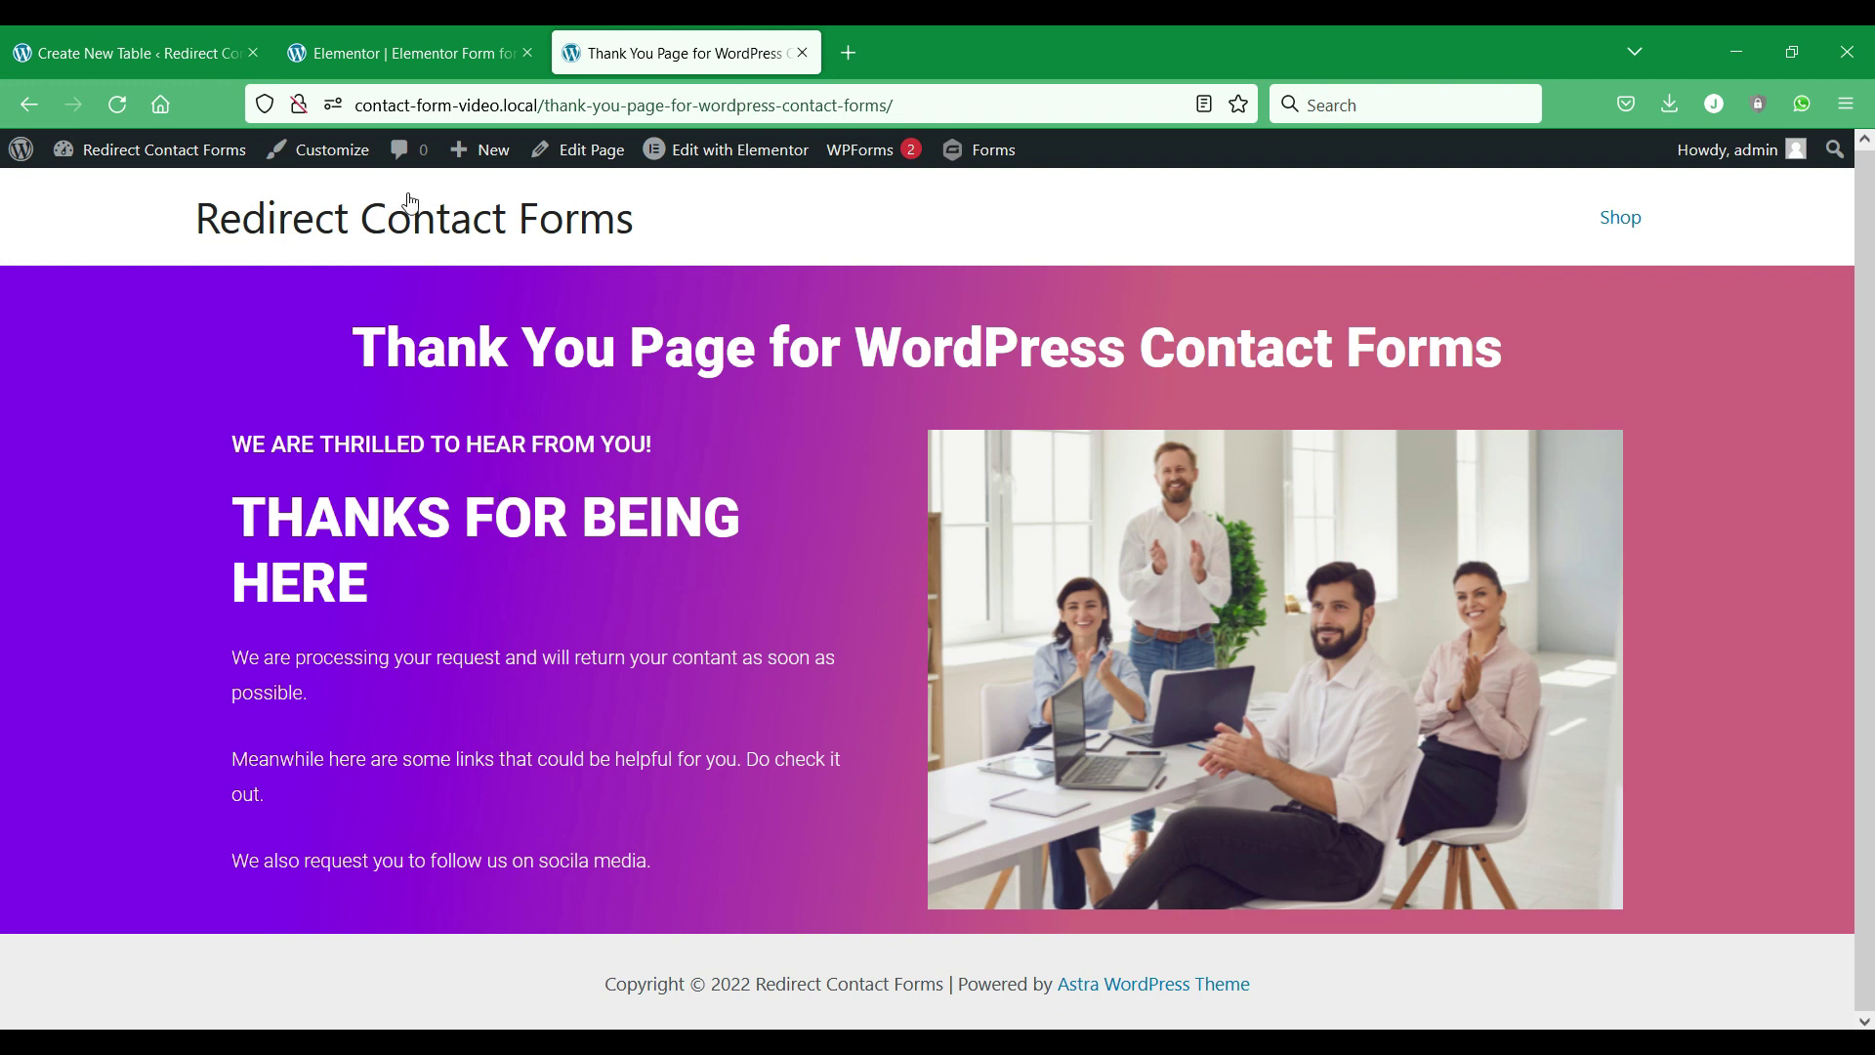
{"action": "left_click", "coordinate": [146, 52]}
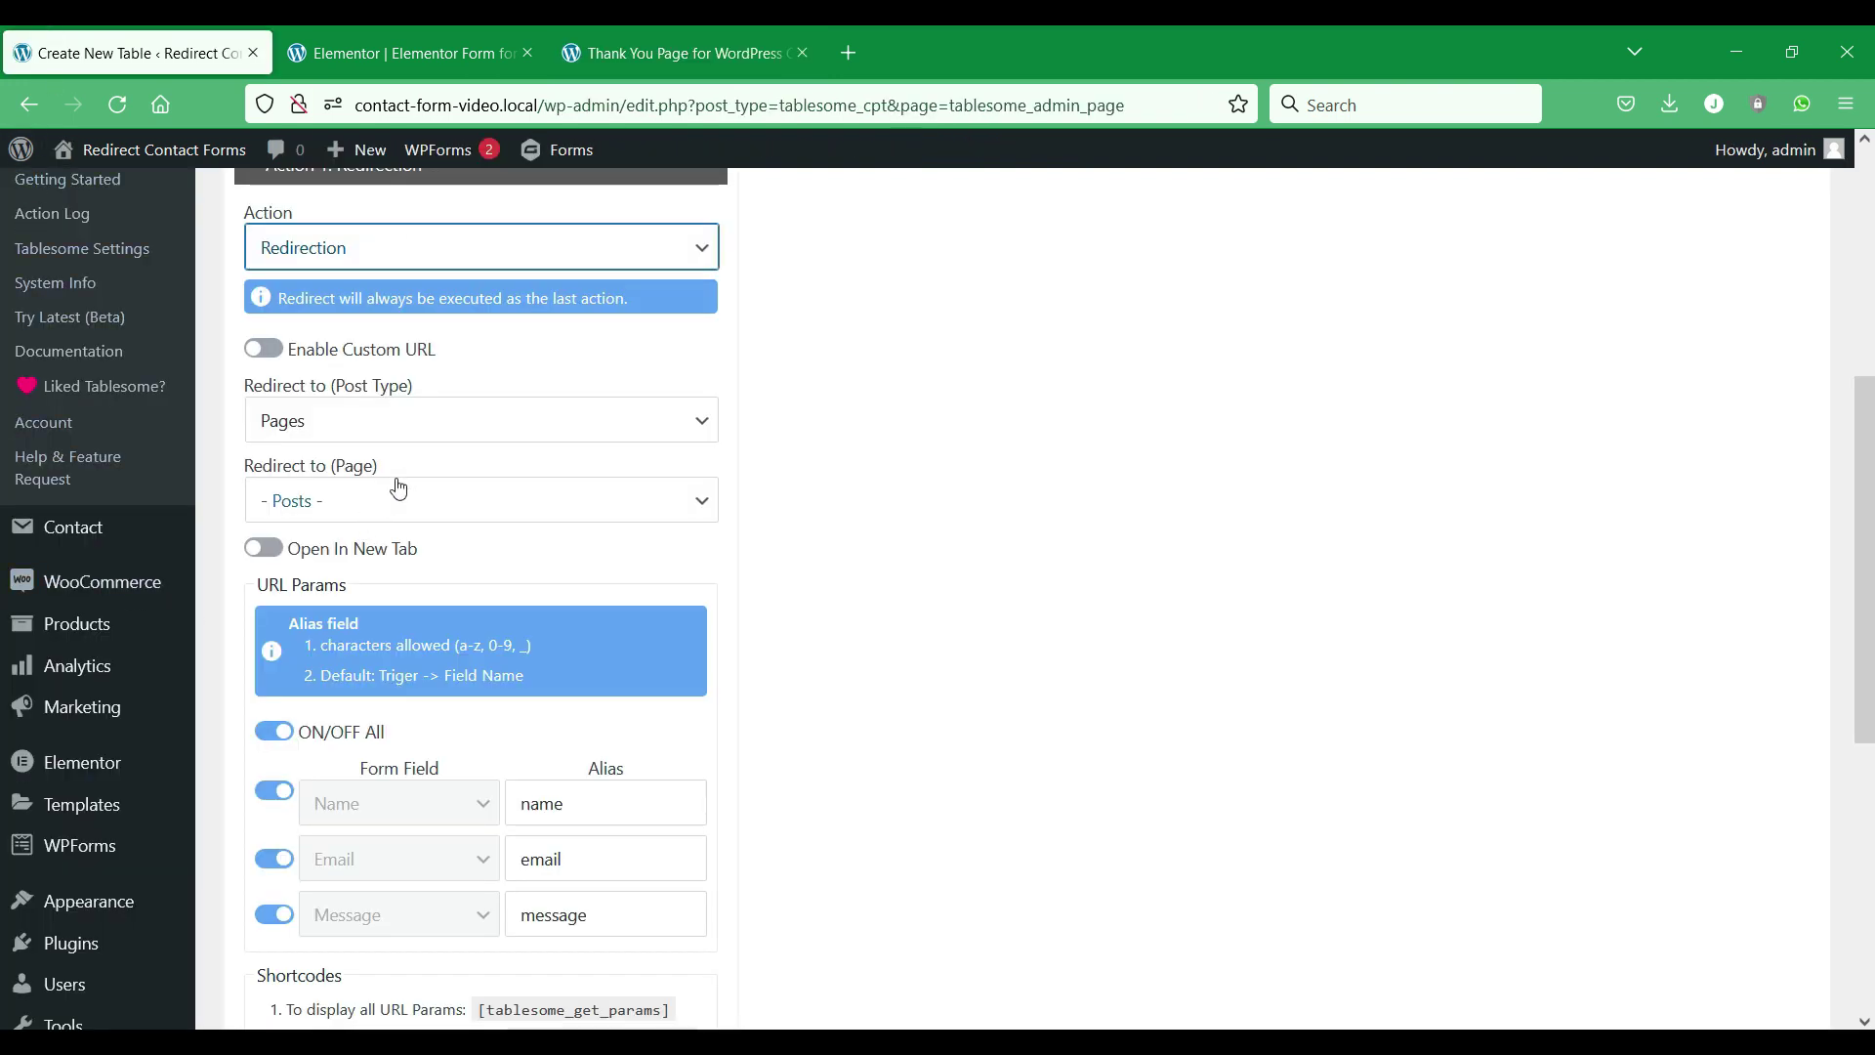
{"action": "left_click", "coordinate": [487, 419]}
{"action": "left_click", "coordinate": [467, 536]}
{"action": "left_click", "coordinate": [524, 509]}
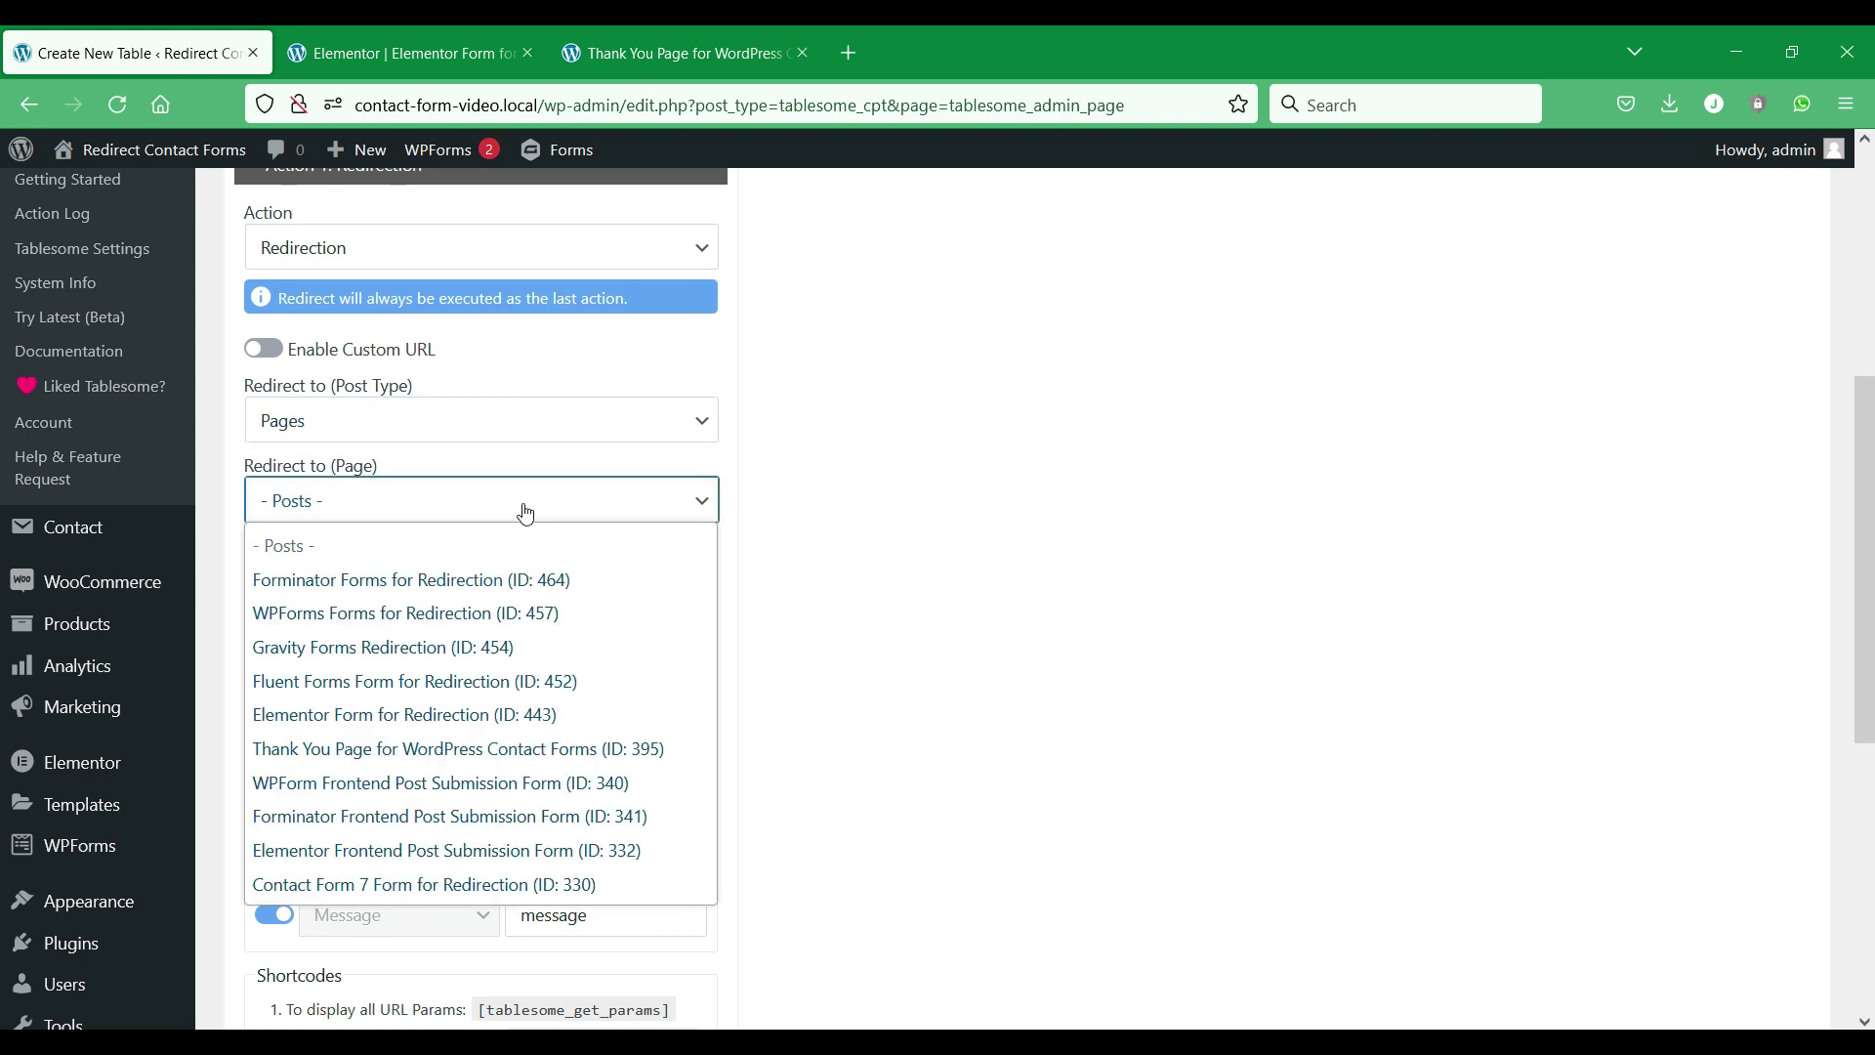
{"action": "left_click", "coordinate": [479, 750]}
{"action": "left_click", "coordinate": [261, 603]}
{"action": "scroll", "coordinate": [431, 613], "scroll_direction": "down", "scroll_amount": 4}
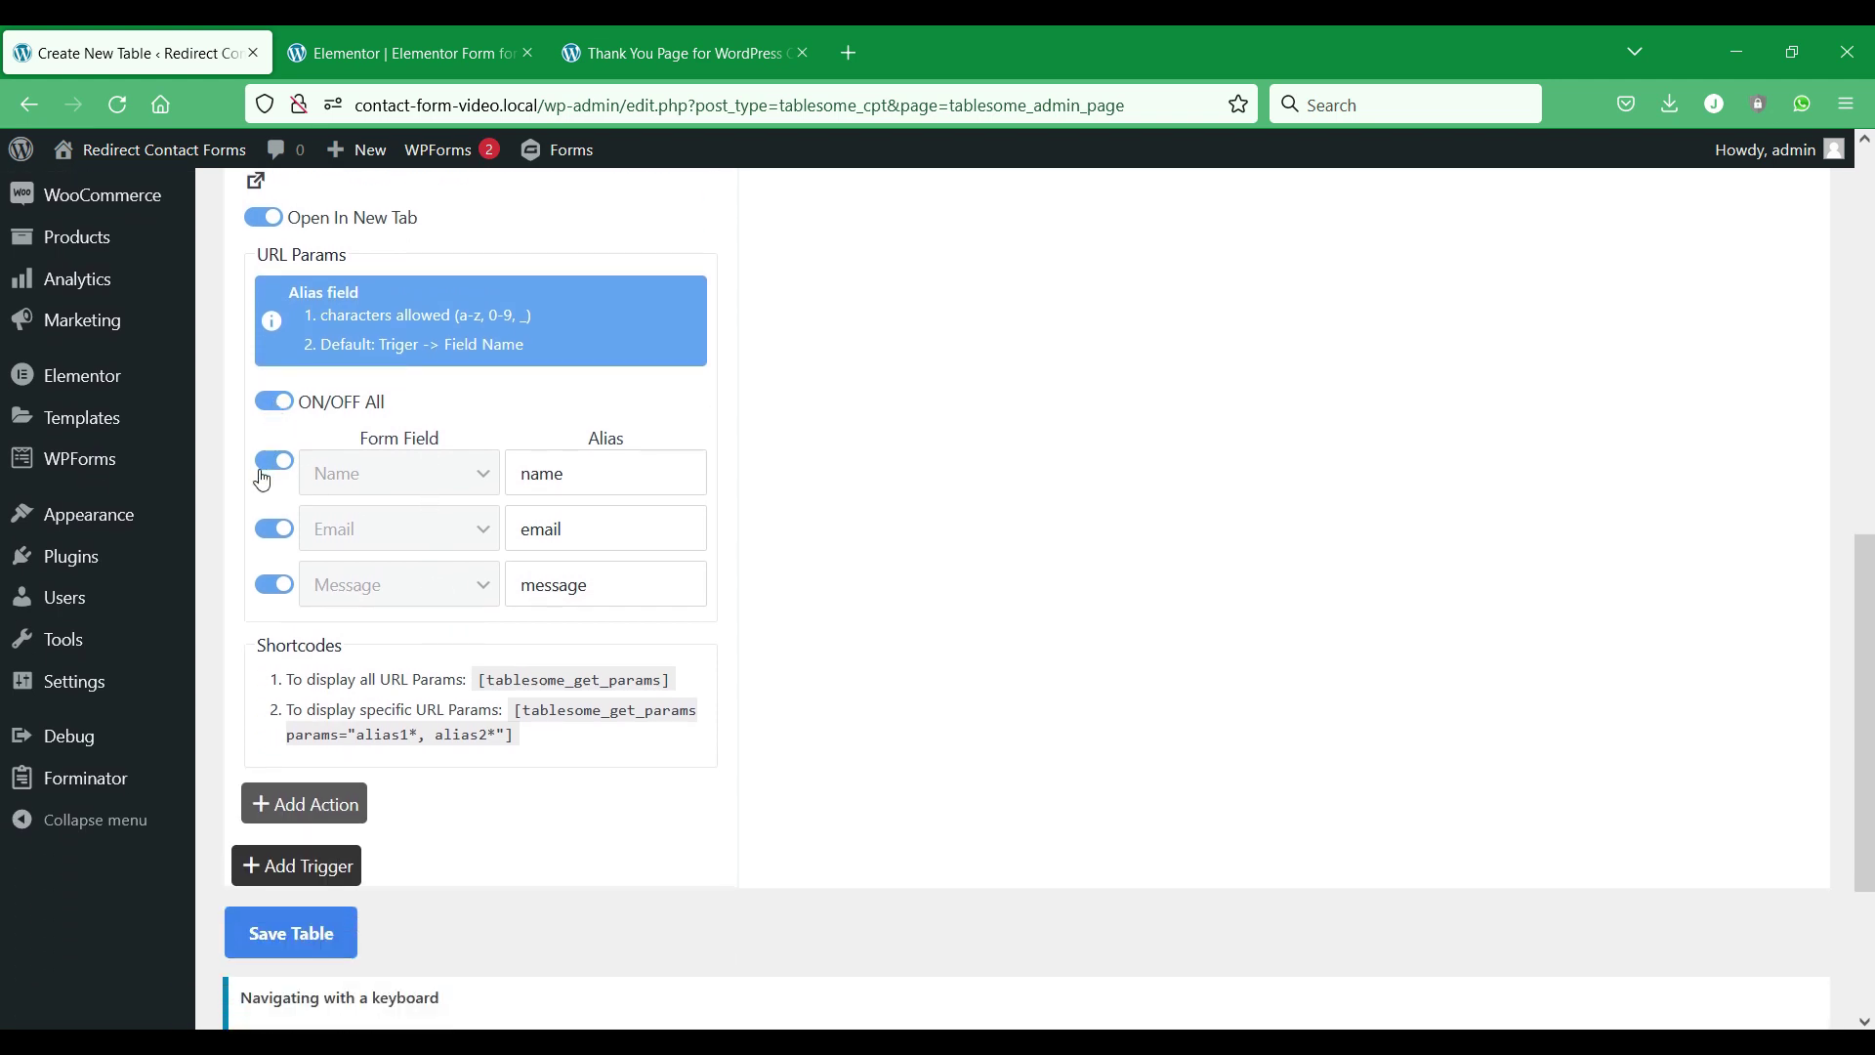
{"action": "left_click", "coordinate": [318, 935]}
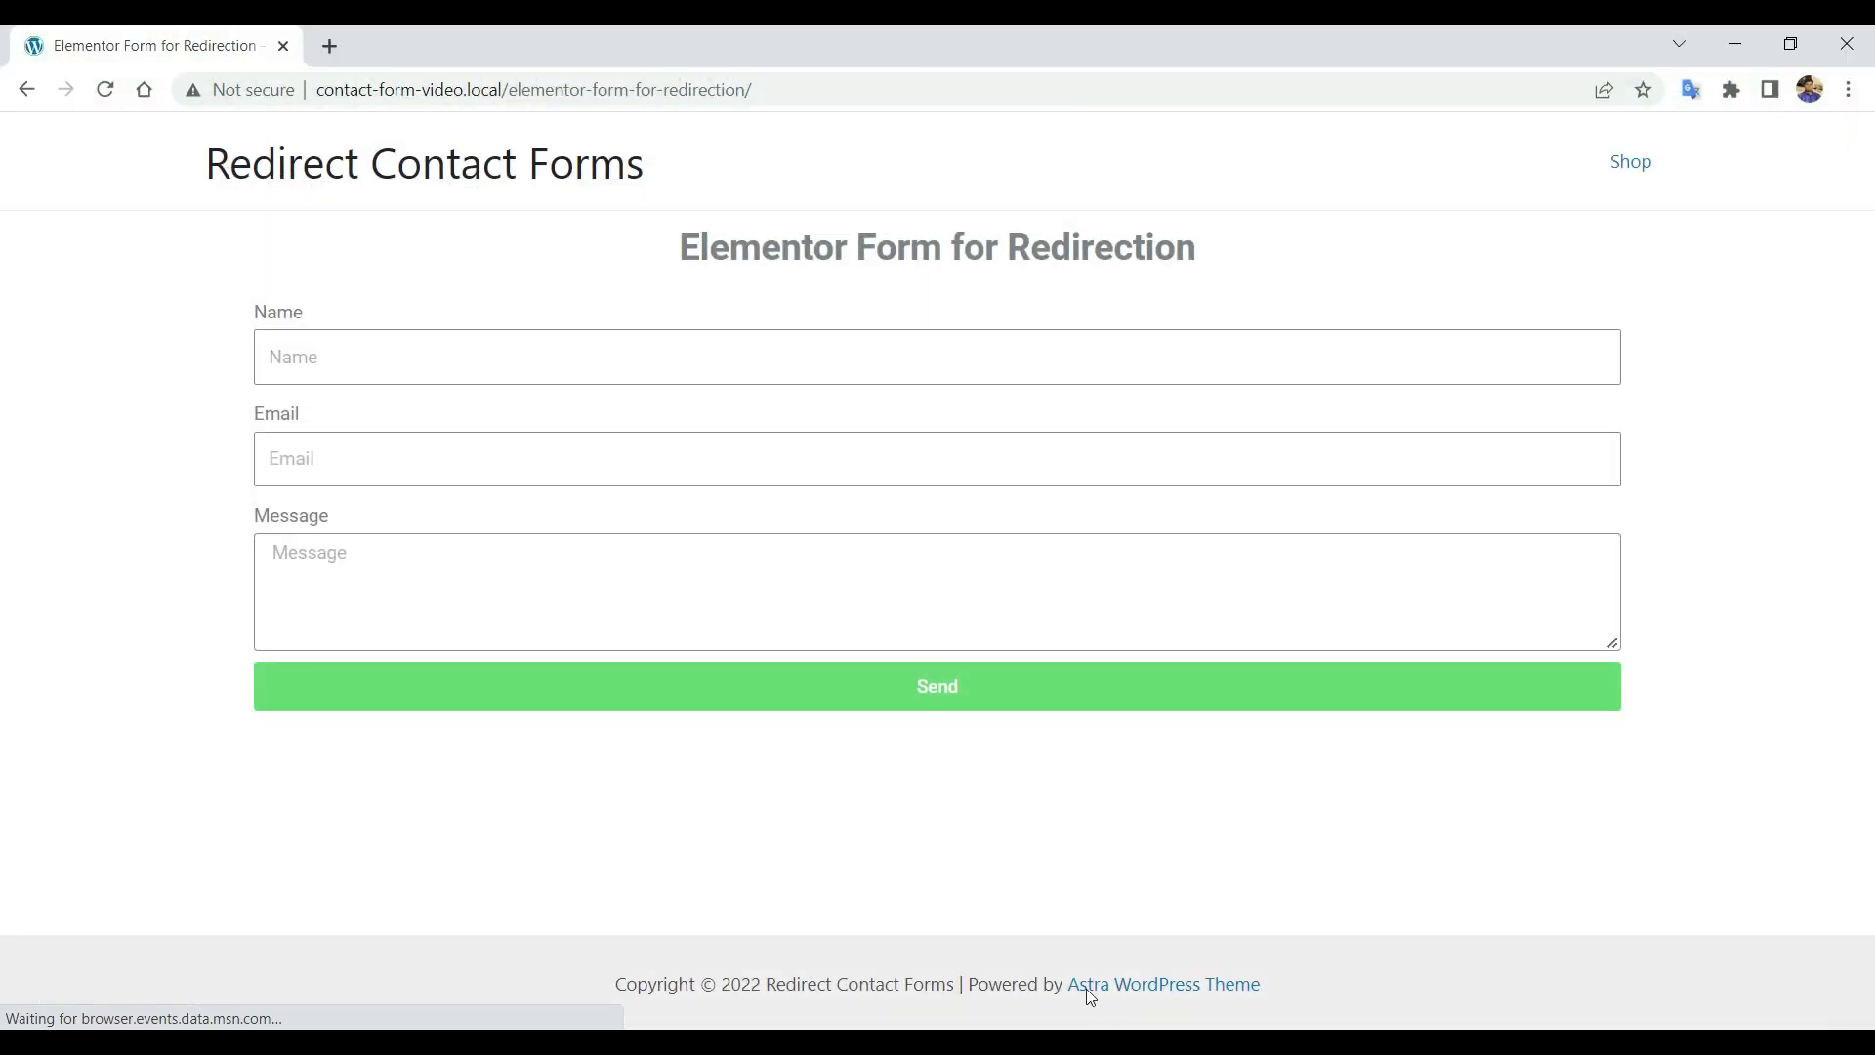
Send the Elementor form with the saved name and e-mail and the message 'Hello'.
{"action": "left_click", "coordinate": [431, 348]}
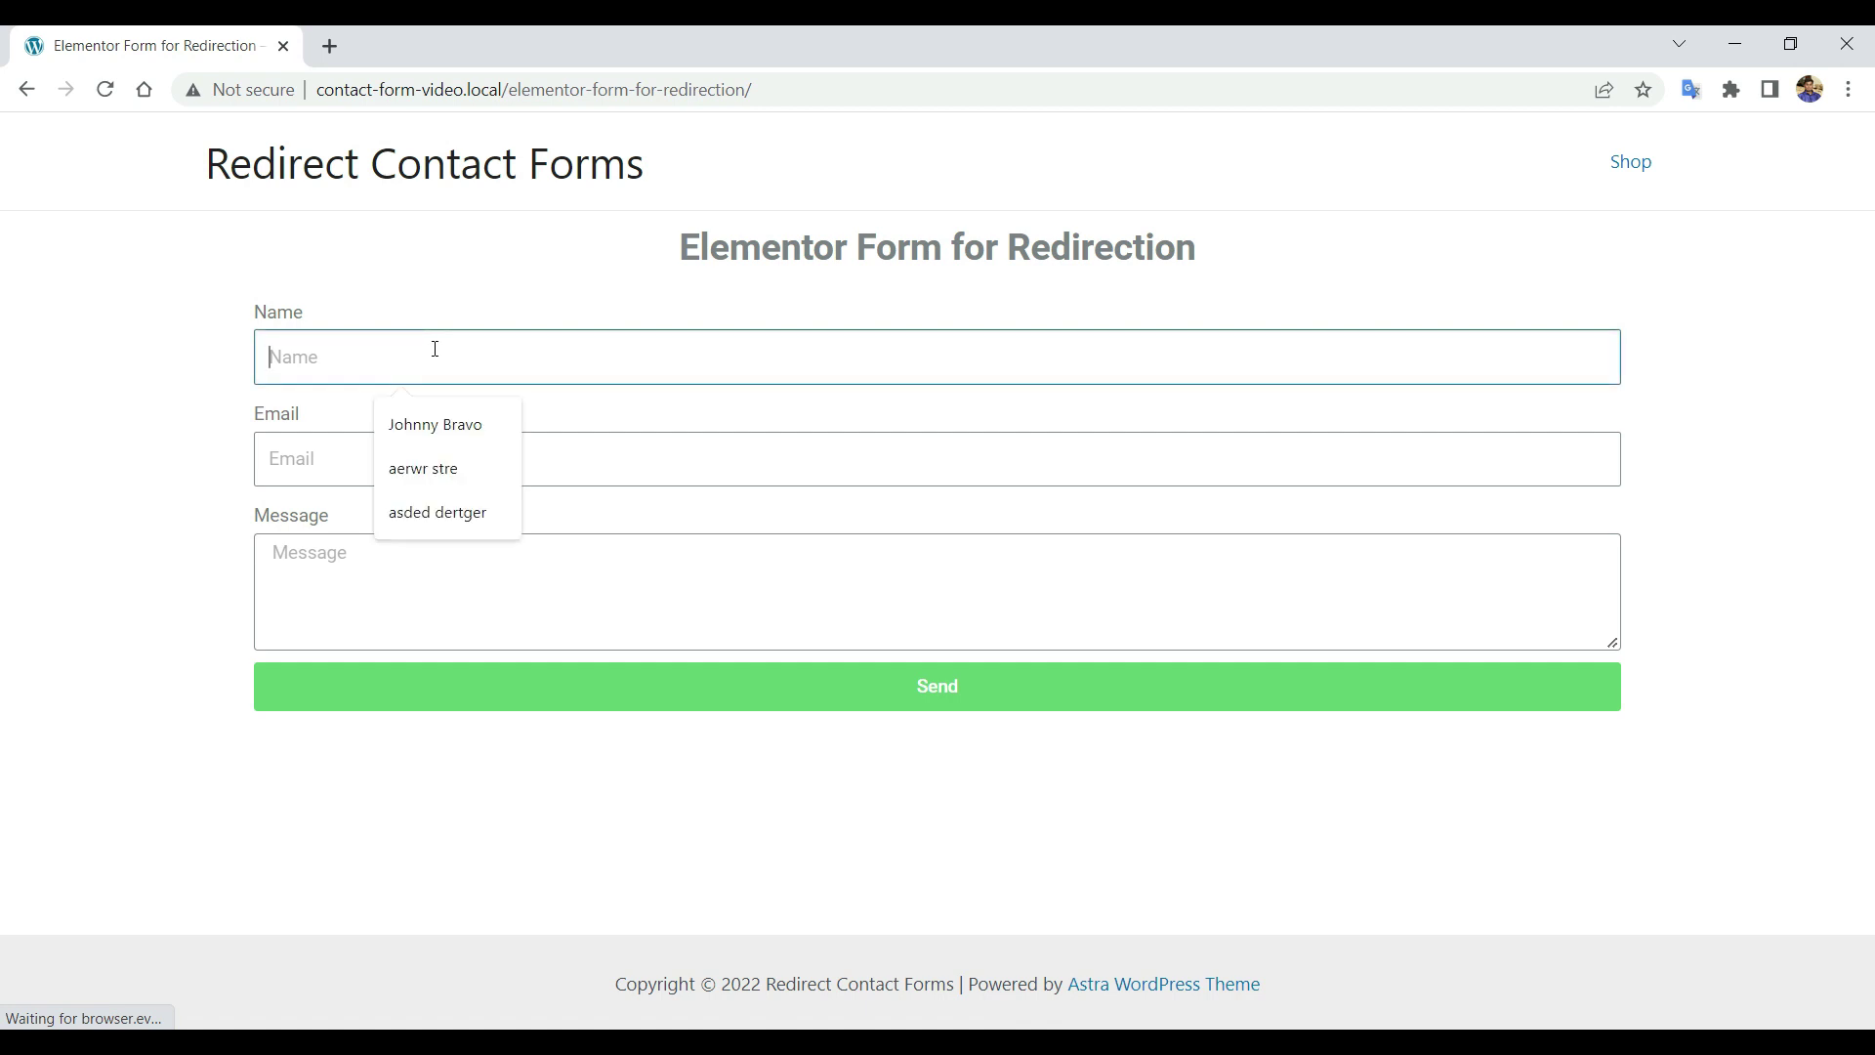
{"action": "left_click", "coordinate": [456, 423]}
{"action": "left_click", "coordinate": [455, 456]}
{"action": "left_click", "coordinate": [488, 532]}
{"action": "left_click", "coordinate": [491, 602]}
{"action": "type", "text": "Hello"}
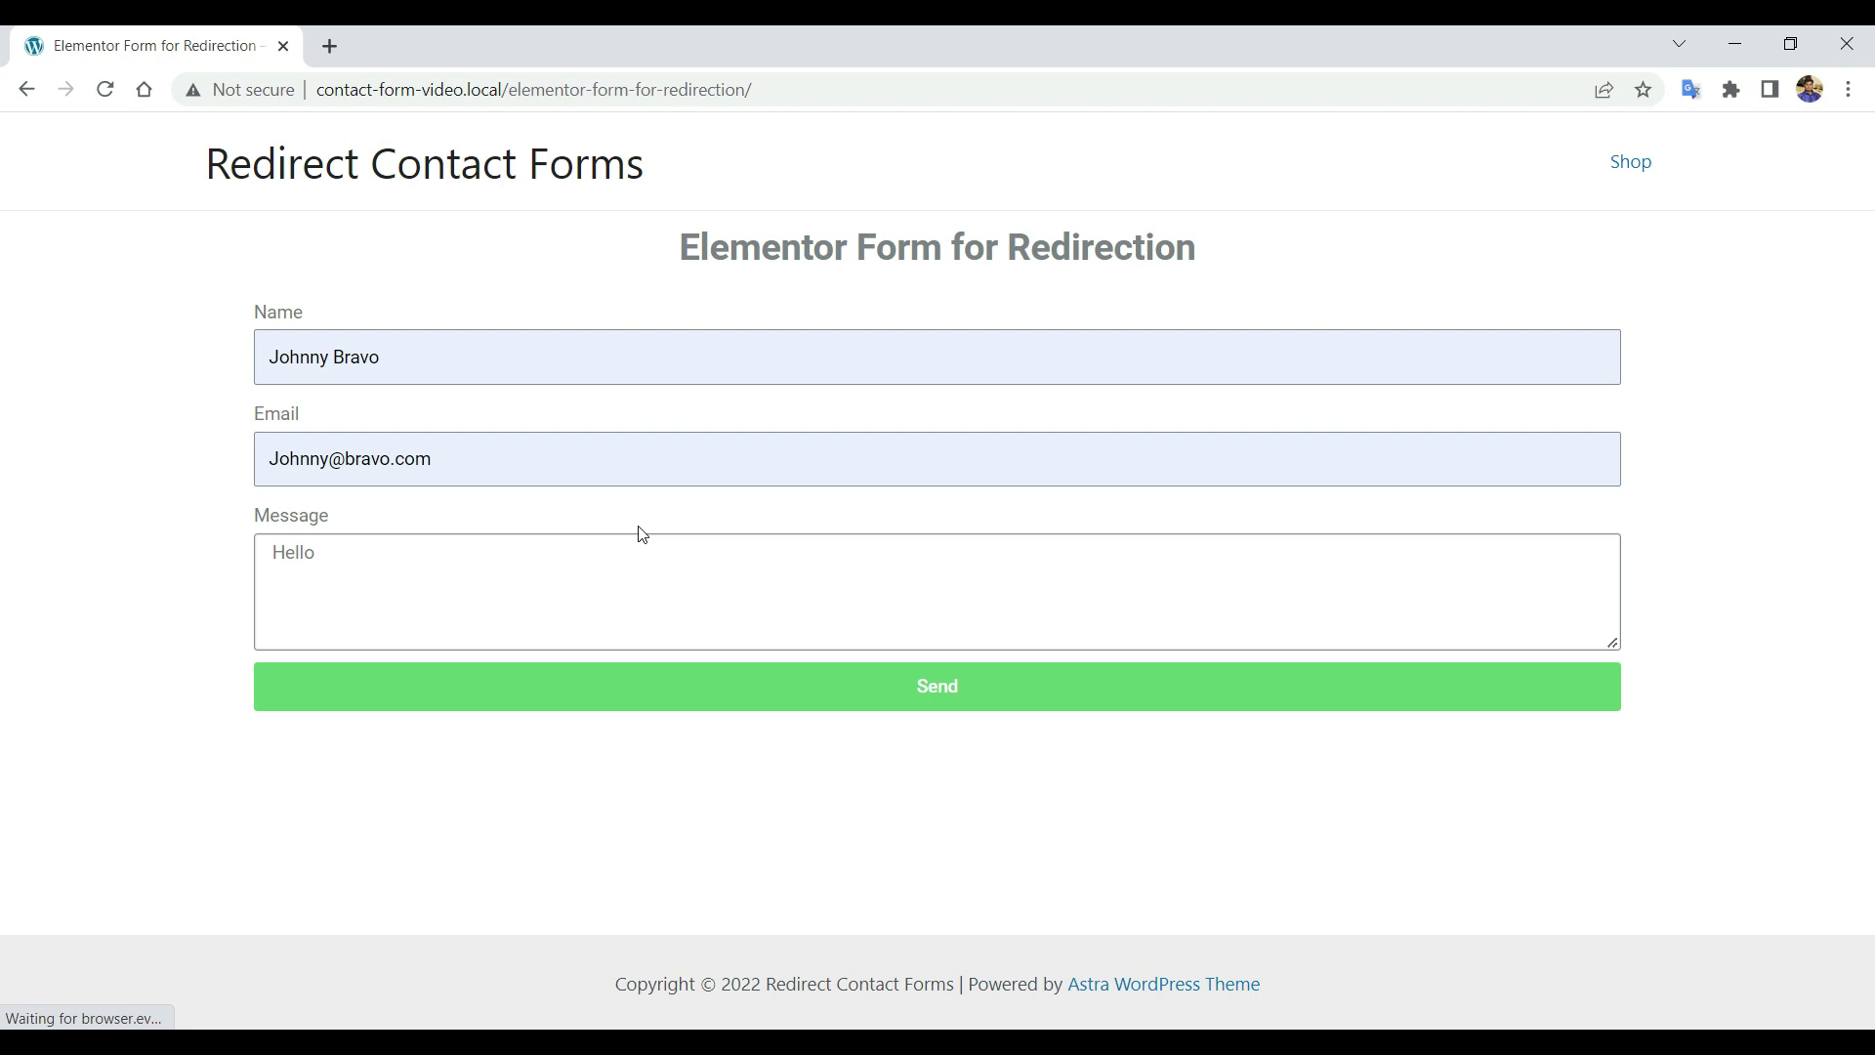
{"action": "left_click", "coordinate": [713, 688]}
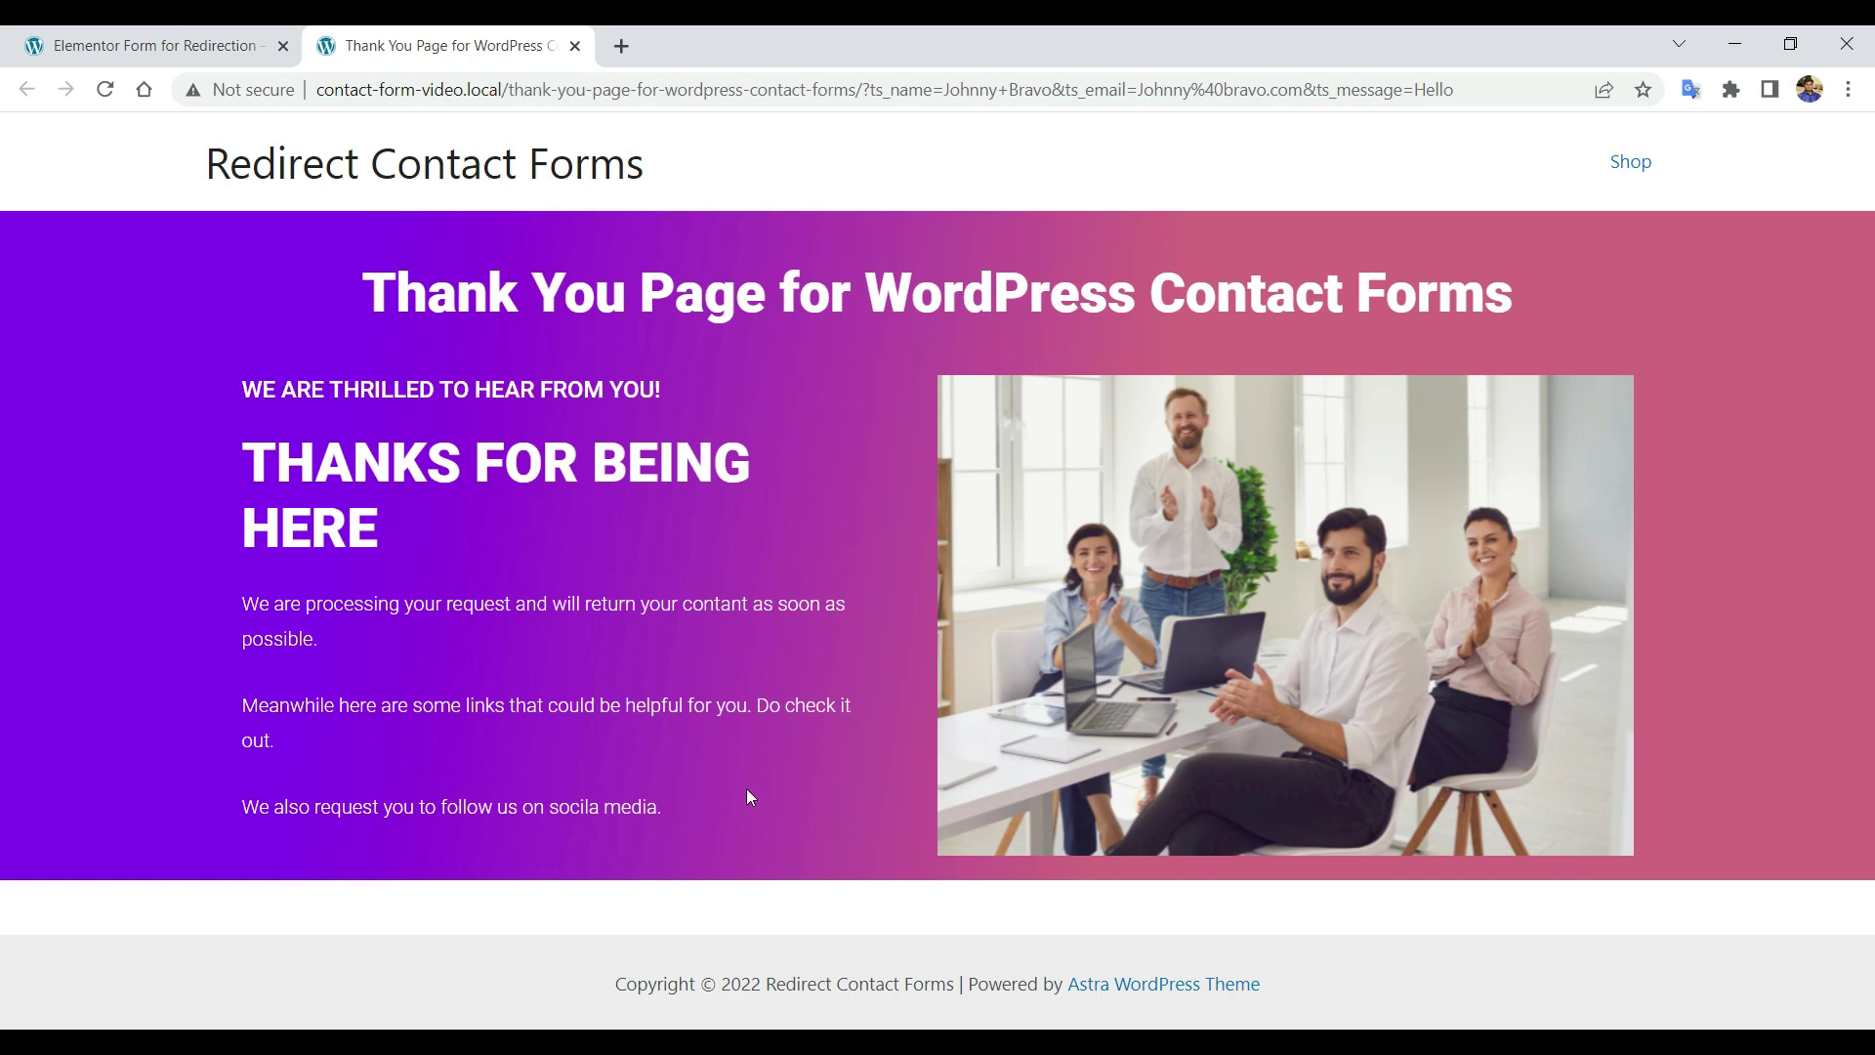
Return to the Firefox Edit Table window showing the Tablesome settings.
{"action": "left_click", "coordinate": [874, 1043]}
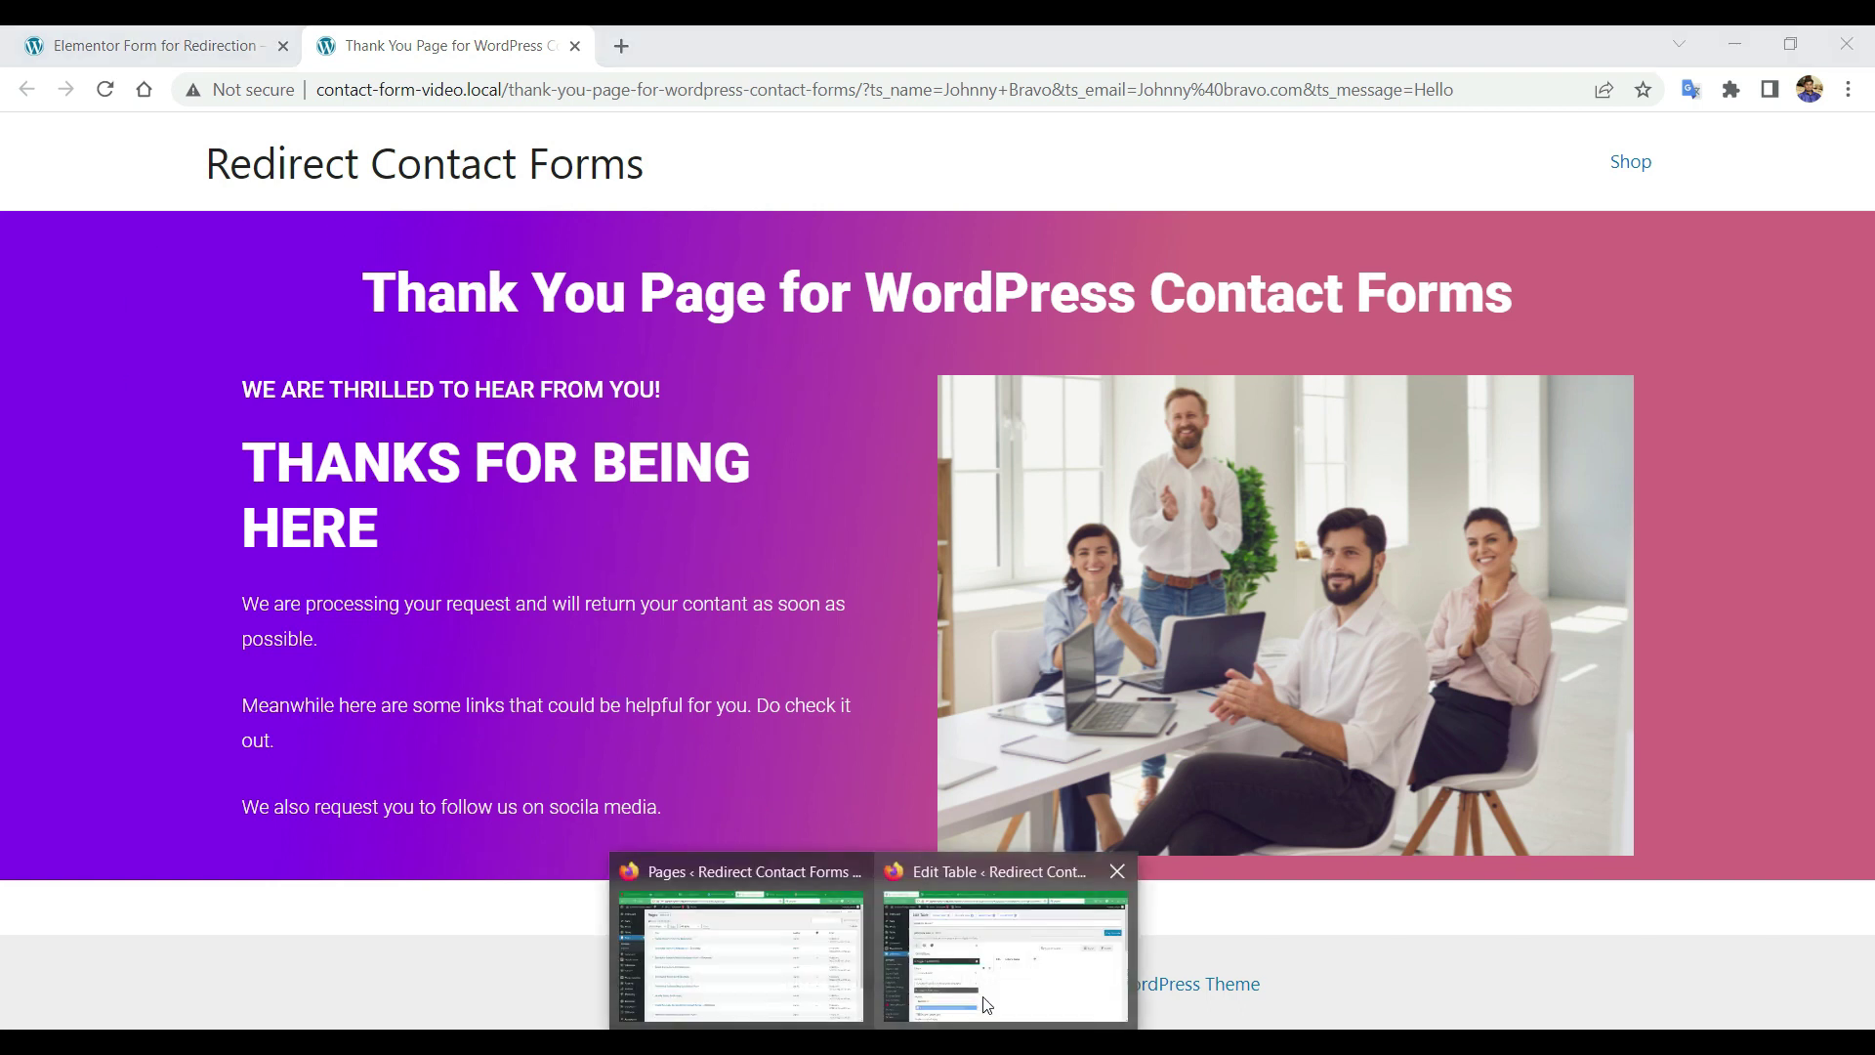
{"action": "left_click", "coordinate": [986, 1005]}
{"action": "scroll", "coordinate": [552, 565], "scroll_direction": "down", "scroll_amount": 5}
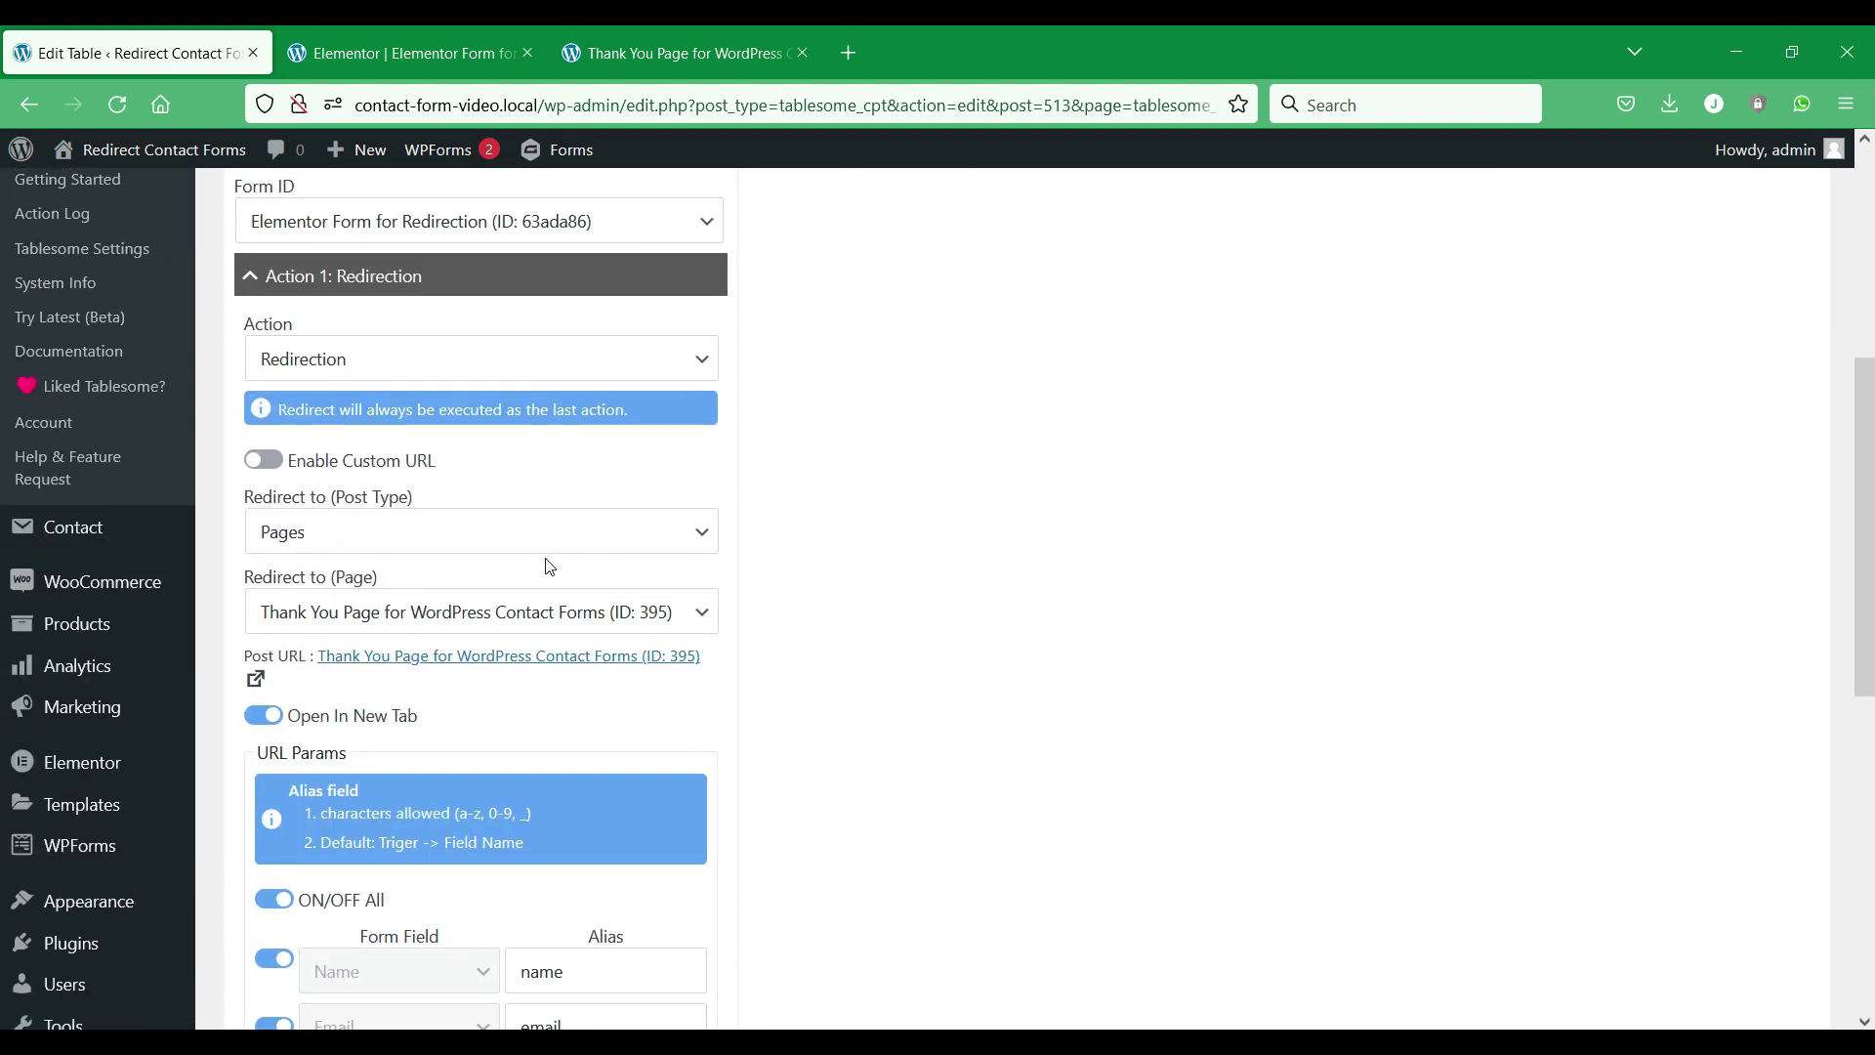
Copy the [tablesome_get_params] shortcode from the Shortcodes section.
{"action": "scroll", "coordinate": [549, 566], "scroll_direction": "down", "scroll_amount": 3}
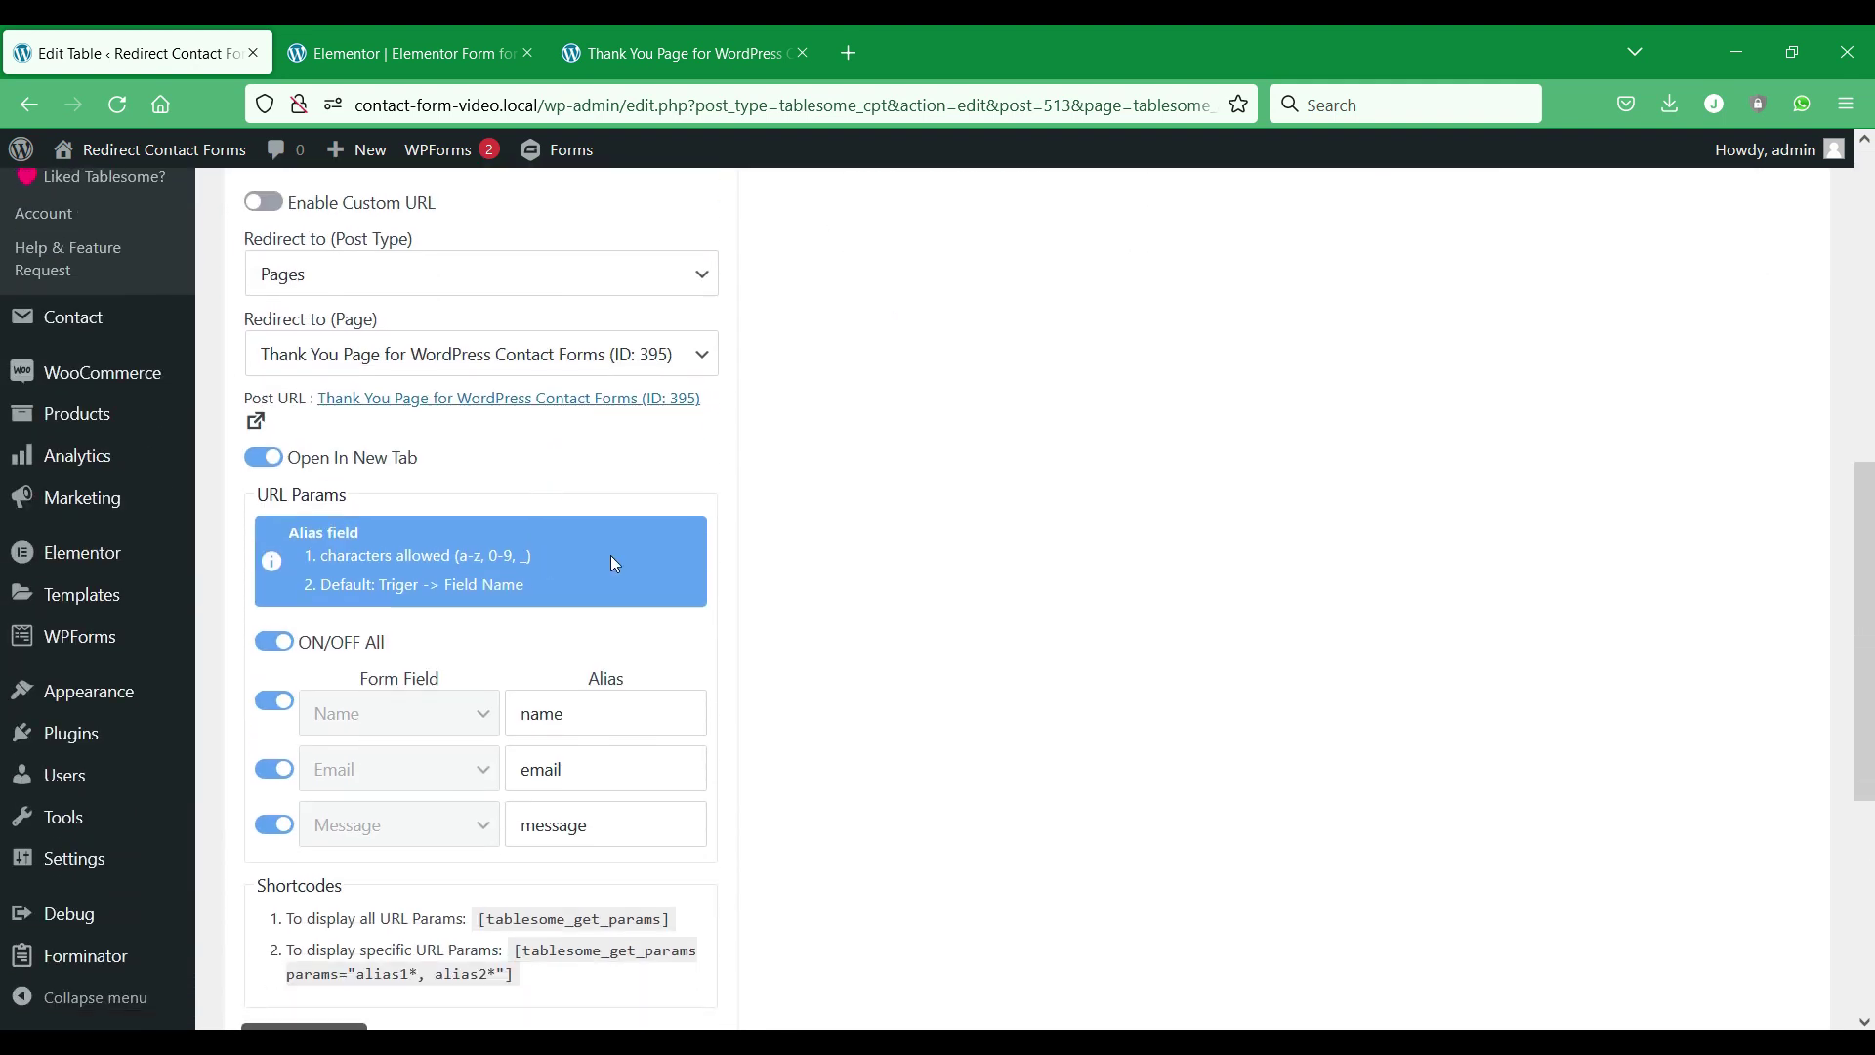
{"action": "scroll", "coordinate": [612, 555], "scroll_direction": "down", "scroll_amount": 2}
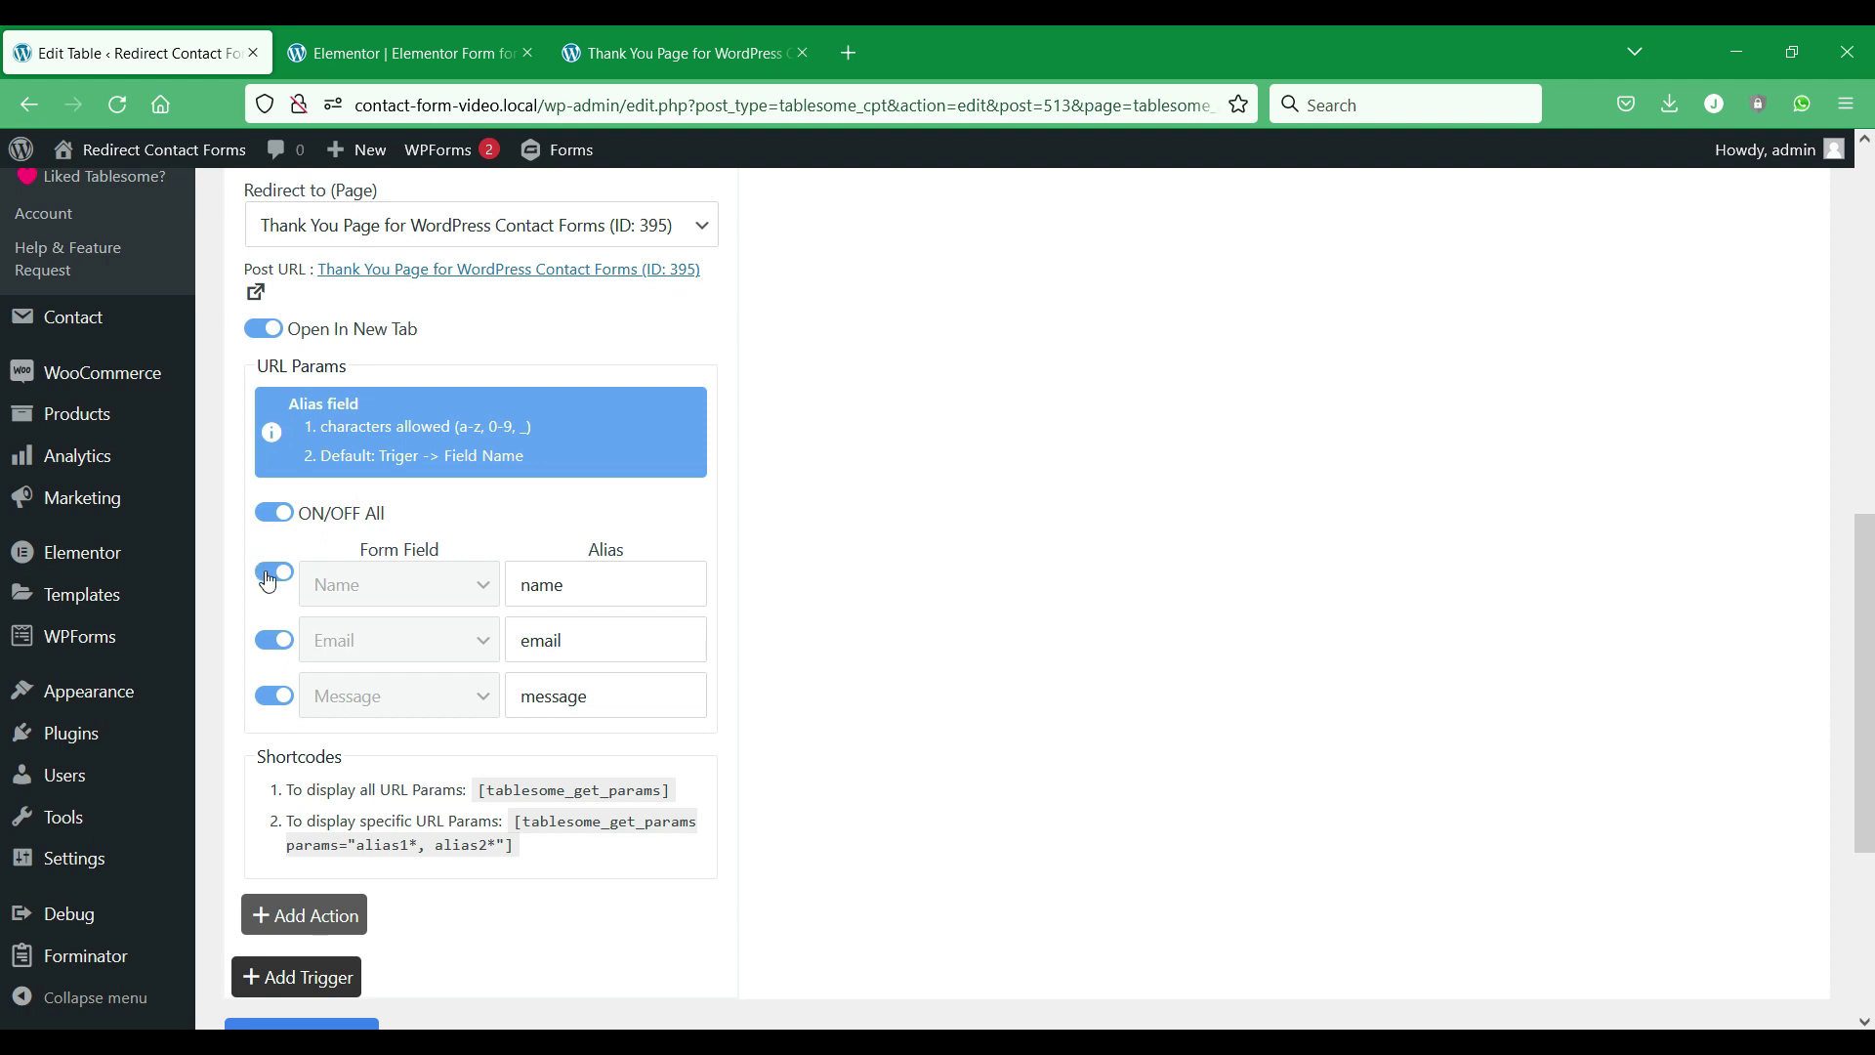
{"action": "left_click_drag", "start_coordinate": [479, 793], "coordinate": [685, 796]}
{"action": "right_click", "coordinate": [626, 794]}
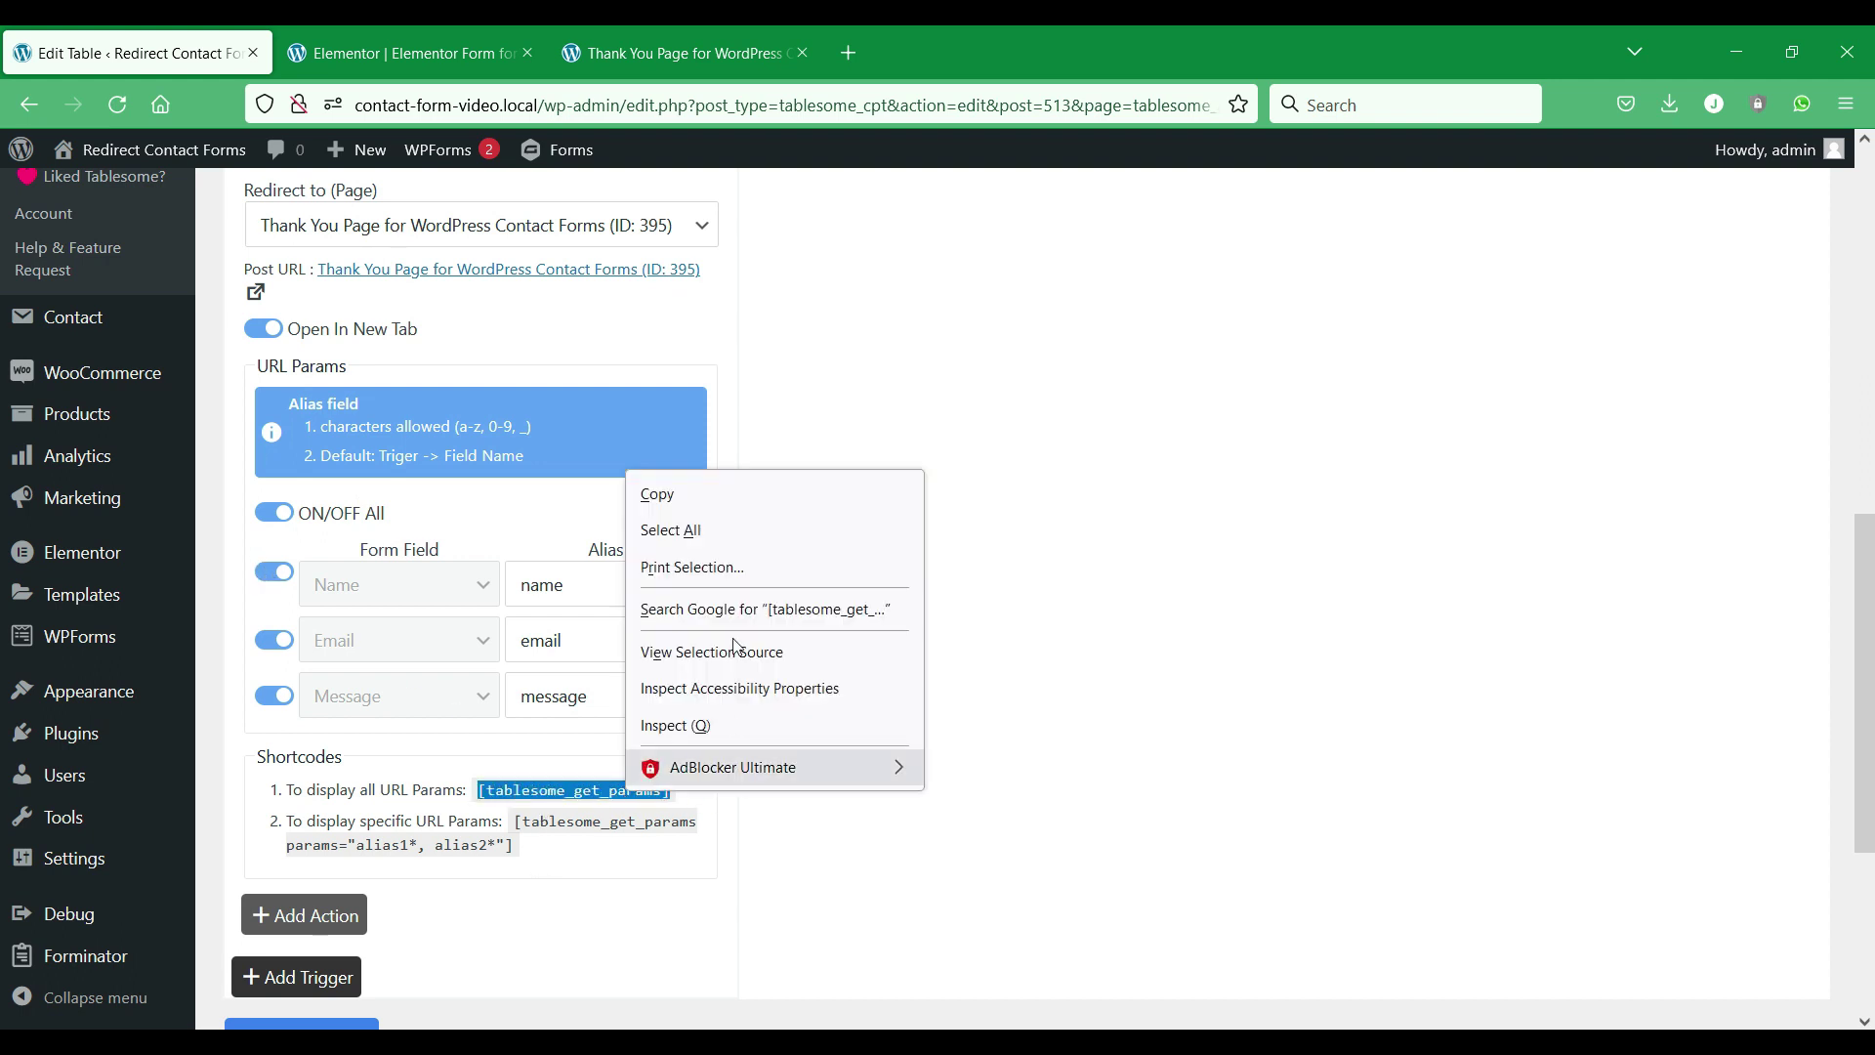
{"action": "left_click", "coordinate": [742, 501]}
Open All Posts in a new browser tab and switch to it.
{"action": "scroll", "coordinate": [222, 826], "scroll_direction": "up", "scroll_amount": 2}
{"action": "scroll", "coordinate": [223, 825], "scroll_direction": "up", "scroll_amount": 7}
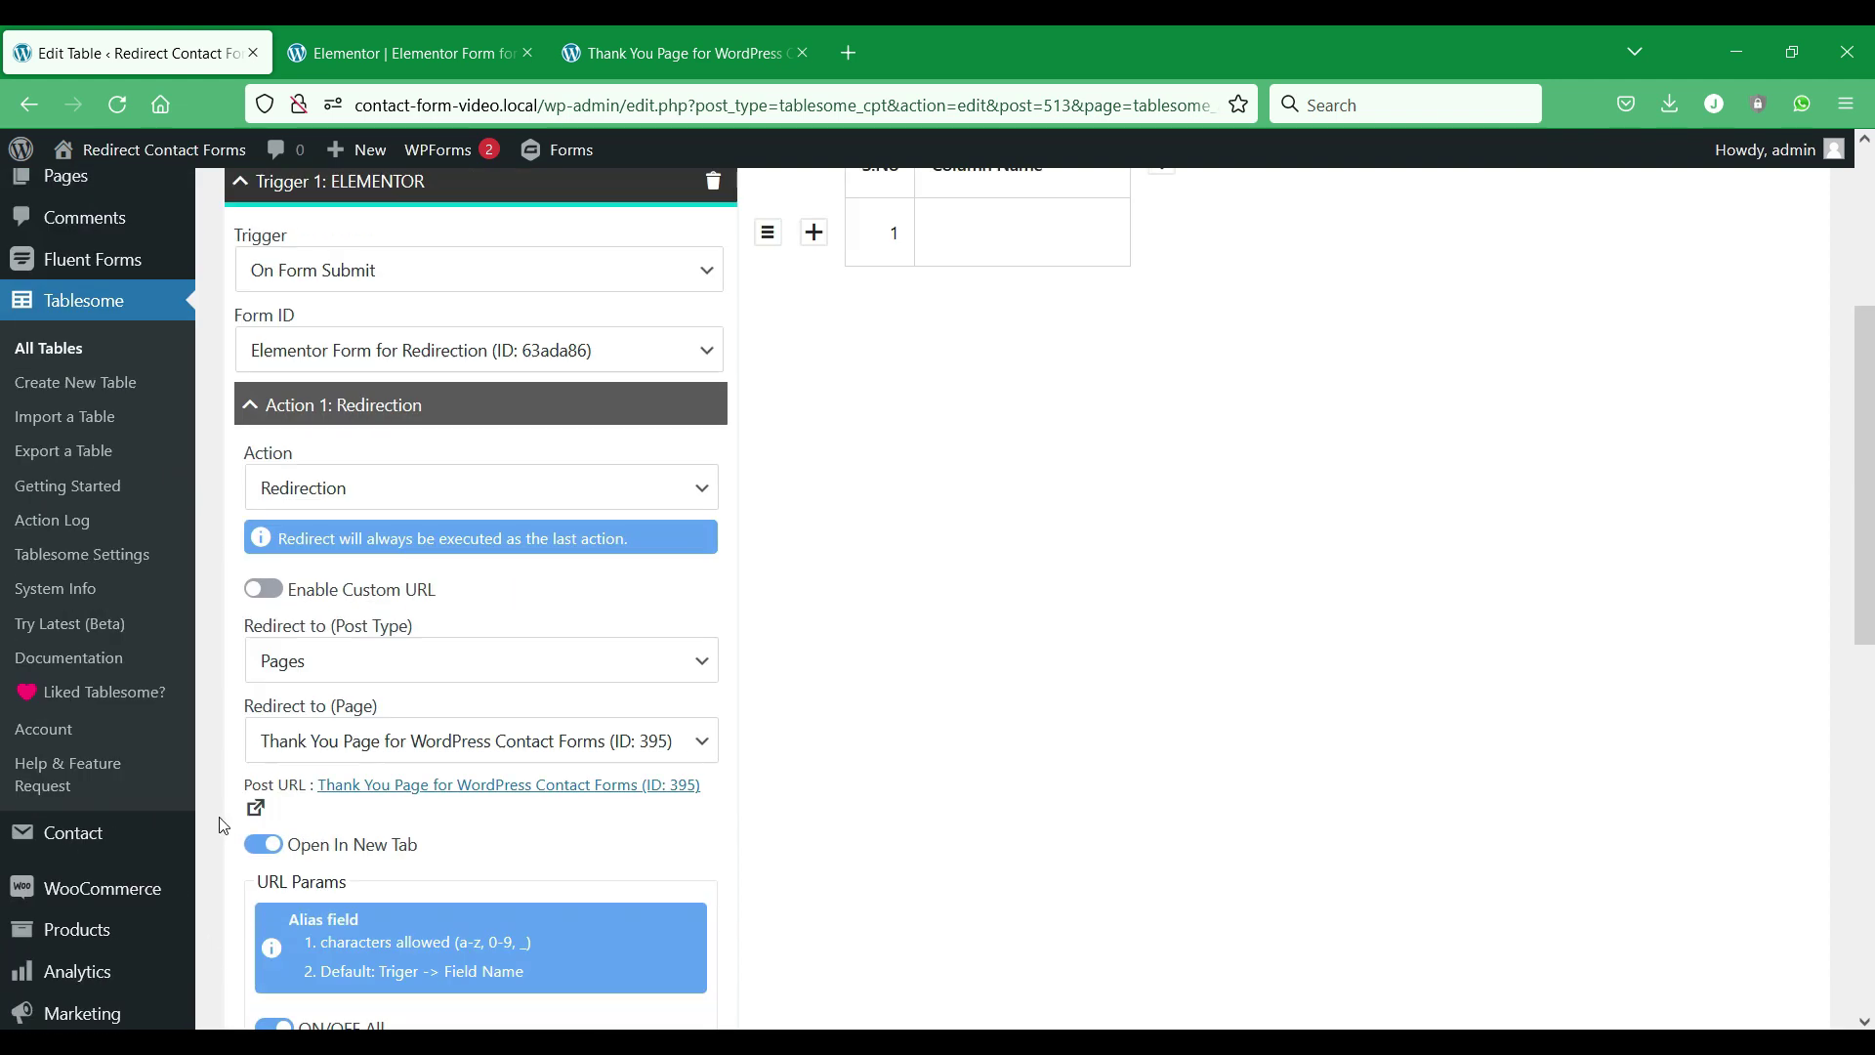
{"action": "mouse_move", "coordinate": [146, 256]}
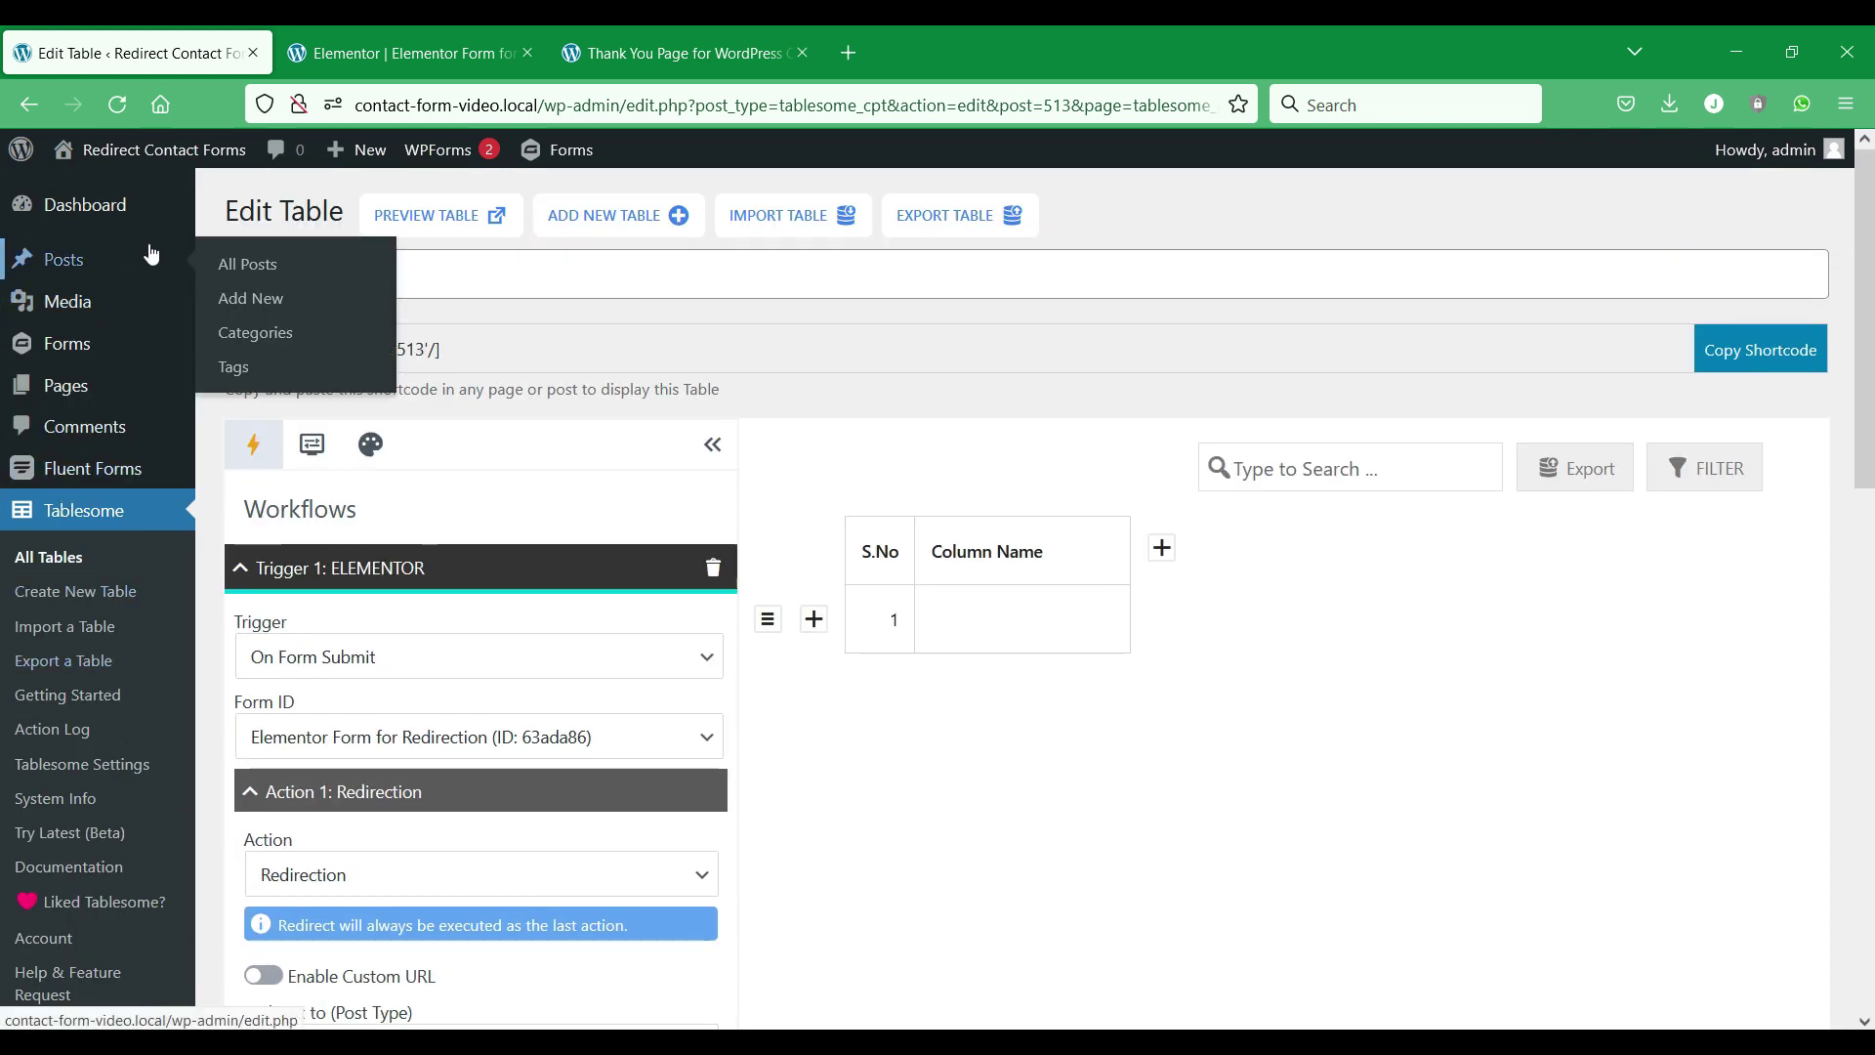
{"action": "right_click", "coordinate": [220, 260]}
{"action": "left_click", "coordinate": [298, 279]}
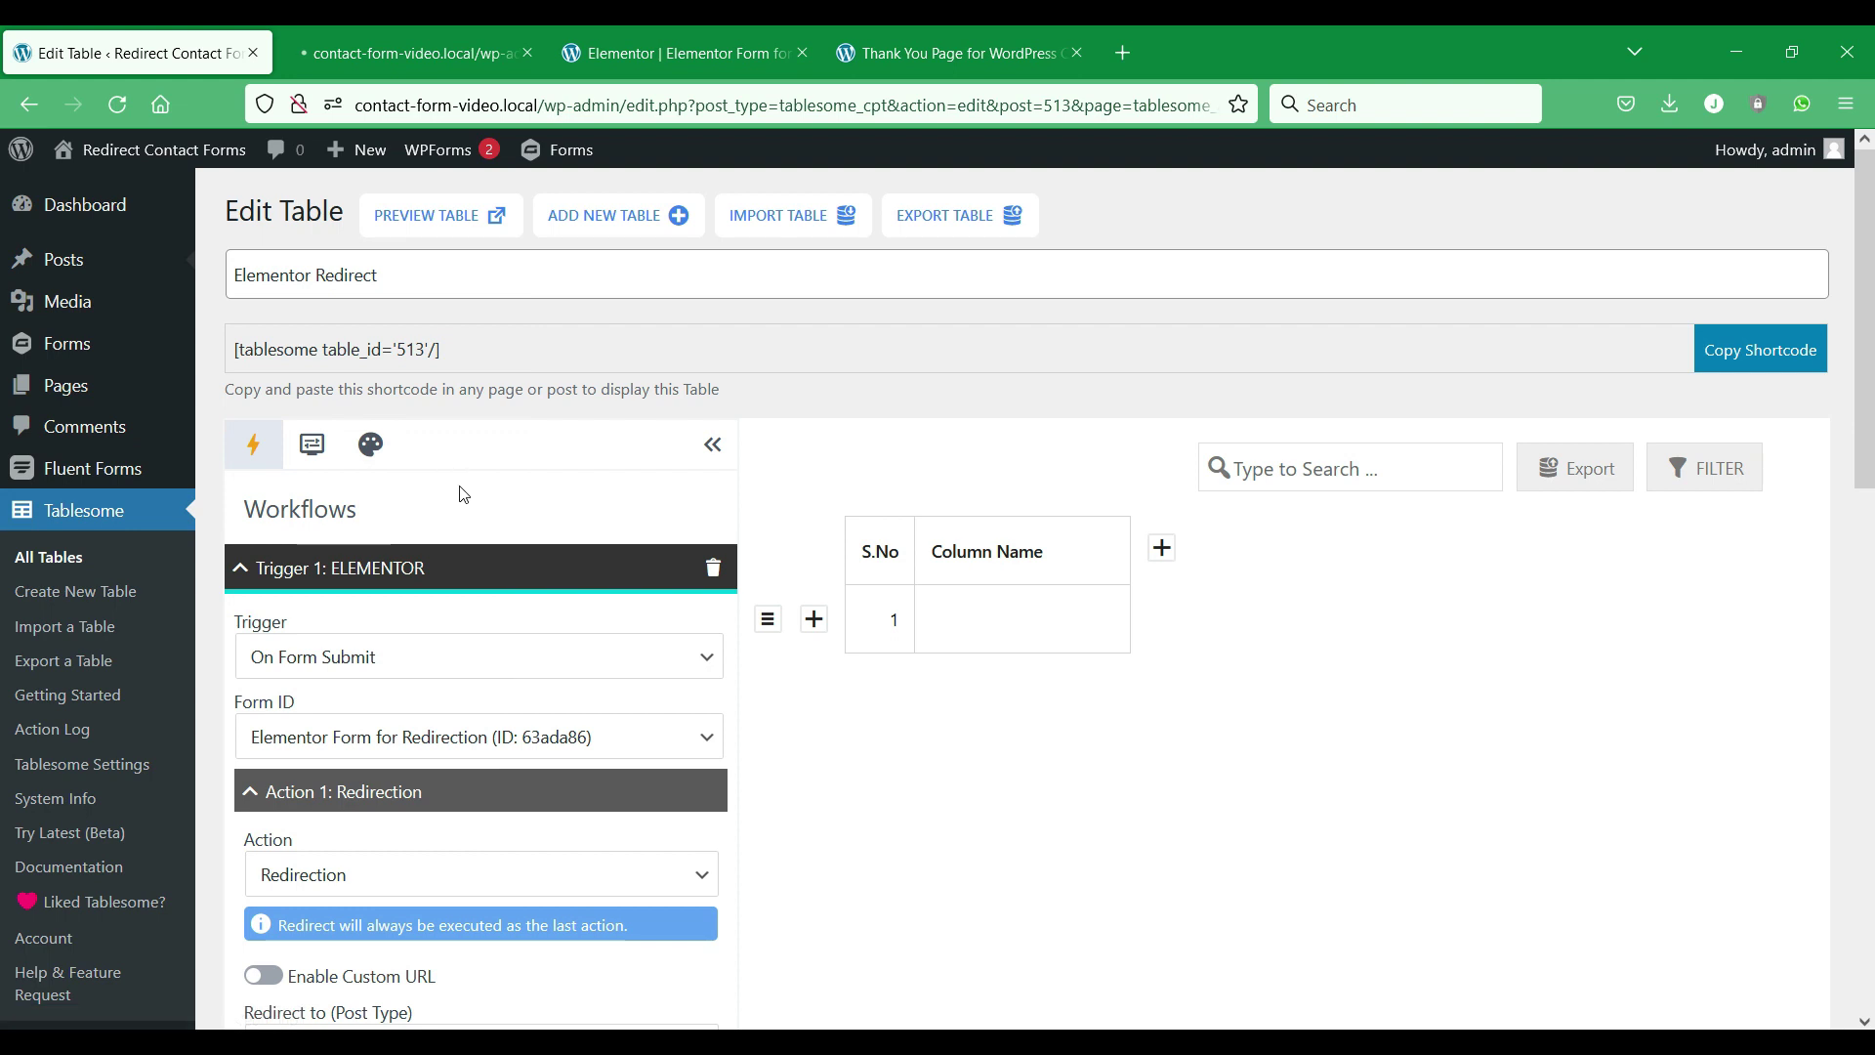
{"action": "scroll", "coordinate": [461, 495], "scroll_direction": "down", "scroll_amount": 10}
{"action": "scroll", "coordinate": [466, 499], "scroll_direction": "up", "scroll_amount": 3}
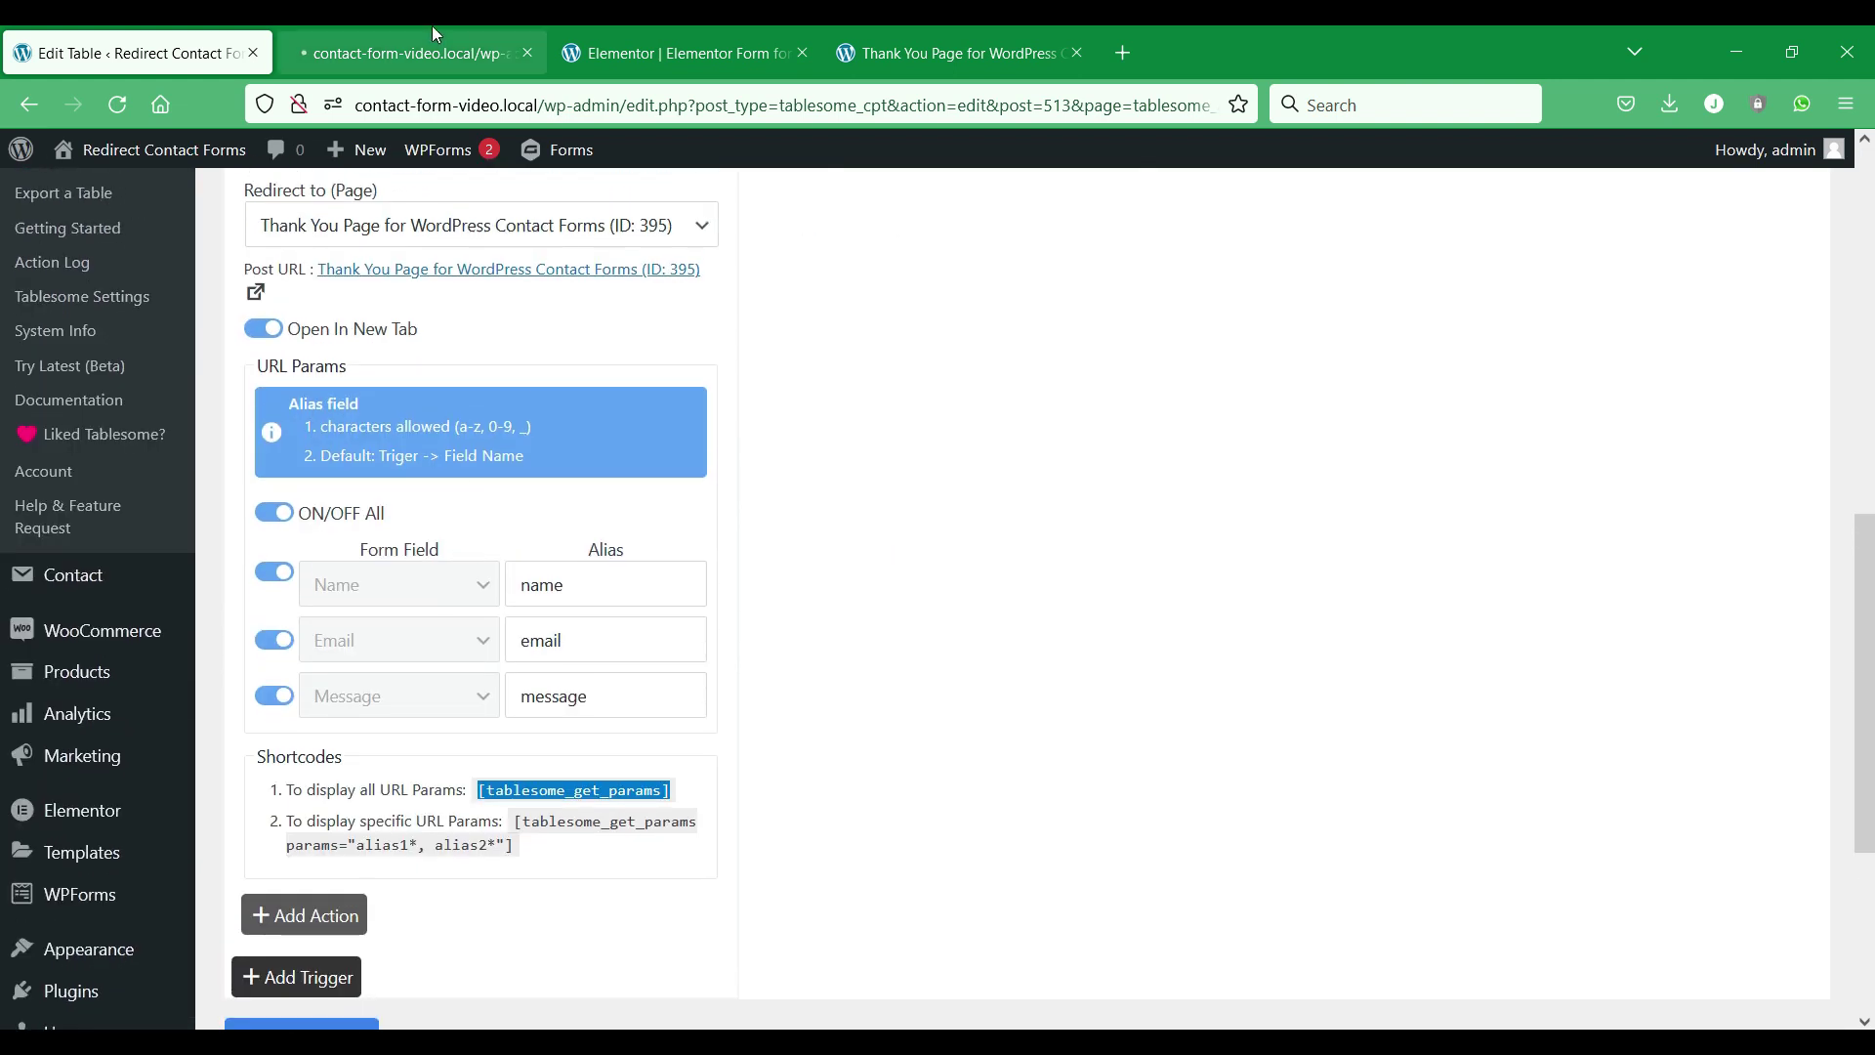
{"action": "left_click", "coordinate": [432, 29]}
Paste the [tablesome_get_params] shortcode on a new line below the 'custom text:' line.
{"action": "mouse_move", "coordinate": [277, 467]}
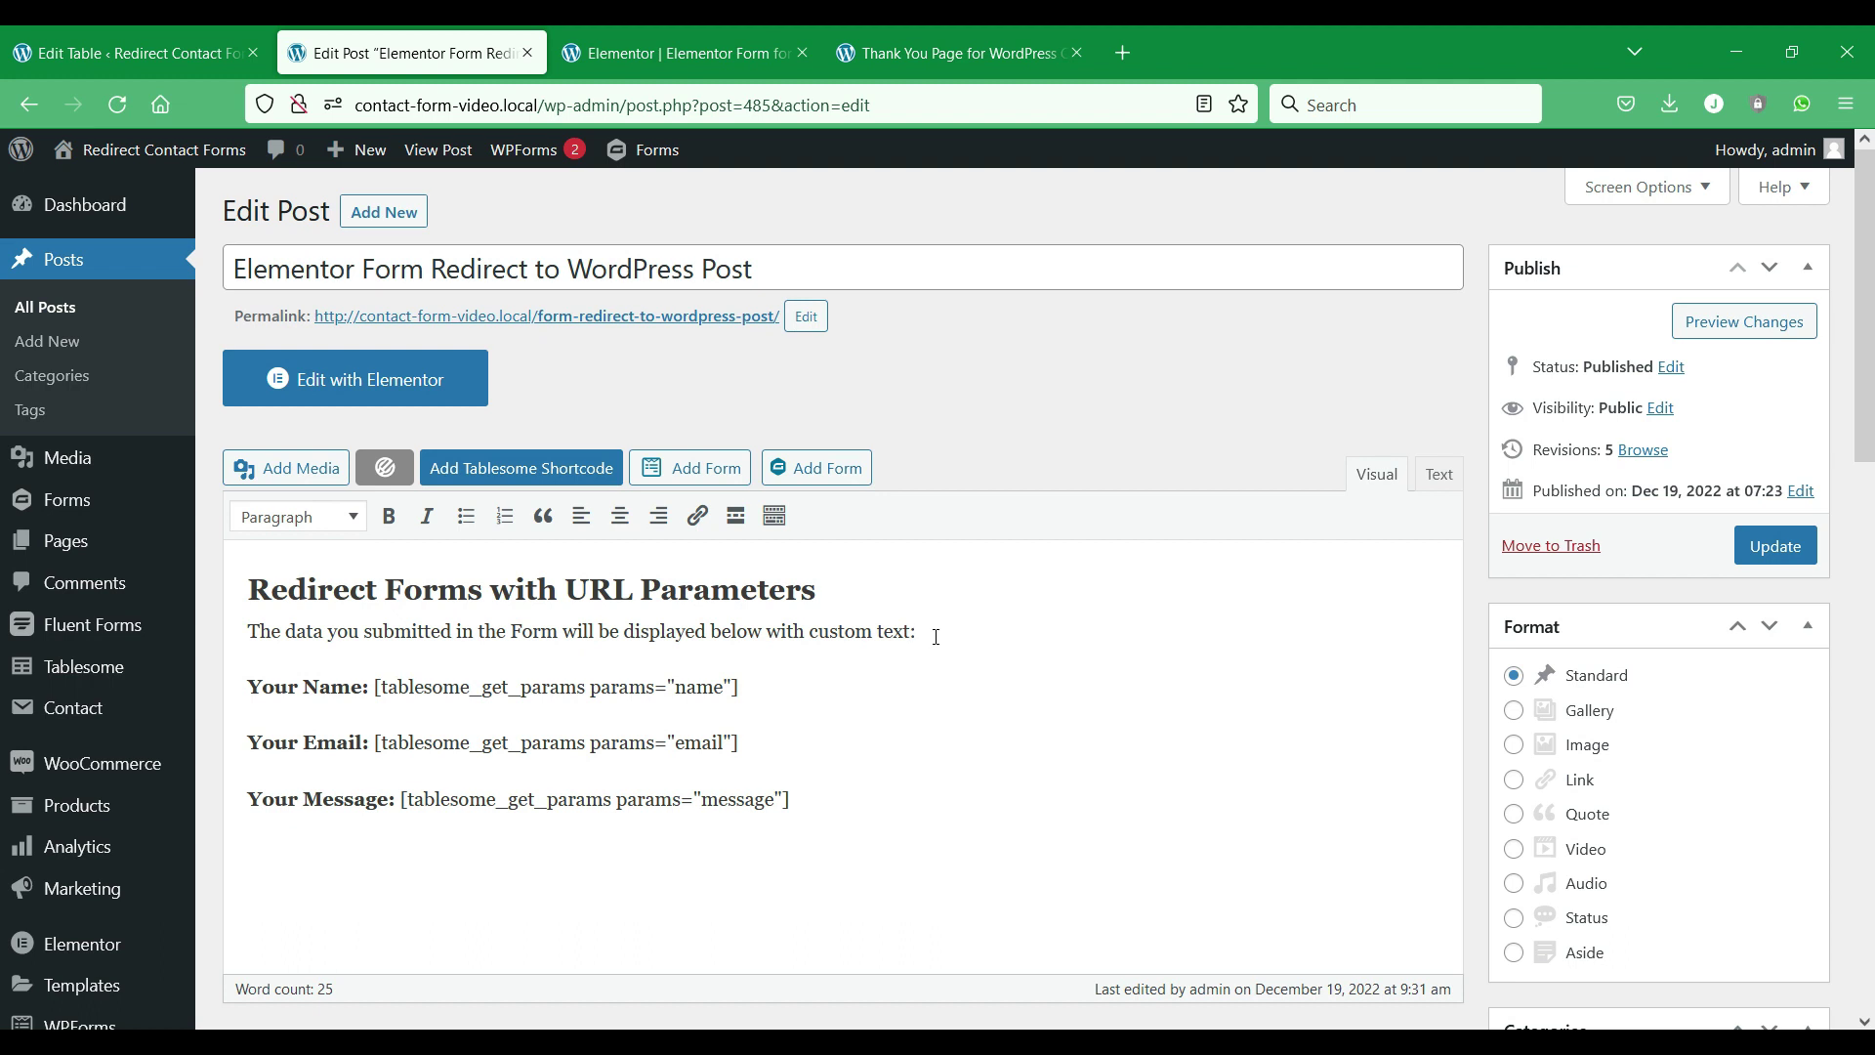
{"action": "key", "text": "Return"}
{"action": "key", "text": "ctrl+v"}
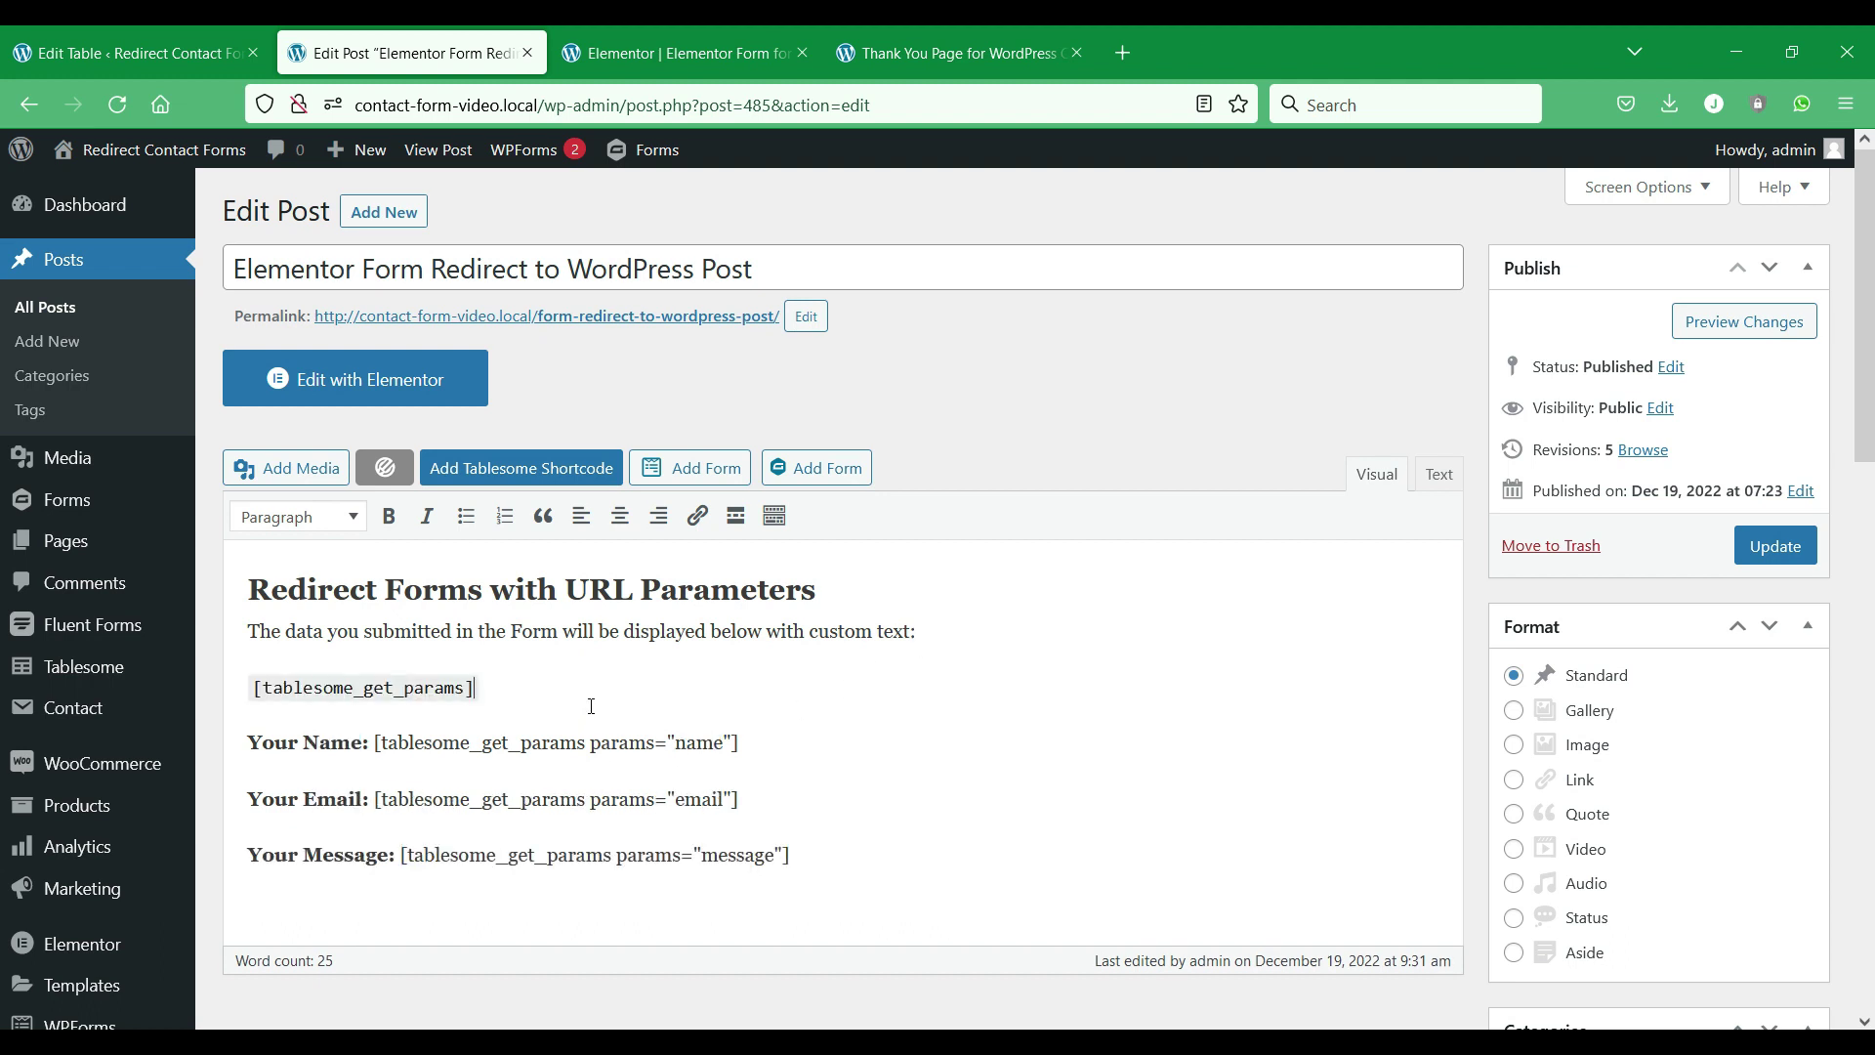
{"action": "scroll", "coordinate": [591, 705], "scroll_direction": "down", "scroll_amount": 2}
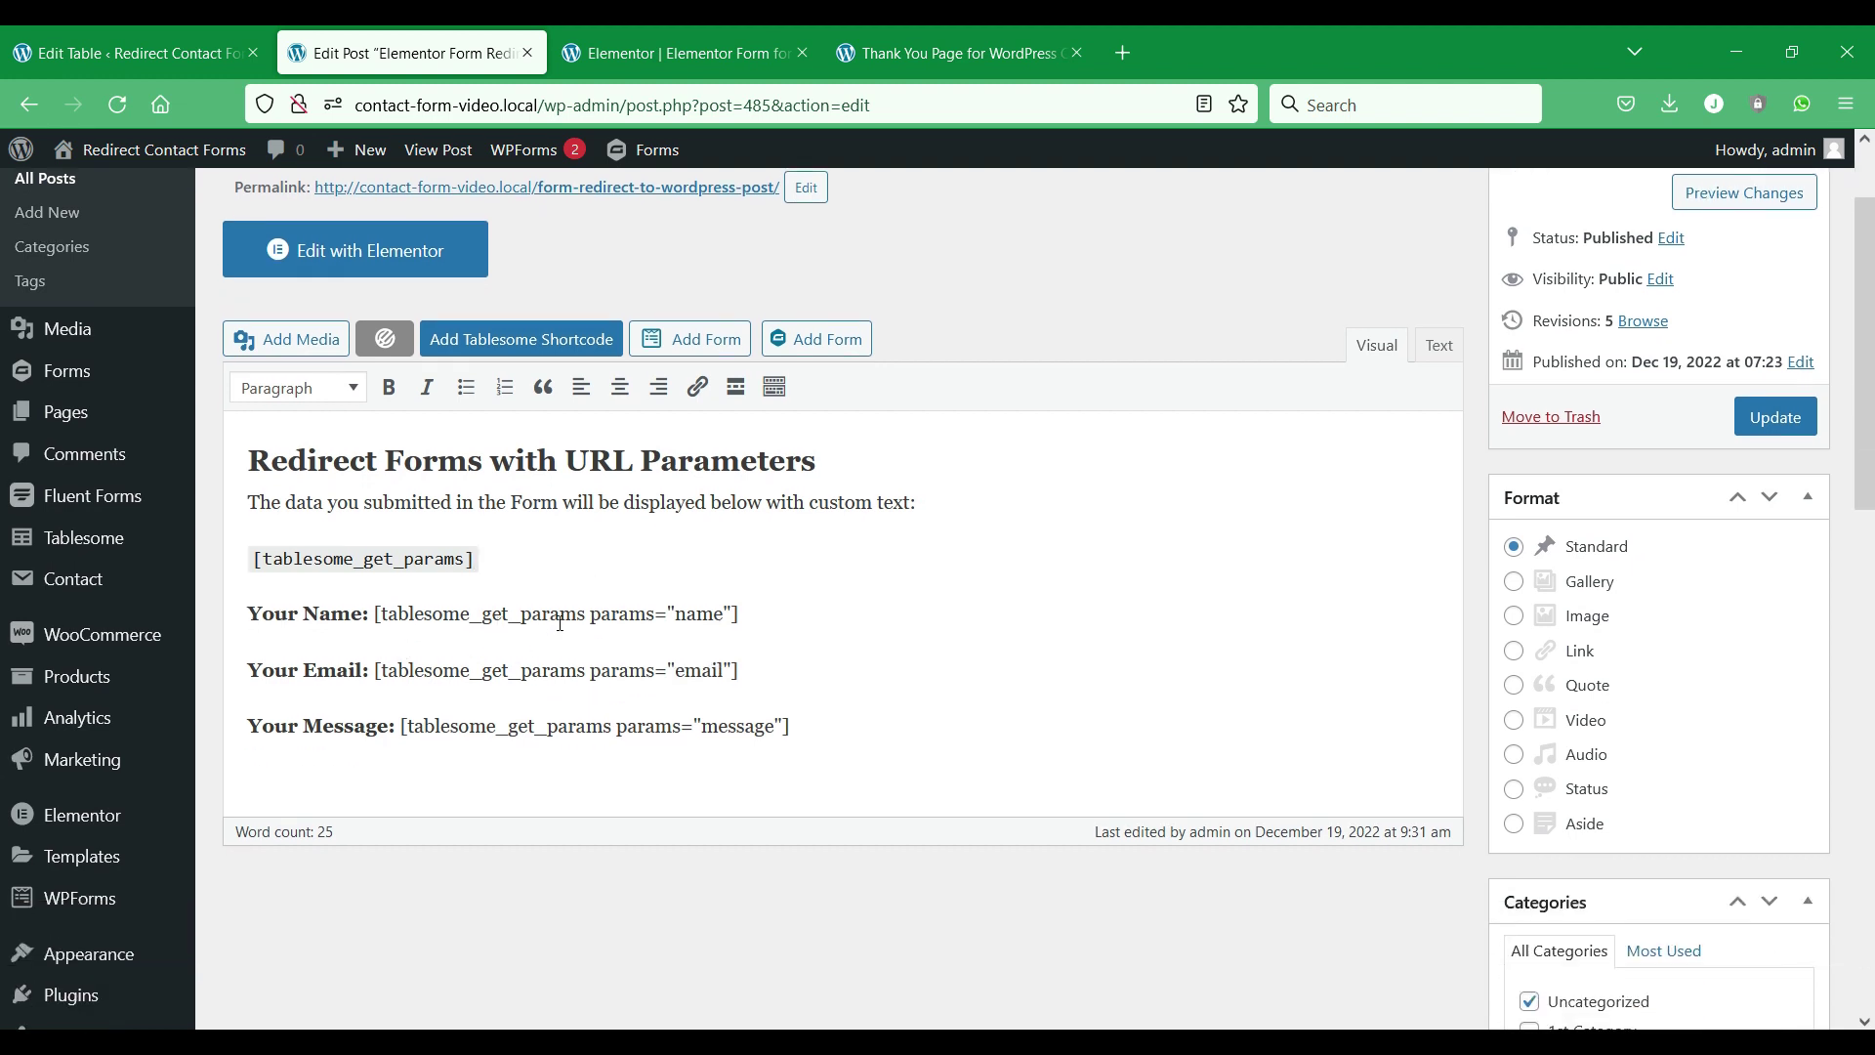
Check Tablesome's Name, Email and Message URL parameter toggles and aliases, leaving all parameters on.
{"action": "left_click", "coordinate": [127, 53]}
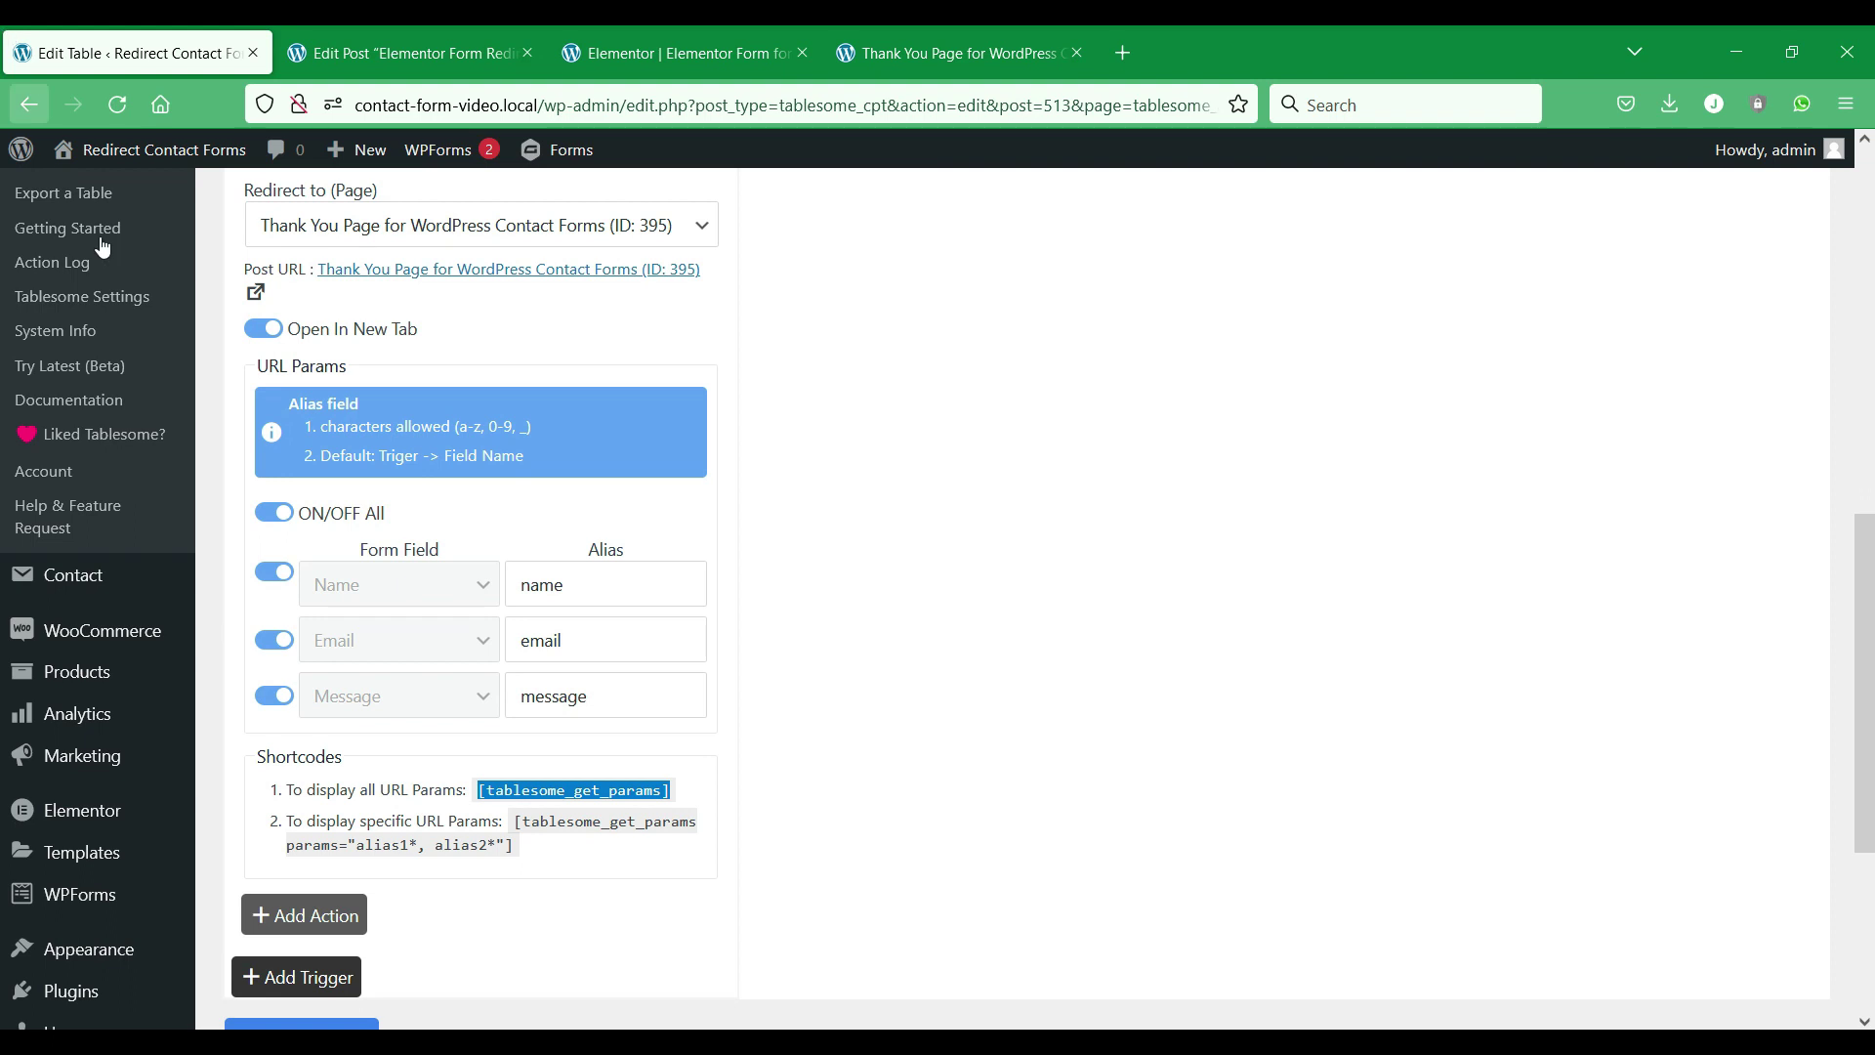
{"action": "left_click", "coordinate": [273, 574]}
{"action": "left_click", "coordinate": [274, 639]}
{"action": "left_click", "coordinate": [274, 695]}
{"action": "left_click", "coordinate": [278, 514]}
{"action": "left_click", "coordinate": [277, 515]}
{"action": "left_click", "coordinate": [610, 589]}
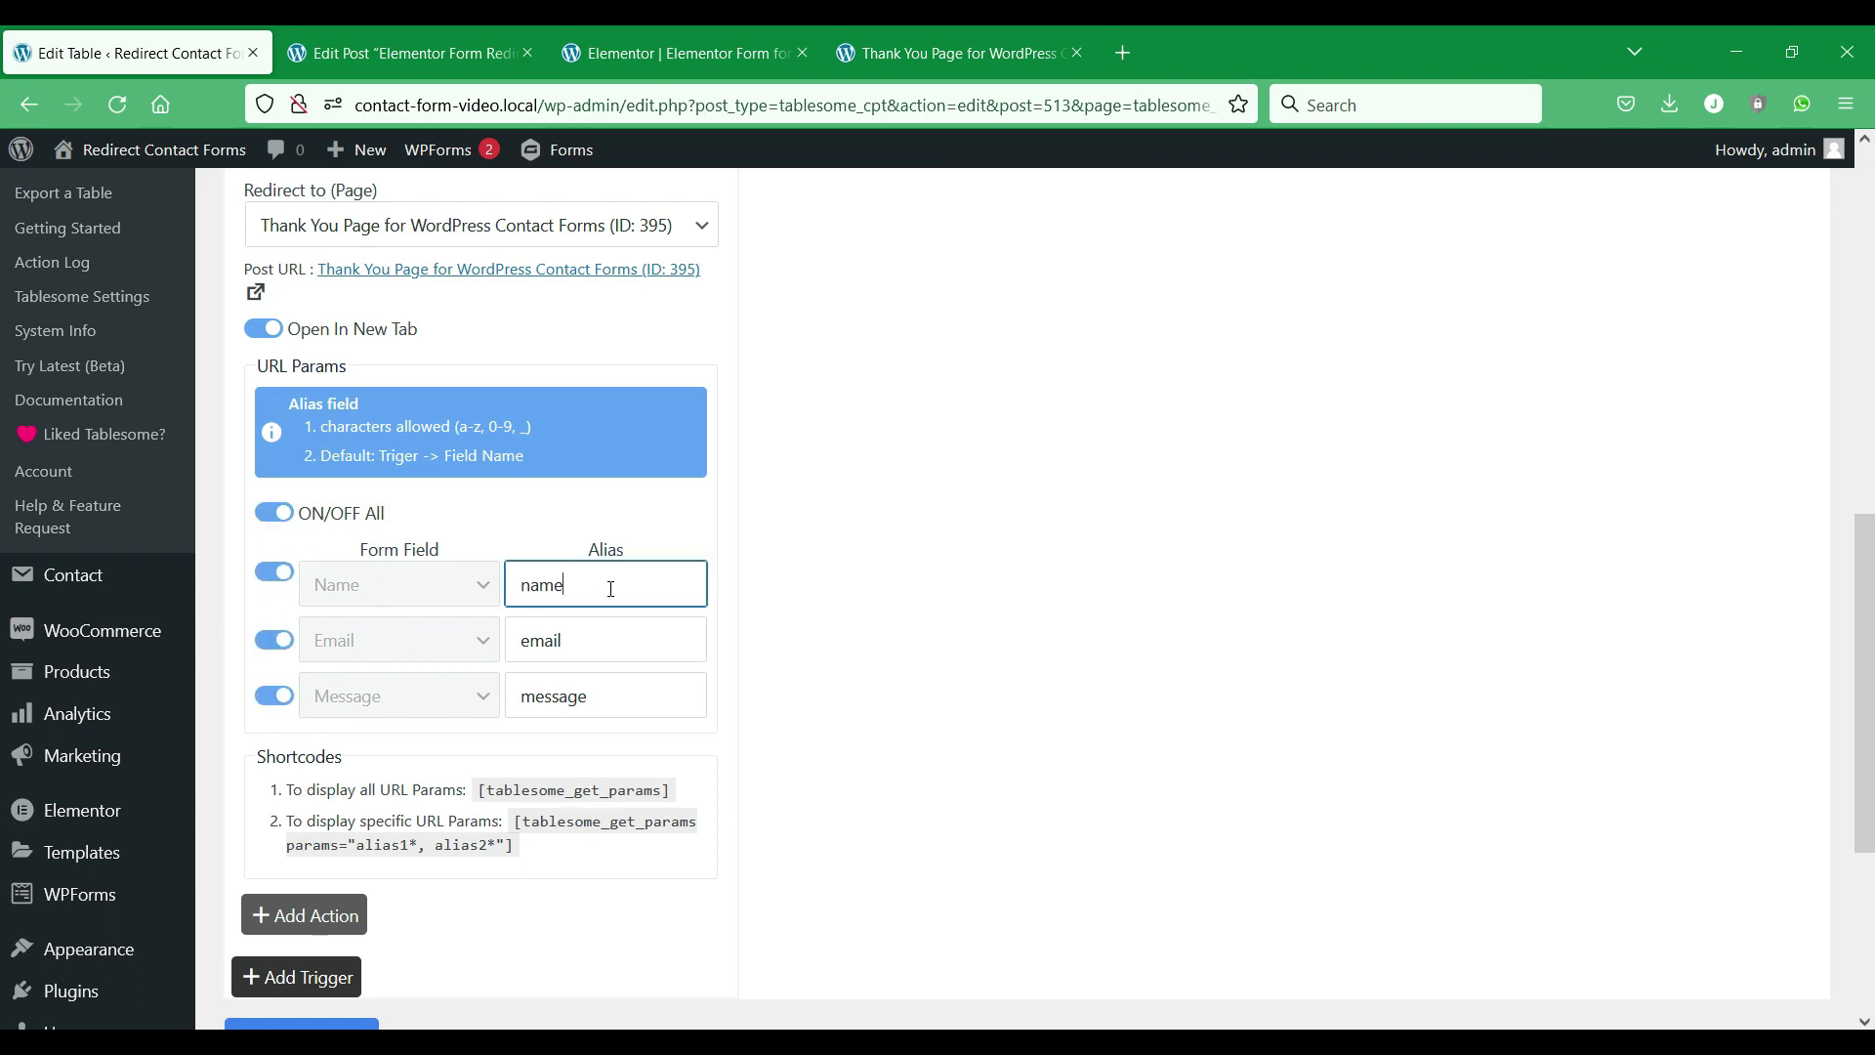
{"action": "double_click", "coordinate": [610, 589]}
Compare the post's name, email and message shortcodes with the aliases and update the post.
{"action": "left_click", "coordinate": [465, 39]}
{"action": "double_click", "coordinate": [701, 613]}
{"action": "left_click", "coordinate": [701, 677]}
{"action": "triple_click", "coordinate": [702, 678]}
{"action": "left_click", "coordinate": [742, 738]}
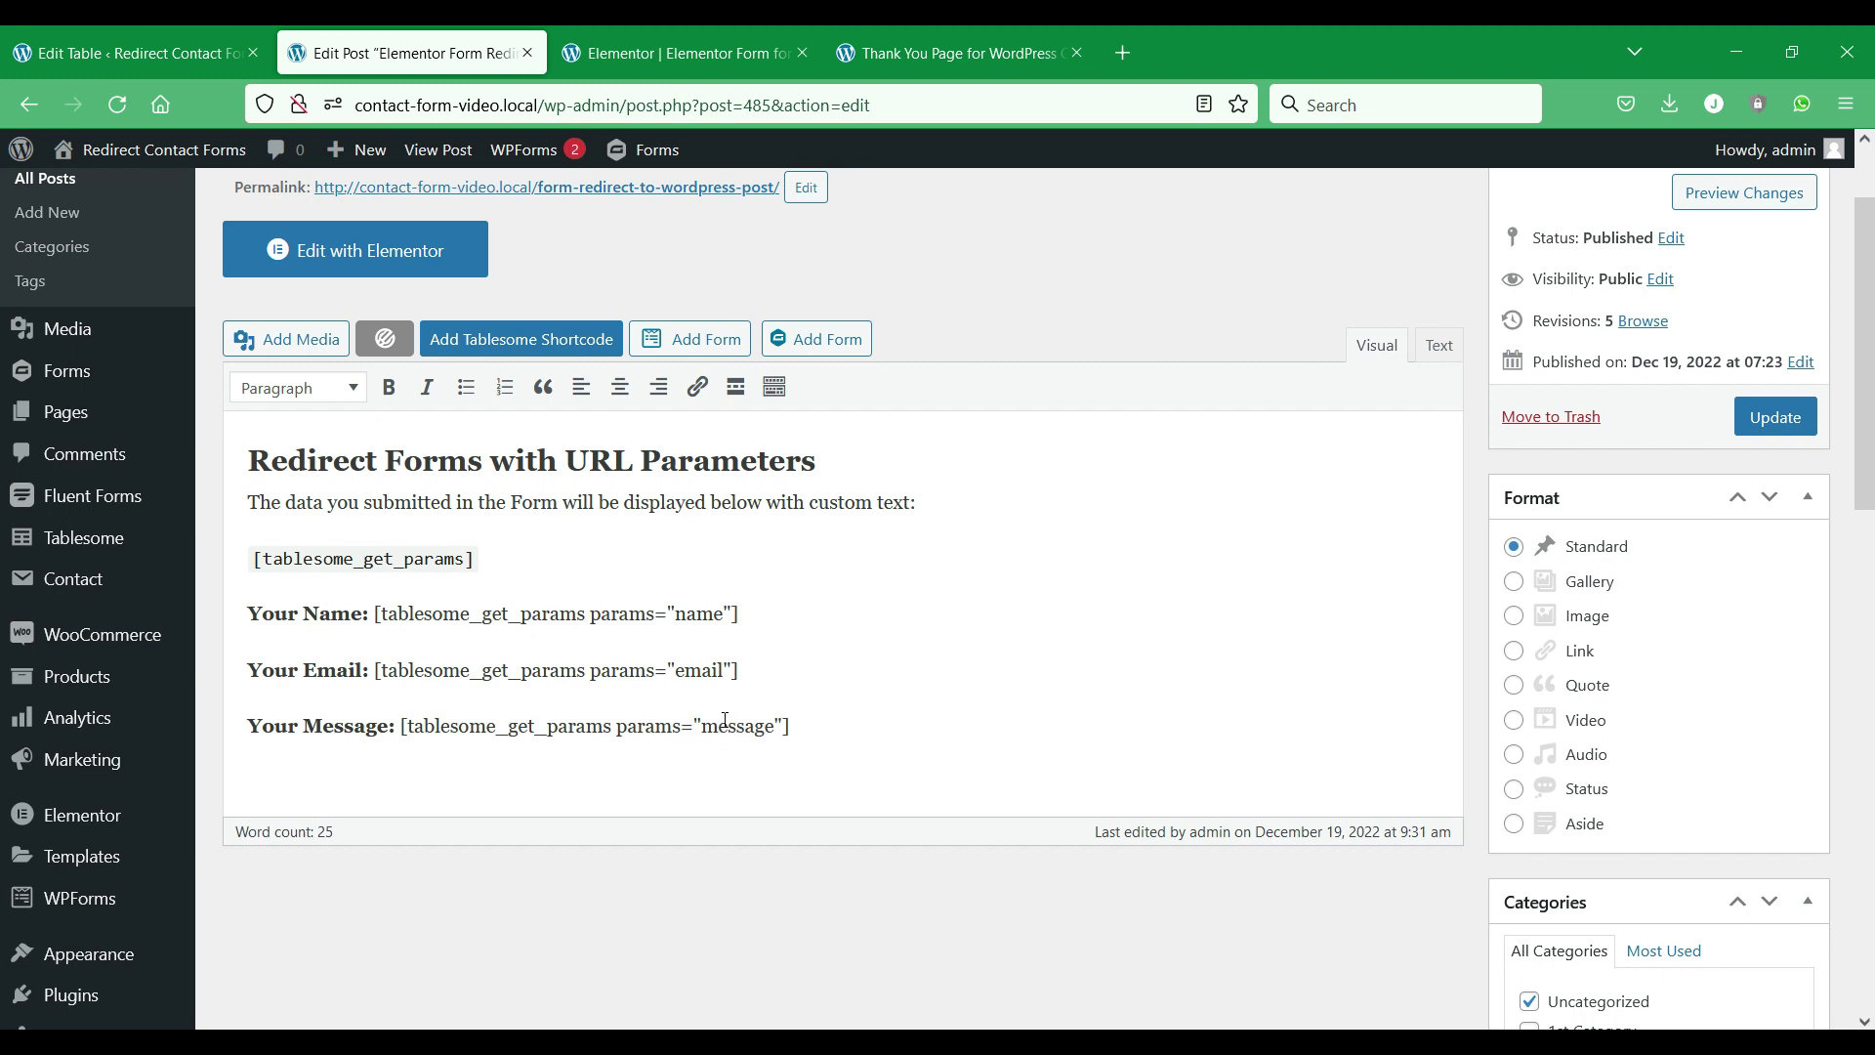
{"action": "scroll", "coordinate": [742, 714], "scroll_direction": "up", "scroll_amount": 2}
{"action": "left_click", "coordinate": [1776, 546]}
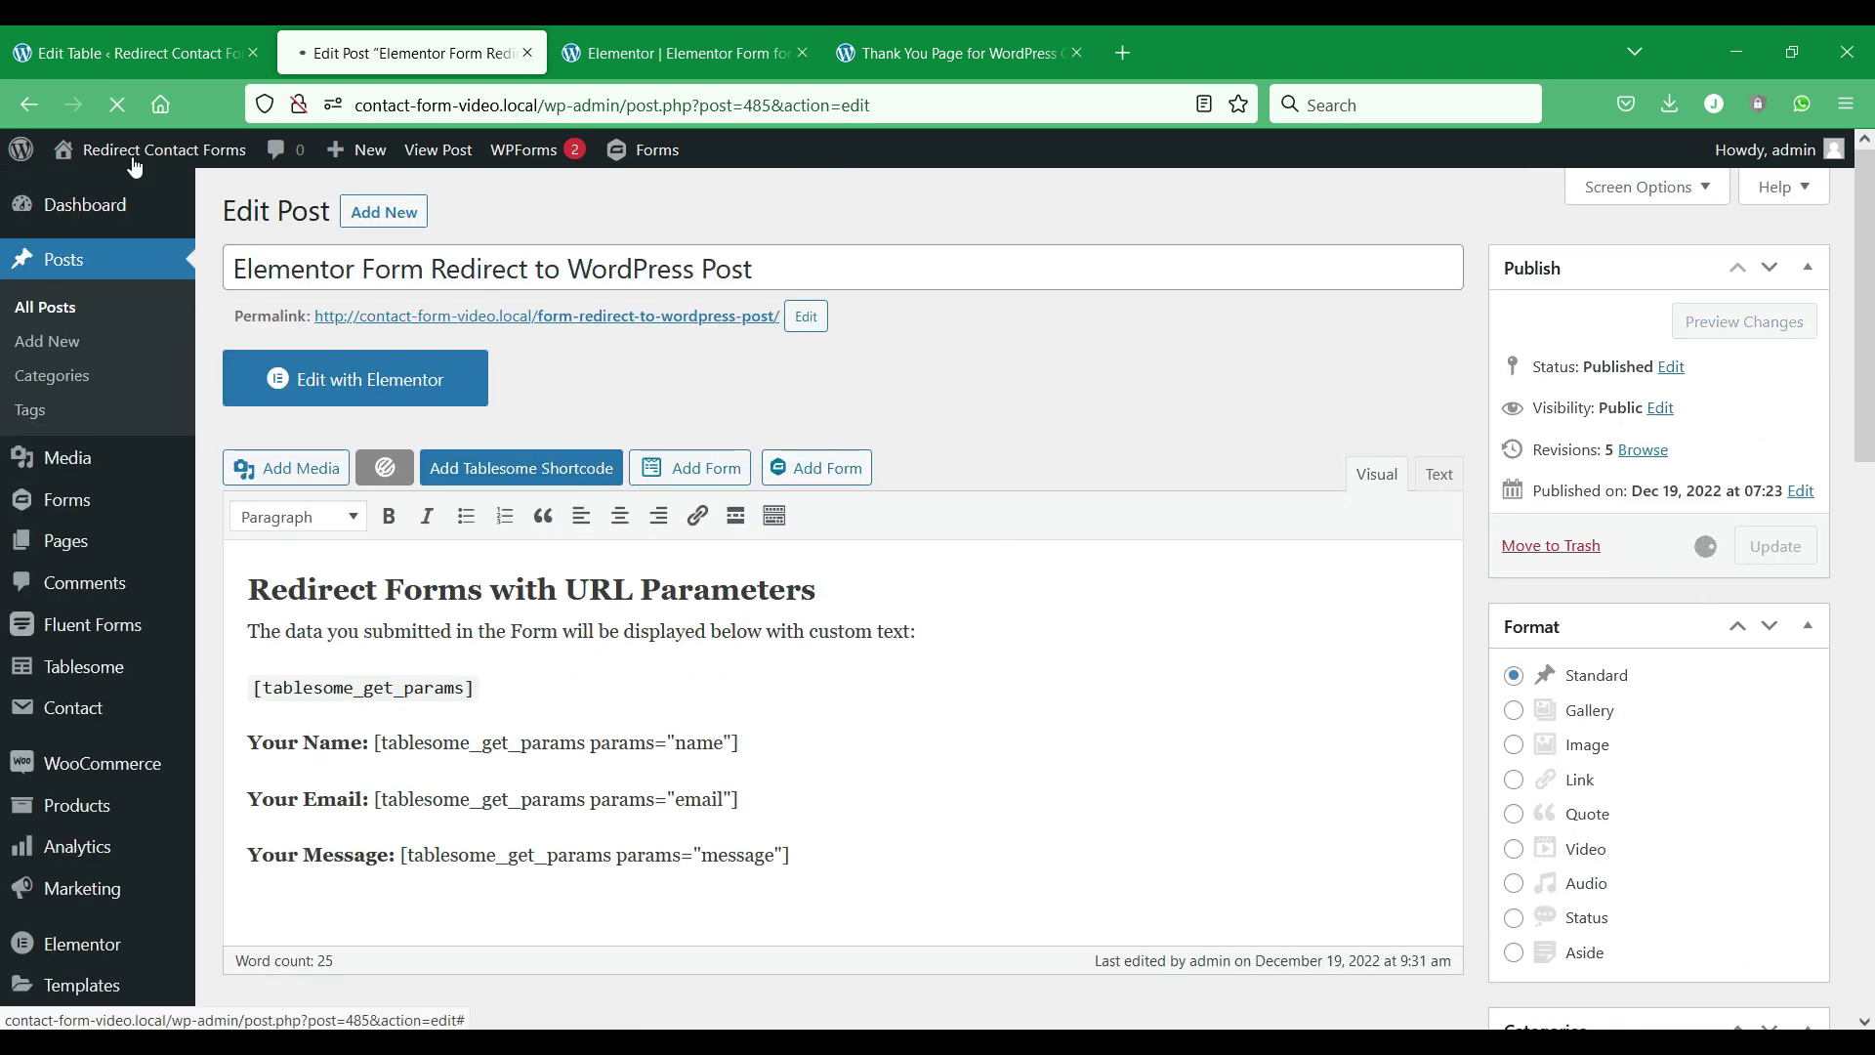
{"action": "left_click", "coordinate": [152, 48]}
Set the redirect to Posts > 'Elementor Form Redirect to WordPress Post' (ID 485) and update the table.
{"action": "scroll", "coordinate": [869, 825], "scroll_direction": "up", "scroll_amount": 5}
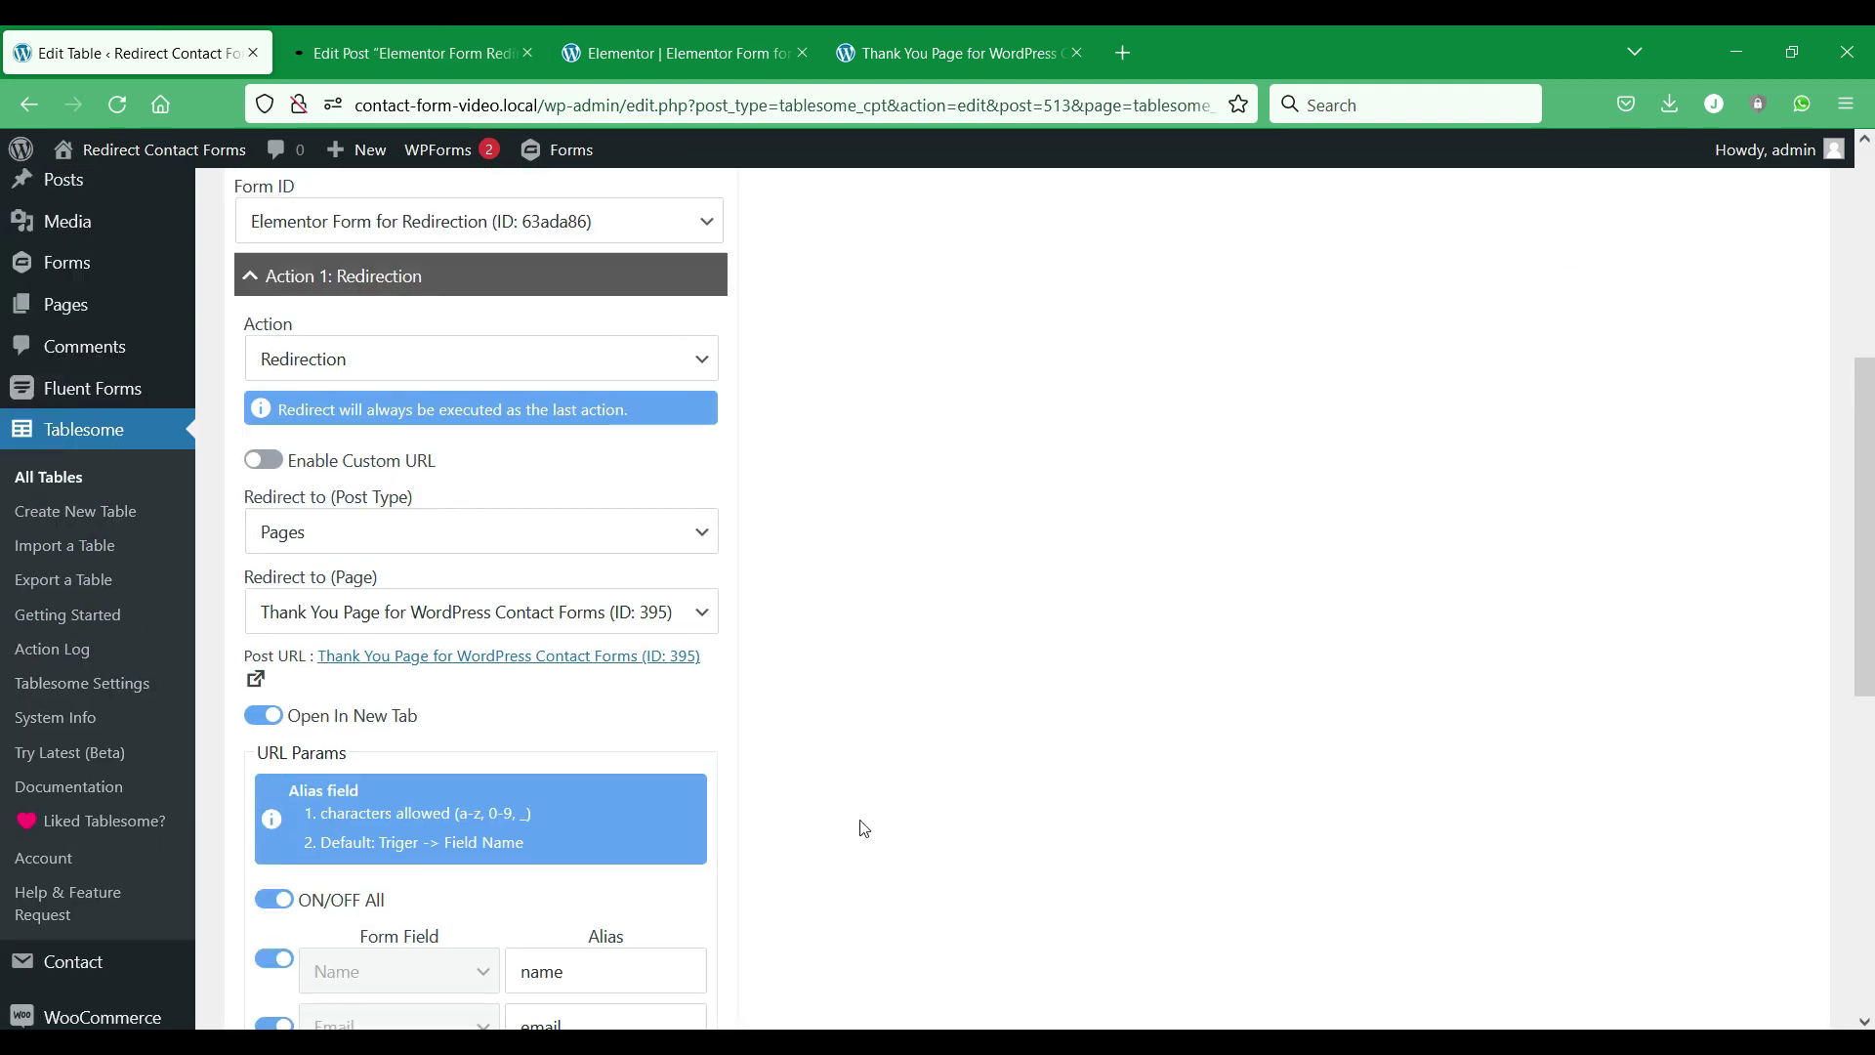
{"action": "scroll", "coordinate": [508, 693], "scroll_direction": "down", "scroll_amount": 1}
{"action": "left_click", "coordinate": [544, 659]}
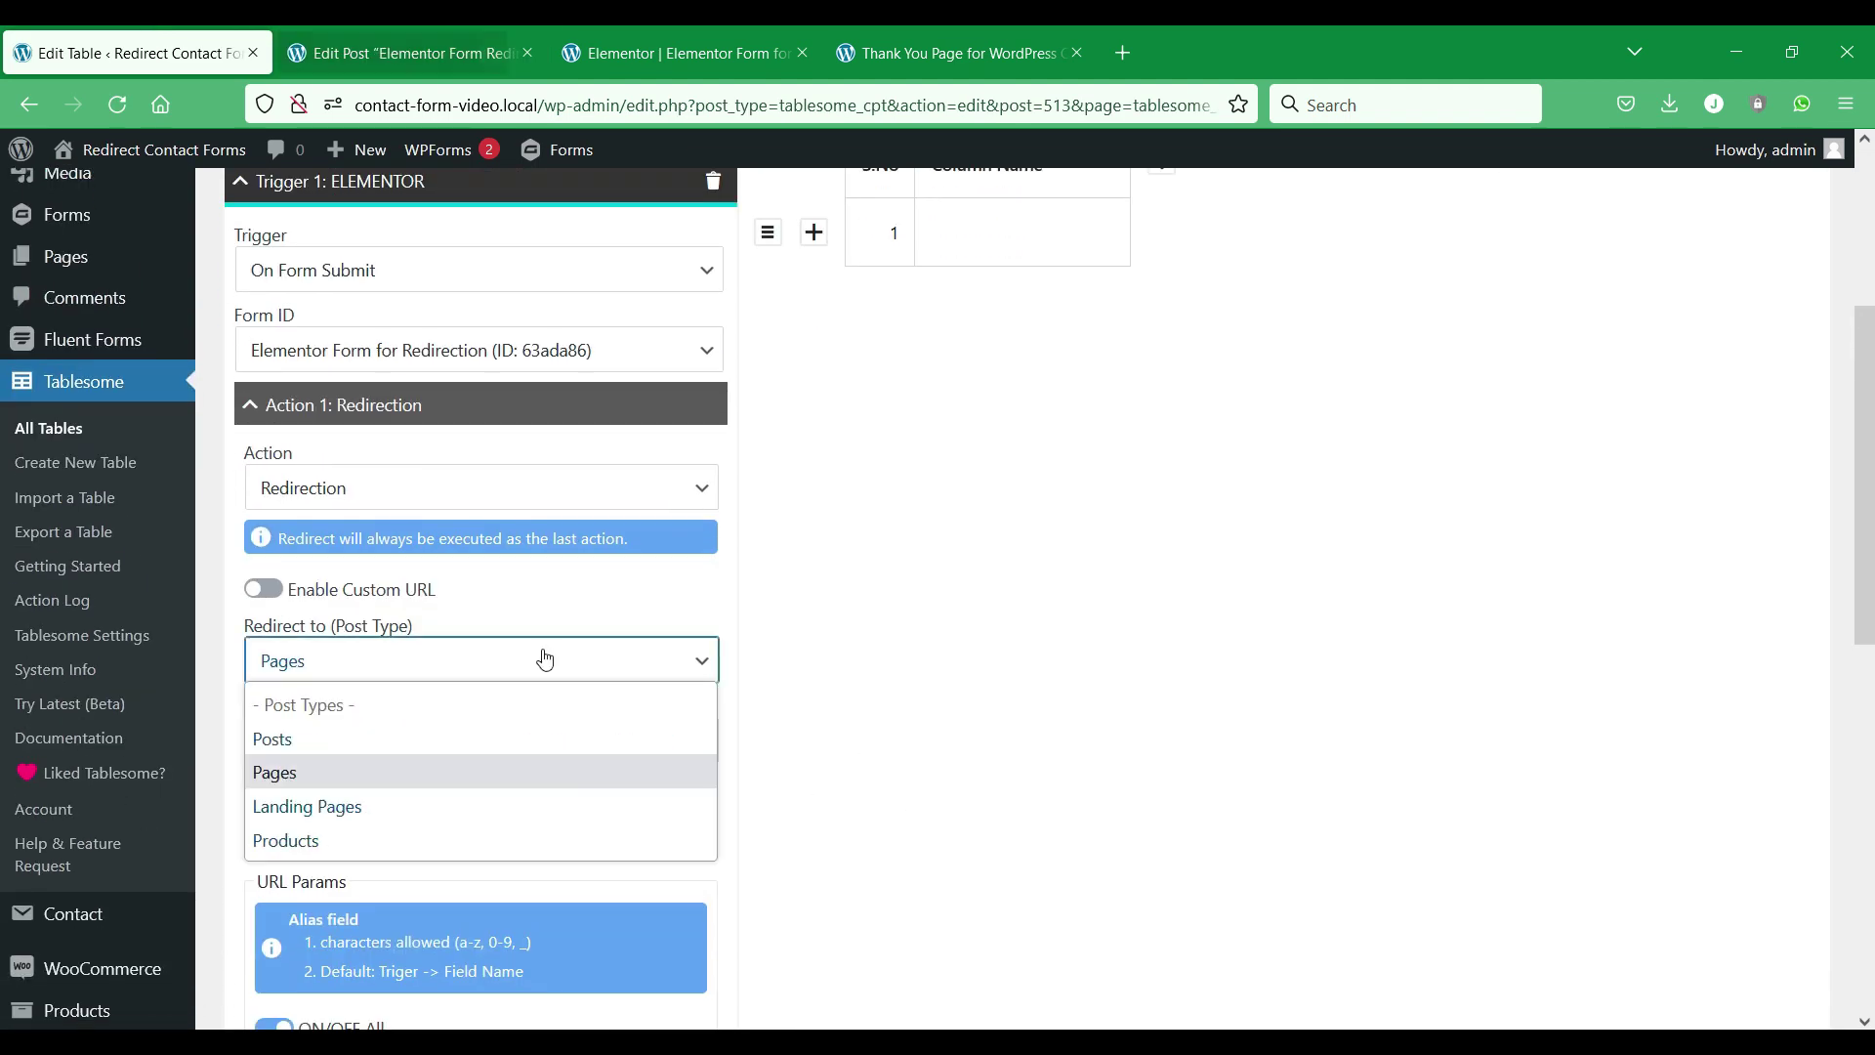
{"action": "left_click", "coordinate": [456, 738]}
{"action": "left_click", "coordinate": [489, 740]}
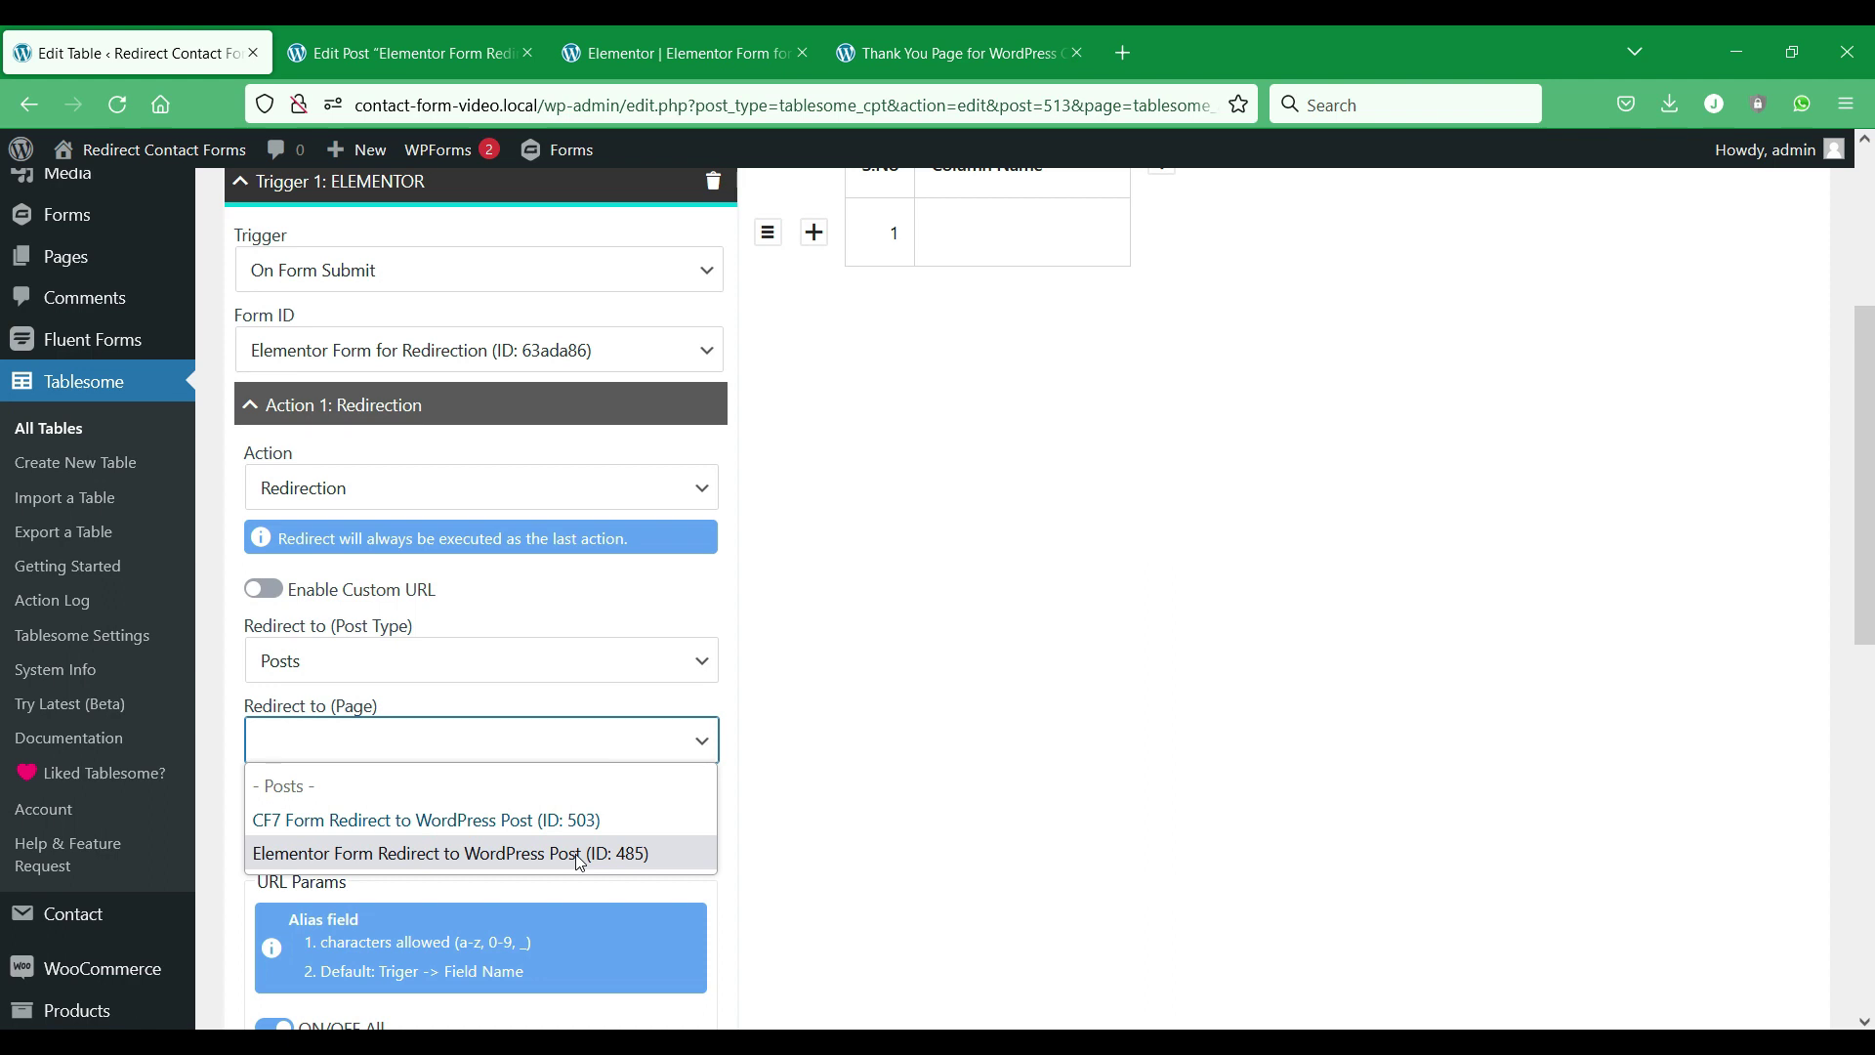
{"action": "left_click", "coordinate": [579, 856]}
{"action": "scroll", "coordinate": [613, 766], "scroll_direction": "down", "scroll_amount": 7}
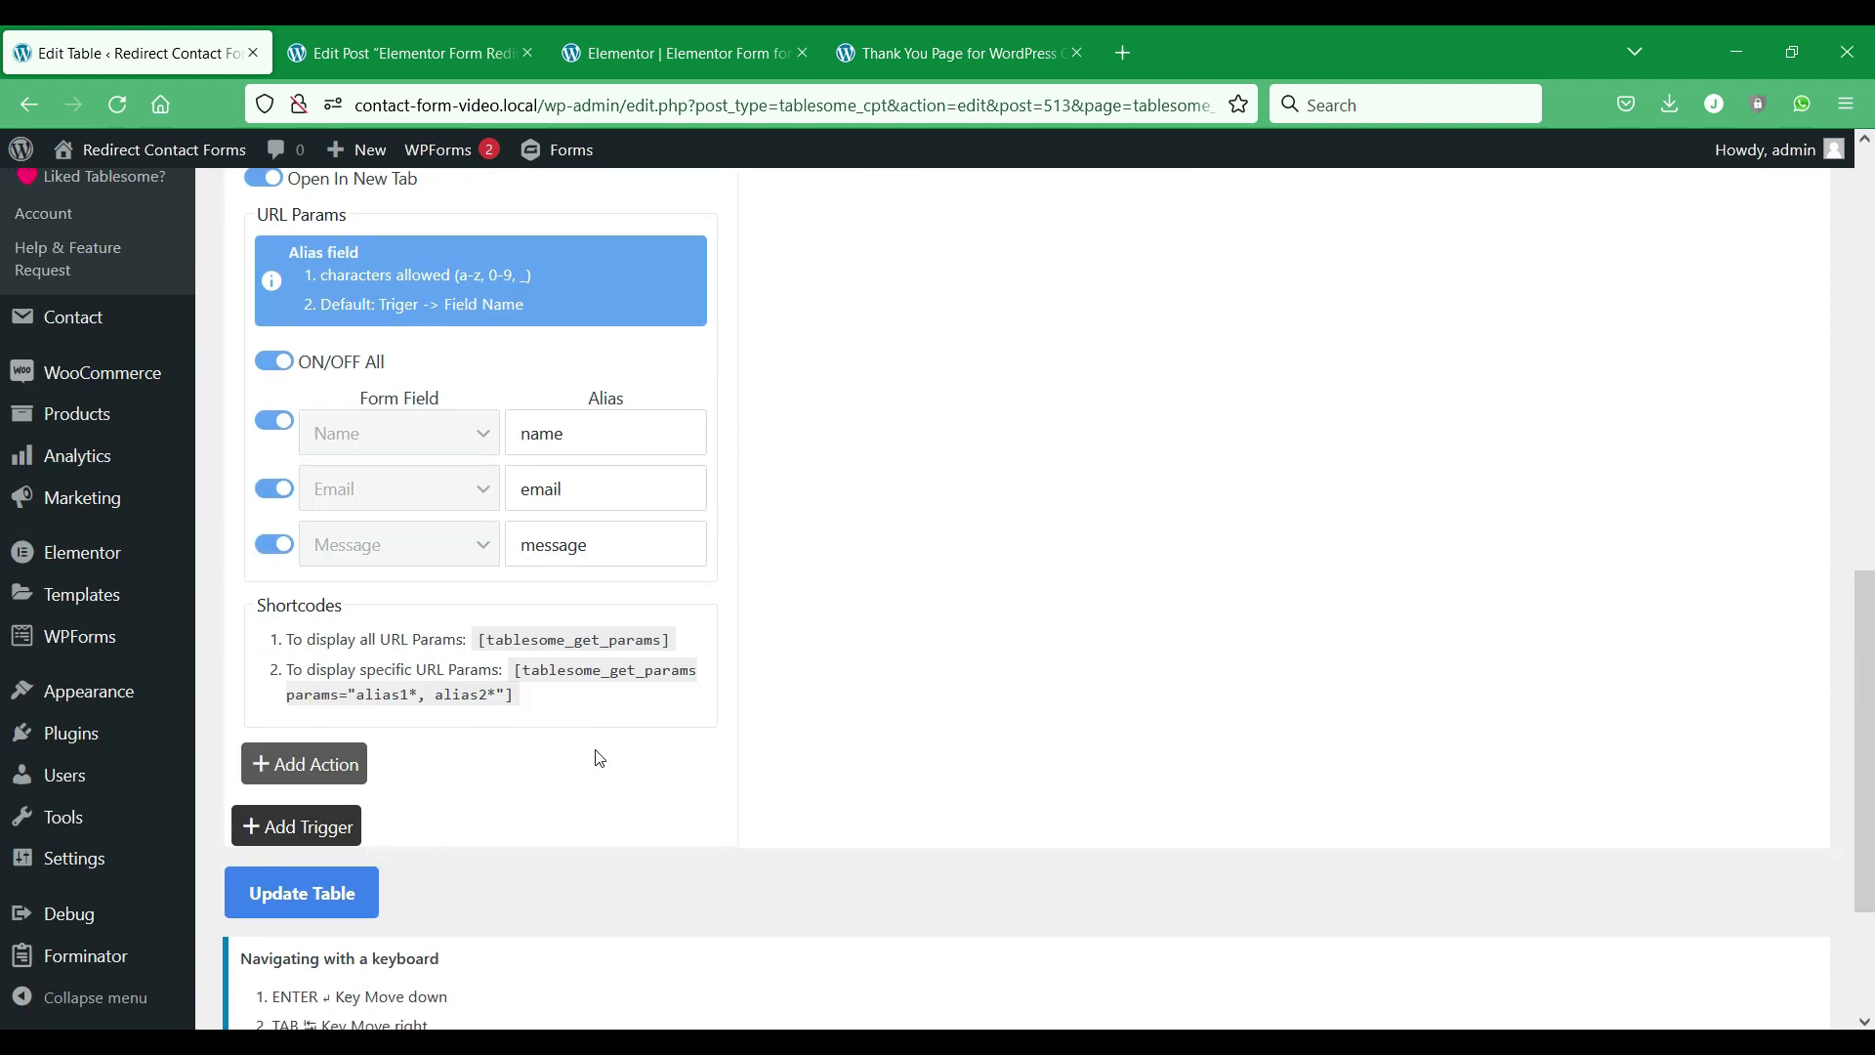
{"action": "left_click", "coordinate": [313, 888]}
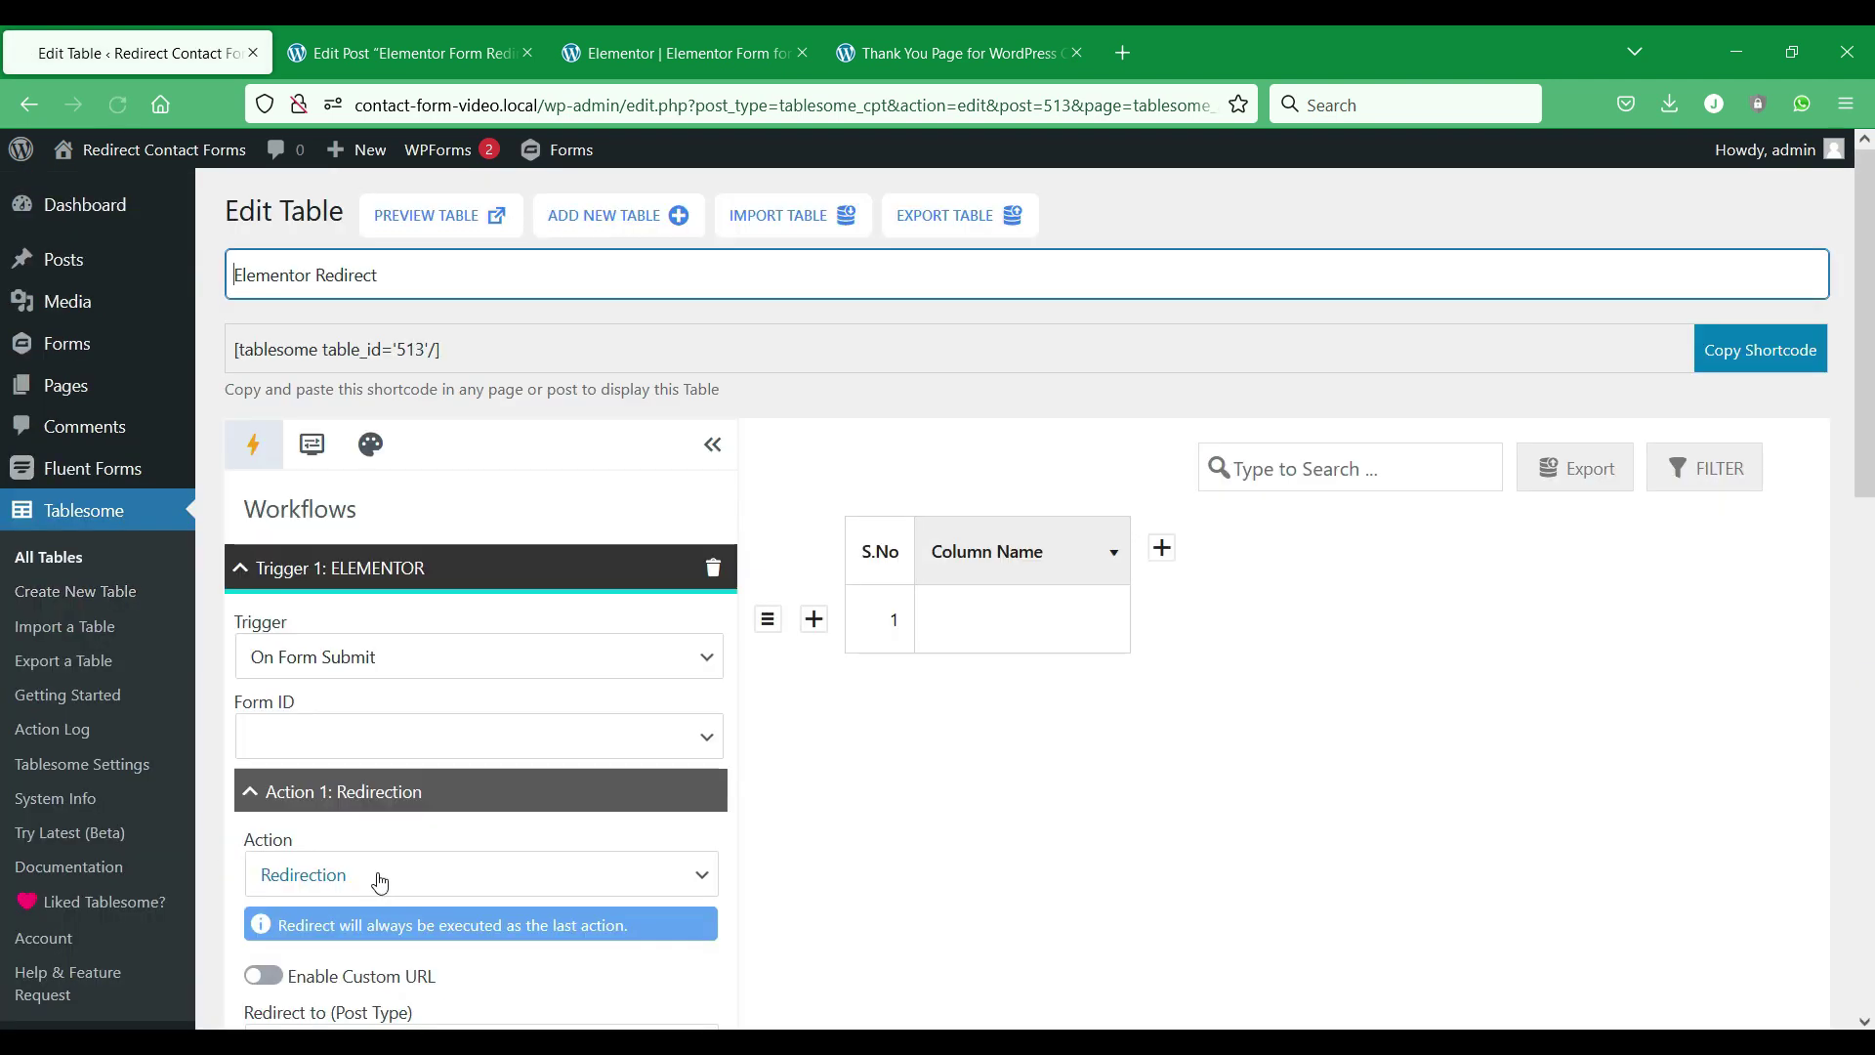
{"action": "scroll", "coordinate": [683, 628], "scroll_direction": "down", "scroll_amount": 9}
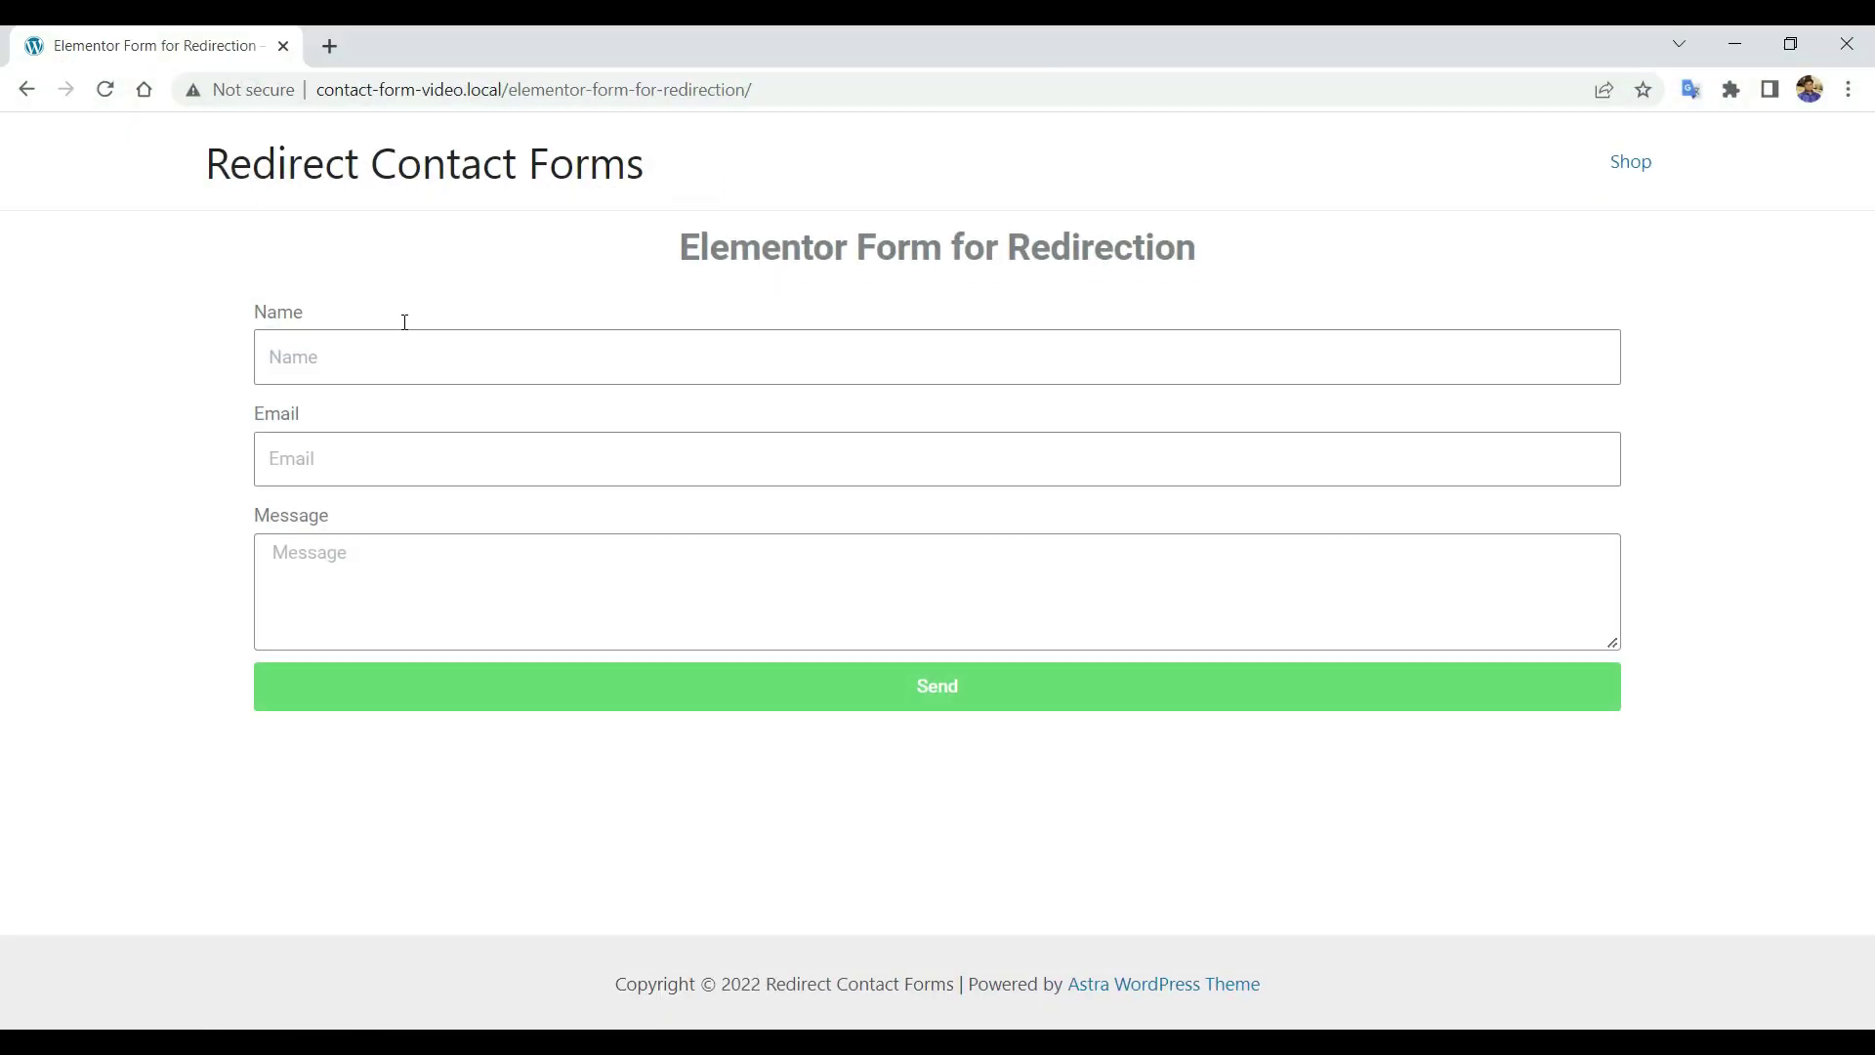
Reload the form page and send it with the saved name, e-mail and a Hello message.
{"action": "right_click", "coordinate": [122, 463]}
{"action": "left_click", "coordinate": [362, 534]}
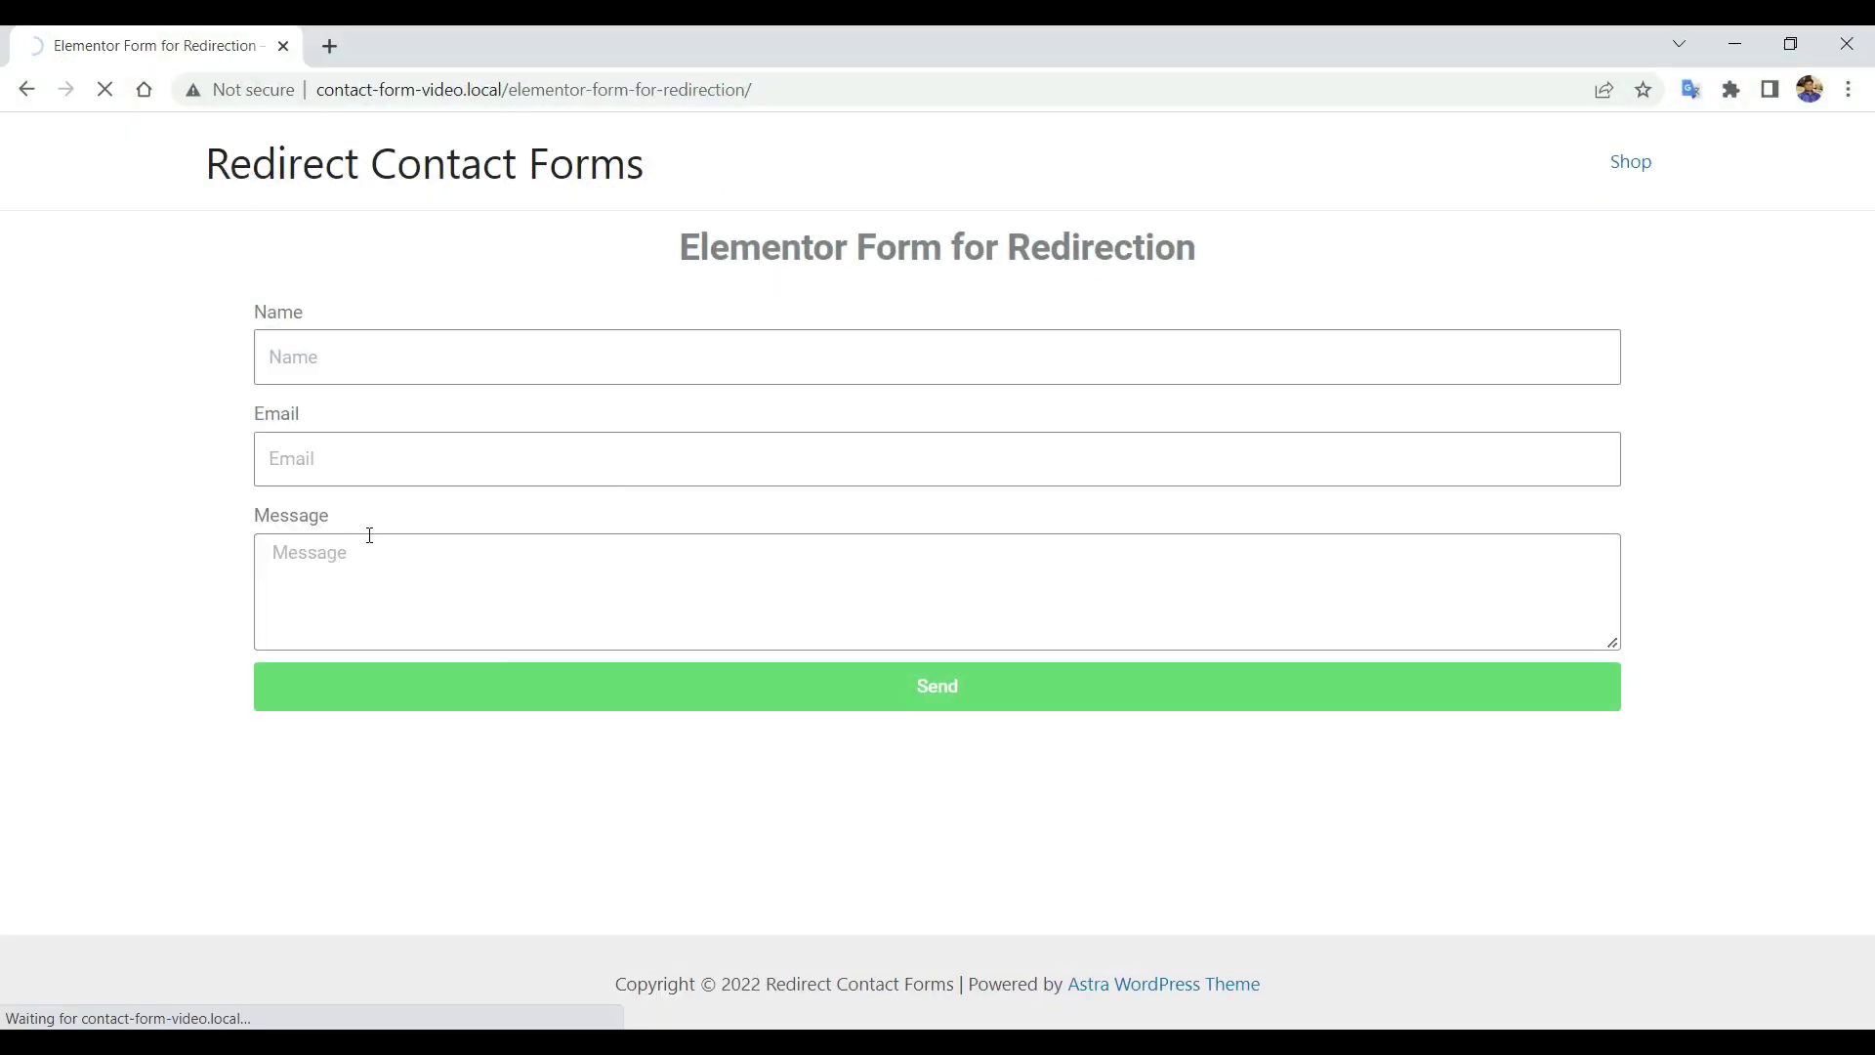
{"action": "left_click", "coordinate": [536, 376]}
{"action": "left_click", "coordinate": [500, 417]}
{"action": "left_click", "coordinate": [435, 468]}
{"action": "left_click", "coordinate": [423, 523]}
{"action": "left_click", "coordinate": [424, 584]}
{"action": "type", "text": "Hello"}
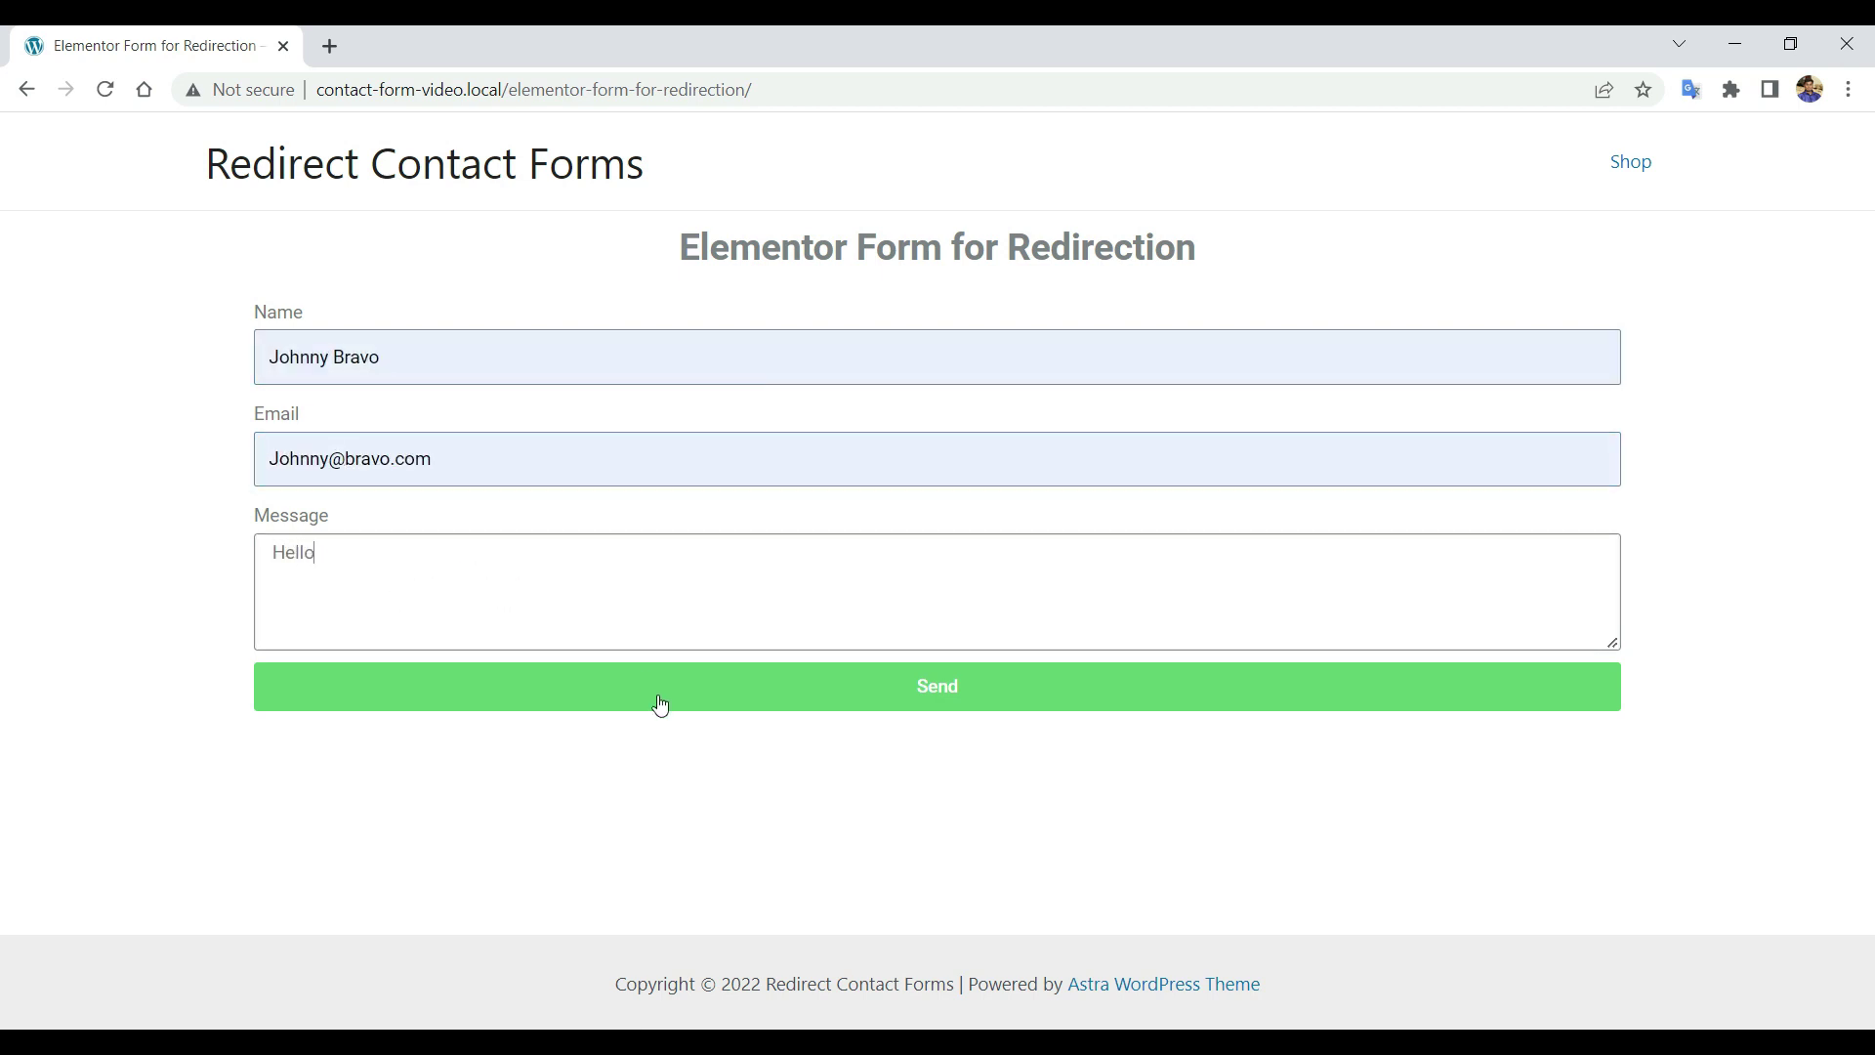
{"action": "left_click", "coordinate": [660, 704]}
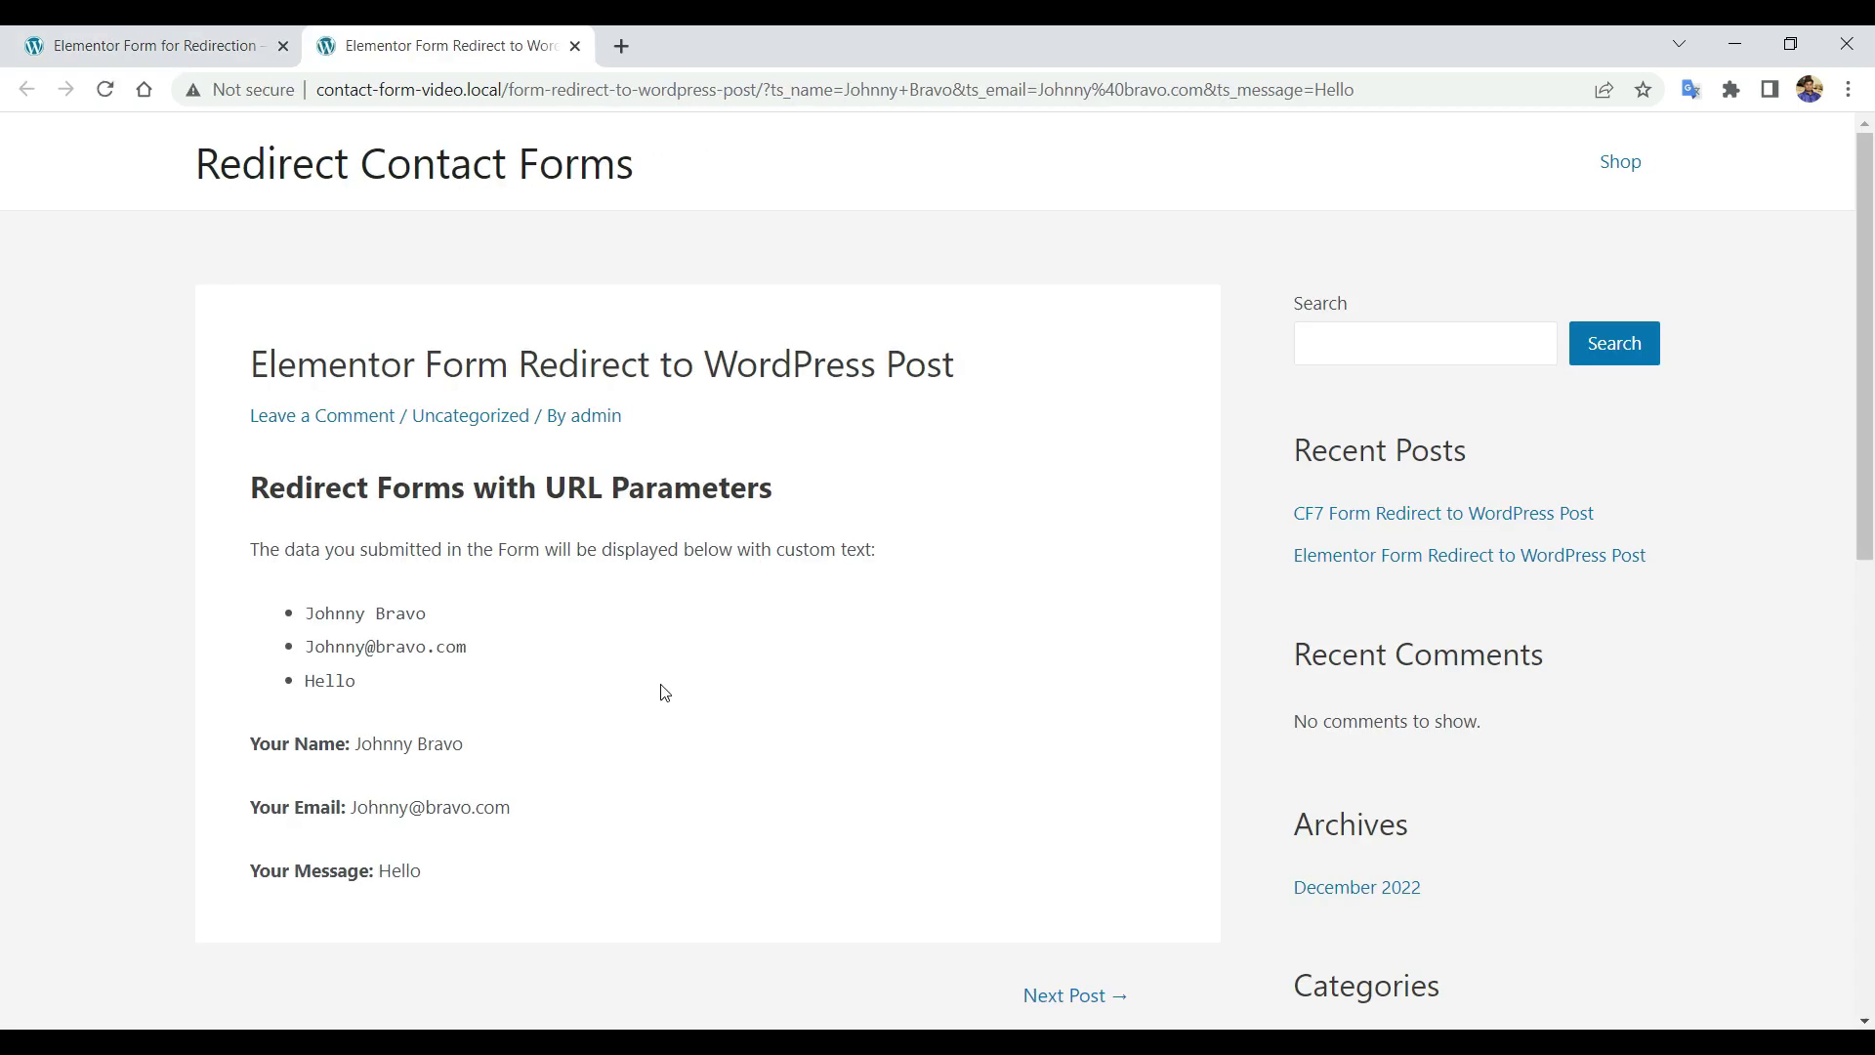
Review the redirected post showing the submitted name, e-mail and message.
{"action": "scroll", "coordinate": [677, 699], "scroll_direction": "down", "scroll_amount": 2}
{"action": "scroll", "coordinate": [677, 699], "scroll_direction": "up", "scroll_amount": 2}
{"action": "left_click_drag", "start_coordinate": [247, 510], "coordinate": [870, 498]}
{"action": "left_click", "coordinate": [811, 535]}
{"action": "scroll", "coordinate": [375, 699], "scroll_direction": "down", "scroll_amount": 1}
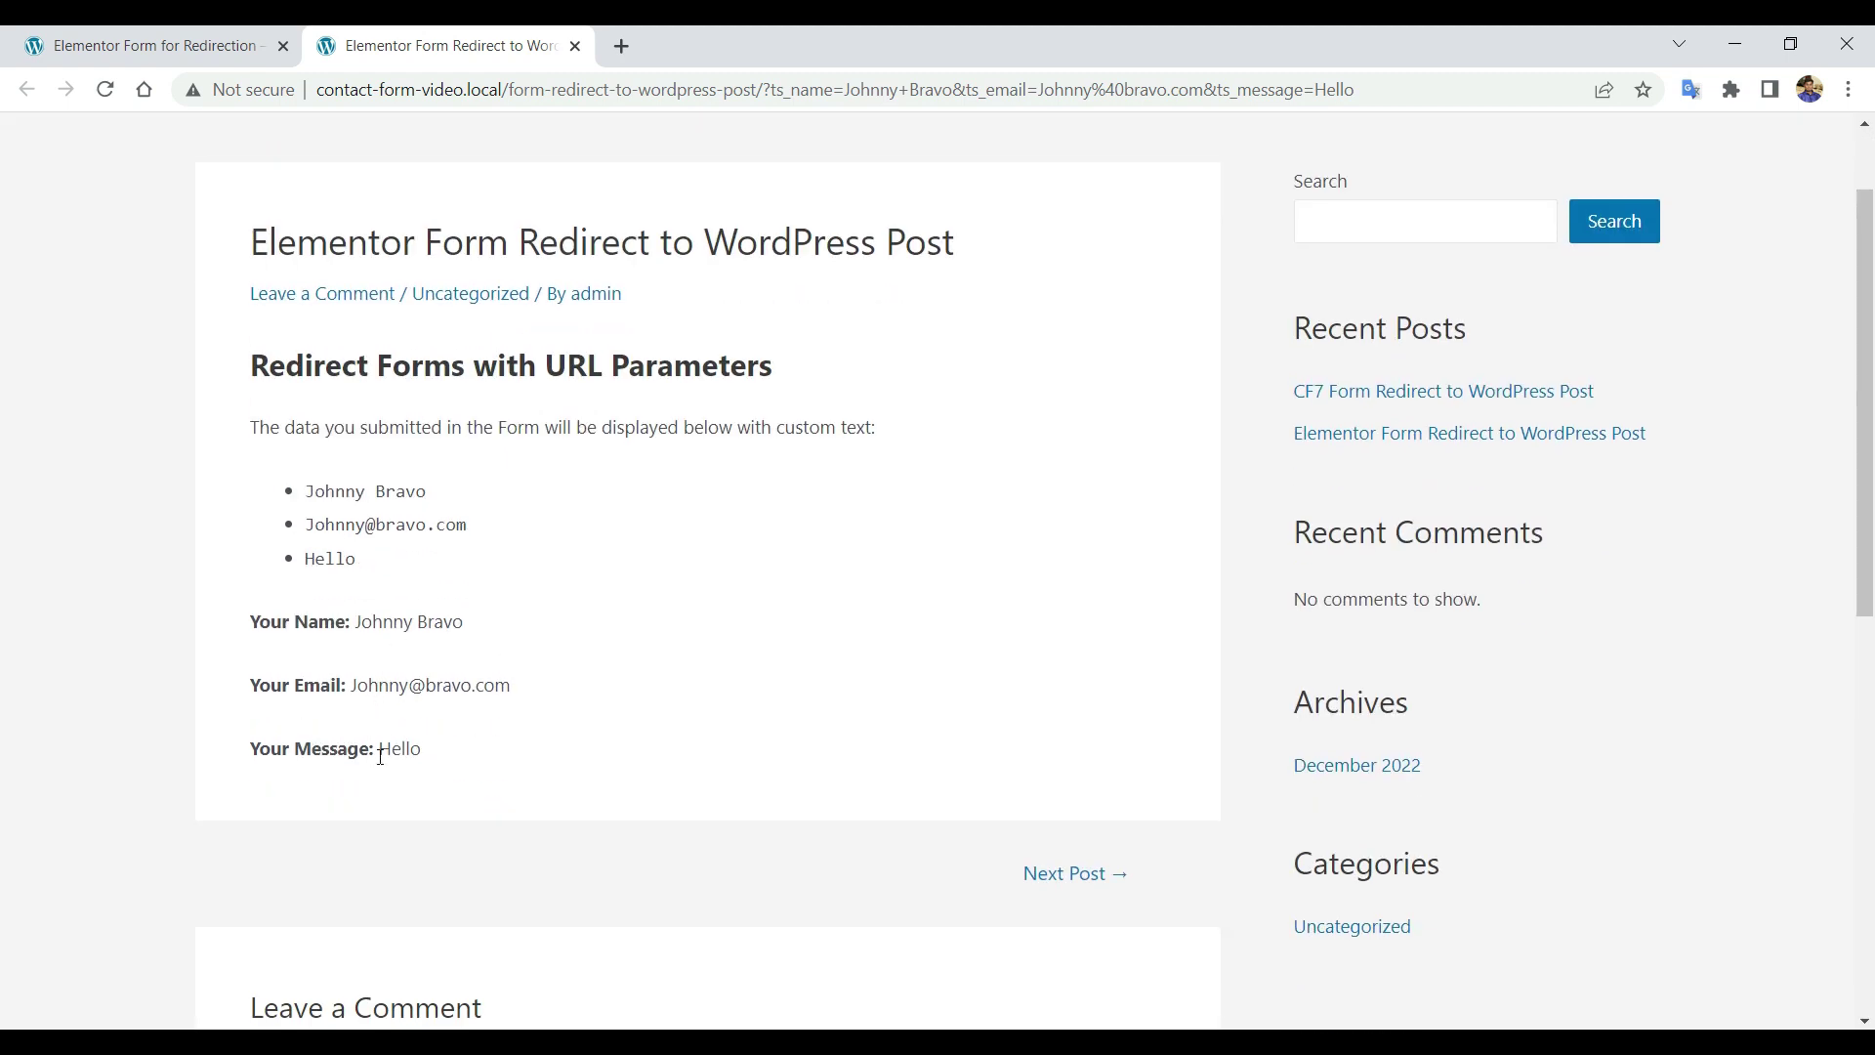
{"action": "scroll", "coordinate": [380, 756], "scroll_direction": "up", "scroll_amount": 1}
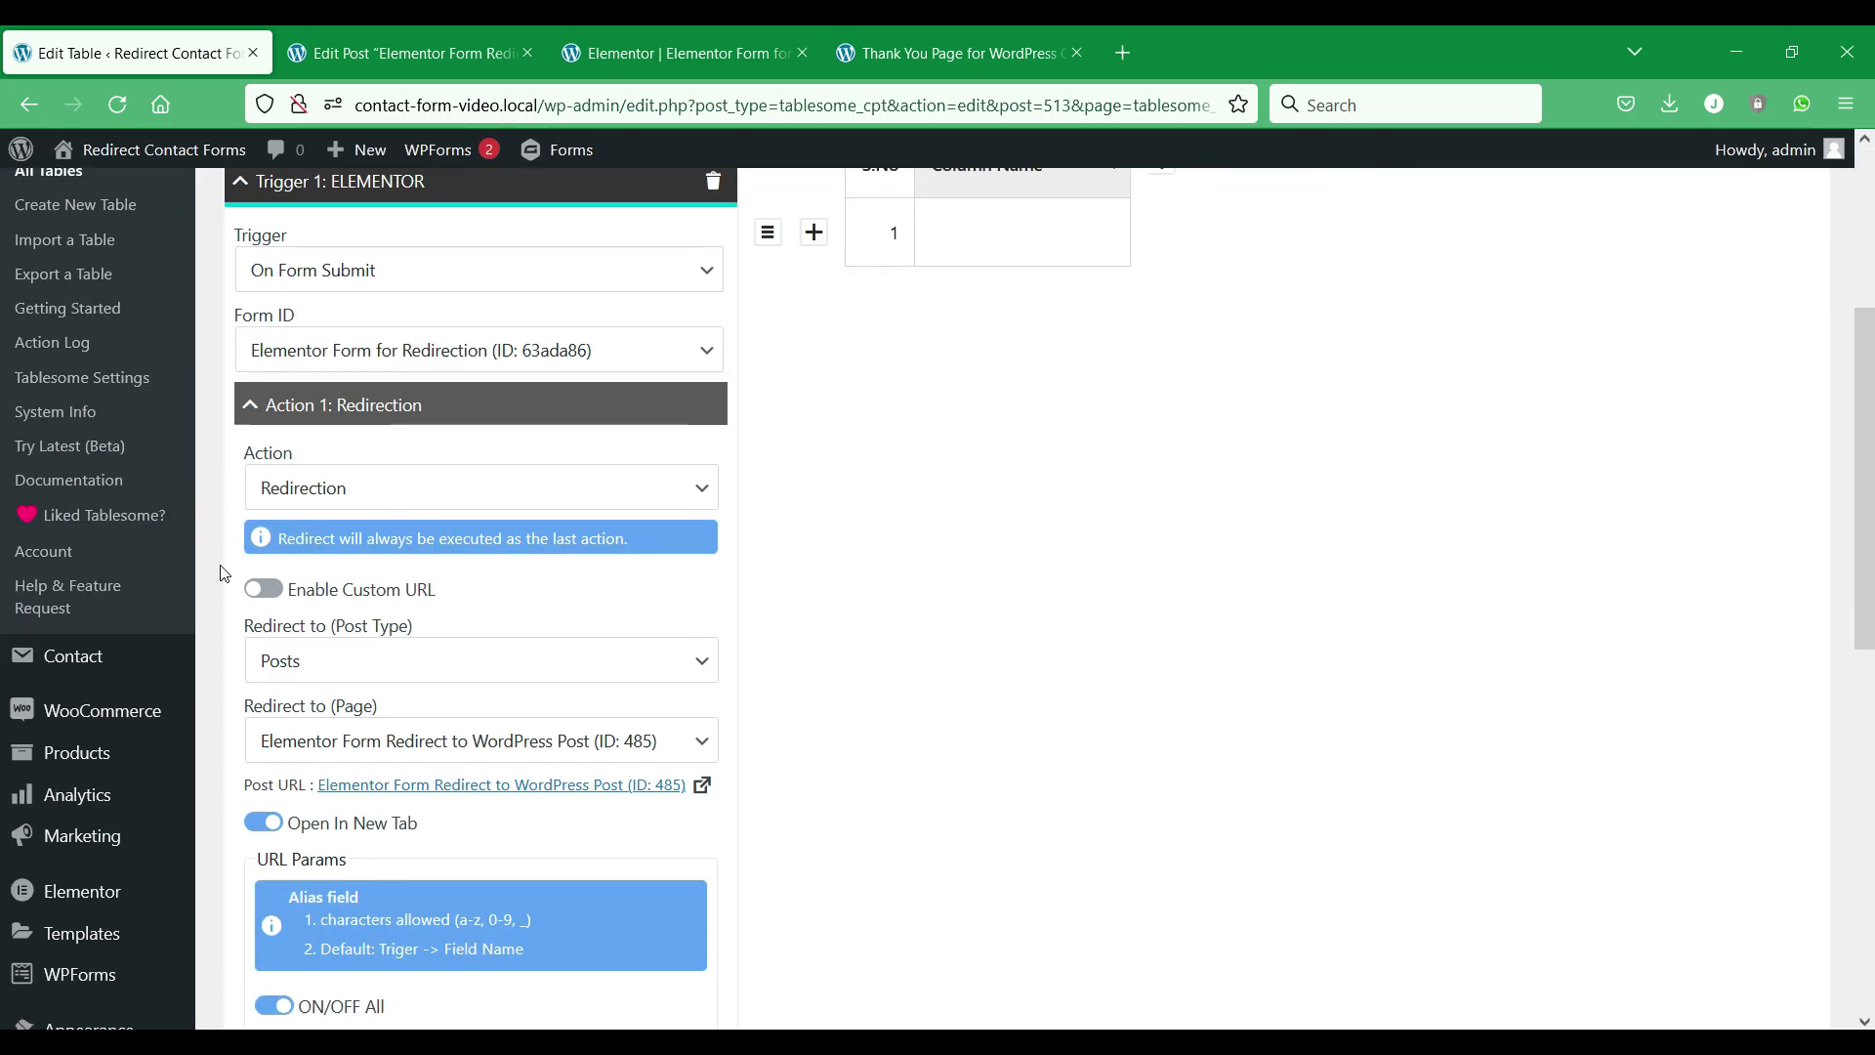
{"action": "scroll", "coordinate": [222, 574], "scroll_direction": "down", "scroll_amount": 1}
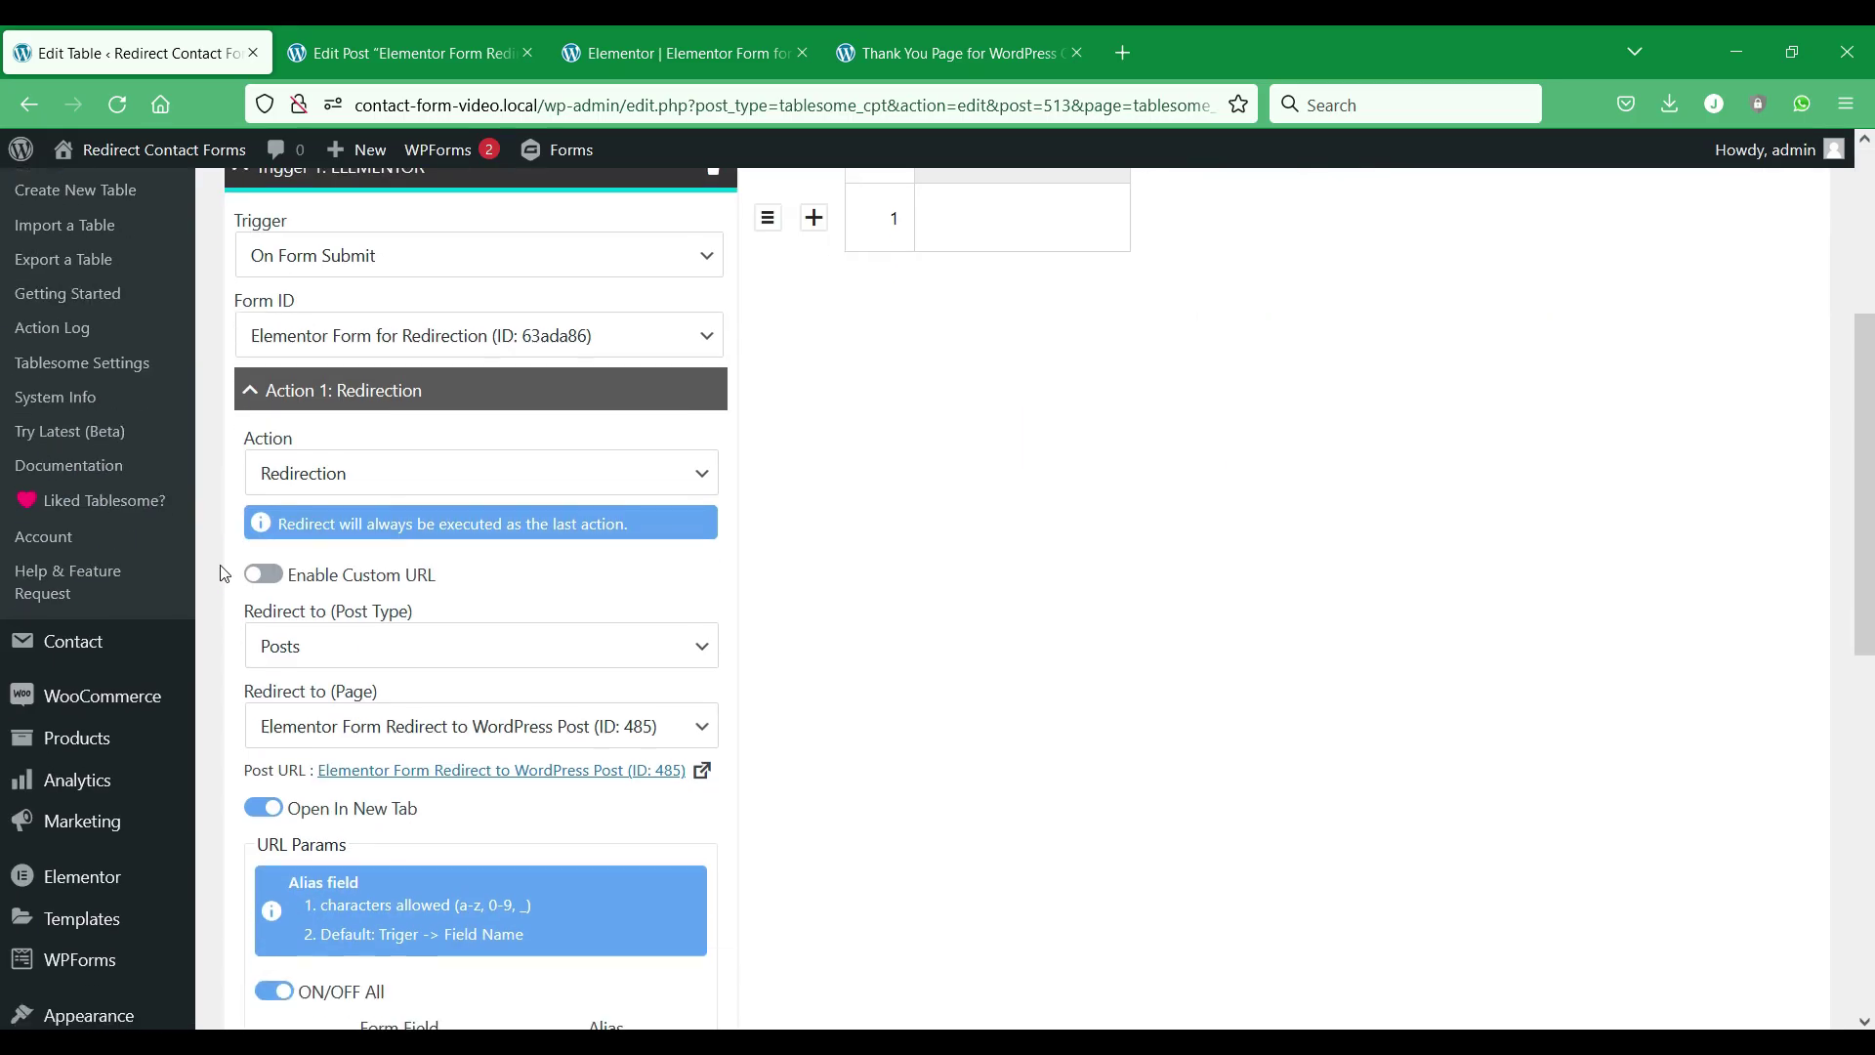
{"action": "left_click", "coordinate": [262, 457]}
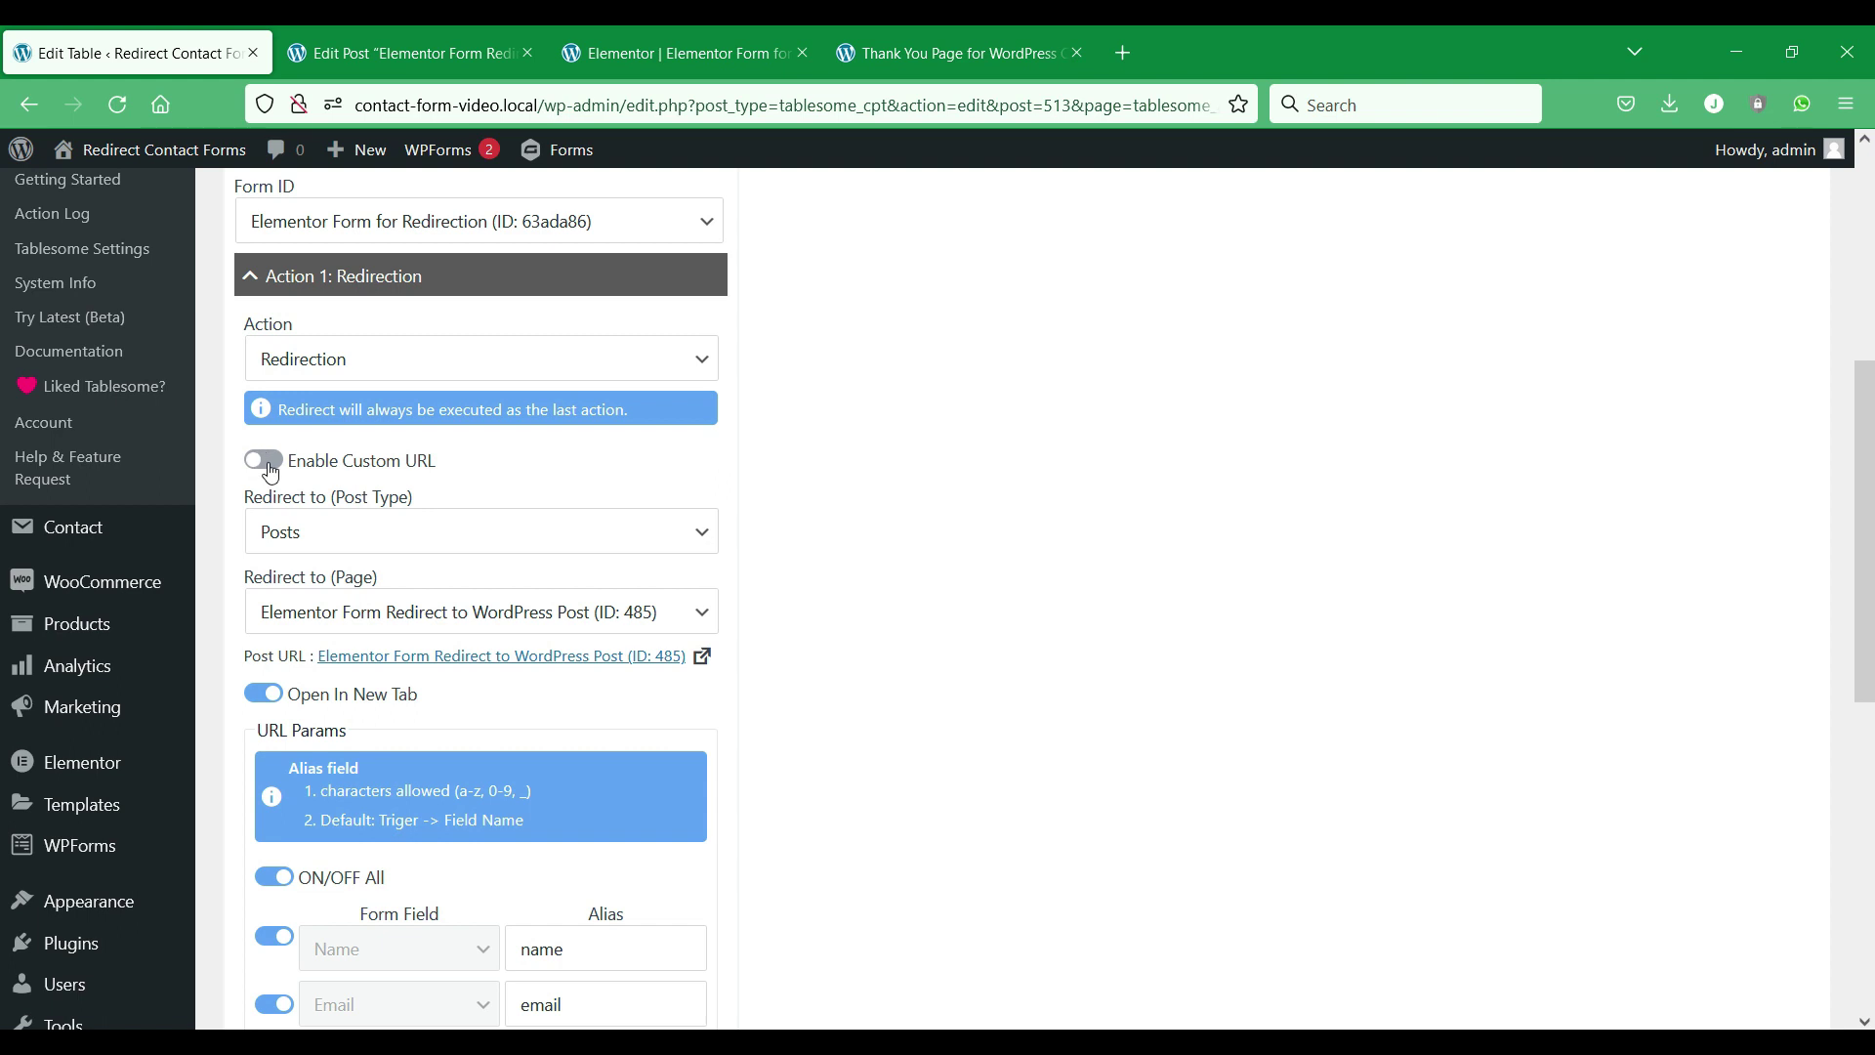
{"action": "left_click", "coordinate": [481, 521]}
{"action": "right_click", "coordinate": [479, 527]}
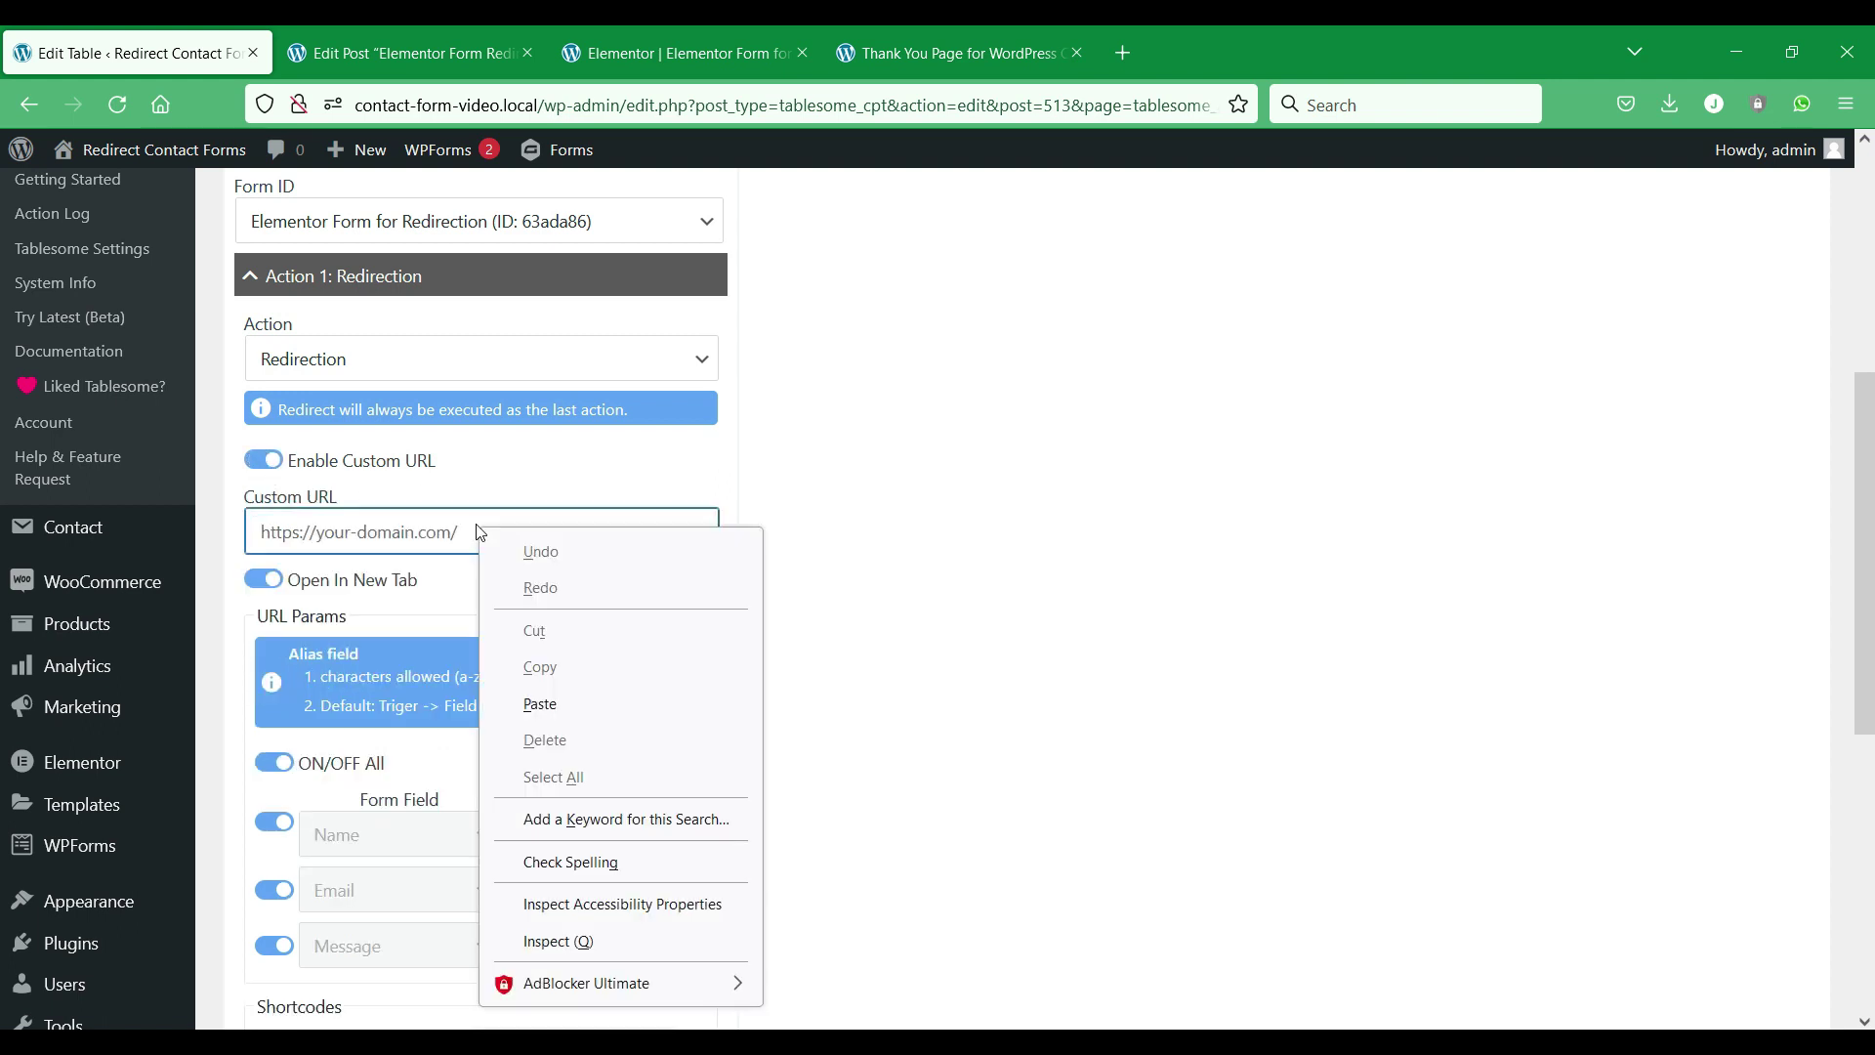
{"action": "left_click", "coordinate": [540, 704]}
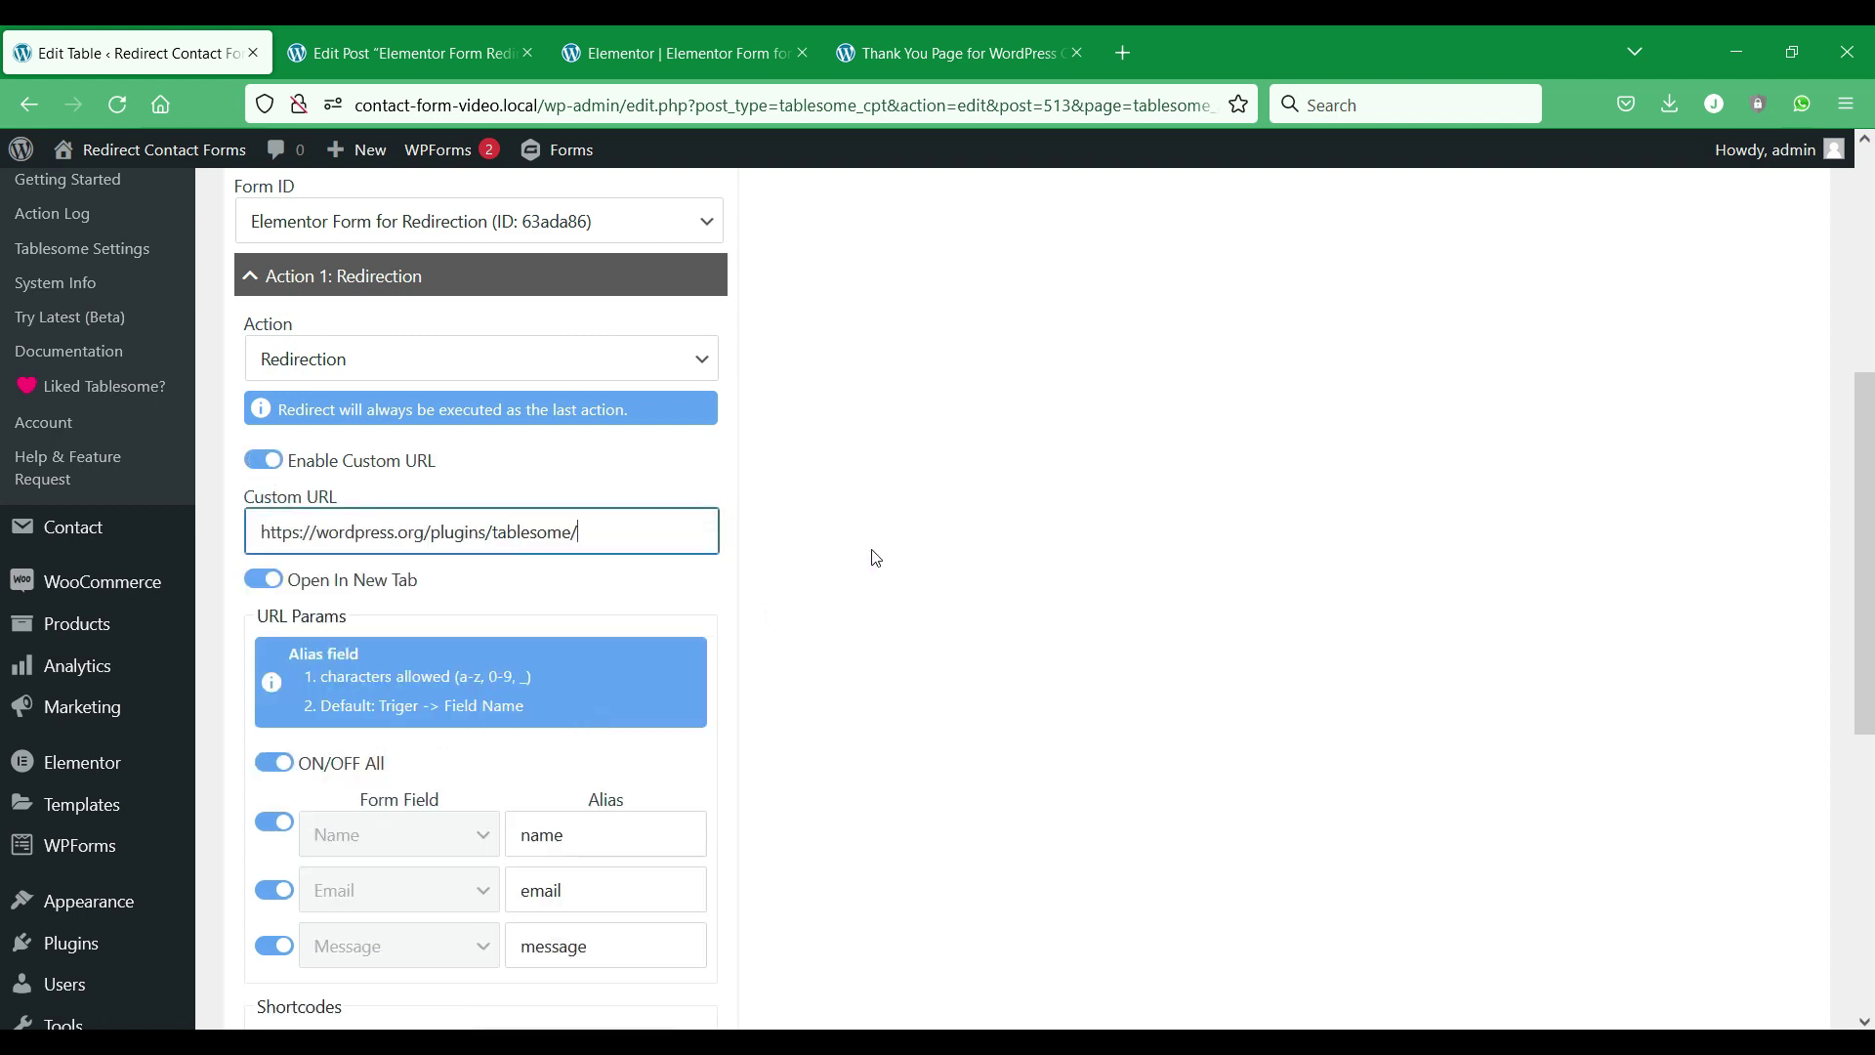
{"action": "scroll", "coordinate": [276, 513], "scroll_direction": "down", "scroll_amount": 2}
{"action": "scroll", "coordinate": [303, 781], "scroll_direction": "down", "scroll_amount": 5}
{"action": "scroll", "coordinate": [300, 832], "scroll_direction": "up", "scroll_amount": 5}
{"action": "scroll", "coordinate": [391, 781], "scroll_direction": "down", "scroll_amount": 5}
{"action": "scroll", "coordinate": [502, 723], "scroll_direction": "up", "scroll_amount": 3}
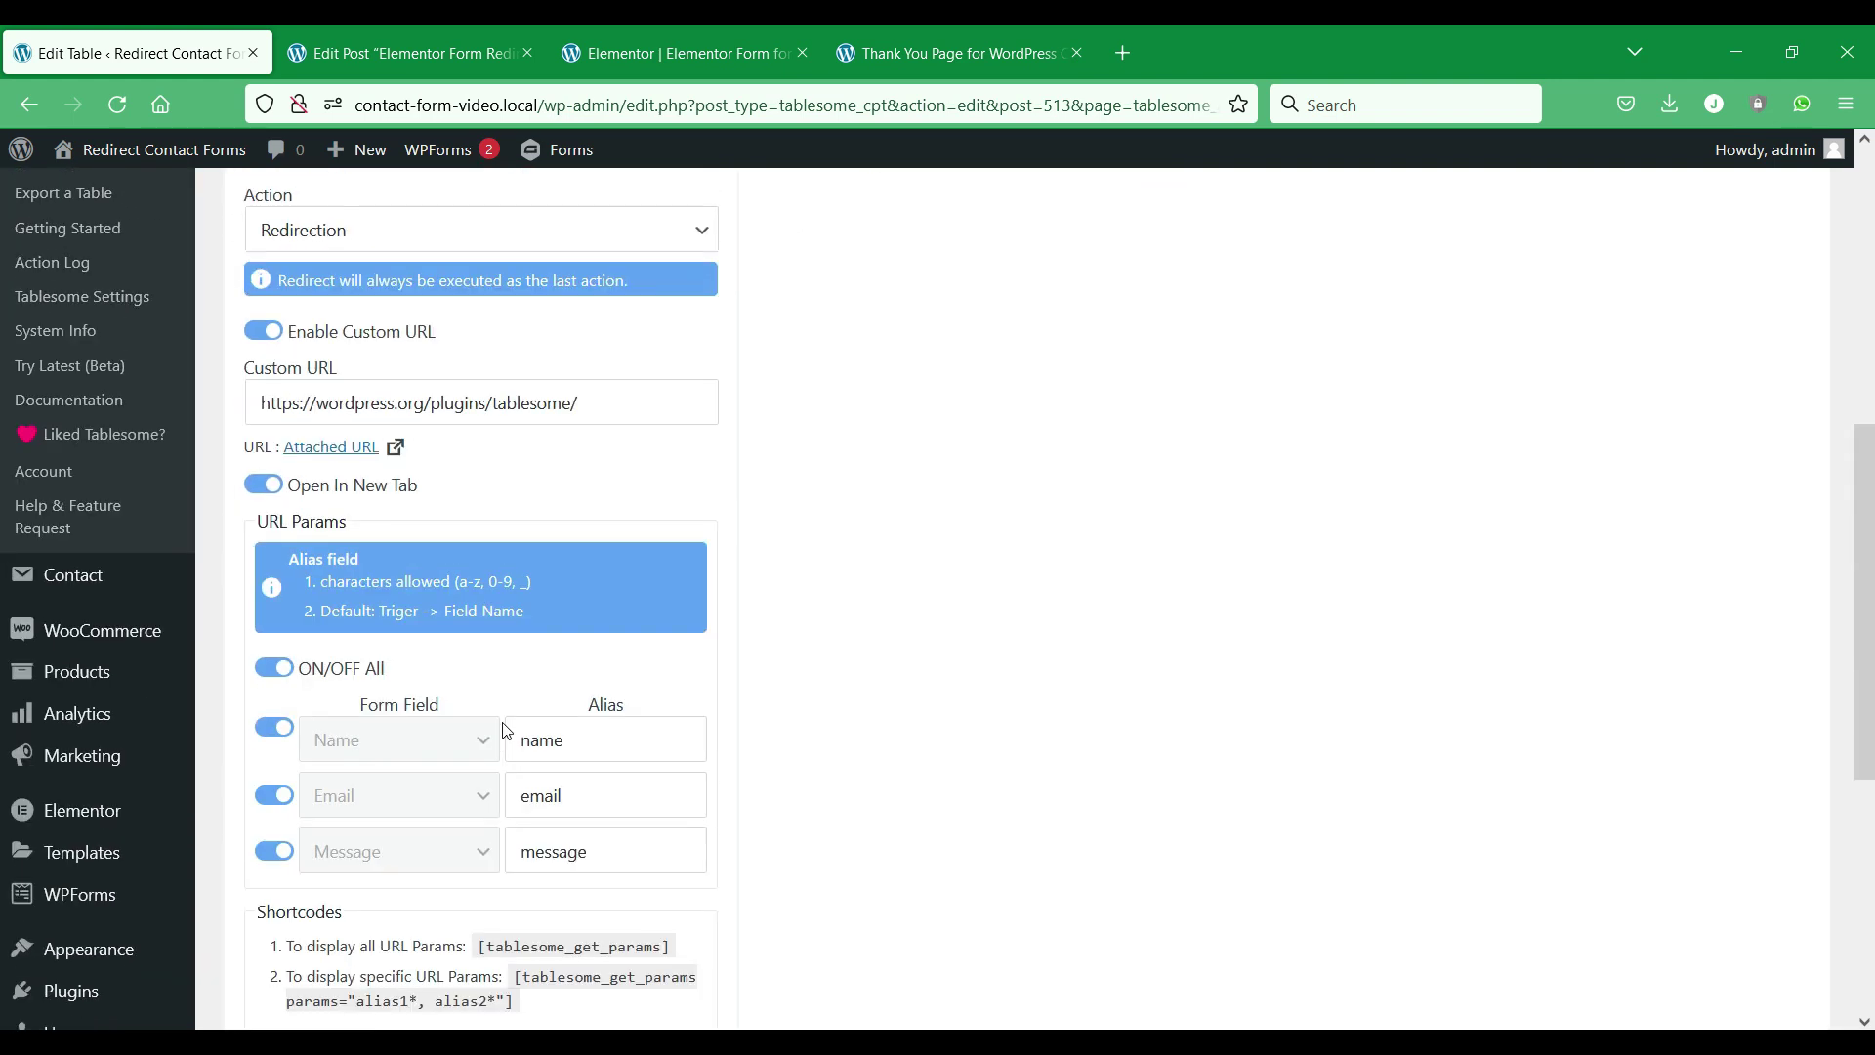
{"action": "scroll", "coordinate": [505, 730], "scroll_direction": "down", "scroll_amount": 4}
{"action": "left_click", "coordinate": [301, 811]}
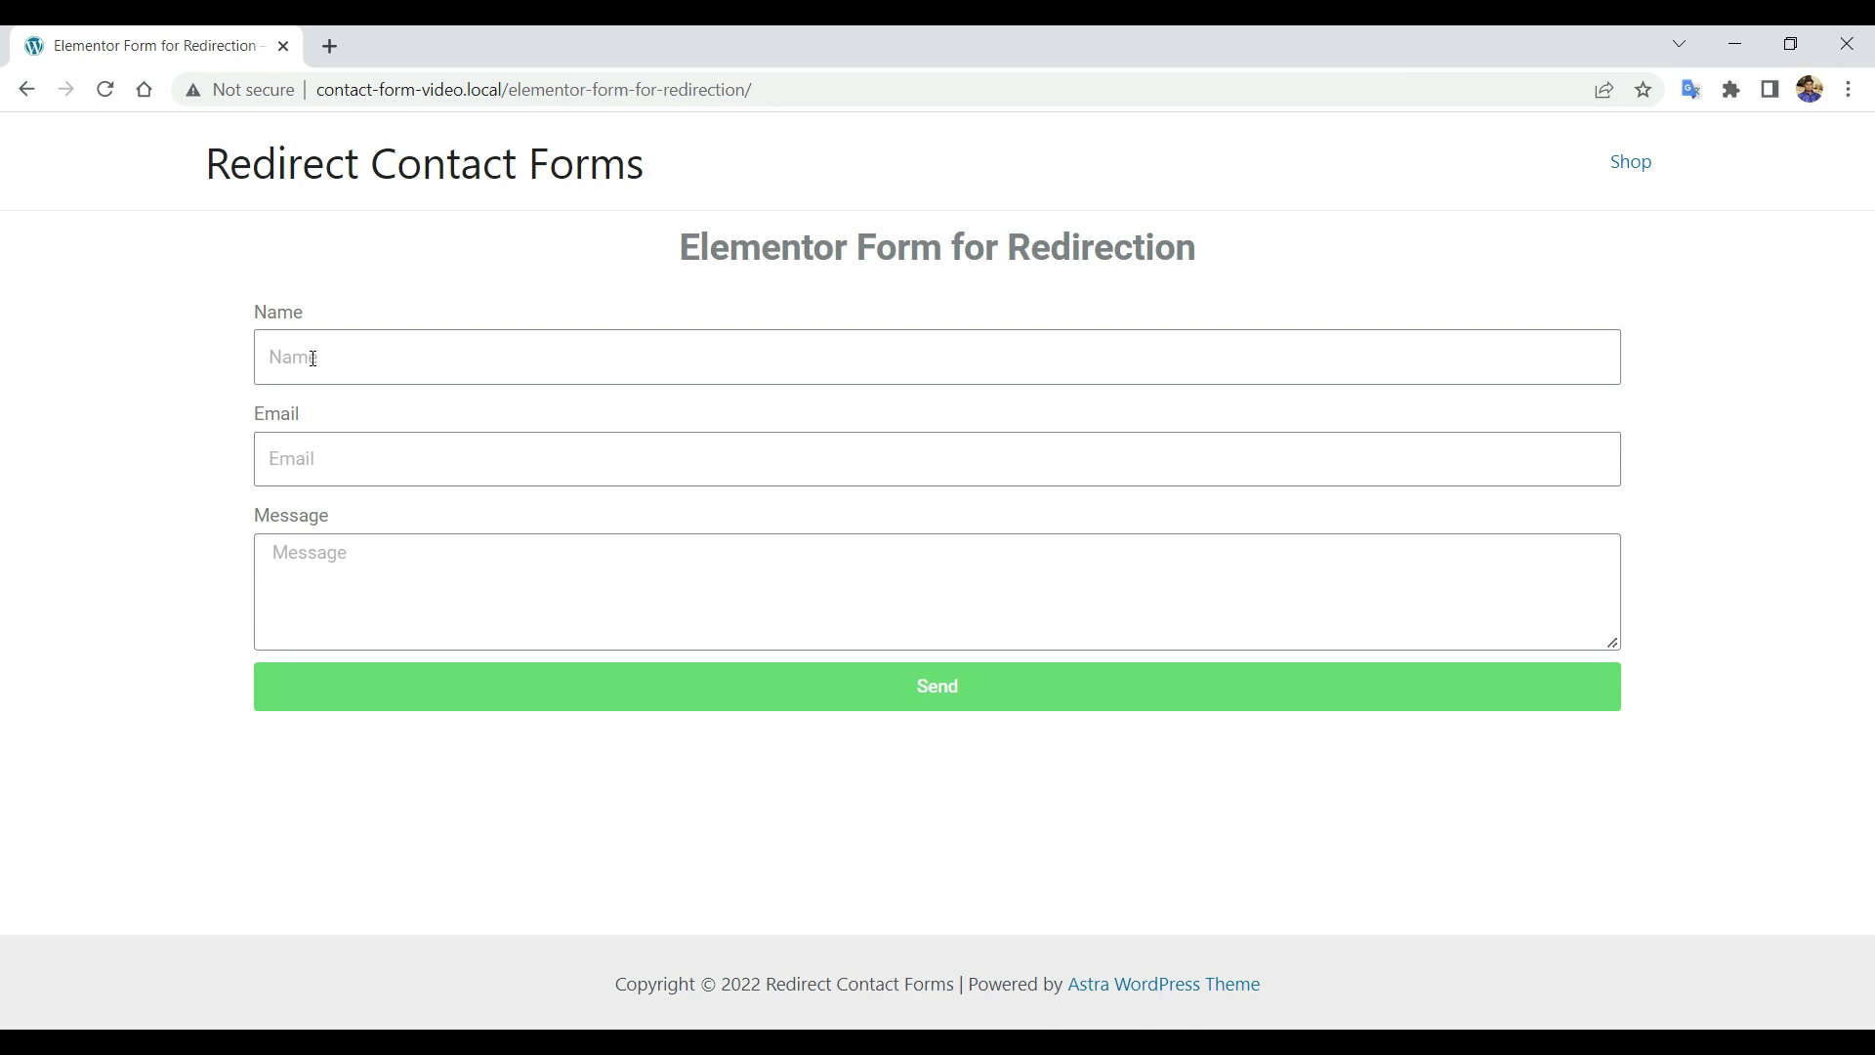
Fill the Elementor form's Name and Email fields from autofill.
{"action": "left_click", "coordinate": [312, 357]}
{"action": "left_click", "coordinate": [439, 423]}
{"action": "left_click", "coordinate": [397, 459]}
{"action": "left_click", "coordinate": [431, 523]}
Type 'Hell' as the message, send the form, and scroll the opened wordpress.org Tablesome page.
{"action": "type", "text": "Hell"}
{"action": "left_click", "coordinate": [709, 688]}
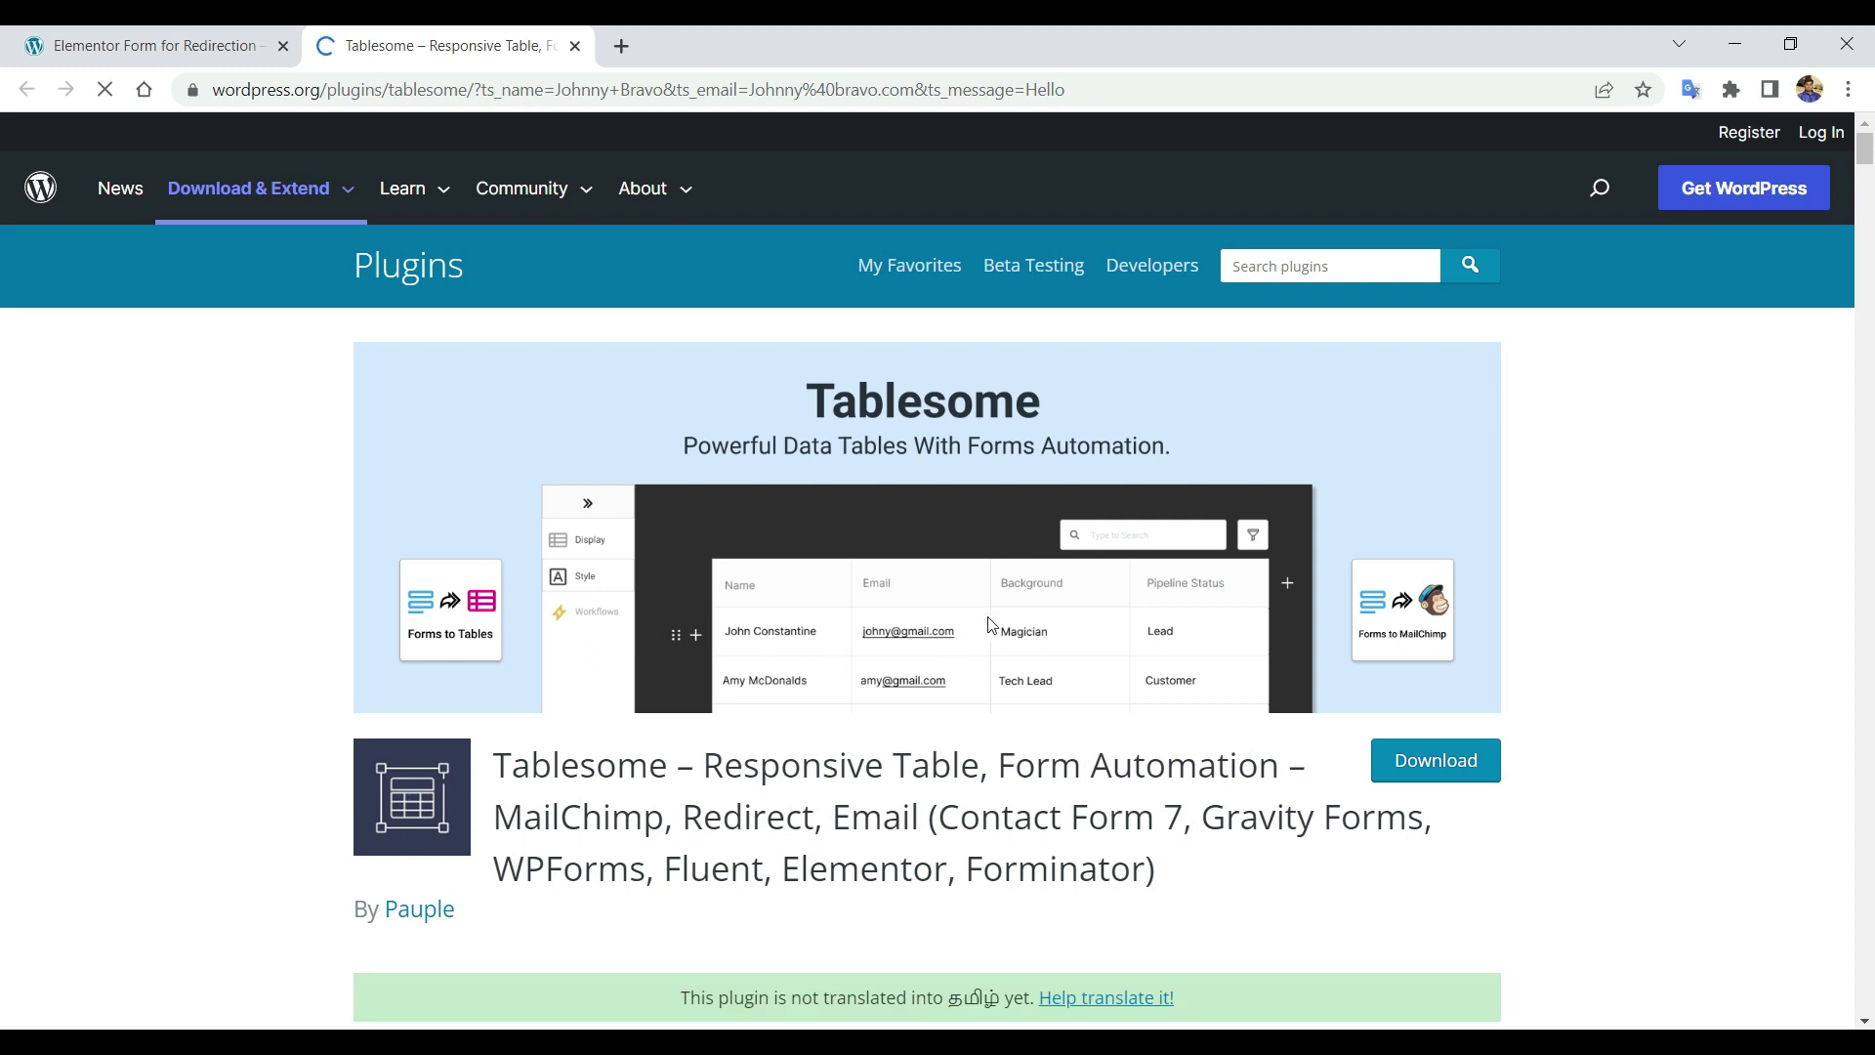
{"action": "scroll", "coordinate": [1003, 627], "scroll_direction": "down", "scroll_amount": 5}
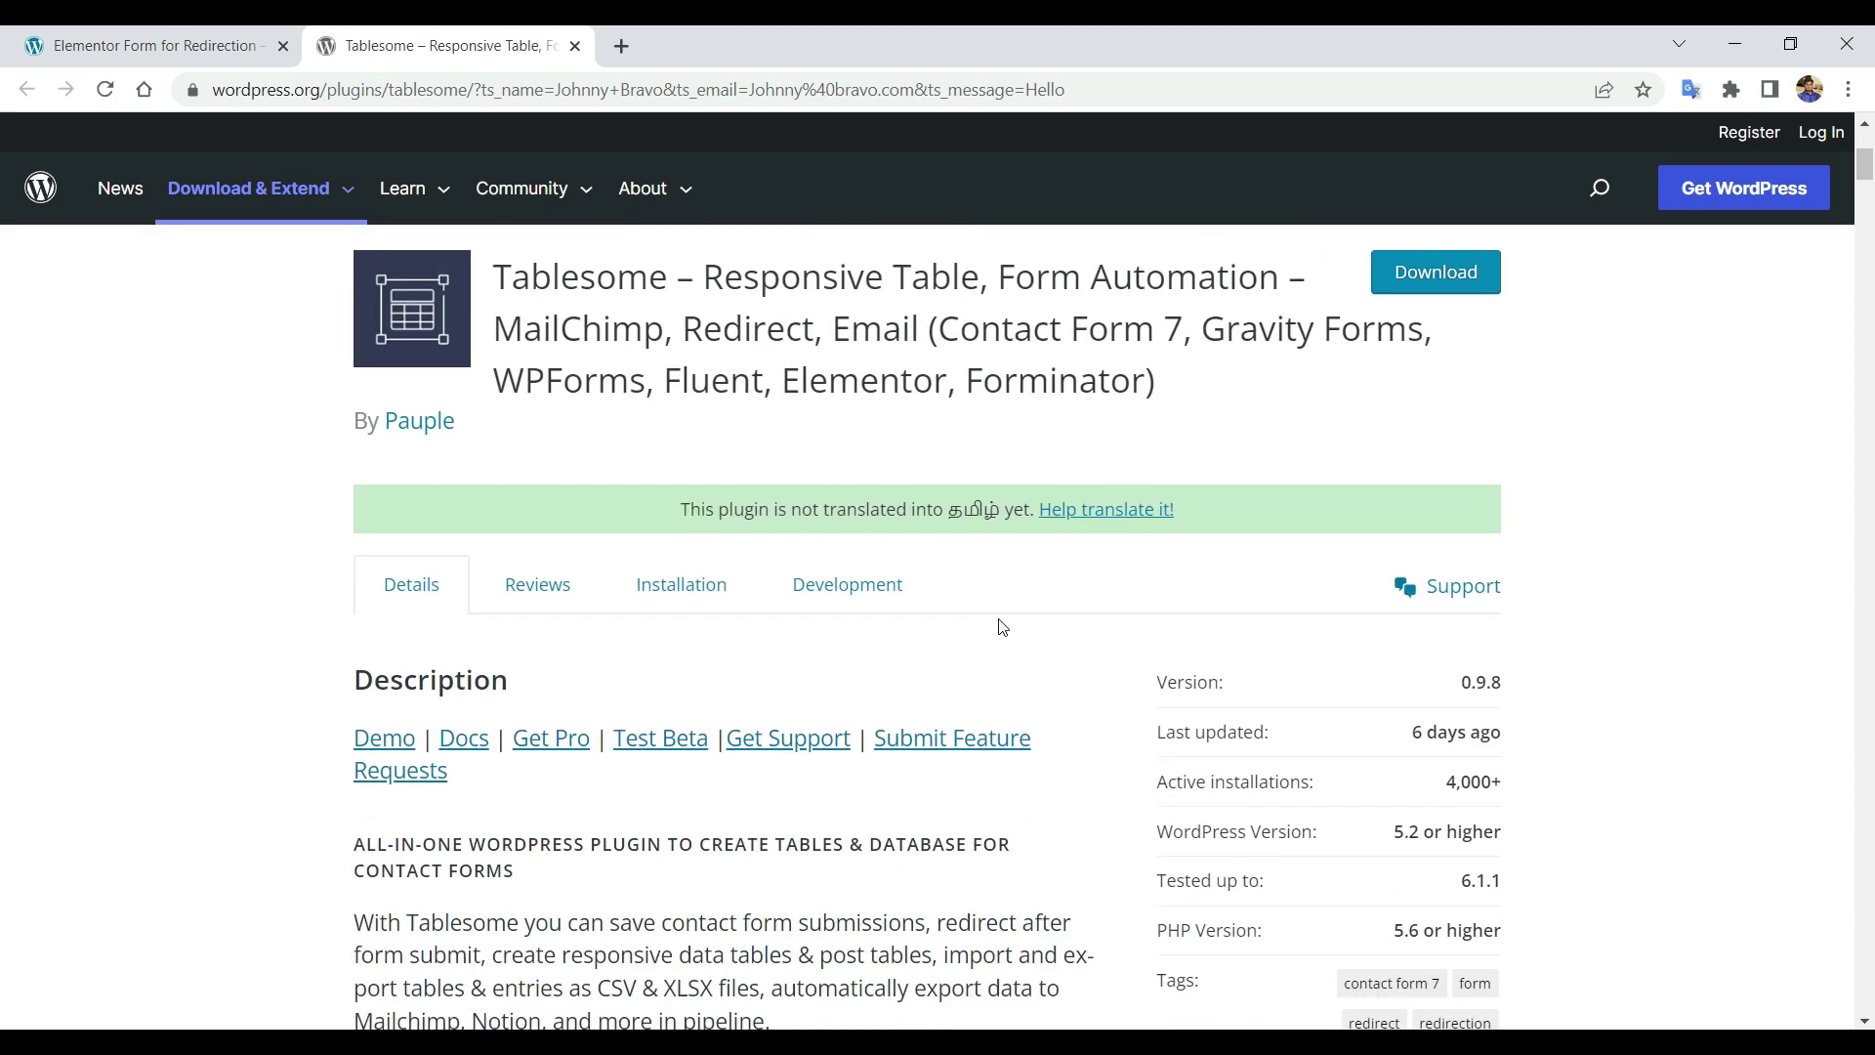
{"action": "scroll", "coordinate": [1003, 627], "scroll_direction": "up", "scroll_amount": 3}
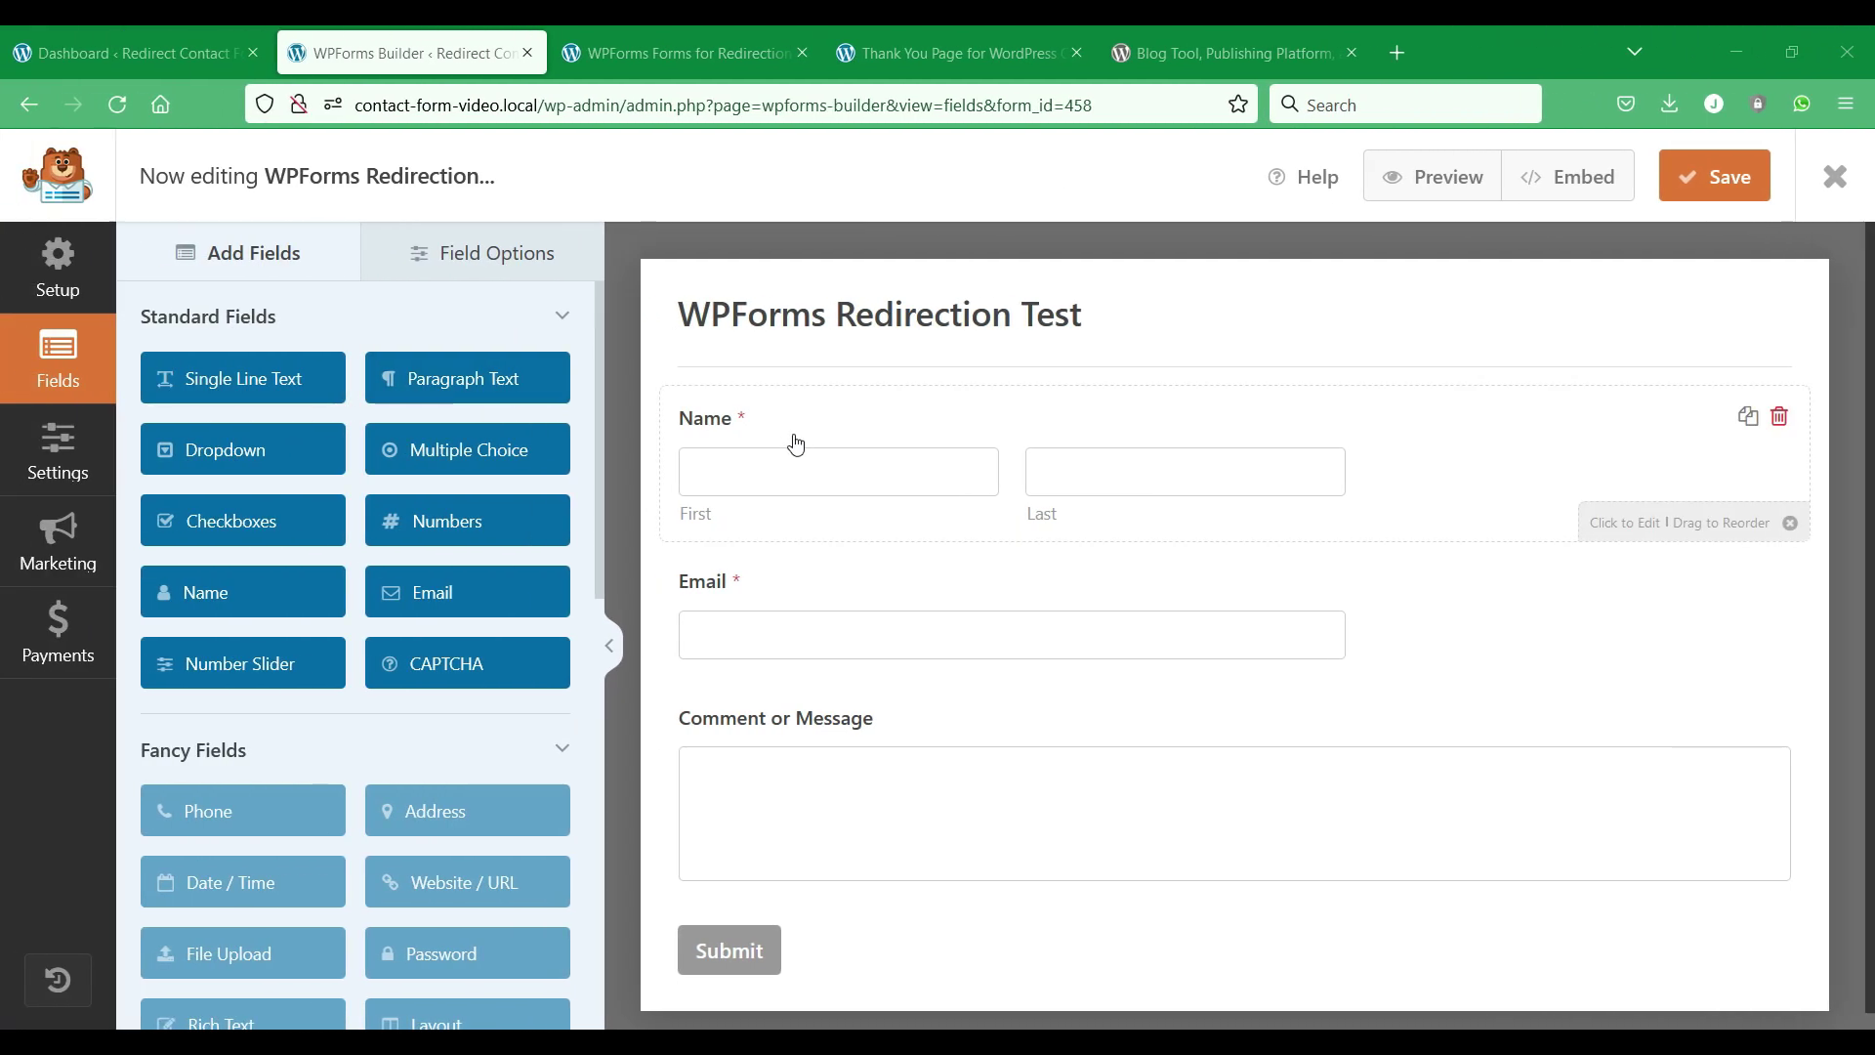
Review the Name, Email and Comment or Message fields of WPForms Redirection Test and its live form.
{"action": "left_click", "coordinate": [796, 444]}
{"action": "left_click", "coordinate": [954, 635]}
{"action": "left_click", "coordinate": [951, 752]}
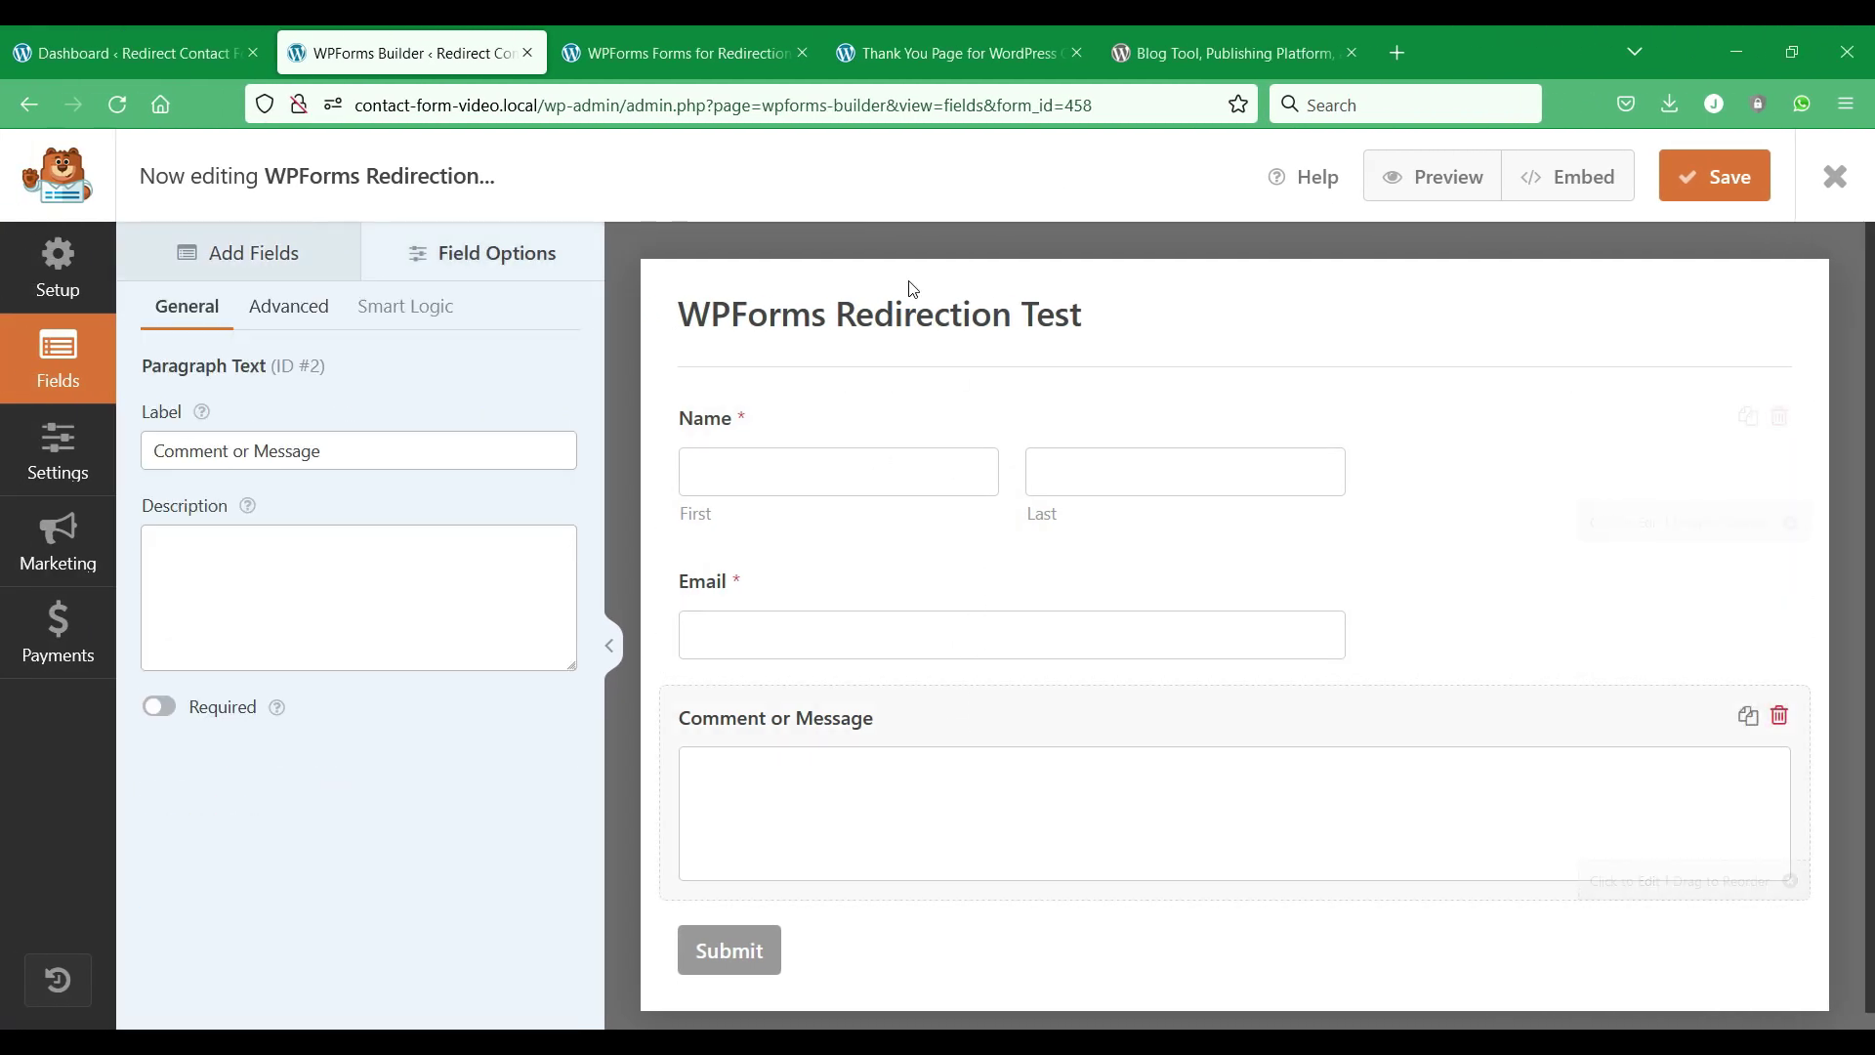
{"action": "left_click", "coordinate": [744, 45]}
{"action": "scroll", "coordinate": [293, 565], "scroll_direction": "down", "scroll_amount": 1}
{"action": "scroll", "coordinate": [308, 571], "scroll_direction": "up", "scroll_amount": 1}
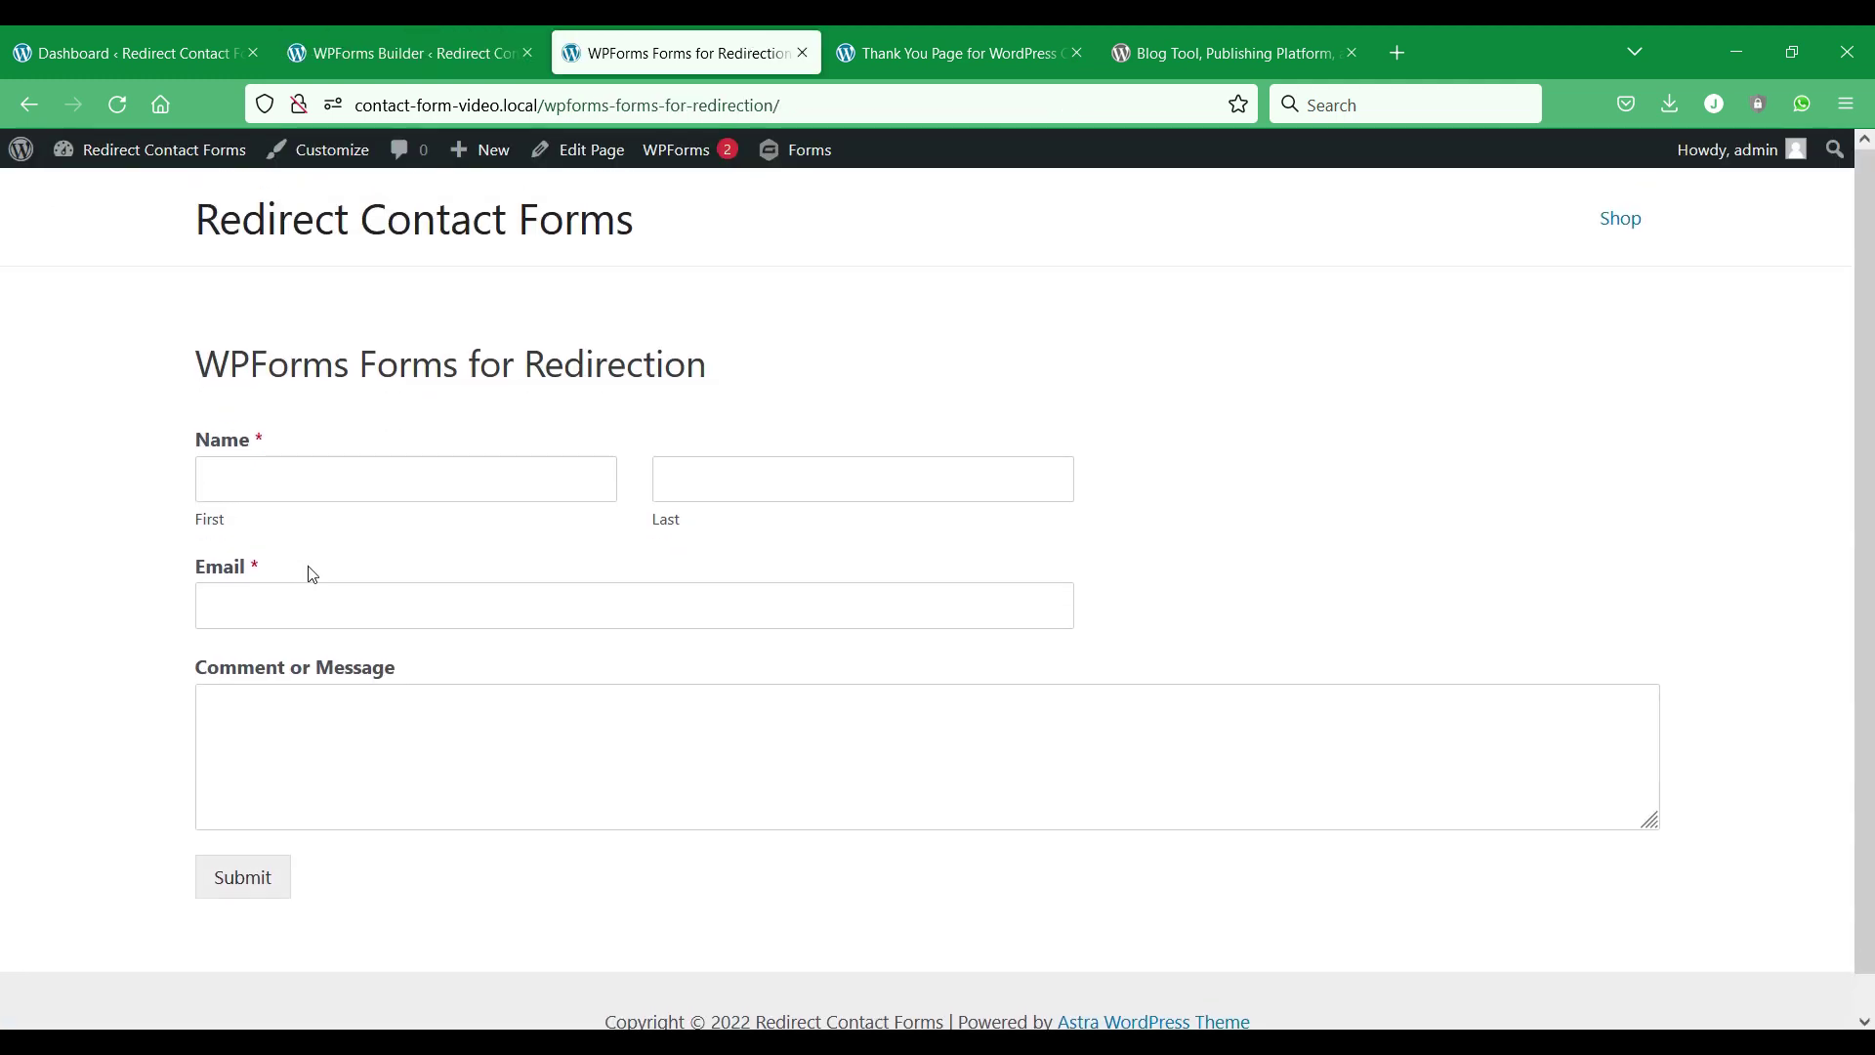
Look over the thank-you page and the wordpress.org Tablesome plugin page.
{"action": "left_click", "coordinate": [1017, 31]}
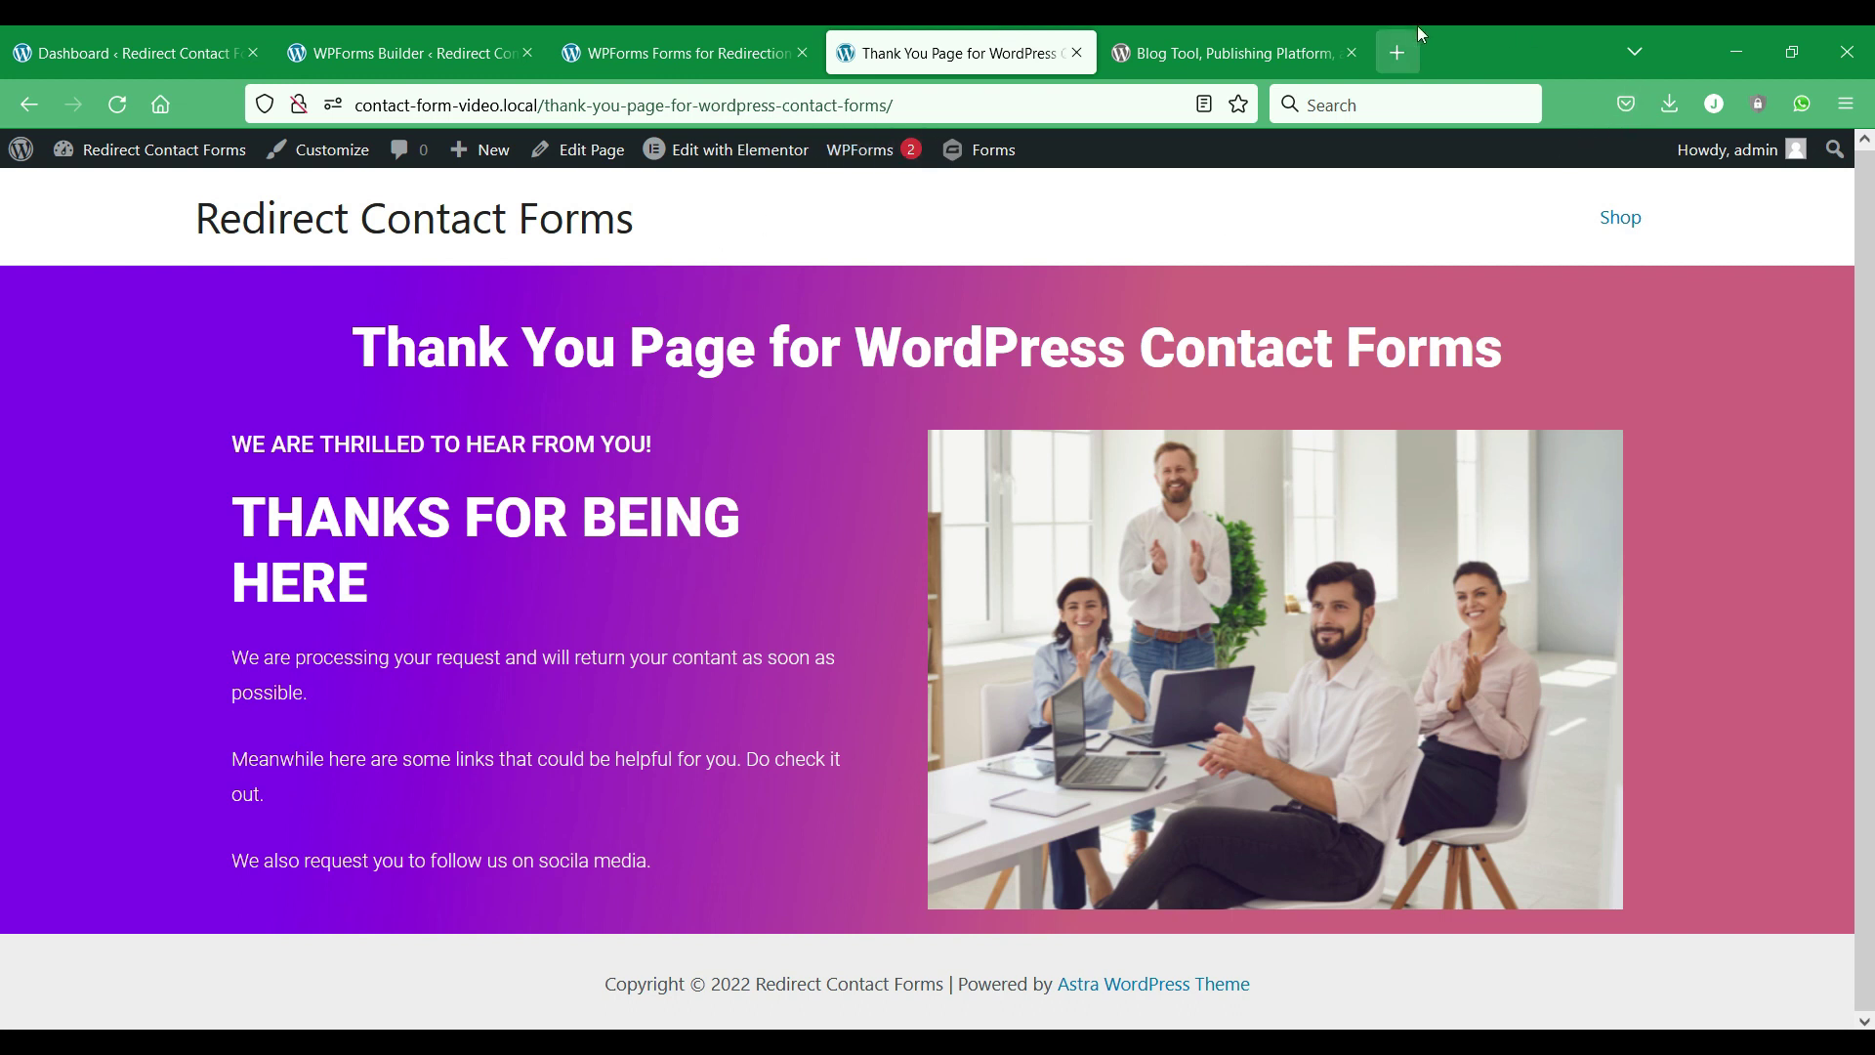
{"action": "left_click", "coordinate": [1227, 33]}
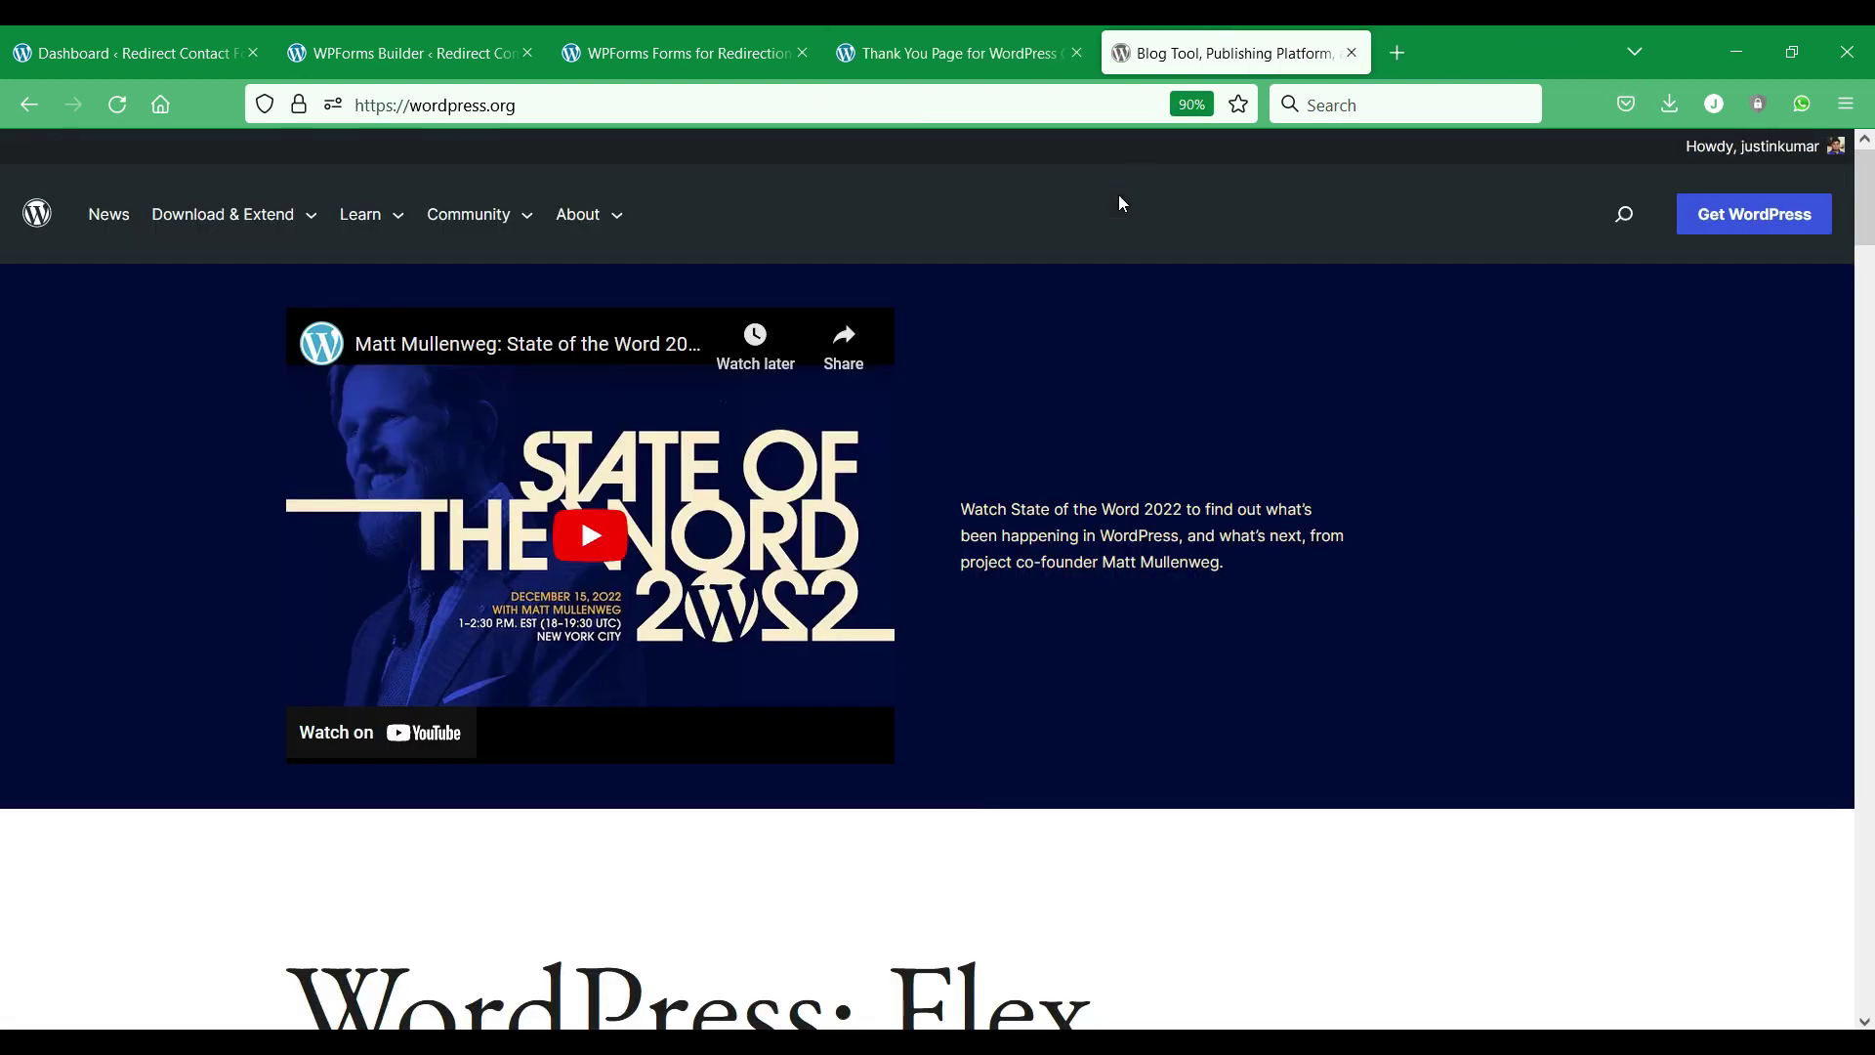
{"action": "scroll", "coordinate": [1076, 469], "scroll_direction": "down", "scroll_amount": 3}
{"action": "scroll", "coordinate": [1081, 466], "scroll_direction": "up", "scroll_amount": 3}
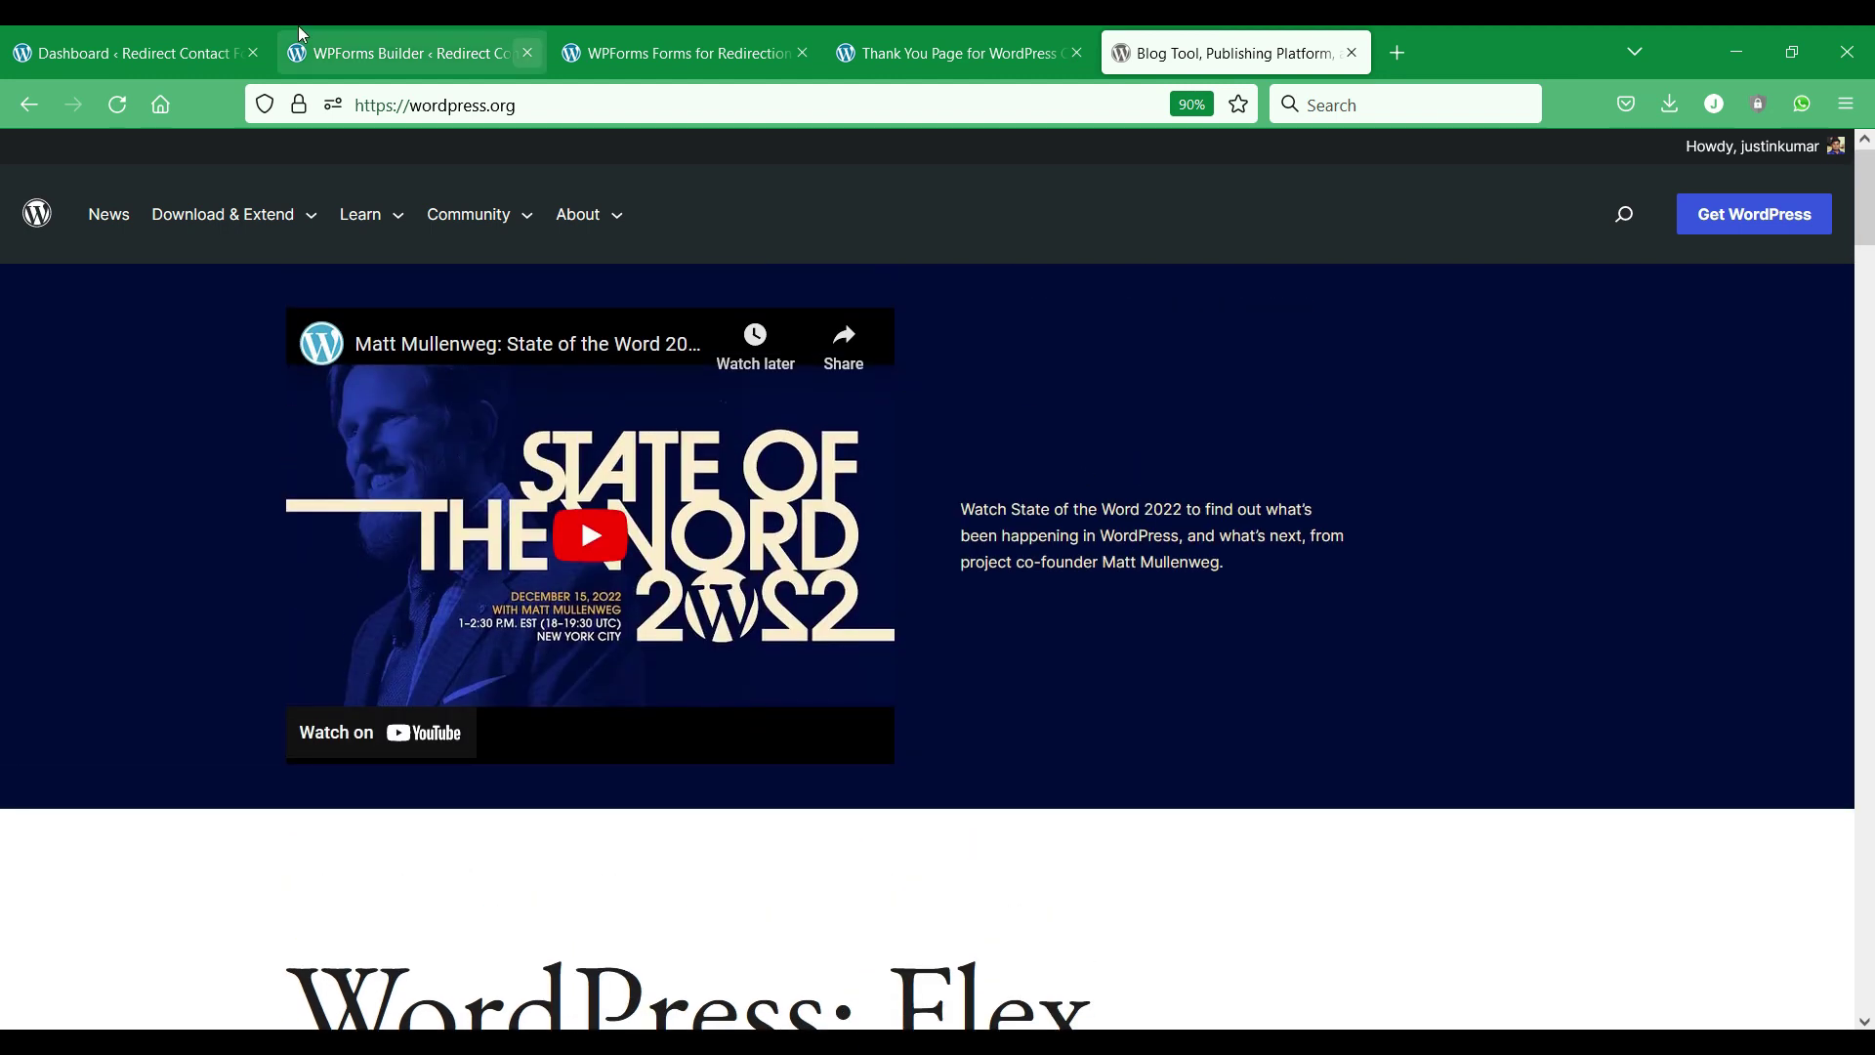
From the Dashboard, choose Tablesome > Create New Table.
{"action": "left_click", "coordinate": [170, 34]}
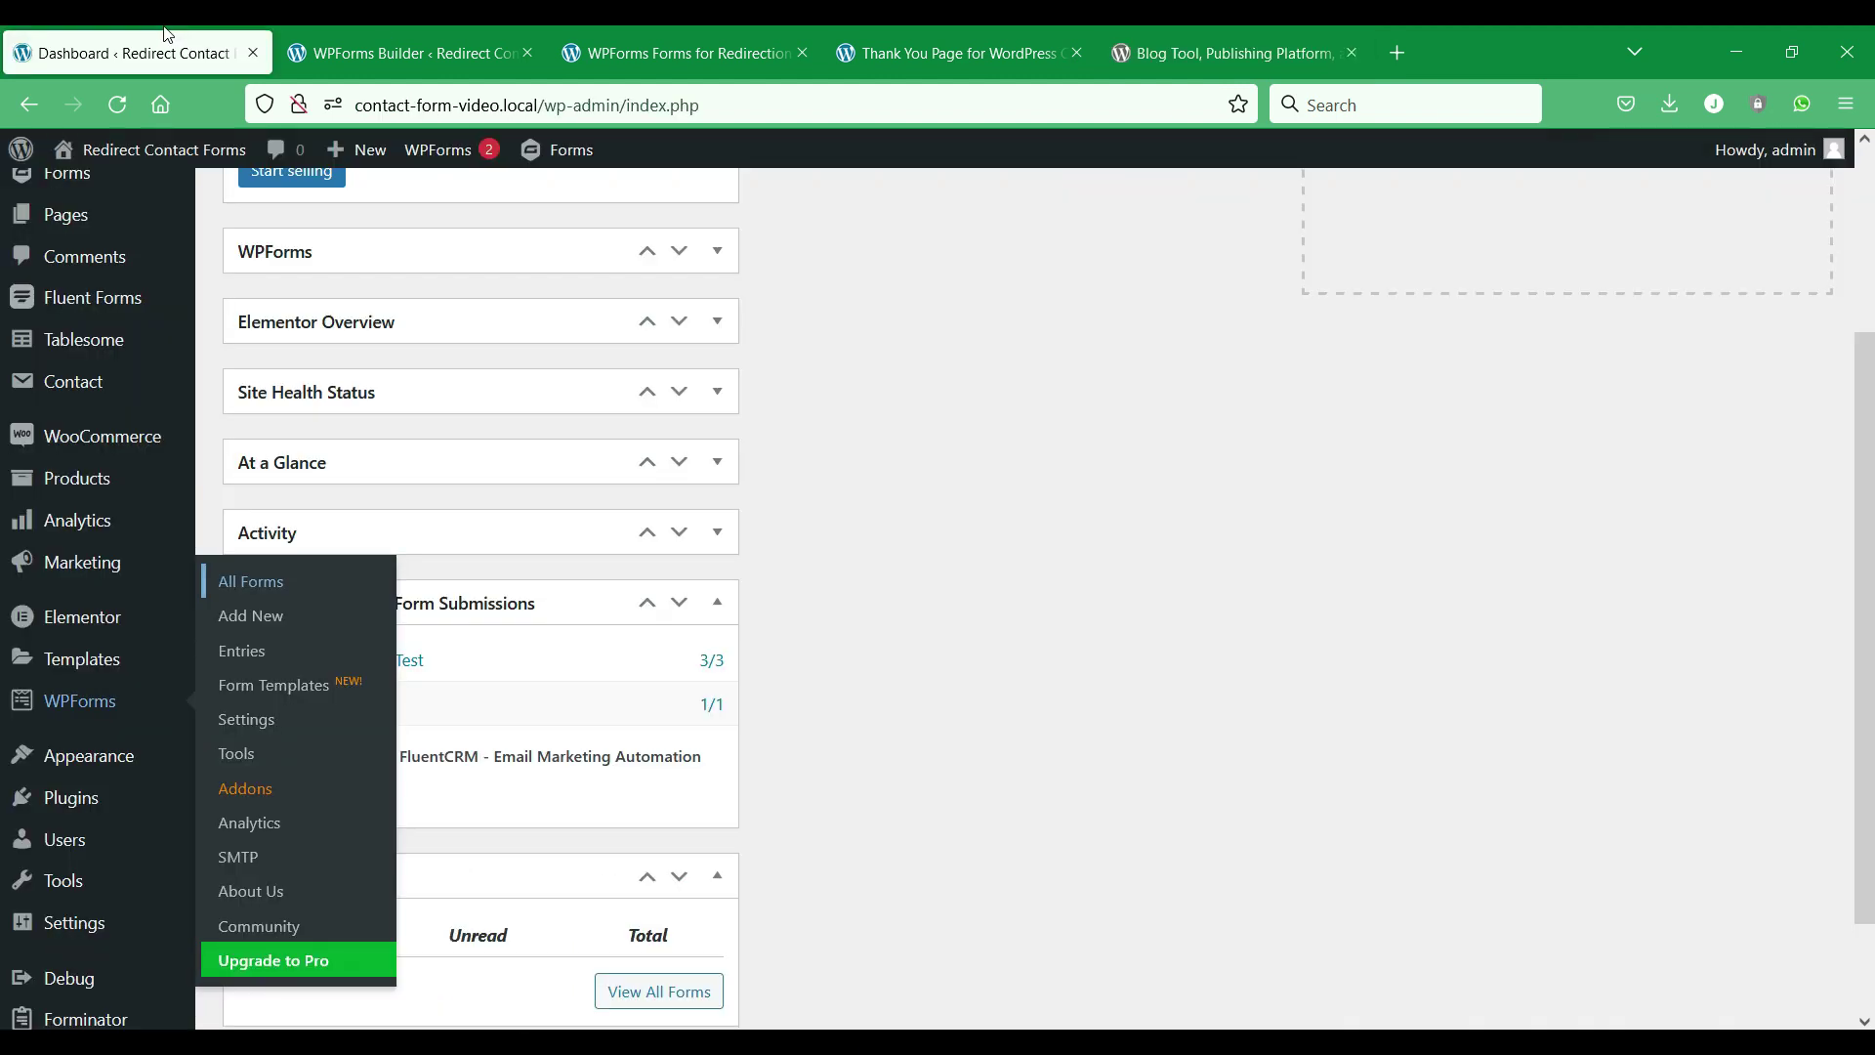
{"action": "scroll", "coordinate": [29, 258], "scroll_direction": "up", "scroll_amount": 3}
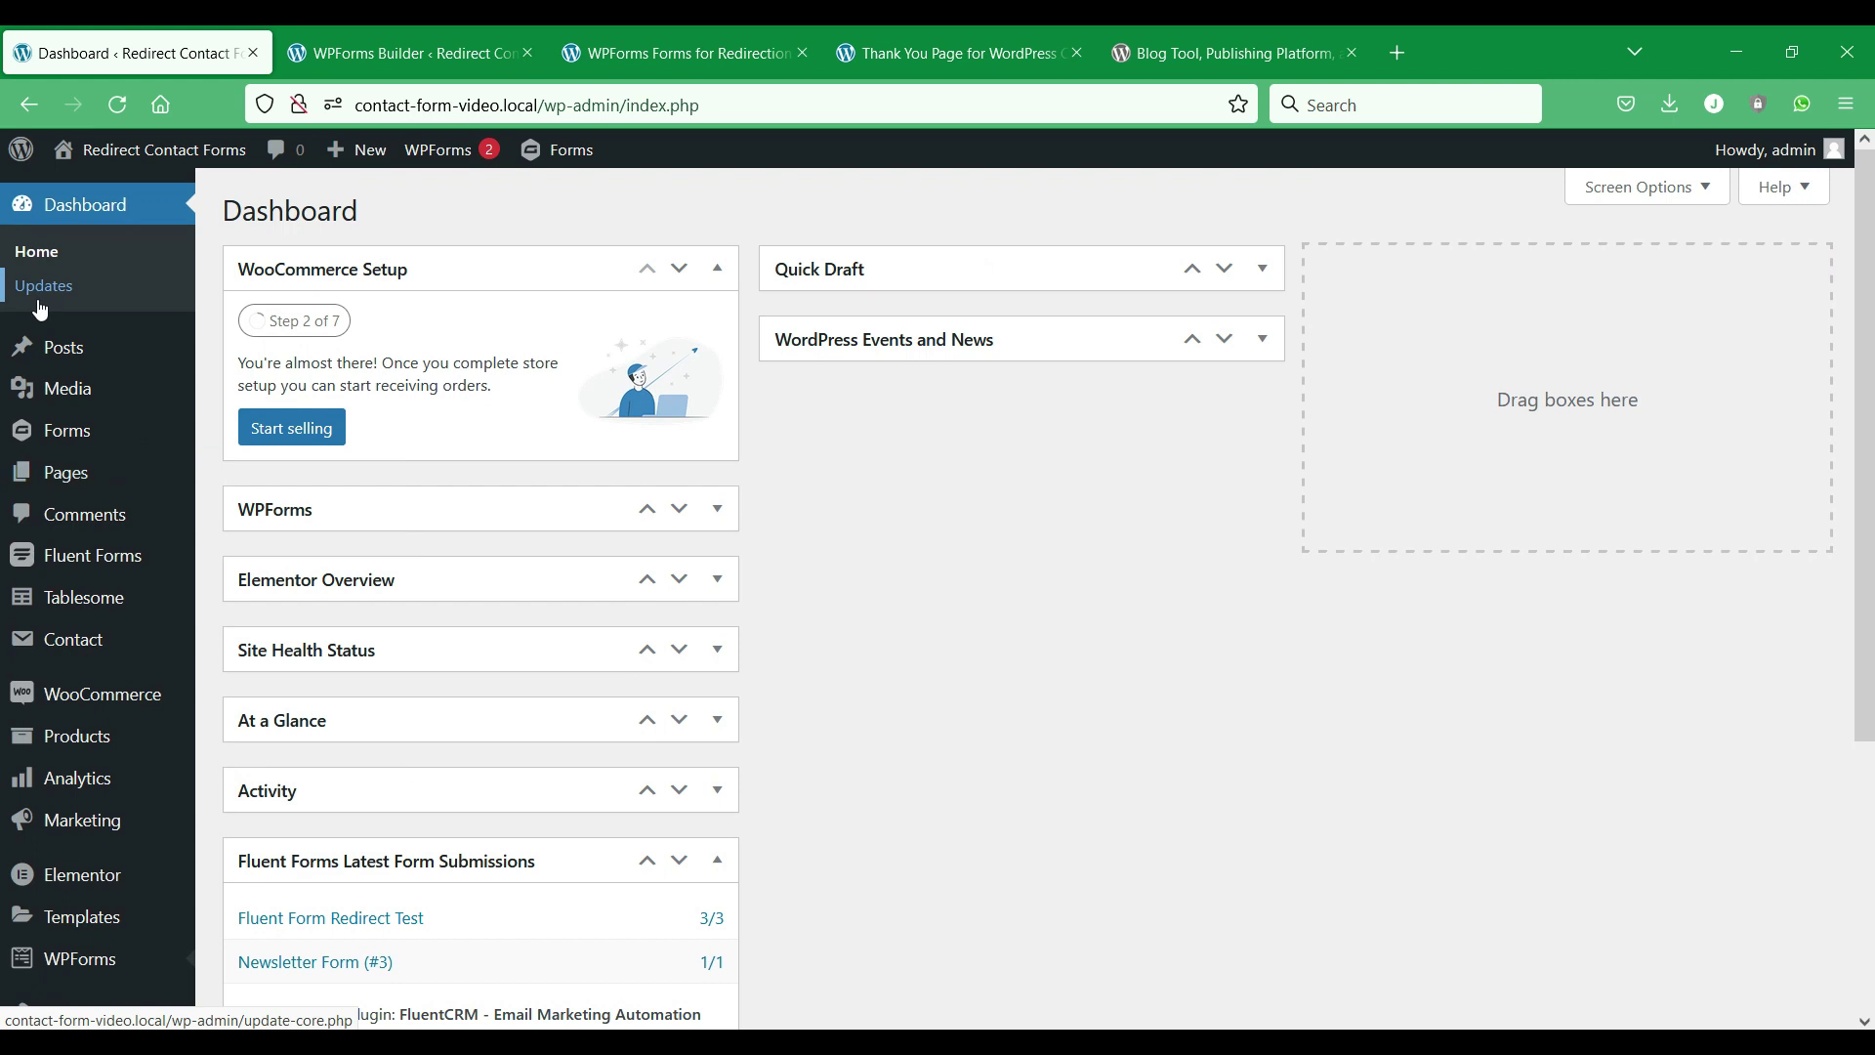
{"action": "mouse_move", "coordinate": [154, 610]}
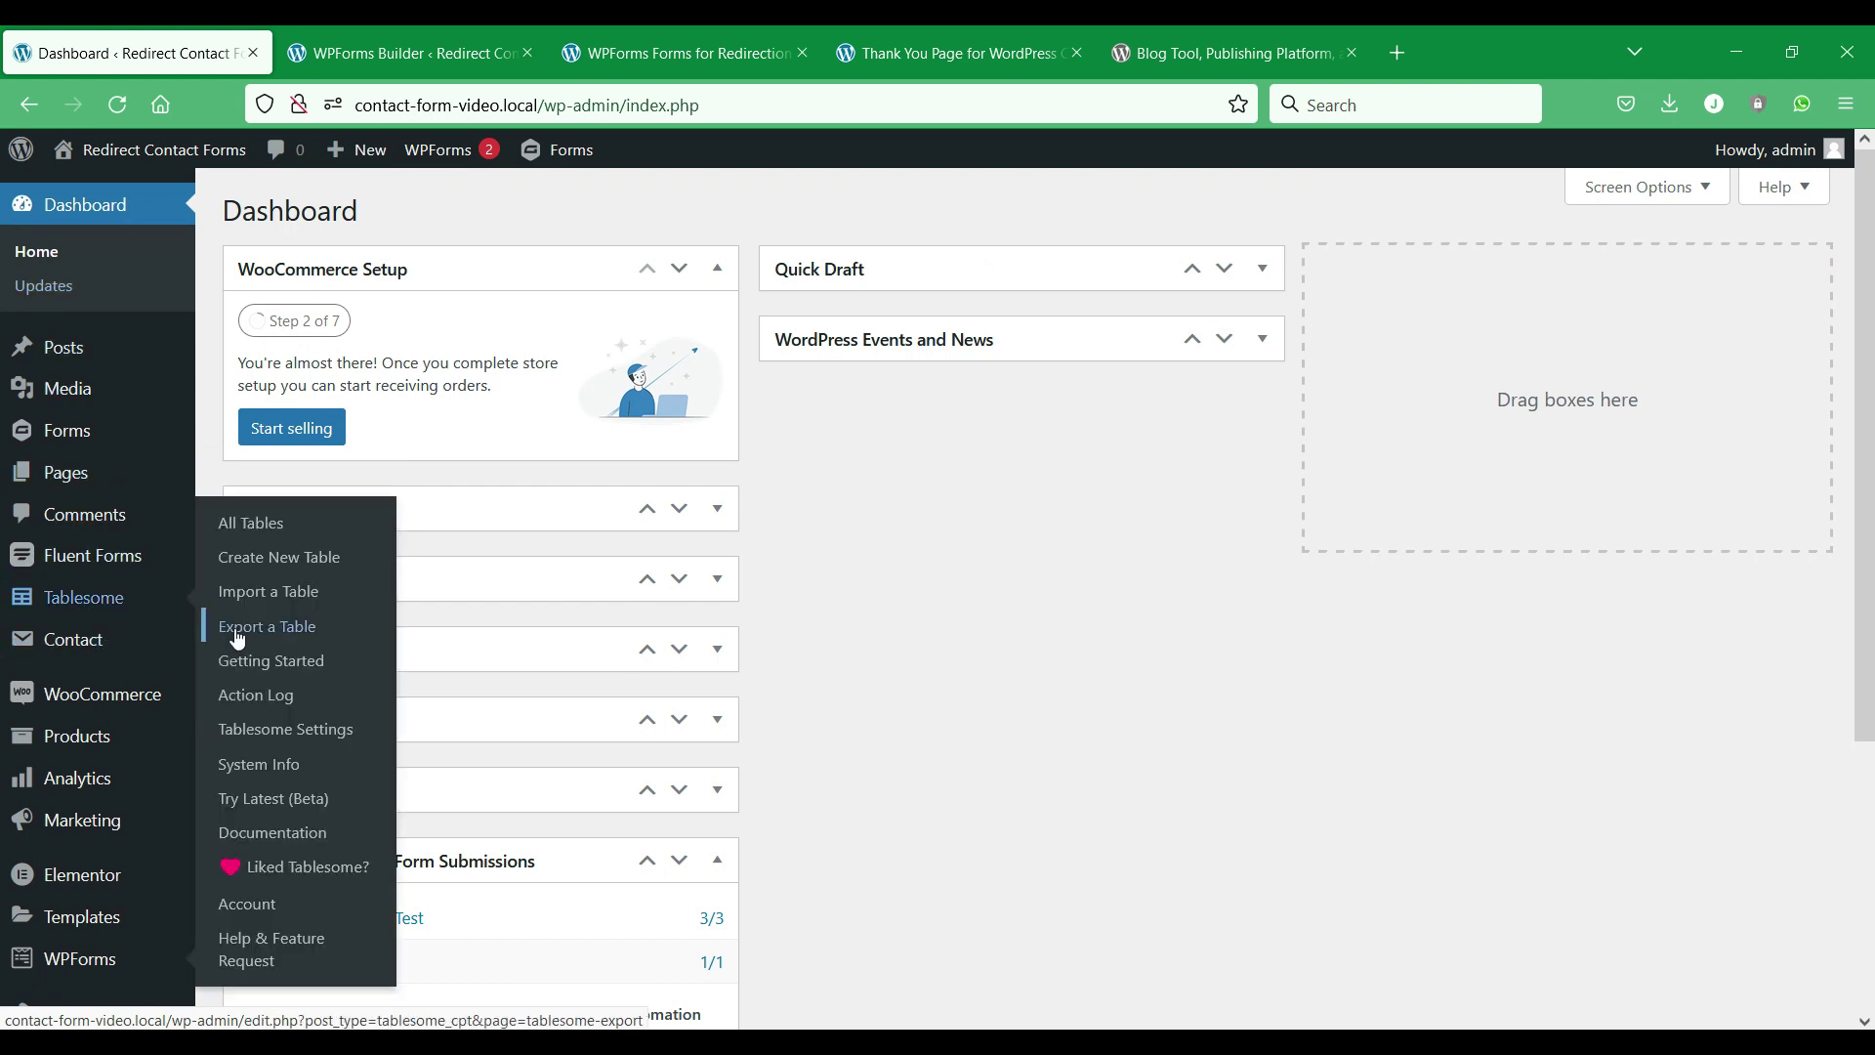
{"action": "left_click", "coordinate": [282, 564]}
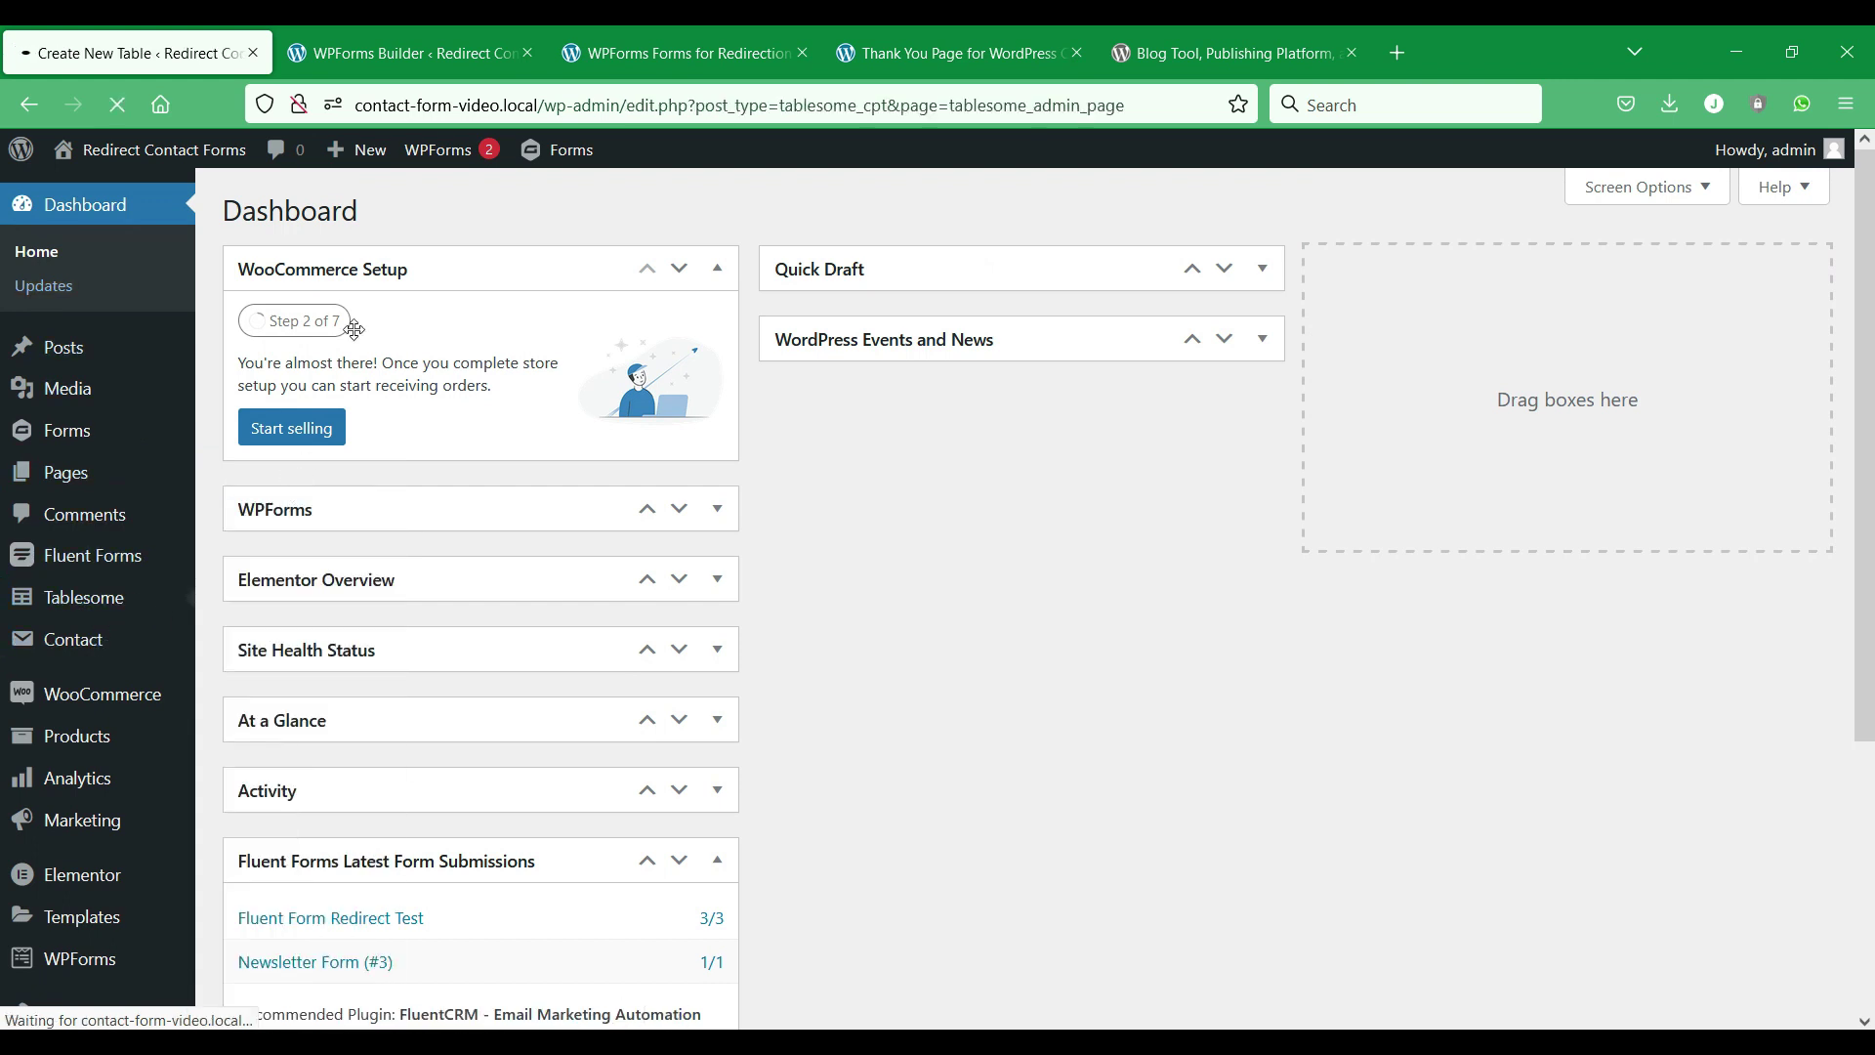
Name the table and trigger it on WPForms On Form Submit for WPForms Redirection Test (ID 458).
{"action": "type", "text": "WPForms Redirect"}
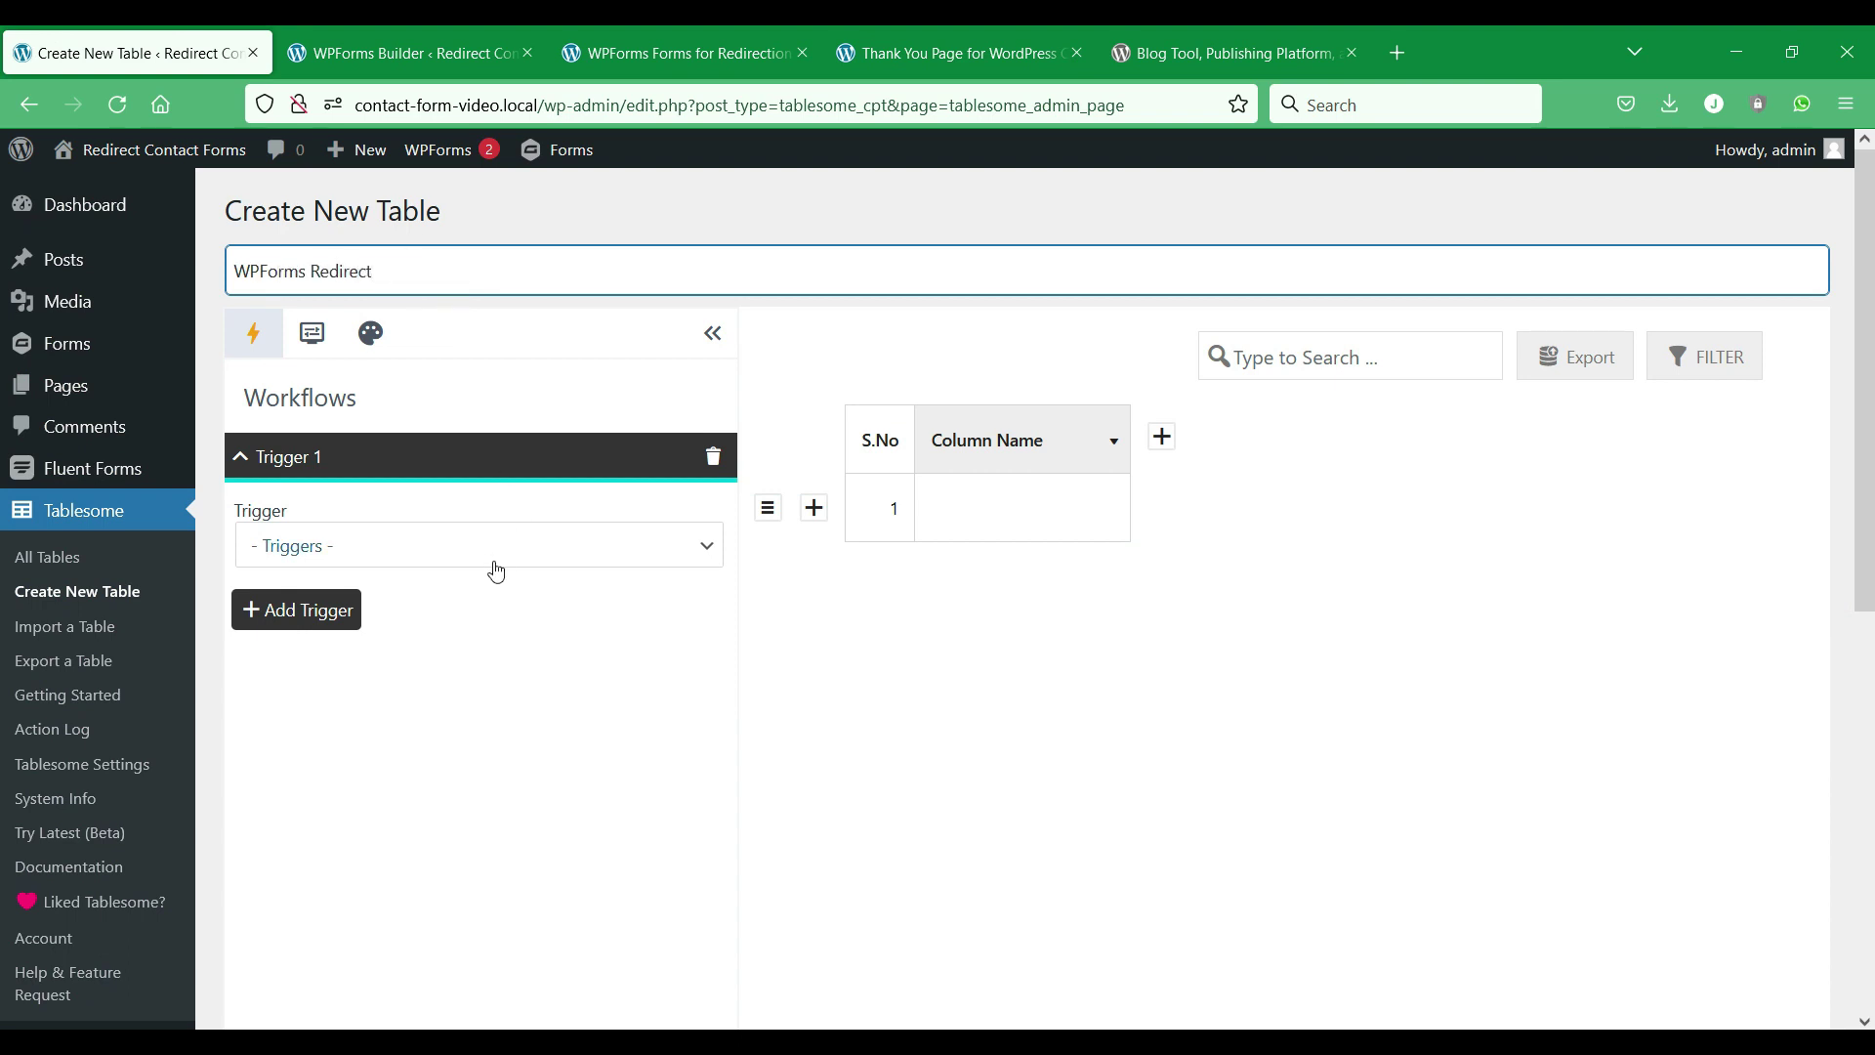
{"action": "left_click", "coordinate": [494, 563]}
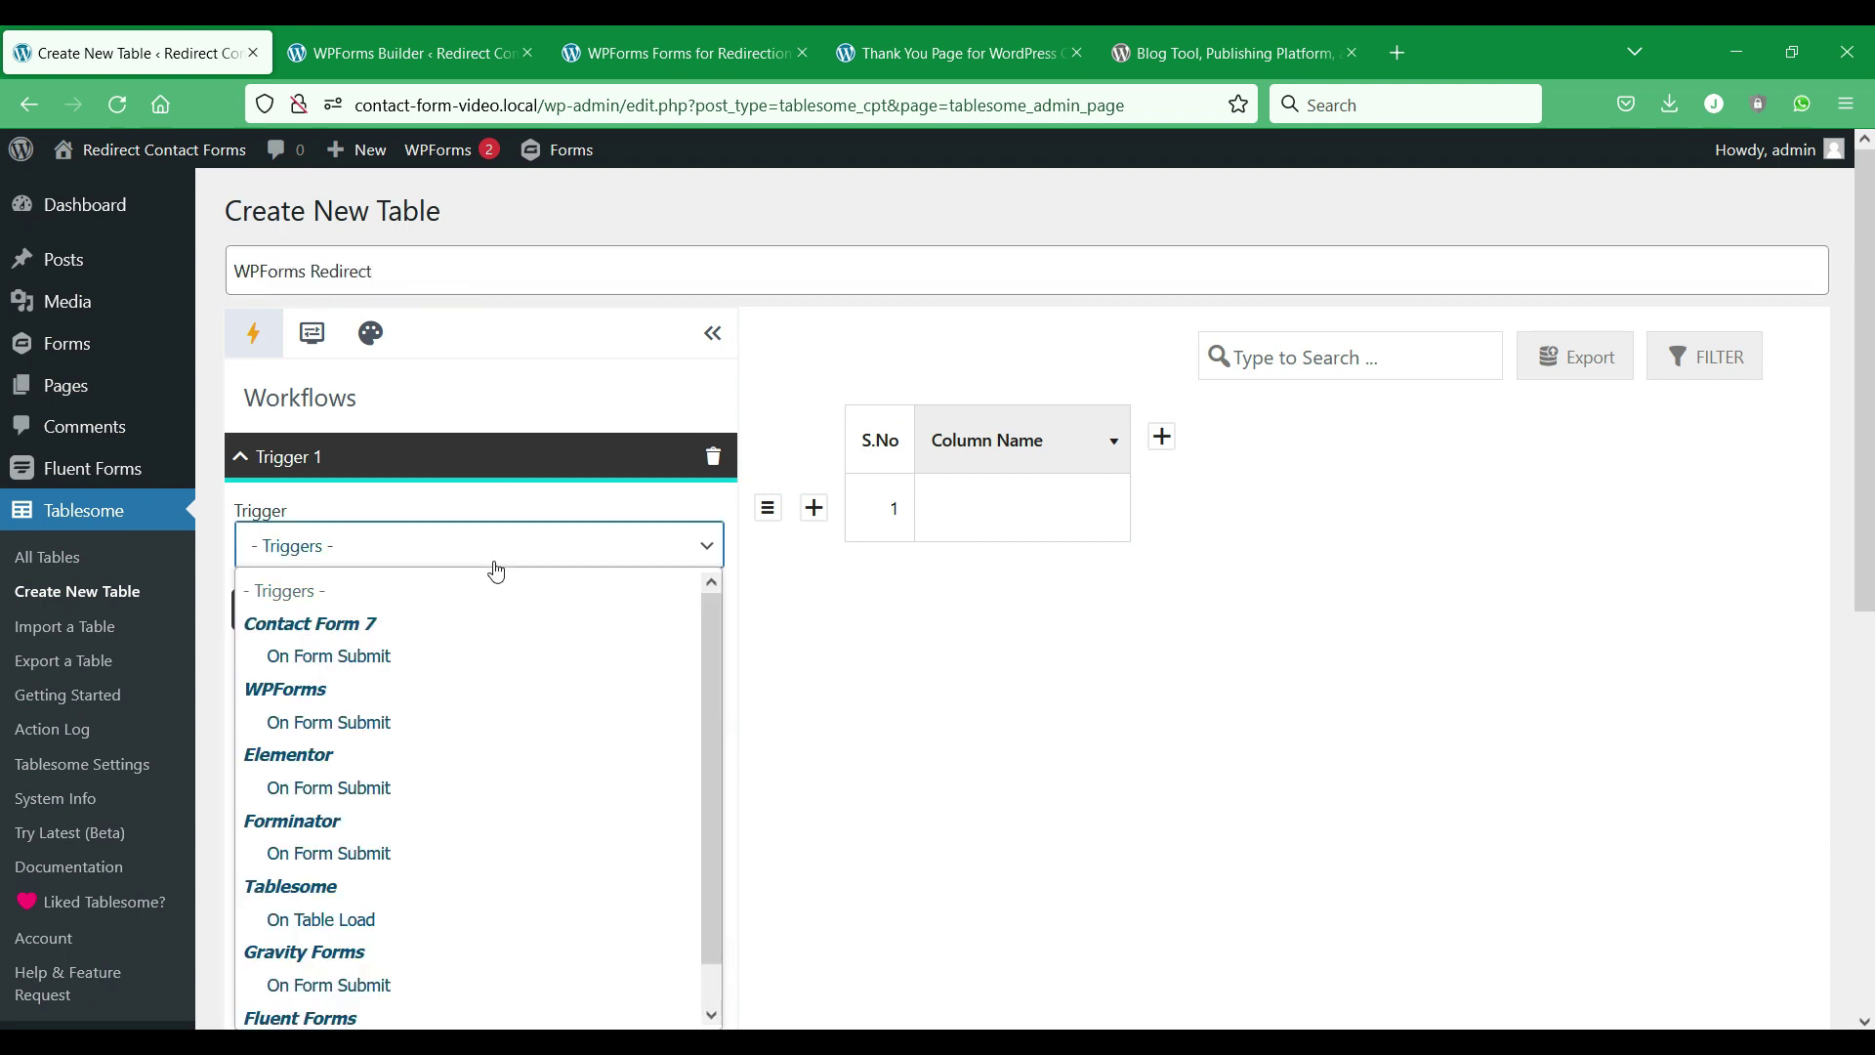
{"action": "left_click", "coordinate": [482, 721]}
{"action": "scroll", "coordinate": [553, 674], "scroll_direction": "down", "scroll_amount": 2}
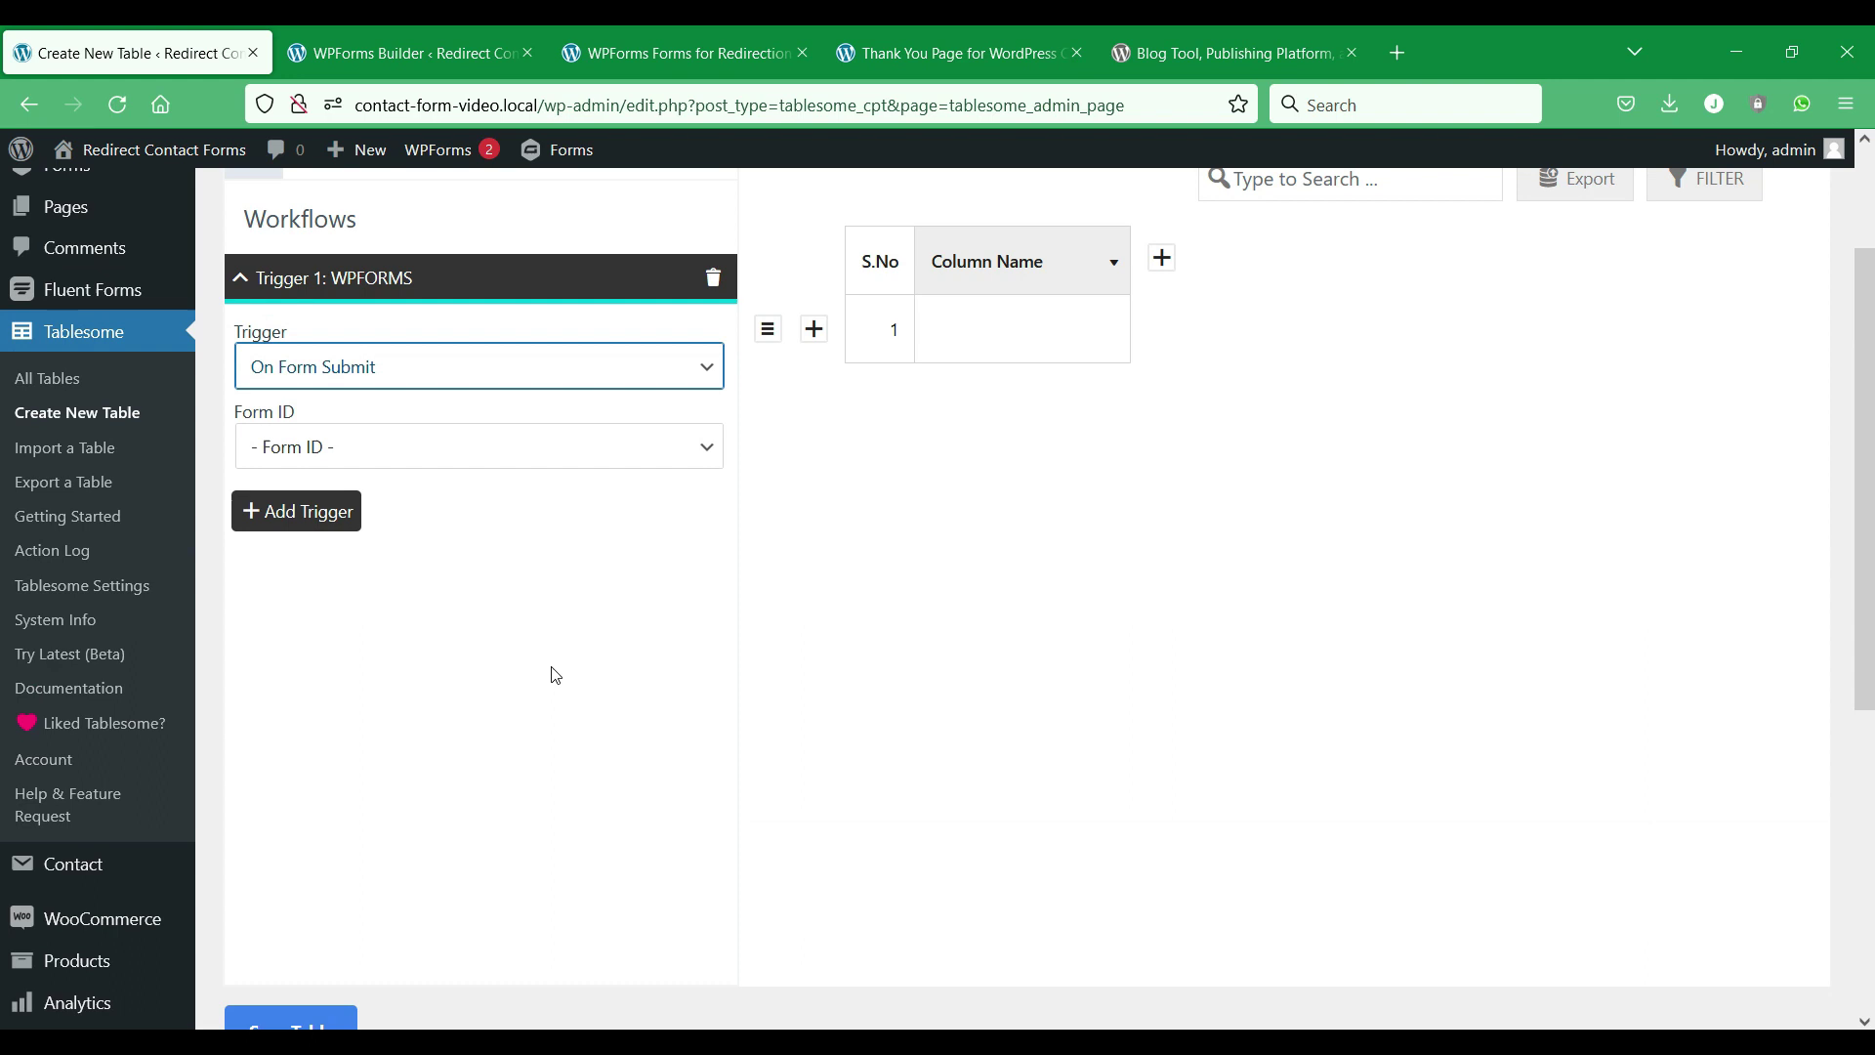
{"action": "scroll", "coordinate": [577, 586], "scroll_direction": "up", "scroll_amount": 1}
{"action": "left_click", "coordinate": [583, 503]}
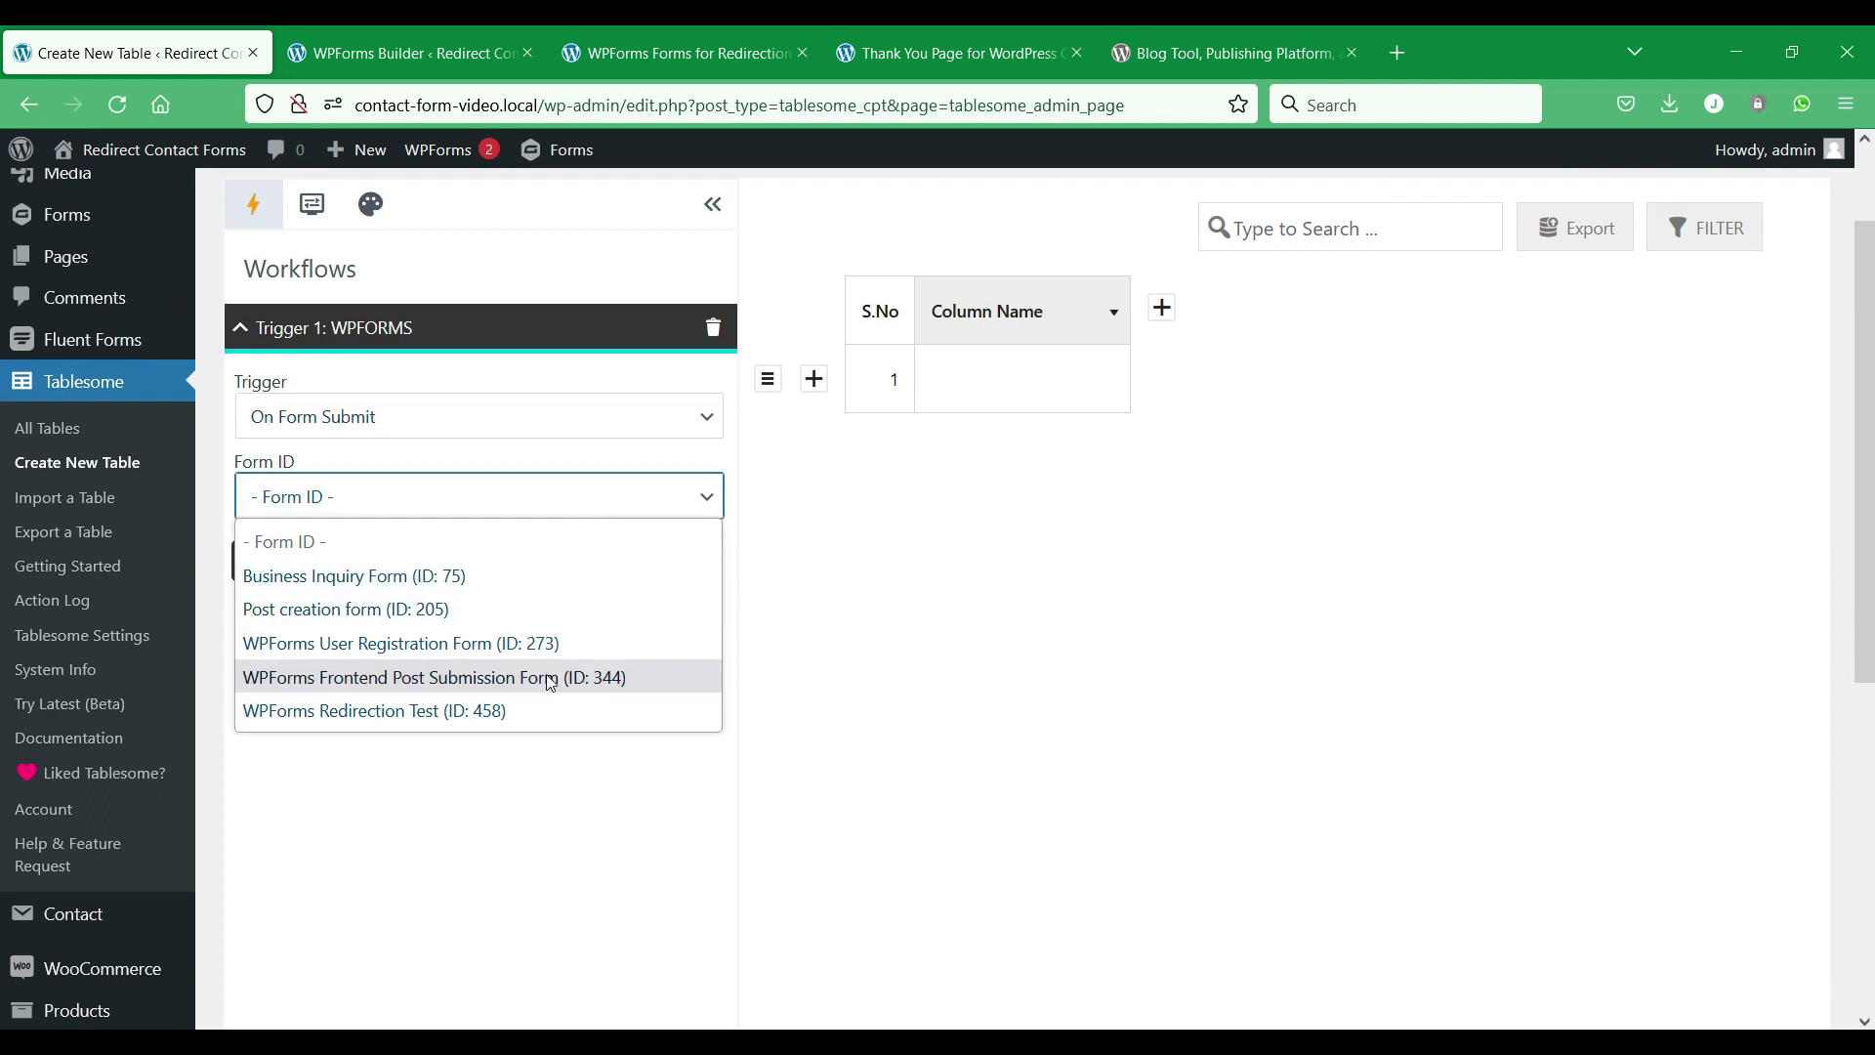
{"action": "left_click", "coordinate": [544, 709]}
Add a Redirection action to Pages > Thank You Page for WordPress Contact Forms.
{"action": "left_click", "coordinate": [639, 645]}
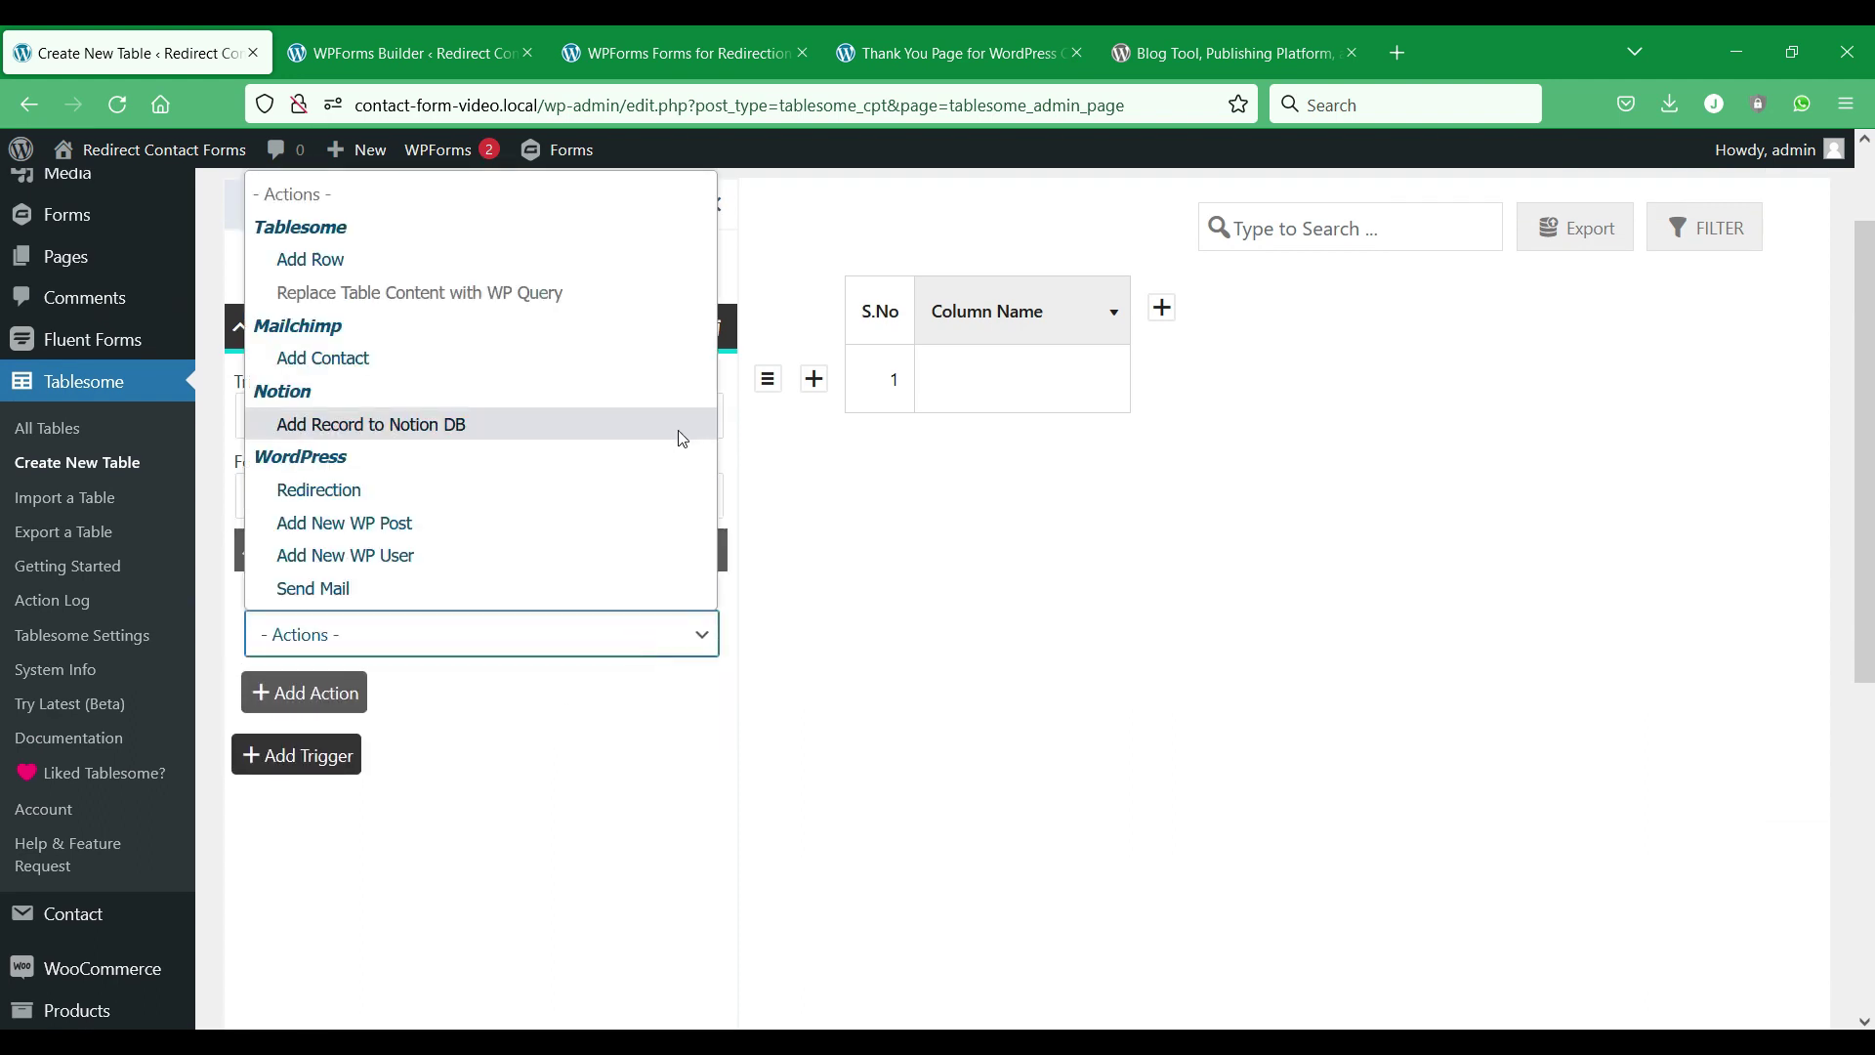
{"action": "left_click", "coordinate": [600, 488]}
{"action": "scroll", "coordinate": [606, 490], "scroll_direction": "down", "scroll_amount": 2}
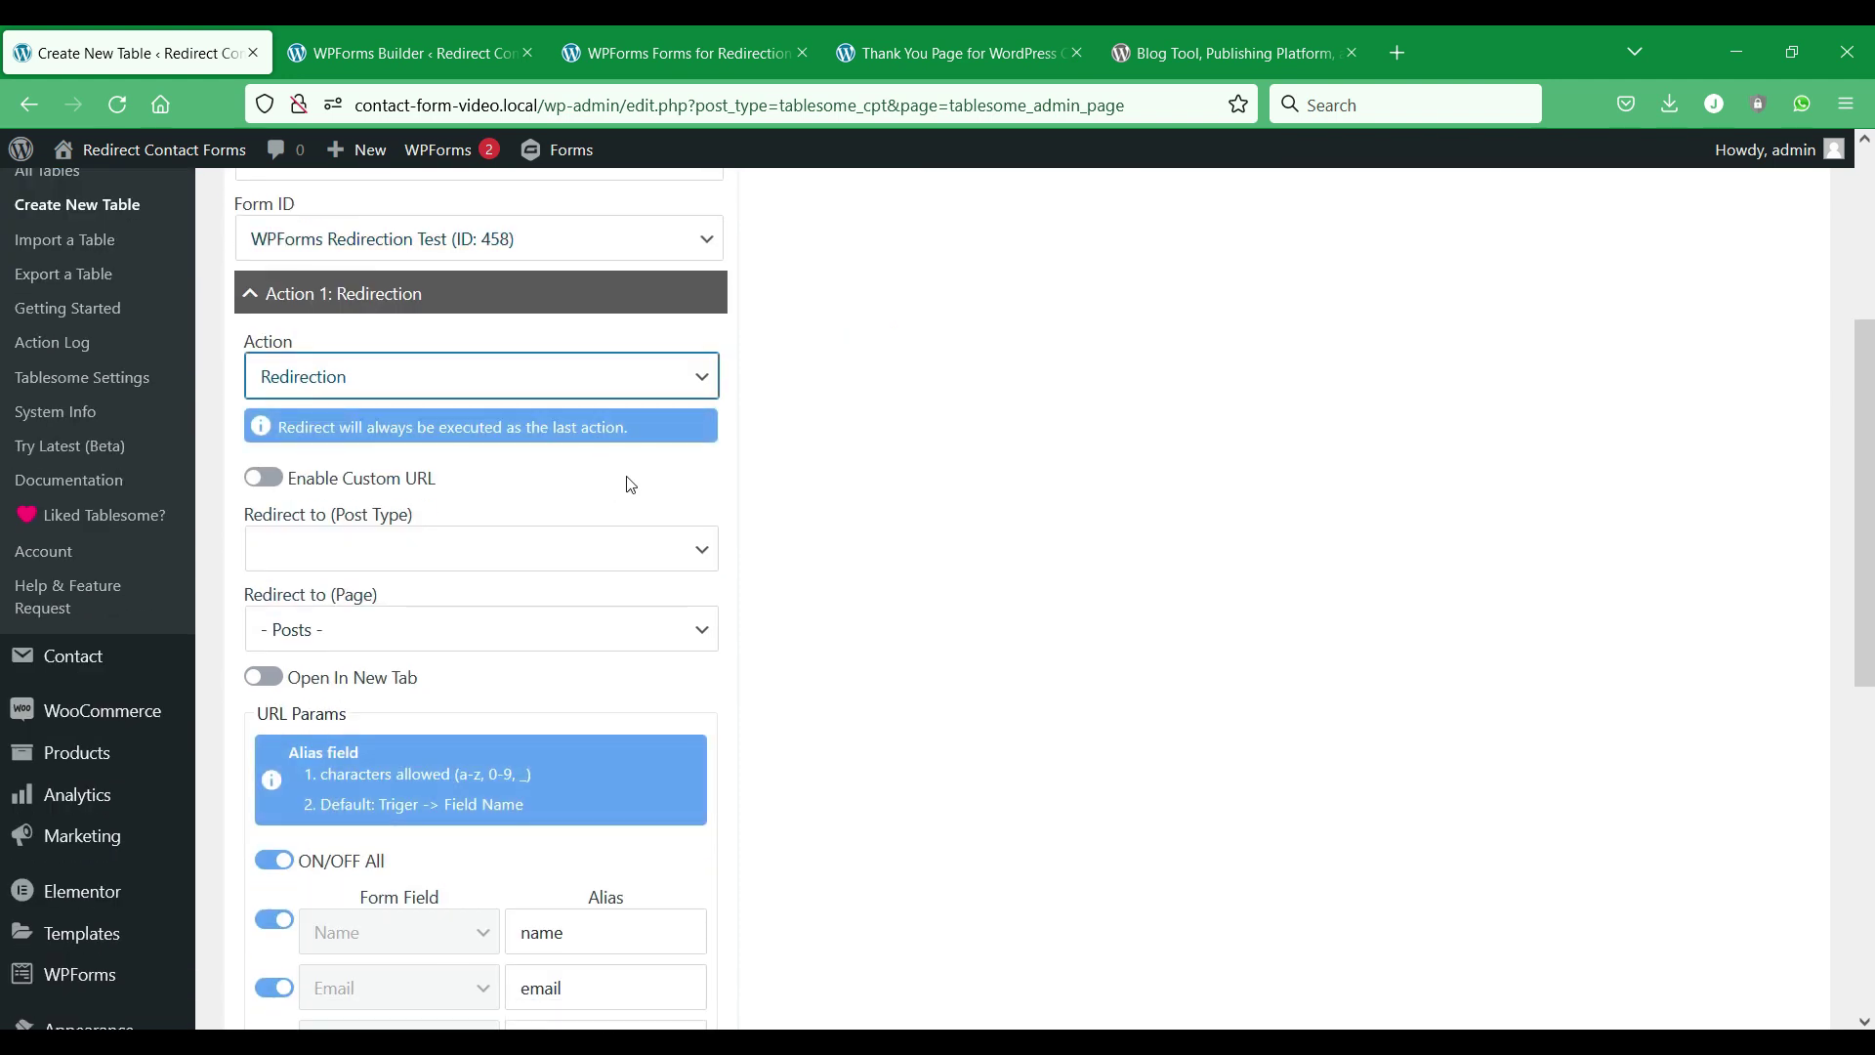
{"action": "left_click", "coordinate": [482, 548]}
{"action": "left_click", "coordinate": [481, 550]}
{"action": "left_click", "coordinate": [483, 621]}
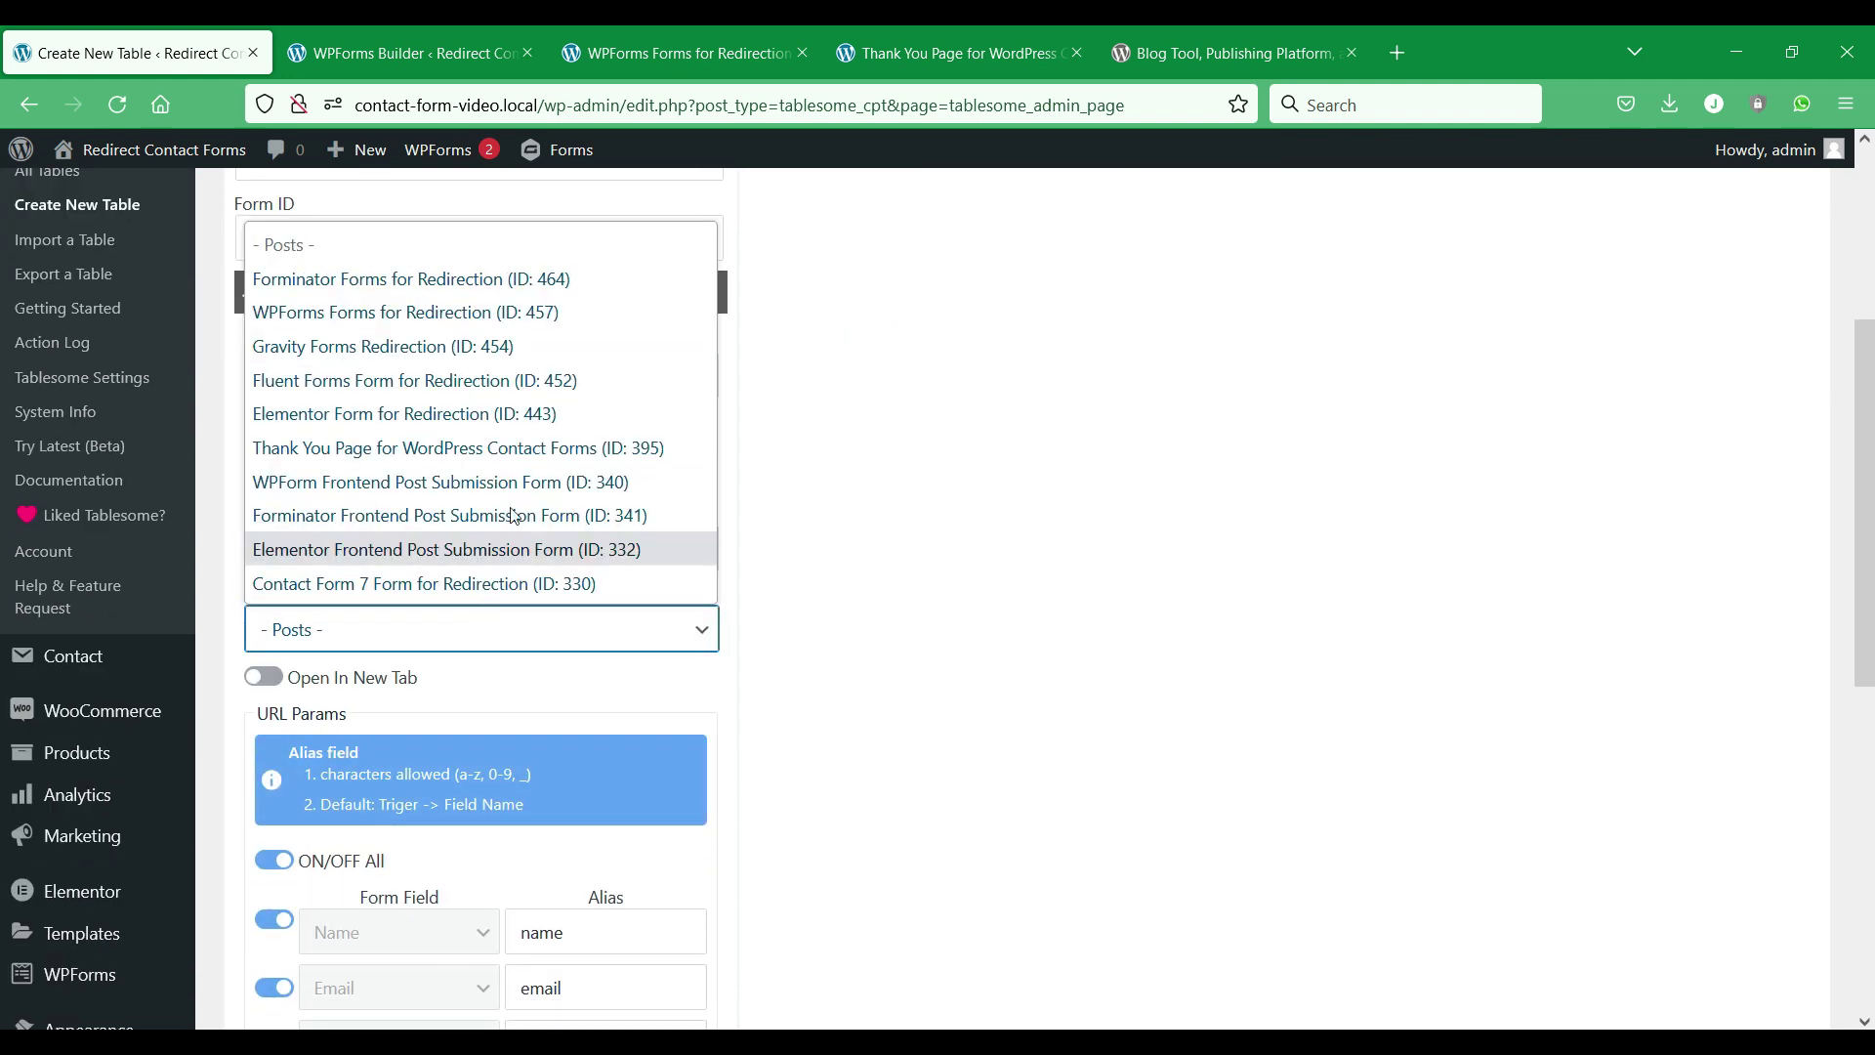
{"action": "left_click", "coordinate": [532, 448]}
Enable Open In New Tab, keep all URL parameters on, and save the table.
{"action": "scroll", "coordinate": [293, 605], "scroll_direction": "down", "scroll_amount": 1}
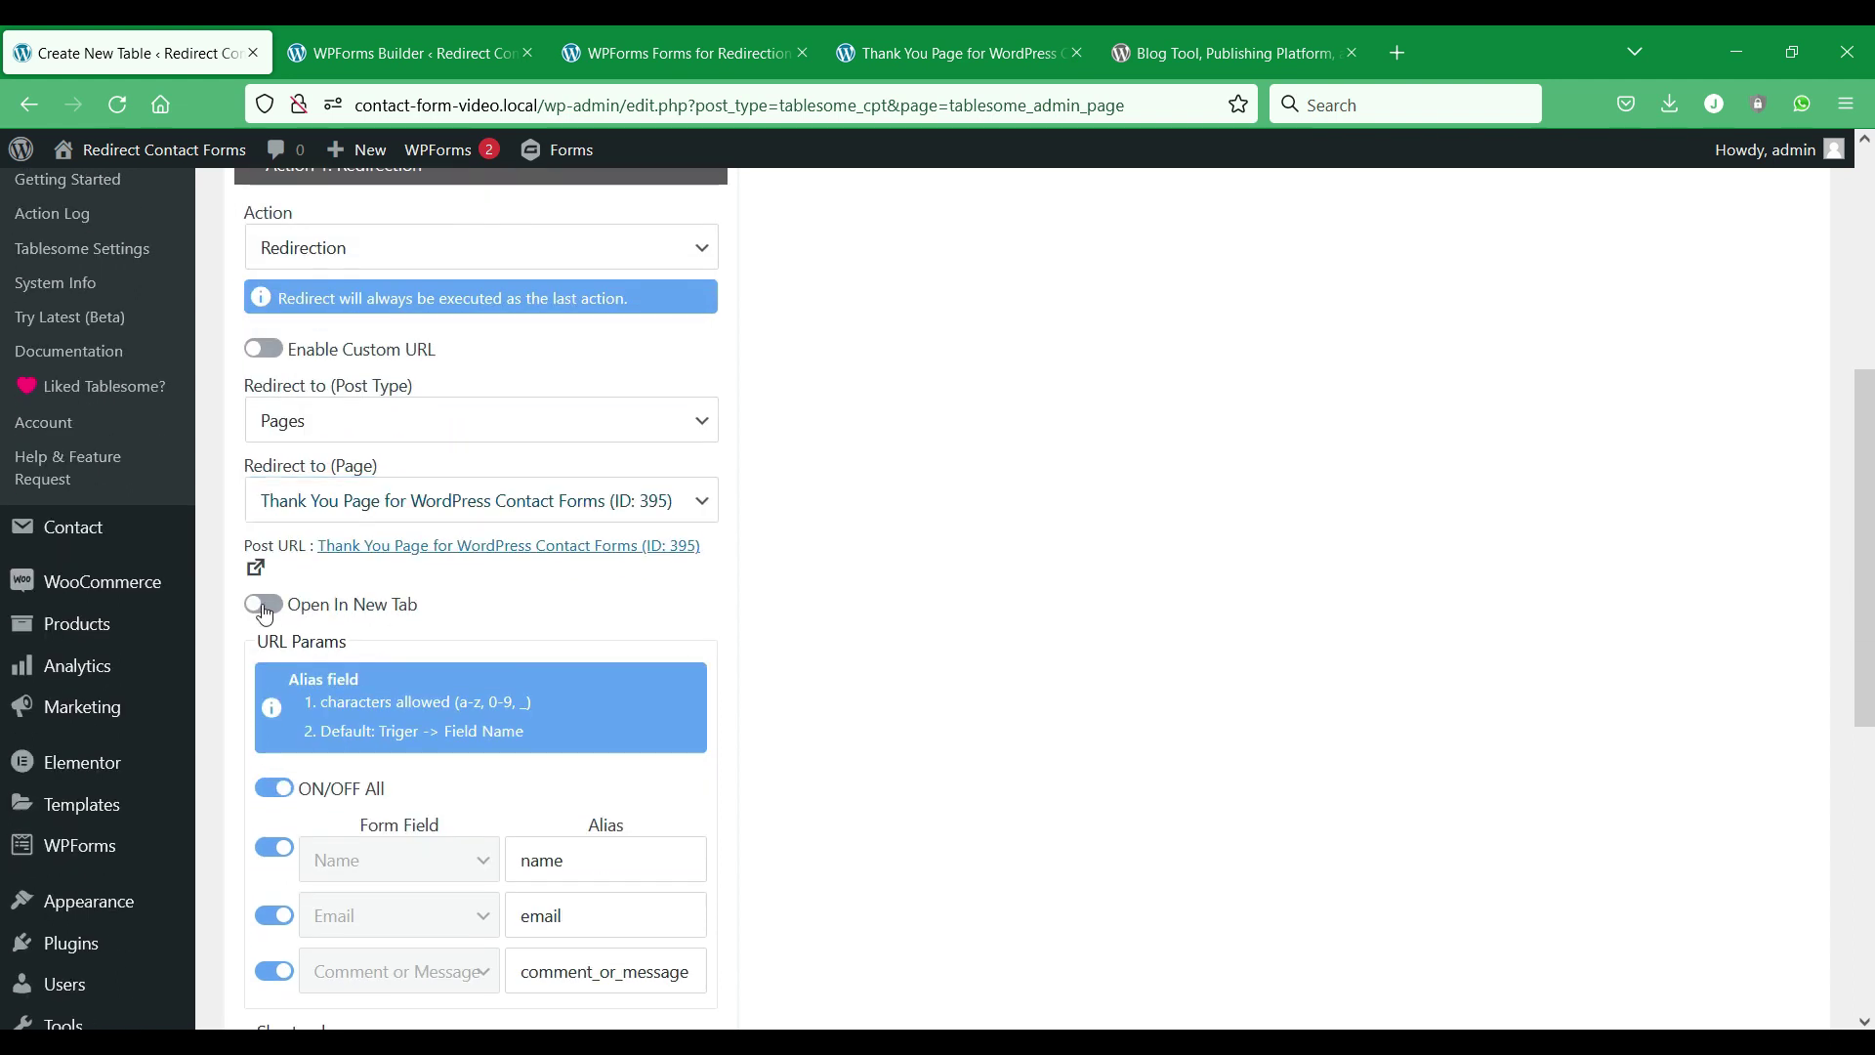
{"action": "left_click", "coordinate": [289, 607]}
{"action": "scroll", "coordinate": [293, 586], "scroll_direction": "down", "scroll_amount": 3}
{"action": "left_click", "coordinate": [280, 535]}
{"action": "left_click", "coordinate": [283, 535]}
{"action": "double_click", "coordinate": [574, 822]}
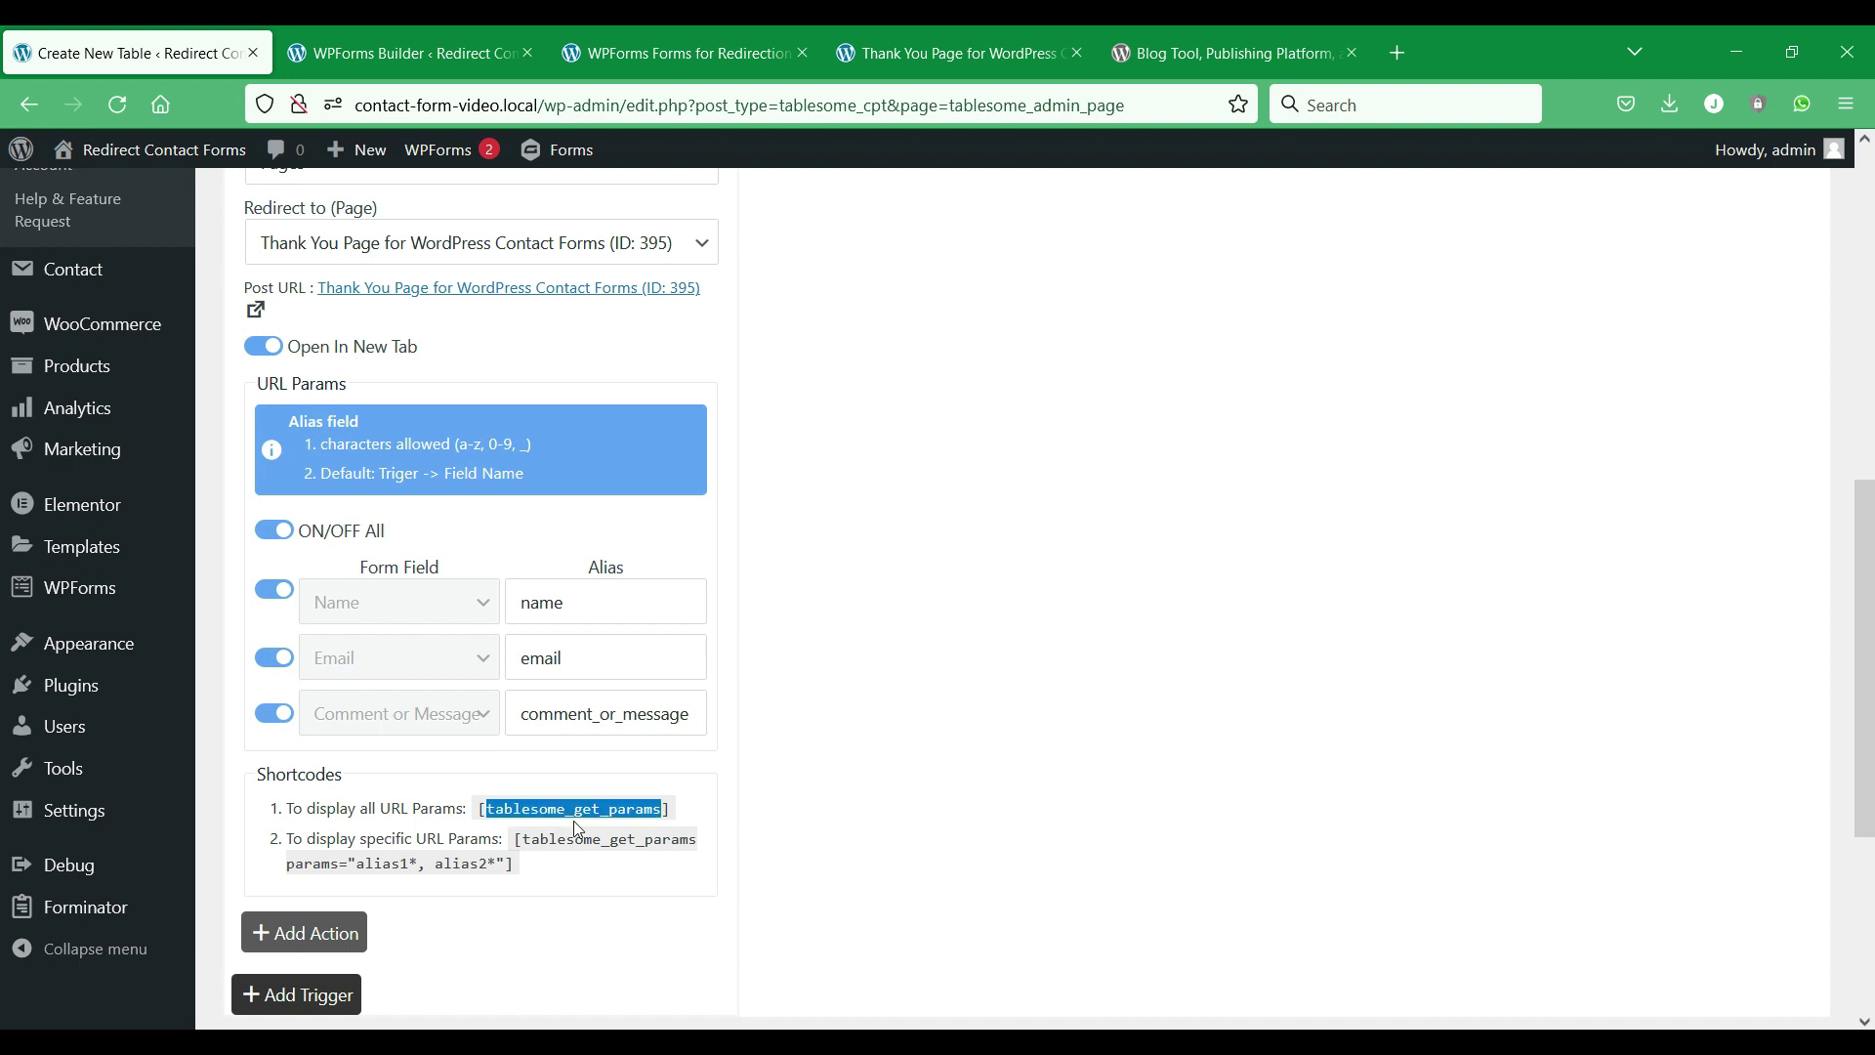
{"action": "scroll", "coordinate": [547, 830], "scroll_direction": "down", "scroll_amount": 2}
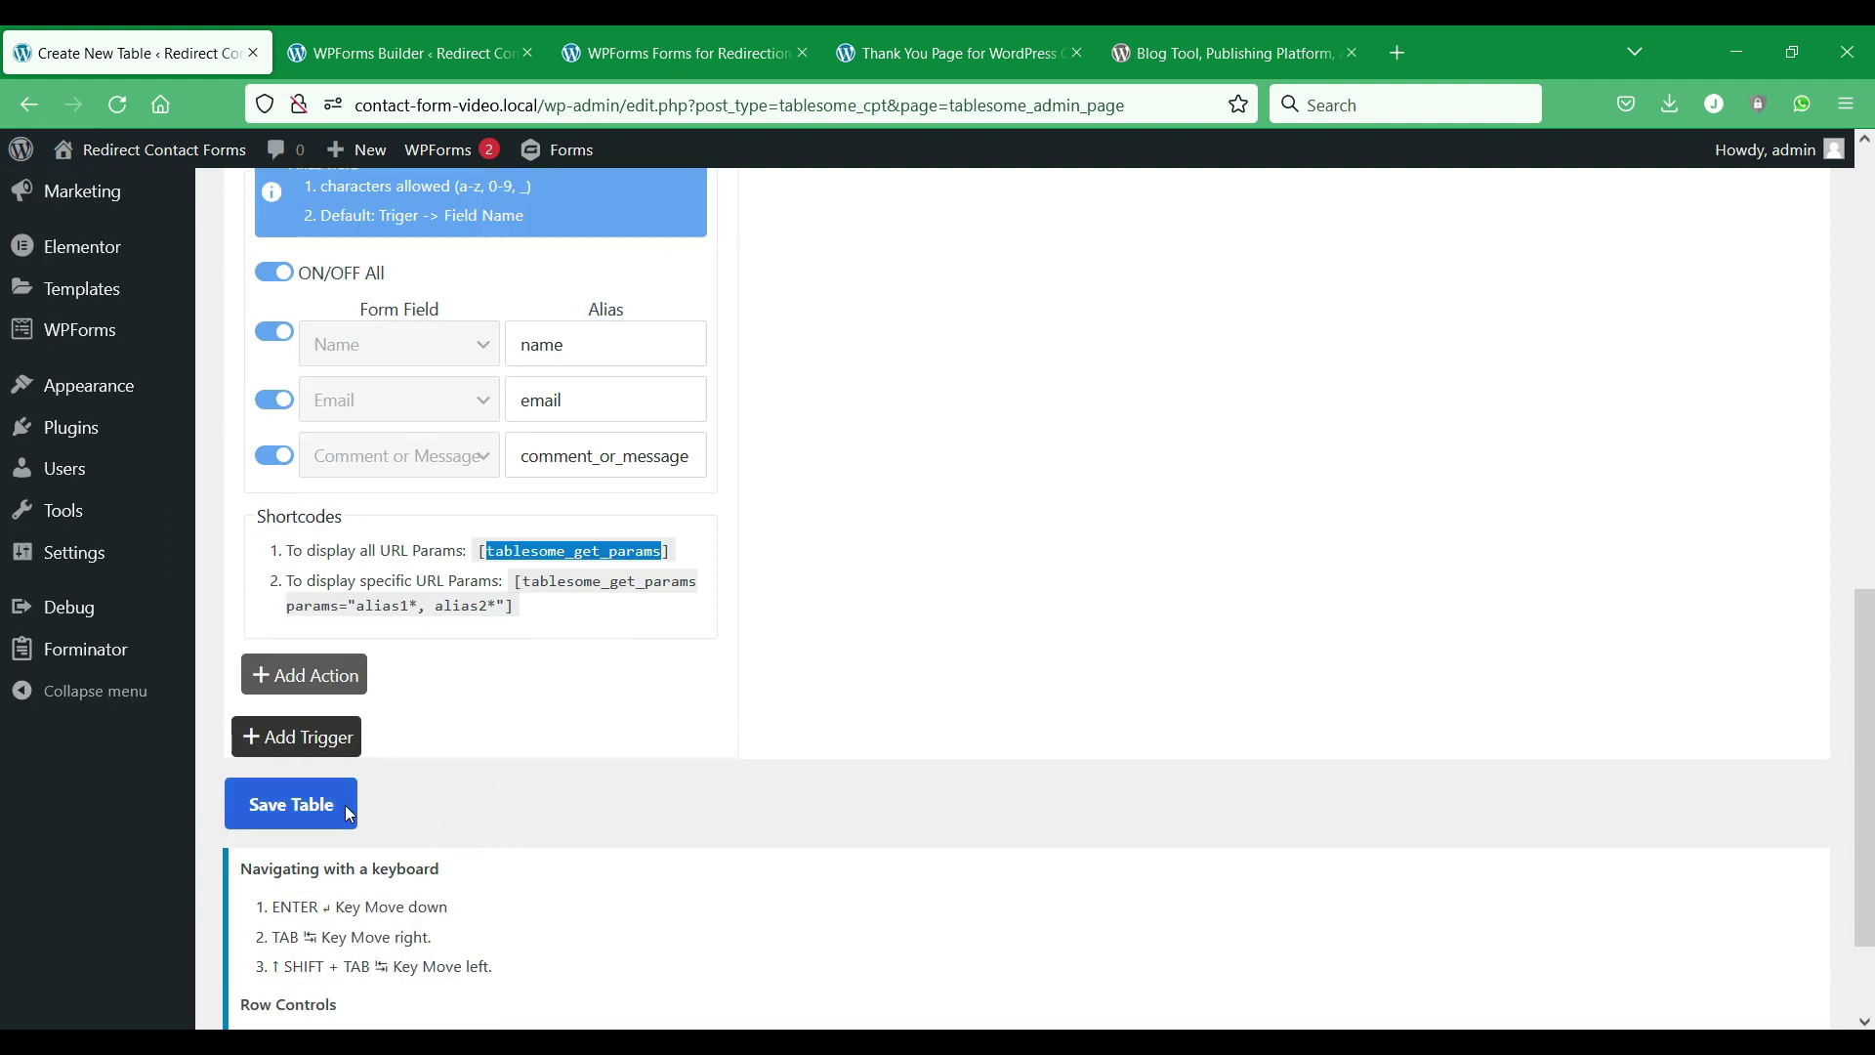
{"action": "left_click", "coordinate": [293, 805]}
{"action": "scroll", "coordinate": [424, 801], "scroll_direction": "down", "scroll_amount": 10}
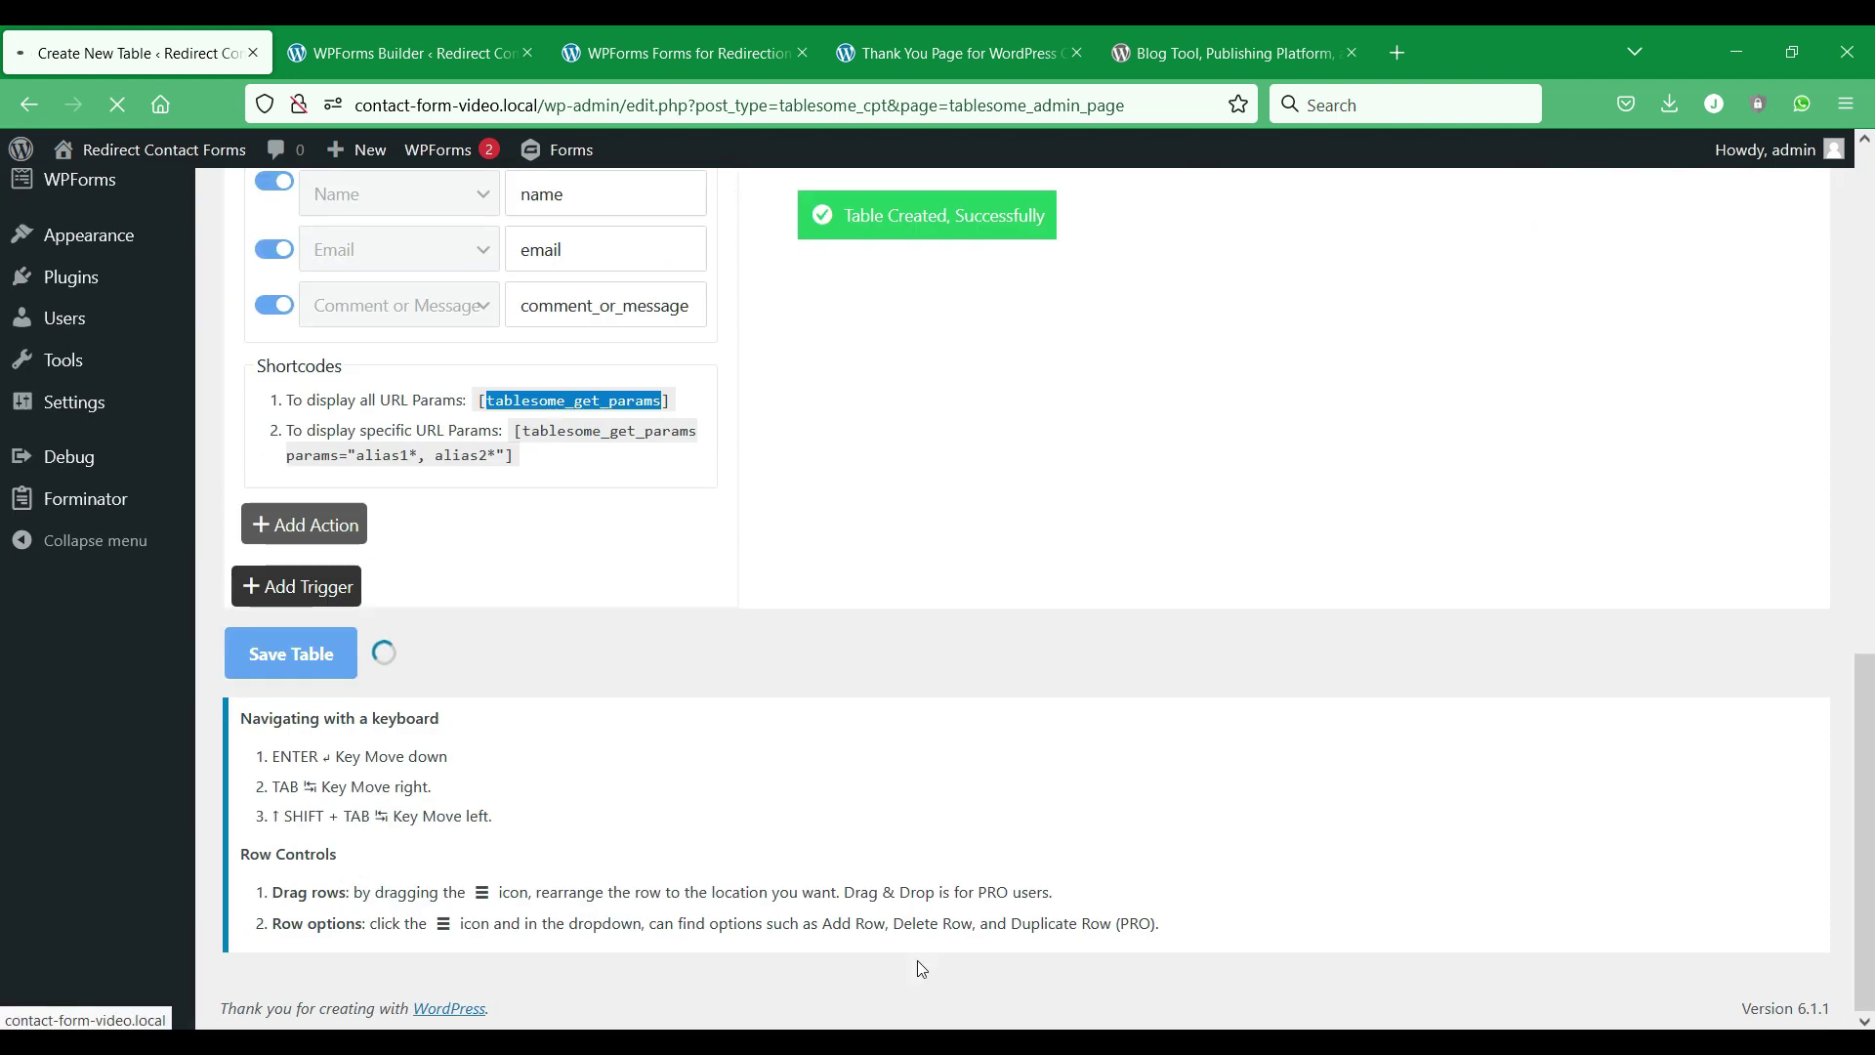
Reload the WPForms form and submit it with autofilled name and e-mail and the message 'Hello'.
{"action": "key", "text": "alt+Tab"}
{"action": "key", "text": "F5"}
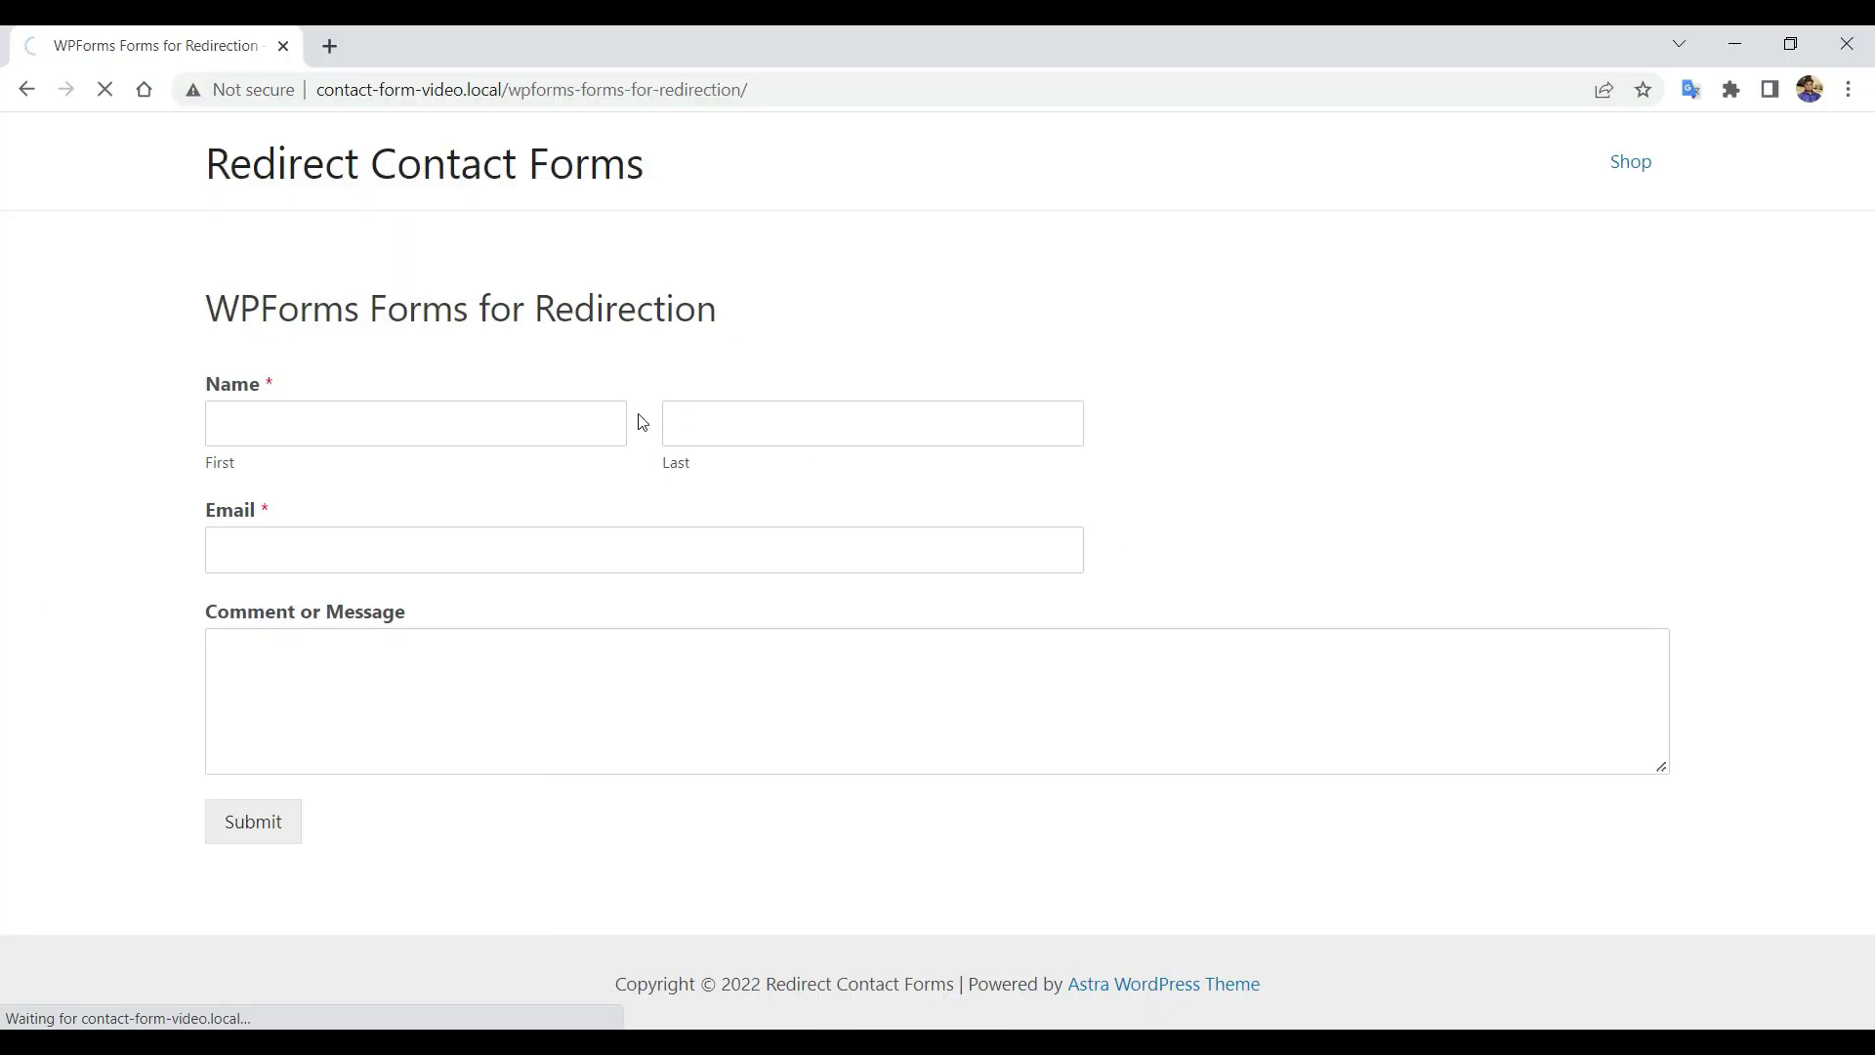
{"action": "left_click", "coordinate": [482, 410]}
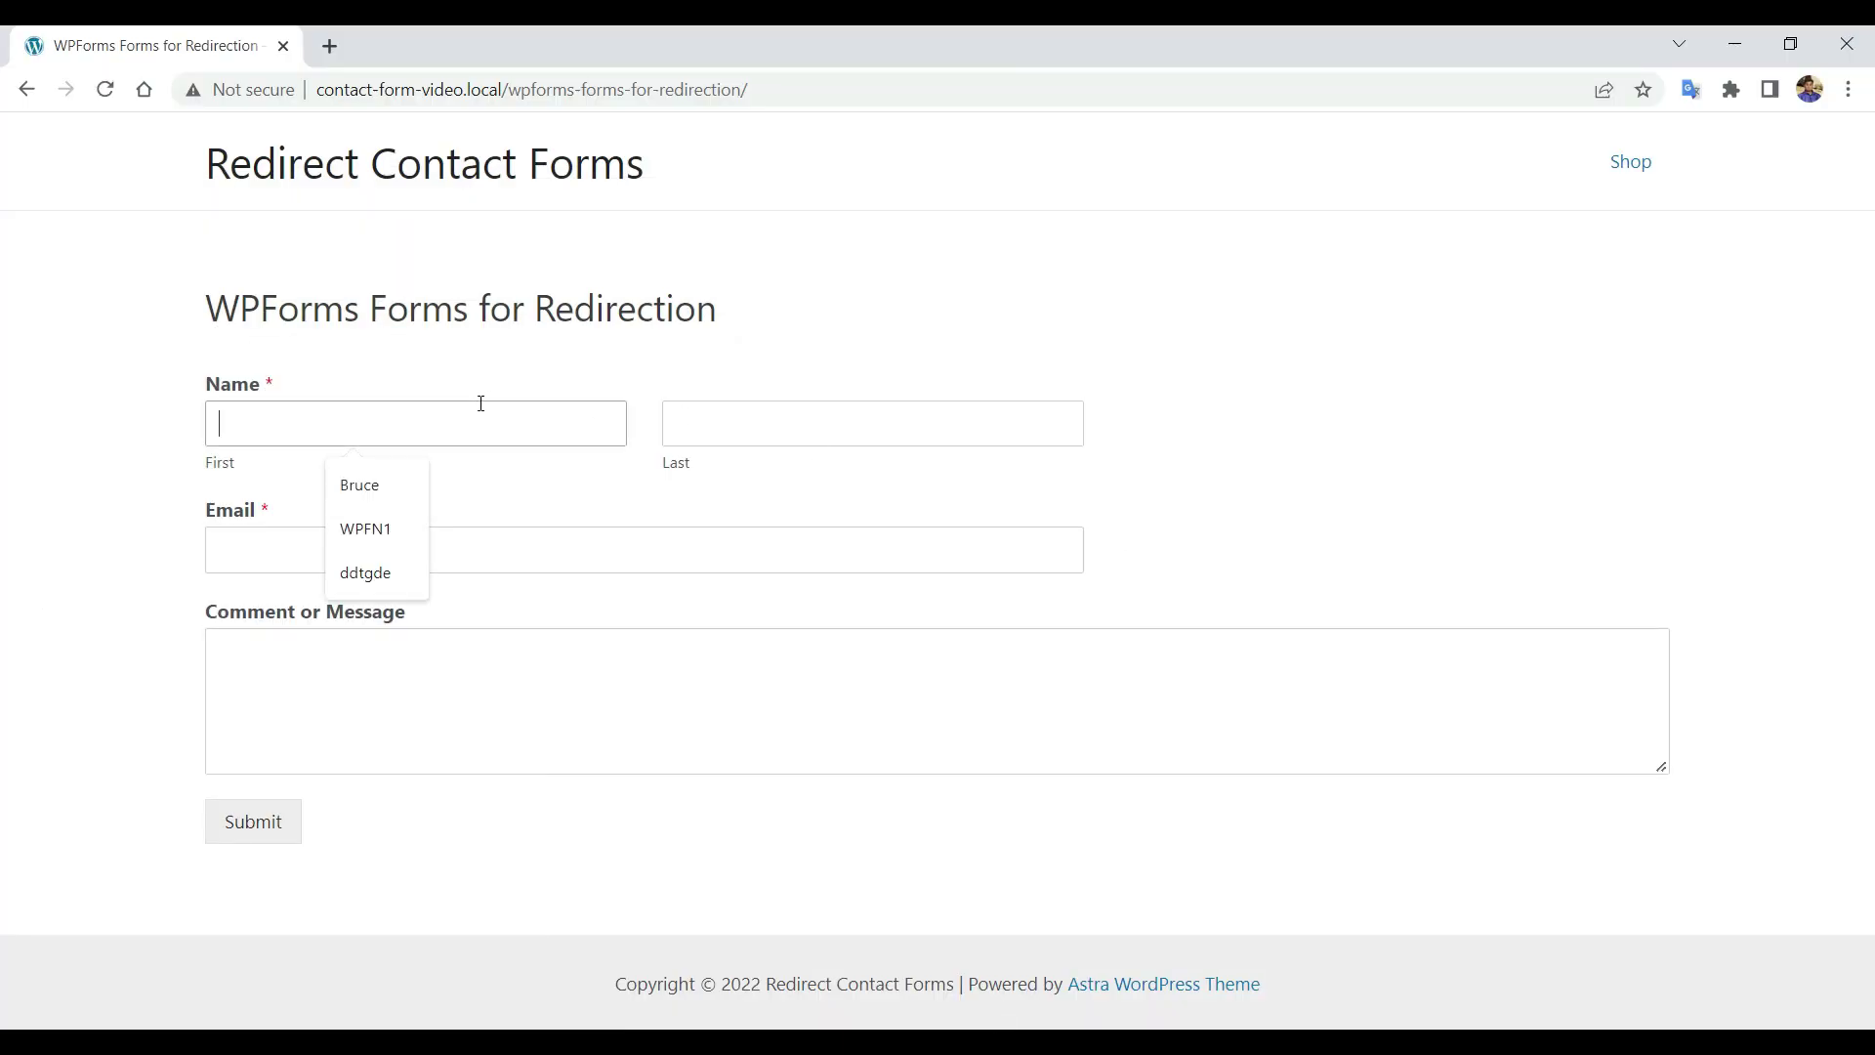
{"action": "left_click", "coordinate": [342, 483]}
{"action": "left_click", "coordinate": [813, 430]}
{"action": "left_click", "coordinate": [810, 498]}
{"action": "left_click", "coordinate": [586, 550]}
{"action": "left_click", "coordinate": [527, 607]}
{"action": "left_click", "coordinate": [507, 707]}
{"action": "type", "text": "Hello"}
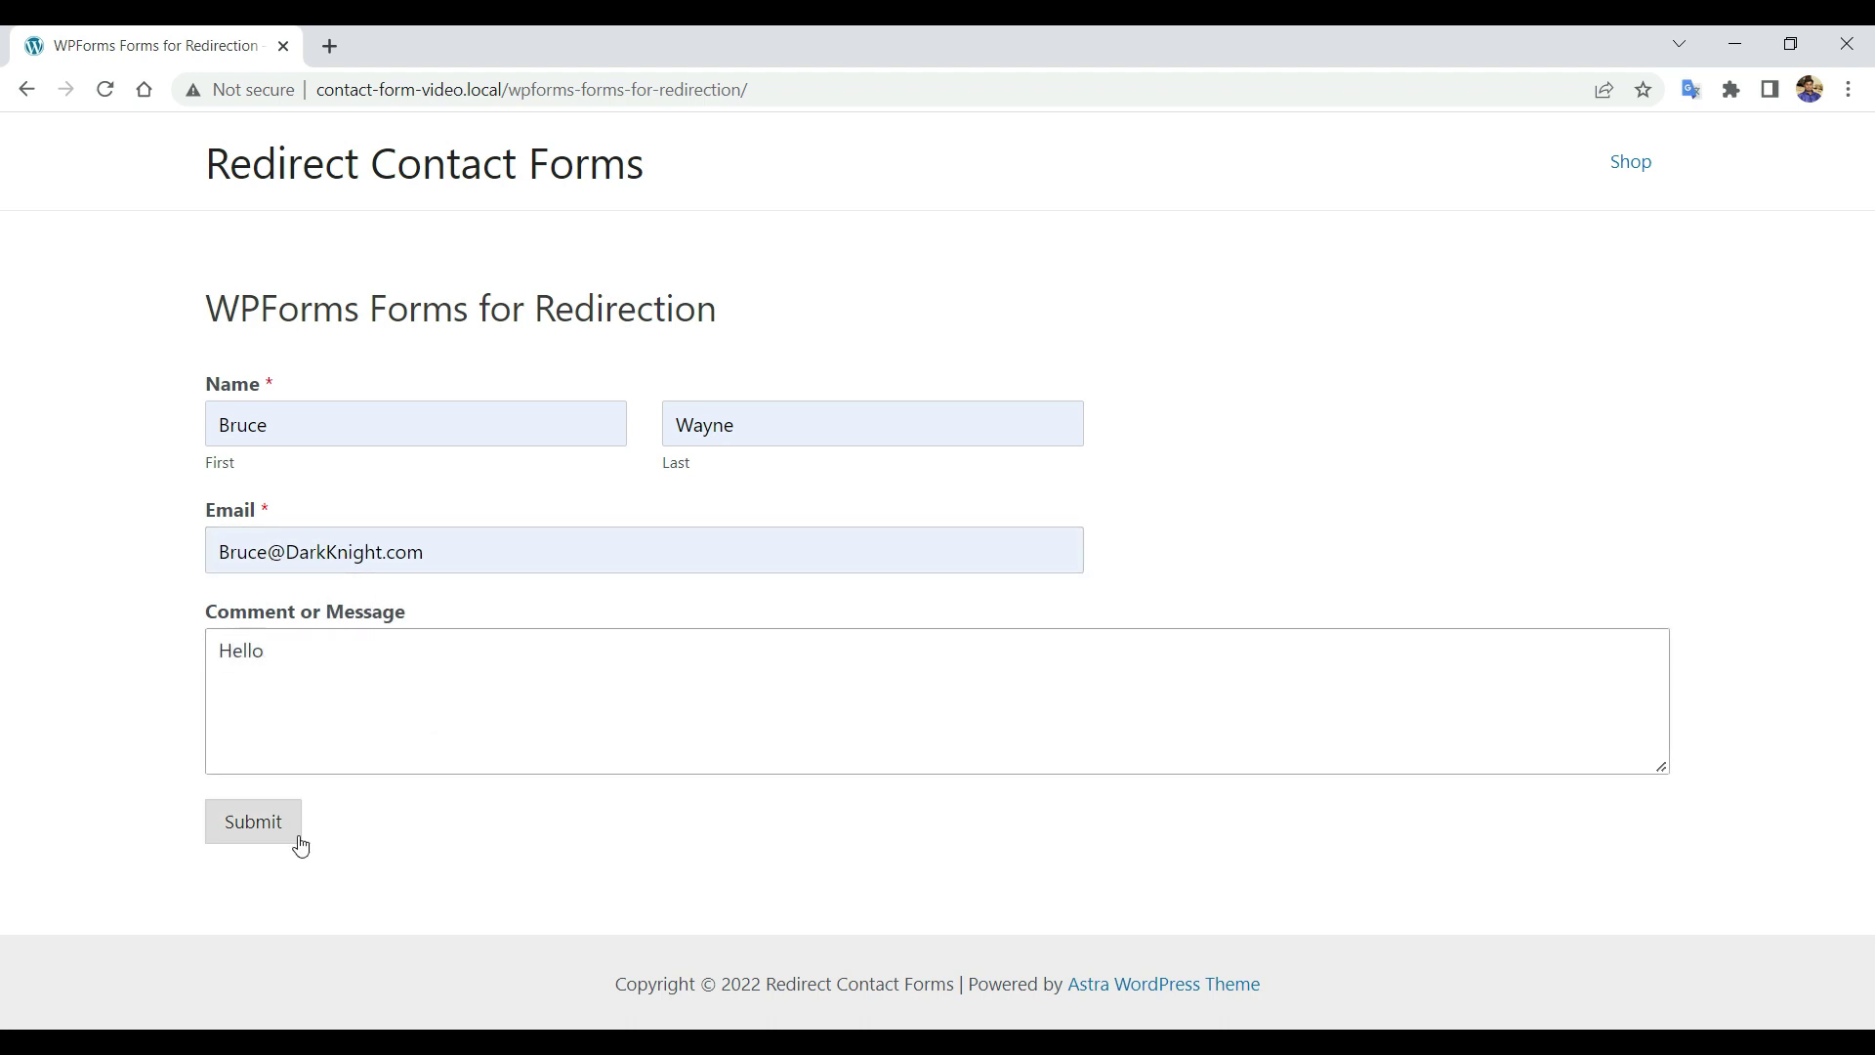
{"action": "left_click", "coordinate": [297, 838]}
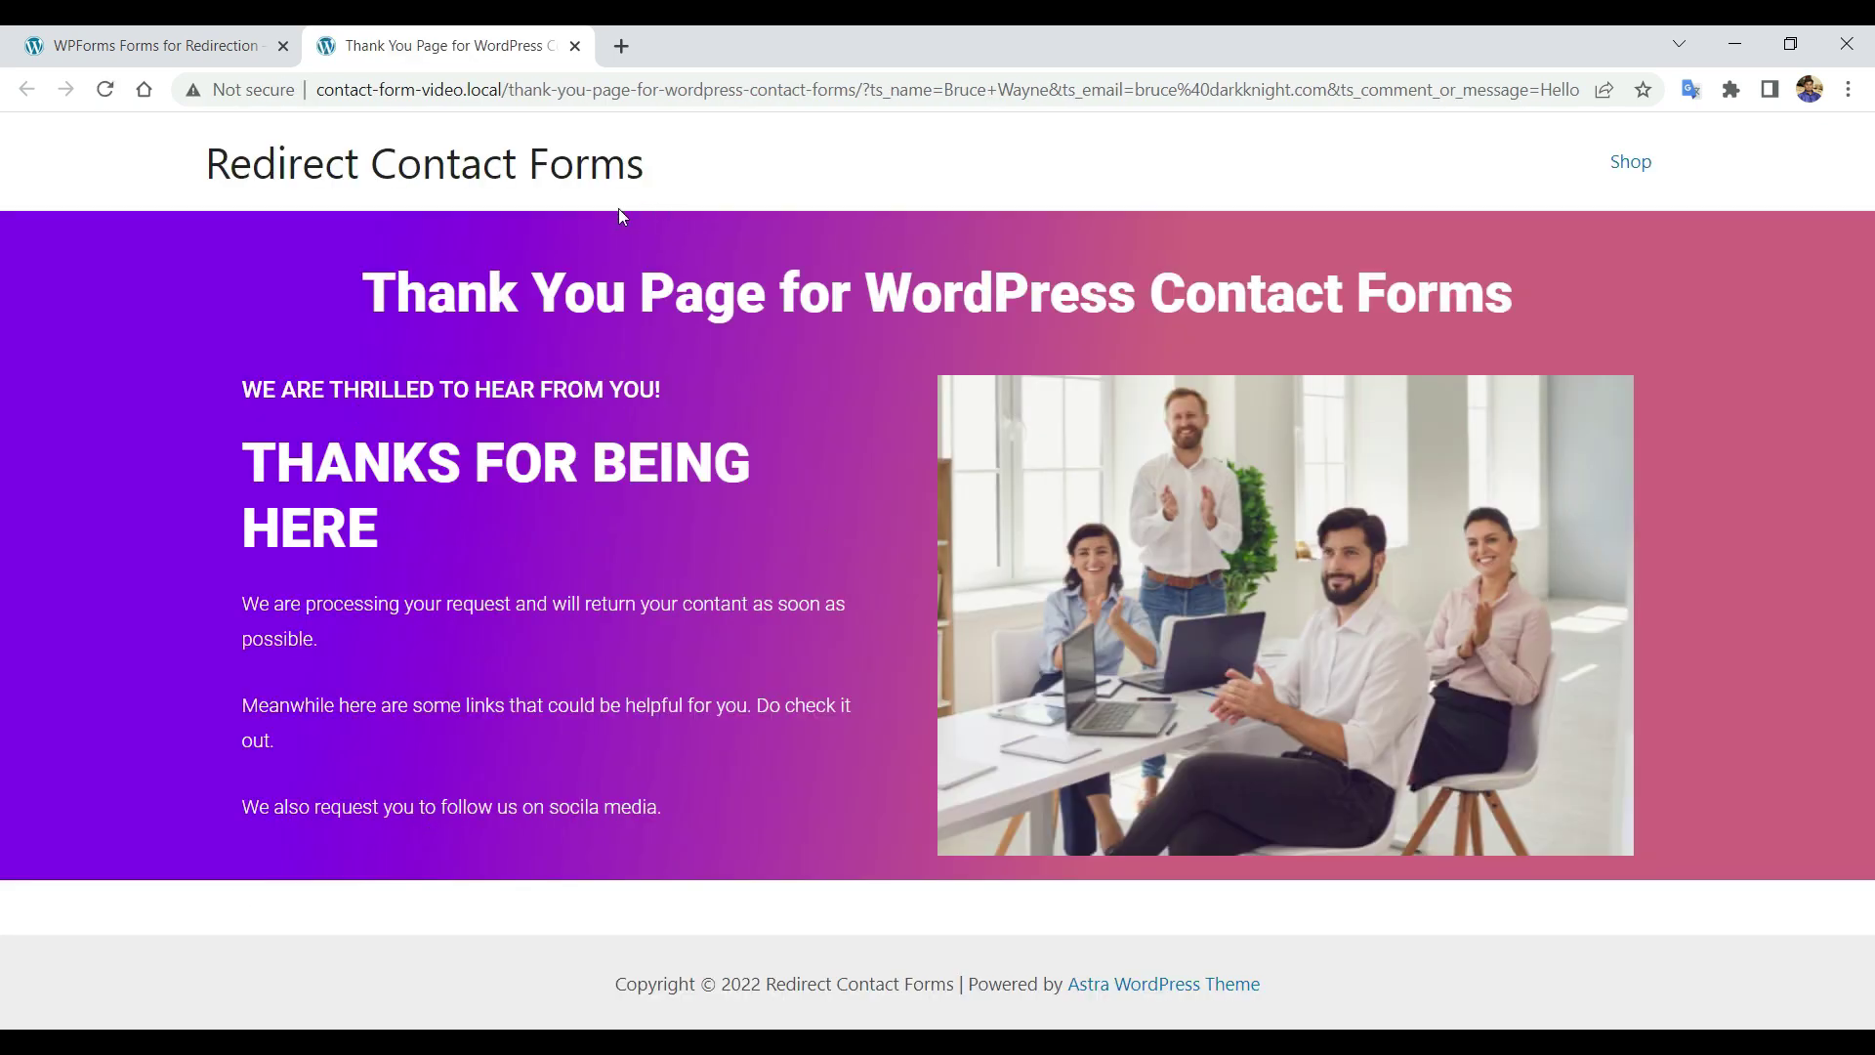
Close the thank-you tab and reload the form page.
{"action": "left_click", "coordinate": [573, 46]}
{"action": "right_click", "coordinate": [142, 435]}
{"action": "left_click", "coordinate": [385, 500]}
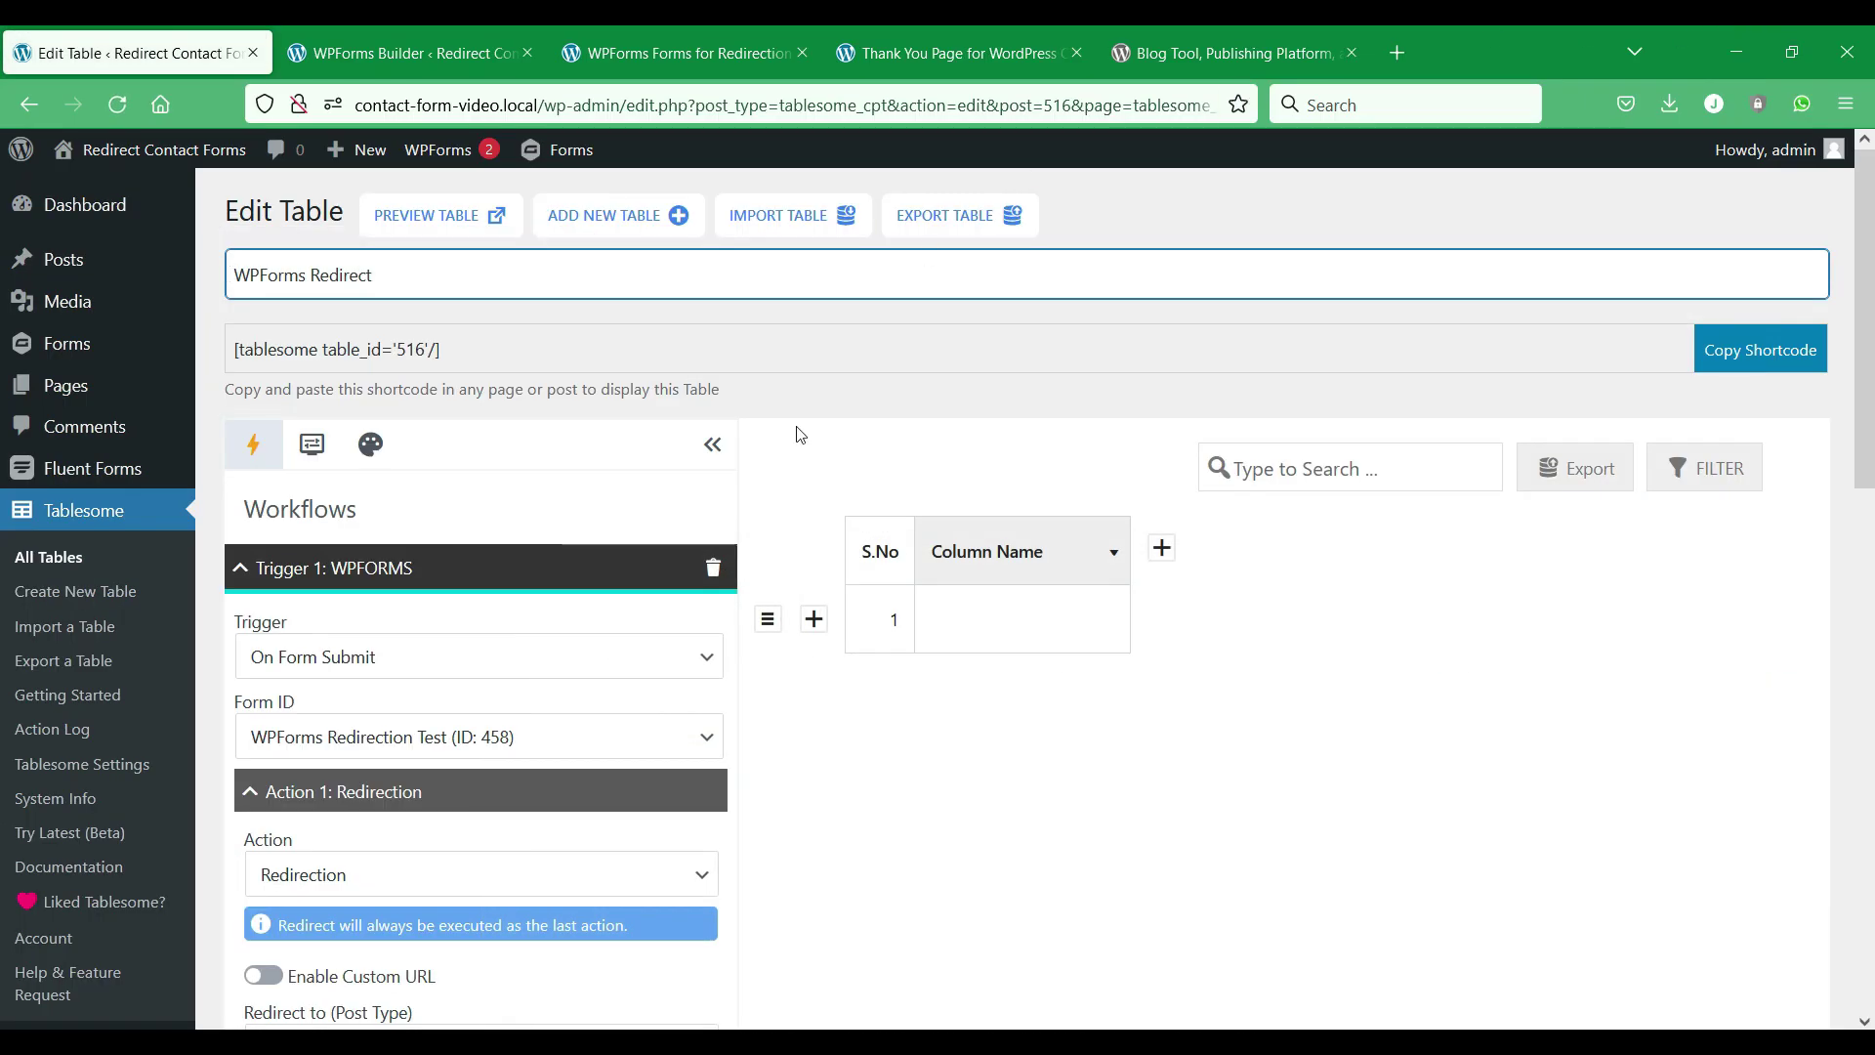
Set the WPForms redirect post type to Products.
{"action": "scroll", "coordinate": [591, 472], "scroll_direction": "down", "scroll_amount": 5}
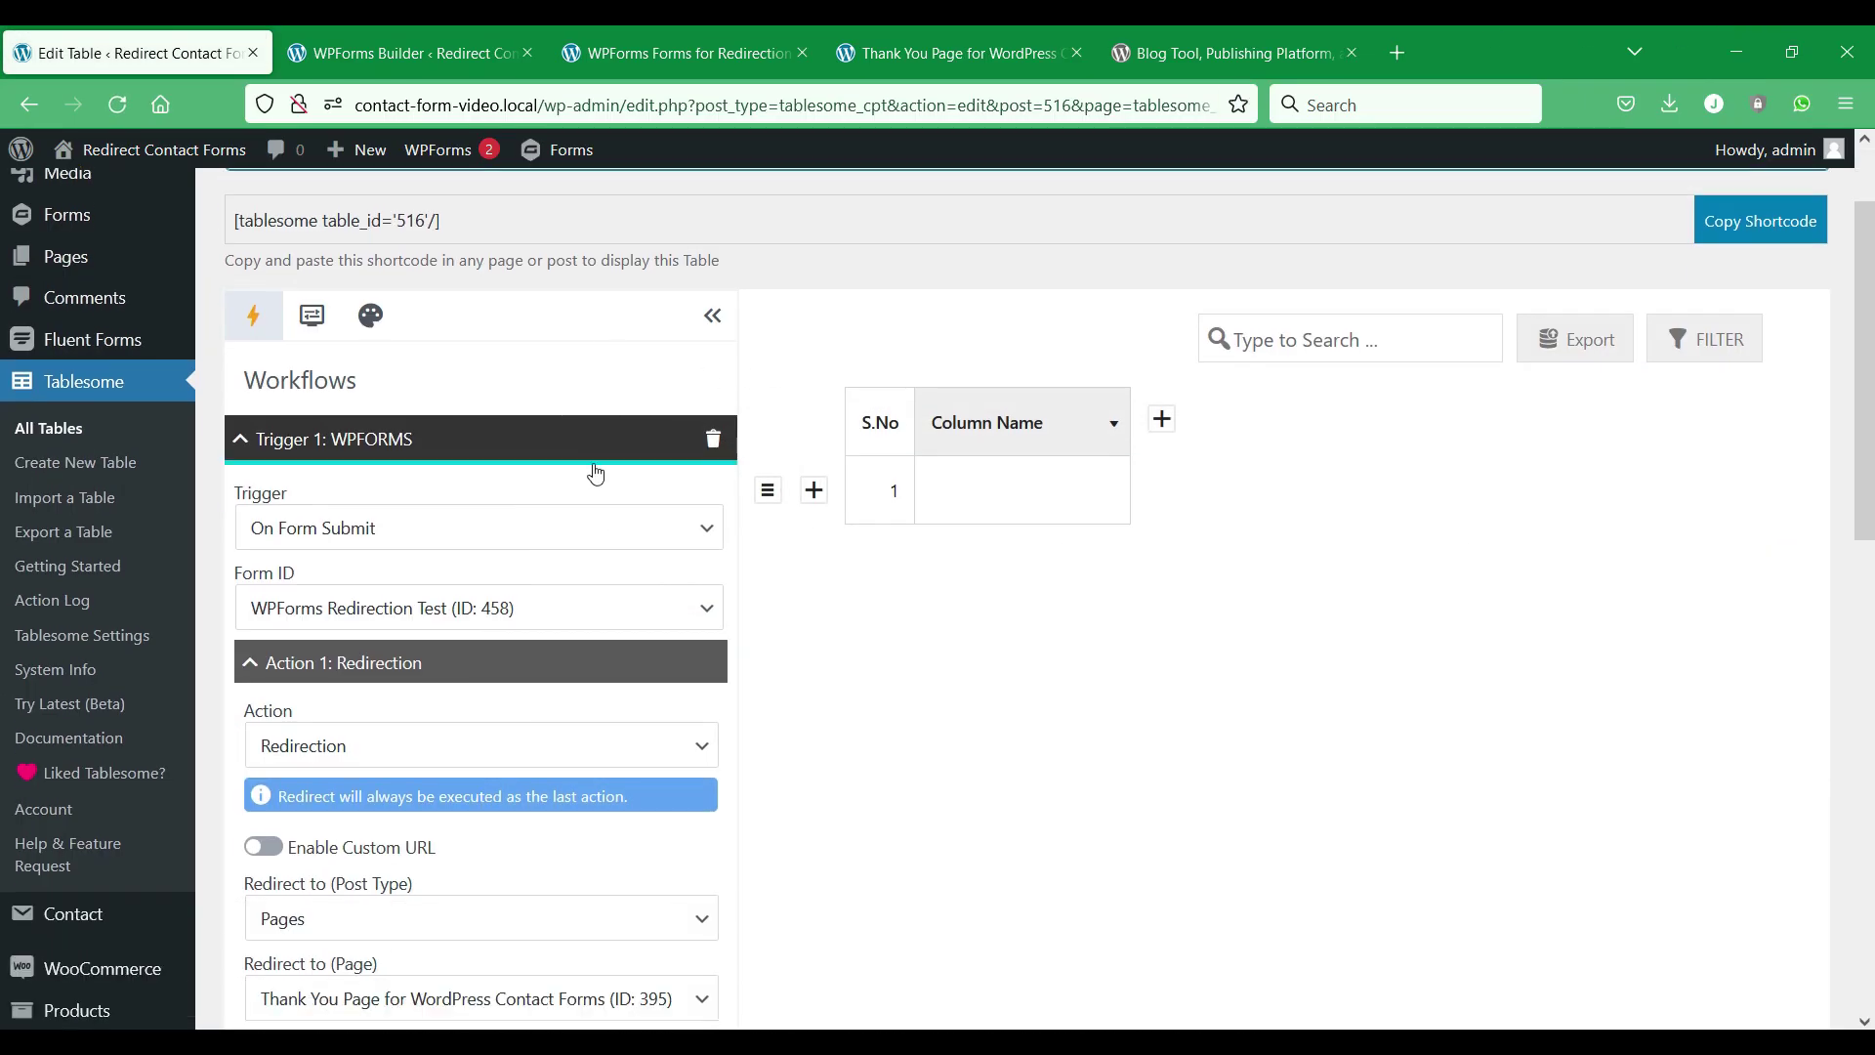
{"action": "left_click", "coordinate": [602, 518]}
{"action": "left_click", "coordinate": [588, 604]}
{"action": "left_click", "coordinate": [586, 532]}
{"action": "left_click", "coordinate": [549, 710]}
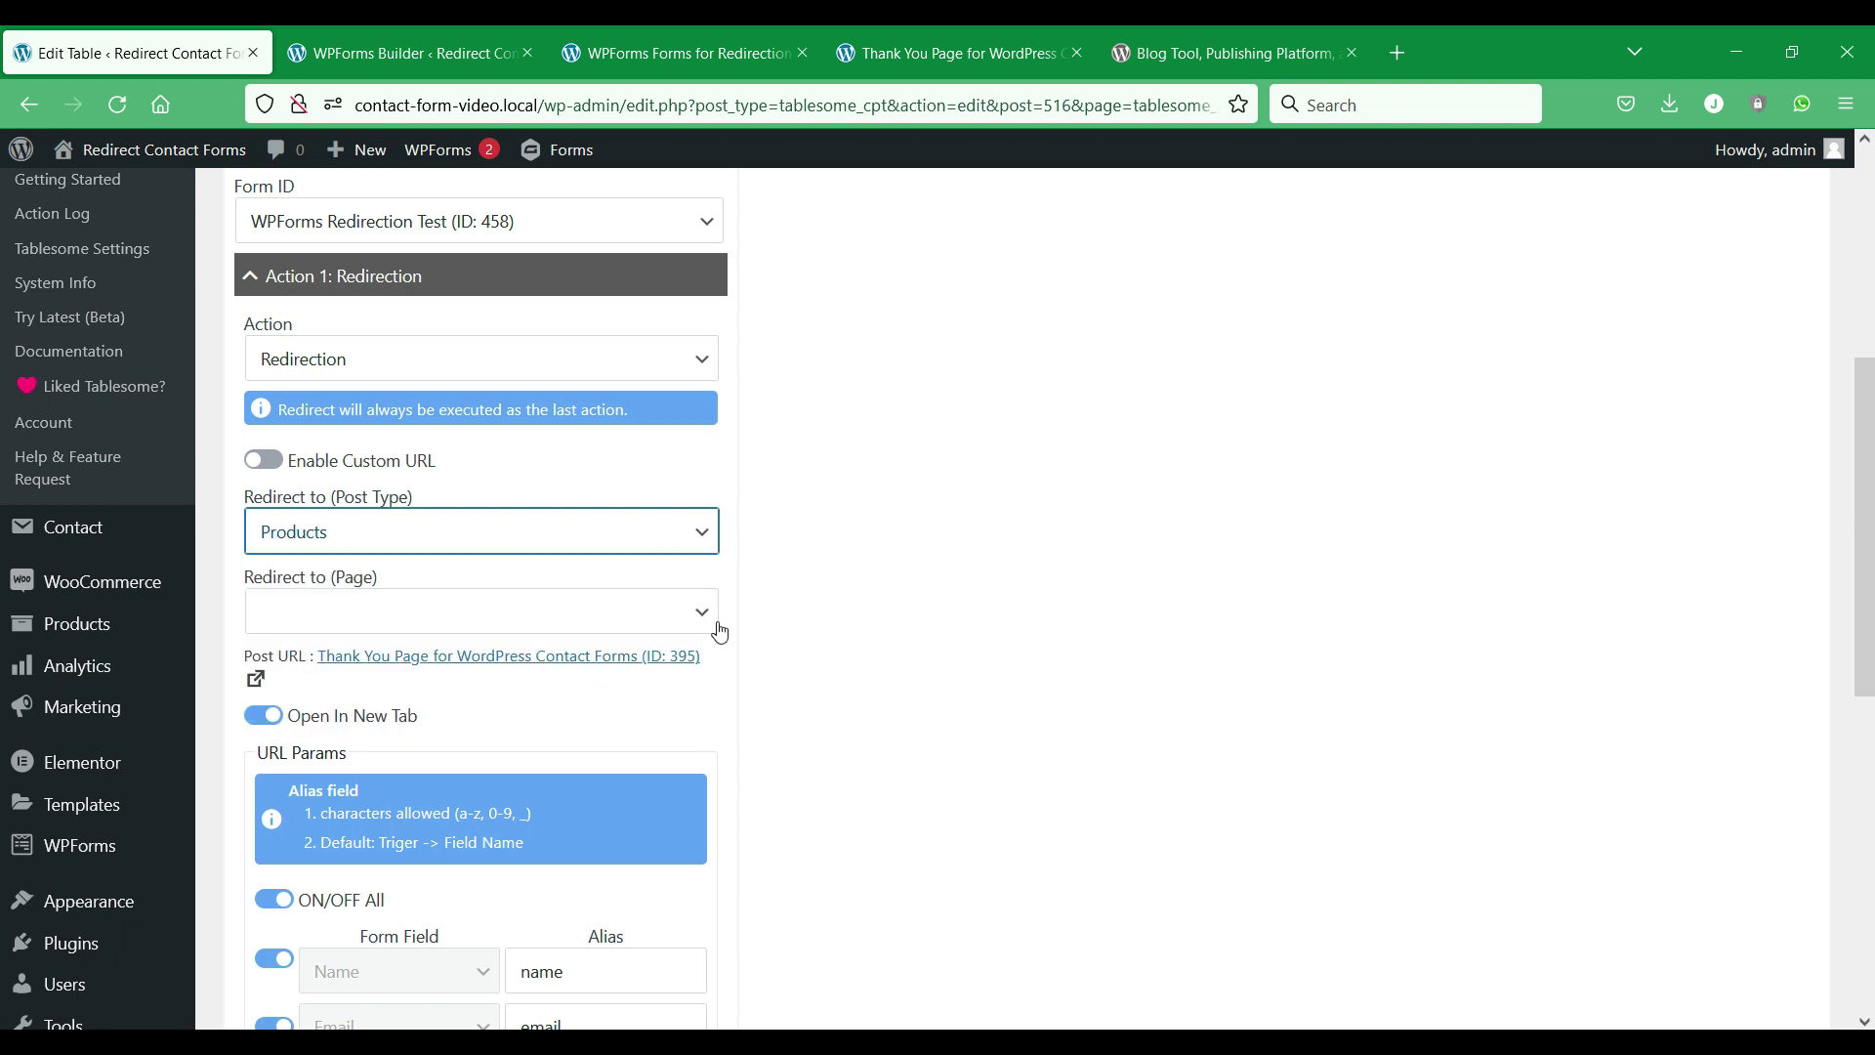
{"action": "left_click", "coordinate": [687, 534]}
{"action": "left_click", "coordinate": [687, 534]}
{"action": "left_click", "coordinate": [288, 466]}
{"action": "left_click", "coordinate": [1221, 53]}
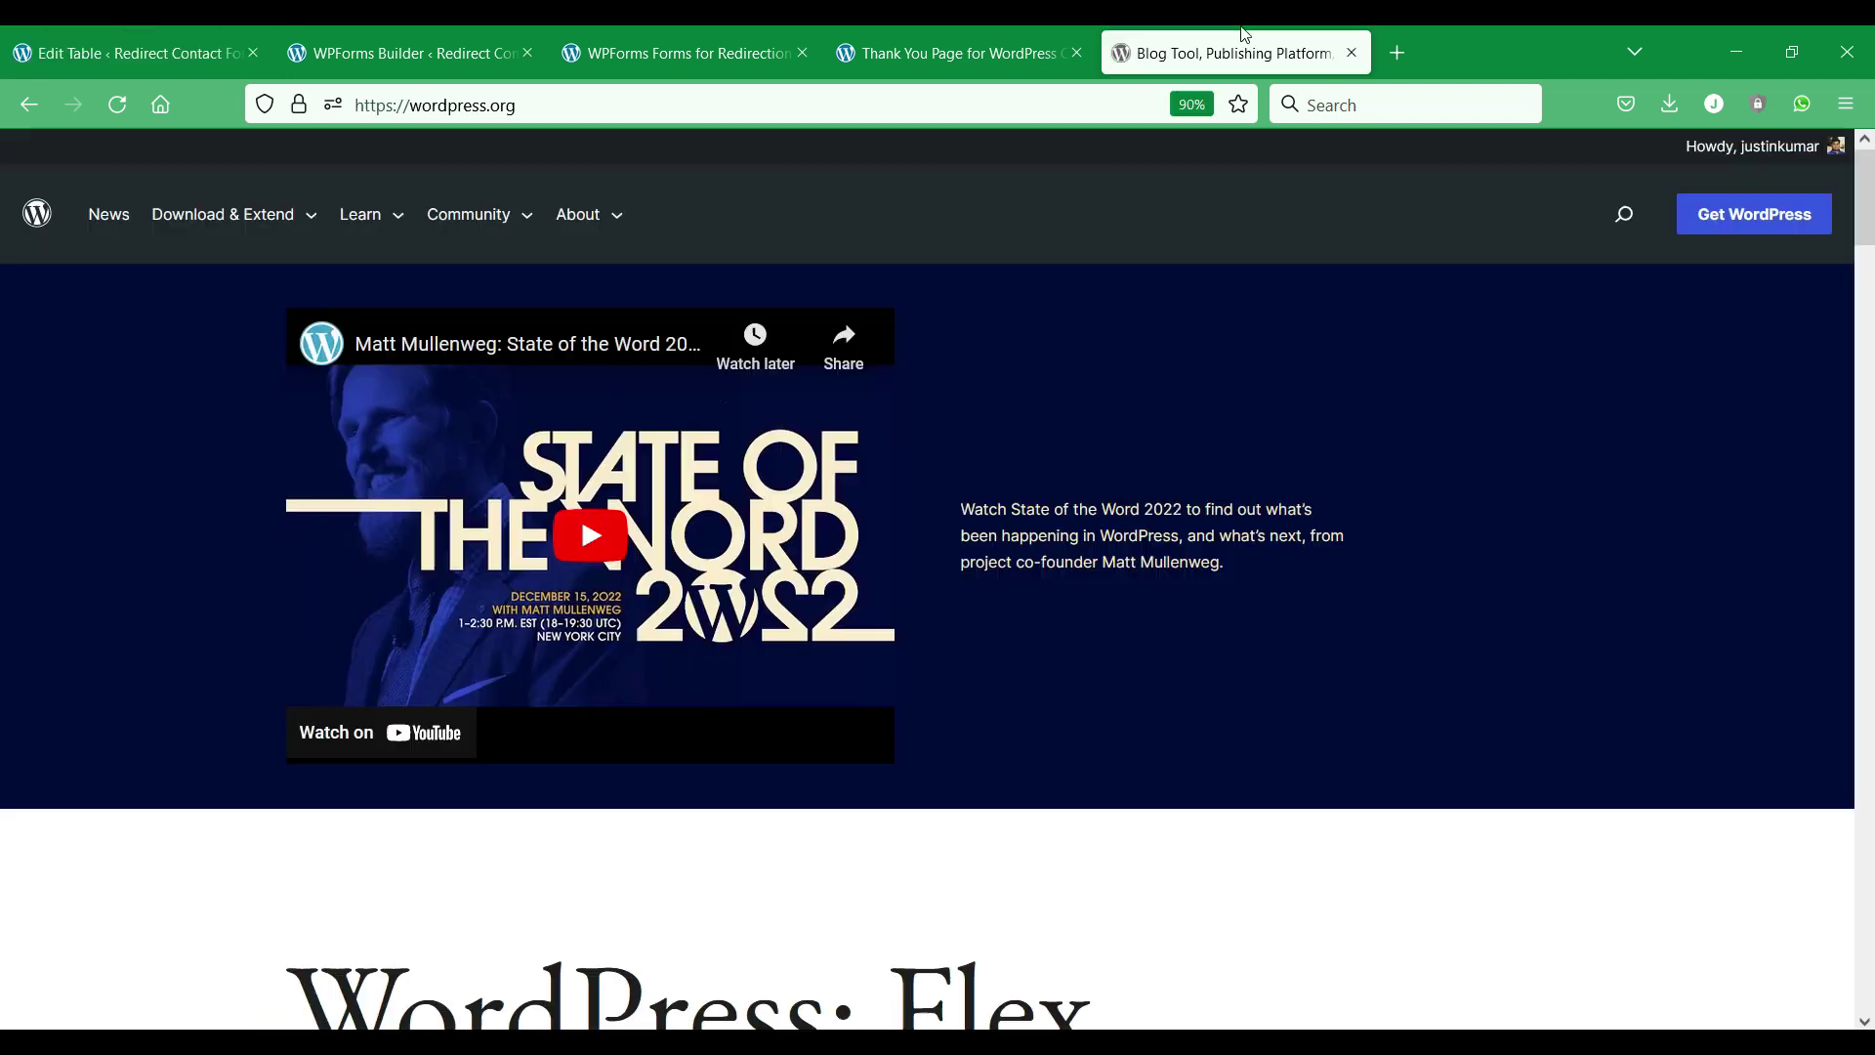
{"action": "left_click", "coordinate": [634, 101]}
{"action": "right_click", "coordinate": [634, 101]}
{"action": "key", "text": "ctrl+c"}
{"action": "left_click", "coordinate": [672, 245]}
{"action": "left_click", "coordinate": [127, 53]}
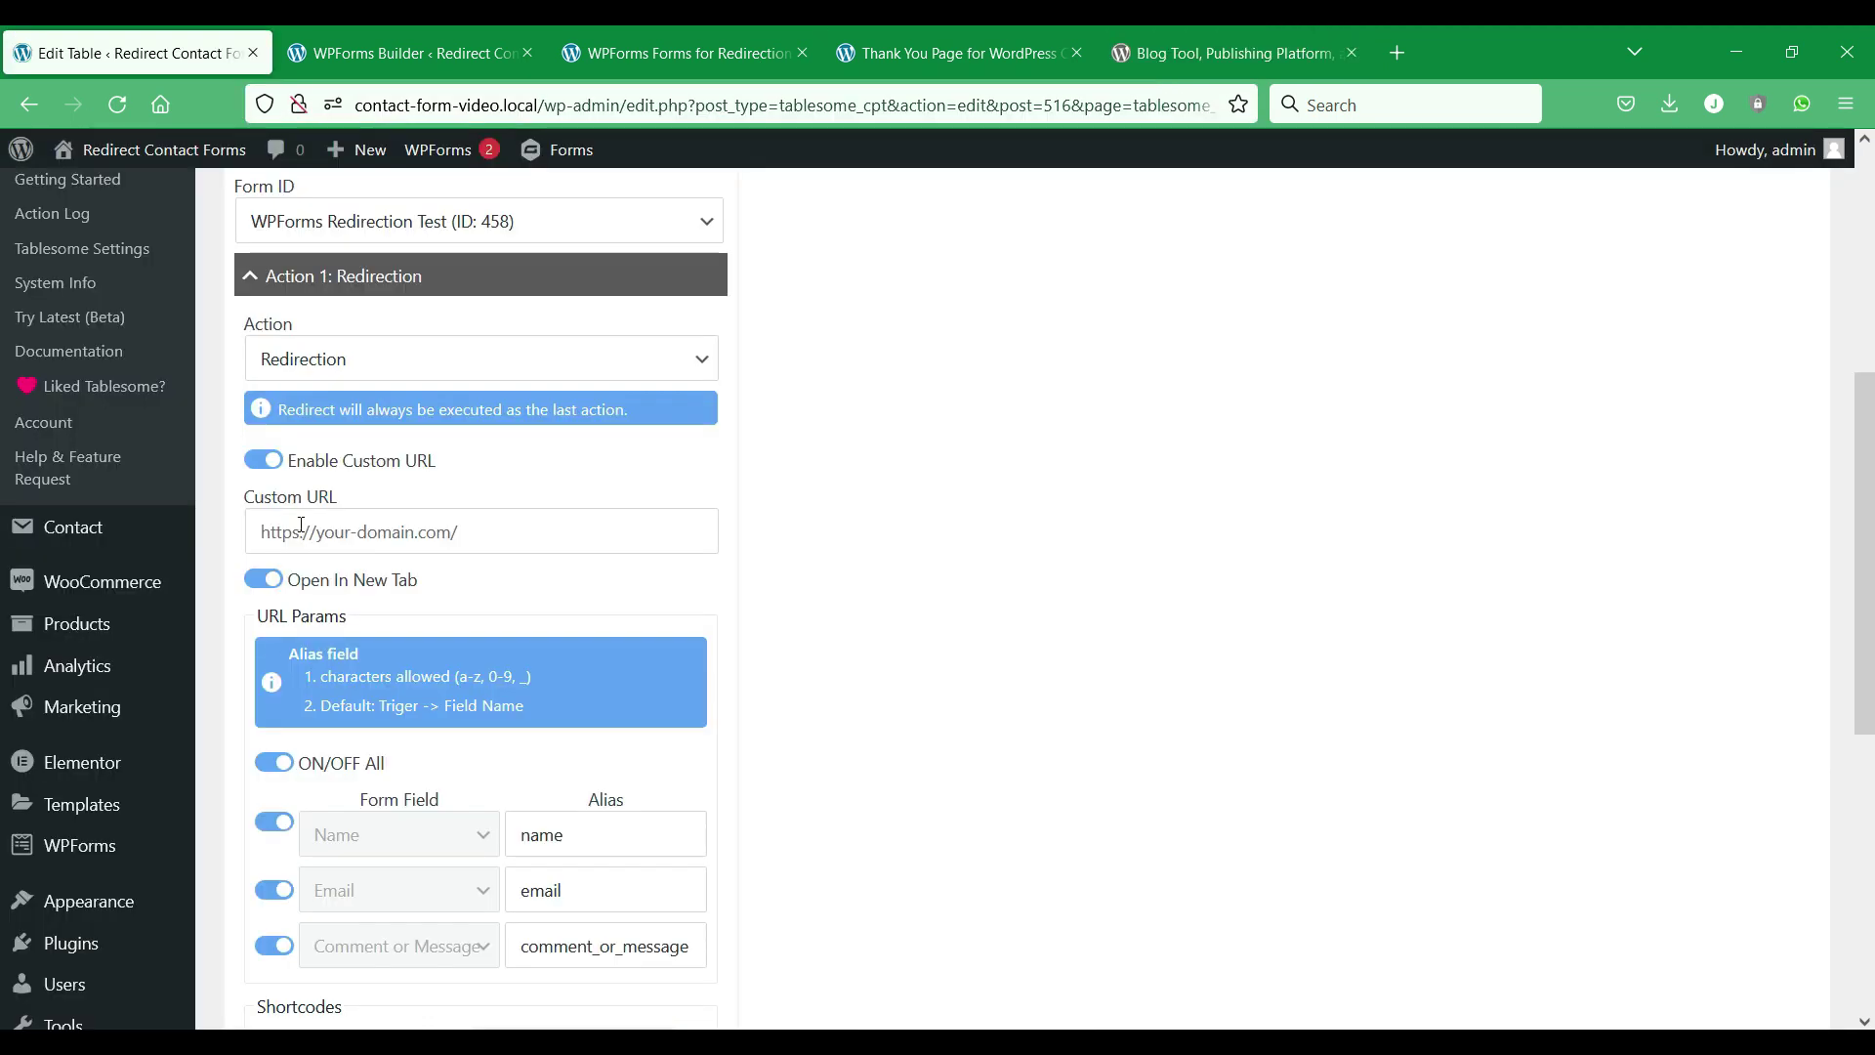
{"action": "left_click", "coordinate": [349, 543]}
{"action": "right_click", "coordinate": [349, 543]}
{"action": "left_click", "coordinate": [408, 715]}
Update the table to save the custom URL redirect.
{"action": "scroll", "coordinate": [857, 440], "scroll_direction": "down", "scroll_amount": 6}
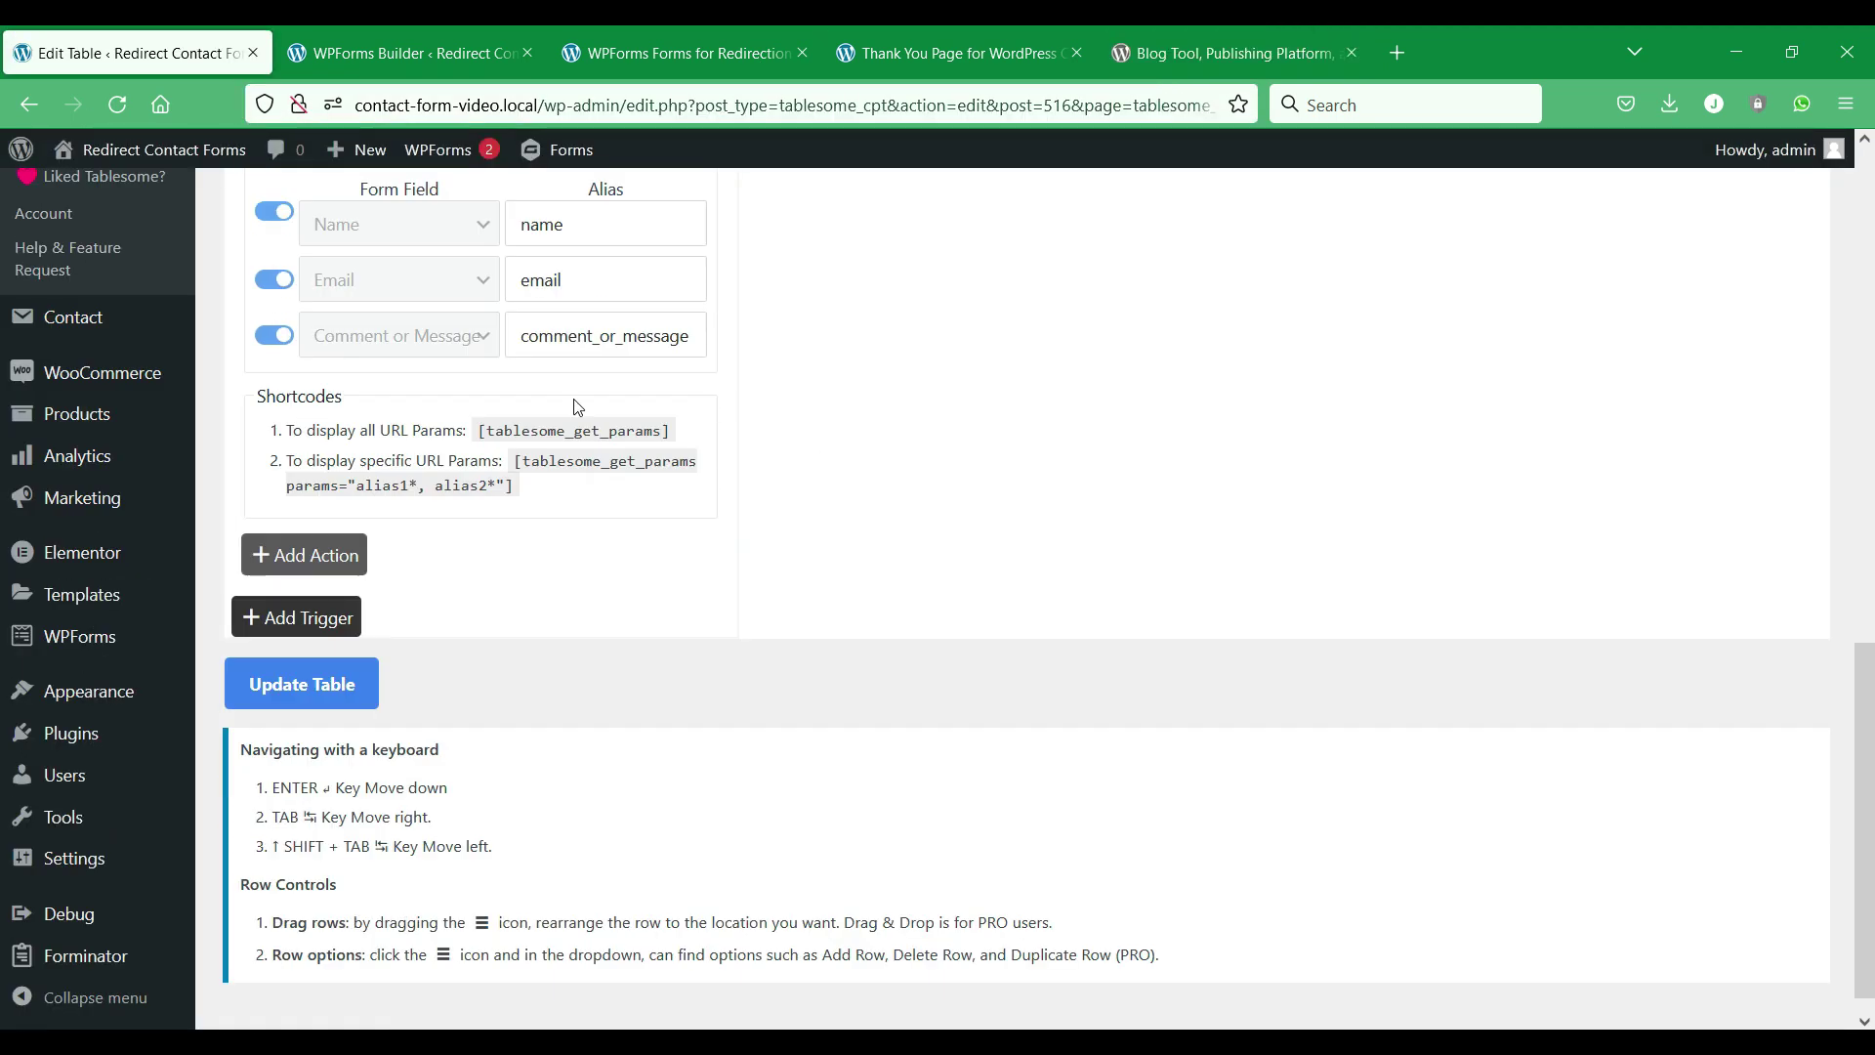
{"action": "left_click", "coordinate": [346, 683]}
{"action": "scroll", "coordinate": [579, 645], "scroll_direction": "up", "scroll_amount": 5}
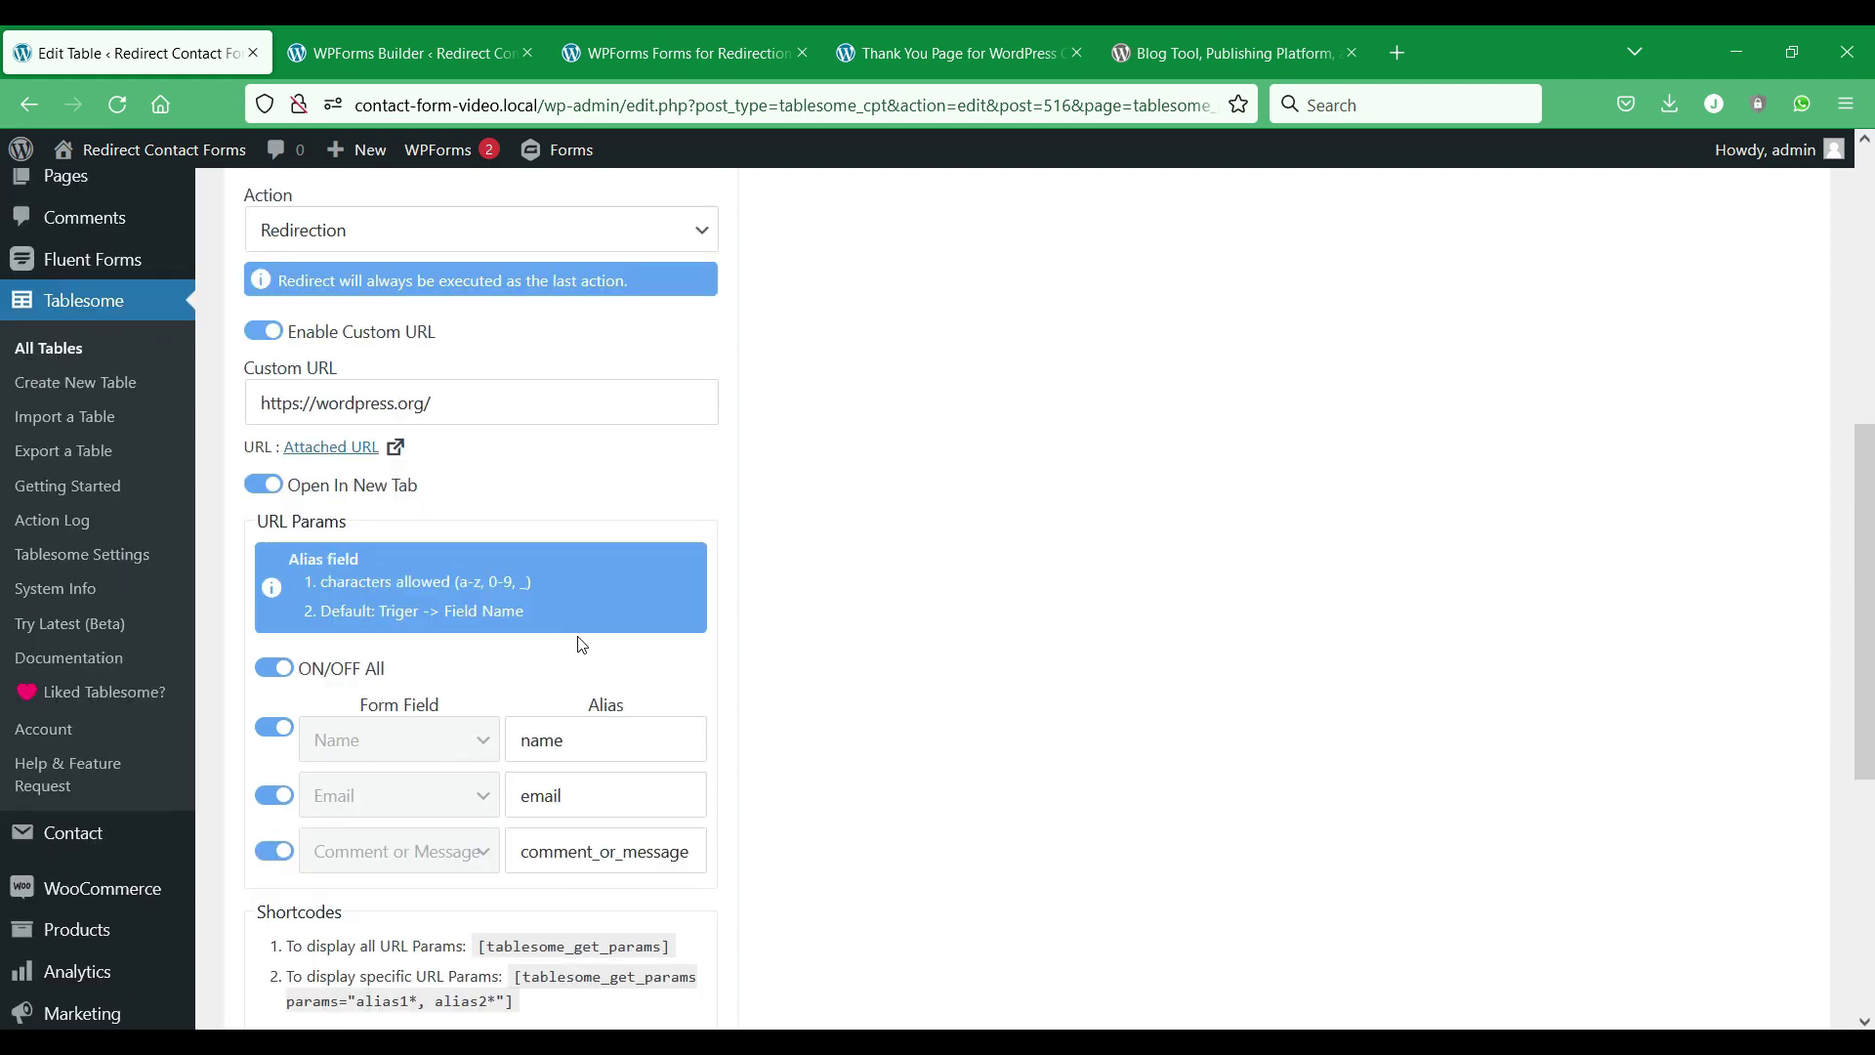
{"action": "scroll", "coordinate": [584, 645], "scroll_direction": "down", "scroll_amount": 5}
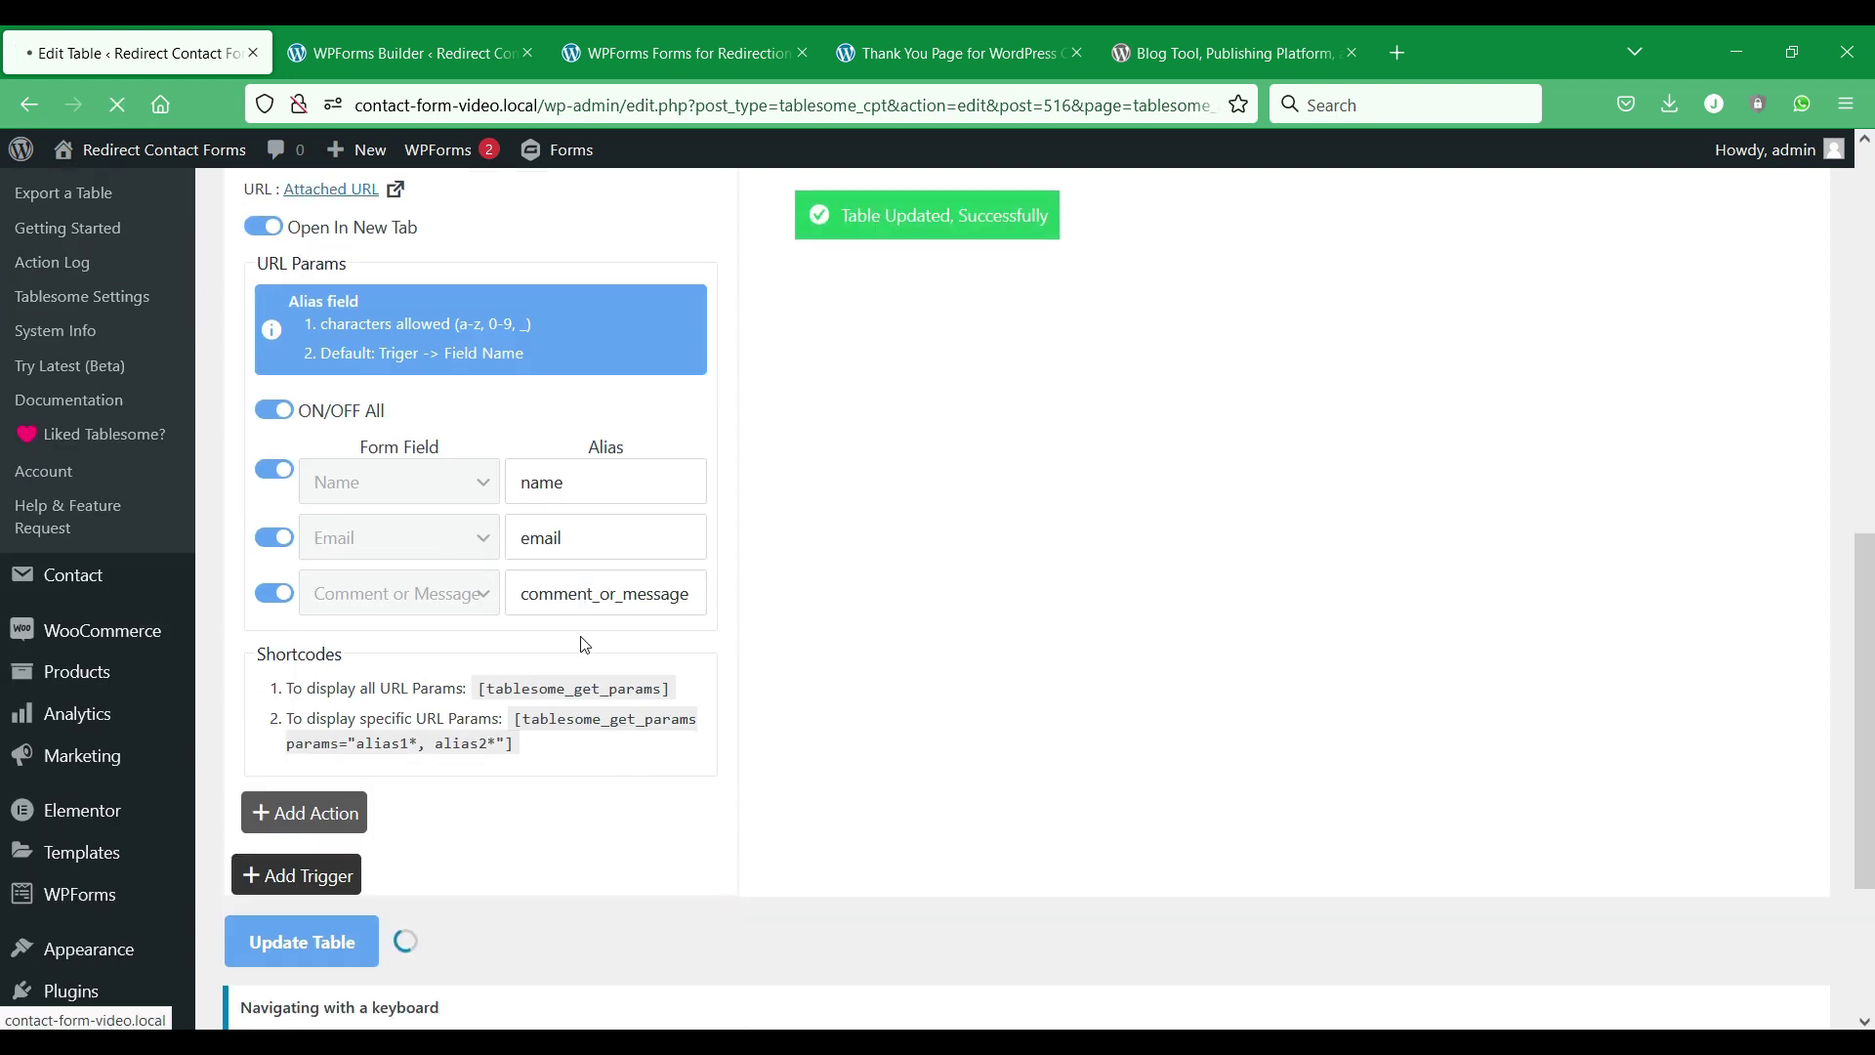
{"action": "scroll", "coordinate": [584, 645], "scroll_direction": "up", "scroll_amount": 5}
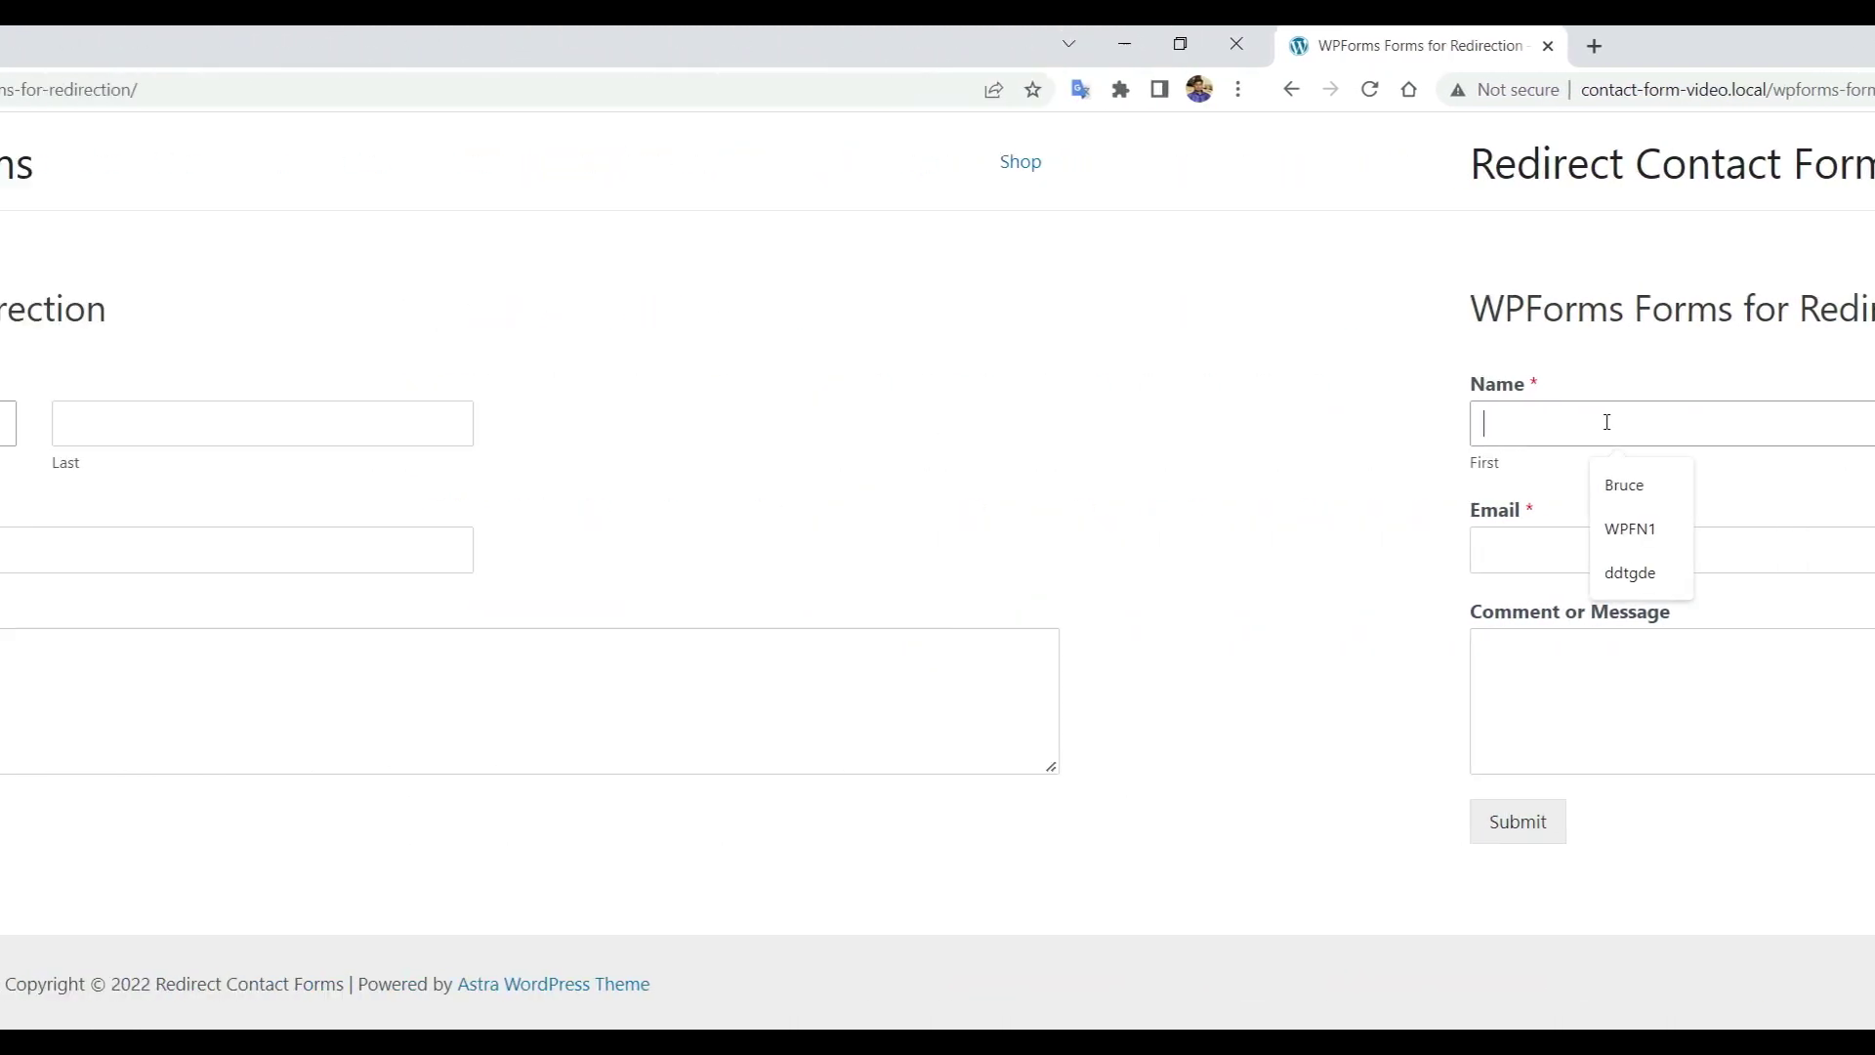
Fill the first name, last name and e-mail from autofill suggestions, then submit the WPForms form.
{"action": "left_click", "coordinate": [344, 481]}
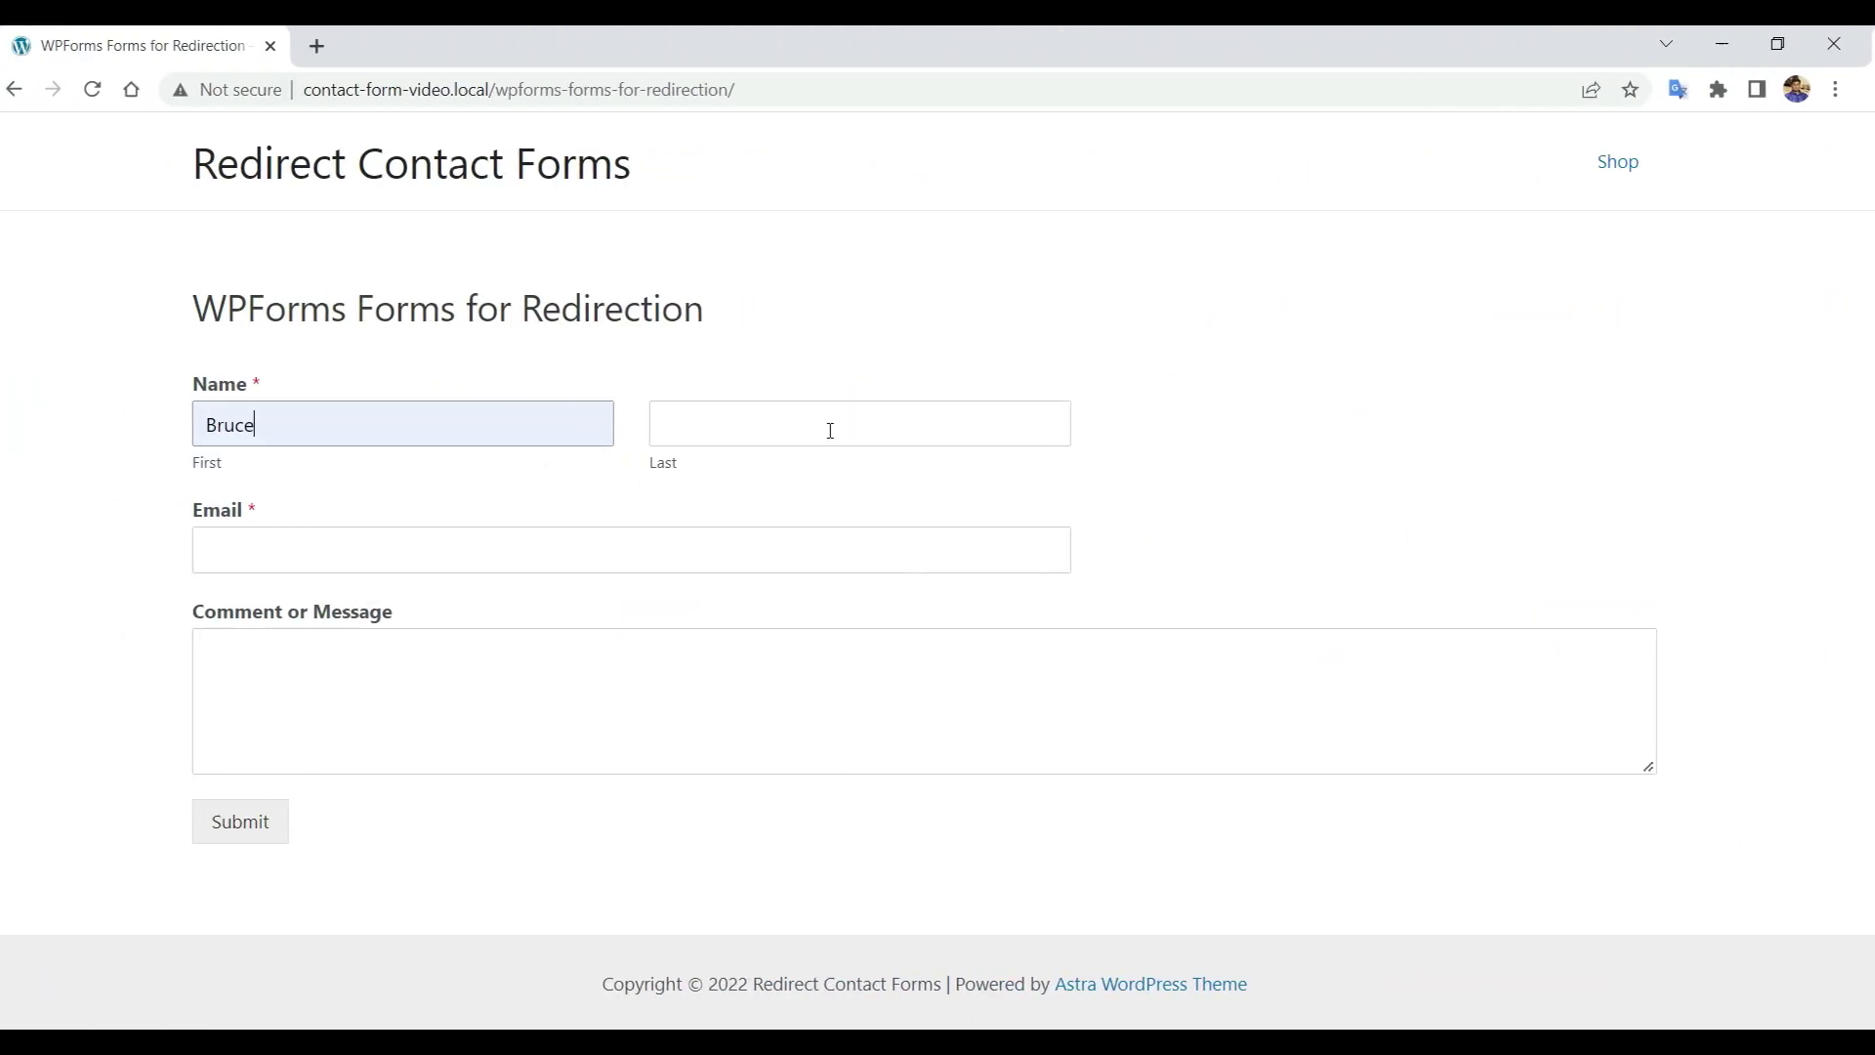
{"action": "left_click", "coordinate": [830, 431]}
{"action": "left_click", "coordinate": [830, 477]}
{"action": "left_click", "coordinate": [723, 540]}
{"action": "left_click", "coordinate": [419, 615]}
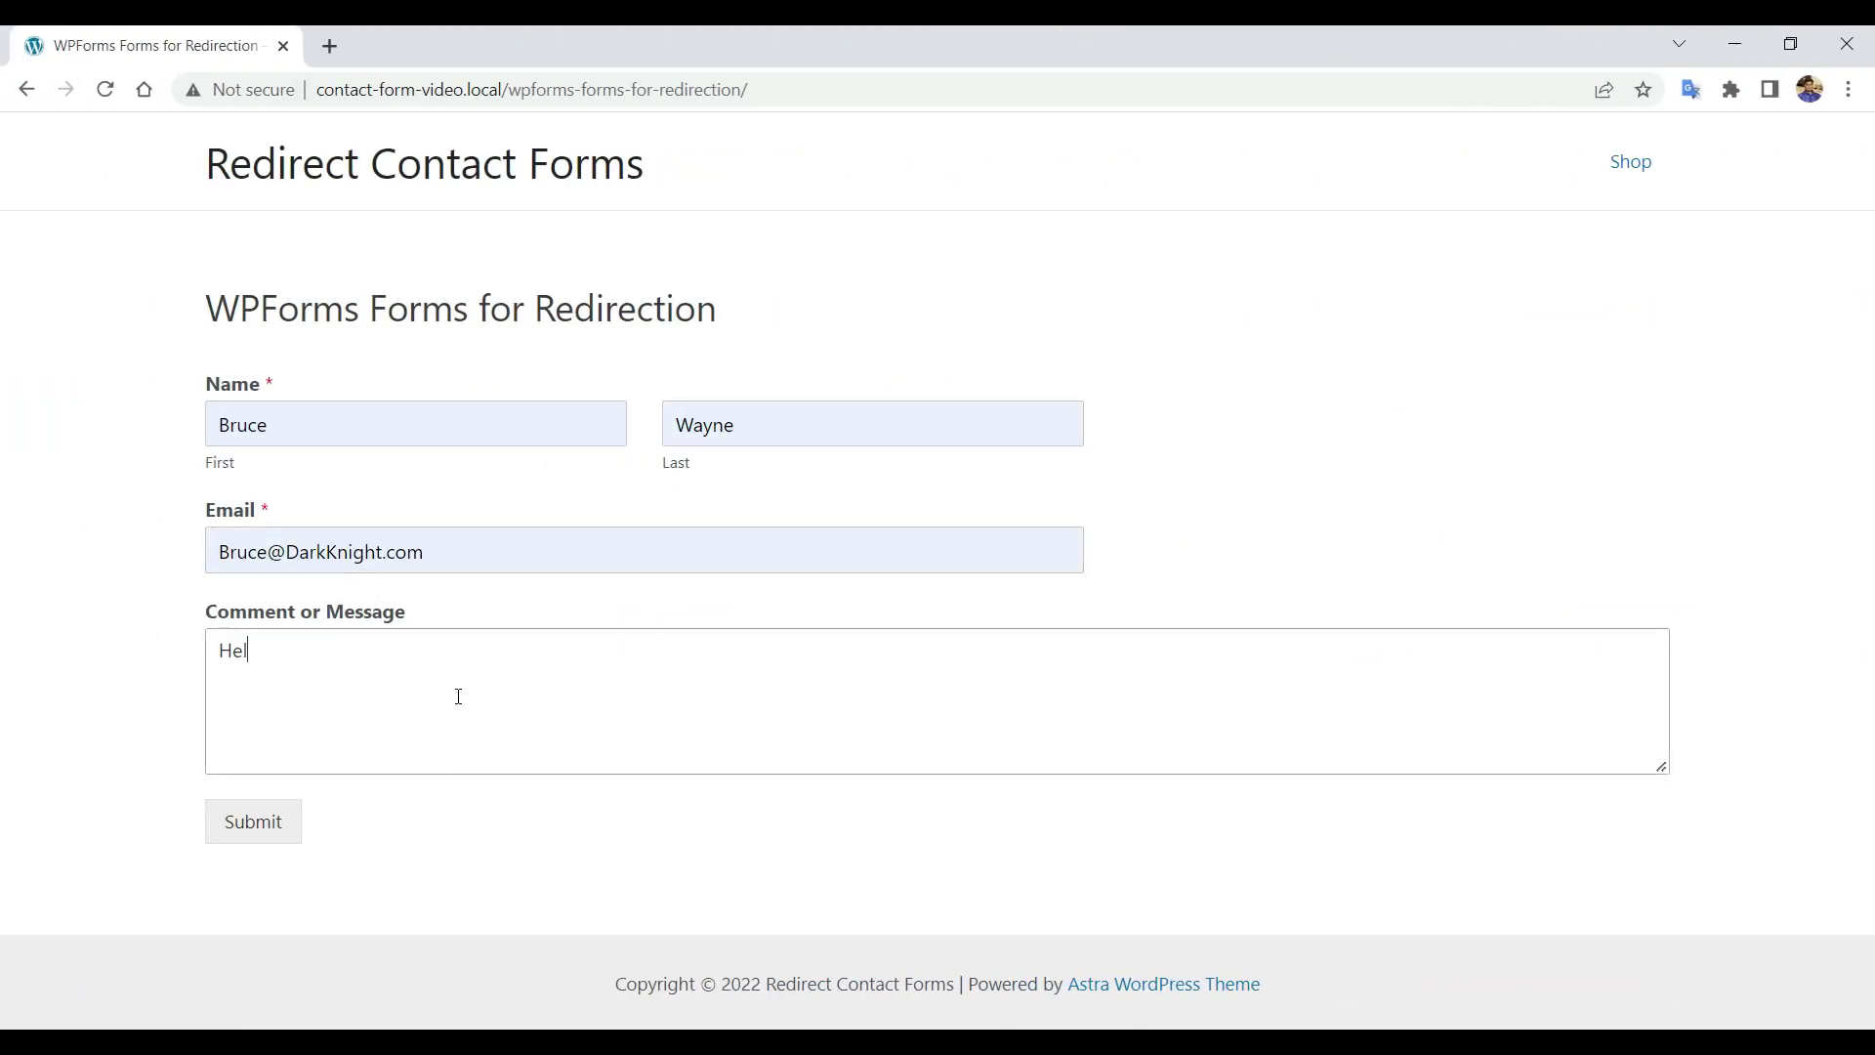
{"action": "left_click", "coordinate": [261, 828]}
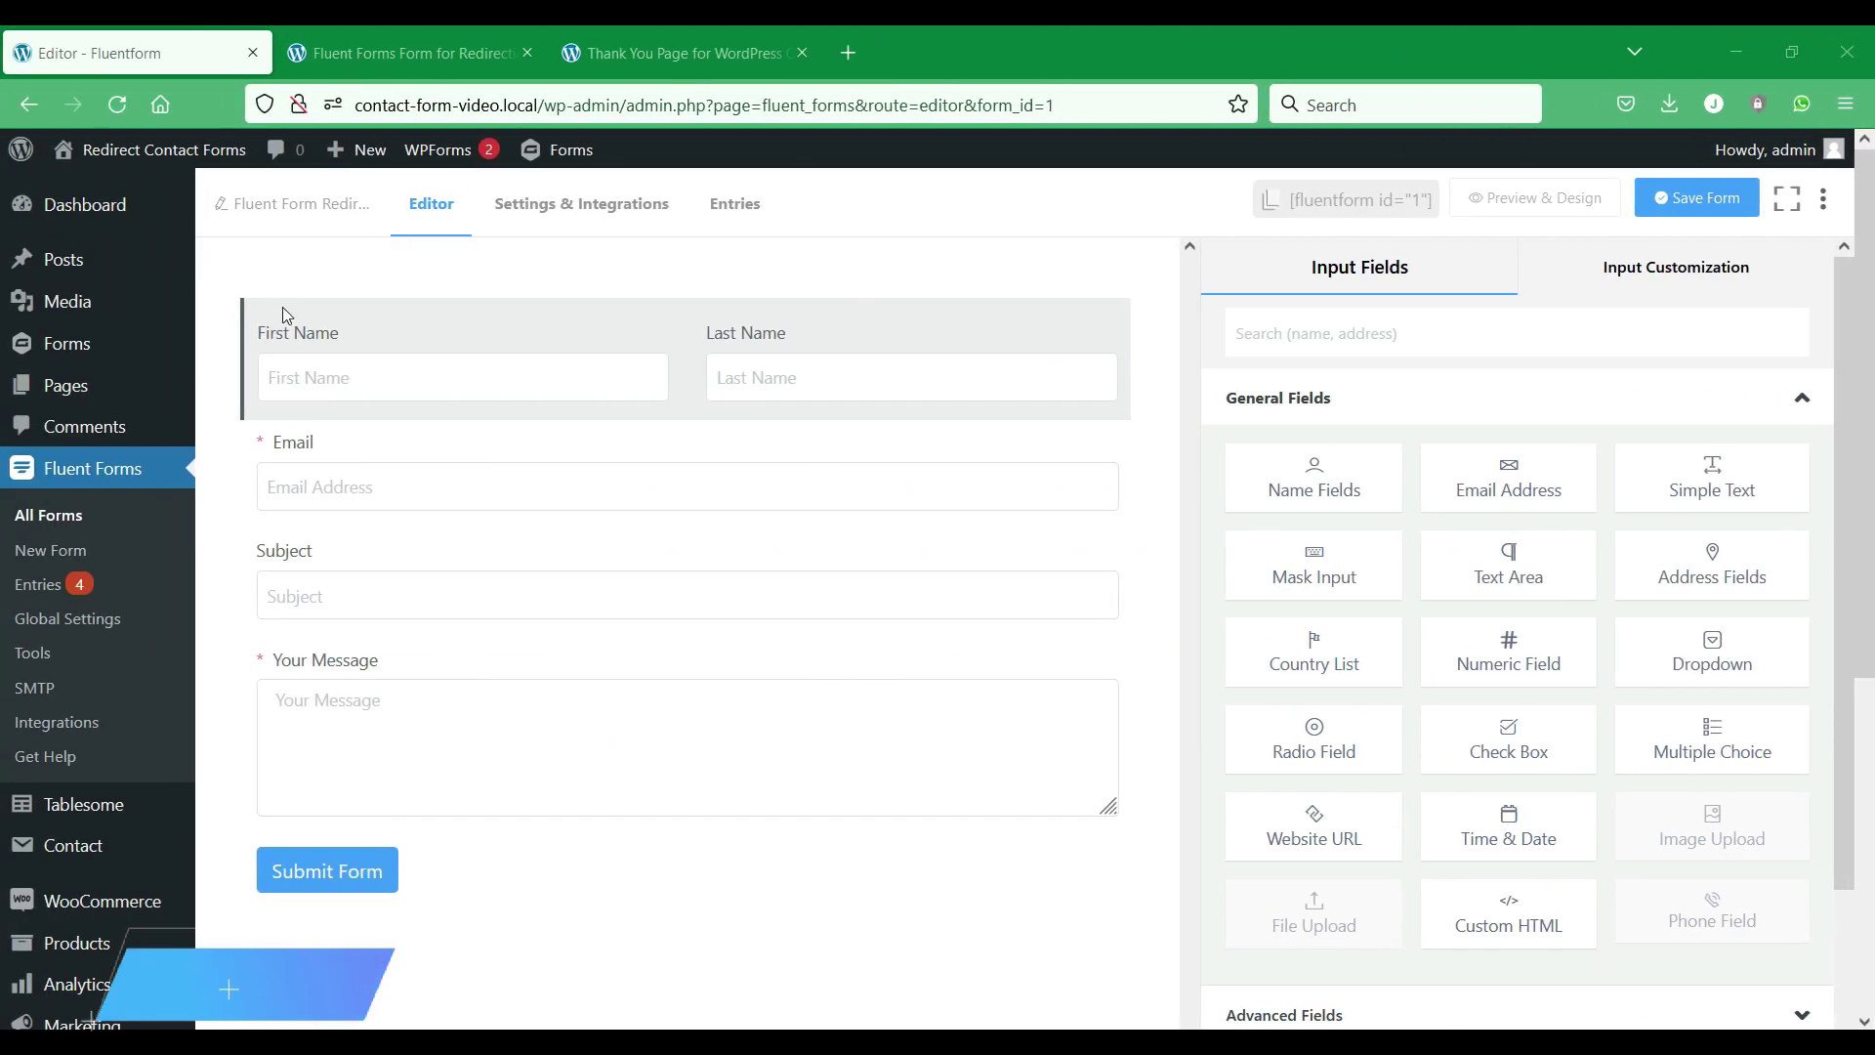
{"action": "left_click", "coordinate": [351, 500]}
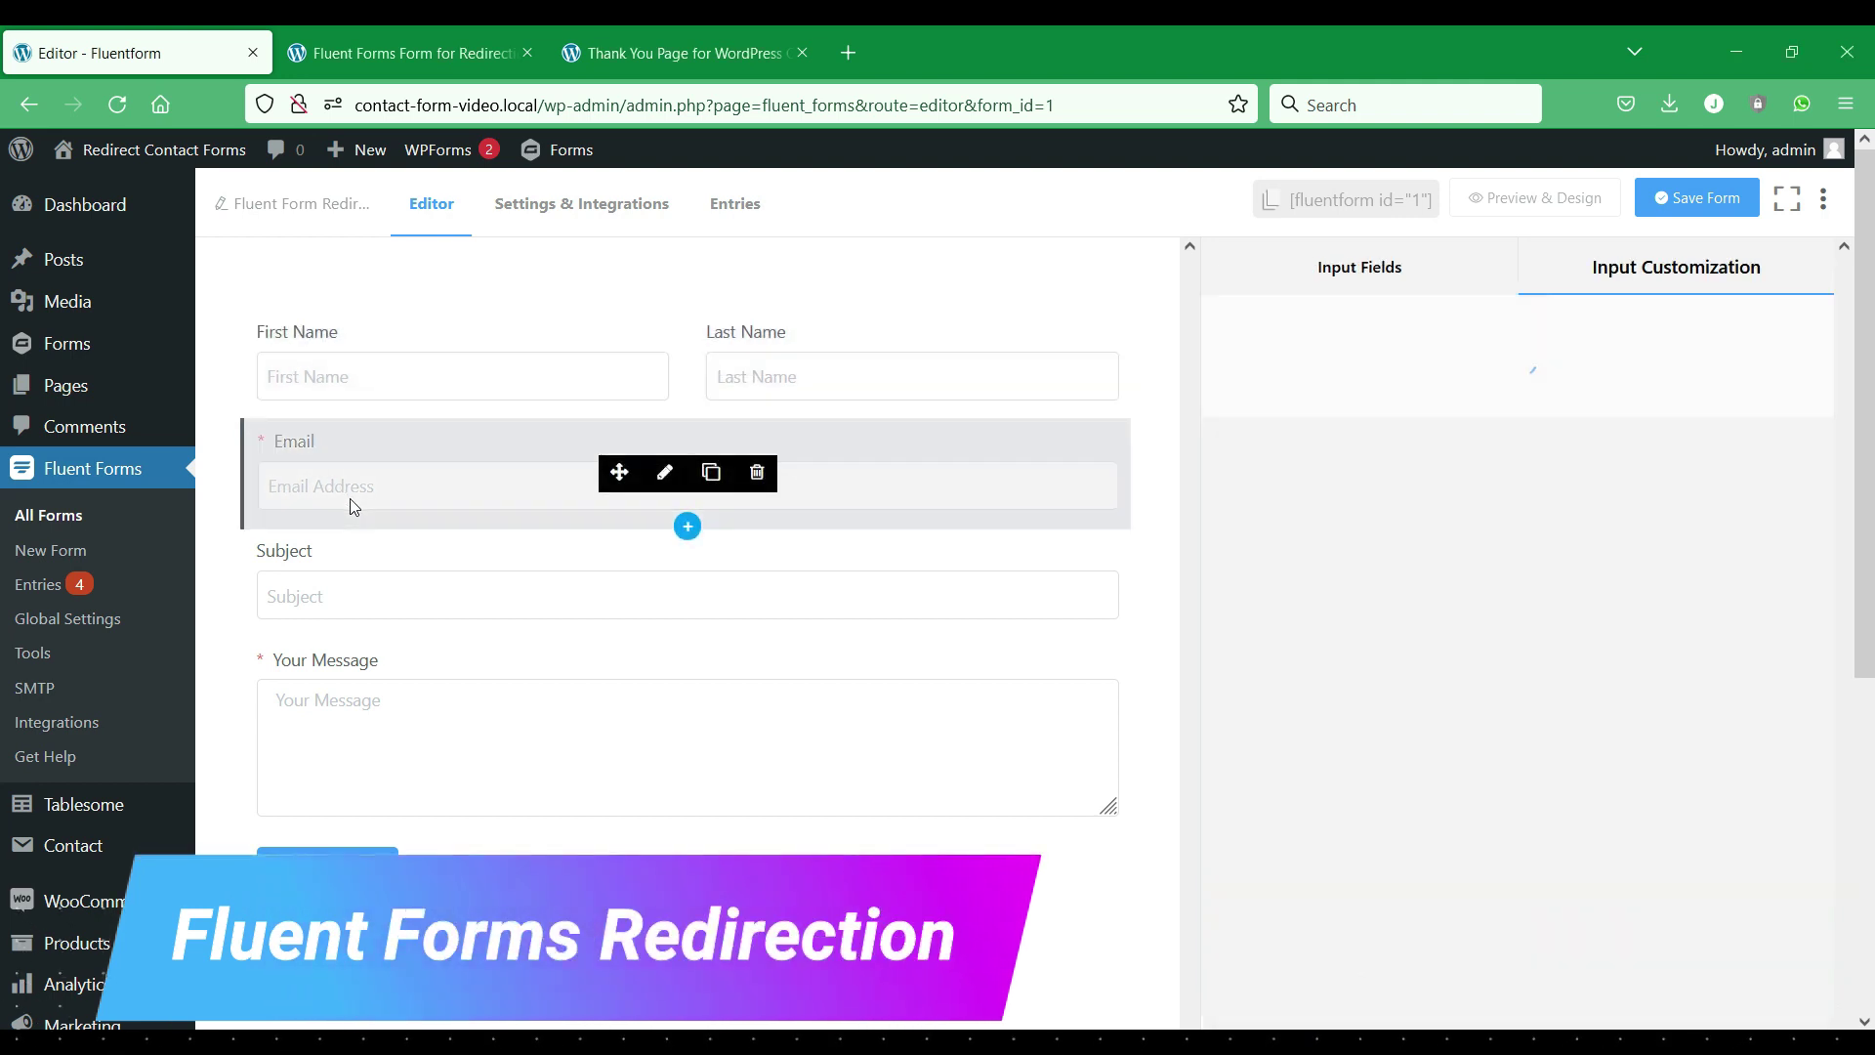
{"action": "left_click", "coordinate": [364, 590]}
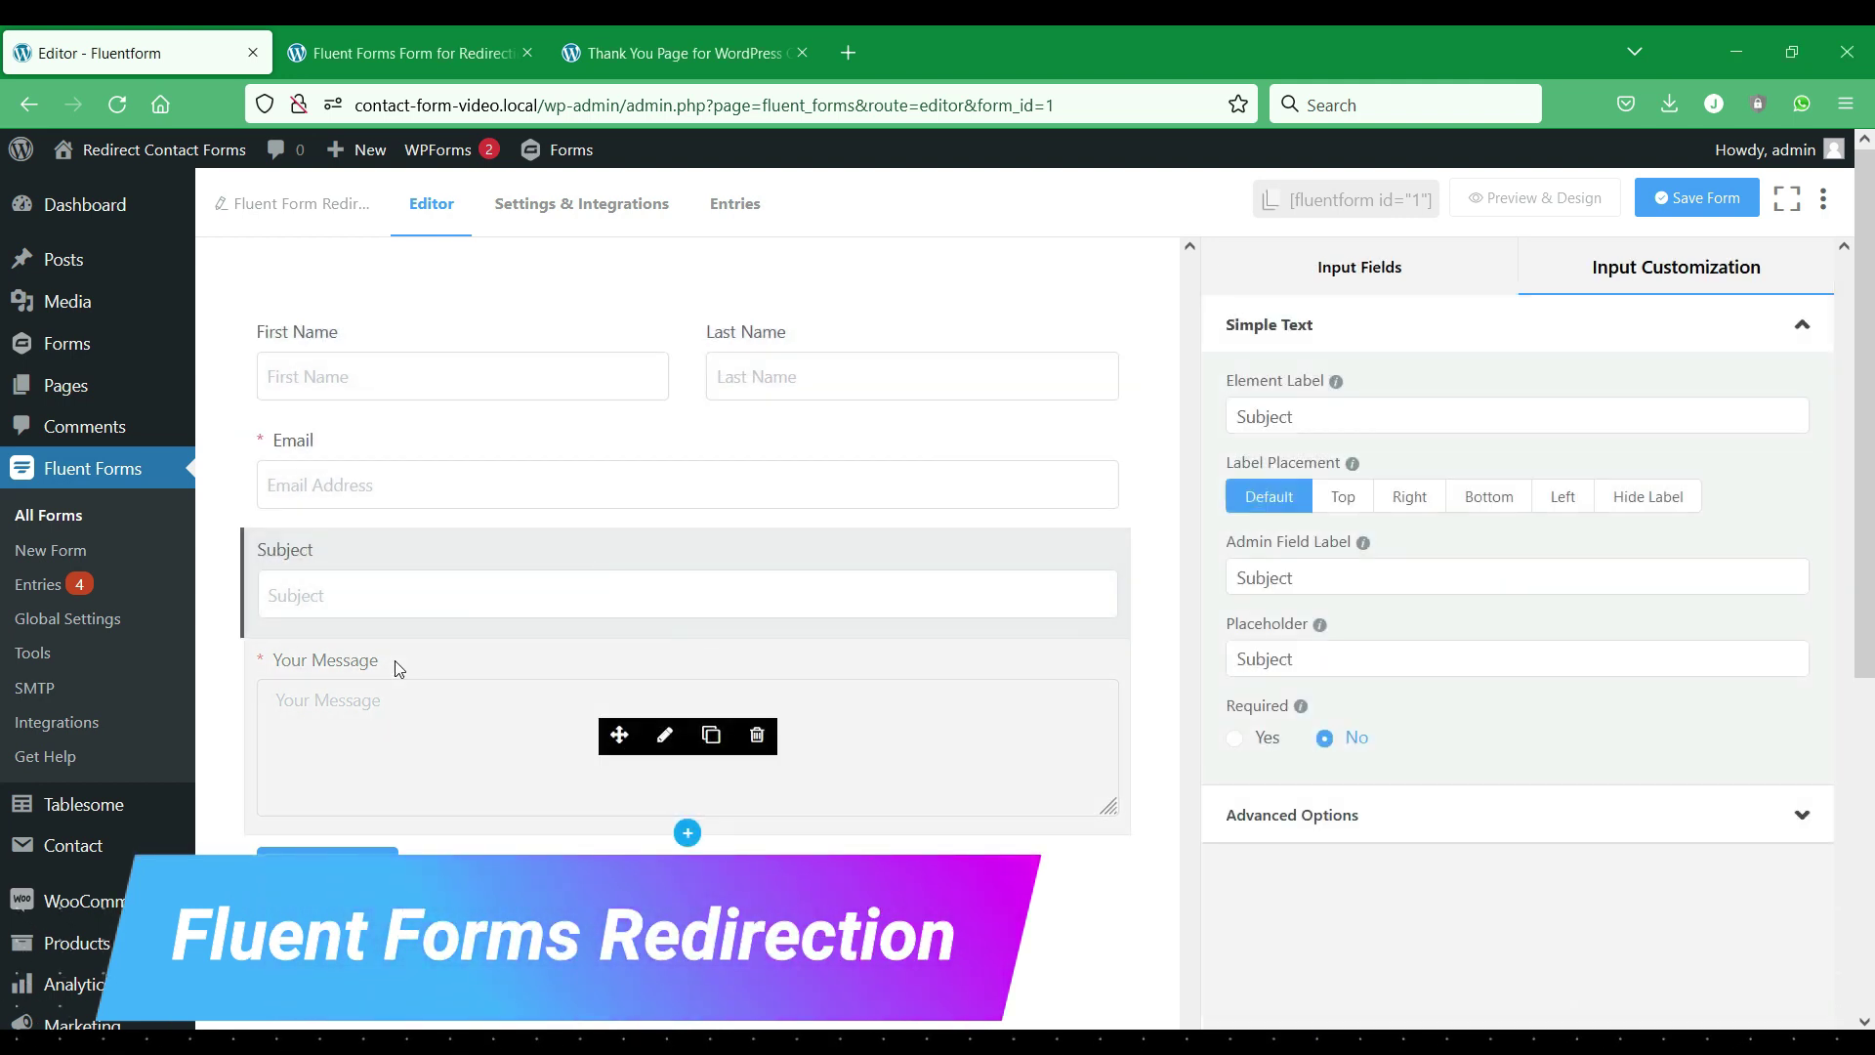
{"action": "left_click", "coordinate": [396, 664]}
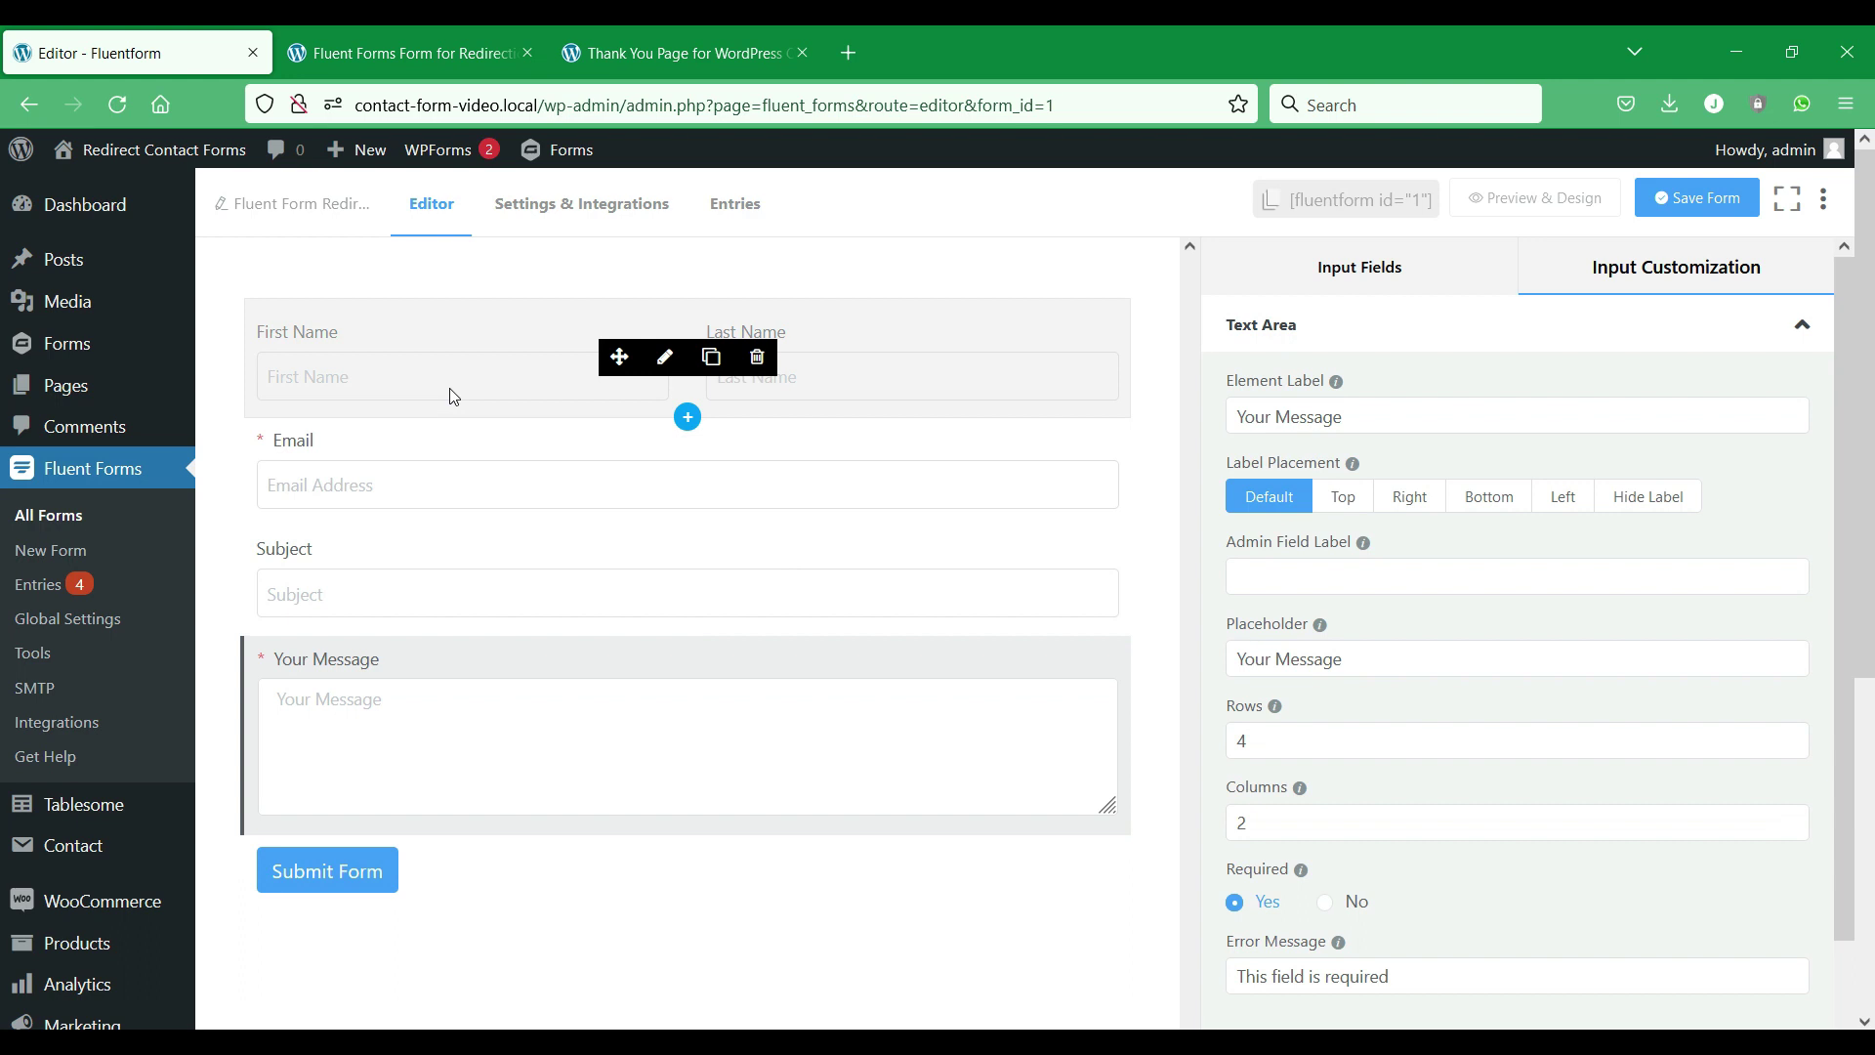
{"action": "left_click", "coordinate": [444, 32]}
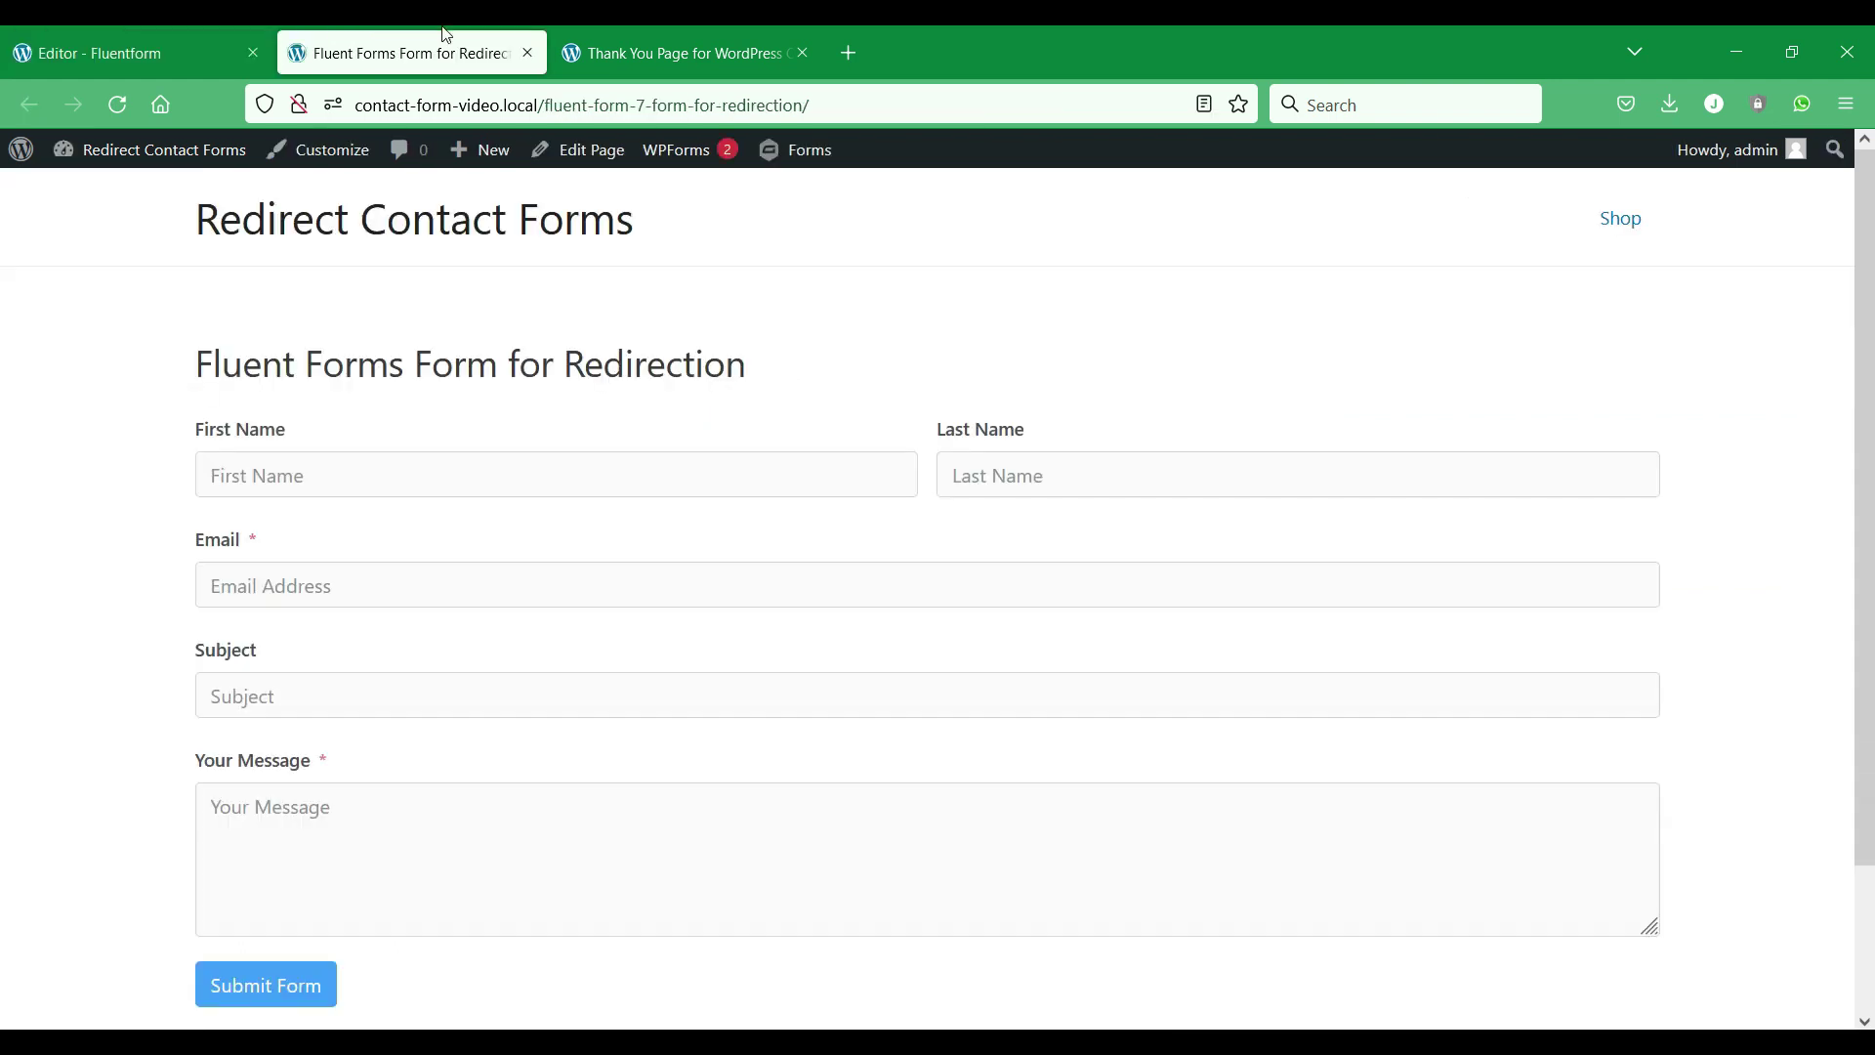
{"action": "scroll", "coordinate": [228, 475], "scroll_direction": "down", "scroll_amount": 2}
{"action": "scroll", "coordinate": [230, 473], "scroll_direction": "up", "scroll_amount": 2}
{"action": "left_click", "coordinate": [747, 29]}
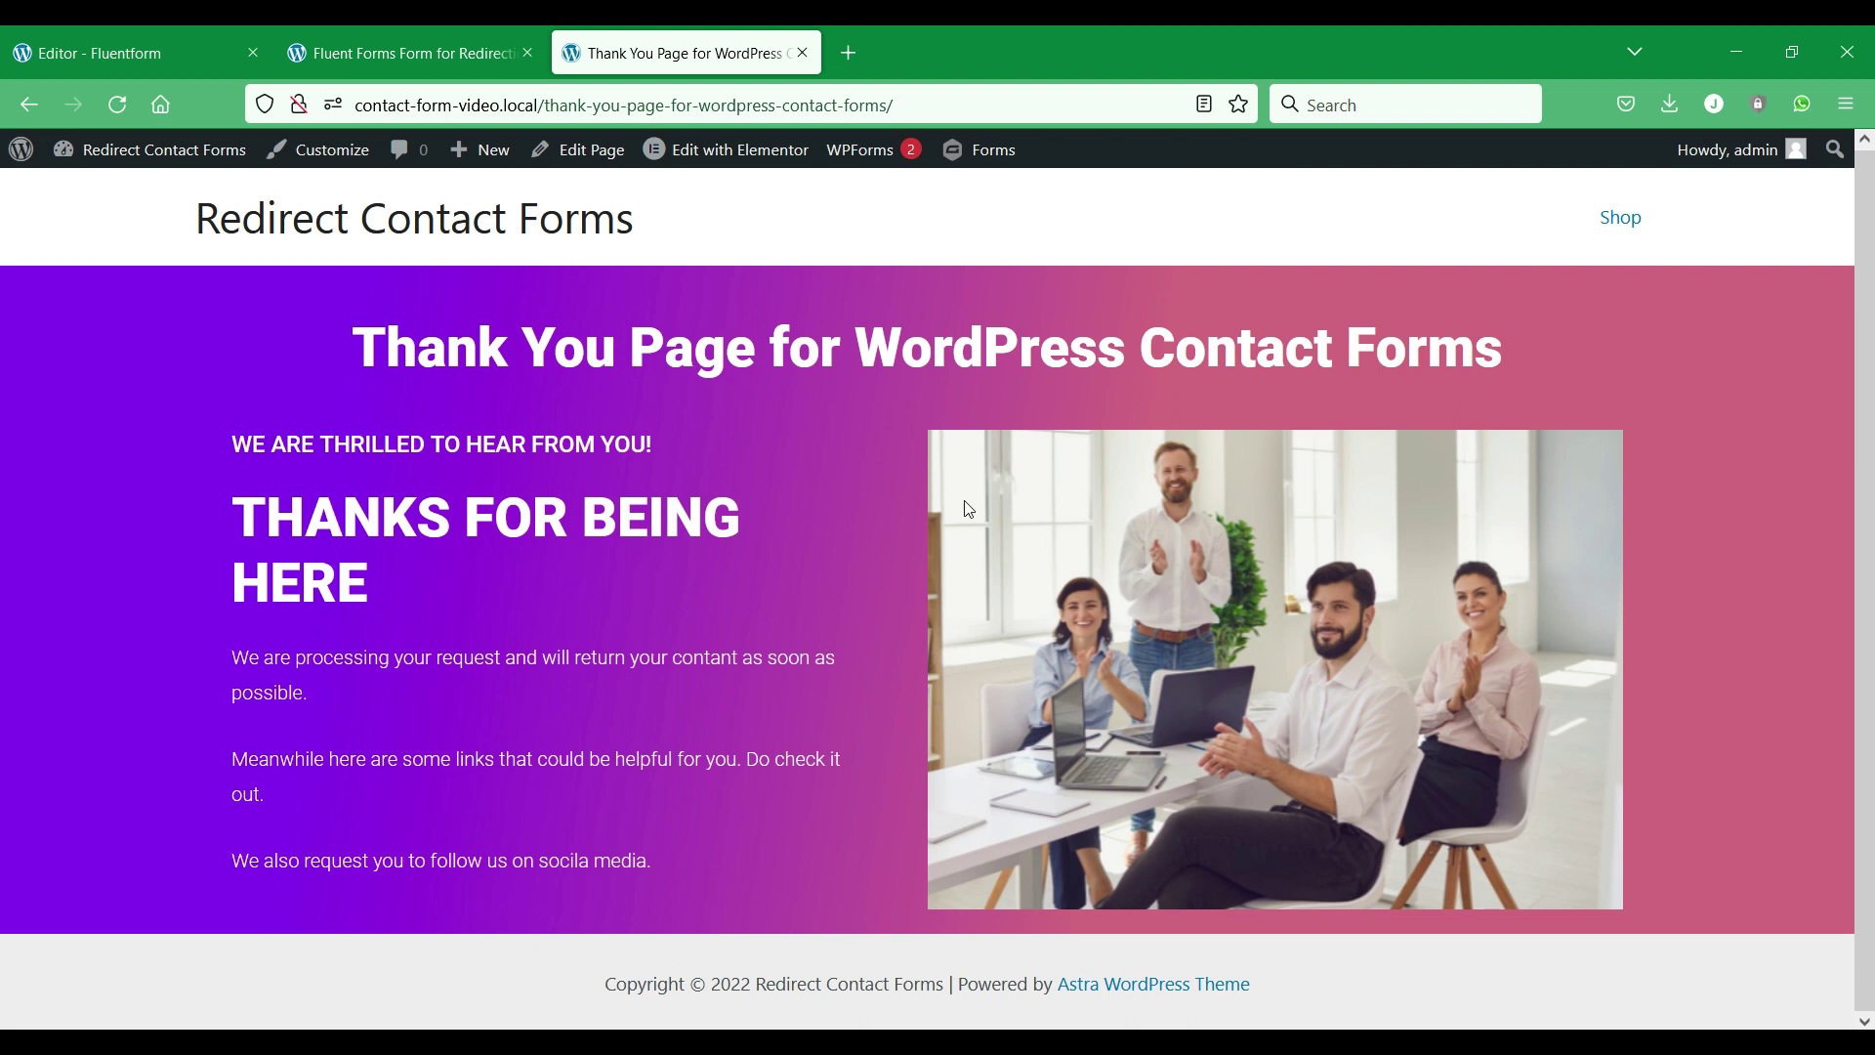
{"action": "left_click", "coordinate": [130, 38]}
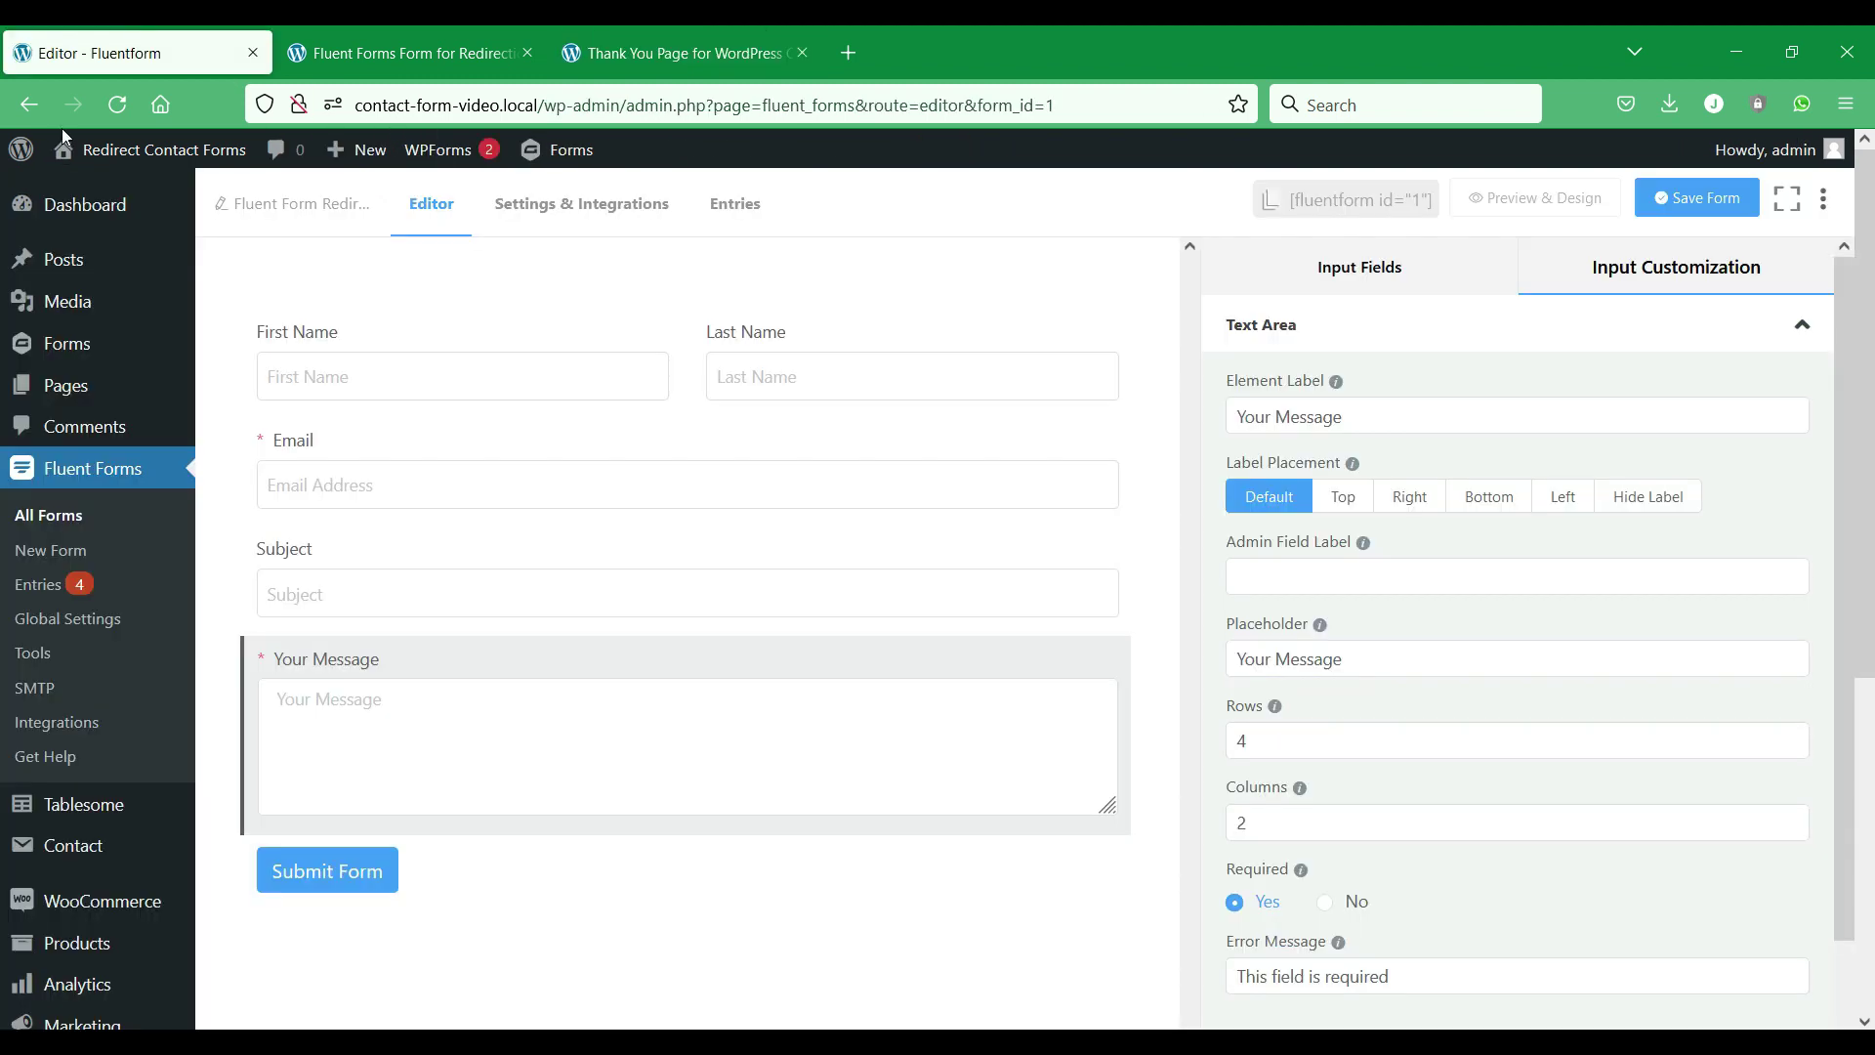
{"action": "mouse_move", "coordinate": [39, 341]}
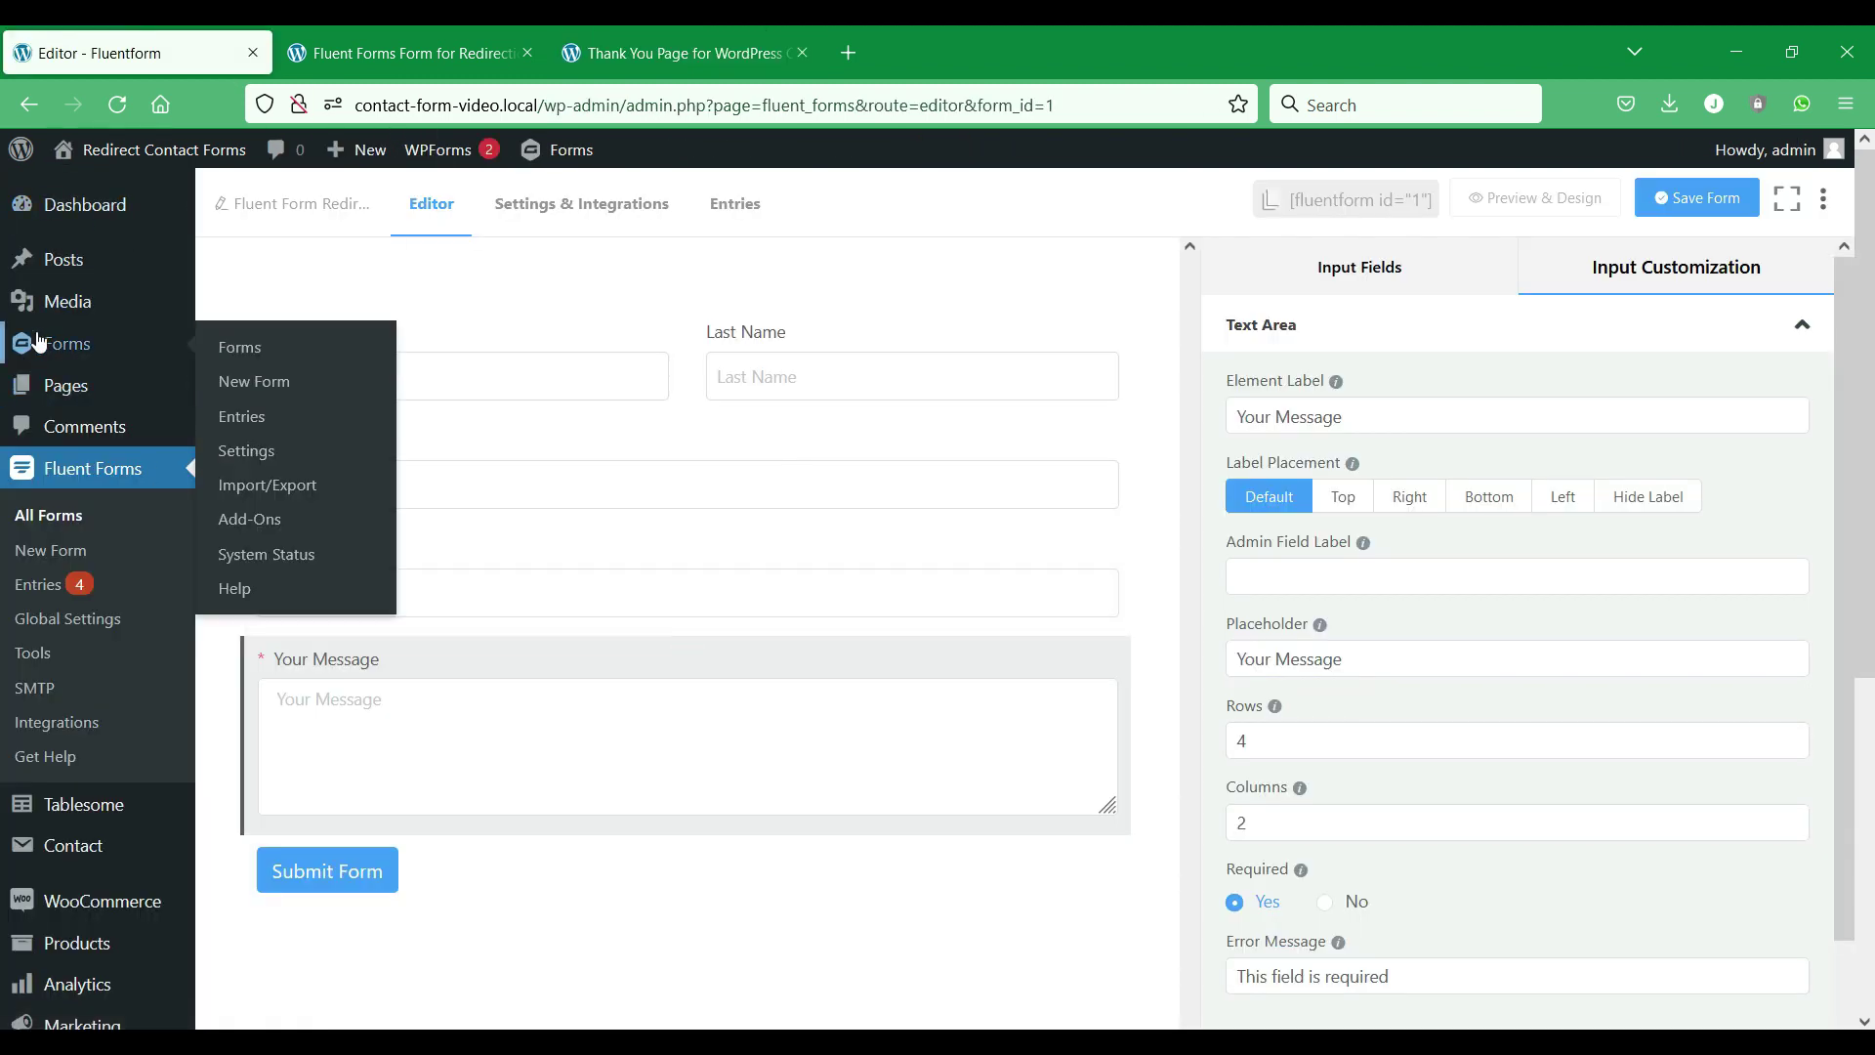
{"action": "scroll", "coordinate": [93, 459], "scroll_direction": "down", "scroll_amount": 3}
Create a new 'Fluent Forms Redirect' table triggered on submission of Fluent Form Redirect Test.
{"action": "mouse_move", "coordinate": [107, 544]}
{"action": "left_click", "coordinate": [278, 567]}
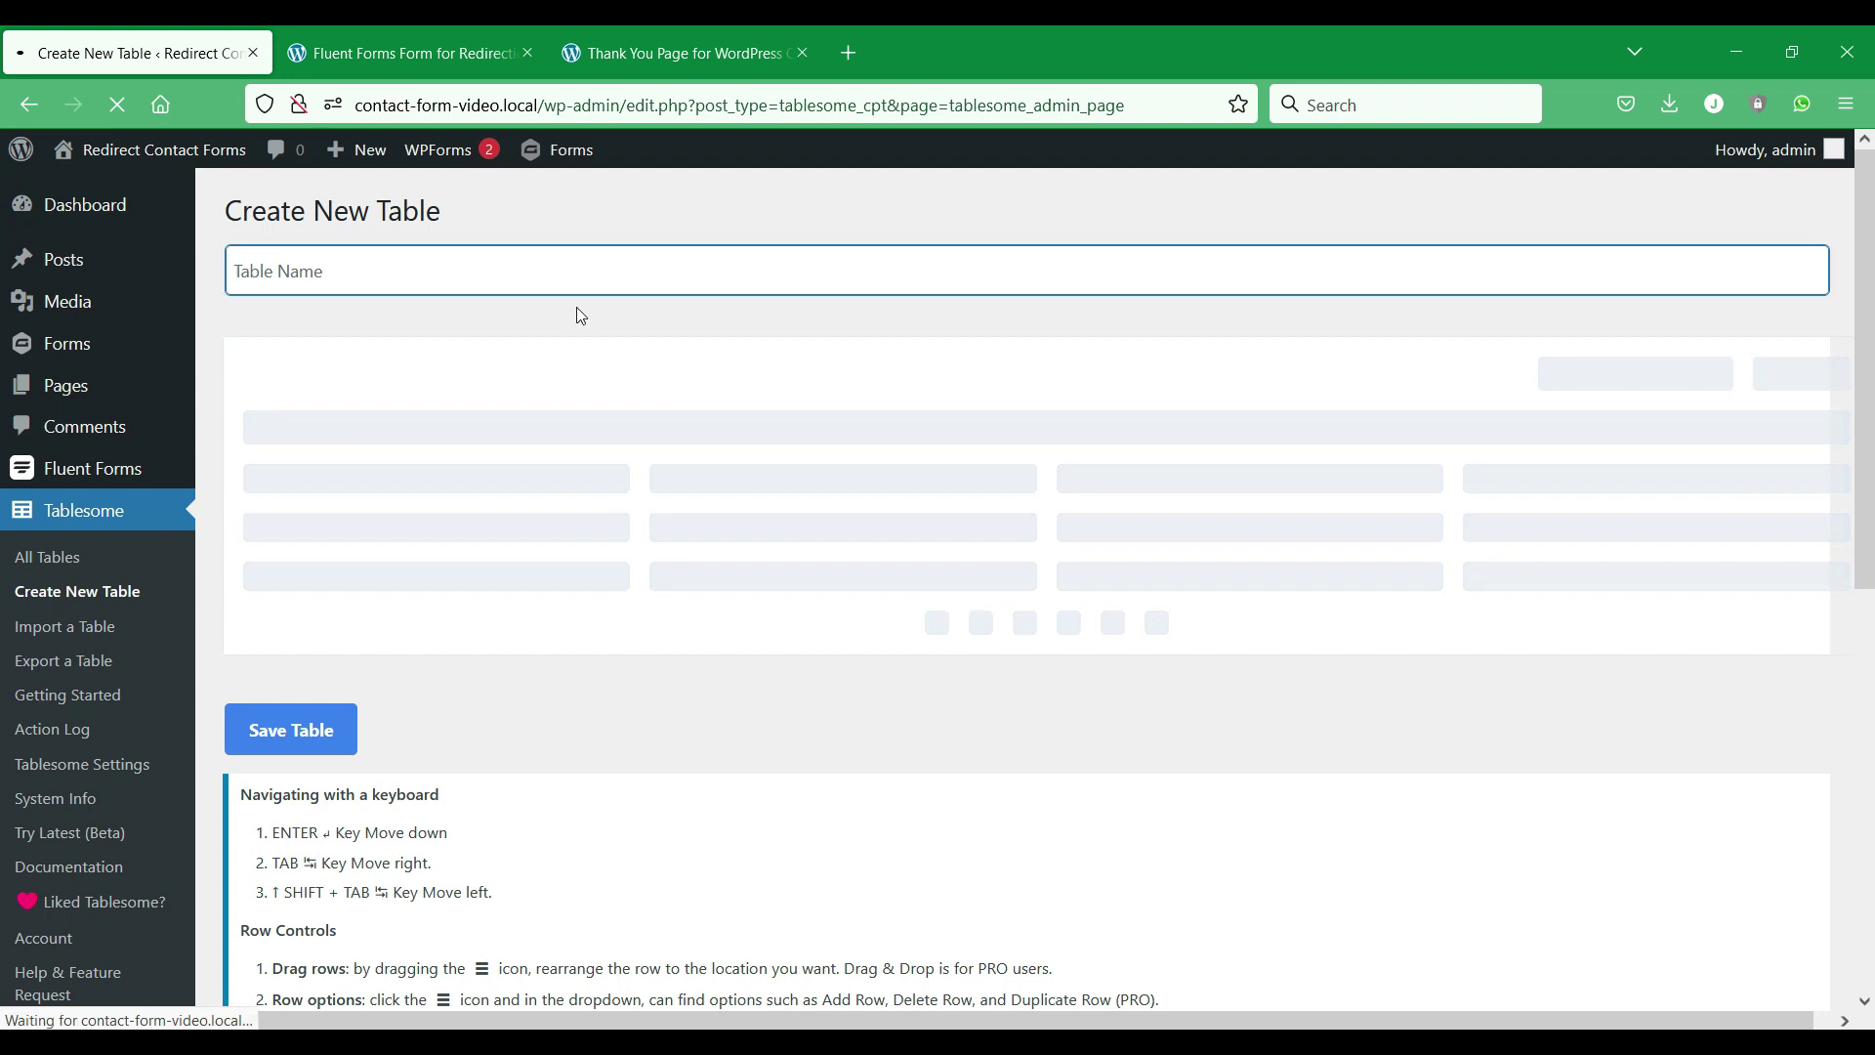
{"action": "type", "text": "Fluent Forms Redirect"}
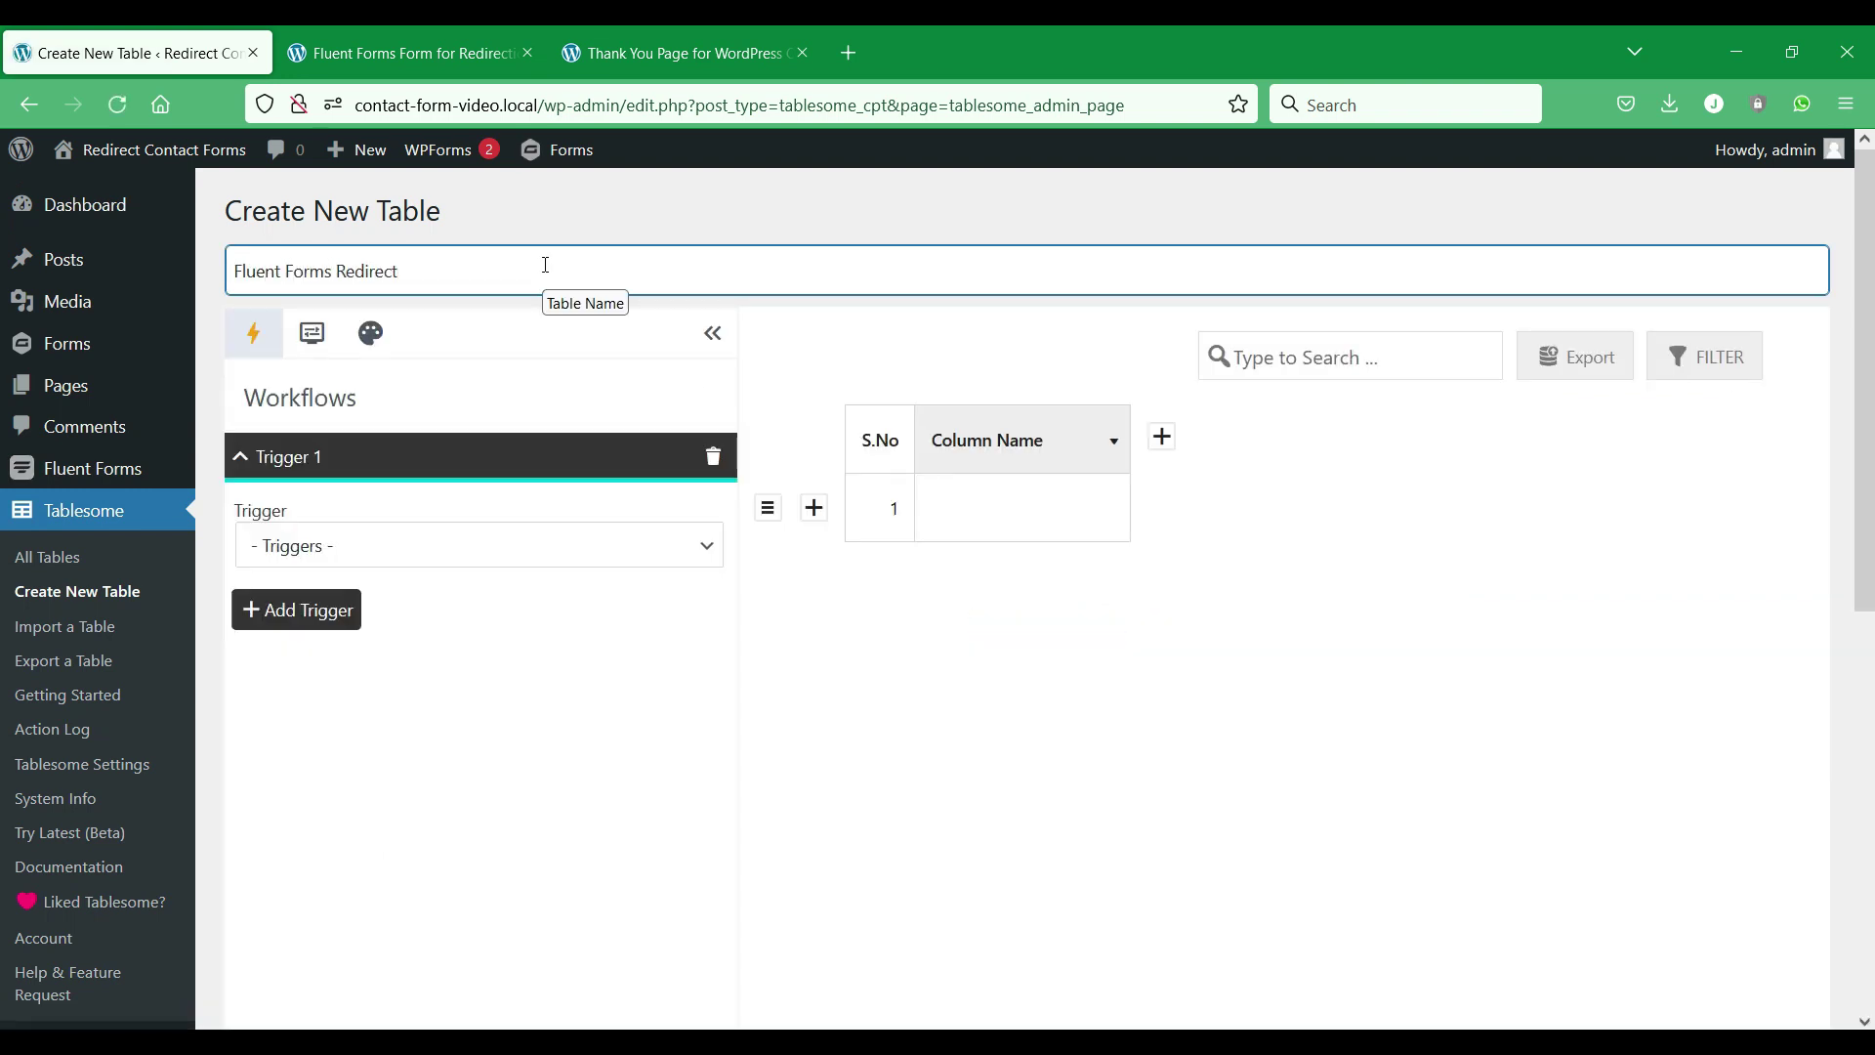
{"action": "left_click", "coordinate": [599, 563]}
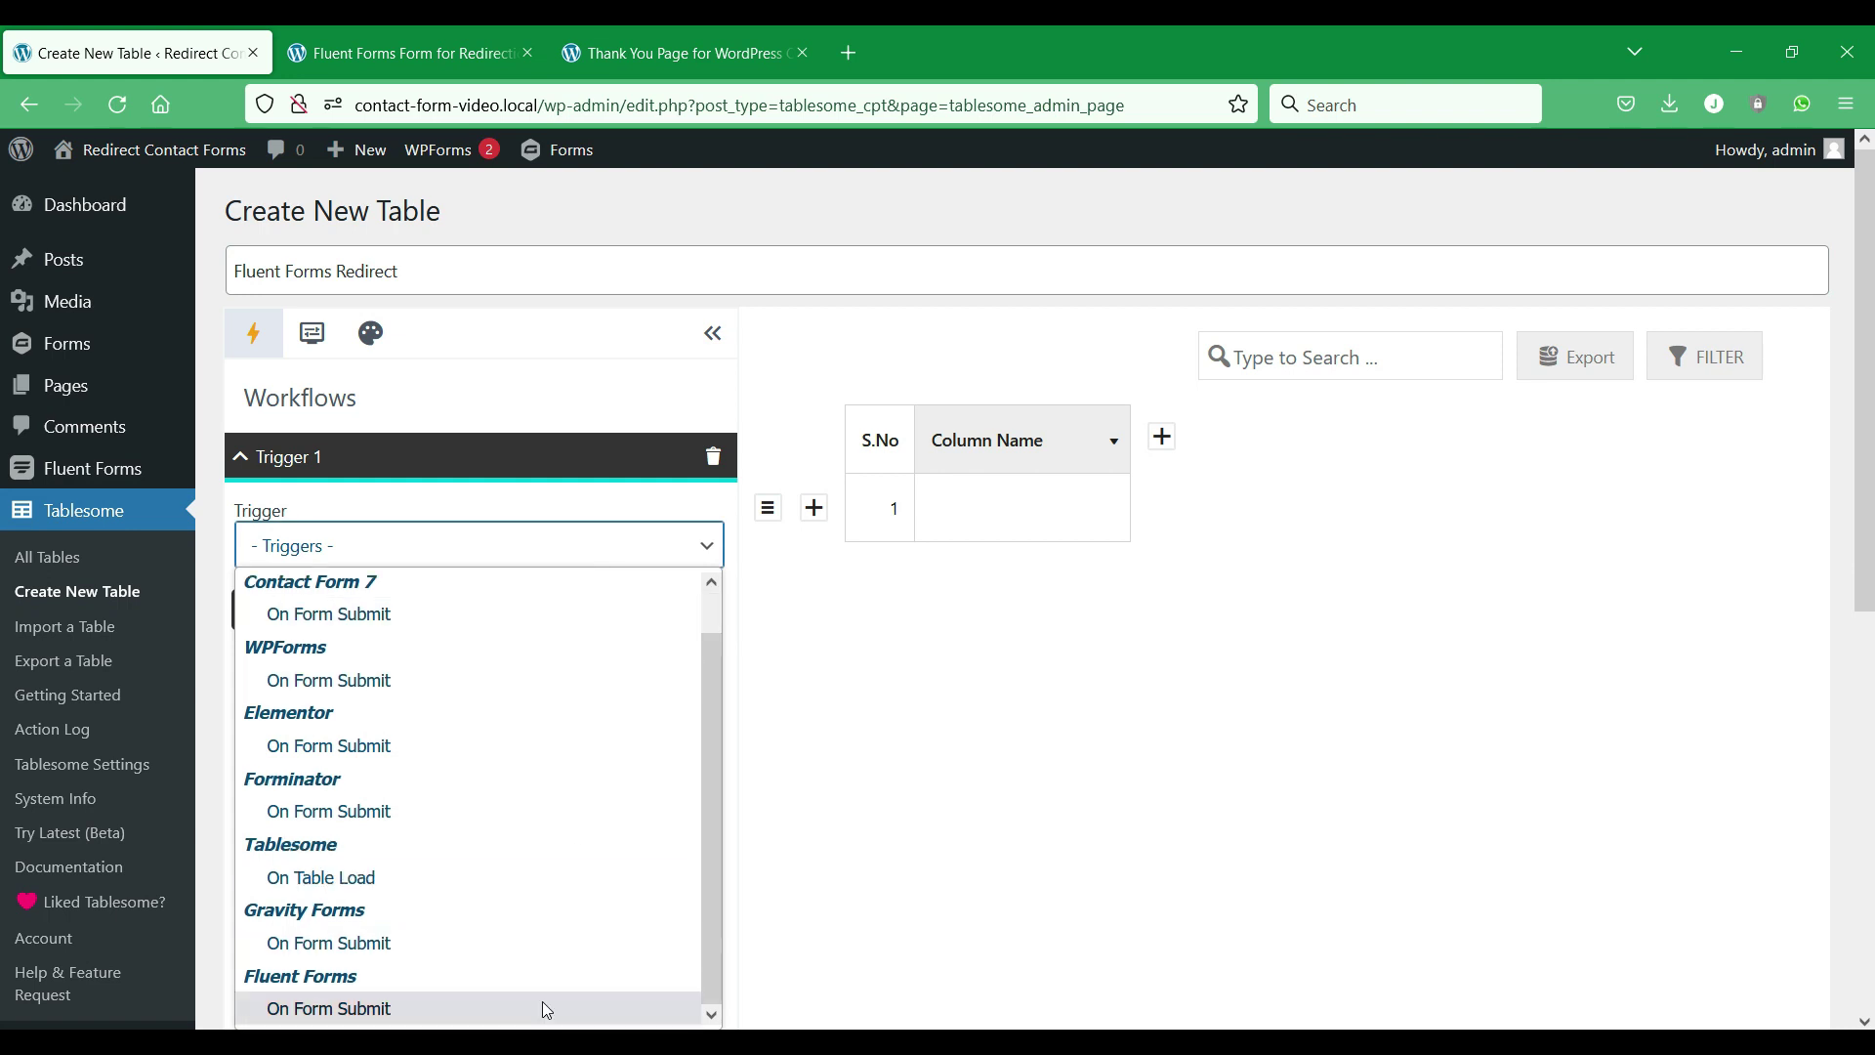
{"action": "left_click", "coordinate": [545, 1008]}
{"action": "scroll", "coordinate": [586, 684], "scroll_direction": "down", "scroll_amount": 1}
{"action": "left_click", "coordinate": [640, 498]}
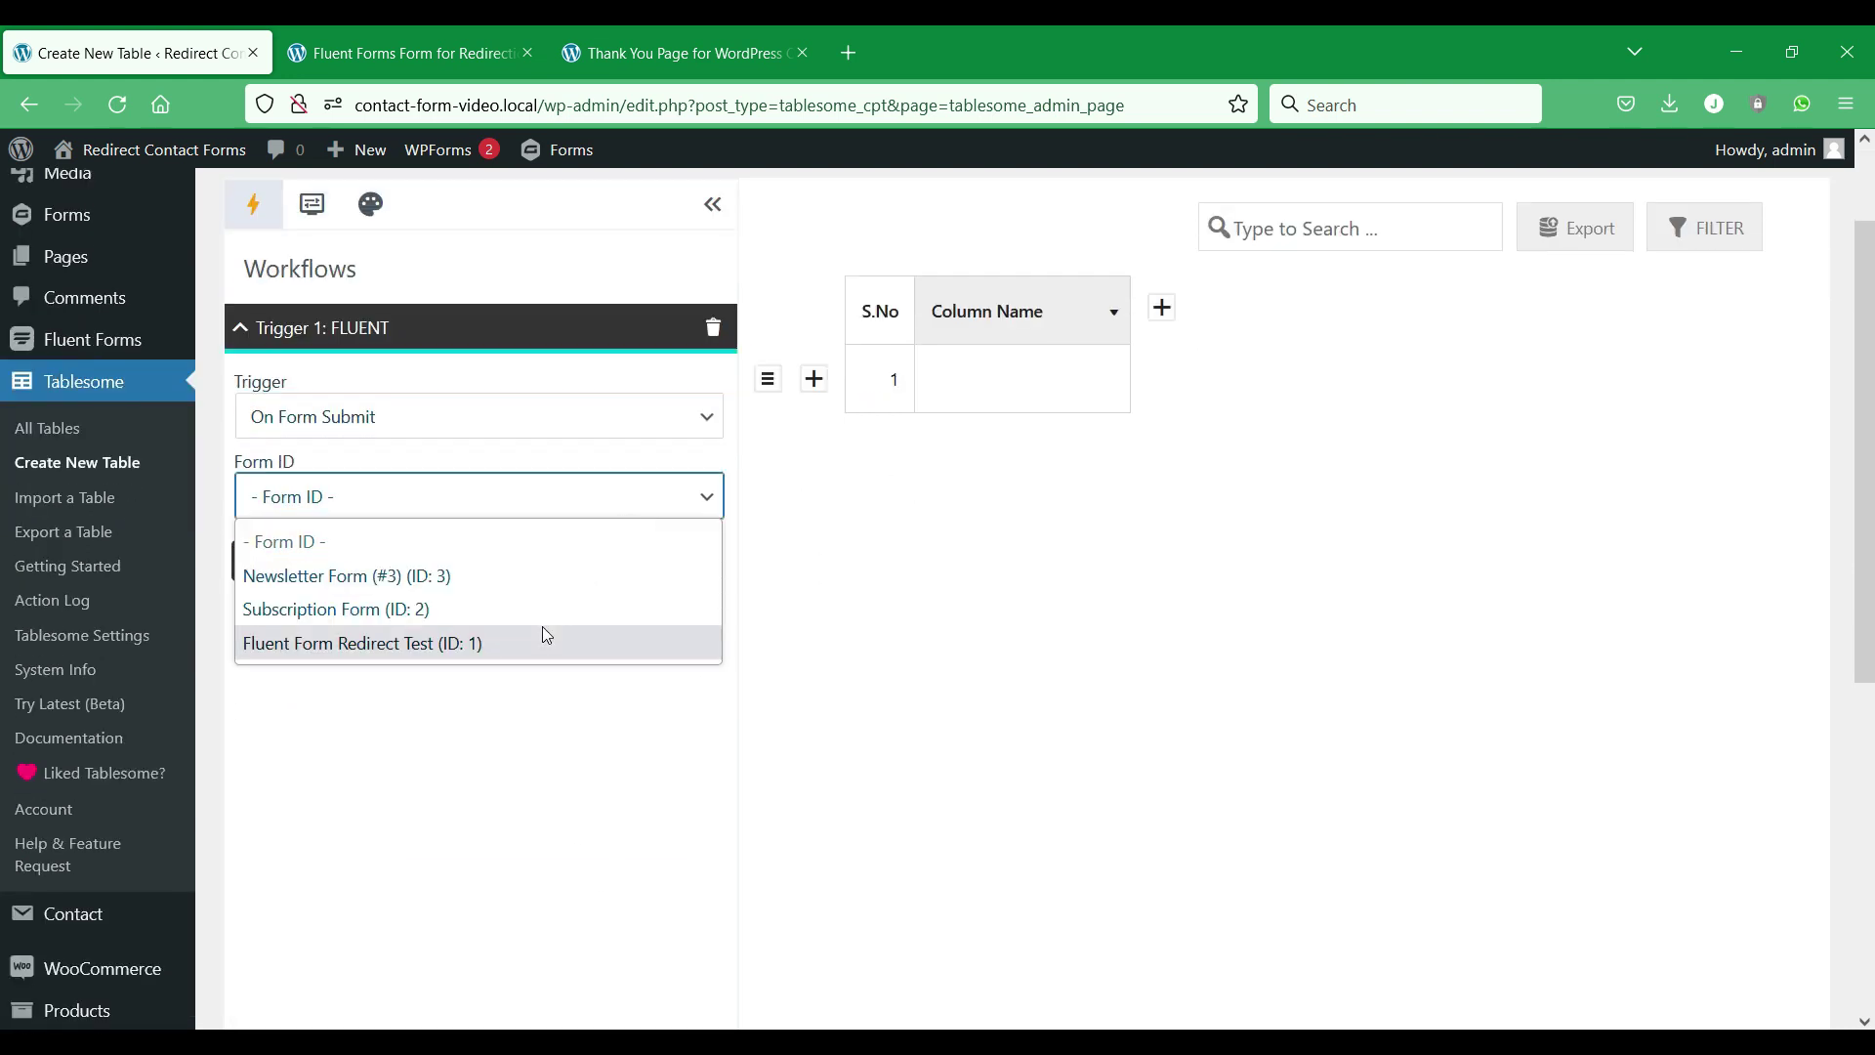
{"action": "left_click", "coordinate": [545, 637]}
Add a Redirection action targeting the Thank You Page for WordPress Contact Forms.
{"action": "left_click", "coordinate": [411, 636]}
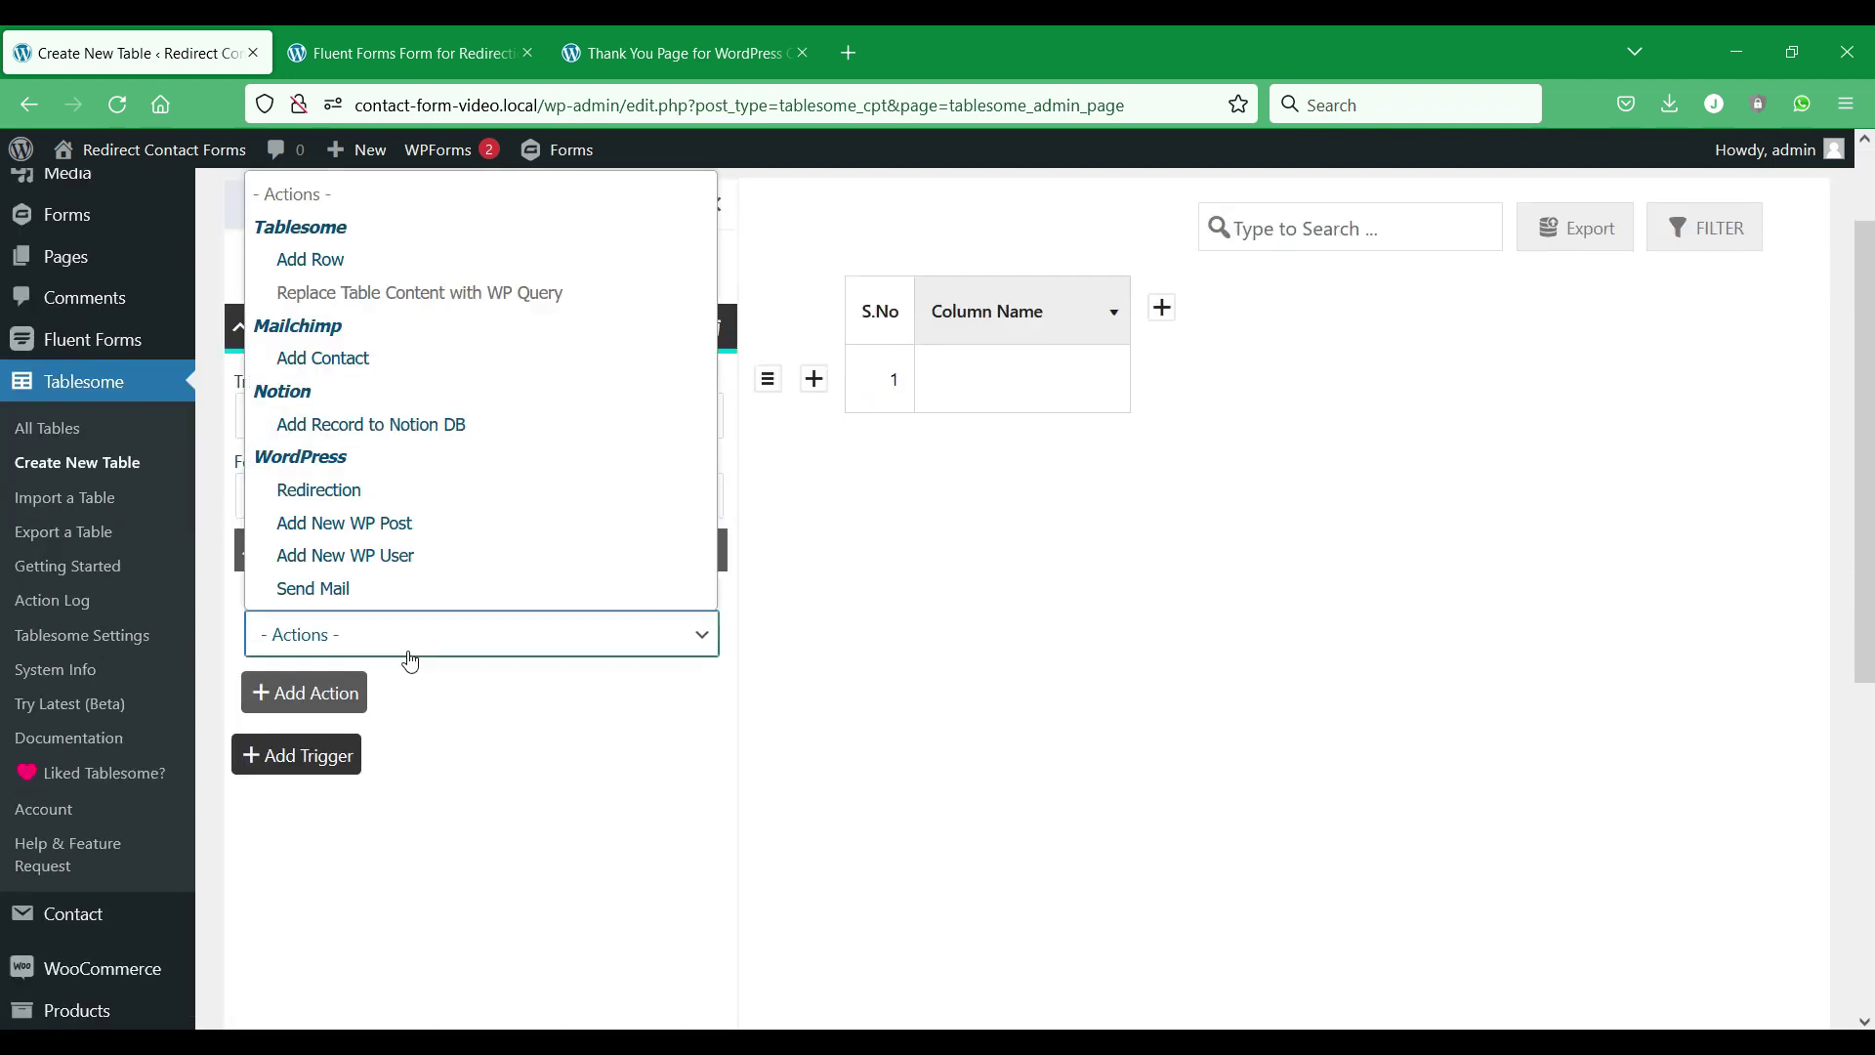
{"action": "left_click", "coordinate": [418, 487]}
{"action": "scroll", "coordinate": [586, 596], "scroll_direction": "down", "scroll_amount": 3}
{"action": "left_click", "coordinate": [598, 555]}
{"action": "left_click", "coordinate": [639, 555]}
{"action": "scroll", "coordinate": [810, 563], "scroll_direction": "down", "scroll_amount": 1}
{"action": "left_click", "coordinate": [662, 513]}
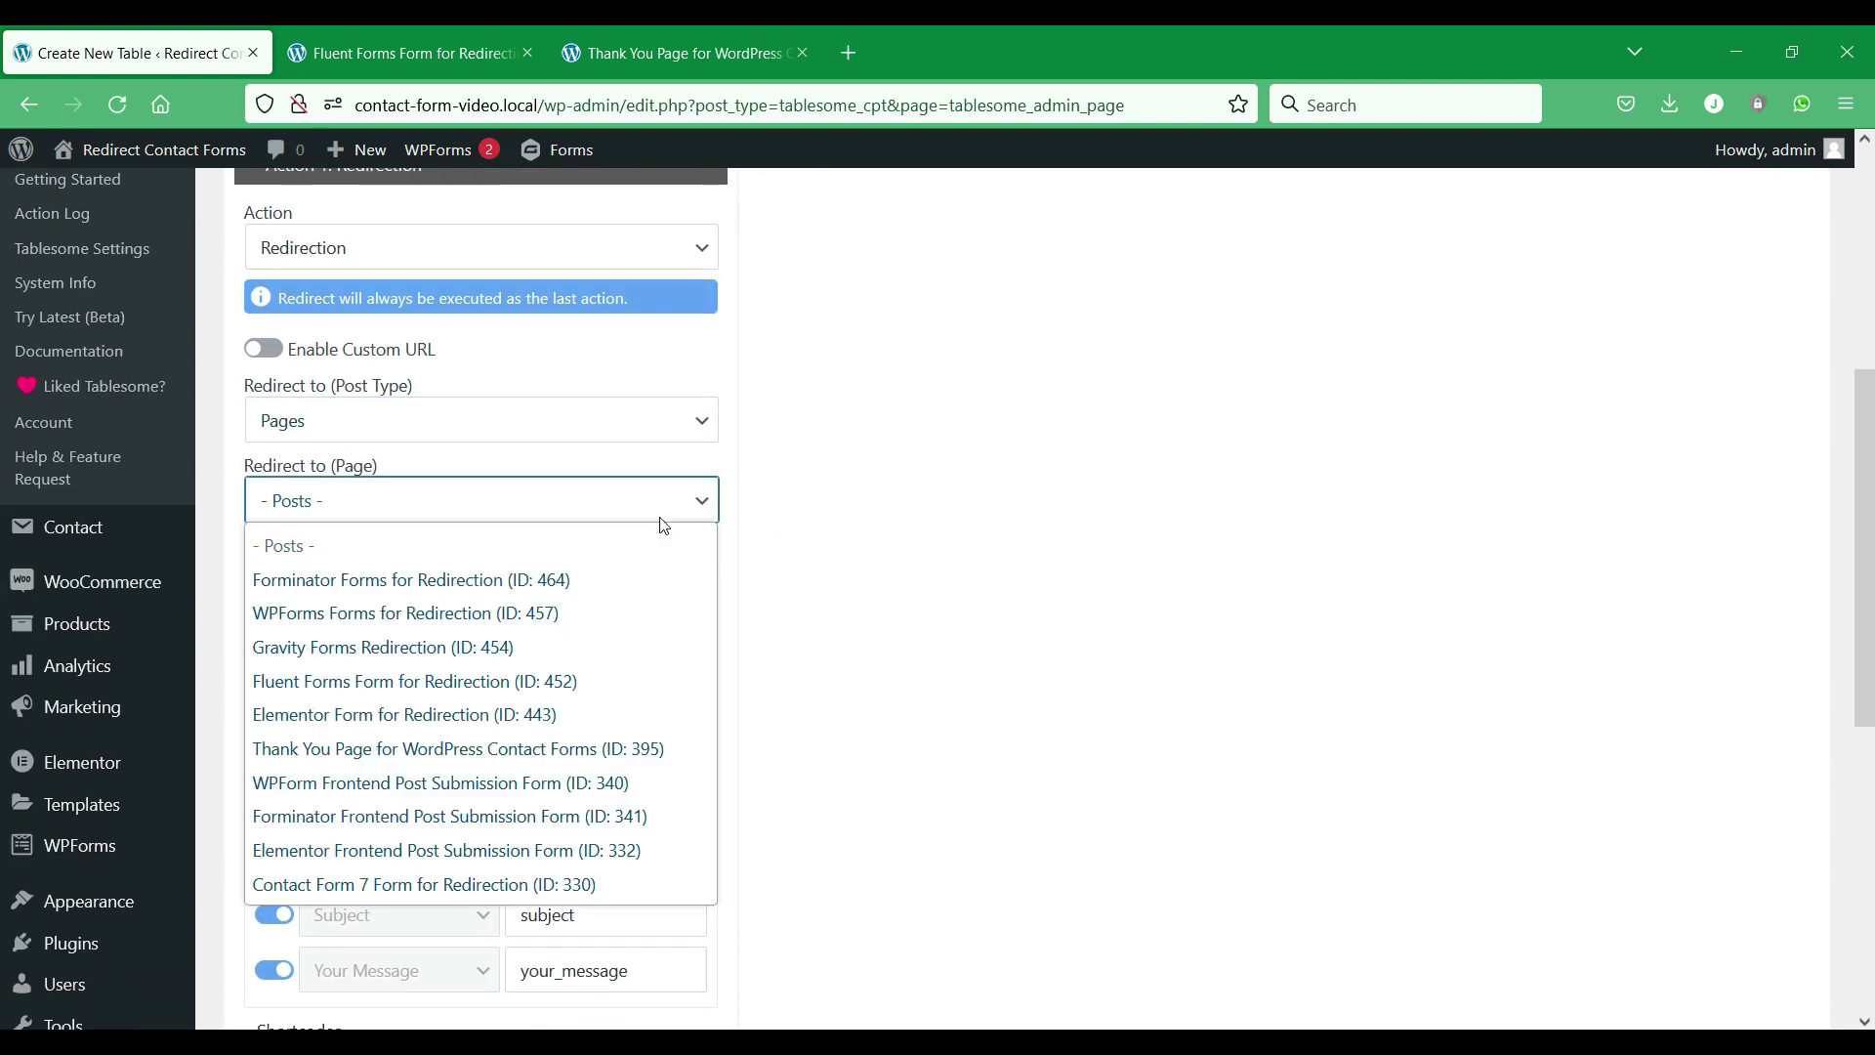
{"action": "left_click", "coordinate": [698, 748]}
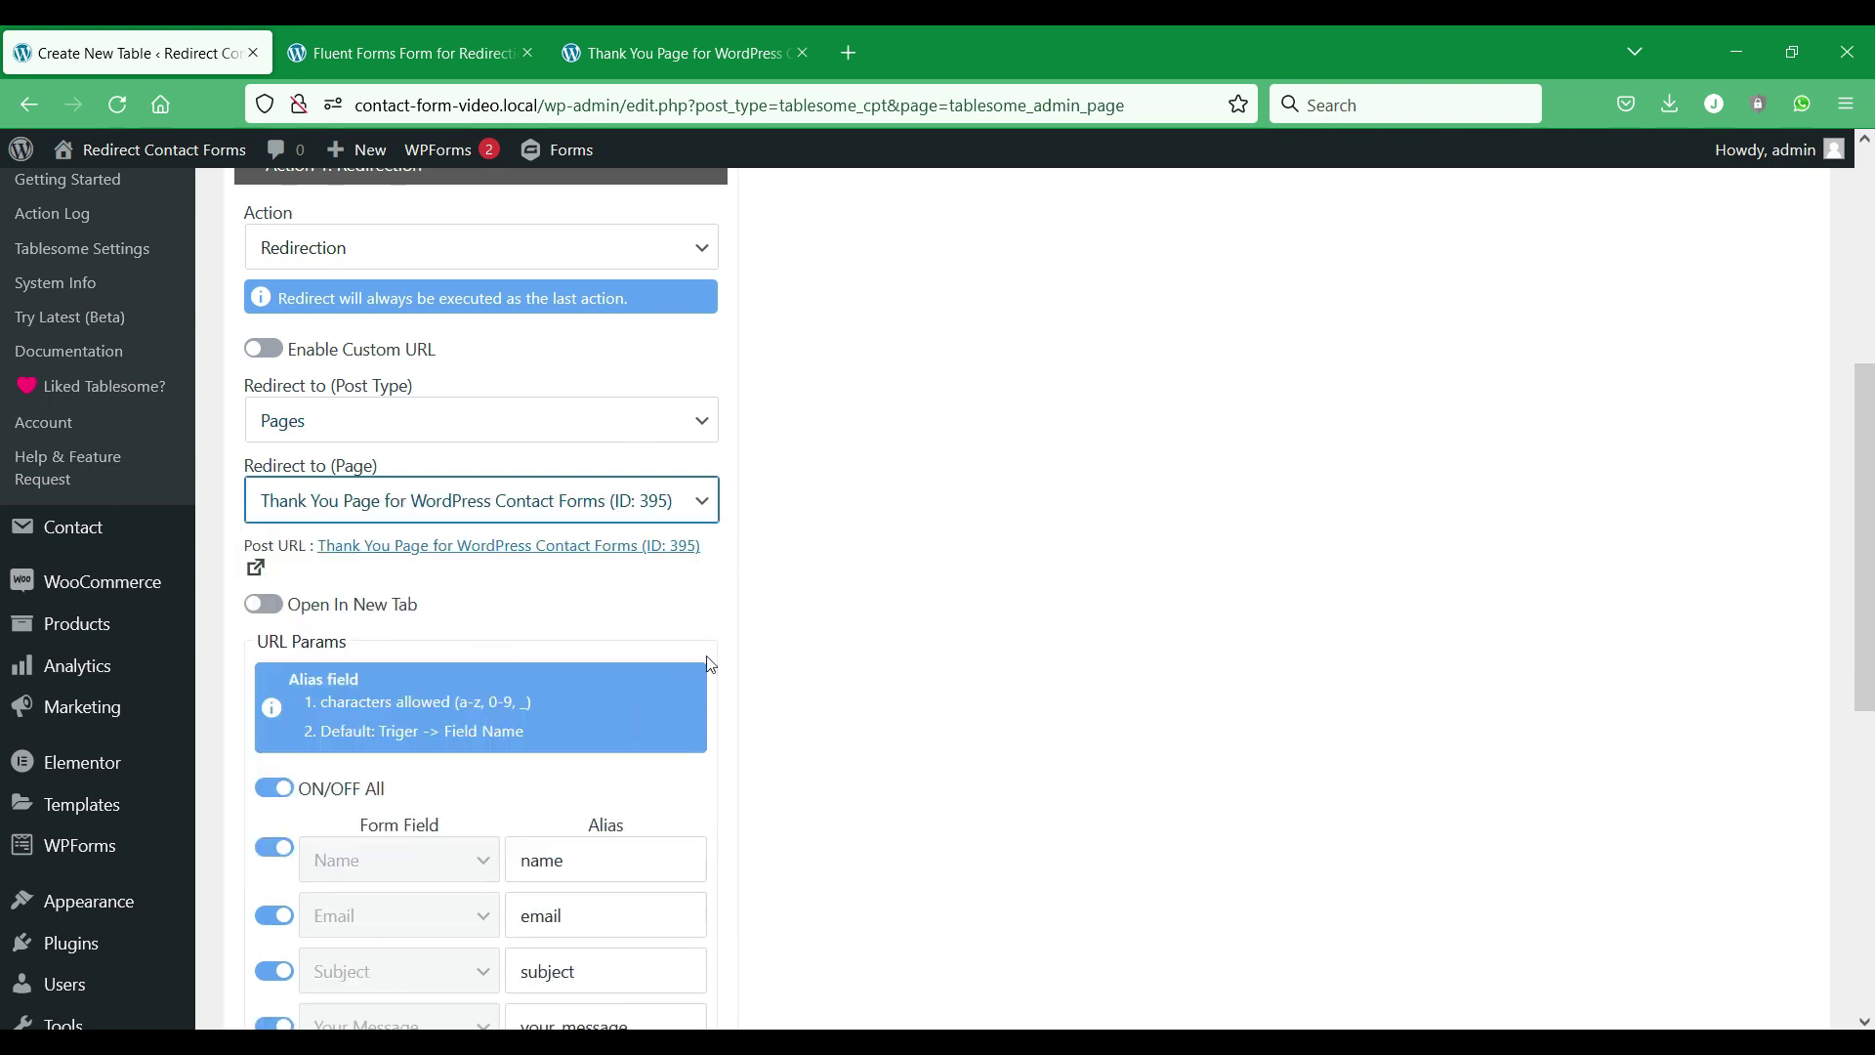
Enable Open In New Tab and save the table.
{"action": "left_click", "coordinate": [849, 575]}
{"action": "left_click", "coordinate": [261, 605]}
{"action": "scroll", "coordinate": [502, 493], "scroll_direction": "down", "scroll_amount": 6}
{"action": "scroll", "coordinate": [312, 645], "scroll_direction": "up", "scroll_amount": 3}
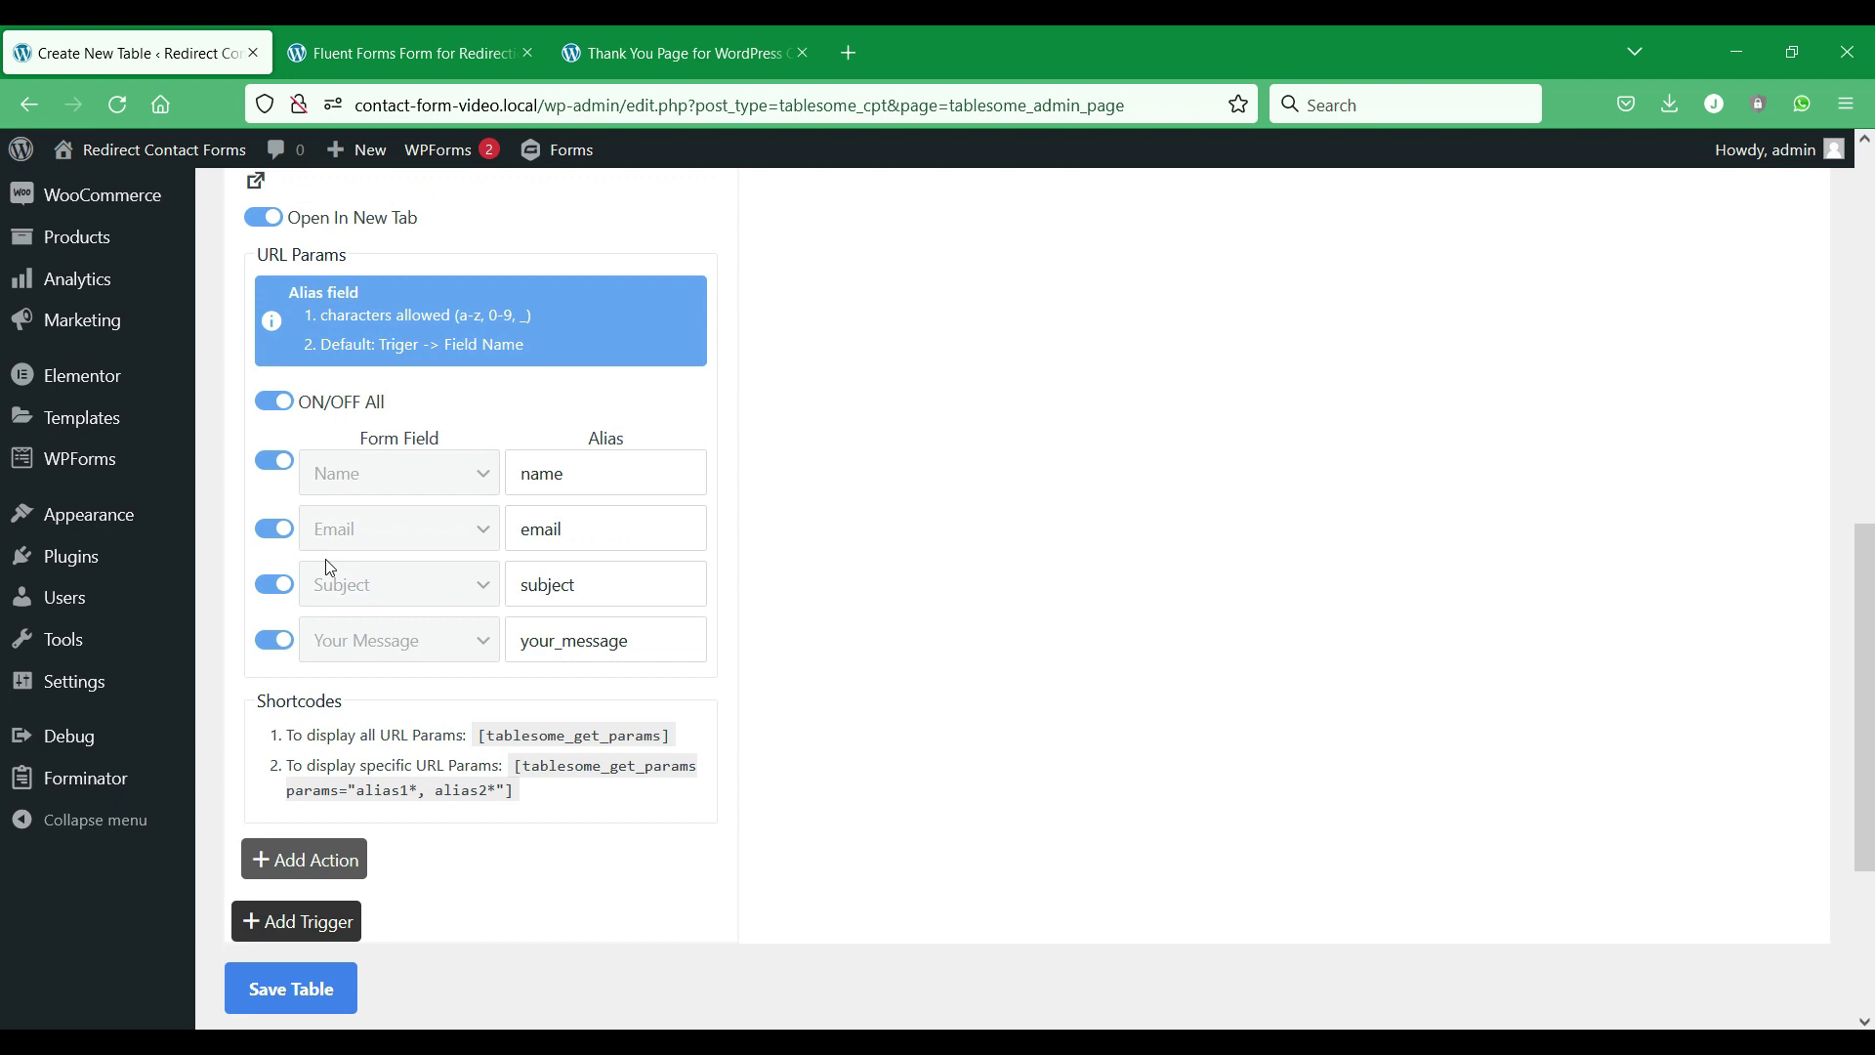
{"action": "left_click", "coordinate": [301, 980]}
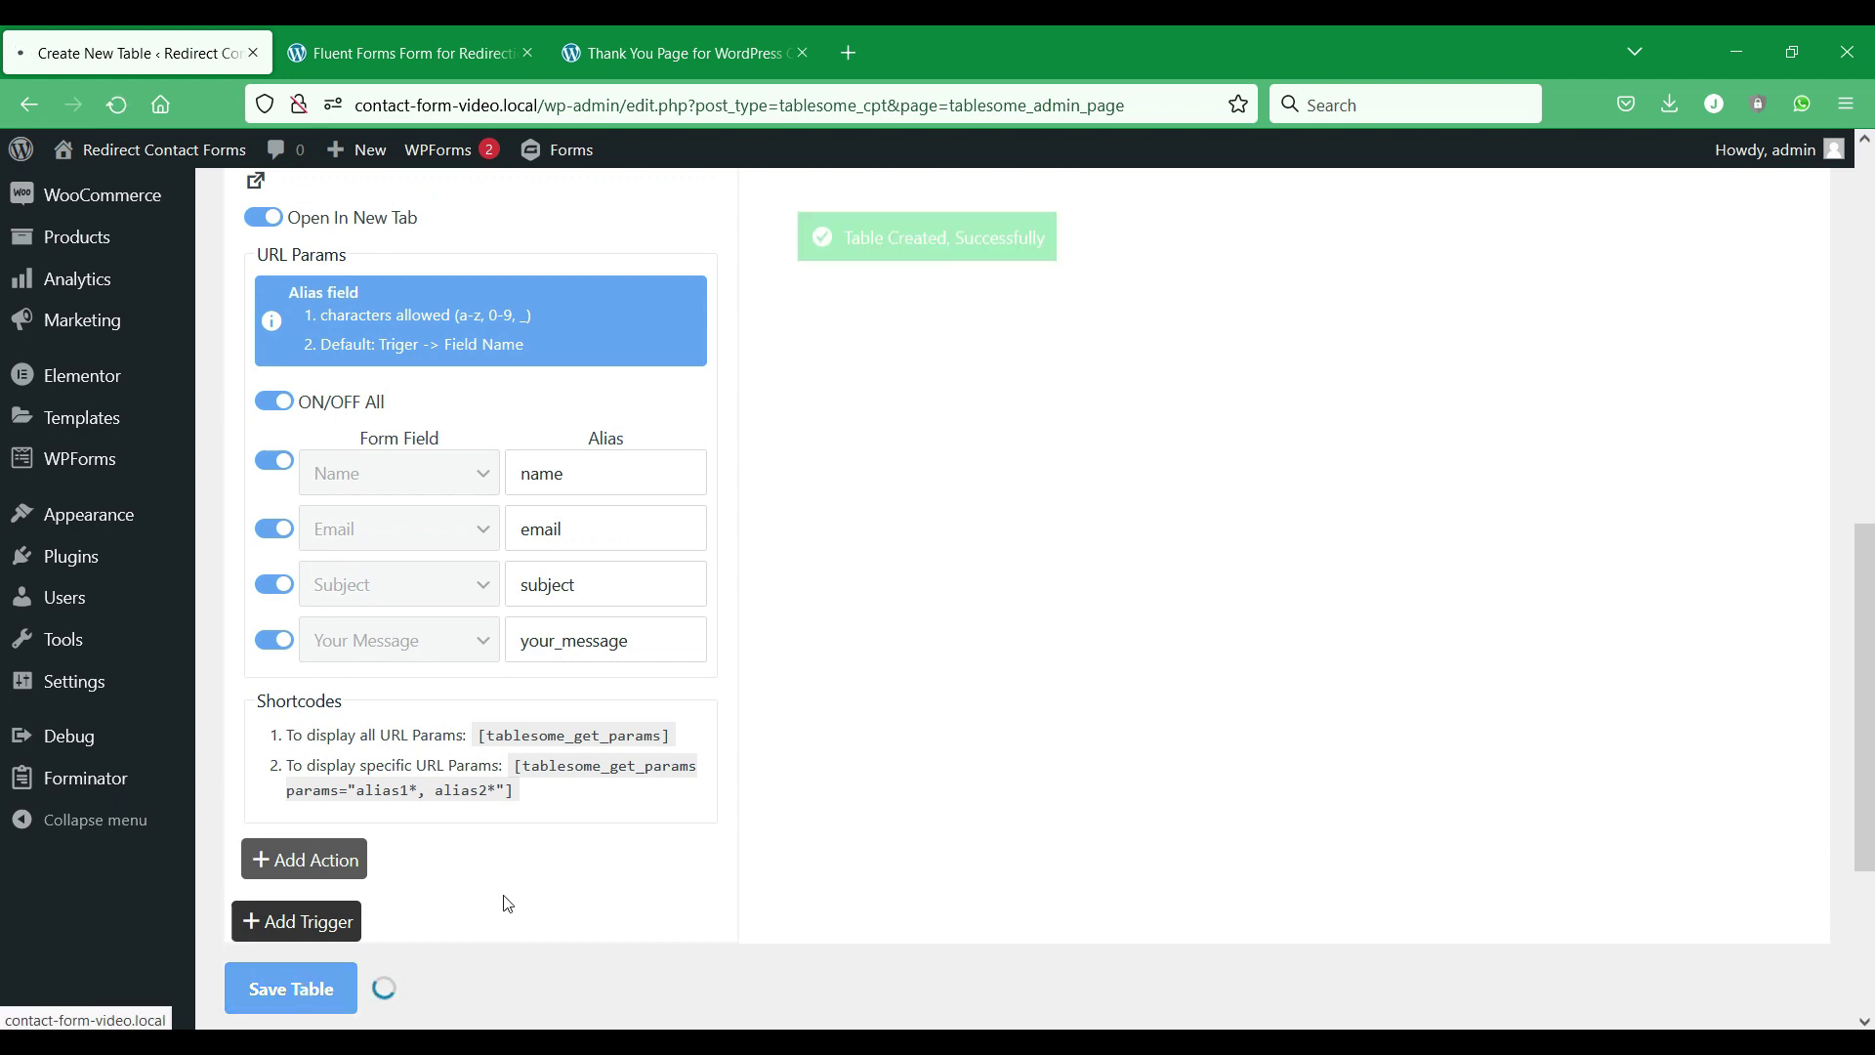
Reload the Fluent form page on the front end.
{"action": "mouse_move", "coordinate": [1062, 1028]}
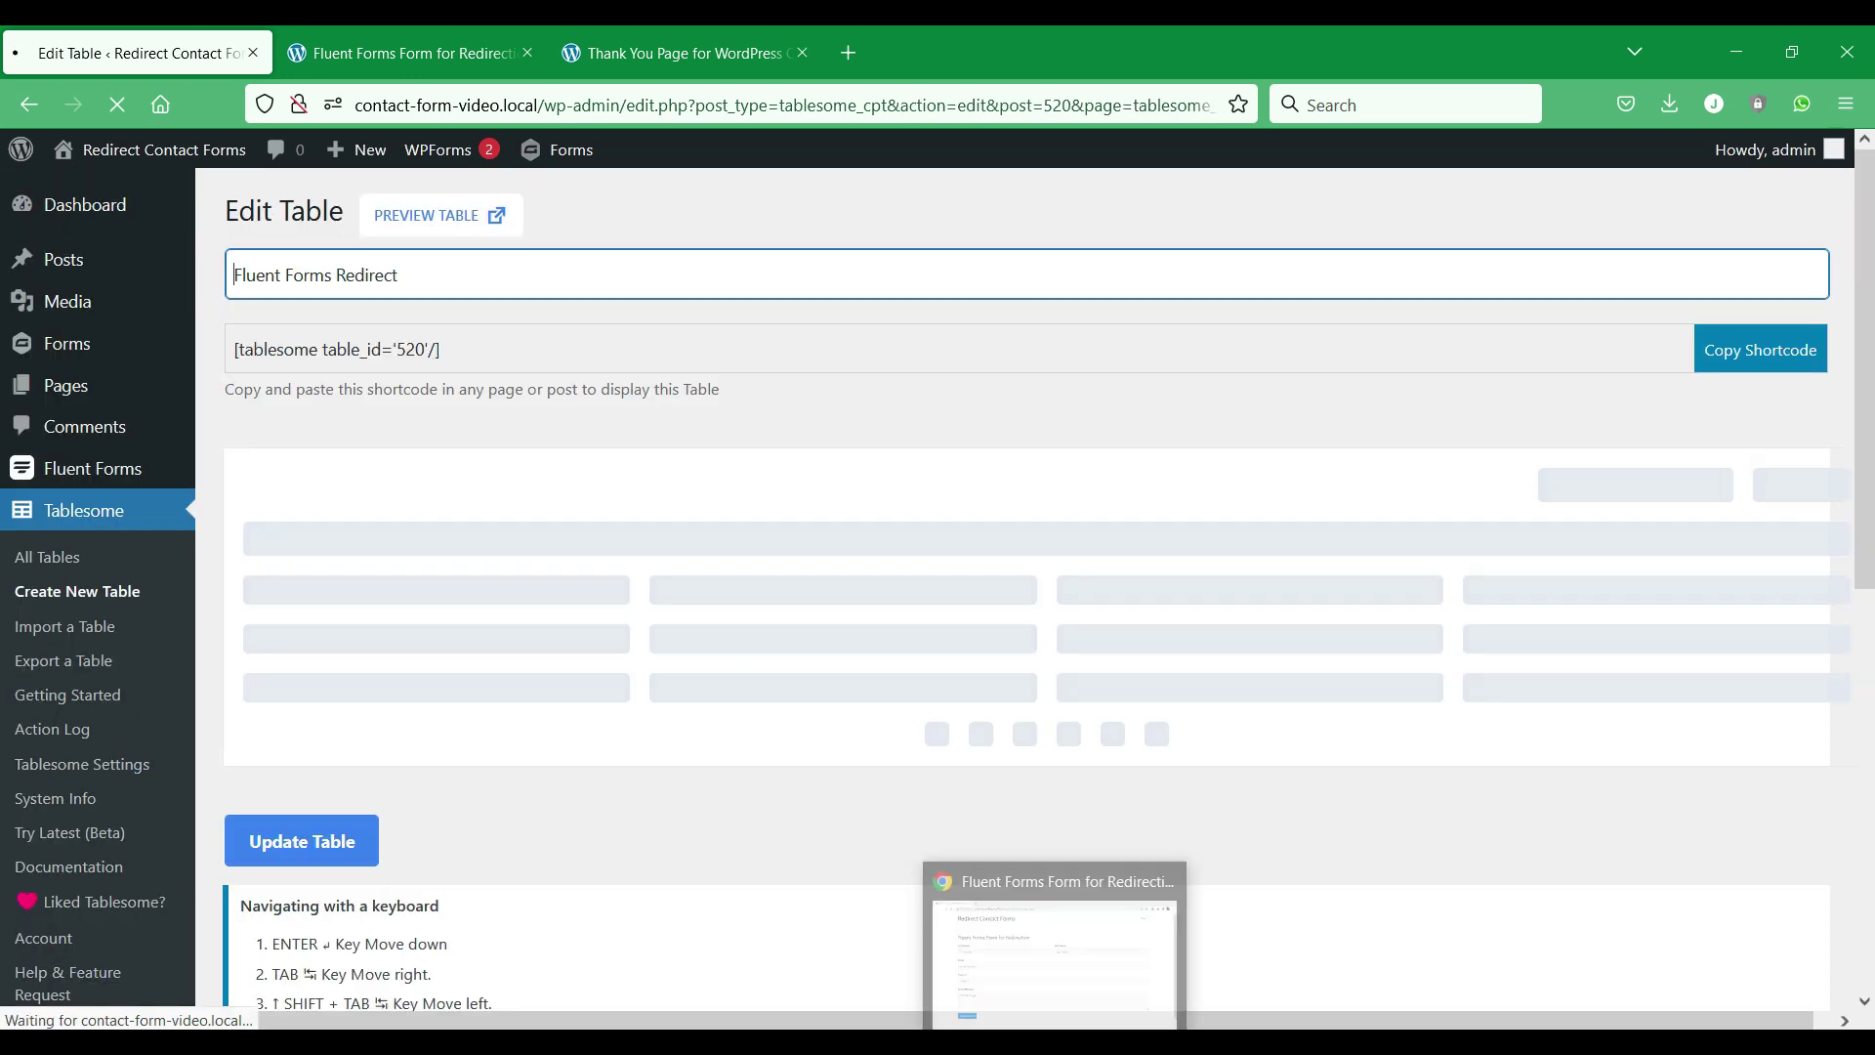
{"action": "left_click", "coordinate": [1069, 859]}
{"action": "right_click", "coordinate": [8, 353]}
{"action": "left_click", "coordinate": [174, 428]}
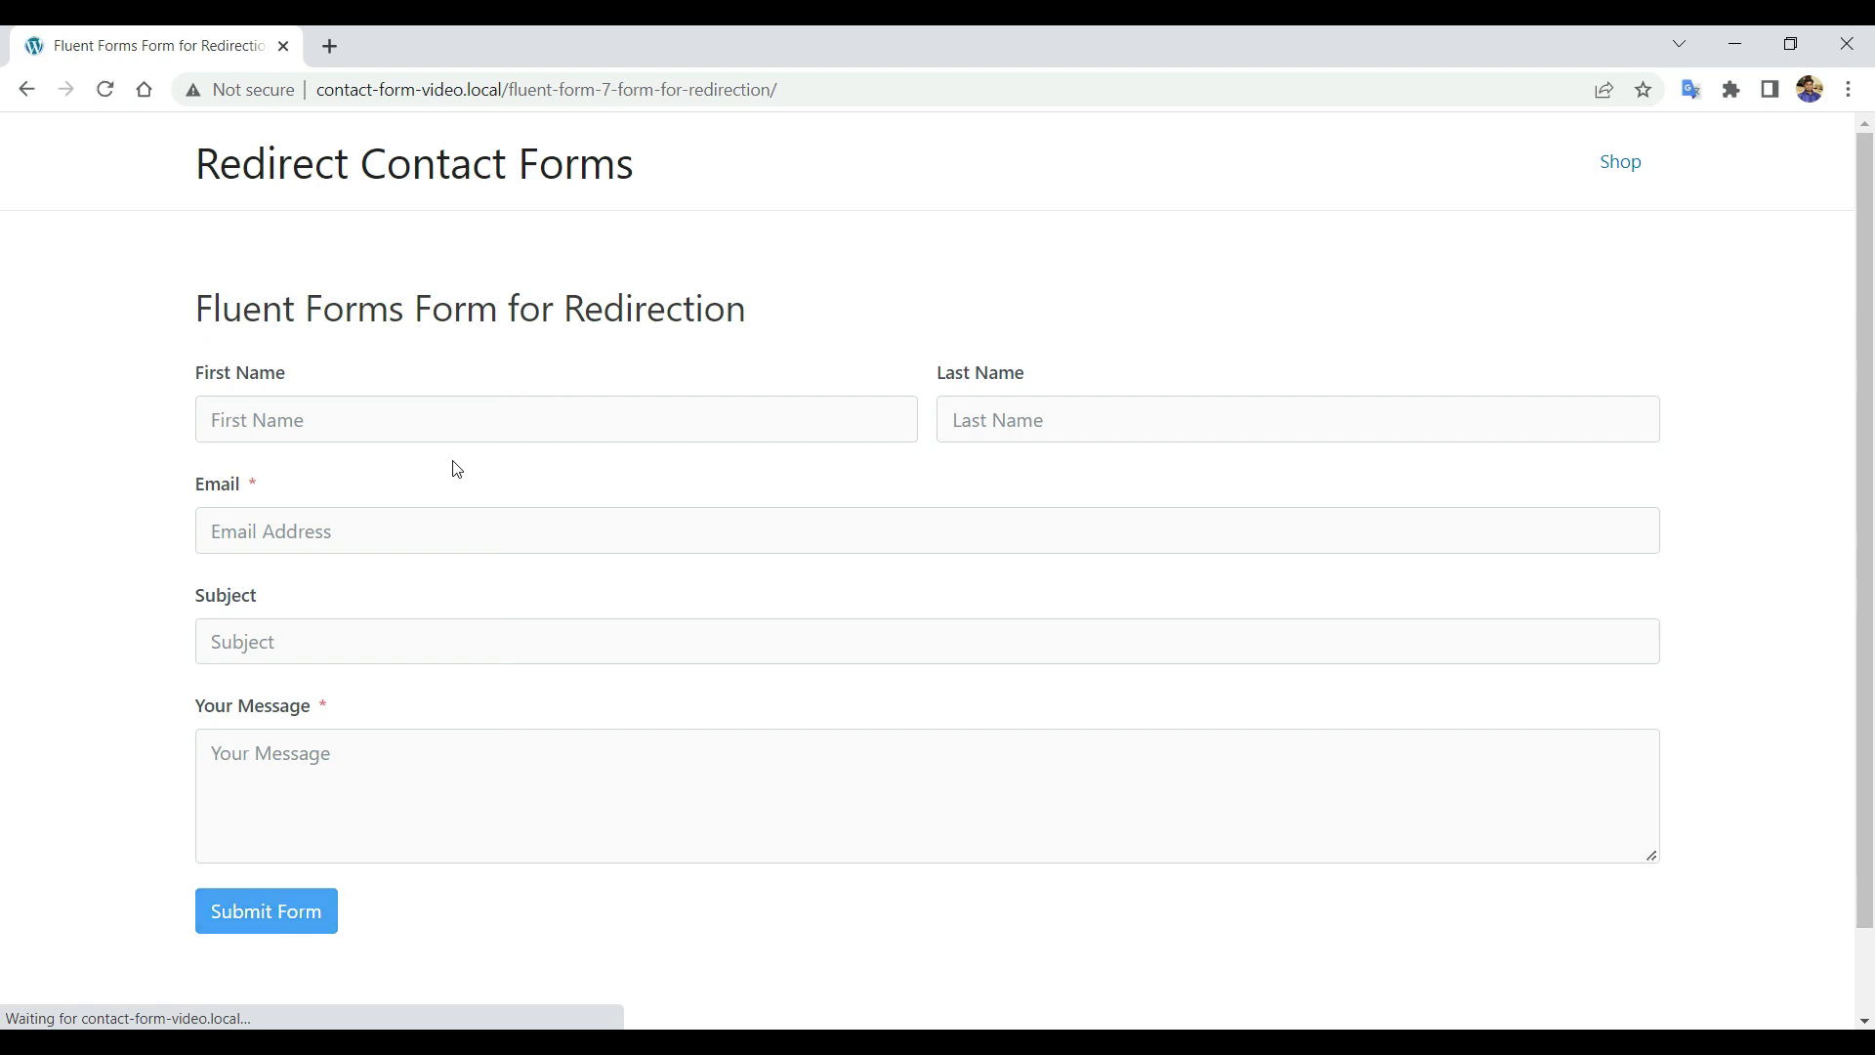
Fill name, e-mail, subject 'Who am I?' and a message, then submit the Fluent form.
{"action": "left_click", "coordinate": [494, 420]}
{"action": "left_click", "coordinate": [347, 478]}
{"action": "left_click", "coordinate": [1084, 420]}
{"action": "left_click", "coordinate": [1071, 491]}
{"action": "left_click", "coordinate": [606, 530]}
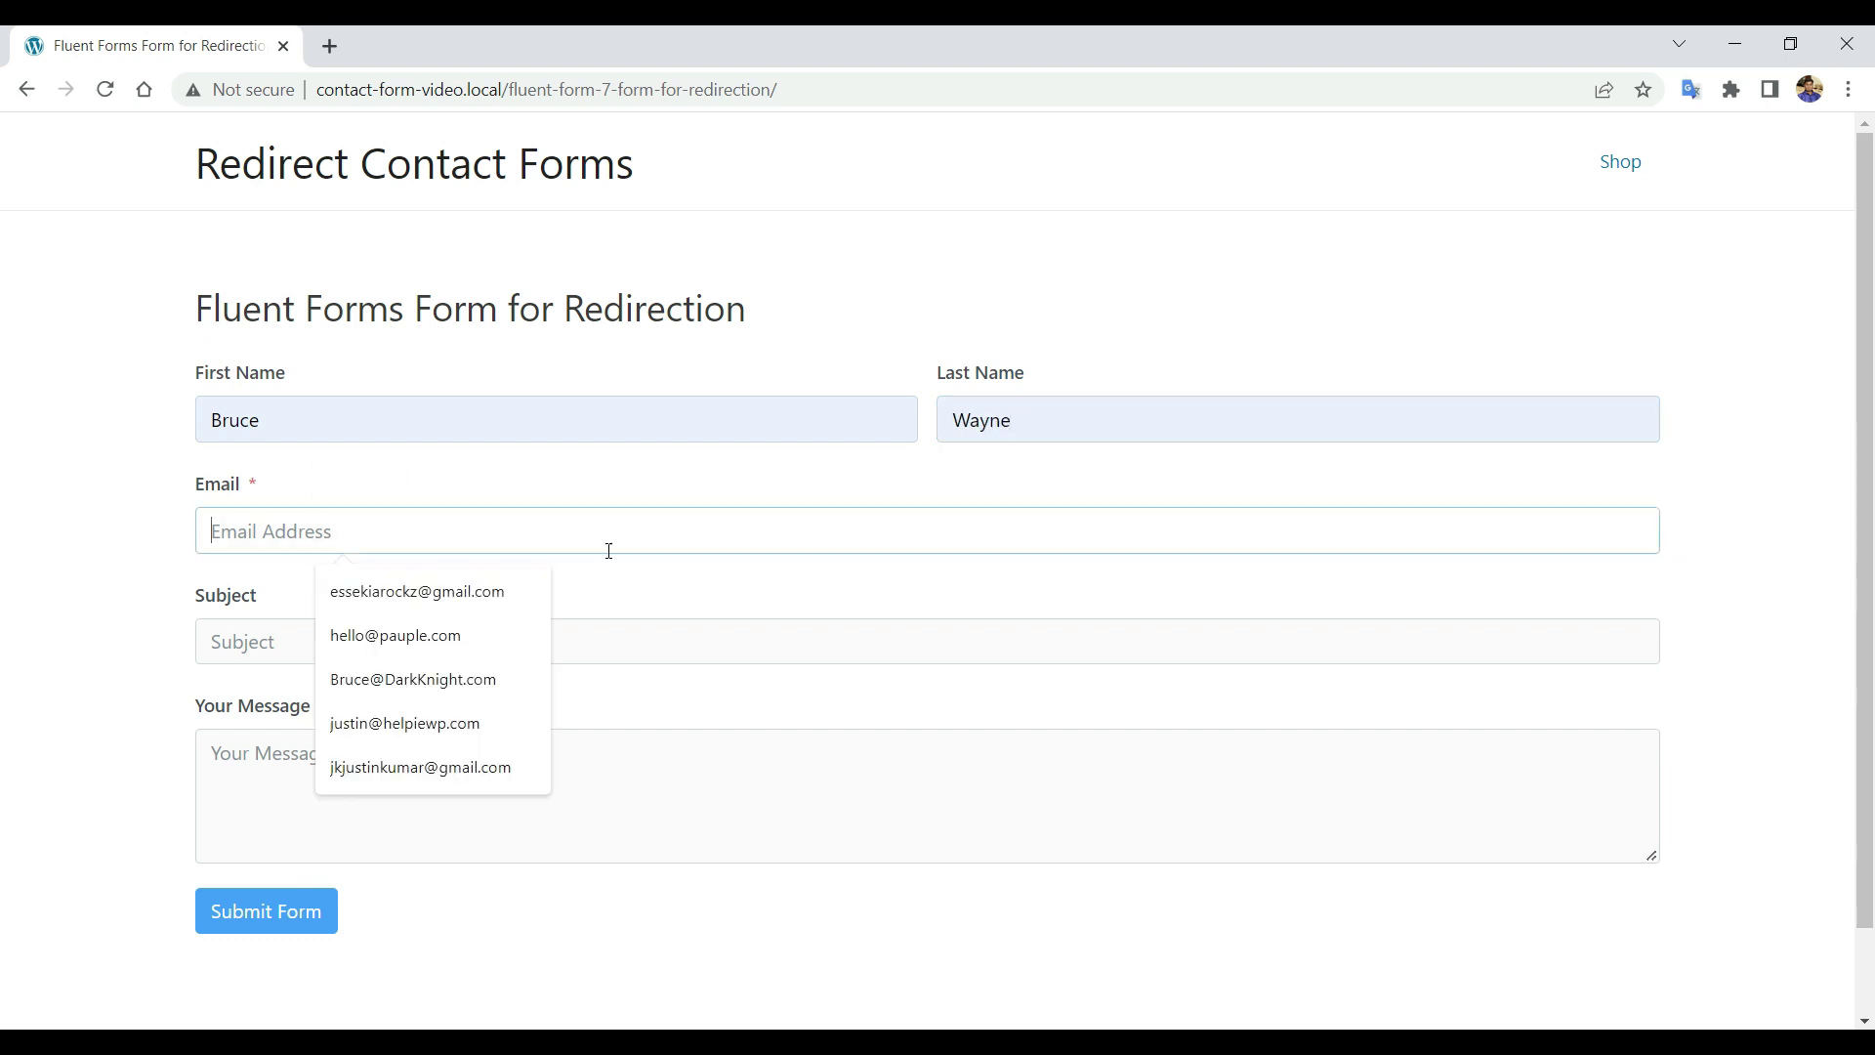
{"action": "left_click", "coordinate": [420, 674]}
{"action": "left_click", "coordinate": [502, 641]}
{"action": "left_click", "coordinate": [366, 703]}
{"action": "left_click", "coordinate": [381, 806]}
{"action": "type", "text": "I'm Batman,."}
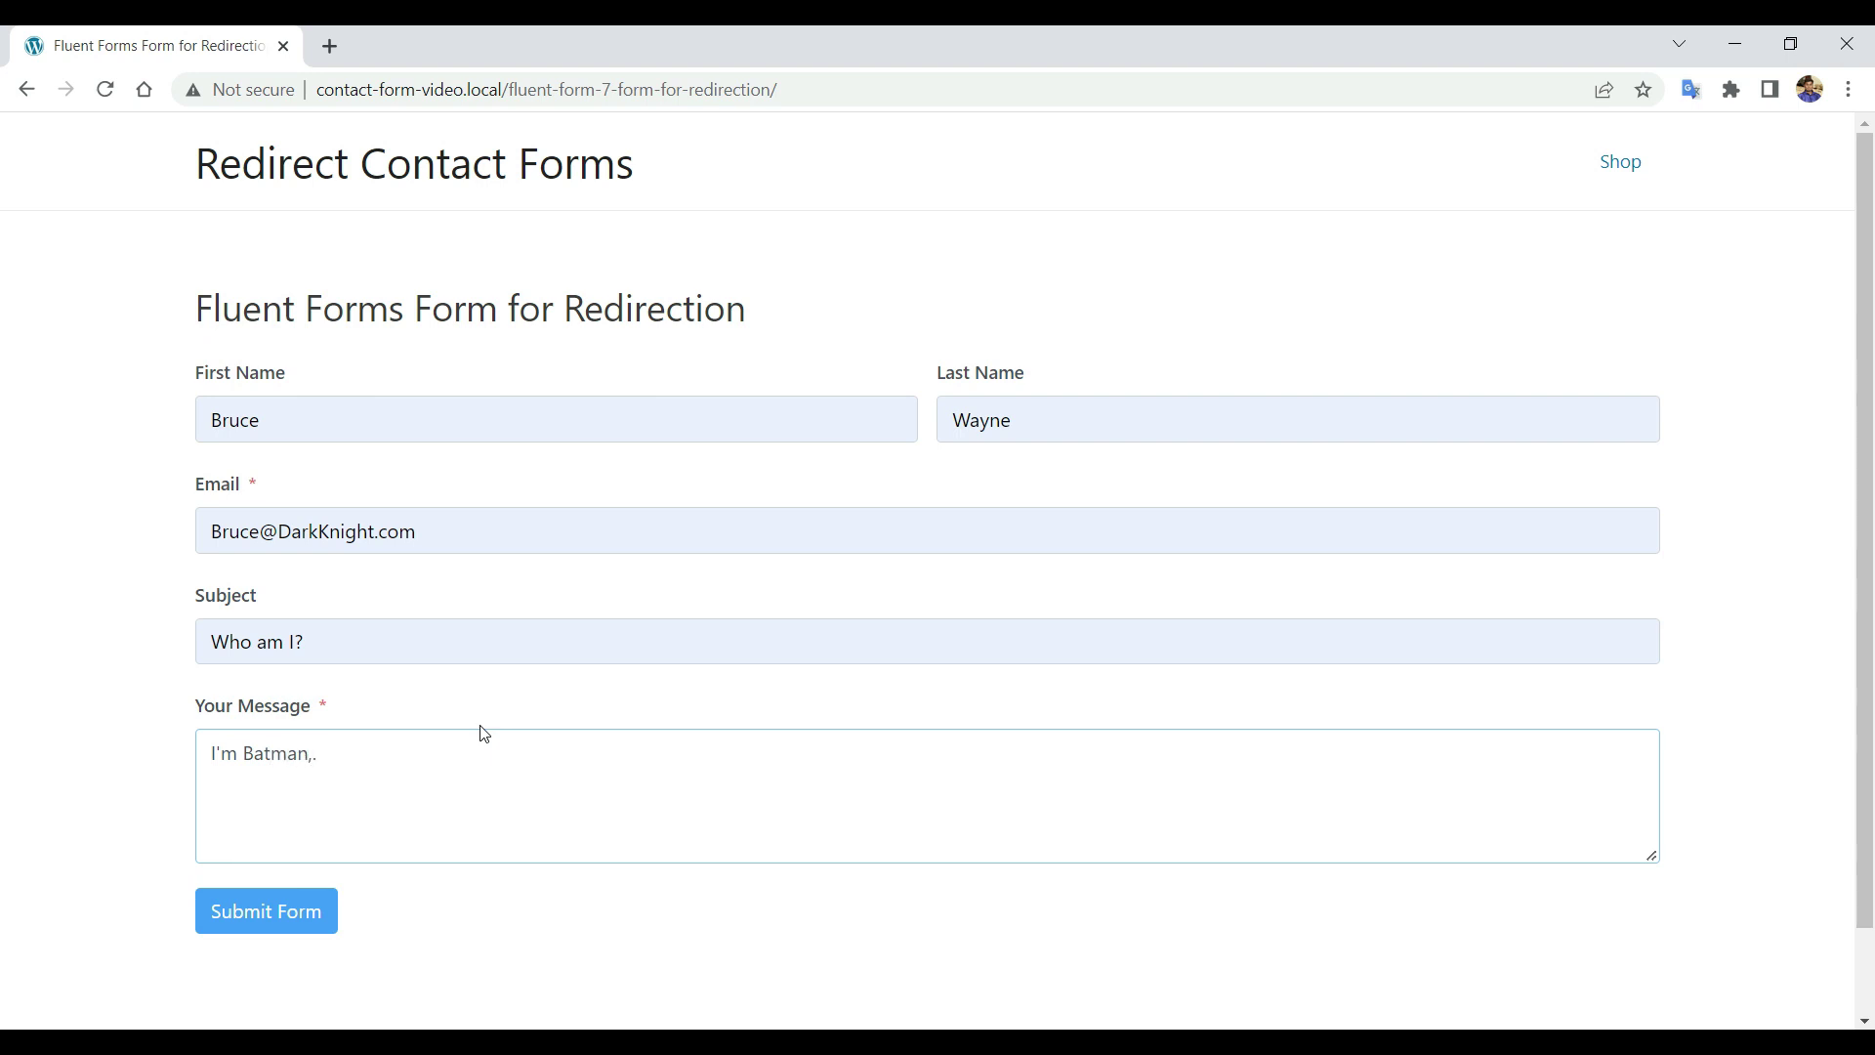
{"action": "left_click", "coordinate": [318, 912]}
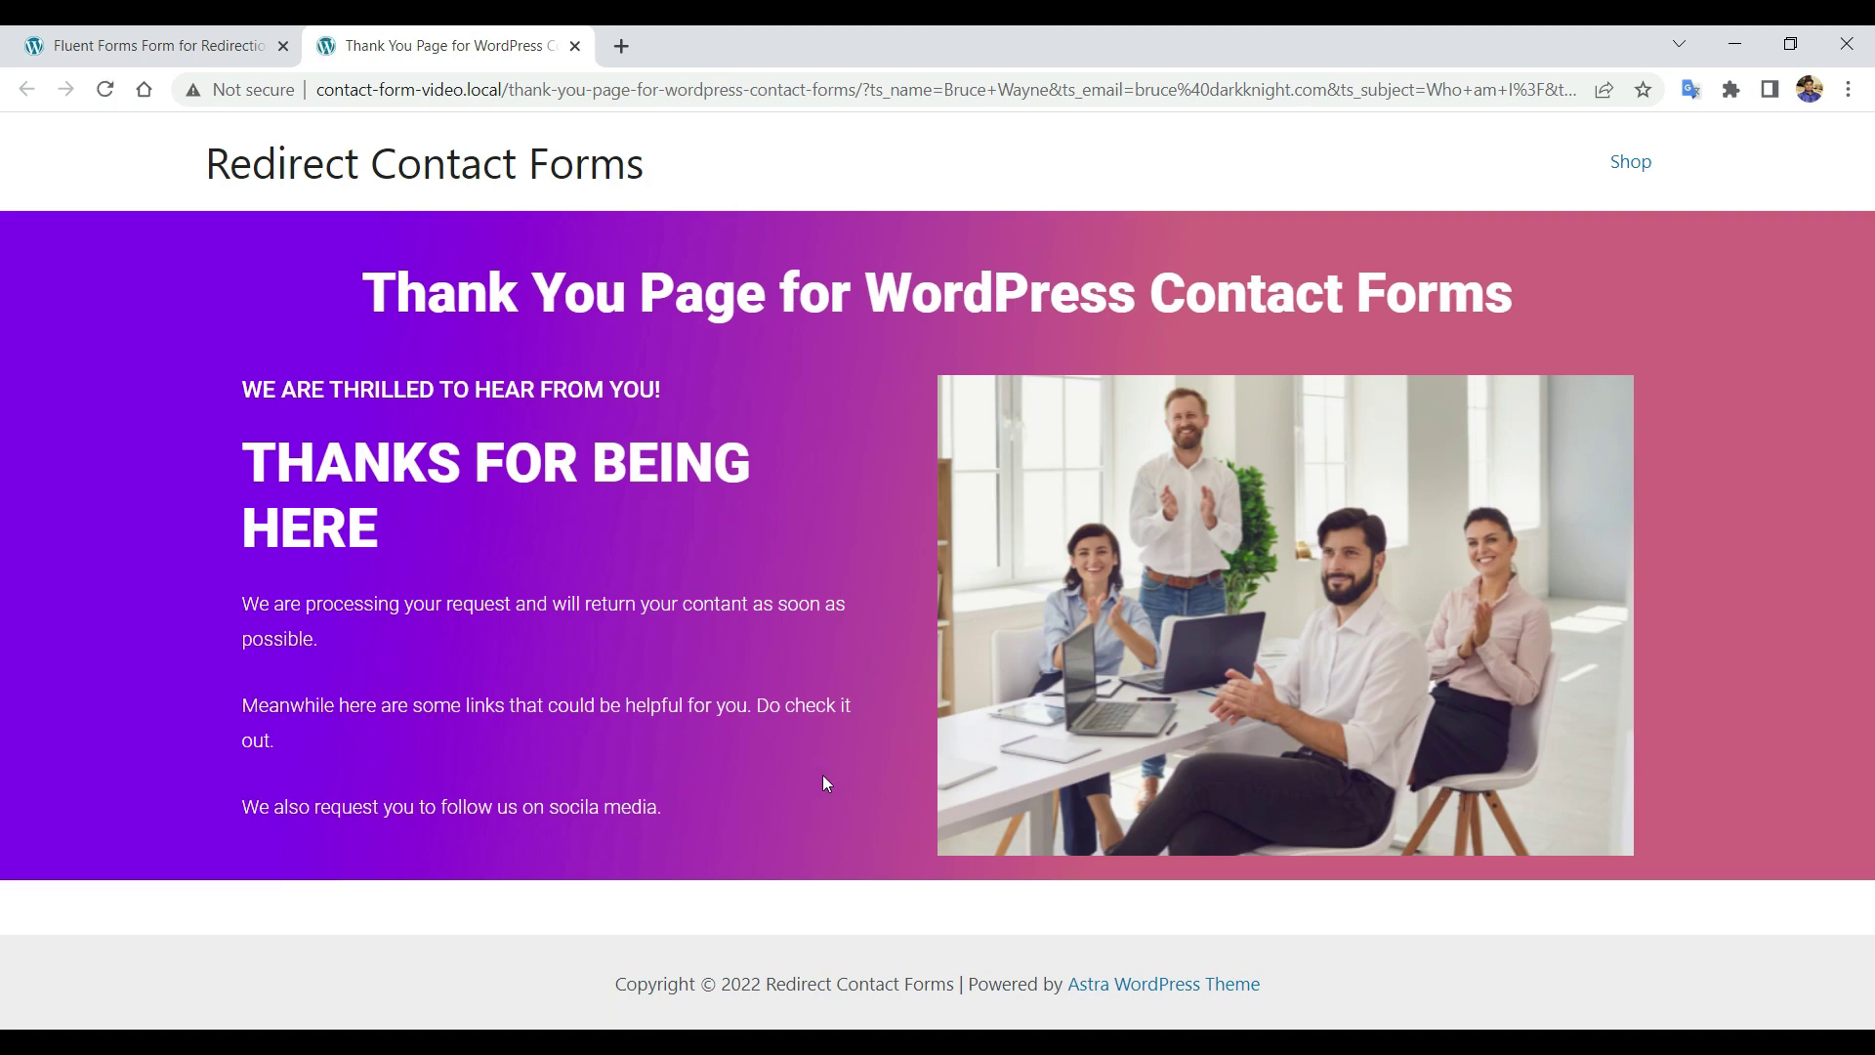
Copy the [tablesome_get_params] shortcode from the Shortcodes section.
{"action": "left_click", "coordinate": [954, 988]}
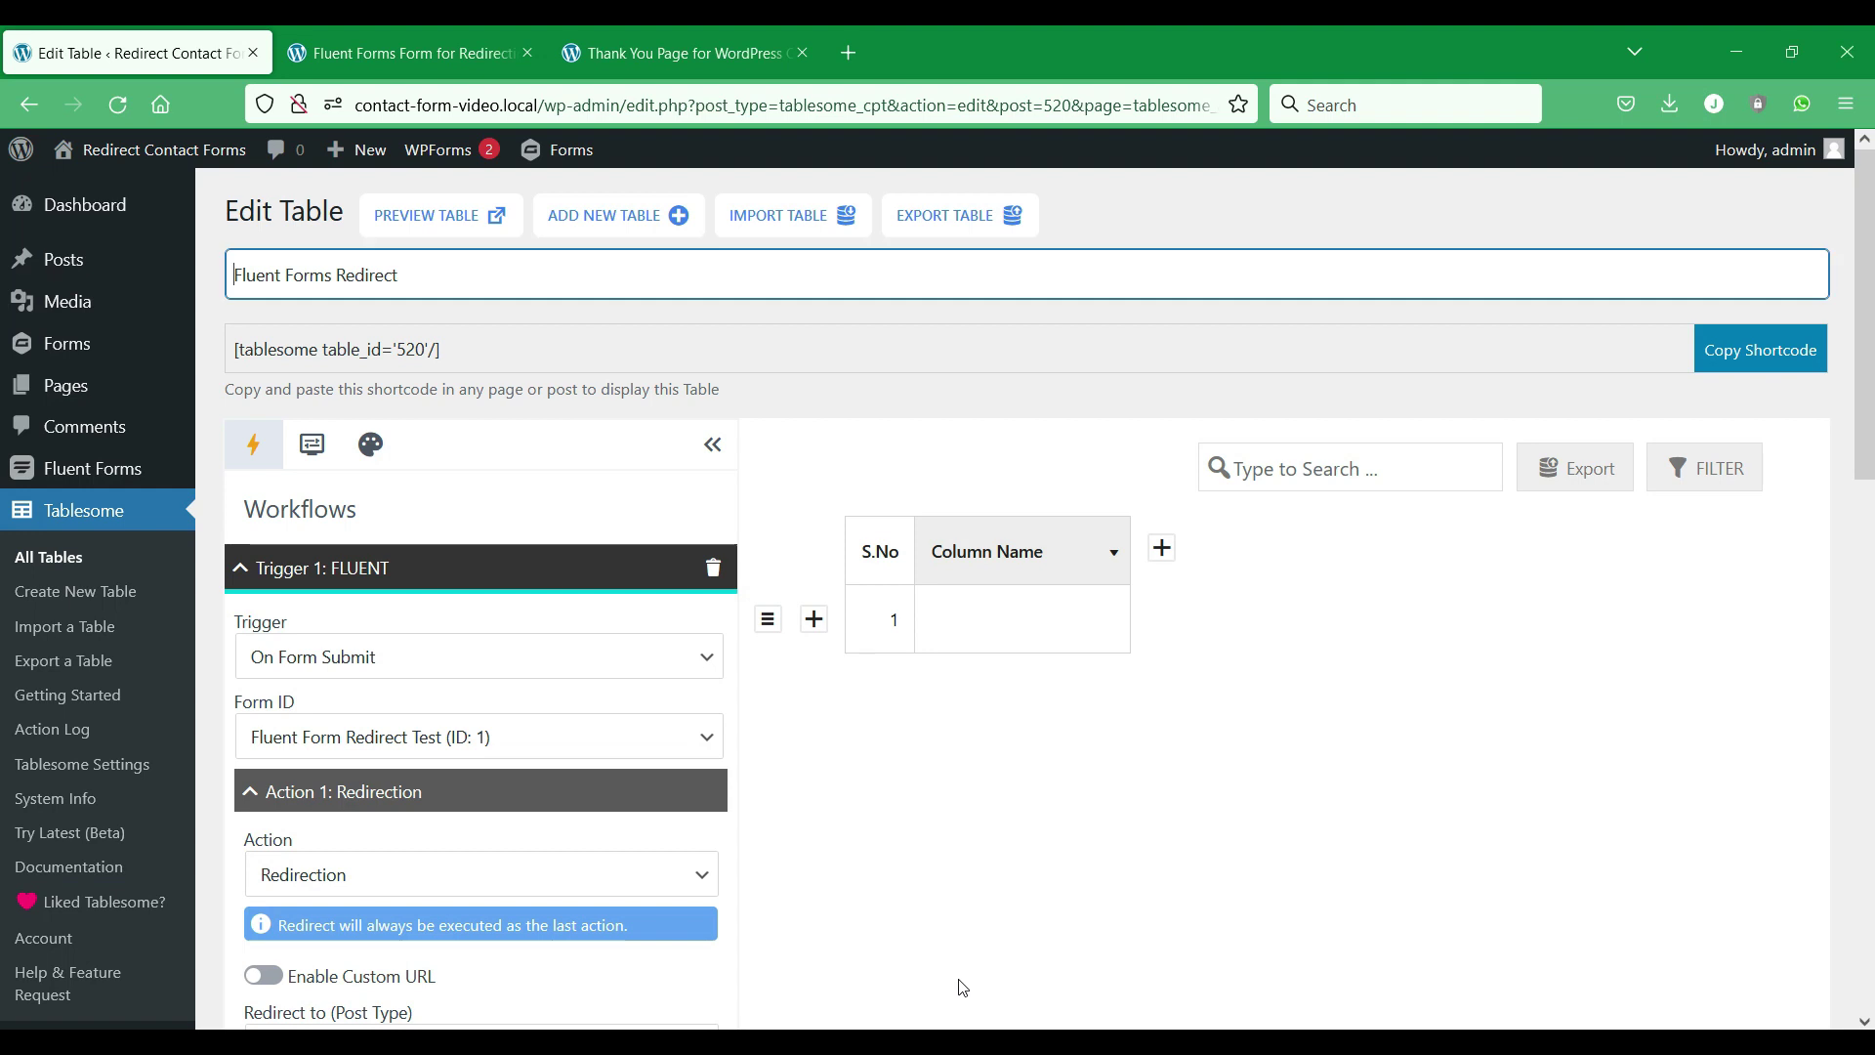
{"action": "scroll", "coordinate": [651, 478], "scroll_direction": "down", "scroll_amount": 5}
{"action": "scroll", "coordinate": [649, 481], "scroll_direction": "up", "scroll_amount": 2}
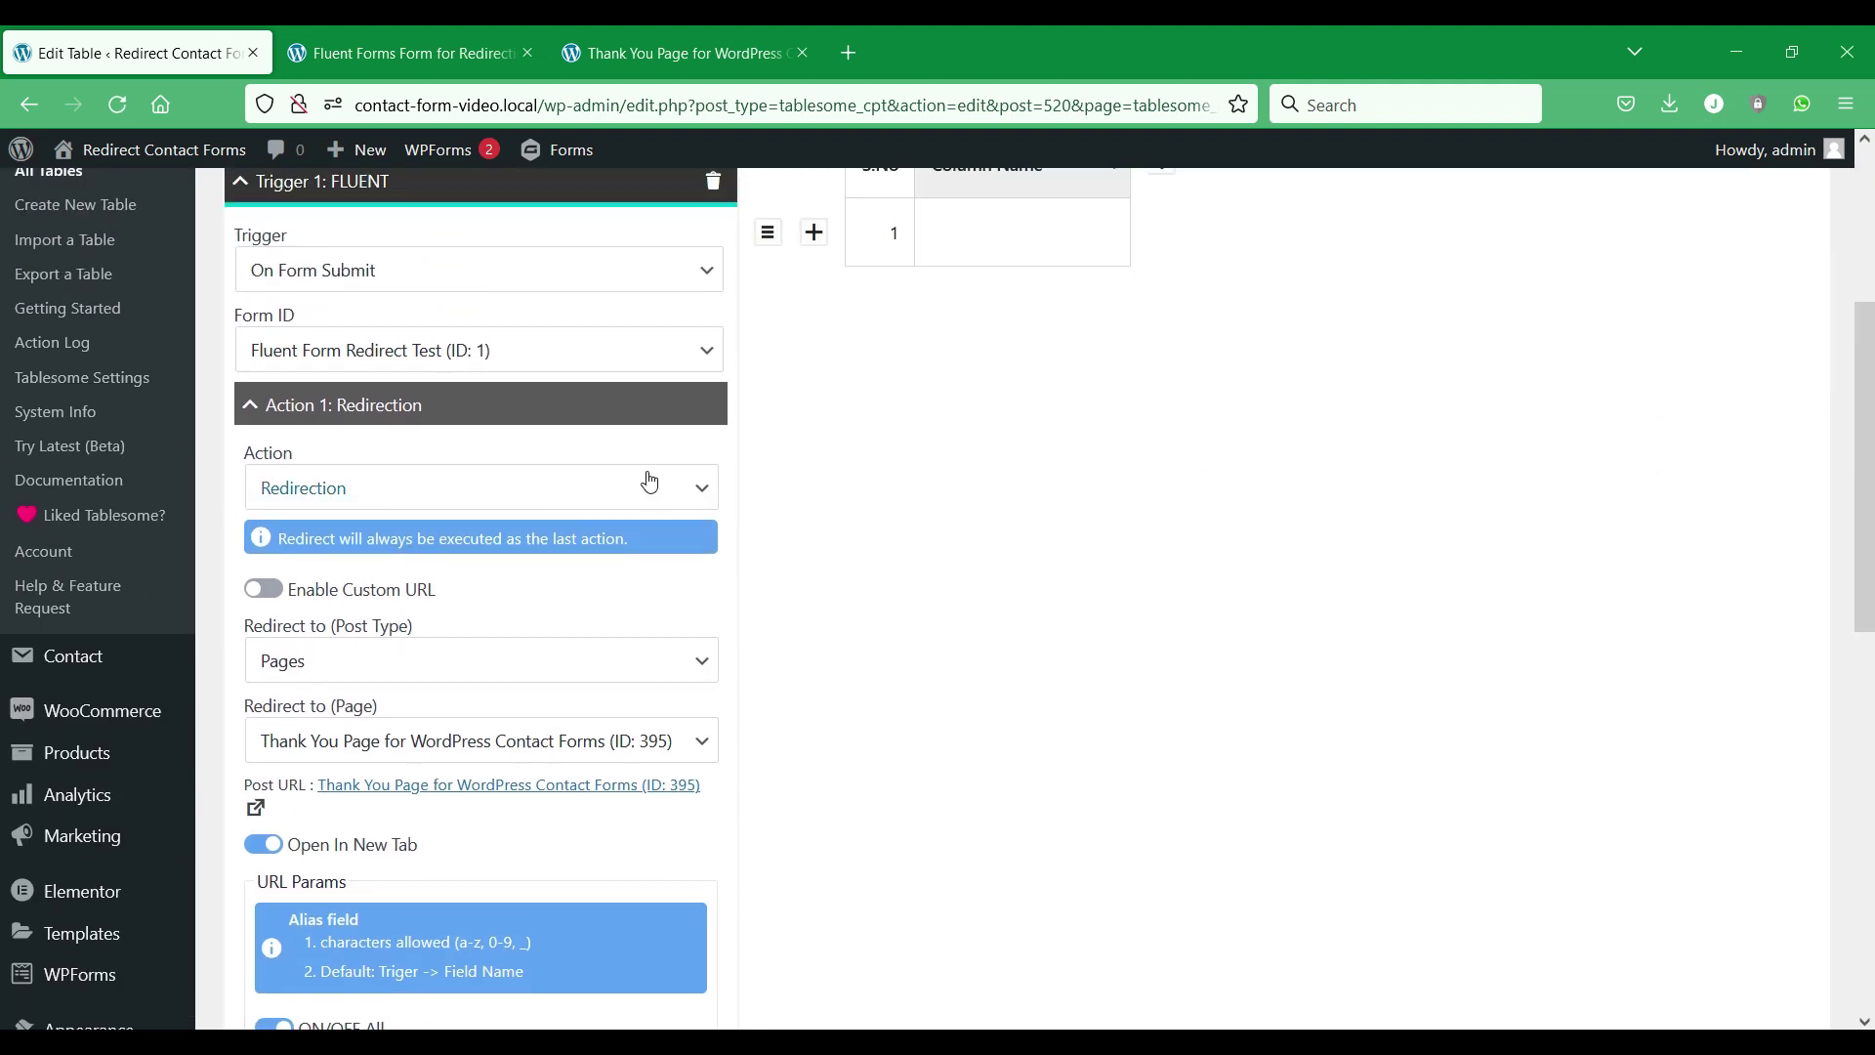
{"action": "scroll", "coordinate": [625, 489], "scroll_direction": "down", "scroll_amount": 2}
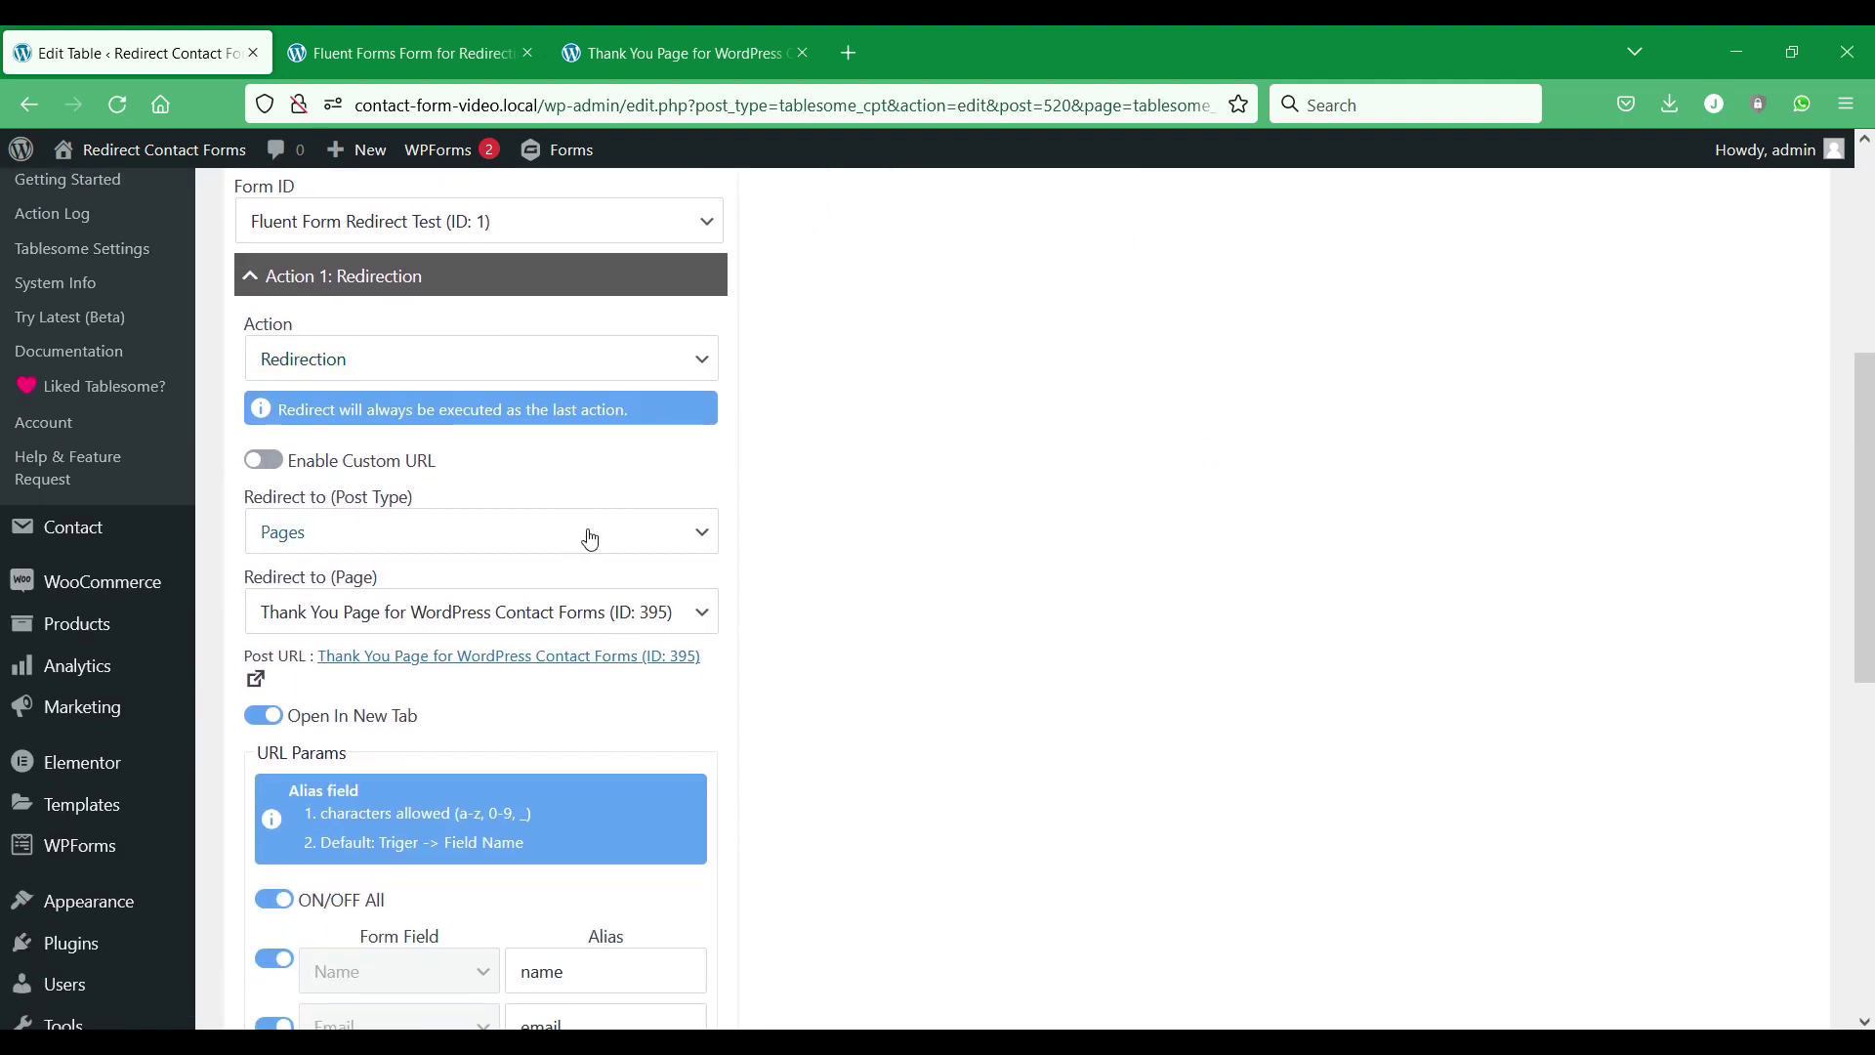
{"action": "scroll", "coordinate": [661, 536], "scroll_direction": "down", "scroll_amount": 4}
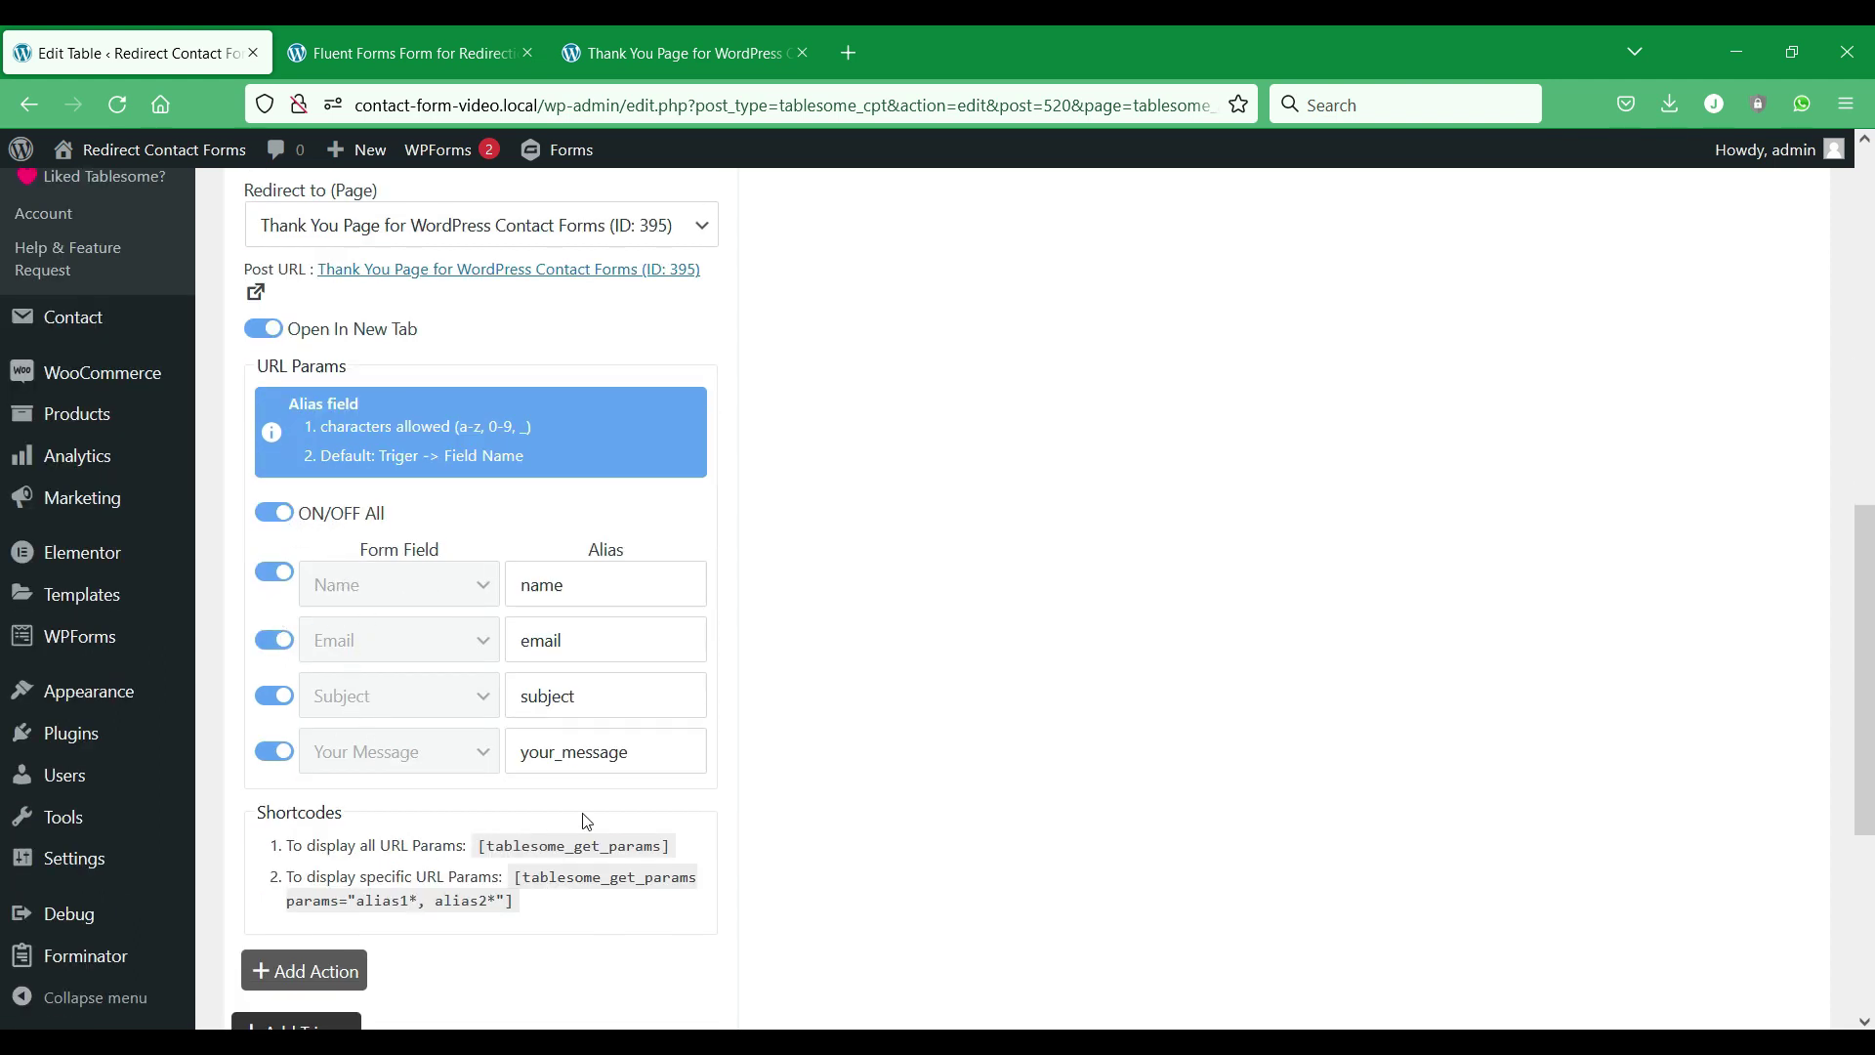
{"action": "scroll", "coordinate": [590, 816], "scroll_direction": "down", "scroll_amount": 1}
{"action": "left_click_drag", "start_coordinate": [662, 718], "coordinate": [666, 718]}
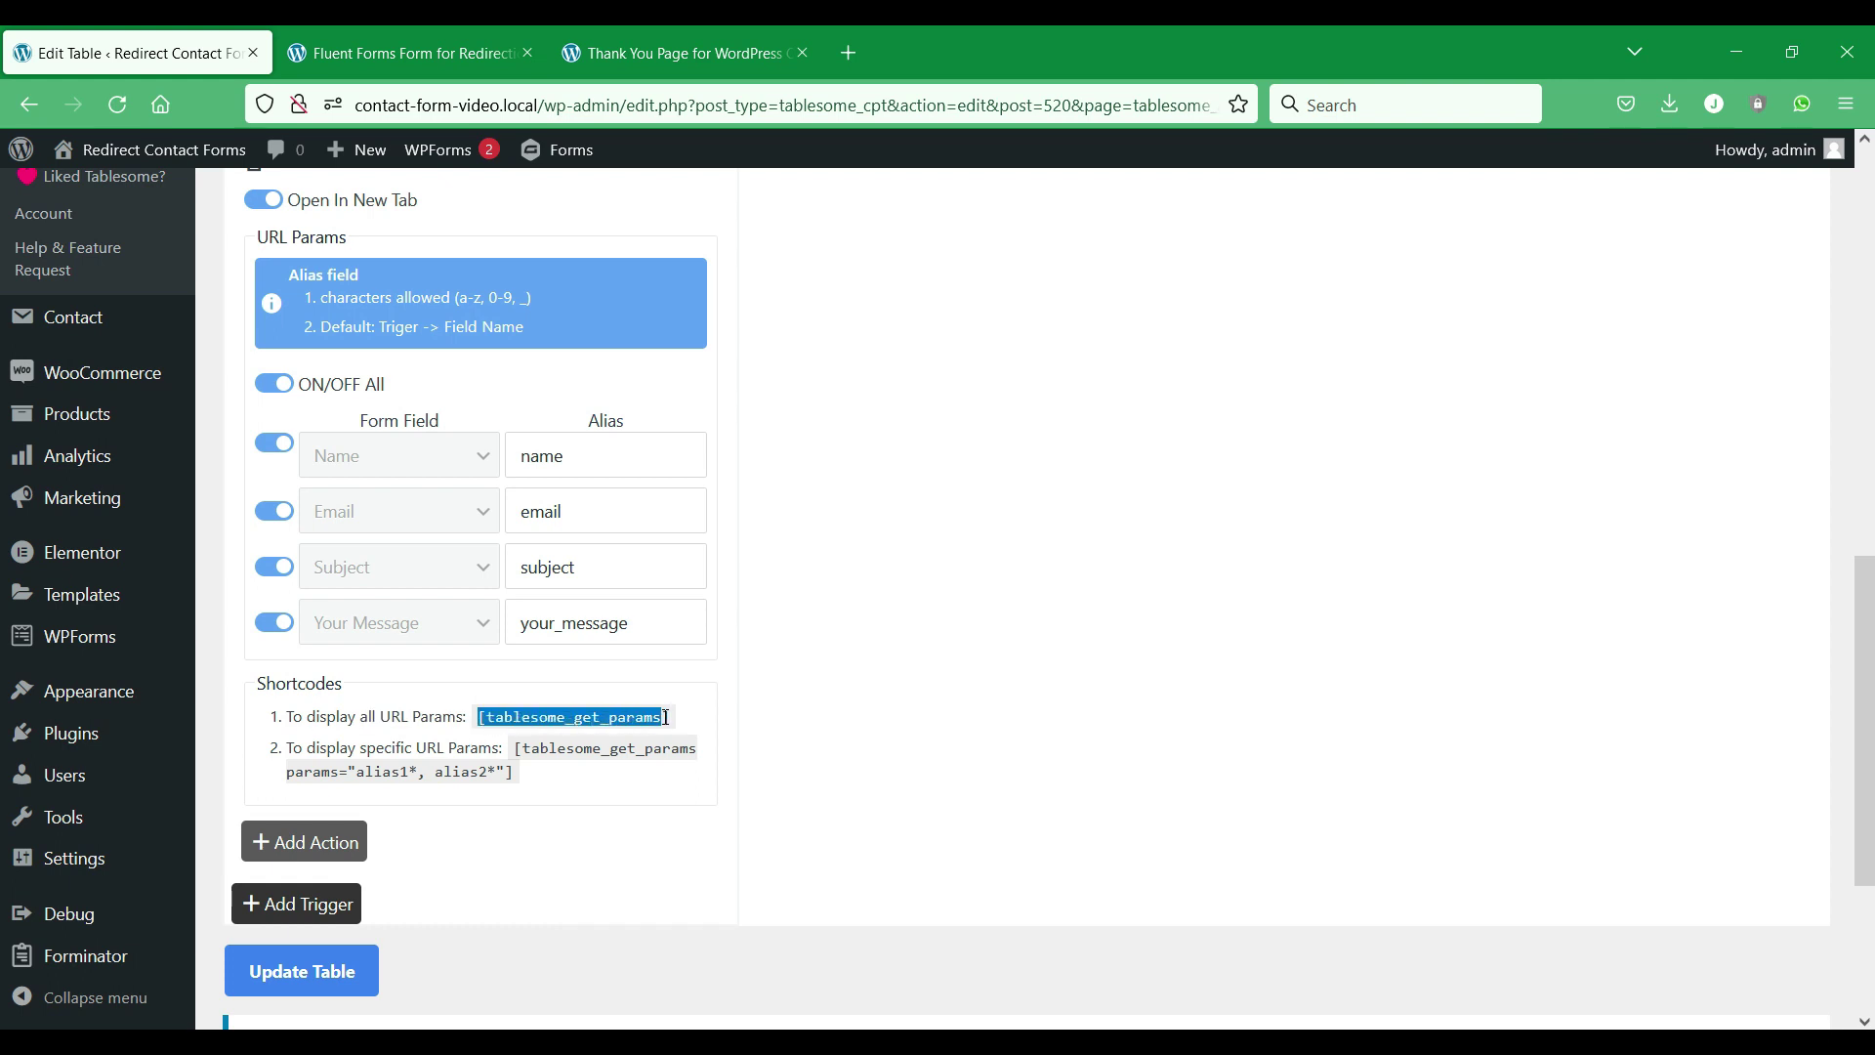
{"action": "right_click", "coordinate": [703, 844]}
{"action": "left_click", "coordinate": [727, 865]}
Set Redirect to (Post Type) to Posts.
{"action": "scroll", "coordinate": [586, 742], "scroll_direction": "up", "scroll_amount": 5}
{"action": "left_click", "coordinate": [539, 674]}
{"action": "left_click", "coordinate": [441, 830]}
{"action": "left_click", "coordinate": [493, 674]}
{"action": "left_click", "coordinate": [465, 804]}
{"action": "left_click", "coordinate": [467, 667]}
{"action": "left_click", "coordinate": [436, 738]}
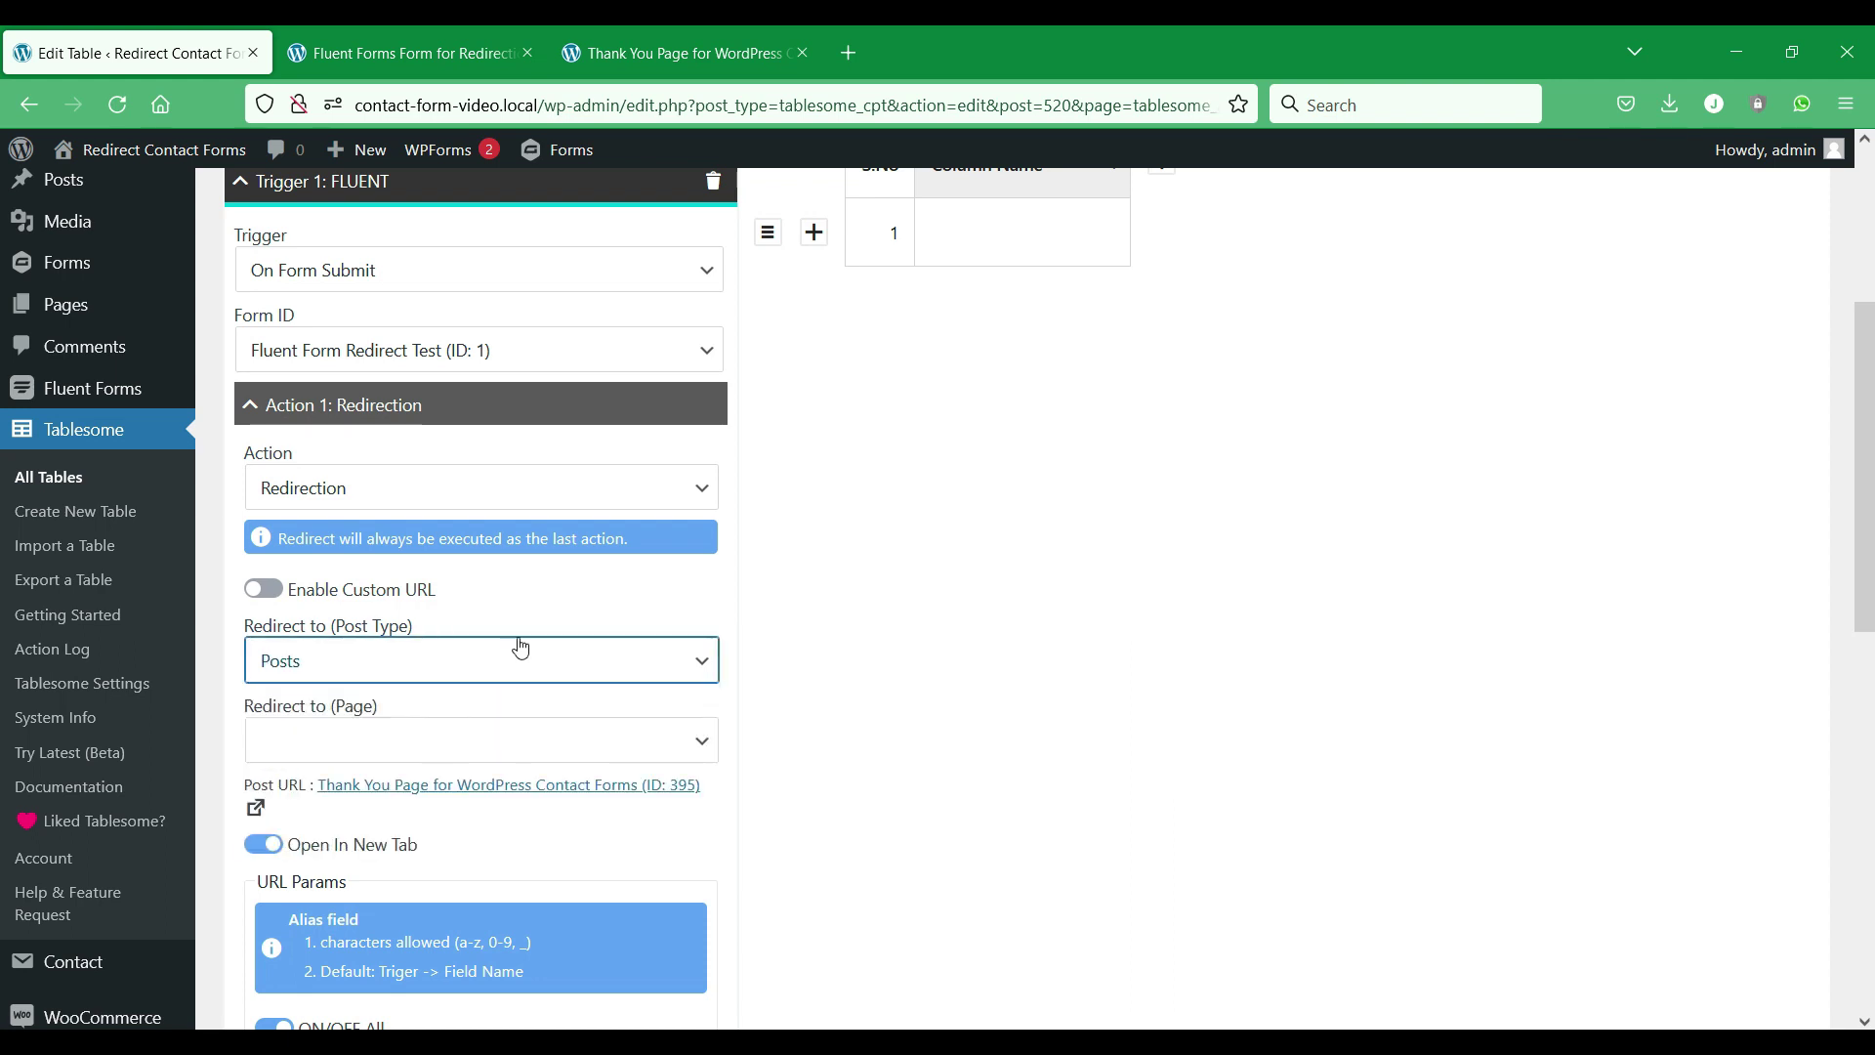
Open Posts > All Posts in a new tab.
{"action": "scroll", "coordinate": [161, 488], "scroll_direction": "up", "scroll_amount": 2}
{"action": "mouse_move", "coordinate": [117, 259]}
{"action": "middle_click", "coordinate": [247, 269]}
{"action": "left_click", "coordinate": [417, 48]}
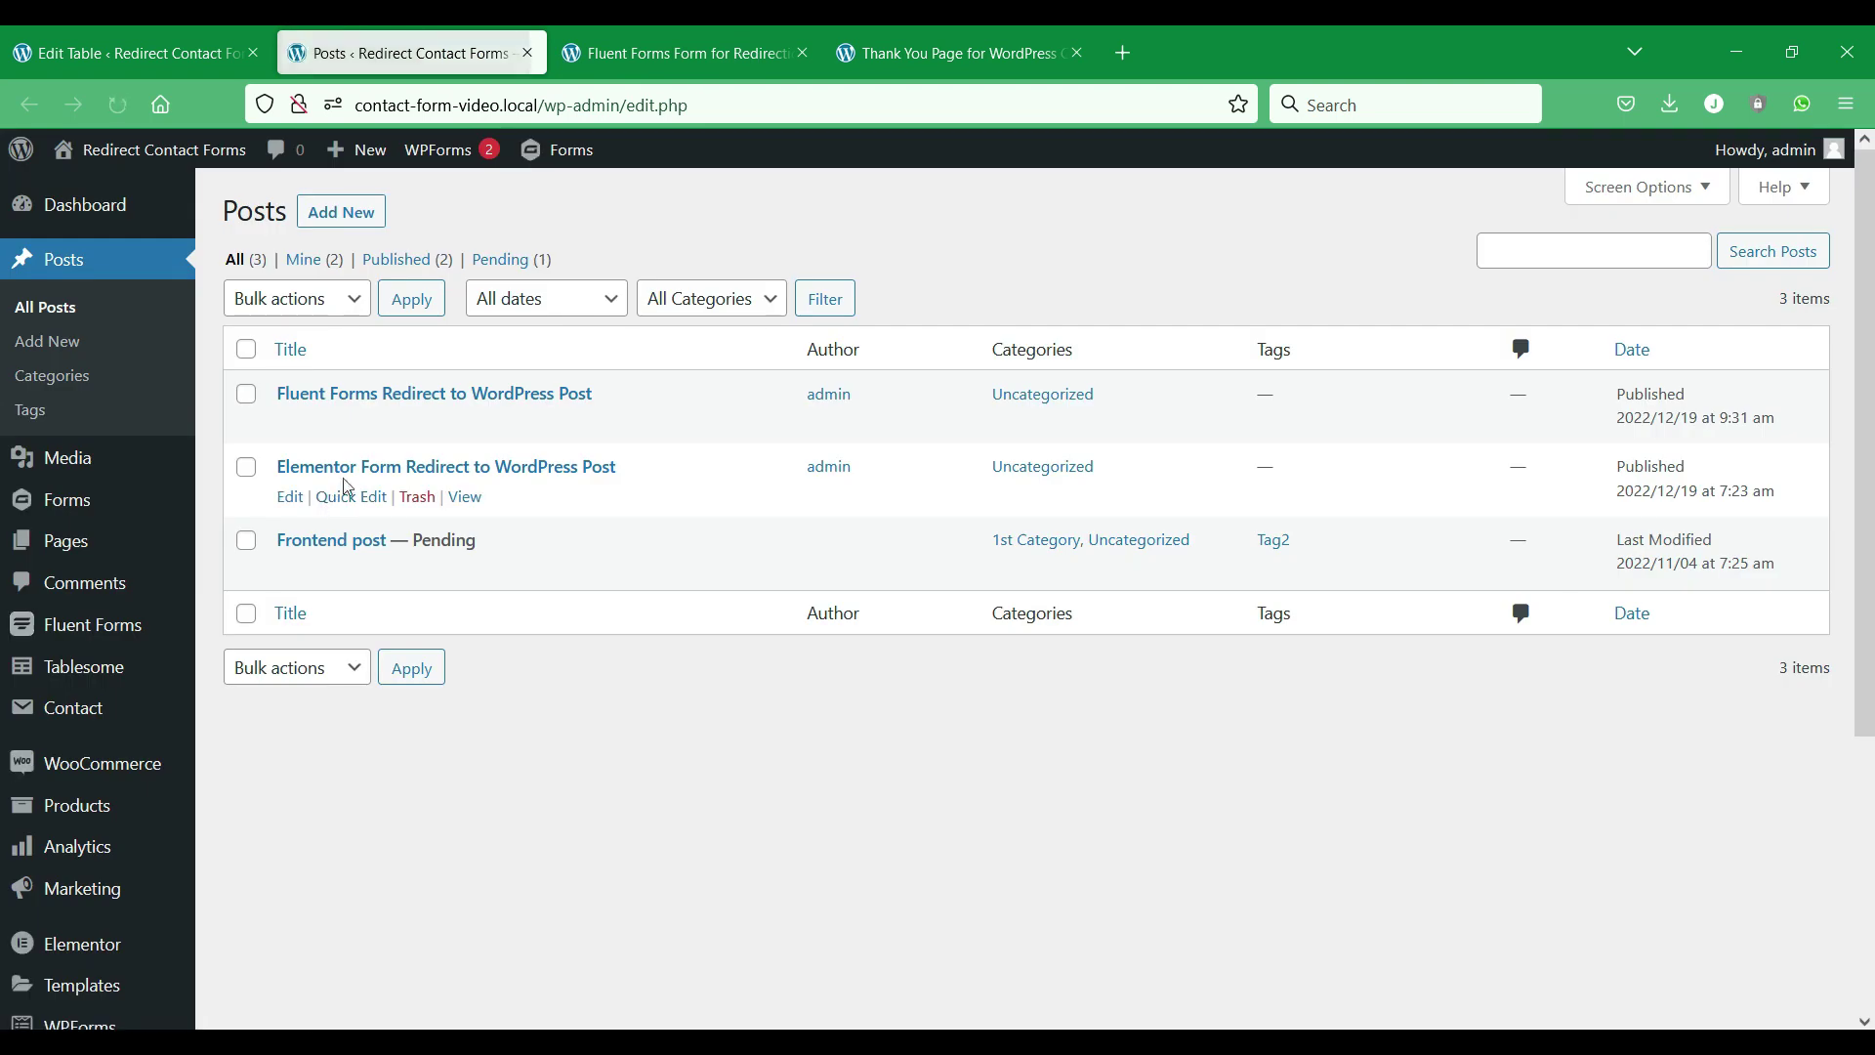
Paste [tablesome_get_params] on its own line below the intro of the Fluent Forms post.
{"action": "left_click", "coordinate": [290, 424]}
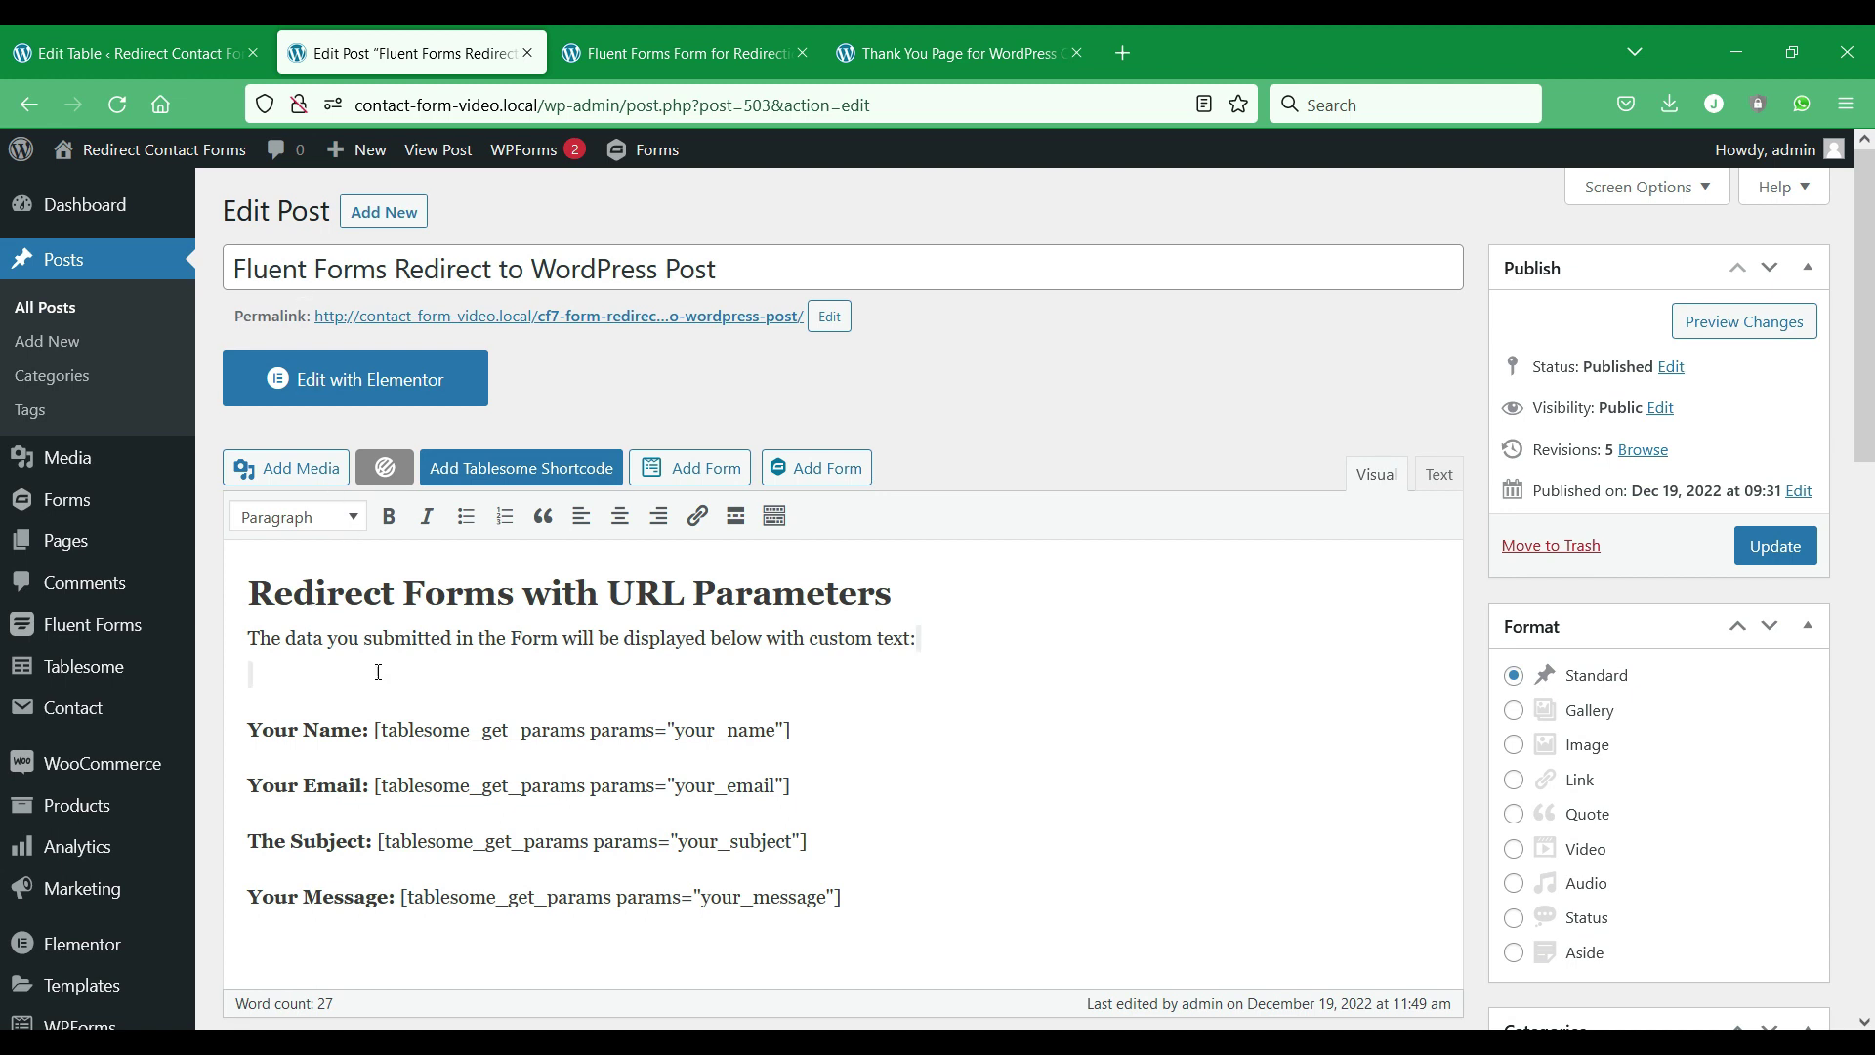
{"action": "scroll", "coordinate": [387, 646], "scroll_direction": "down", "scroll_amount": 2}
{"action": "key", "text": "BackSpace"}
{"action": "key", "text": "ctrl+v"}
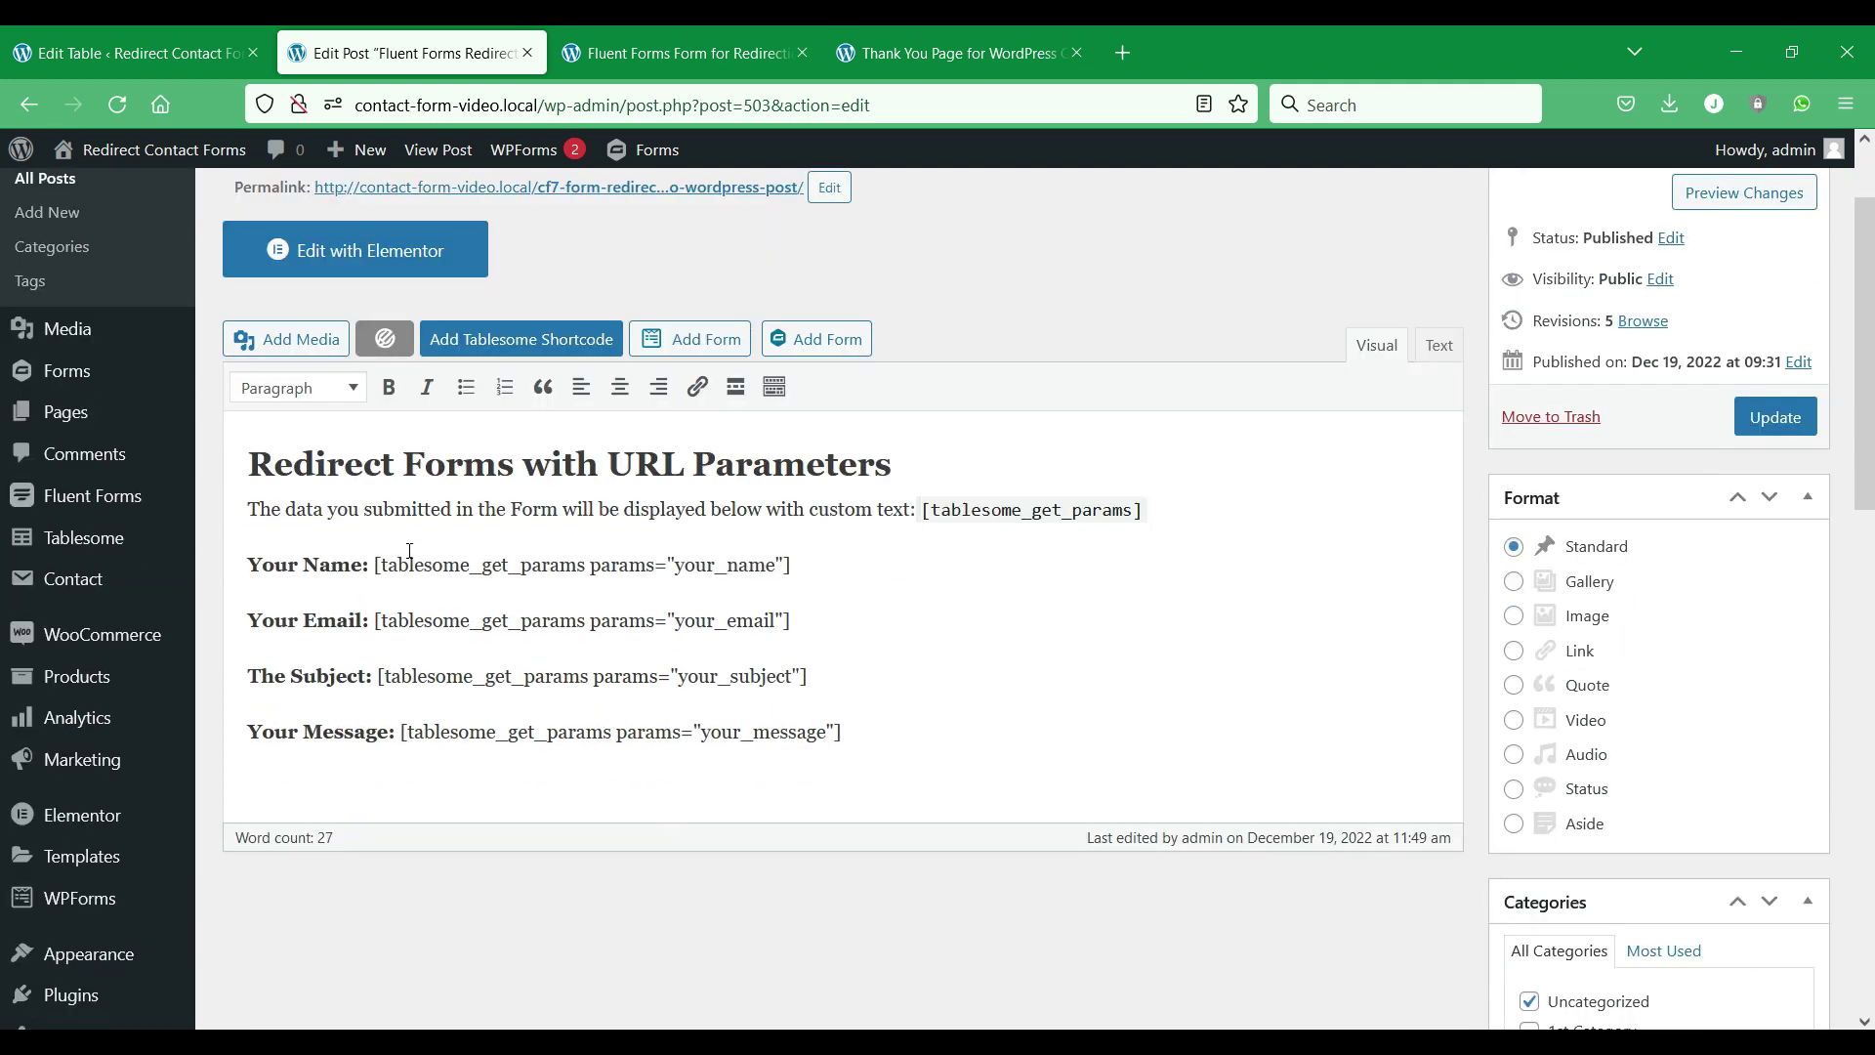
{"action": "left_click", "coordinate": [920, 510]}
{"action": "key", "text": "Return"}
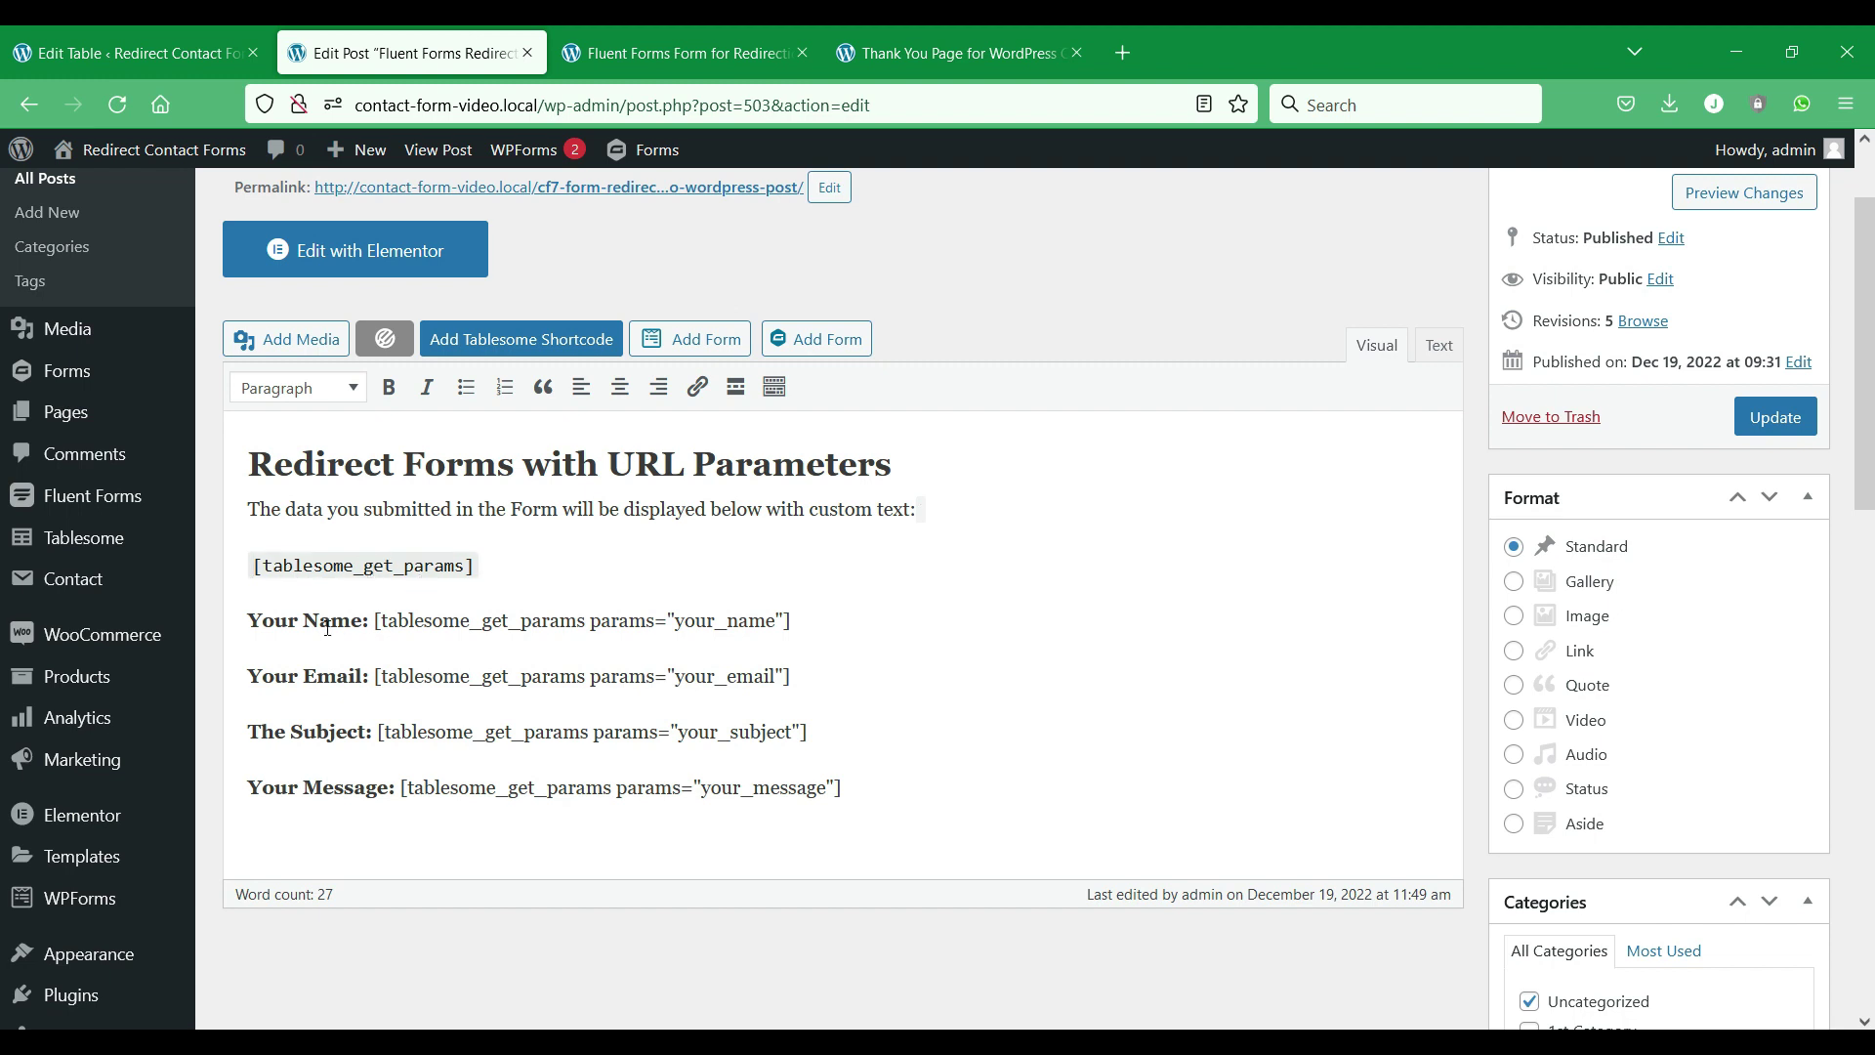
Copy the email and name alias values from the table's workflow settings.
{"action": "key", "text": "ctrl+Page_Up"}
{"action": "scroll", "coordinate": [866, 670], "scroll_direction": "down", "scroll_amount": 5}
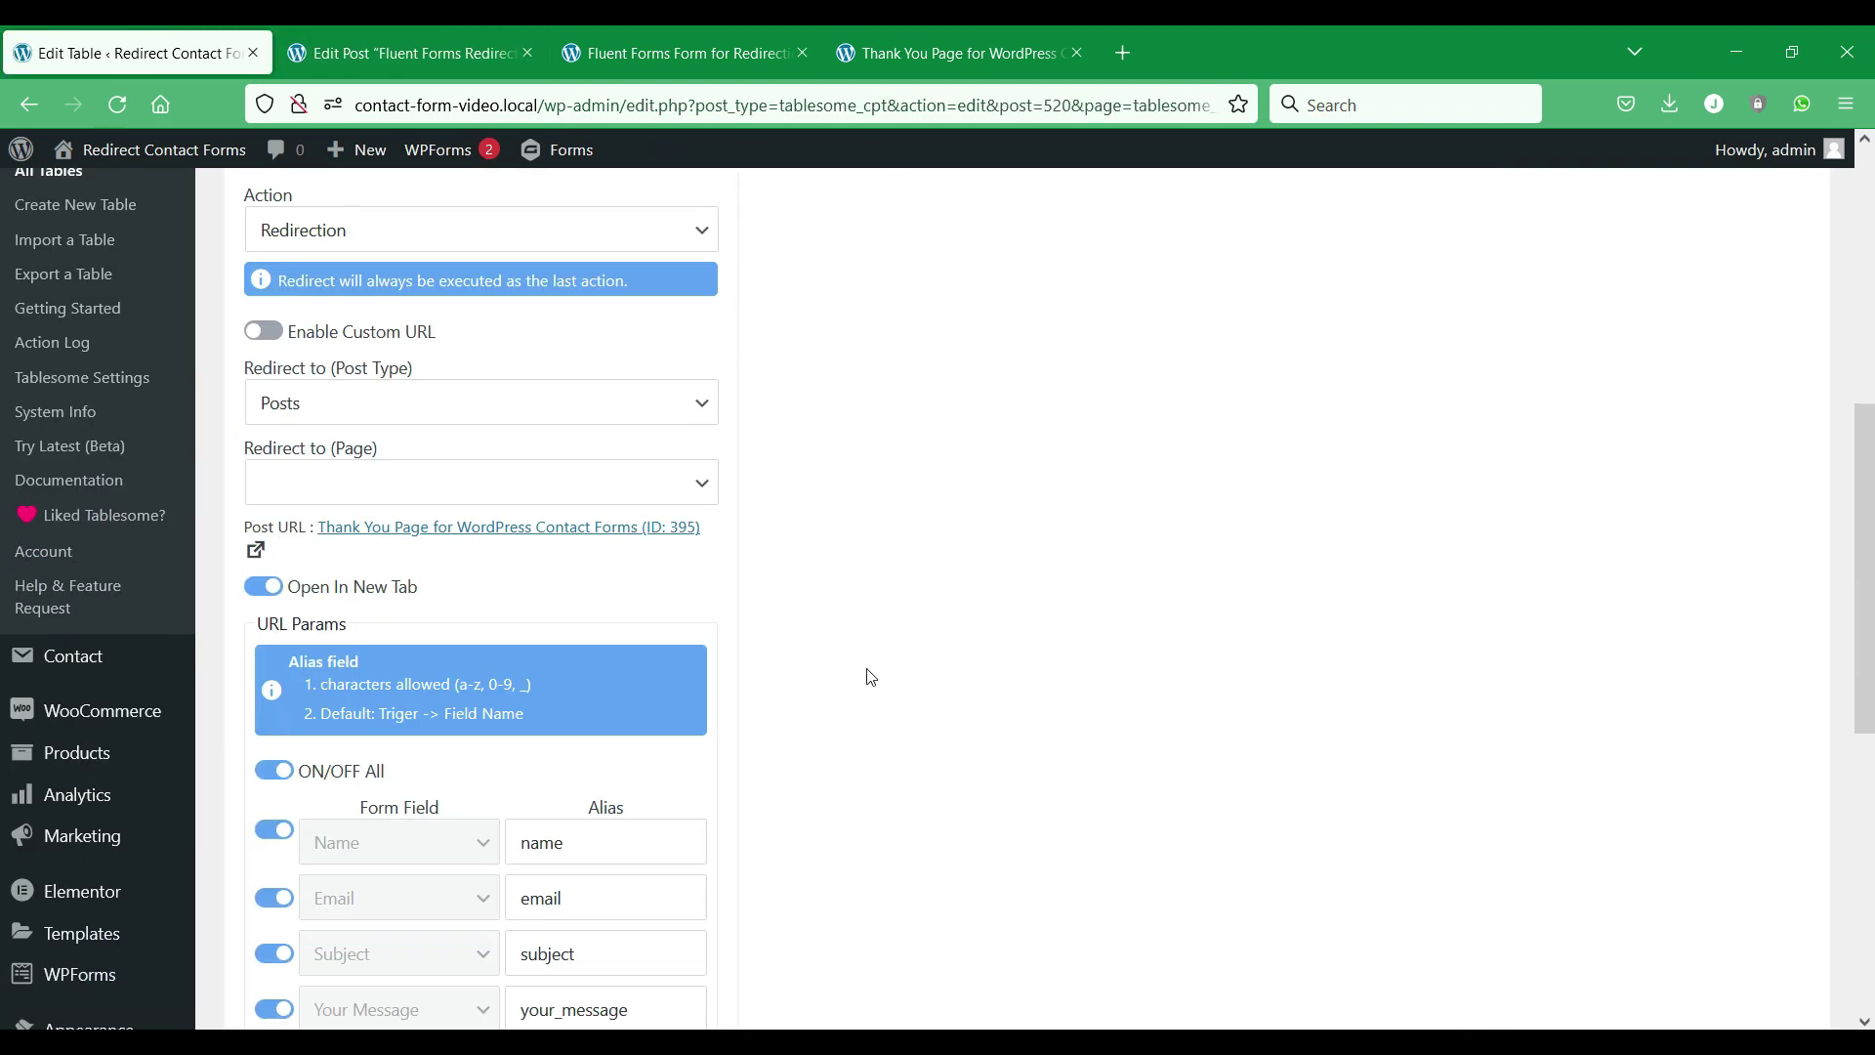
{"action": "double_click", "coordinate": [541, 777]}
{"action": "right_click", "coordinate": [540, 777]}
{"action": "left_click", "coordinate": [635, 394]}
{"action": "key", "text": "ctrl+Page_Down"}
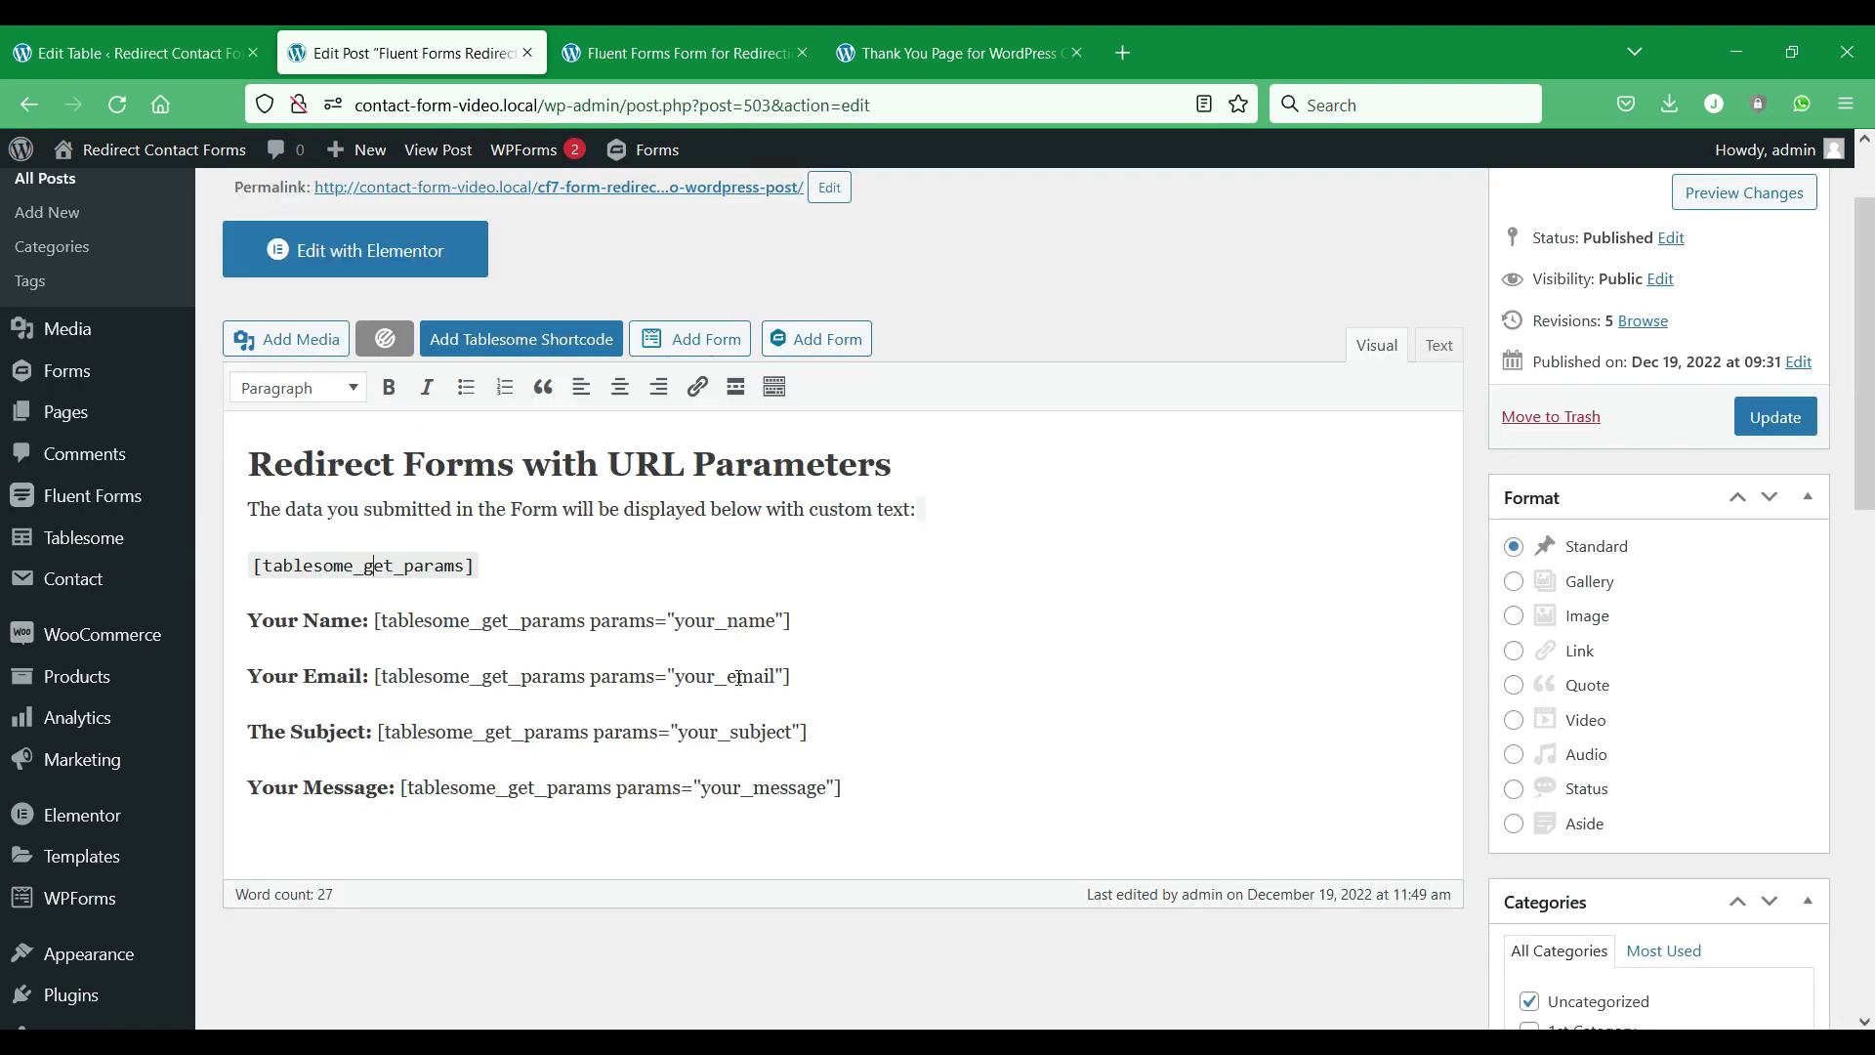
{"action": "key", "text": "ctrl+Page_Up"}
{"action": "double_click", "coordinate": [648, 713]}
Replace your_name, your_email and your_subject with name, email and subject, then update the post.
{"action": "left_click", "coordinate": [358, 33]}
{"action": "left_click_drag", "start_coordinate": [674, 623], "coordinate": [760, 621]}
{"action": "key", "text": "ctrl+v"}
{"action": "double_click", "coordinate": [730, 683]}
{"action": "key", "text": "ctrl+v"}
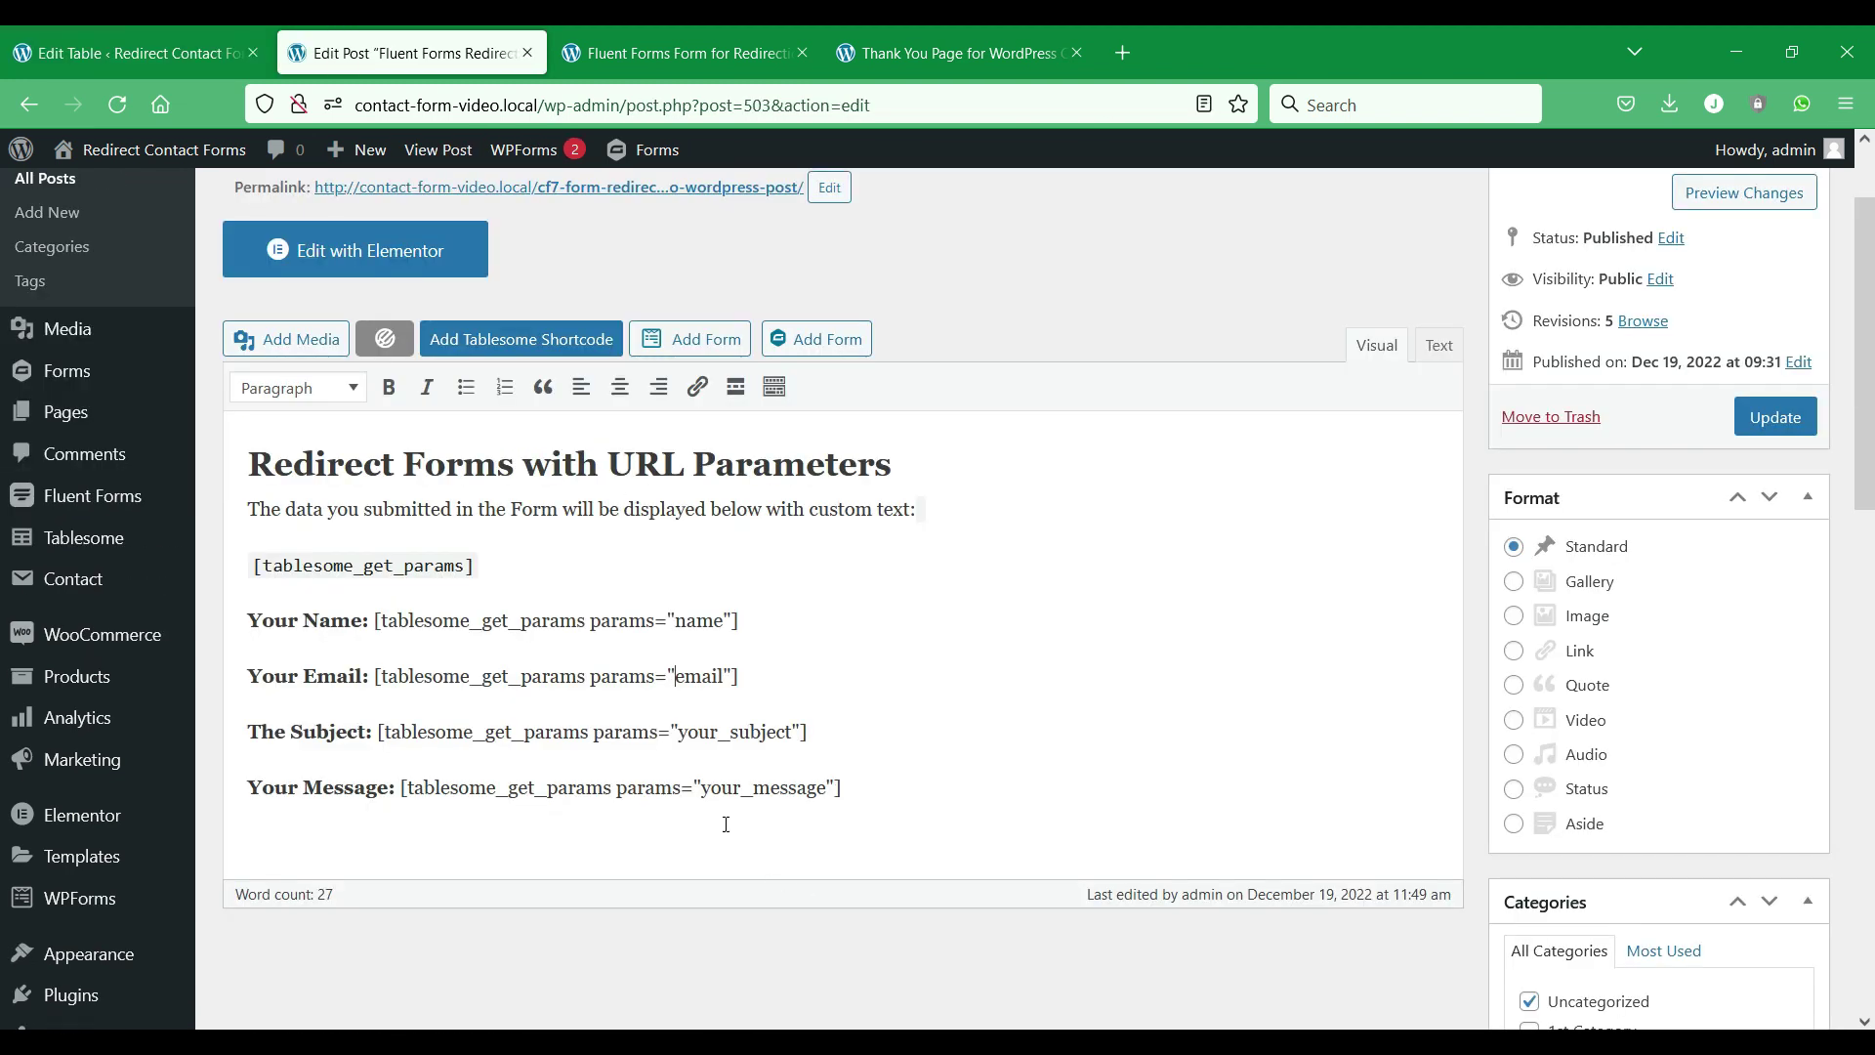
{"action": "double_click", "coordinate": [732, 731]}
{"action": "key", "text": "ctrl+v"}
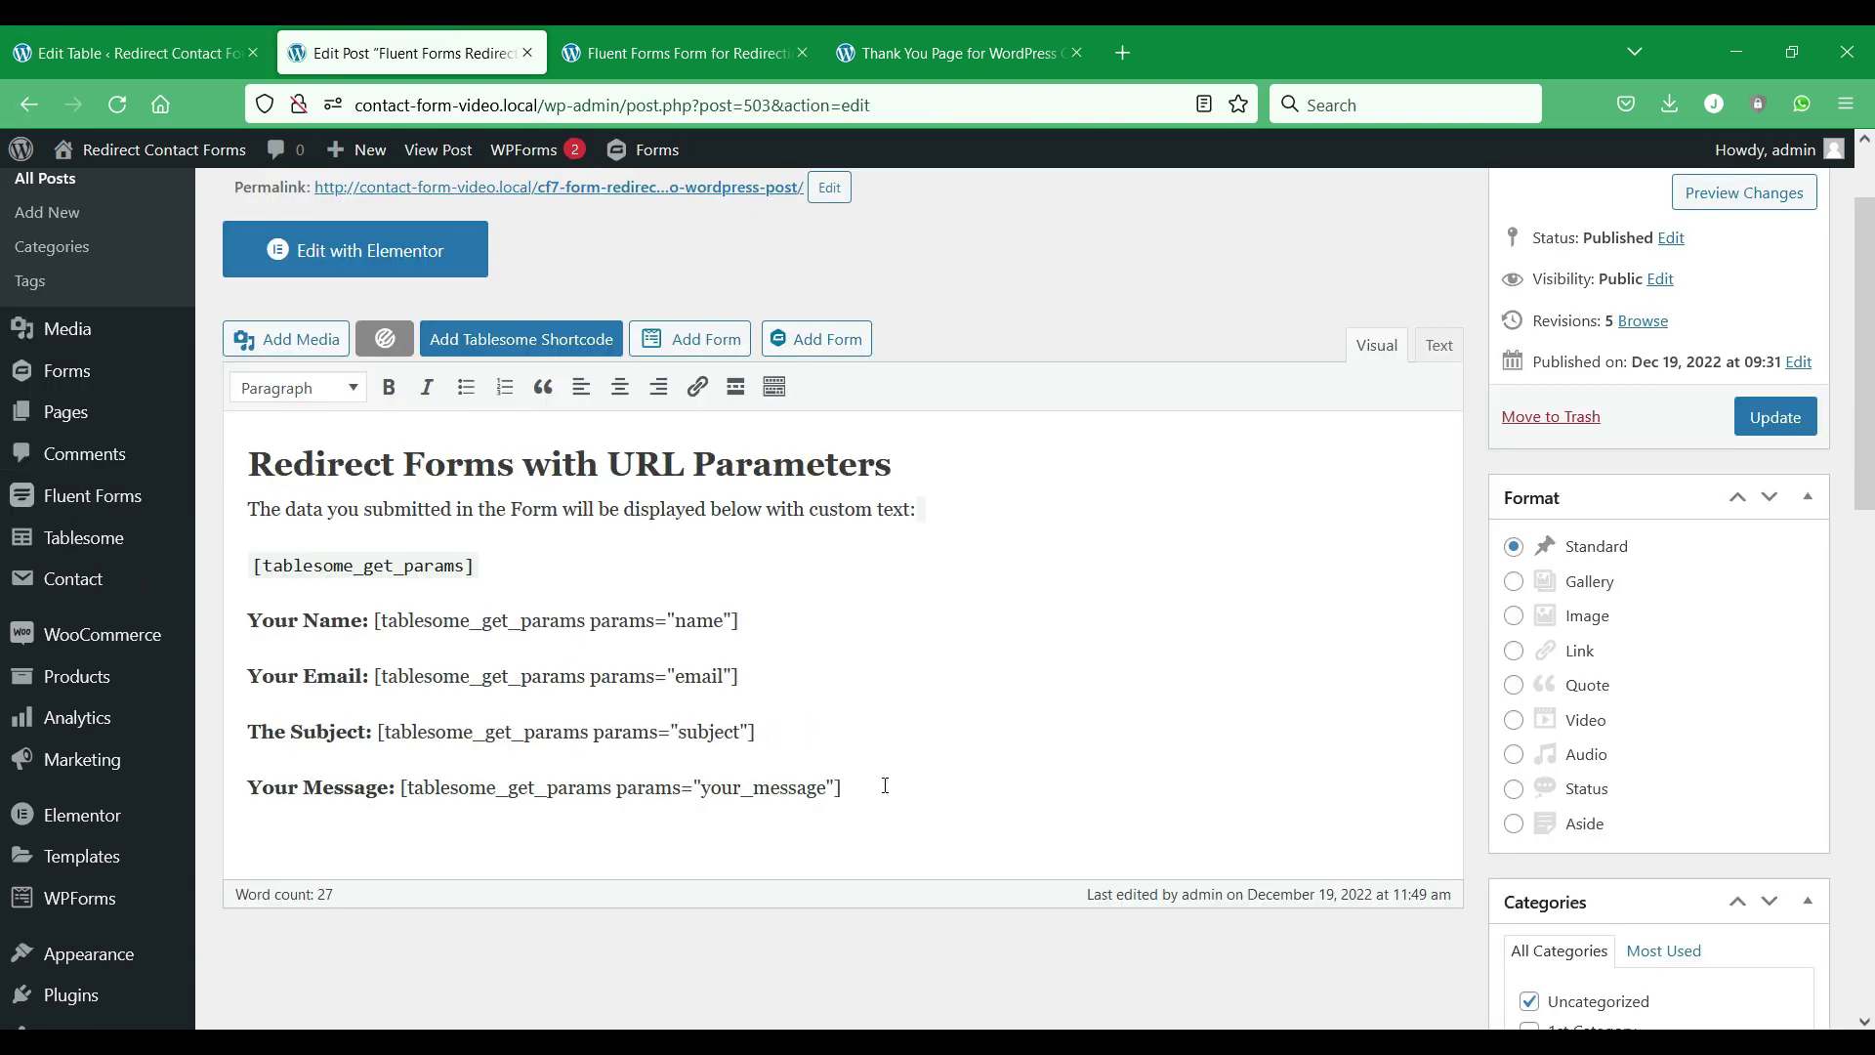
{"action": "scroll", "coordinate": [884, 785], "scroll_direction": "up", "scroll_amount": 2}
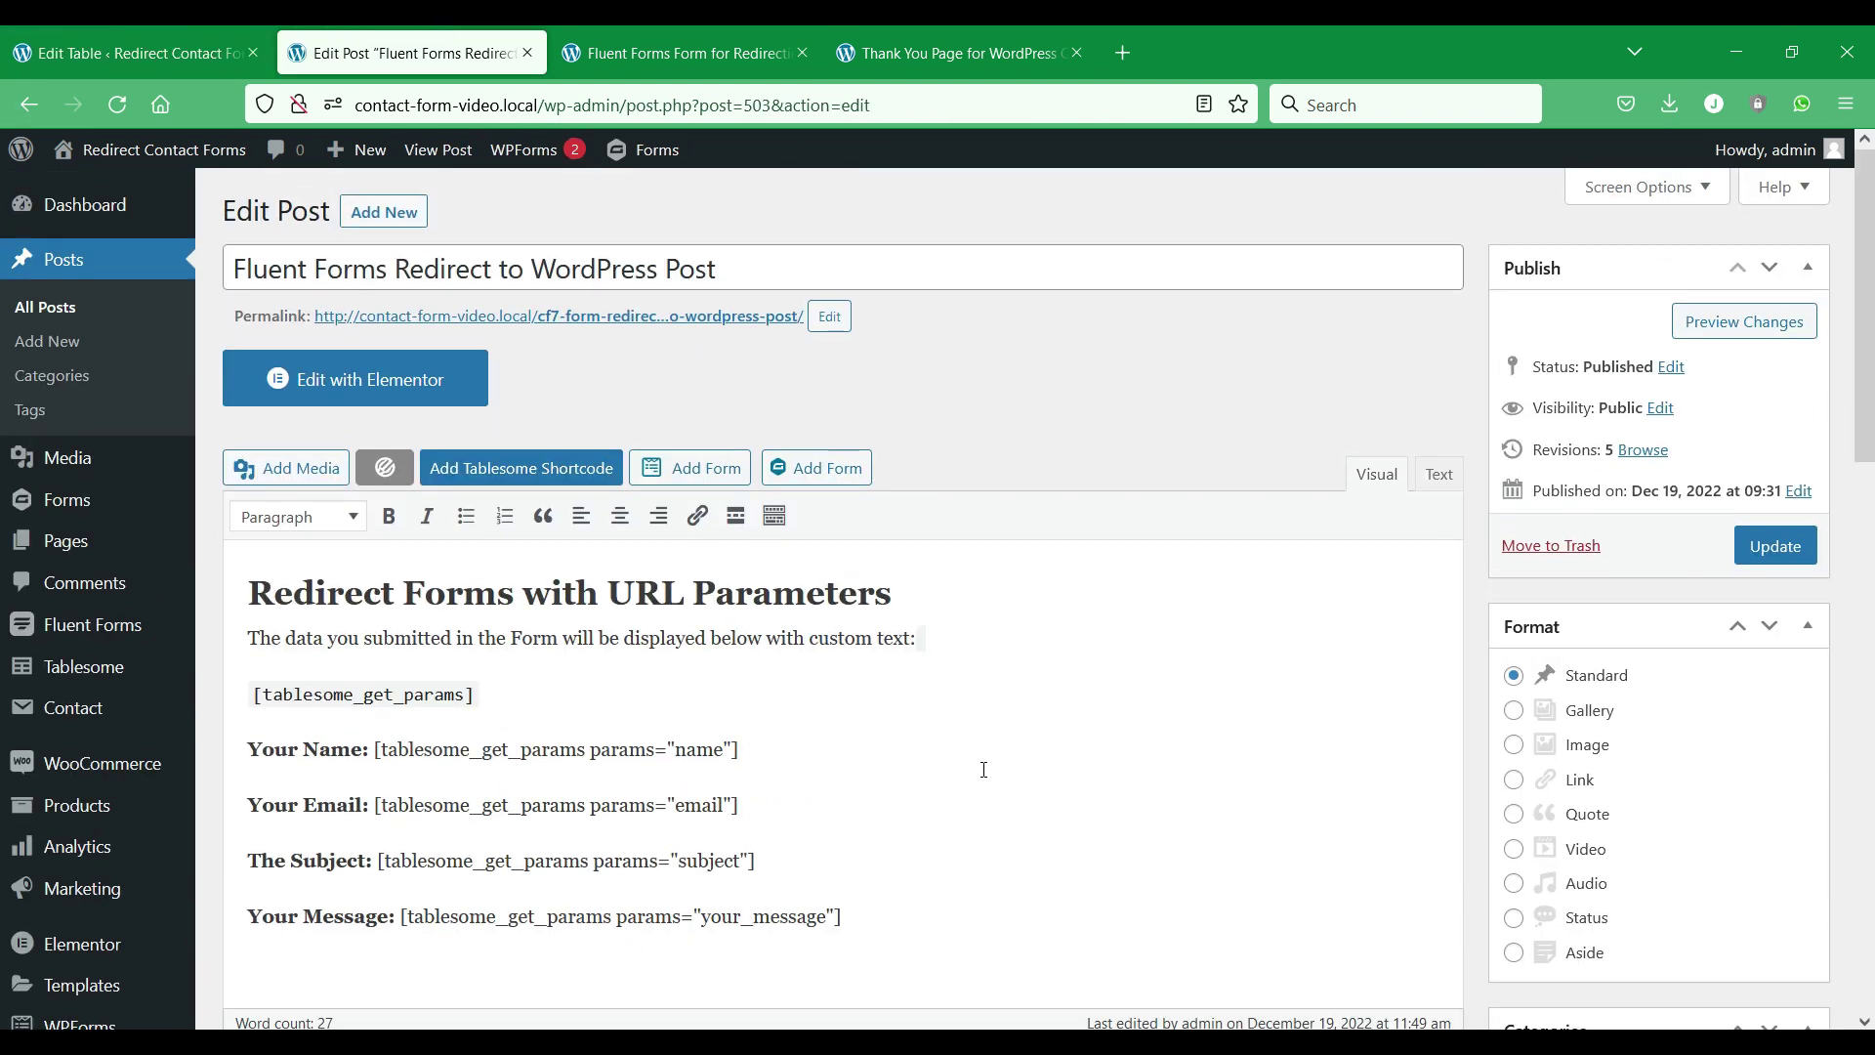
{"action": "left_click", "coordinate": [1775, 546]}
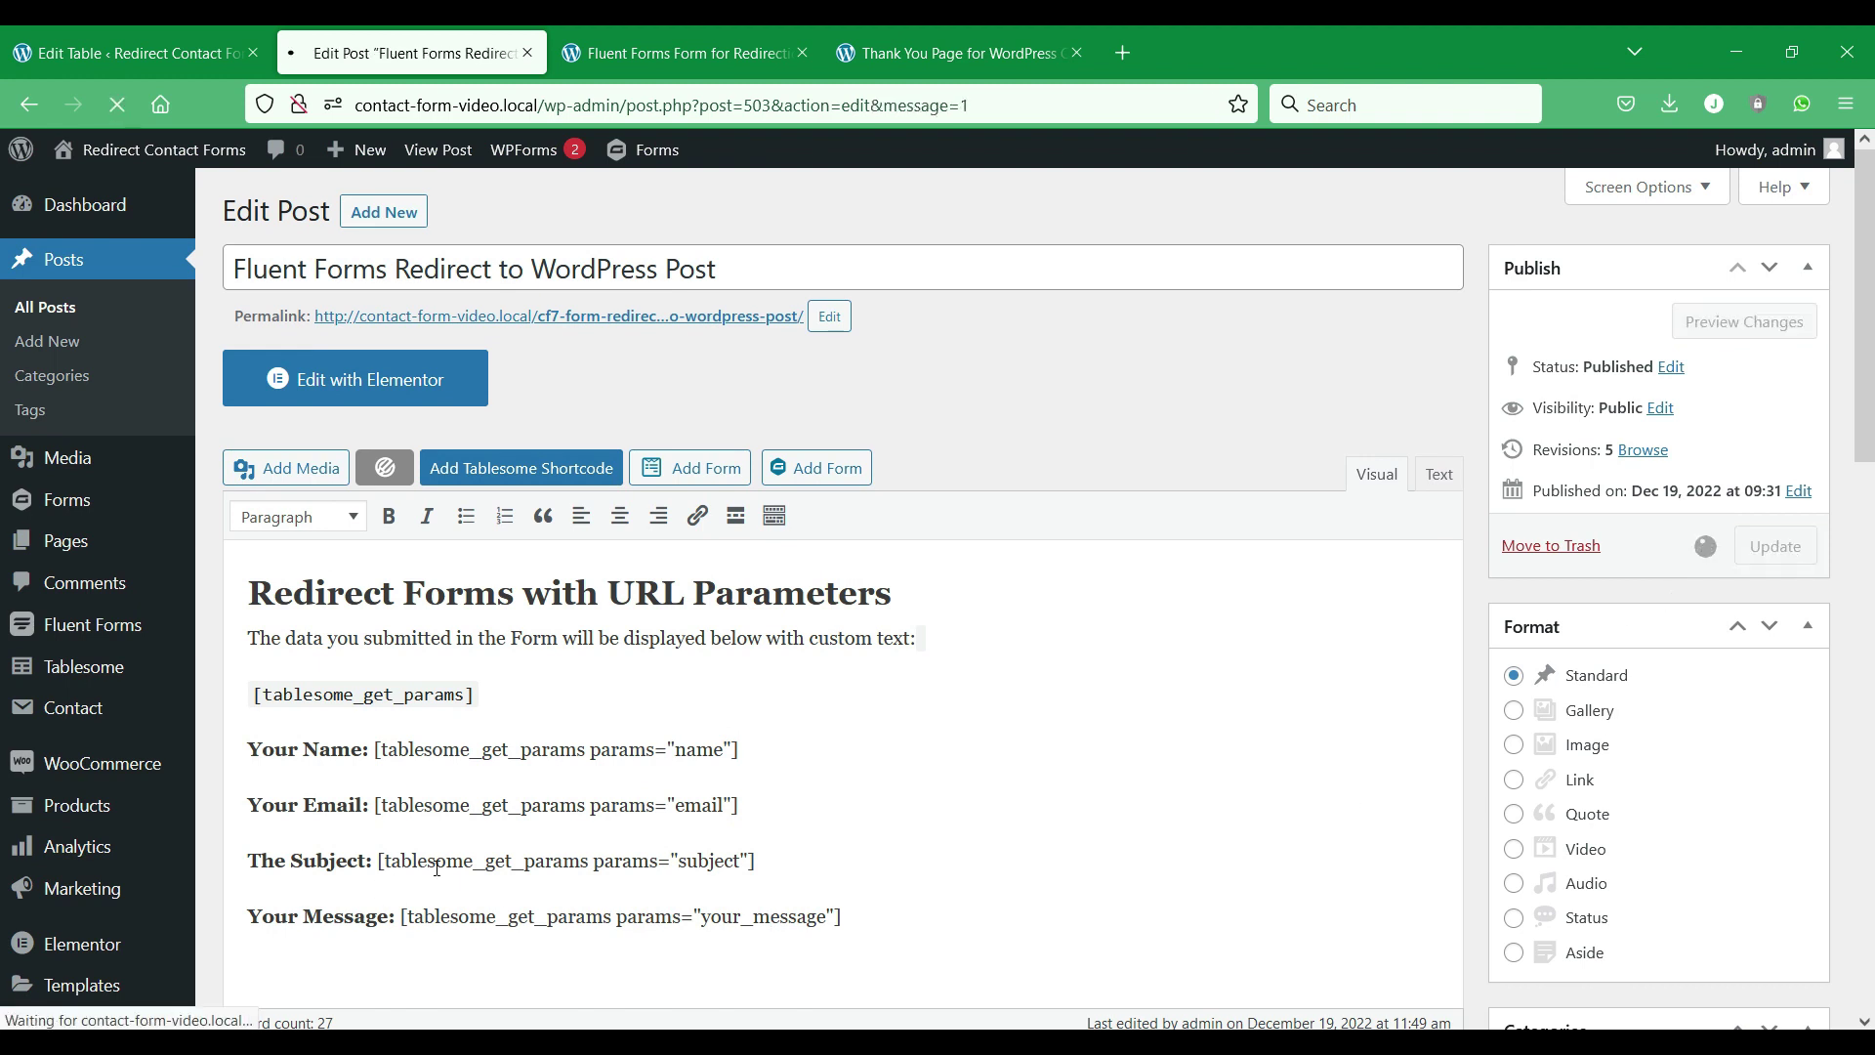
Set Redirect to (Page) to 'Fluent Forms Redirect to WordPress Post (ID: 503)' and update the table.
{"action": "left_click", "coordinate": [31, 39]}
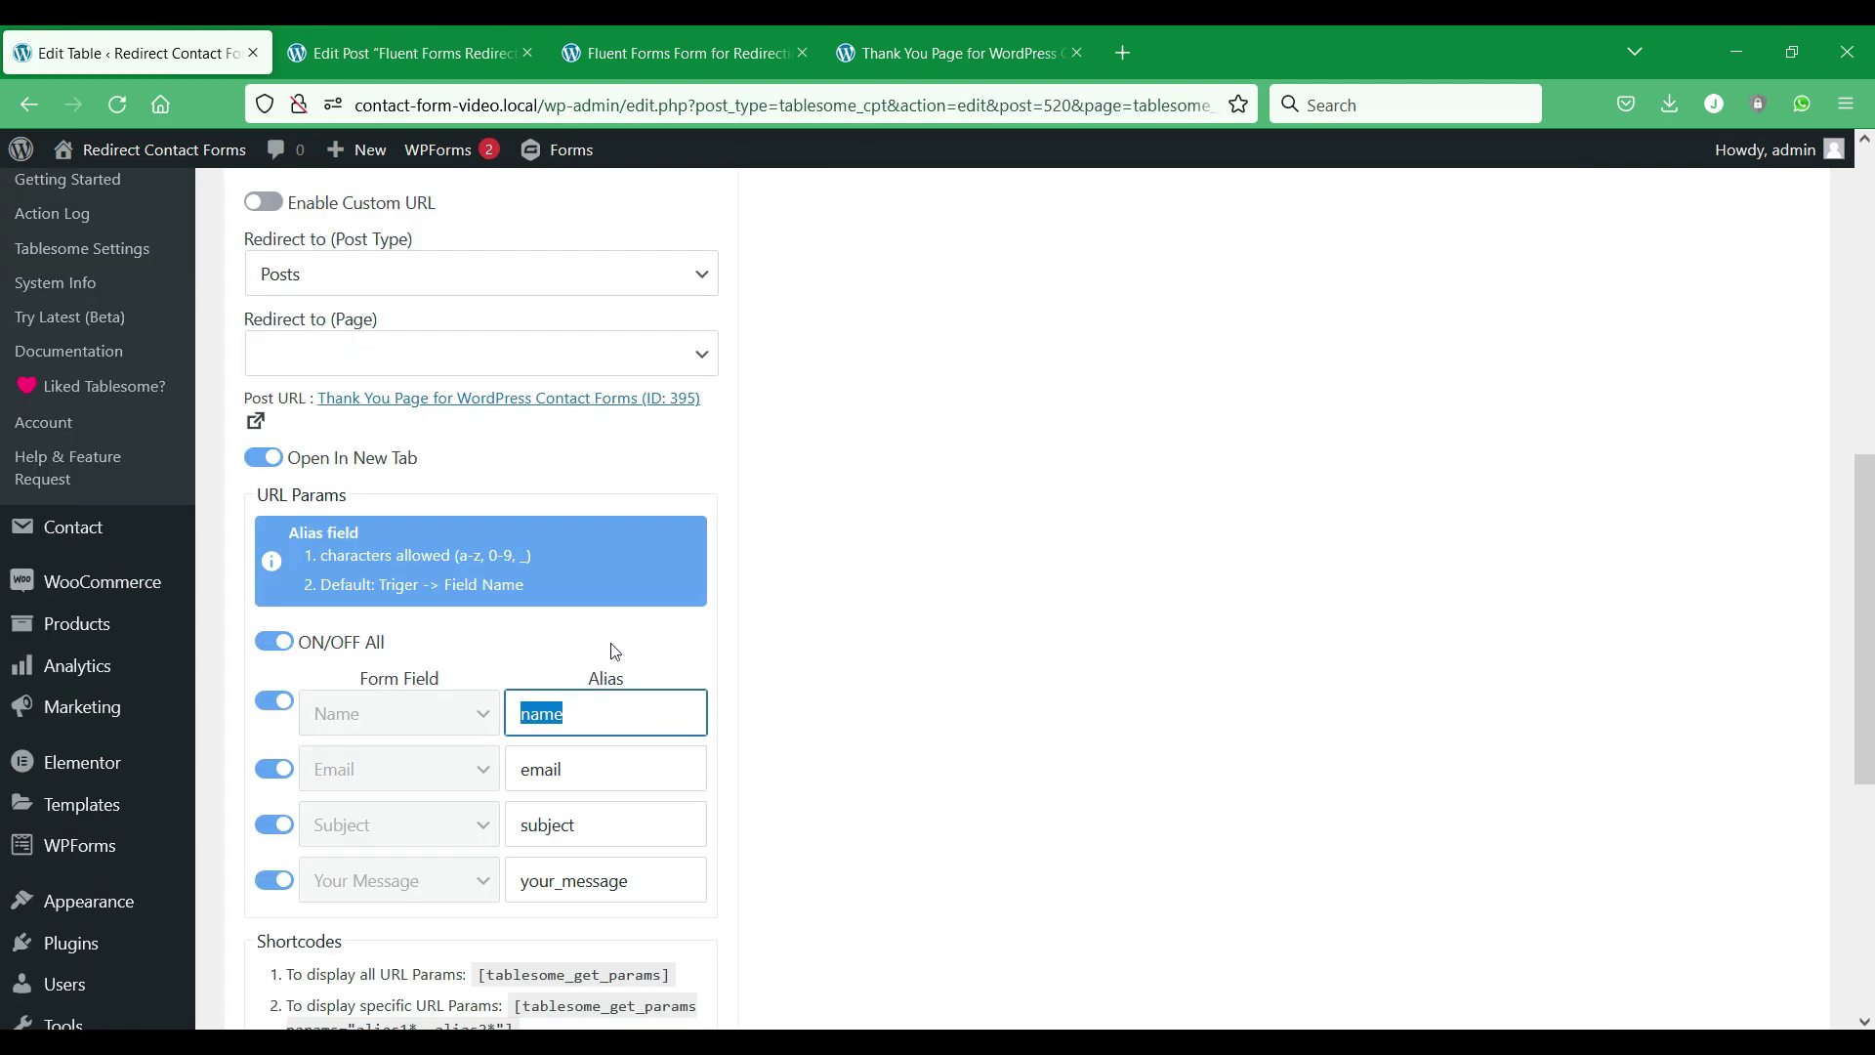
{"action": "scroll", "coordinate": [606, 625], "scroll_direction": "up", "scroll_amount": 4}
{"action": "left_click", "coordinate": [599, 611]}
{"action": "left_click", "coordinate": [513, 690]}
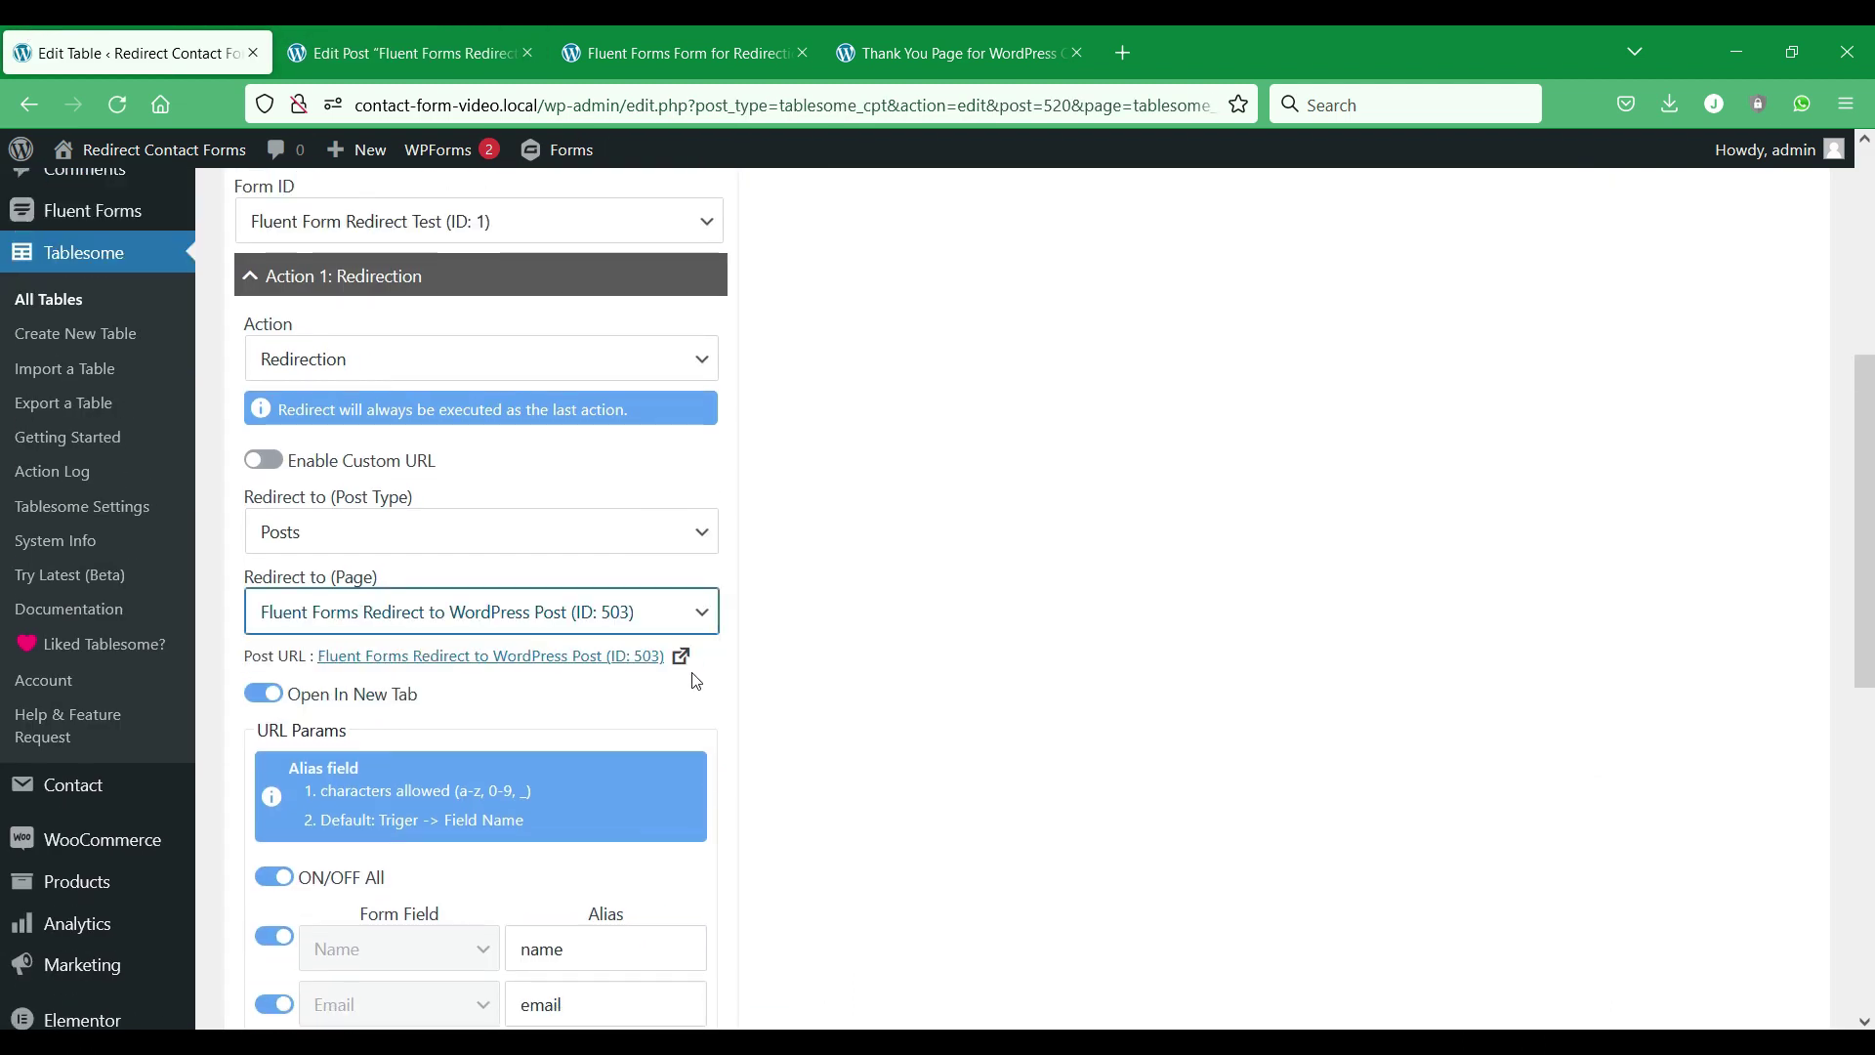
{"action": "scroll", "coordinate": [762, 670], "scroll_direction": "down", "scroll_amount": 6}
{"action": "left_click", "coordinate": [363, 818]}
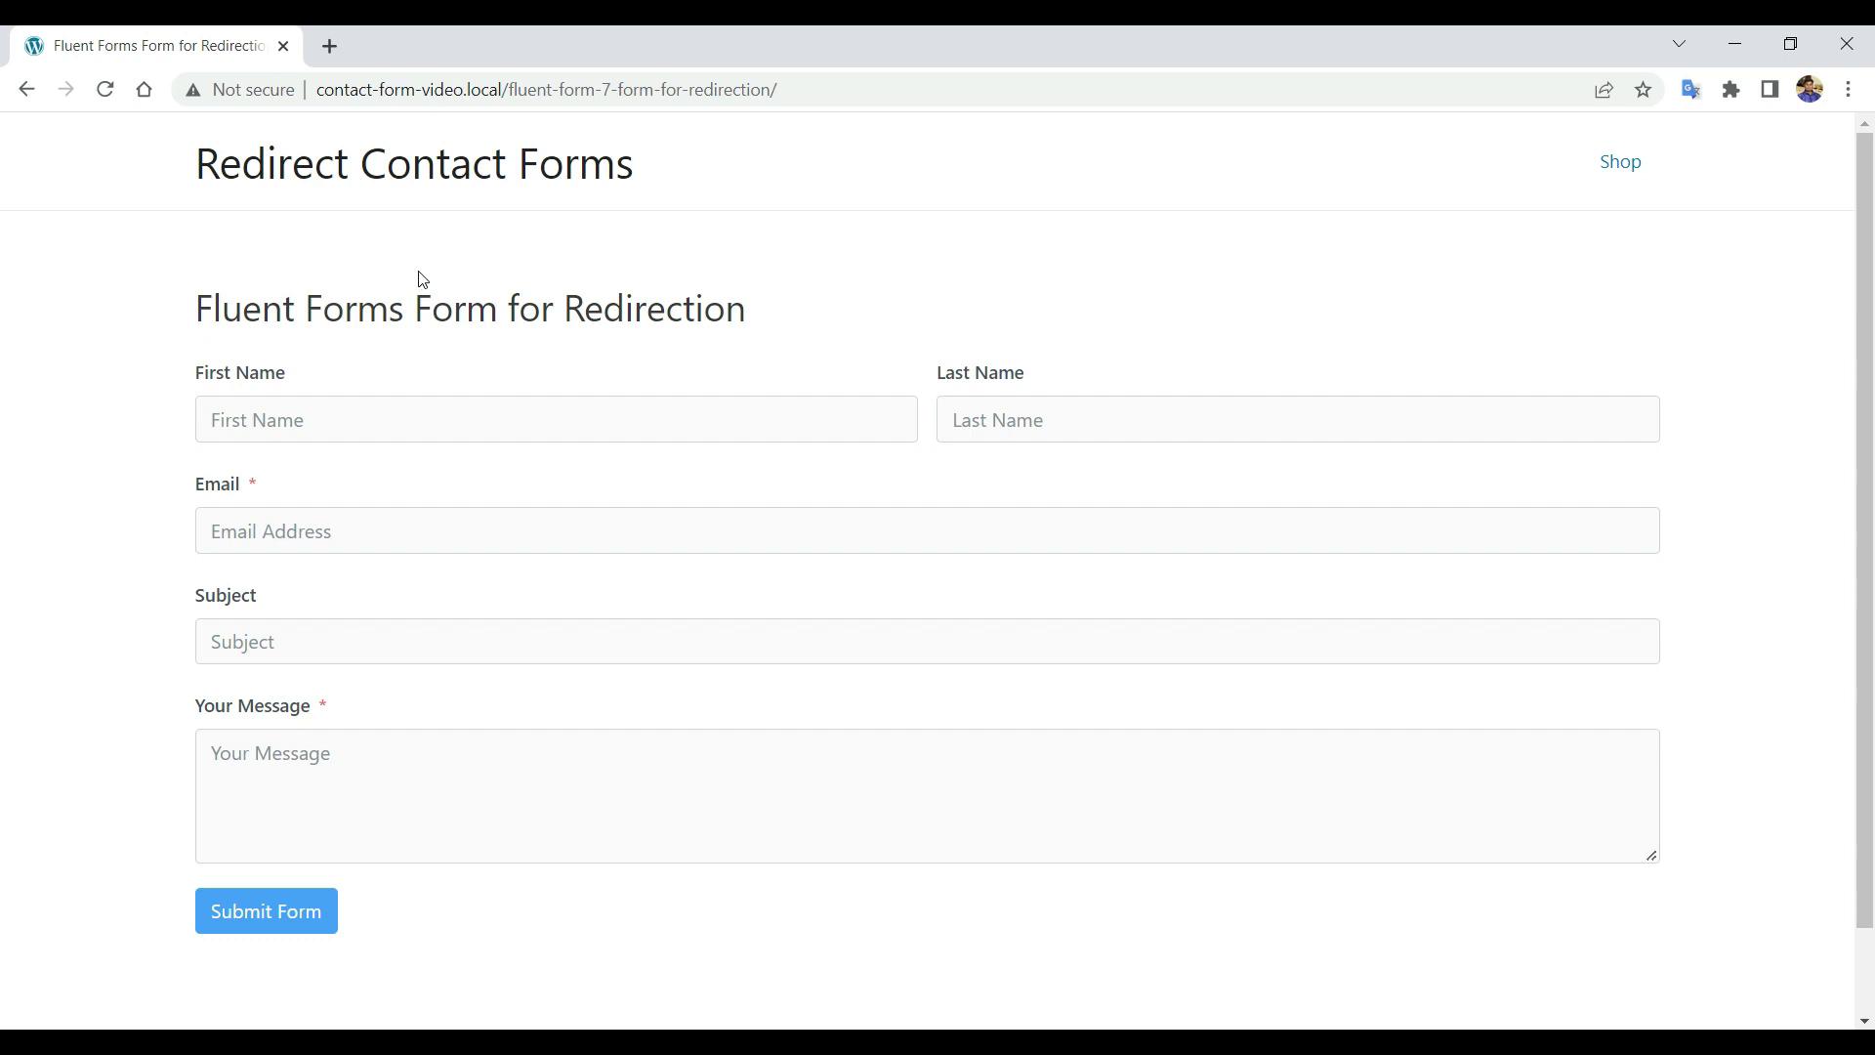
Fill first name, last name, e-mail, subject and message from autofill and submit the Fluent form.
{"action": "scroll", "coordinate": [422, 280], "scroll_direction": "down", "scroll_amount": 1}
{"action": "left_click", "coordinate": [362, 323]}
{"action": "left_click", "coordinate": [390, 395]}
{"action": "left_click", "coordinate": [1084, 323]}
{"action": "left_click", "coordinate": [1081, 387]}
{"action": "left_click", "coordinate": [703, 435]}
{"action": "left_click", "coordinate": [429, 586]}
{"action": "left_click", "coordinate": [381, 544]}
{"action": "left_click", "coordinate": [372, 610]}
{"action": "left_click", "coordinate": [374, 648]}
{"action": "type", "text": "I'm Batman."}
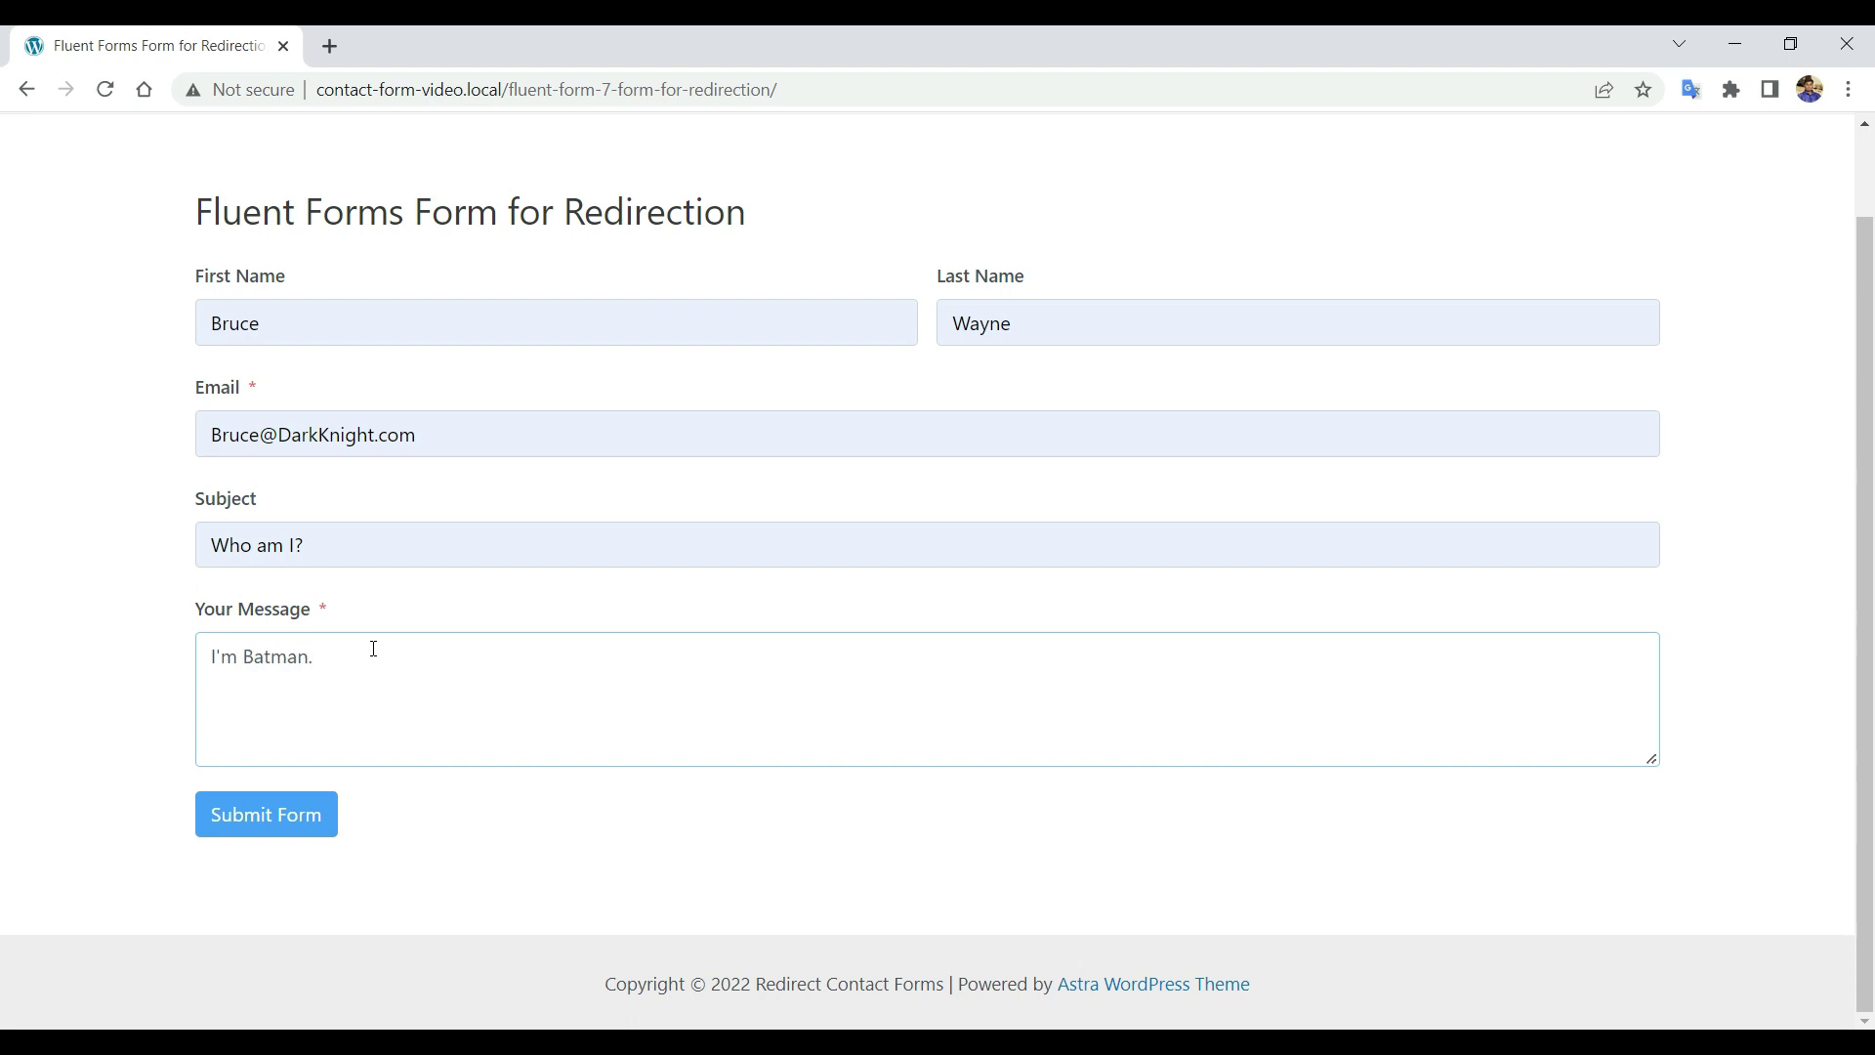
{"action": "left_click", "coordinate": [256, 816]}
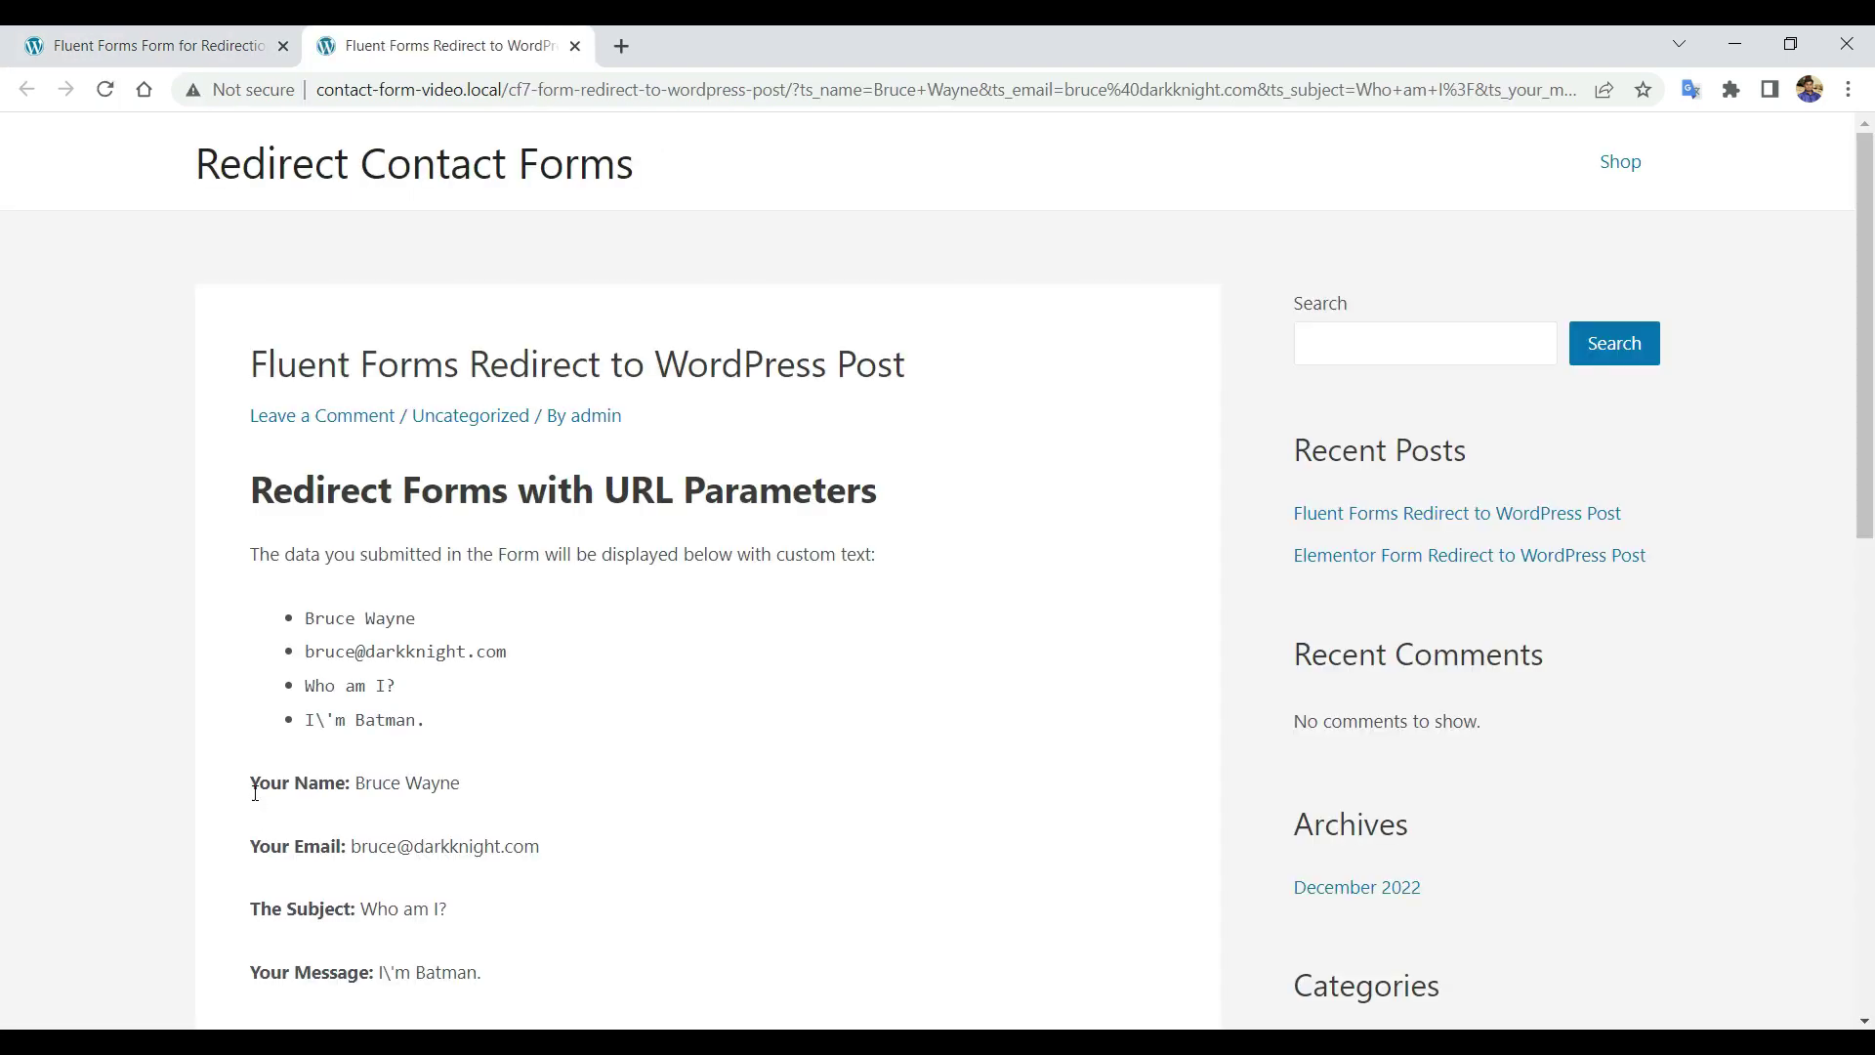
Review the submitted values displayed on the redirected WordPress post.
{"action": "left_click_drag", "start_coordinate": [234, 367], "coordinate": [400, 367]}
{"action": "left_click", "coordinate": [485, 505]}
{"action": "scroll", "coordinate": [486, 506], "scroll_direction": "down", "scroll_amount": 4}
{"action": "left_click_drag", "start_coordinate": [256, 479], "coordinate": [433, 542]}
{"action": "left_click", "coordinate": [461, 584]}
{"action": "scroll", "coordinate": [497, 603], "scroll_direction": "up", "scroll_amount": 4}
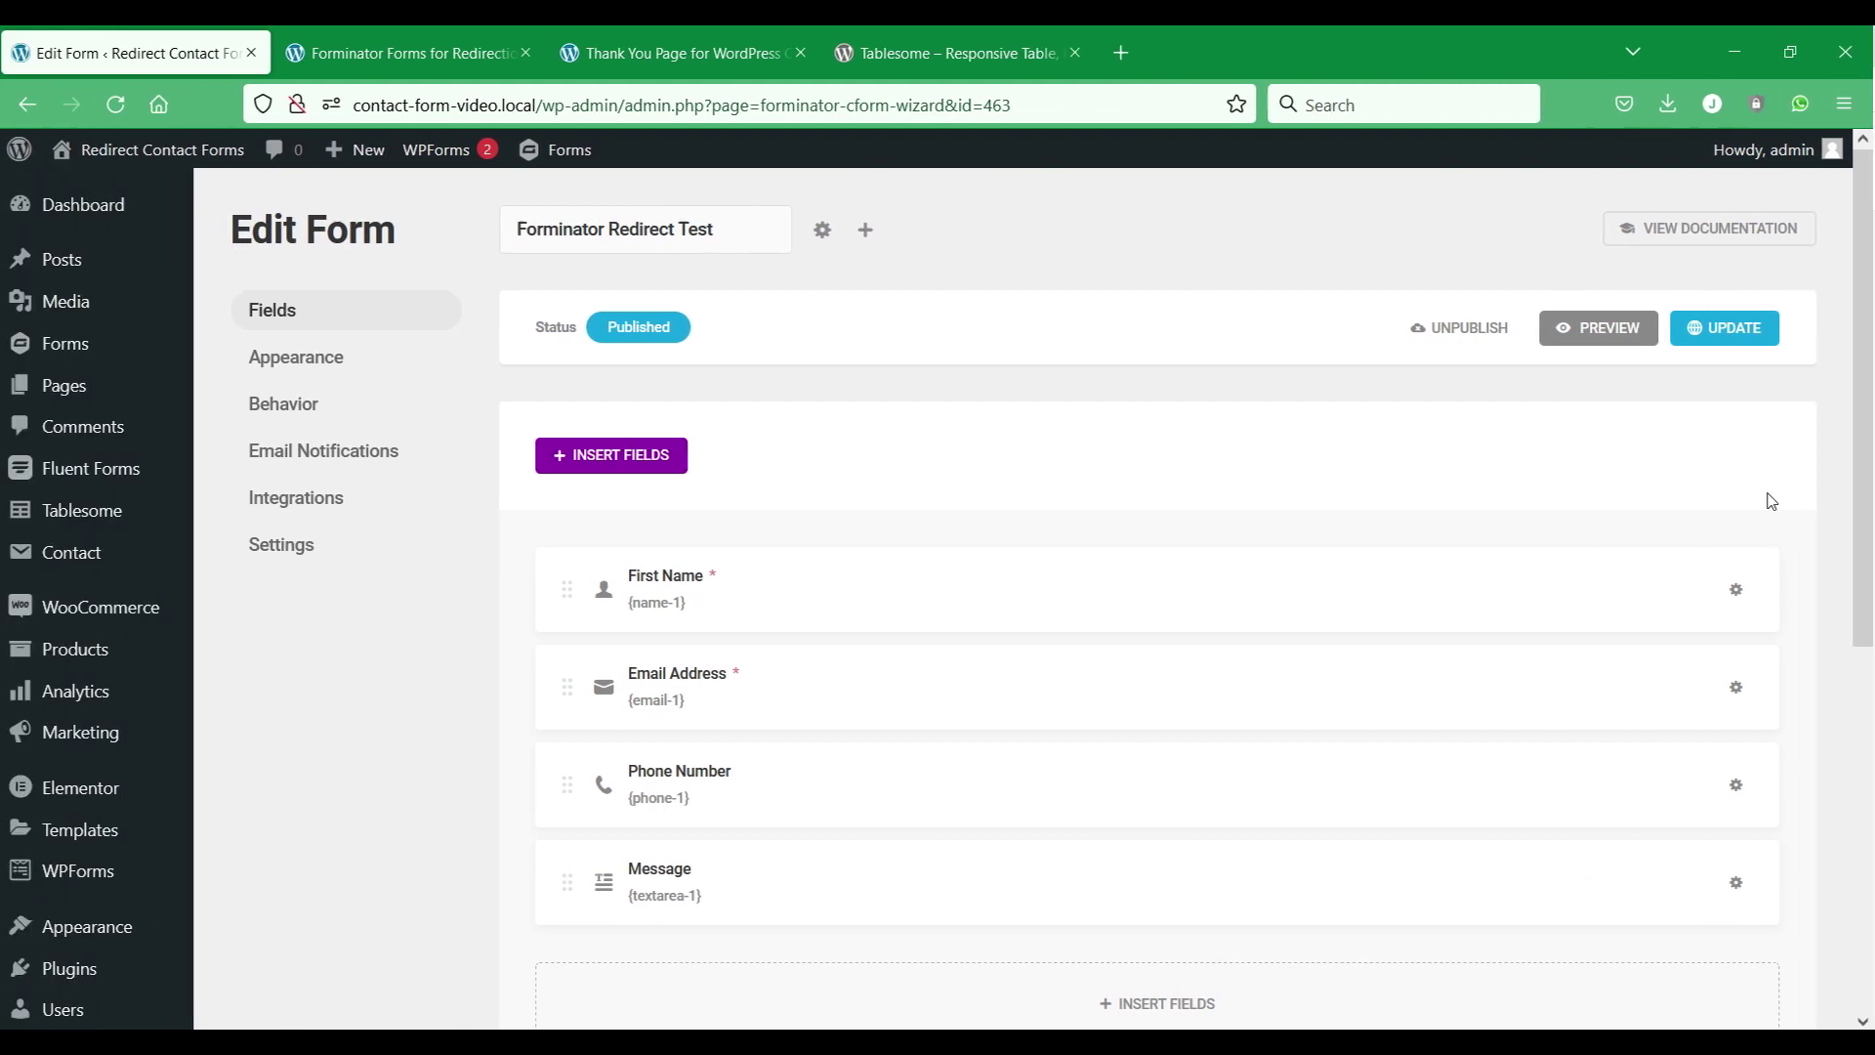
{"action": "scroll", "coordinate": [891, 468], "scroll_direction": "down", "scroll_amount": 2}
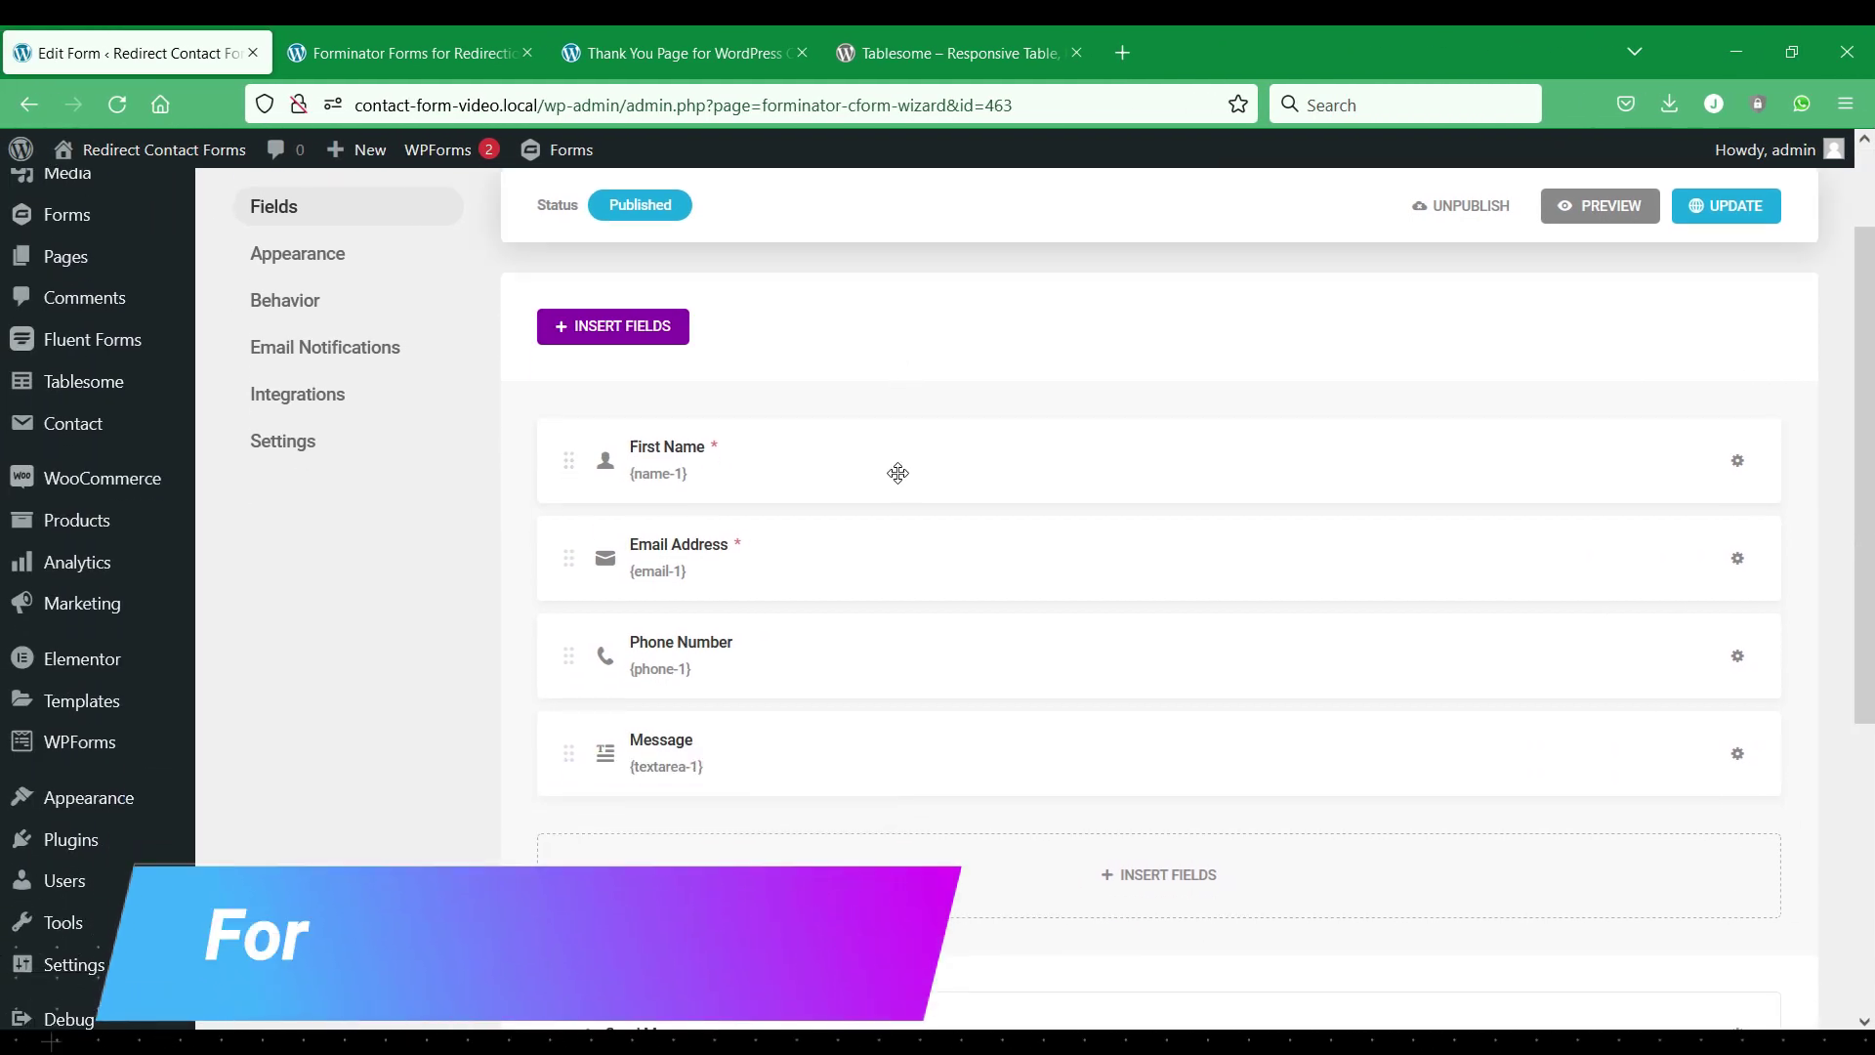
{"action": "scroll", "coordinate": [900, 480], "scroll_direction": "up", "scroll_amount": 2}
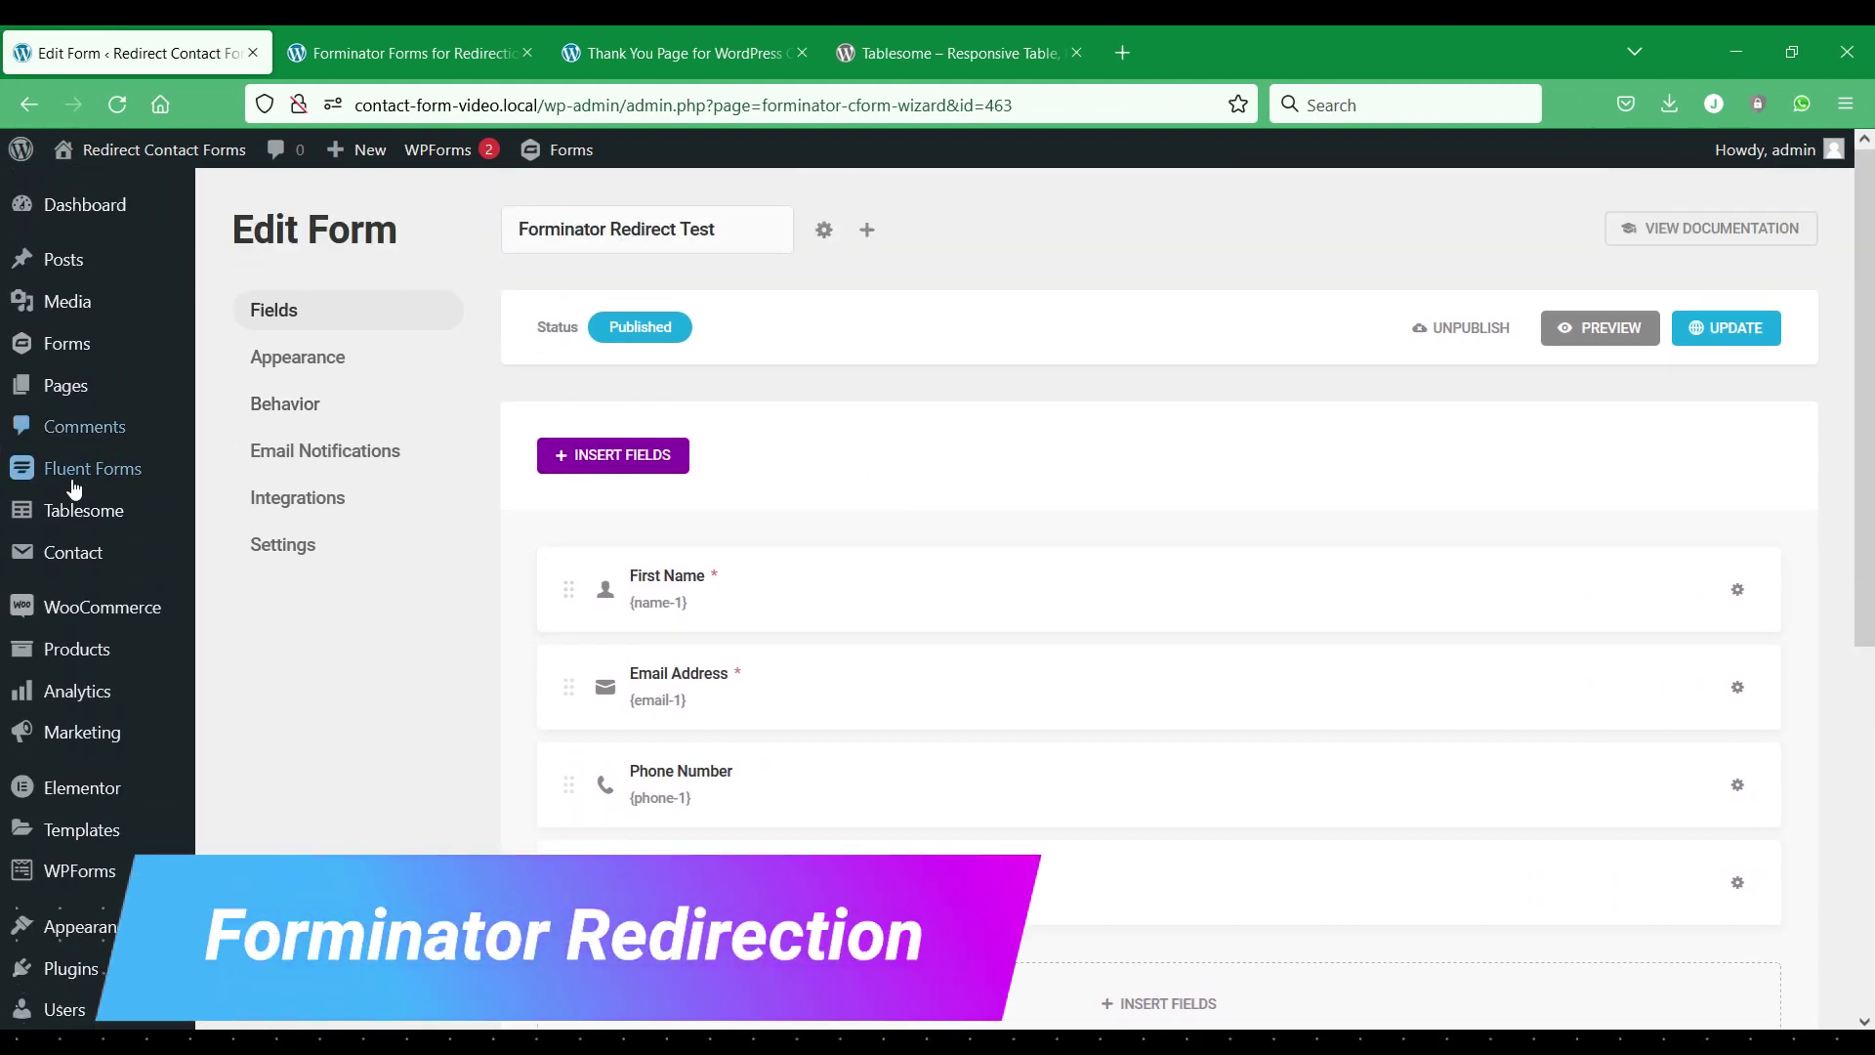
Create a new Tablesome table triggered by Forminator Redirect Test submissions, with a Redirection action.
{"action": "mouse_move", "coordinate": [70, 505]}
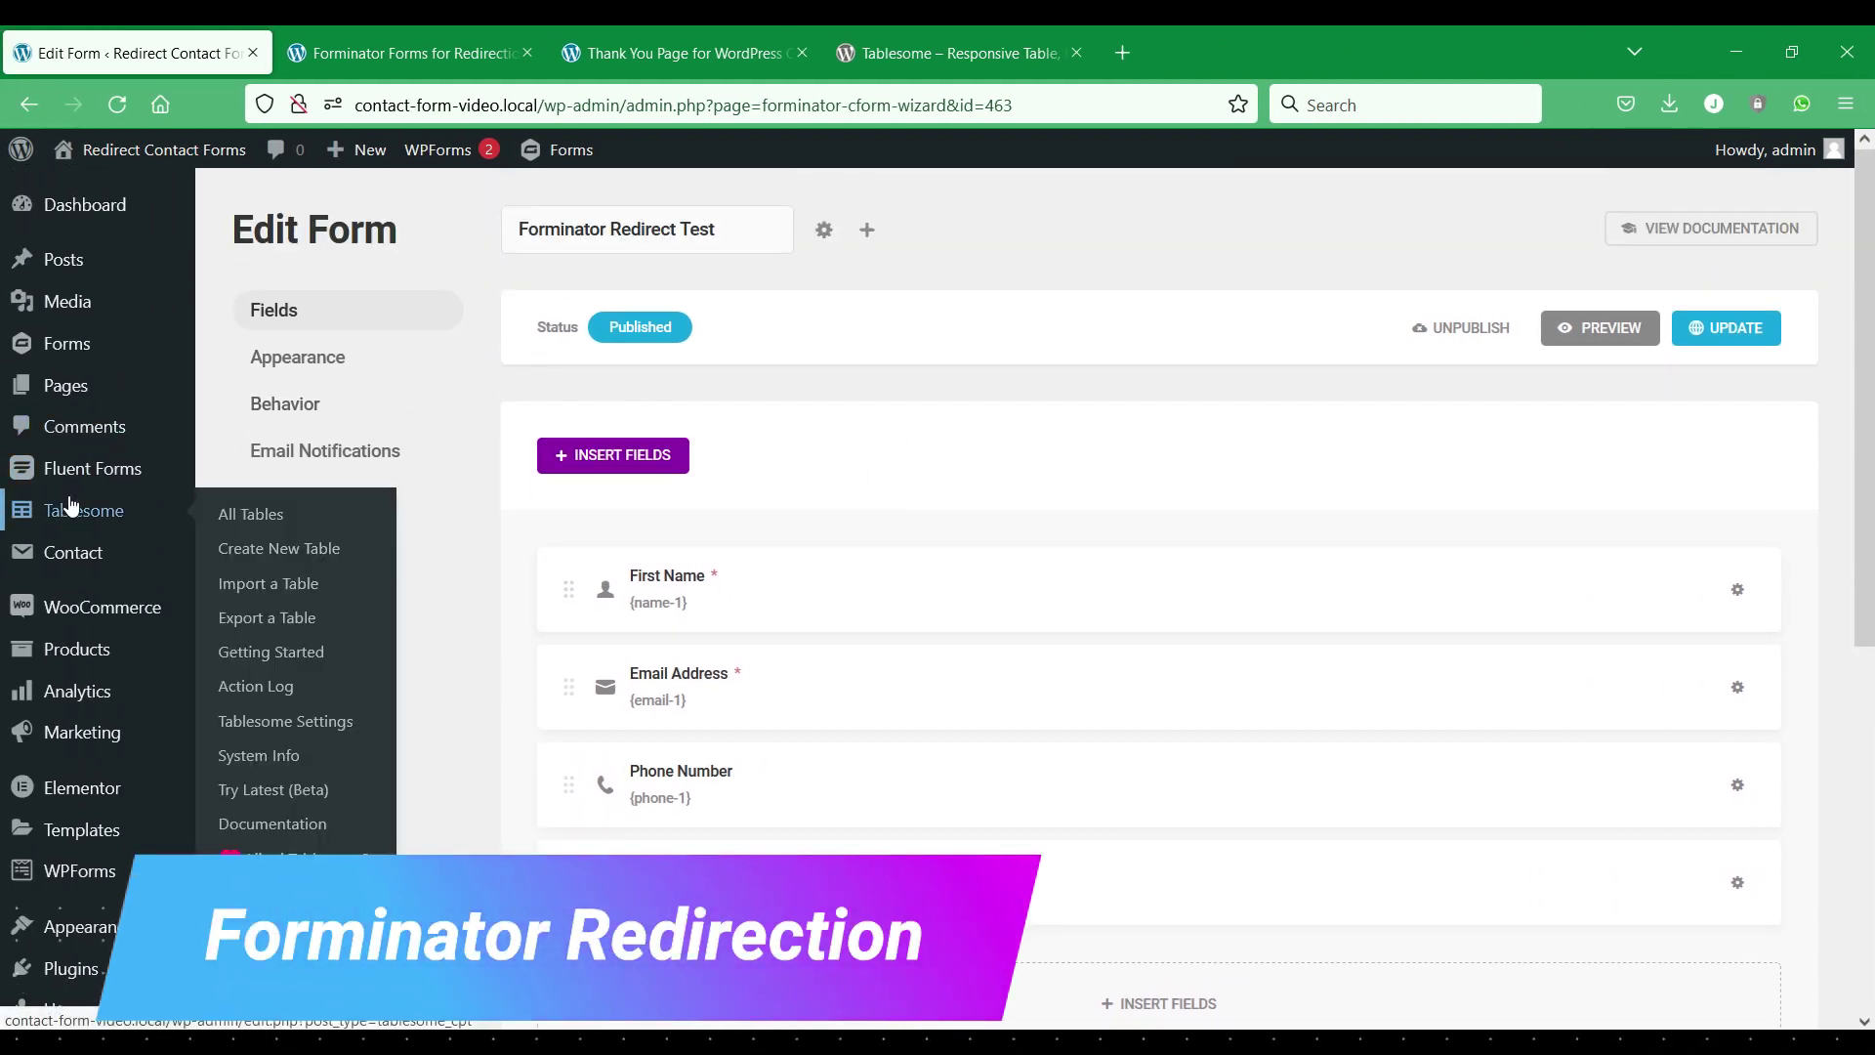
{"action": "left_click", "coordinate": [235, 561]}
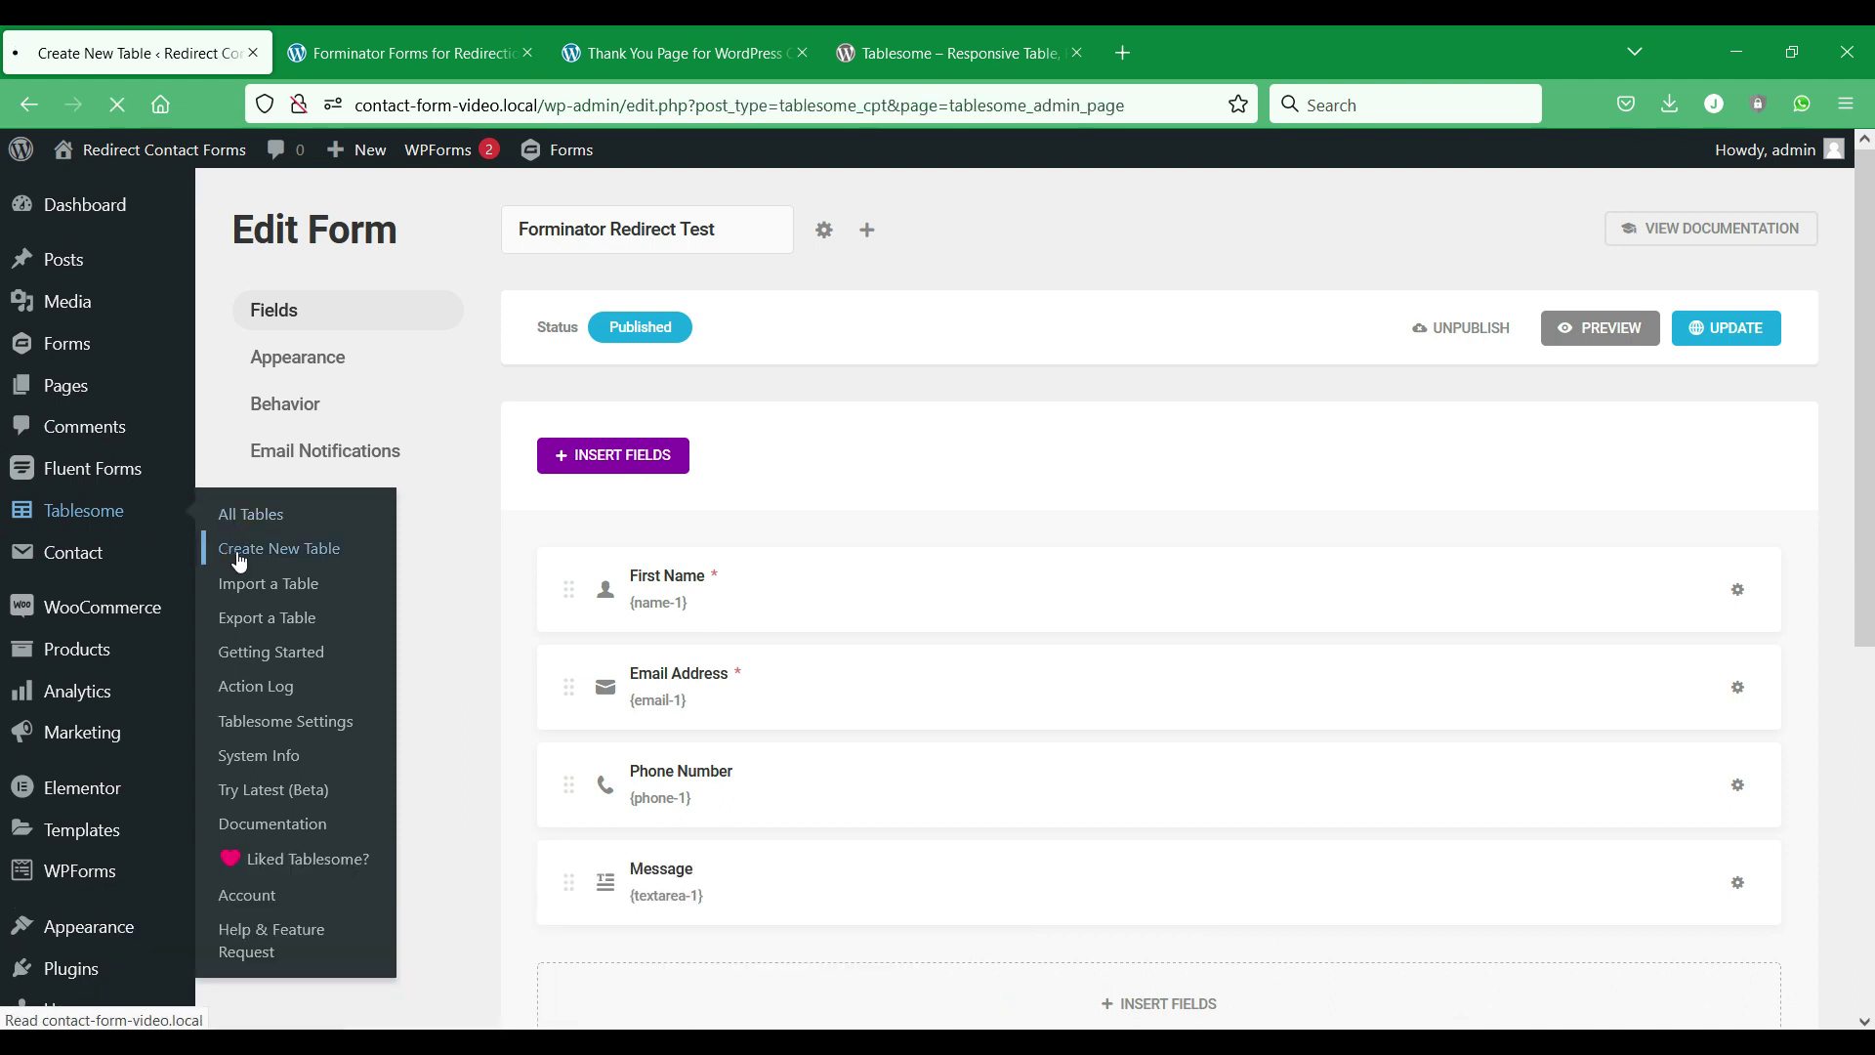
{"action": "type", "text": "Forminator Redirect"}
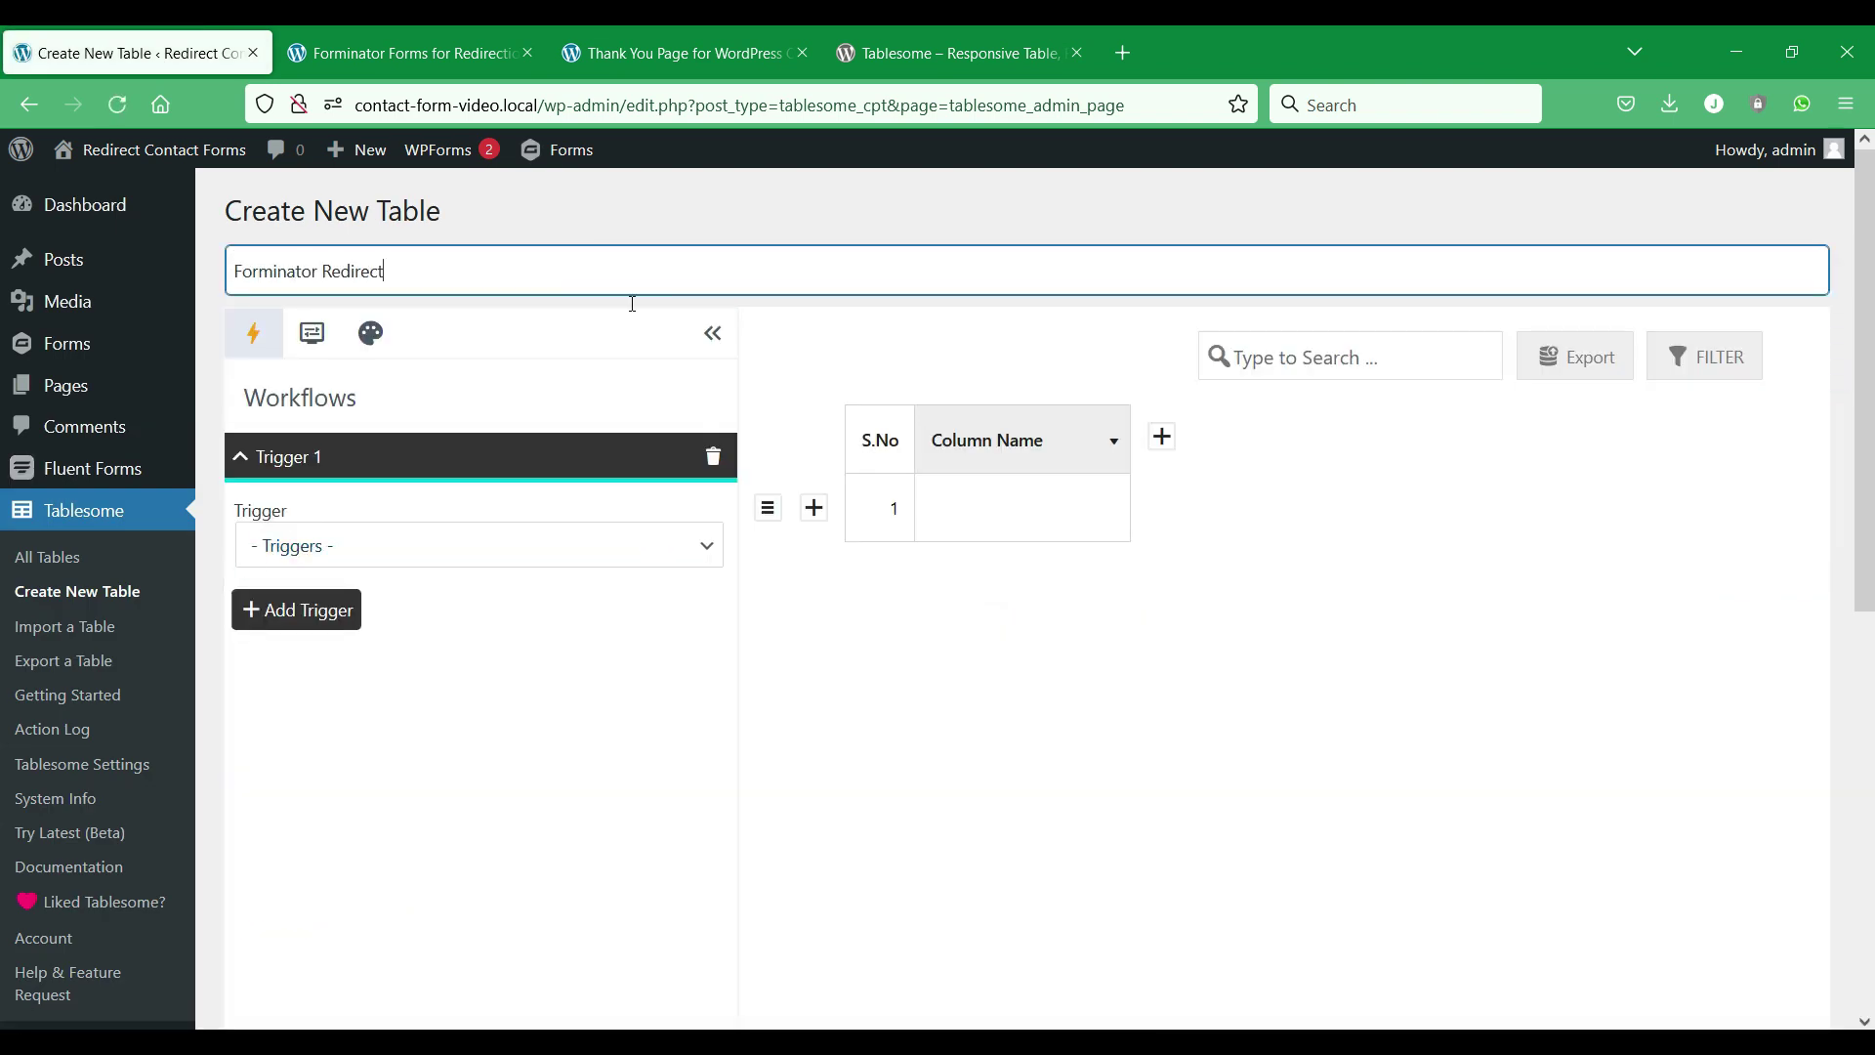
{"action": "scroll", "coordinate": [606, 390], "scroll_direction": "down", "scroll_amount": 2}
{"action": "left_click", "coordinate": [598, 405]}
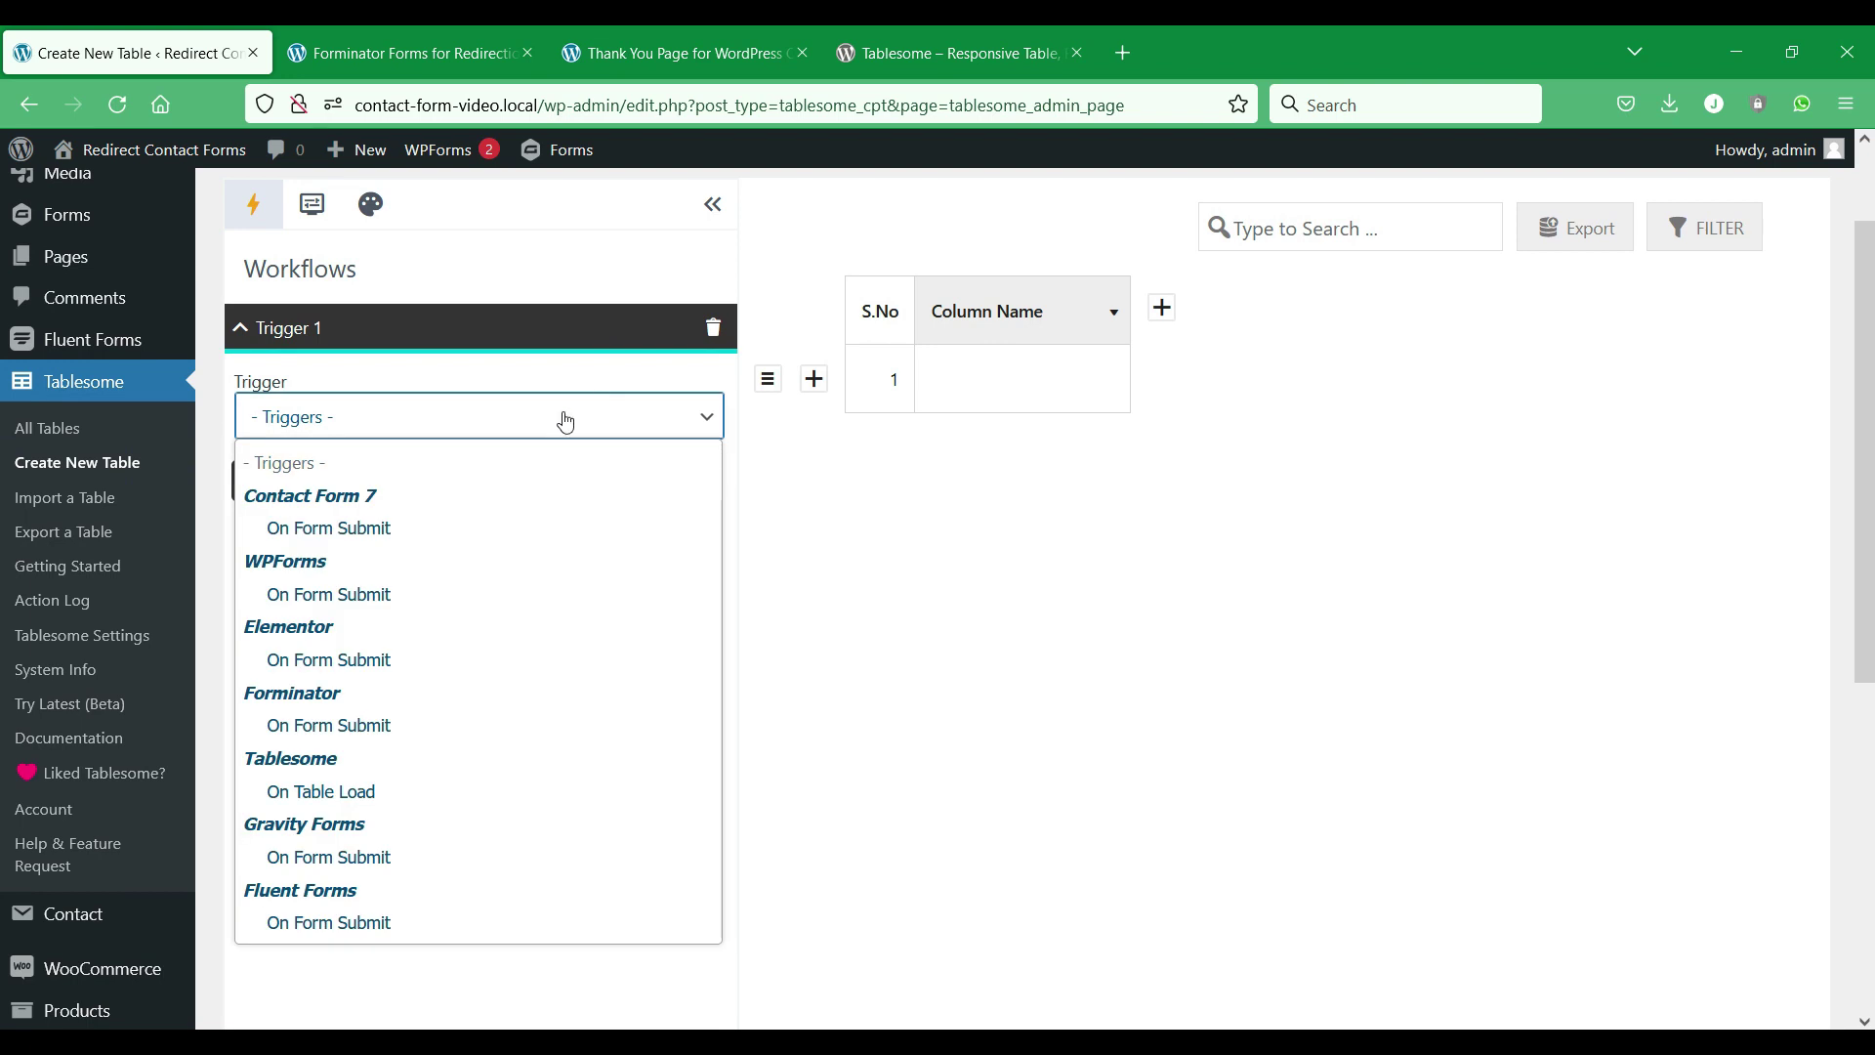
{"action": "left_click", "coordinate": [387, 725]}
{"action": "left_click", "coordinate": [530, 502]}
{"action": "left_click", "coordinate": [537, 572]}
{"action": "left_click", "coordinate": [520, 645]}
{"action": "left_click", "coordinate": [534, 490]}
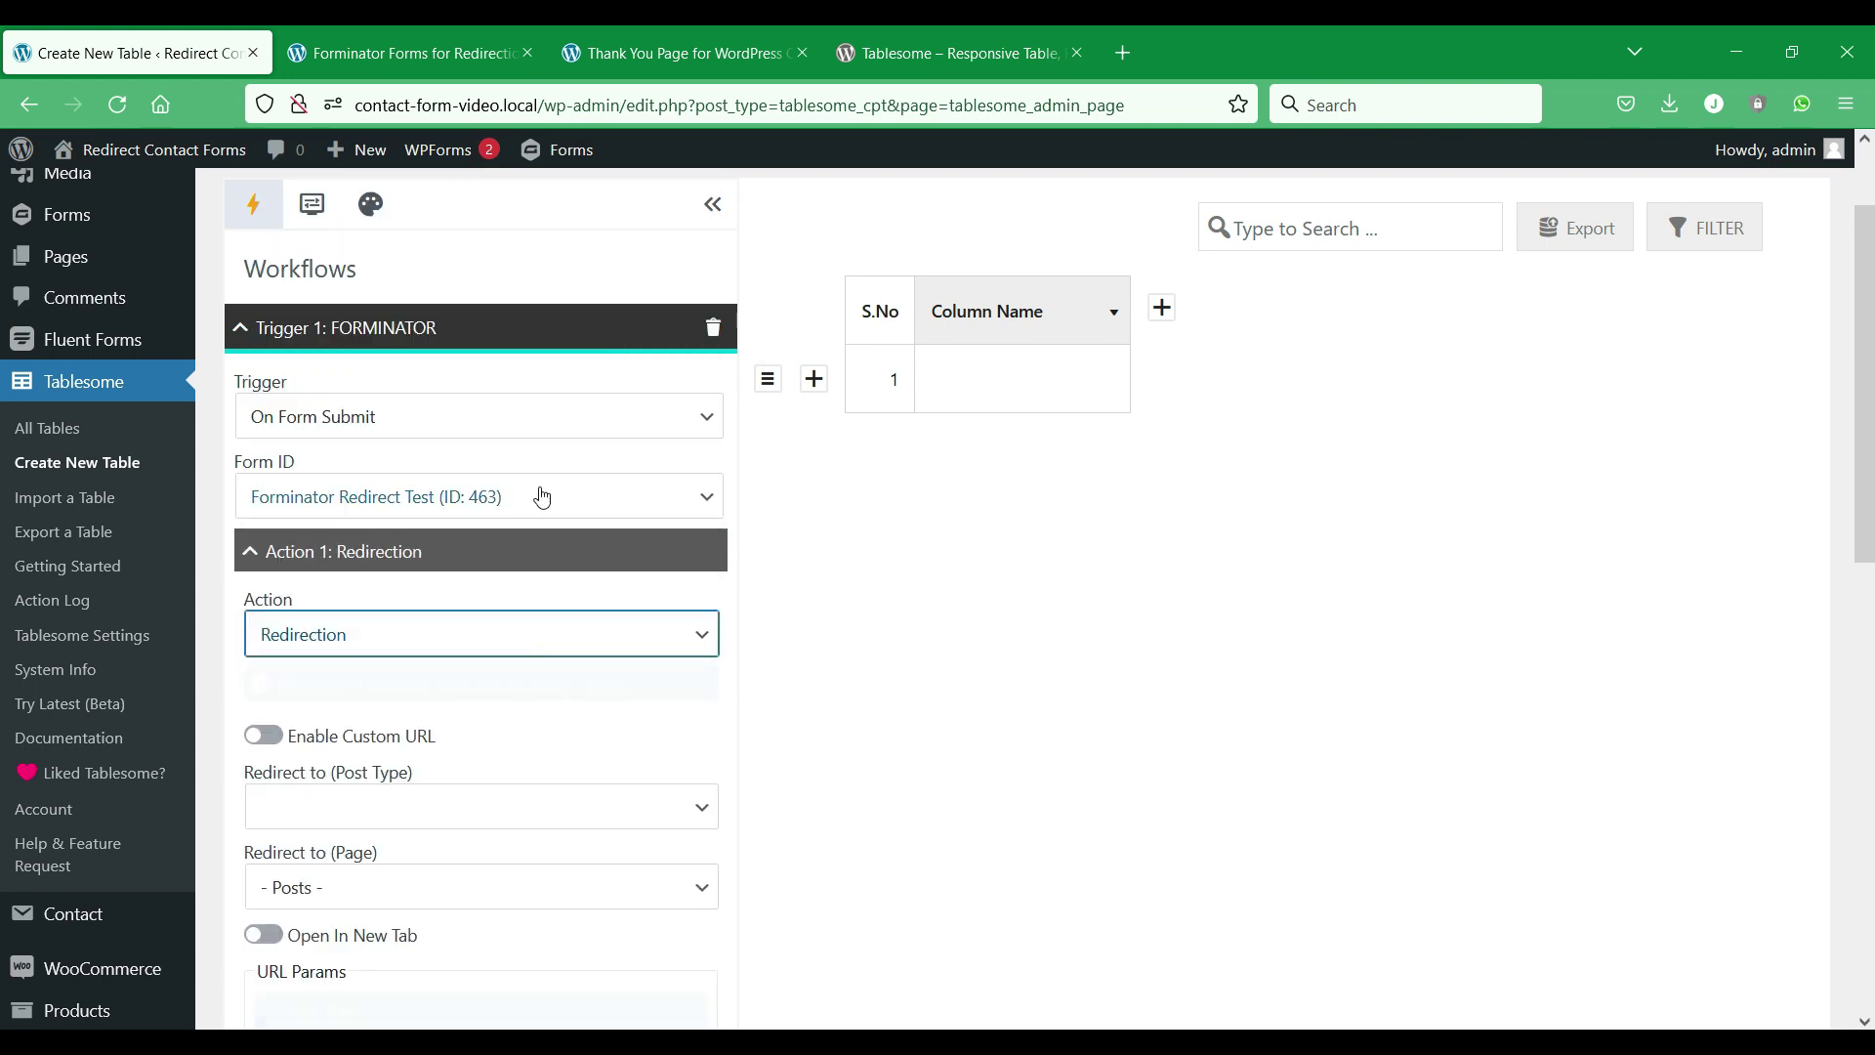
Keep the redirect type as Pages and target the Thank You Page for WordPress Contact Forms.
{"action": "scroll", "coordinate": [565, 497], "scroll_direction": "down", "scroll_amount": 3}
{"action": "left_click", "coordinate": [266, 477]}
{"action": "left_click", "coordinate": [265, 478]}
{"action": "left_click", "coordinate": [389, 549]}
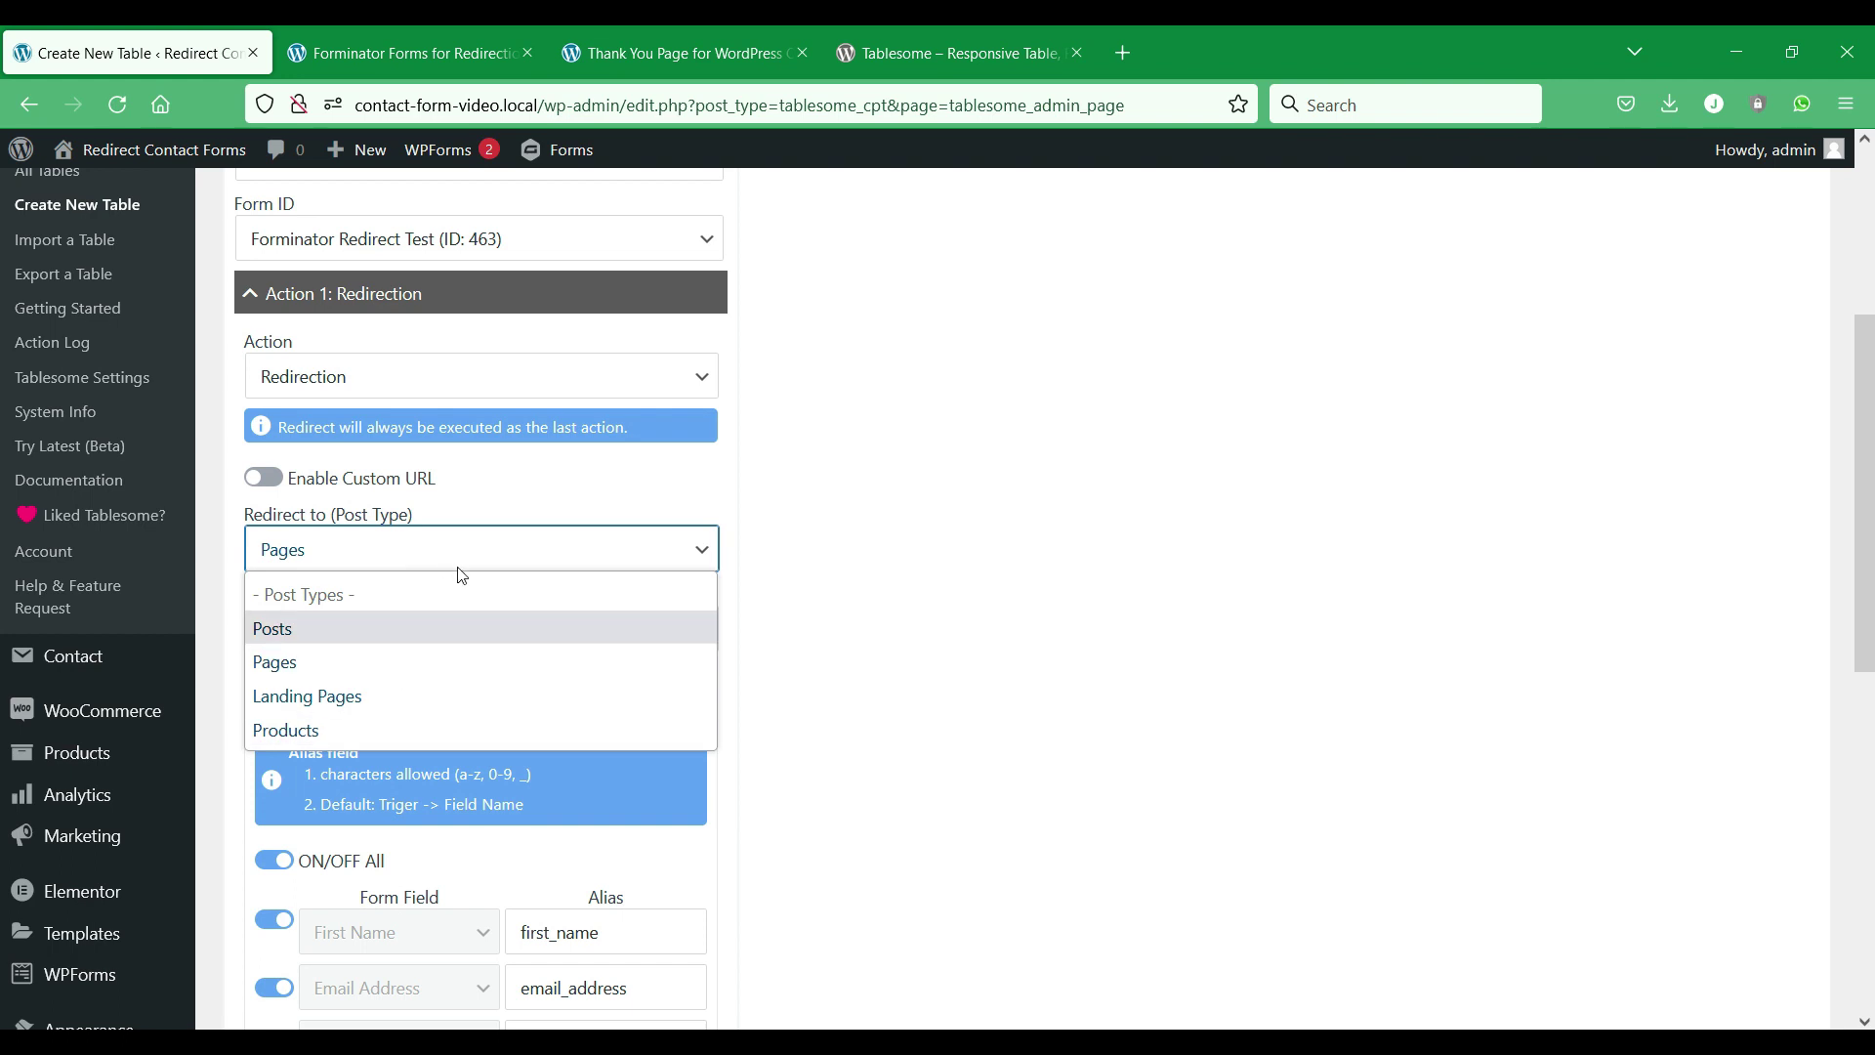
{"action": "left_click", "coordinate": [518, 549]}
{"action": "scroll", "coordinate": [532, 608], "scroll_direction": "down", "scroll_amount": 4}
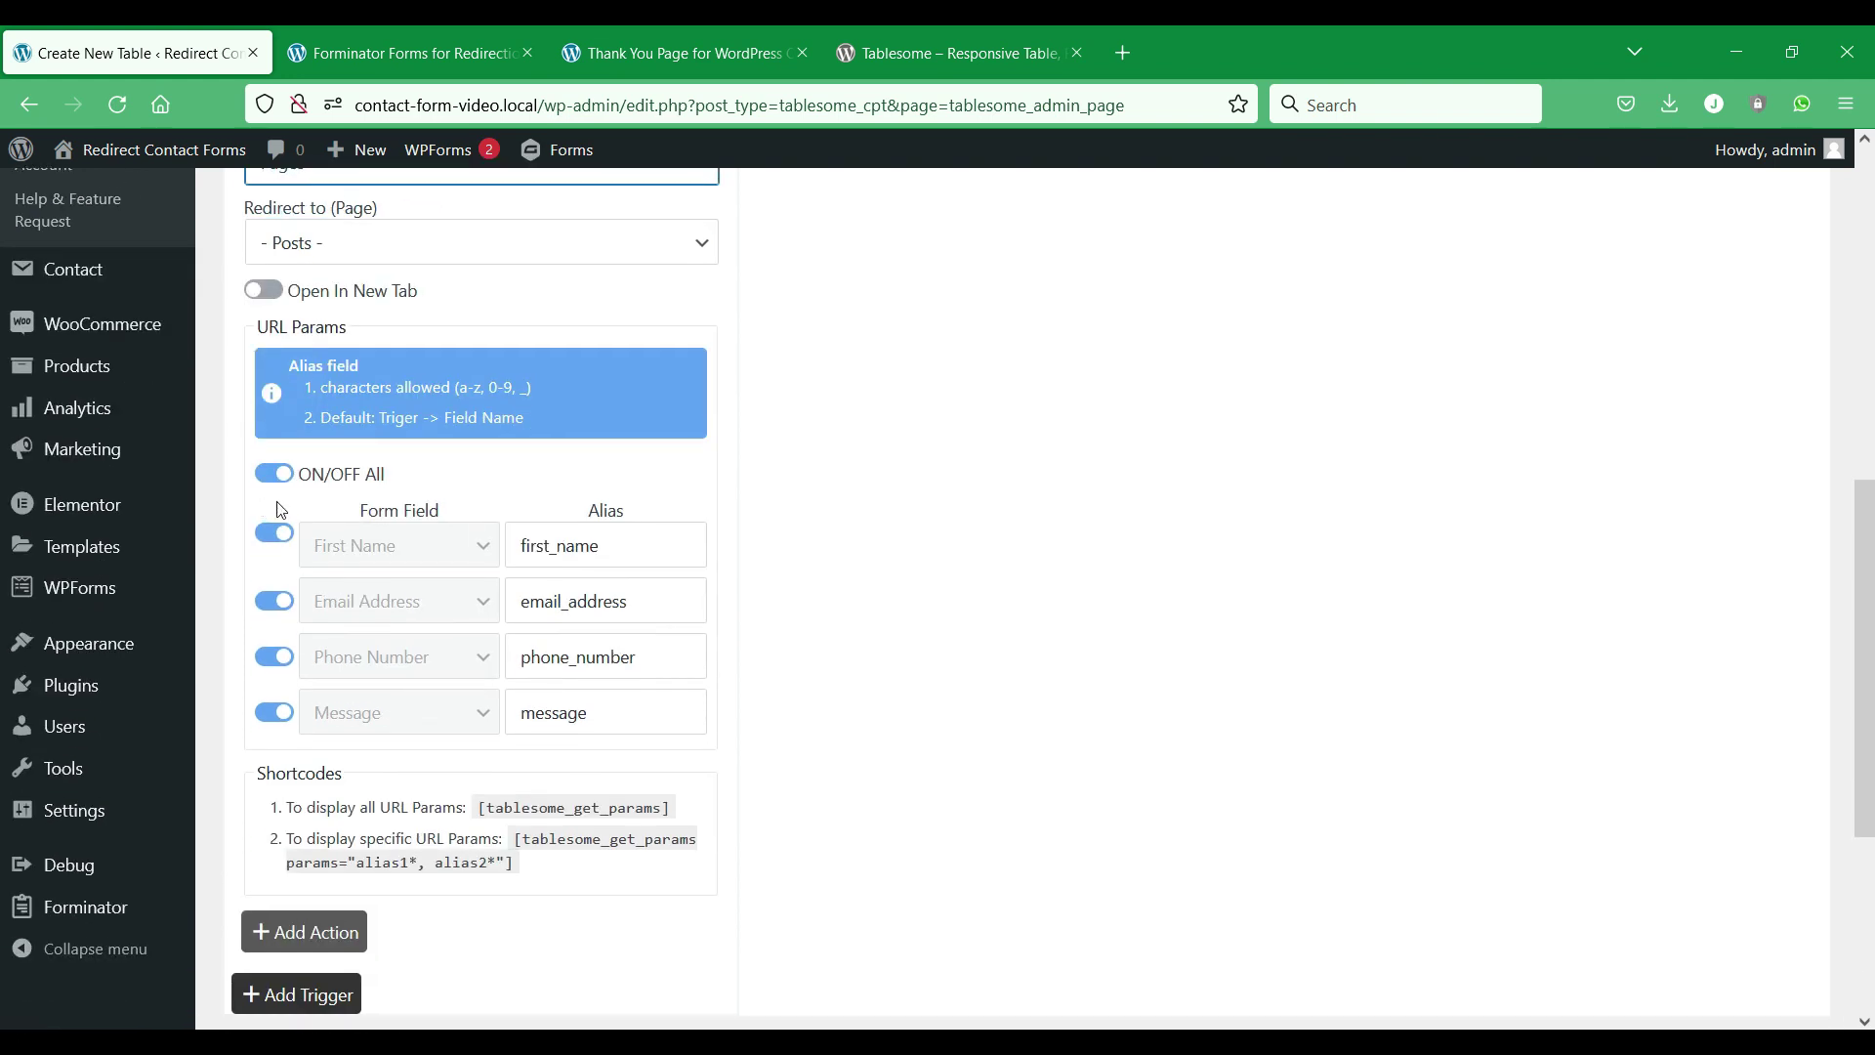
{"action": "scroll", "coordinate": [308, 777], "scroll_direction": "down", "scroll_amount": 2}
{"action": "scroll", "coordinate": [308, 778], "scroll_direction": "up", "scroll_amount": 6}
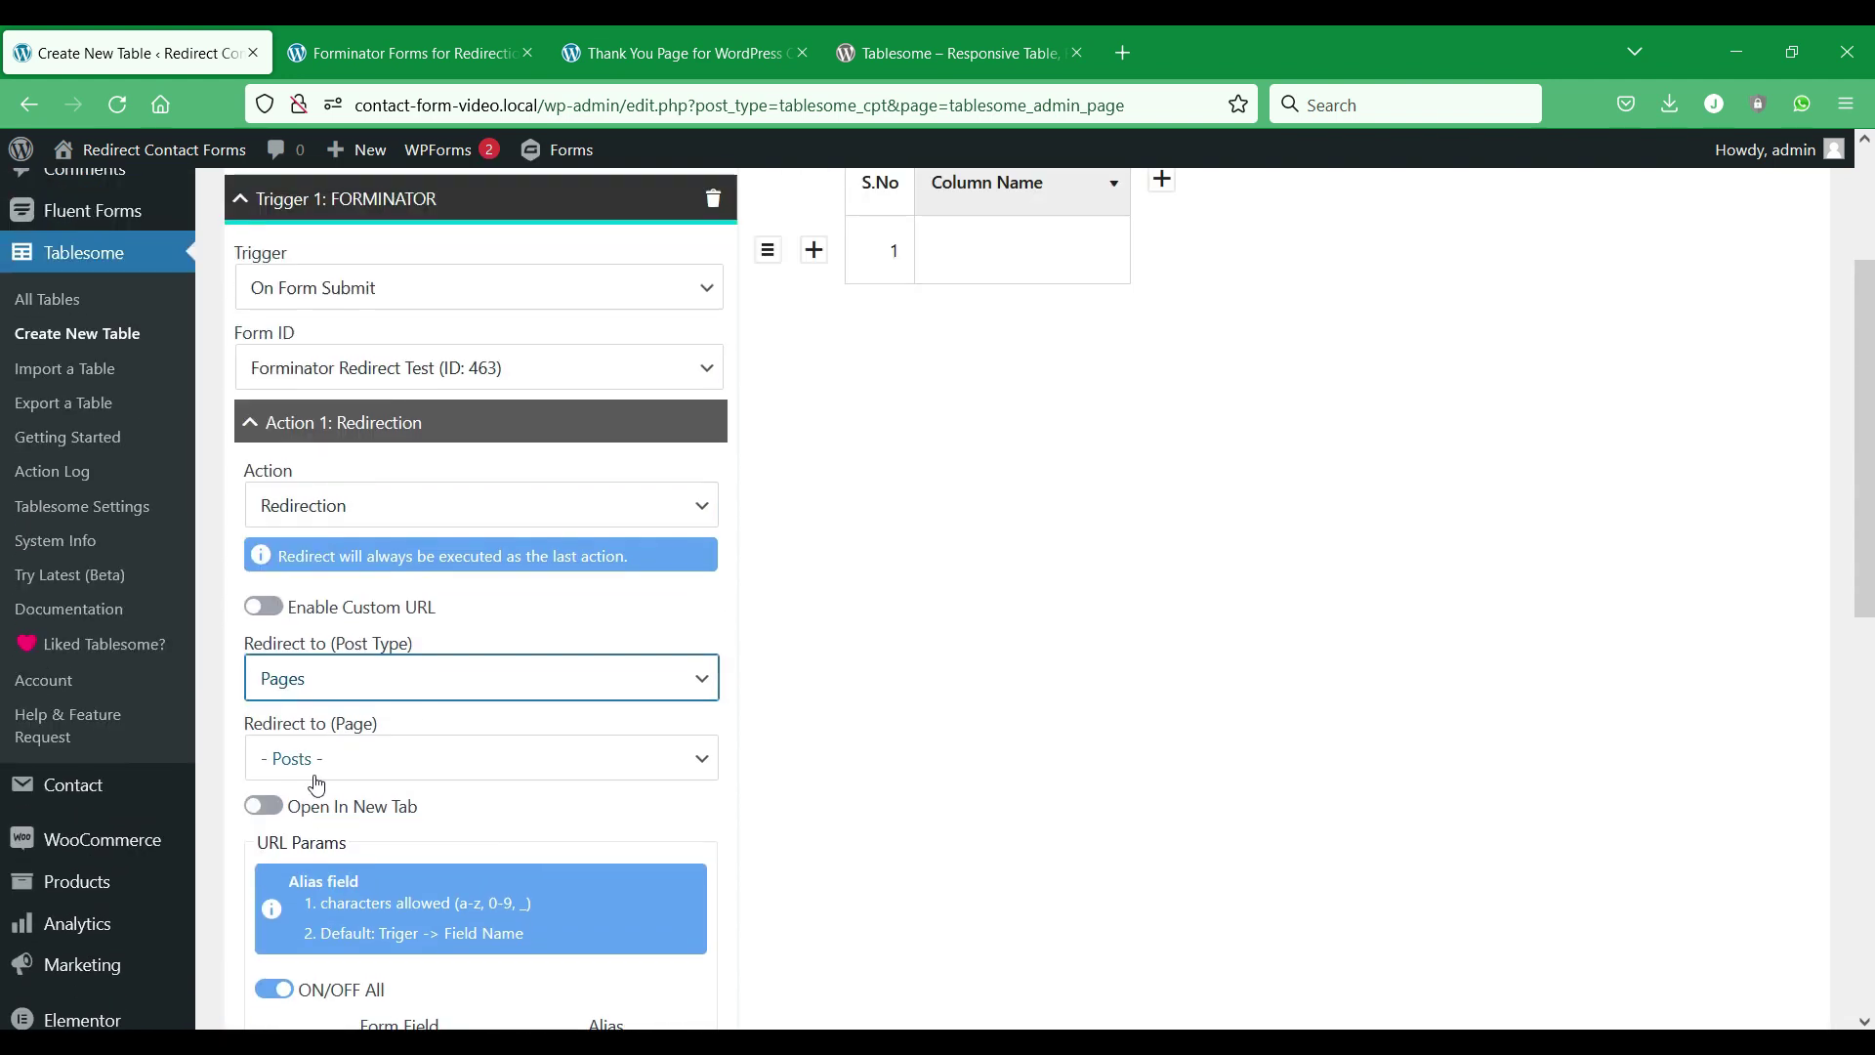
{"action": "left_click", "coordinate": [293, 678]}
{"action": "left_click", "coordinate": [284, 787]}
{"action": "left_click", "coordinate": [384, 760]}
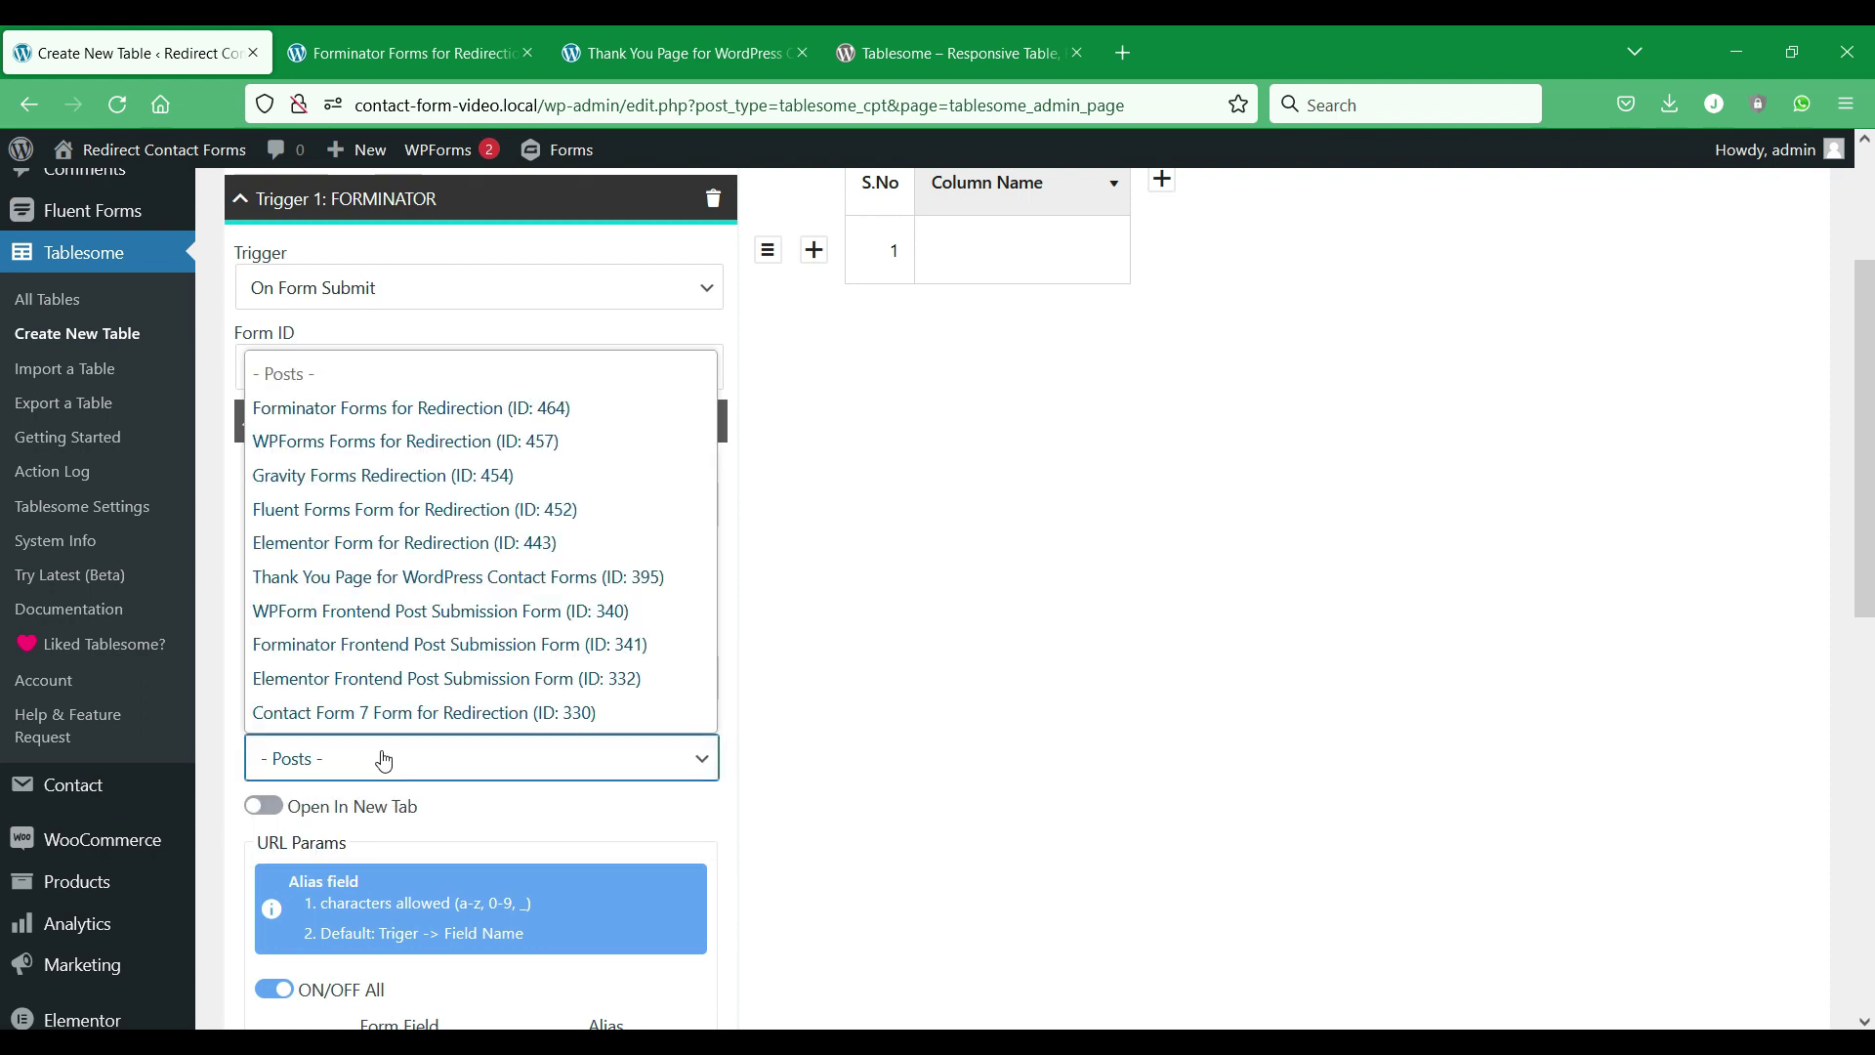
{"action": "left_click", "coordinate": [415, 579]}
{"action": "left_click", "coordinate": [683, 53]}
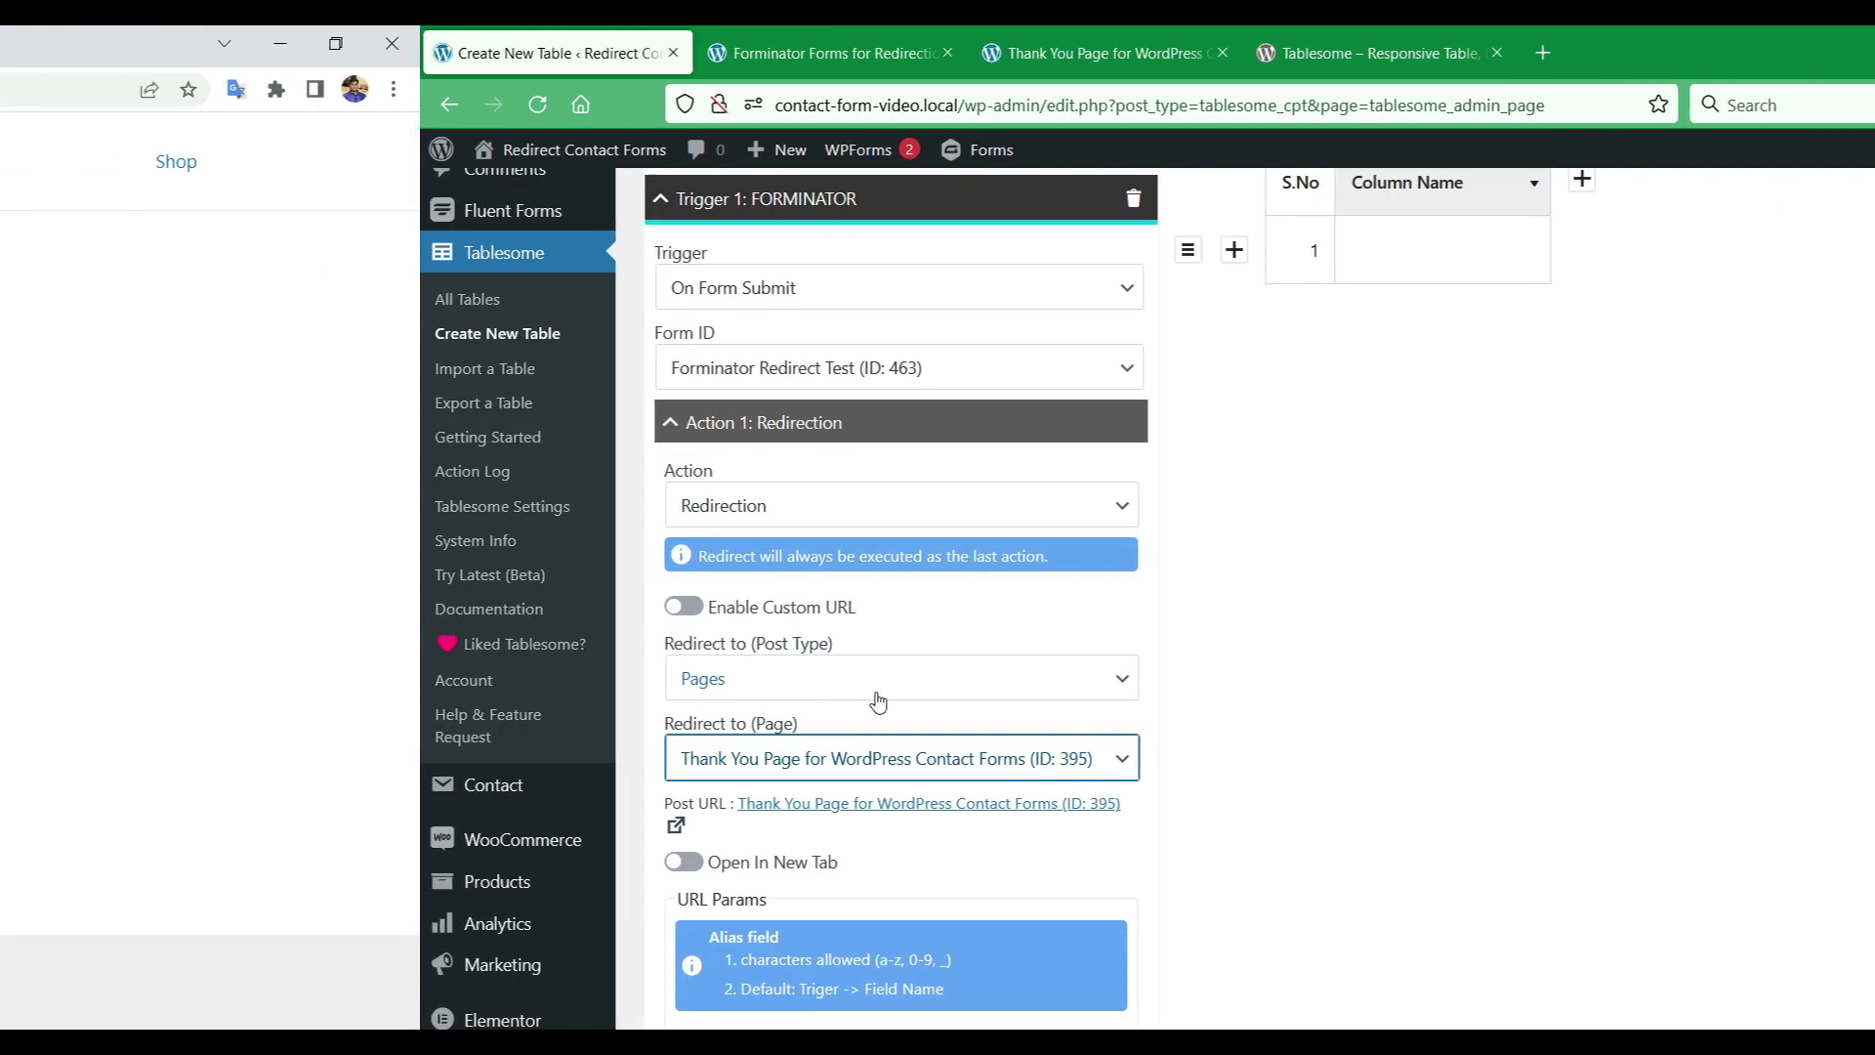
Fill in a name, a phone number and the message 'Hello', then send the Forminator form.
{"action": "left_click", "coordinate": [399, 408]}
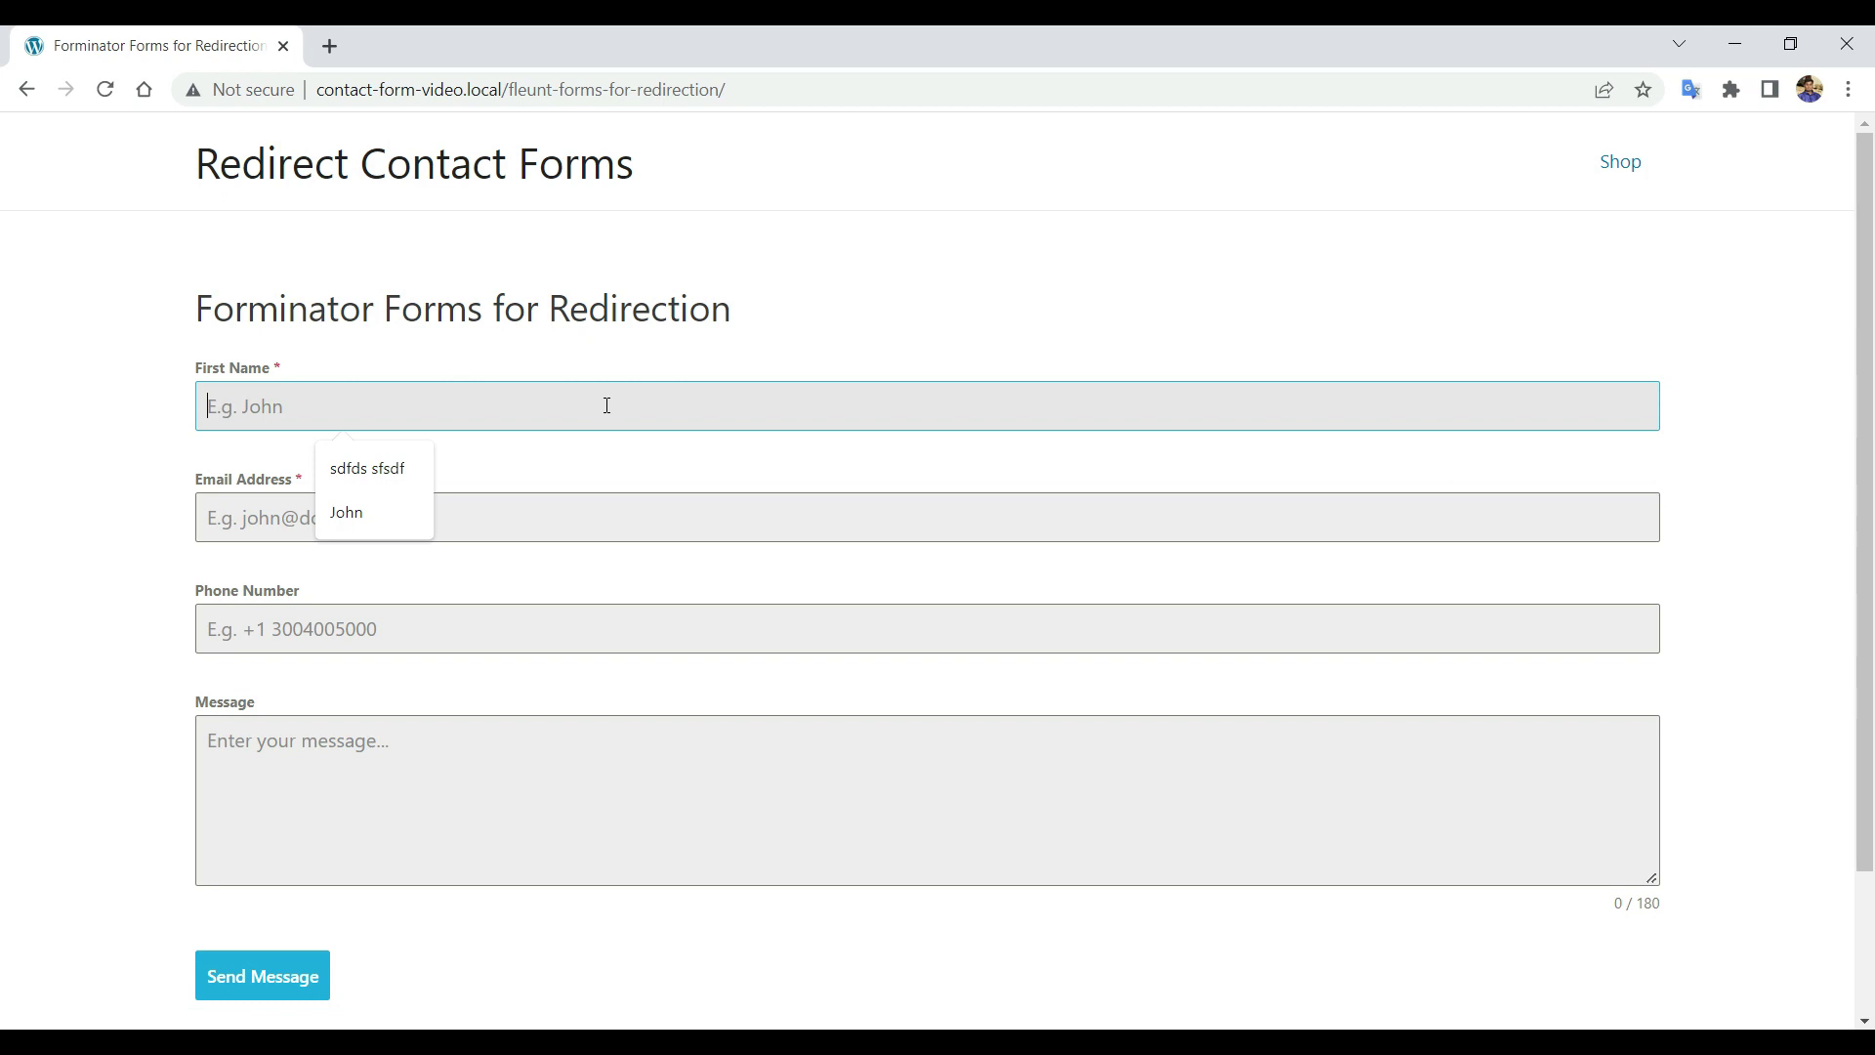
{"action": "type", "text": "John Doe"}
{"action": "left_click", "coordinate": [469, 497]}
{"action": "type", "text": "John"}
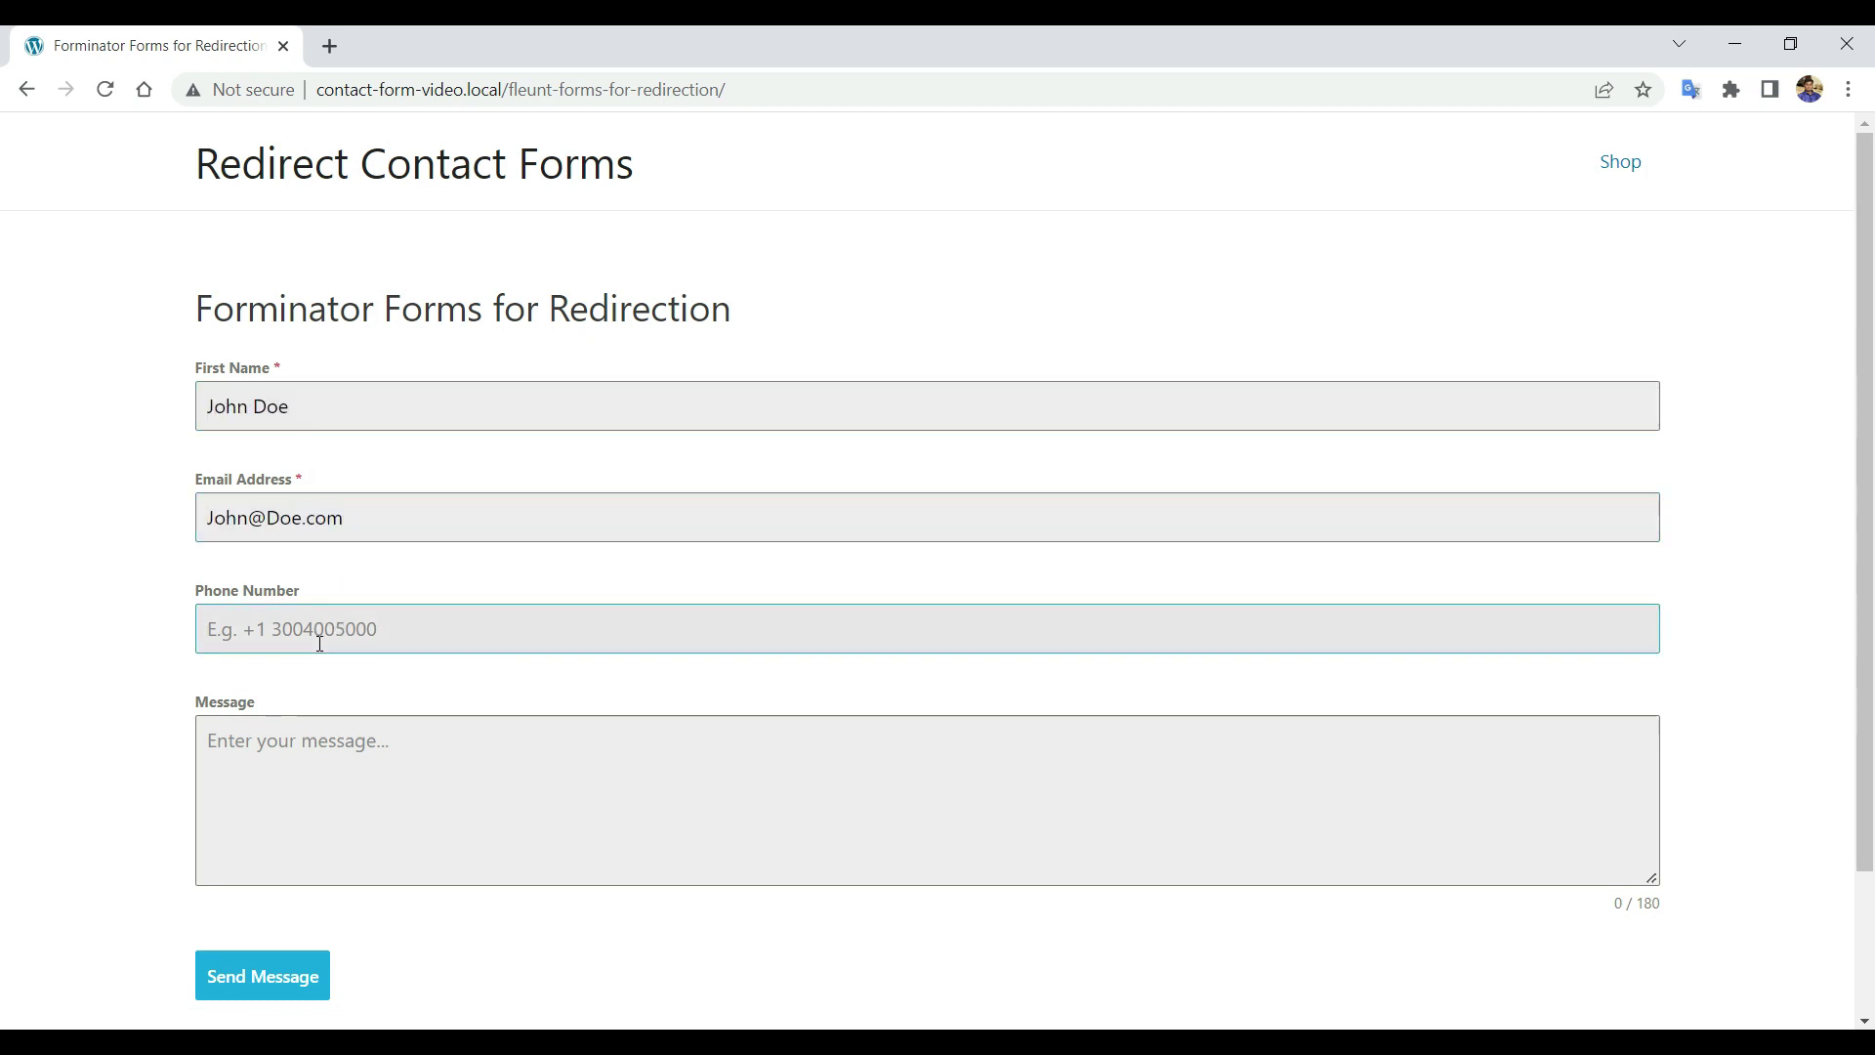
{"action": "key", "text": "Tab"}
{"action": "type", "text": "Hello"}
{"action": "scroll", "coordinate": [507, 683], "scroll_direction": "down", "scroll_amount": 1}
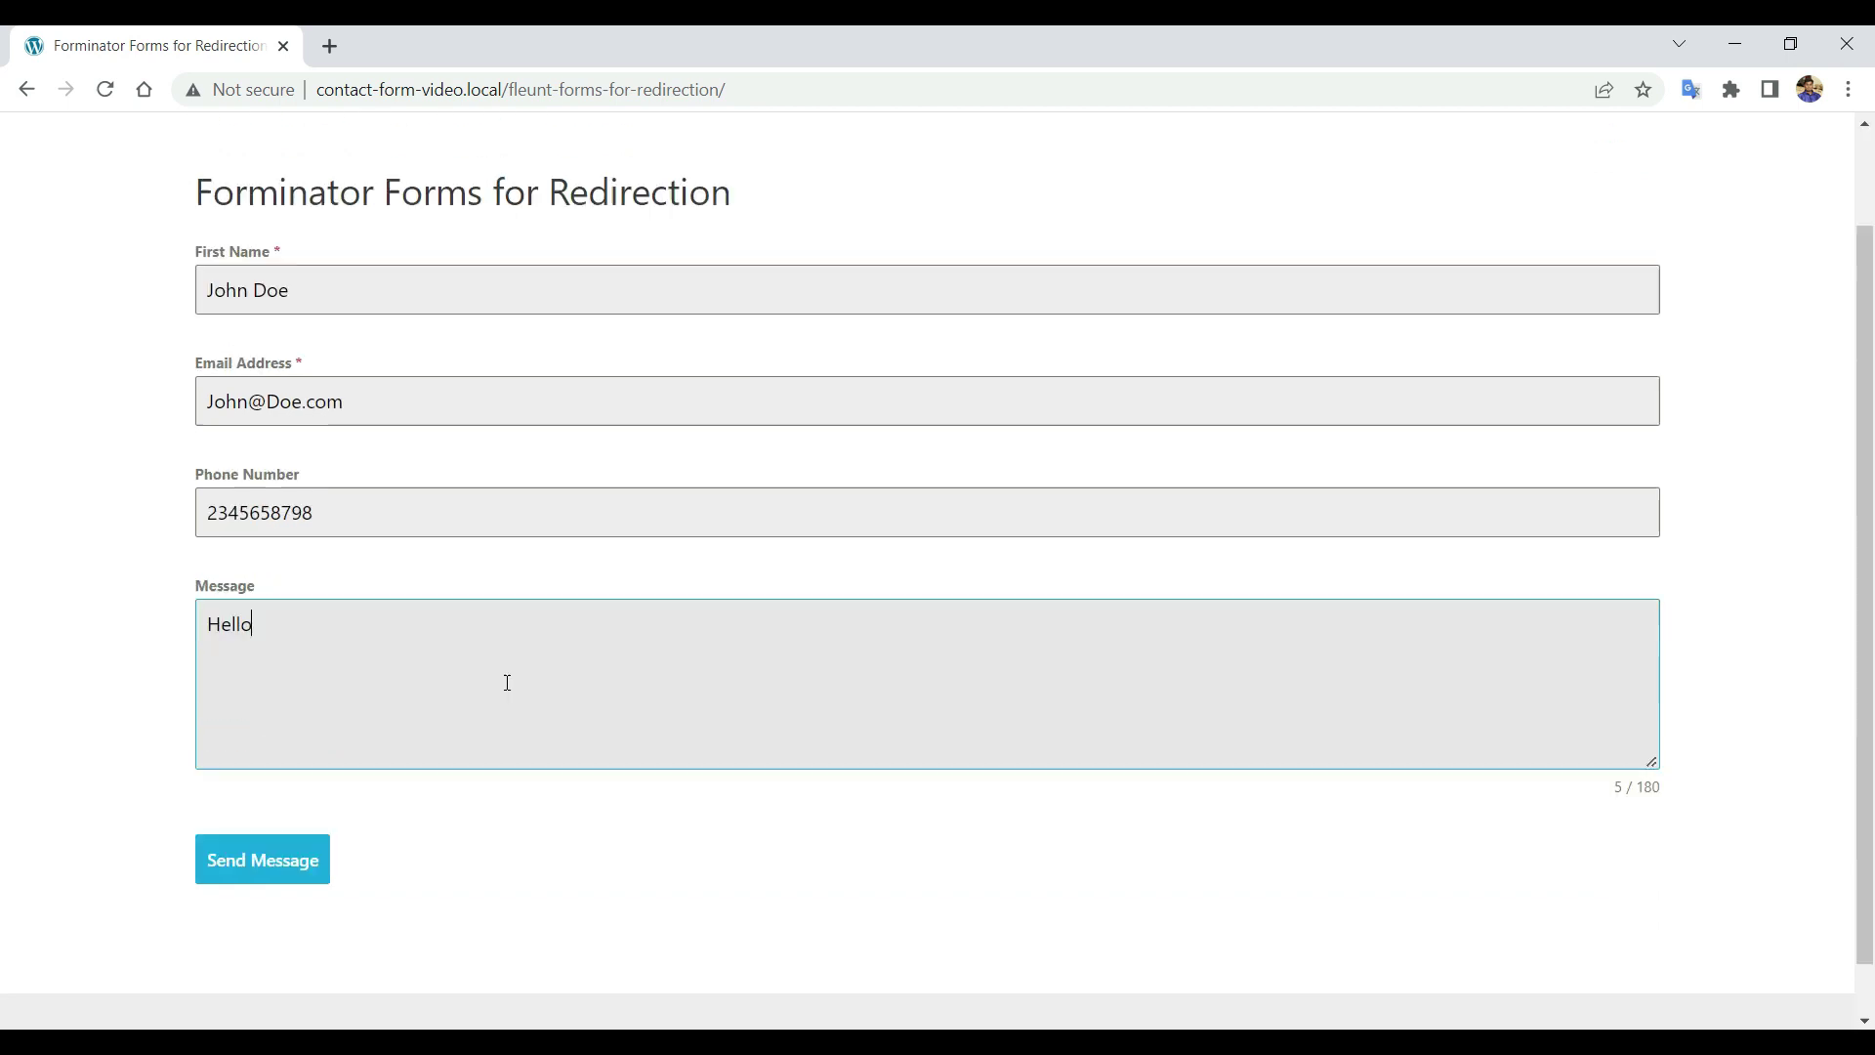
{"action": "left_click", "coordinate": [274, 857]}
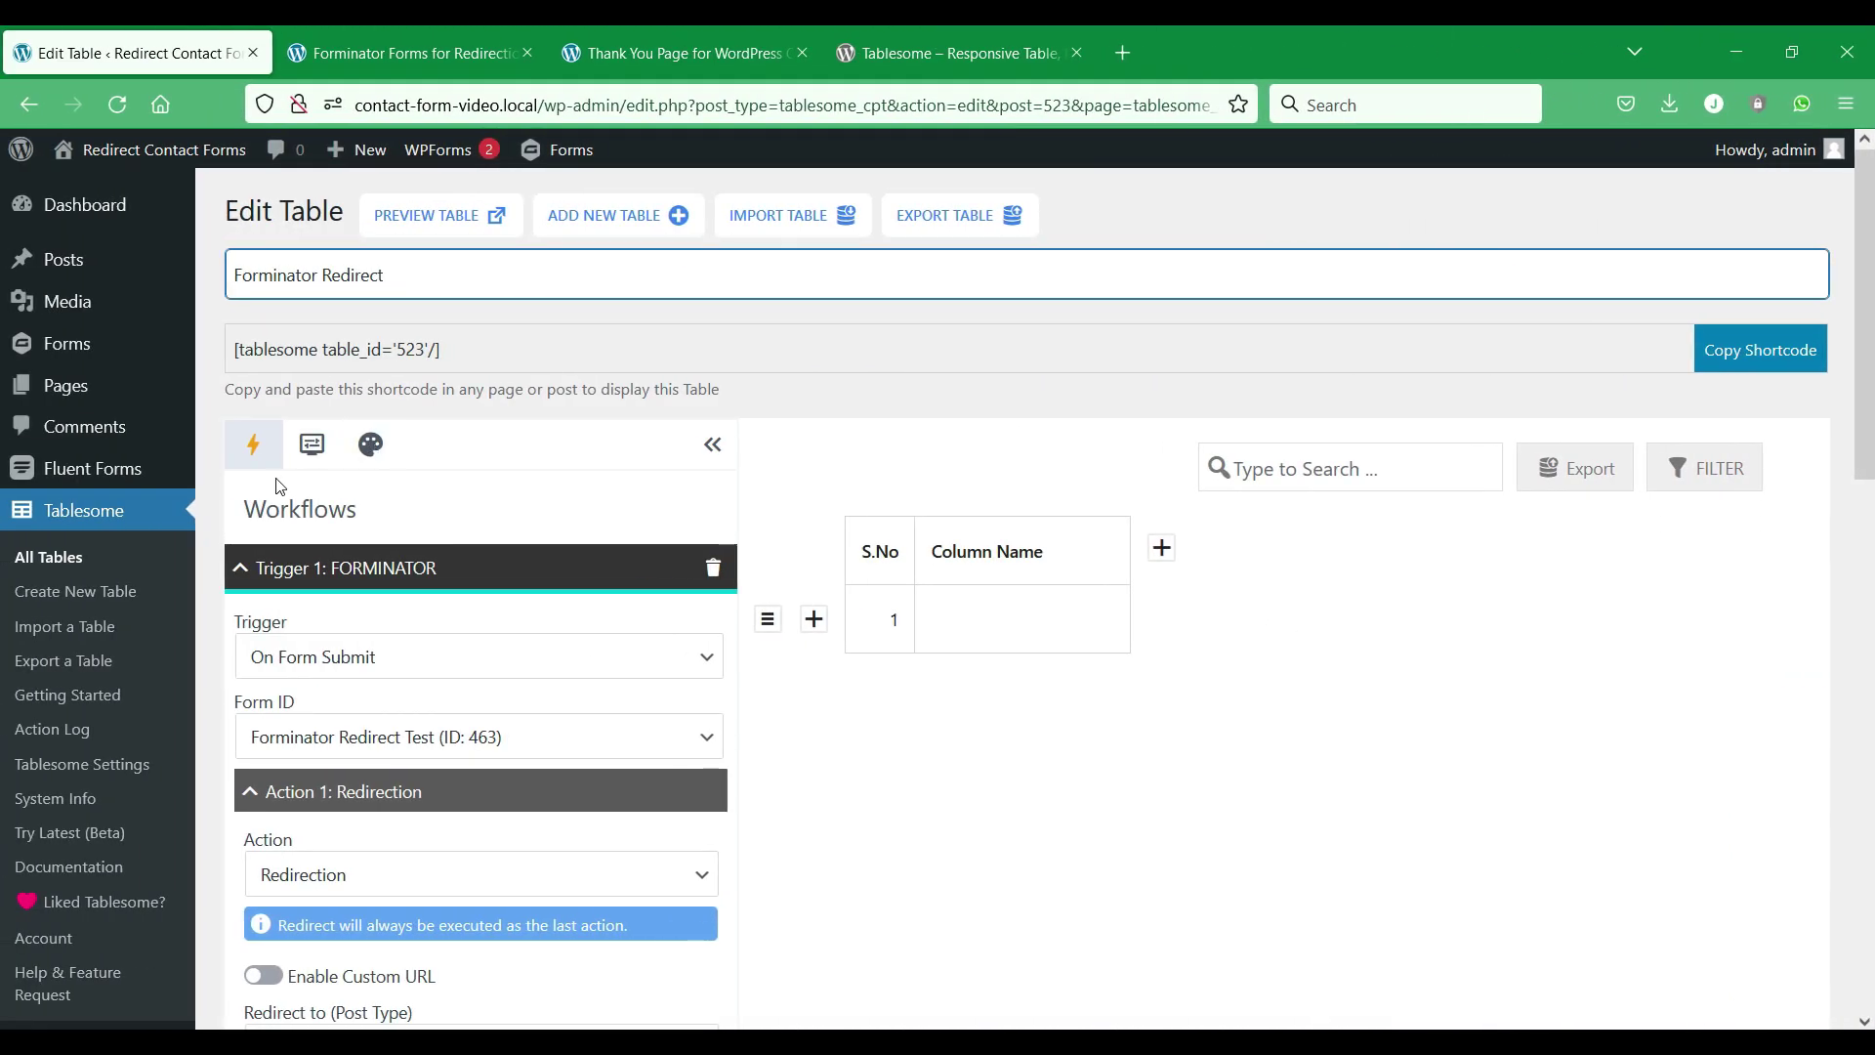
Change the redirect post type to Posts.
{"action": "scroll", "coordinate": [280, 487], "scroll_direction": "down", "scroll_amount": 6}
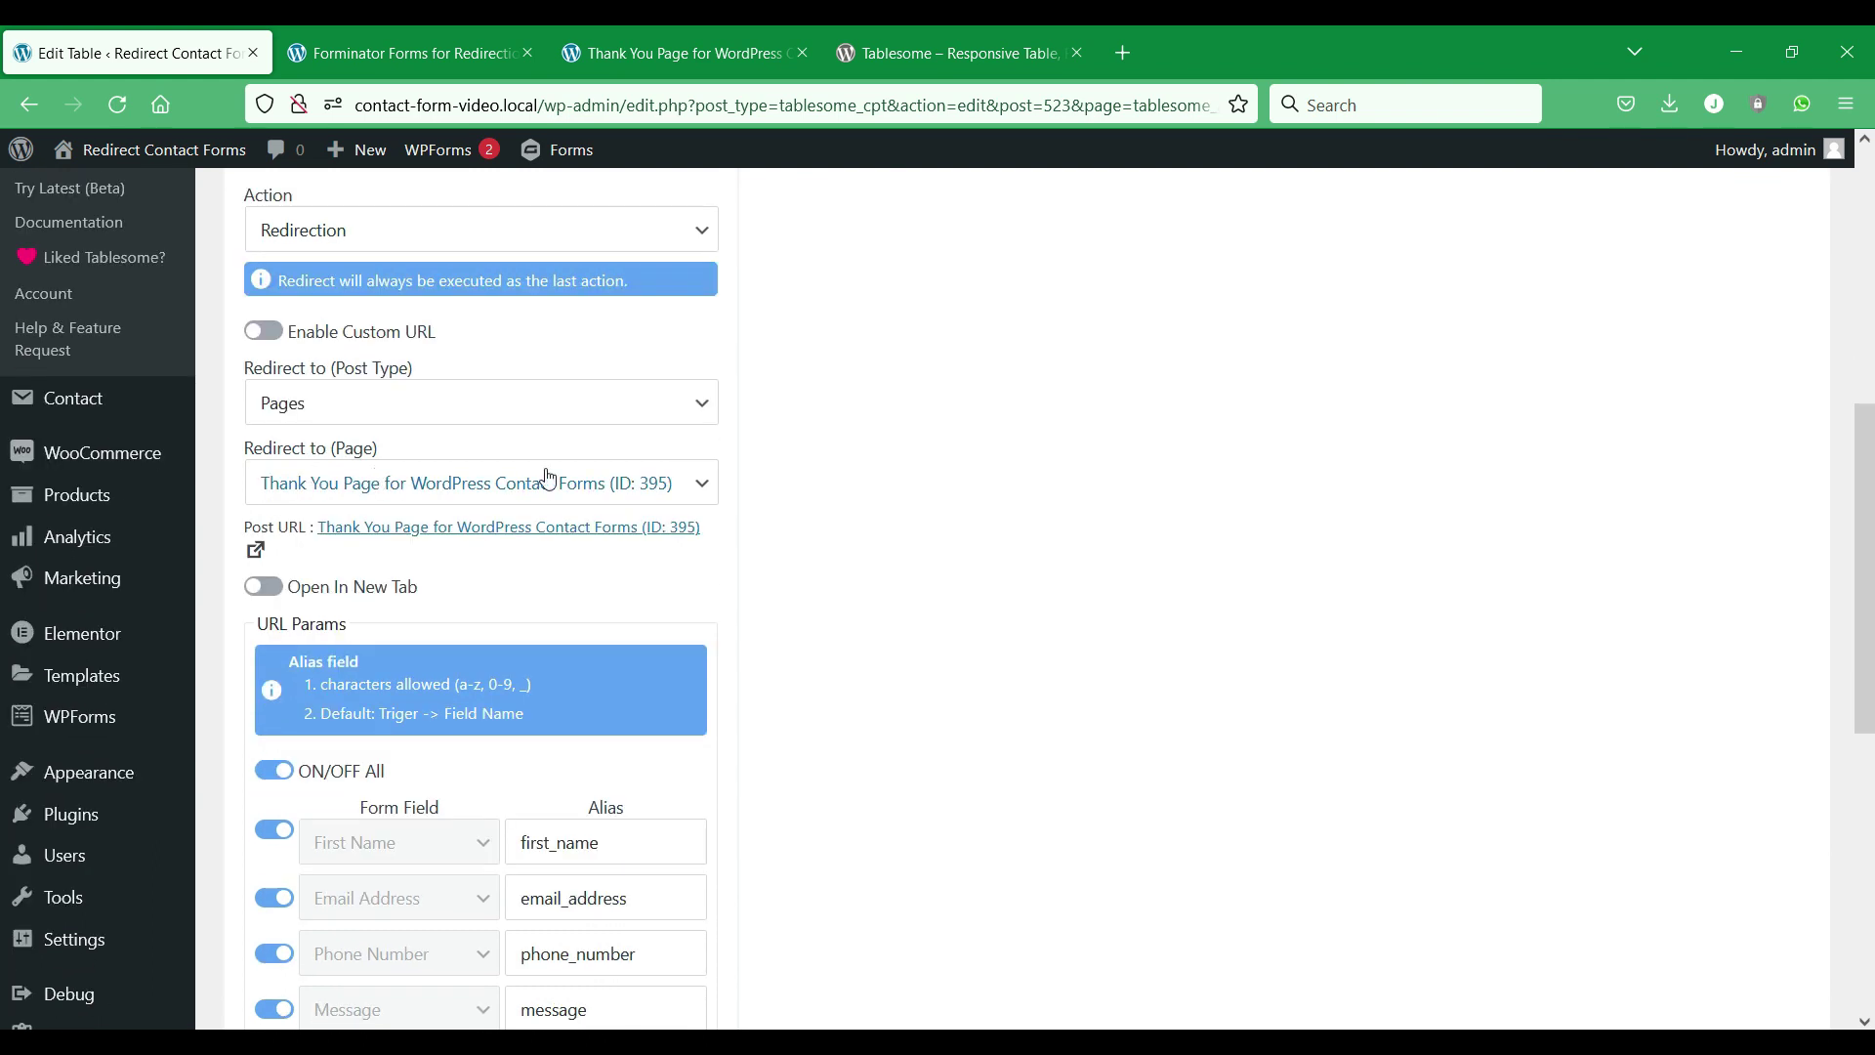
{"action": "left_click", "coordinate": [574, 410]}
{"action": "left_click", "coordinate": [418, 481]}
Re-enable all URL params and select the [tablesome_get_params] shortcode.
{"action": "scroll", "coordinate": [327, 564], "scroll_direction": "down", "scroll_amount": 2}
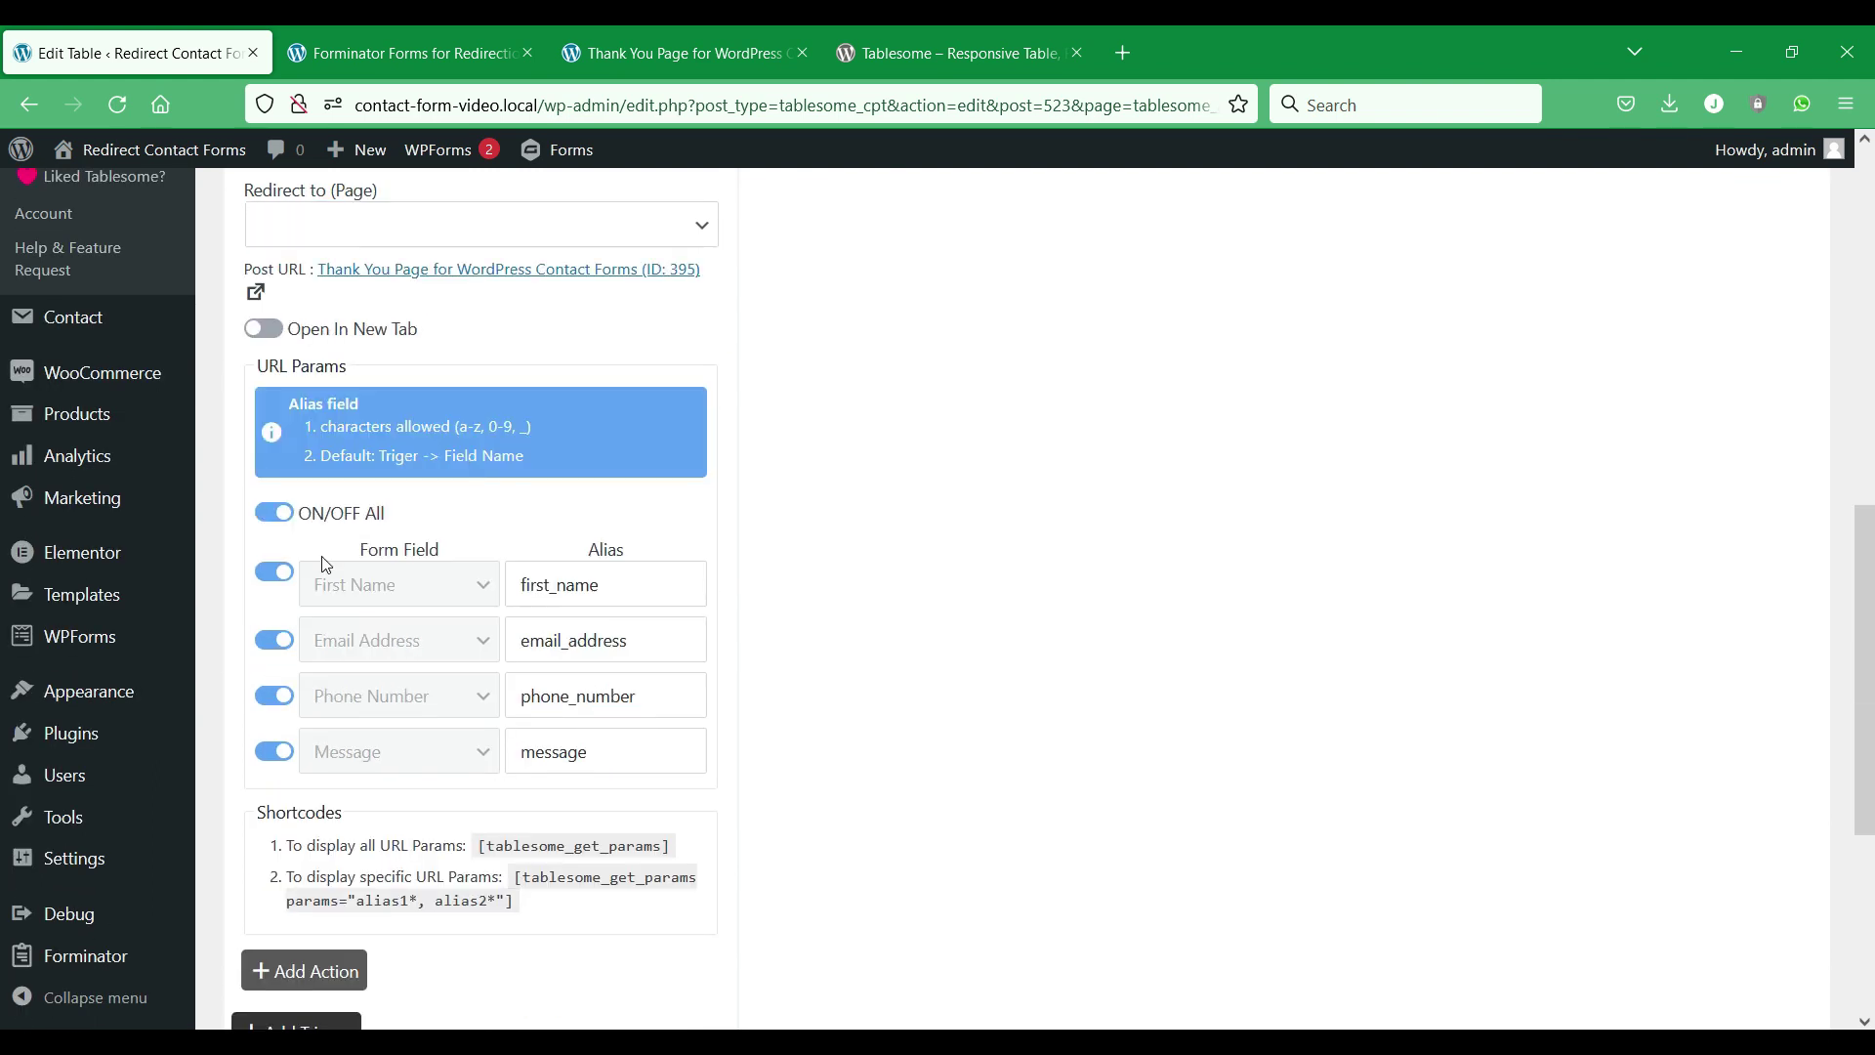
{"action": "left_click", "coordinate": [268, 514]}
{"action": "left_click", "coordinate": [271, 515]}
{"action": "left_click", "coordinate": [275, 573]}
{"action": "scroll", "coordinate": [439, 639], "scroll_direction": "down", "scroll_amount": 2}
{"action": "left_click", "coordinate": [531, 590]}
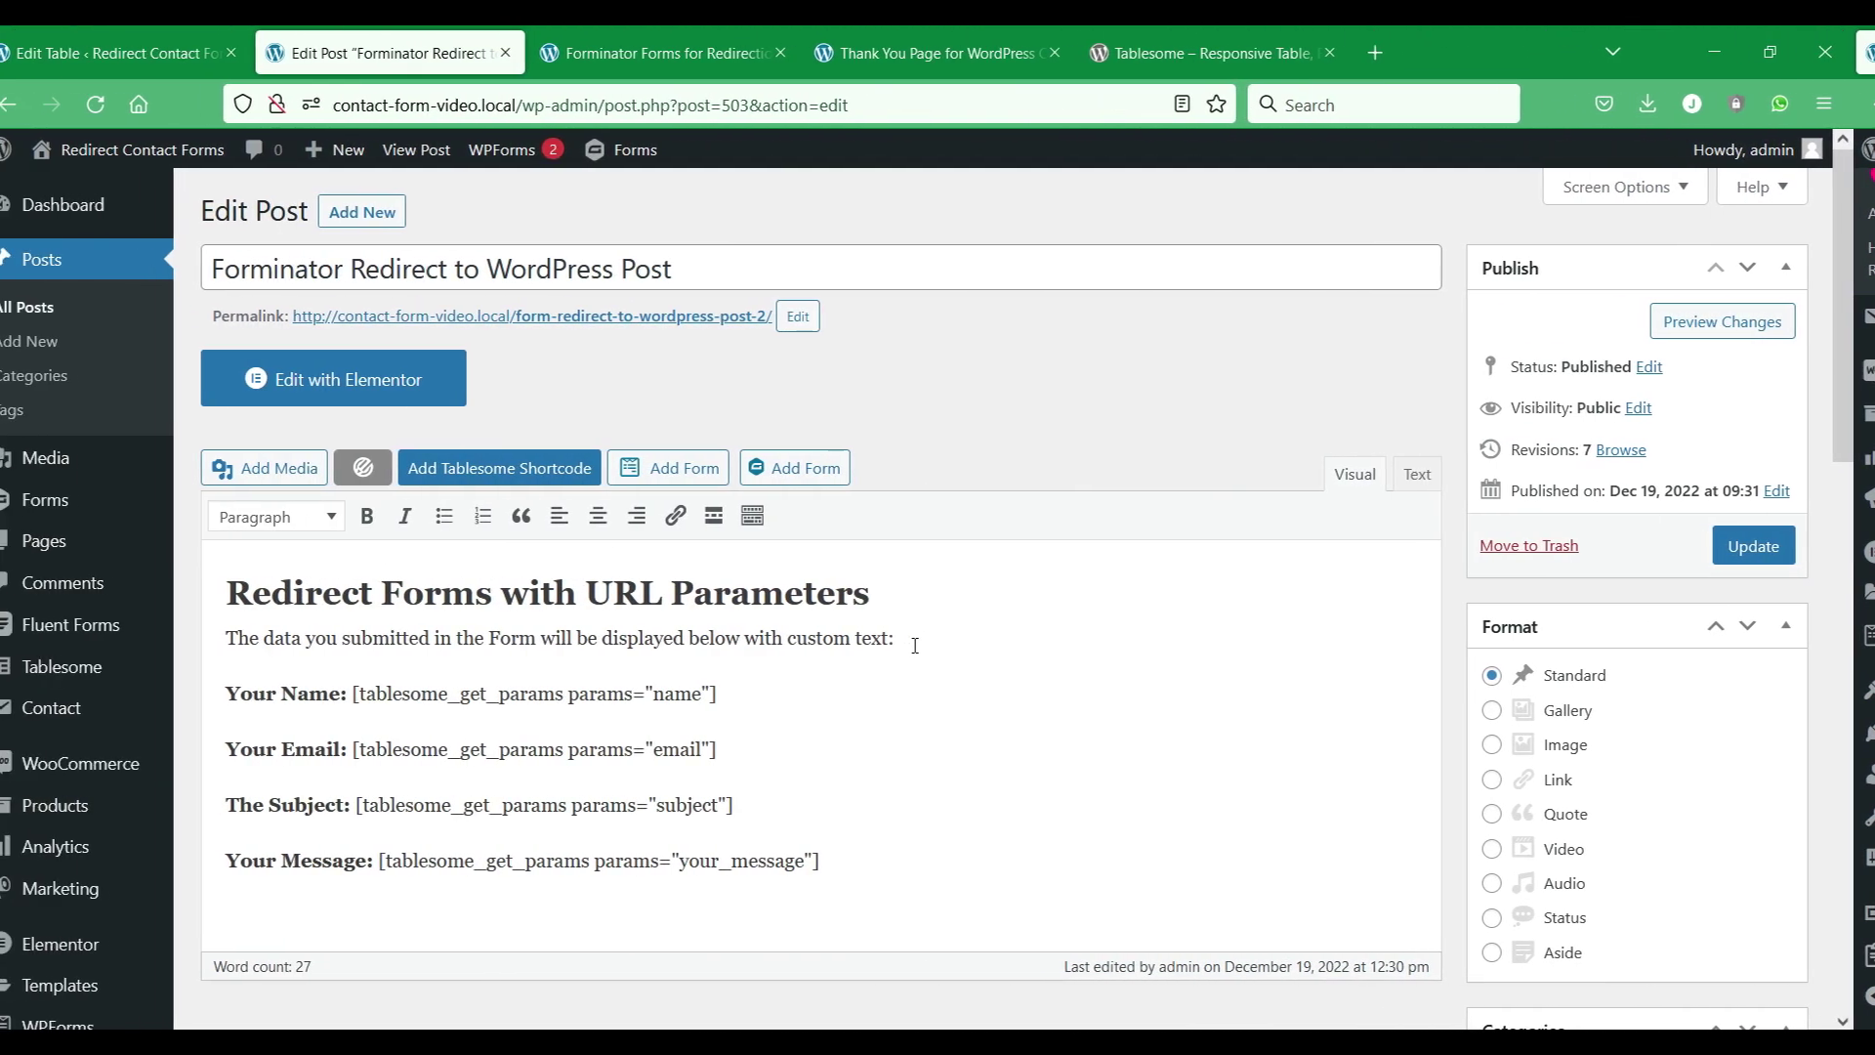
Paste [tablesome_get_params] into the post and swap name and email for first_name and email_address.
{"action": "type", "text": "[tablesome_get_params]"}
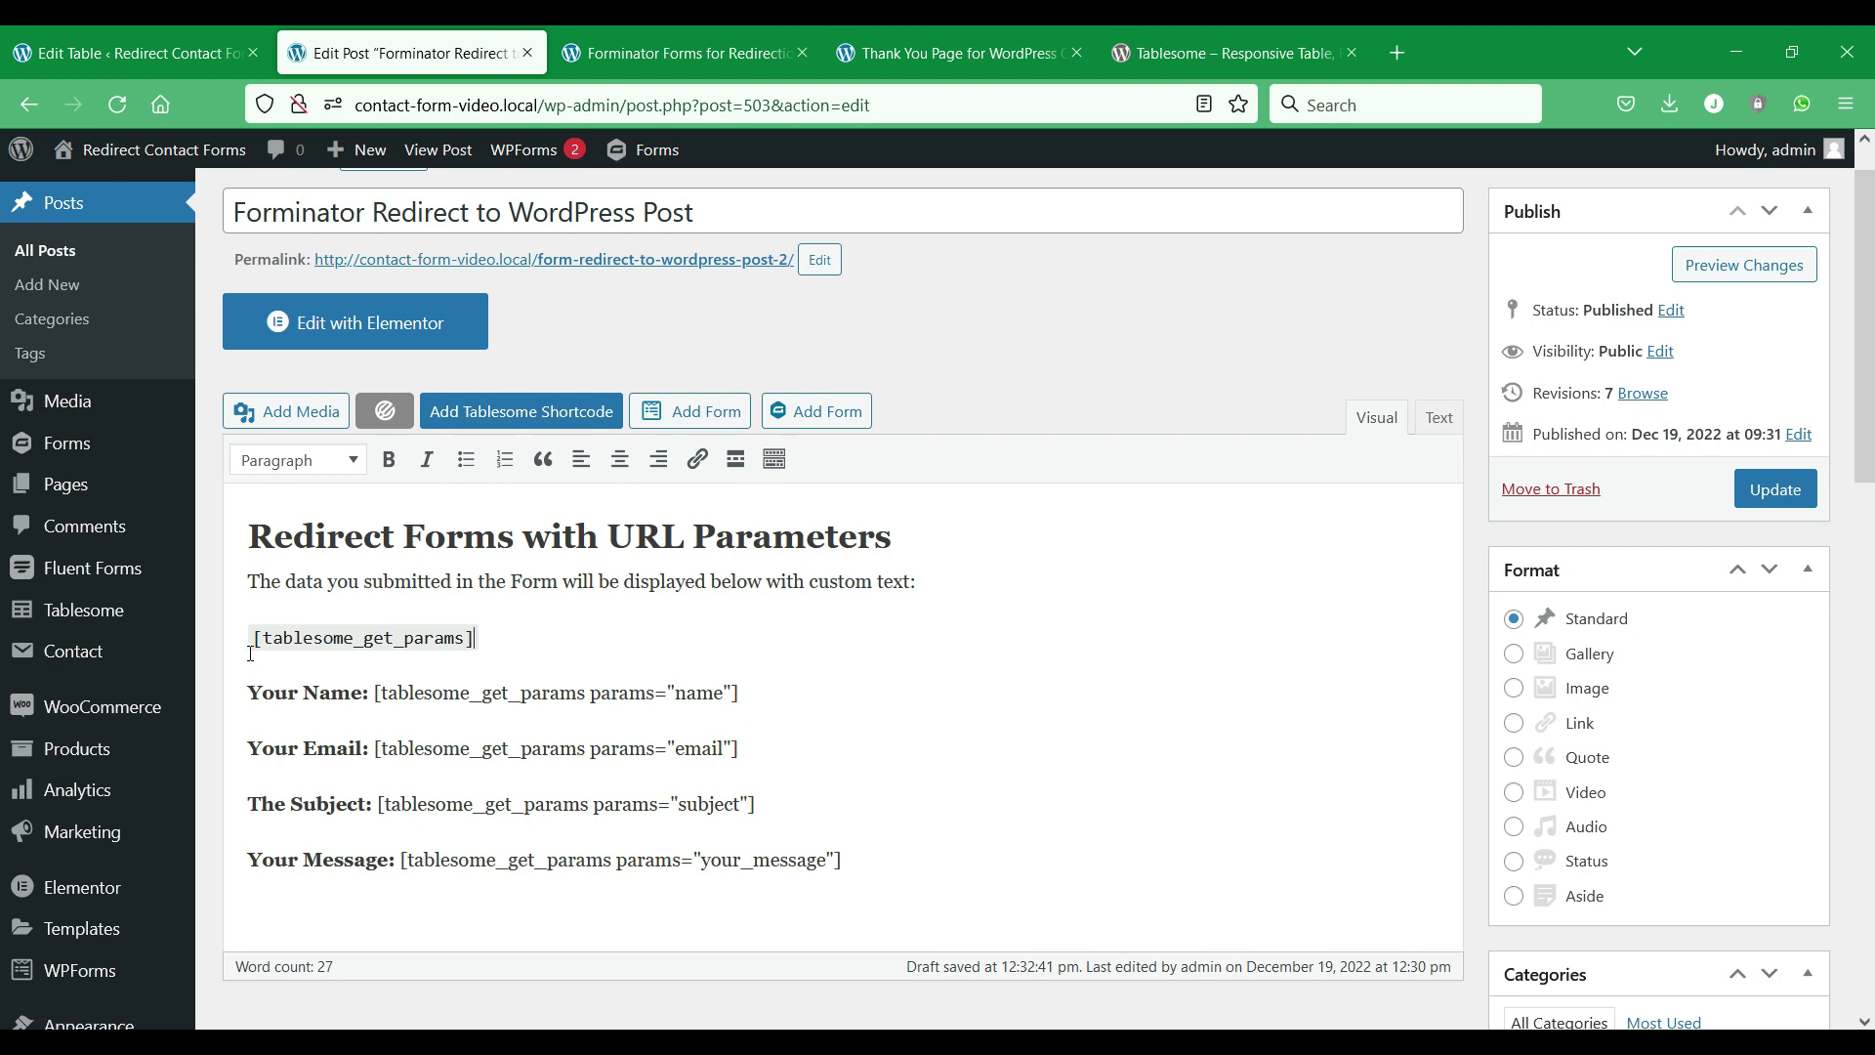
{"action": "key", "text": "ctrl+shift+Tab"}
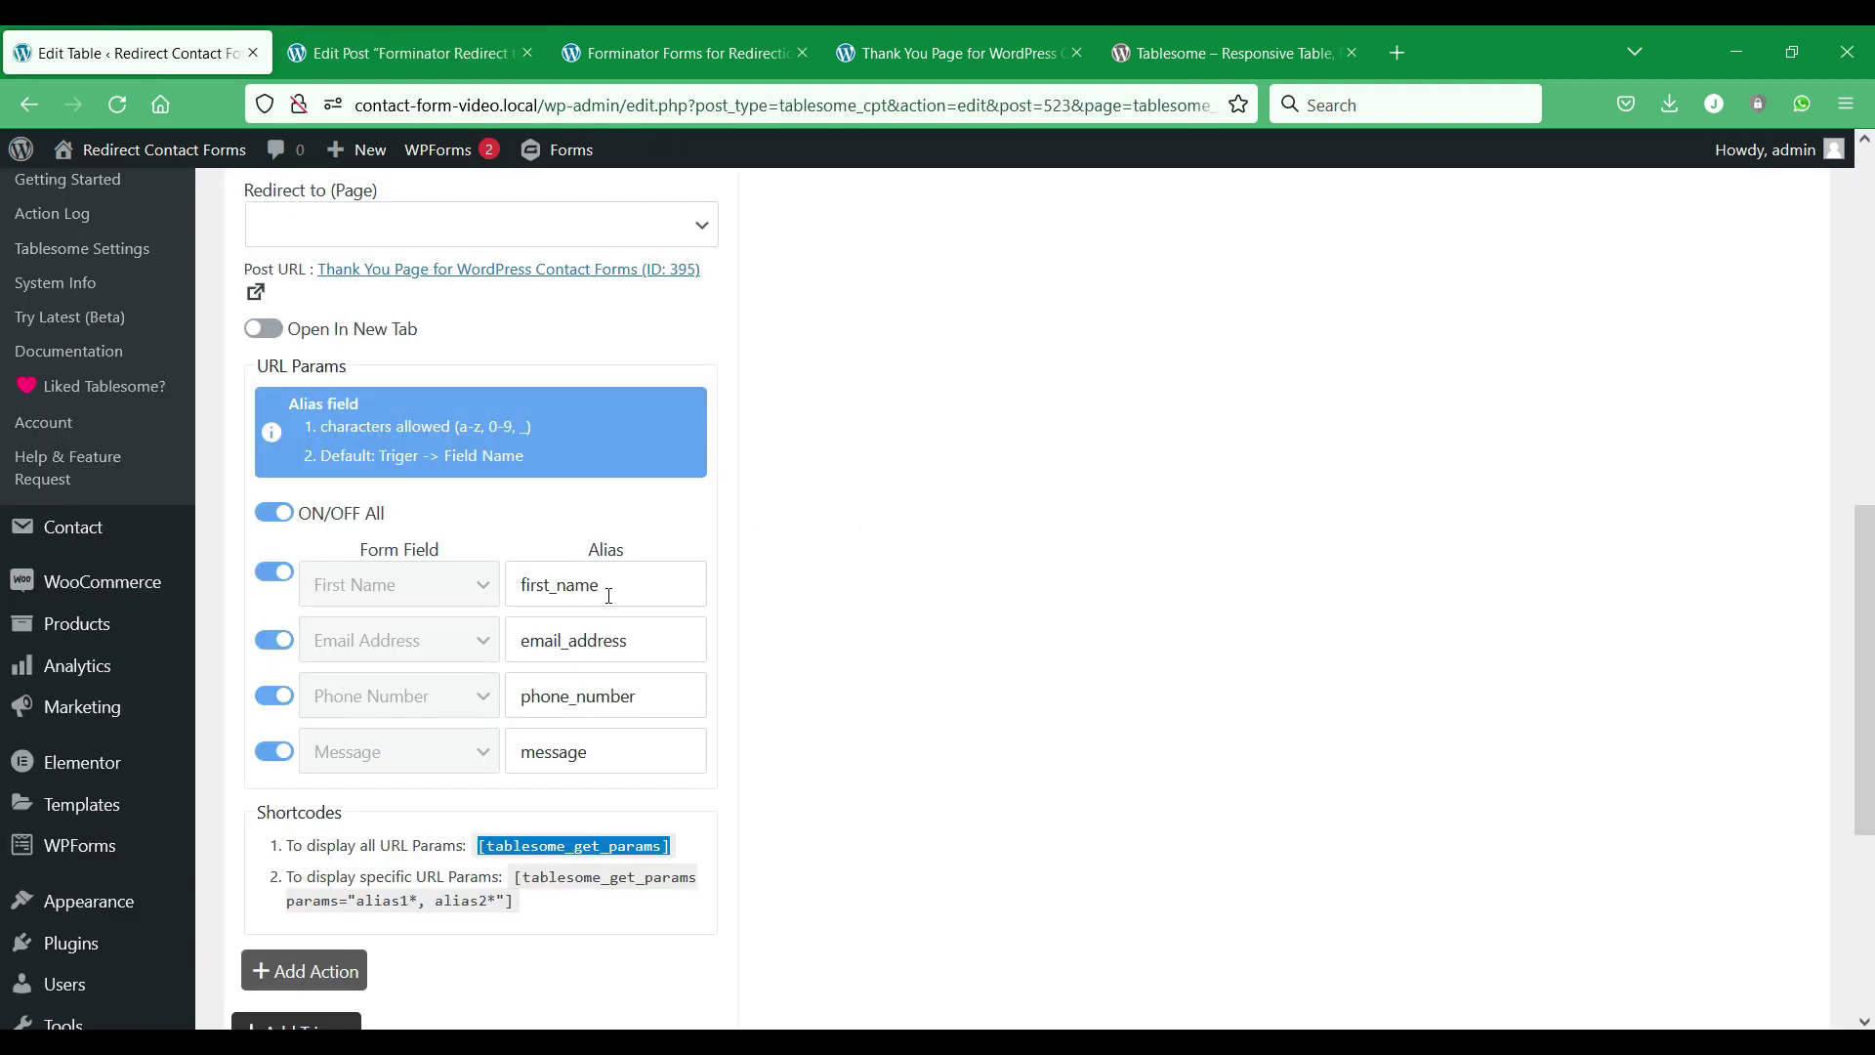
{"action": "left_click", "coordinate": [609, 596]}
{"action": "double_click", "coordinate": [614, 584]}
{"action": "key", "text": "ctrl+c"}
{"action": "left_click", "coordinate": [360, 33]}
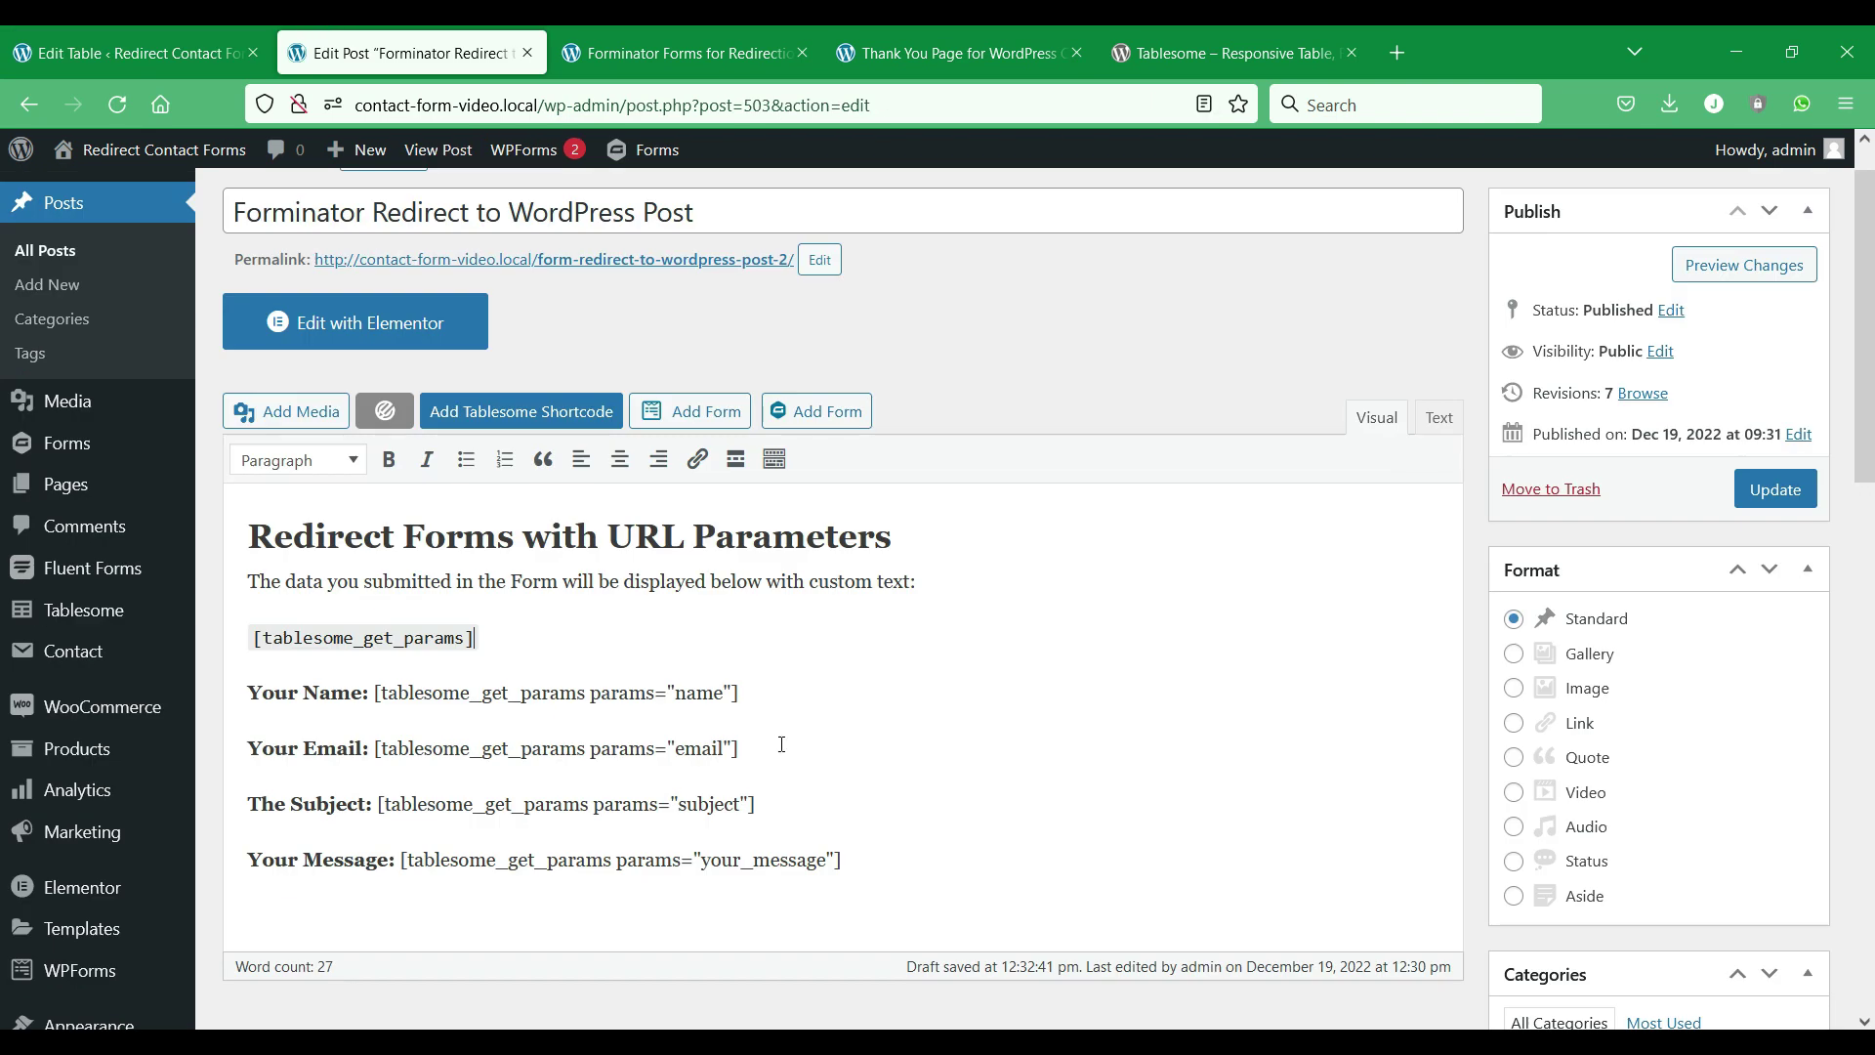
{"action": "double_click", "coordinate": [701, 693]}
{"action": "key", "text": "ctrl+v"}
{"action": "left_click", "coordinate": [137, 52]}
{"action": "double_click", "coordinate": [606, 639]}
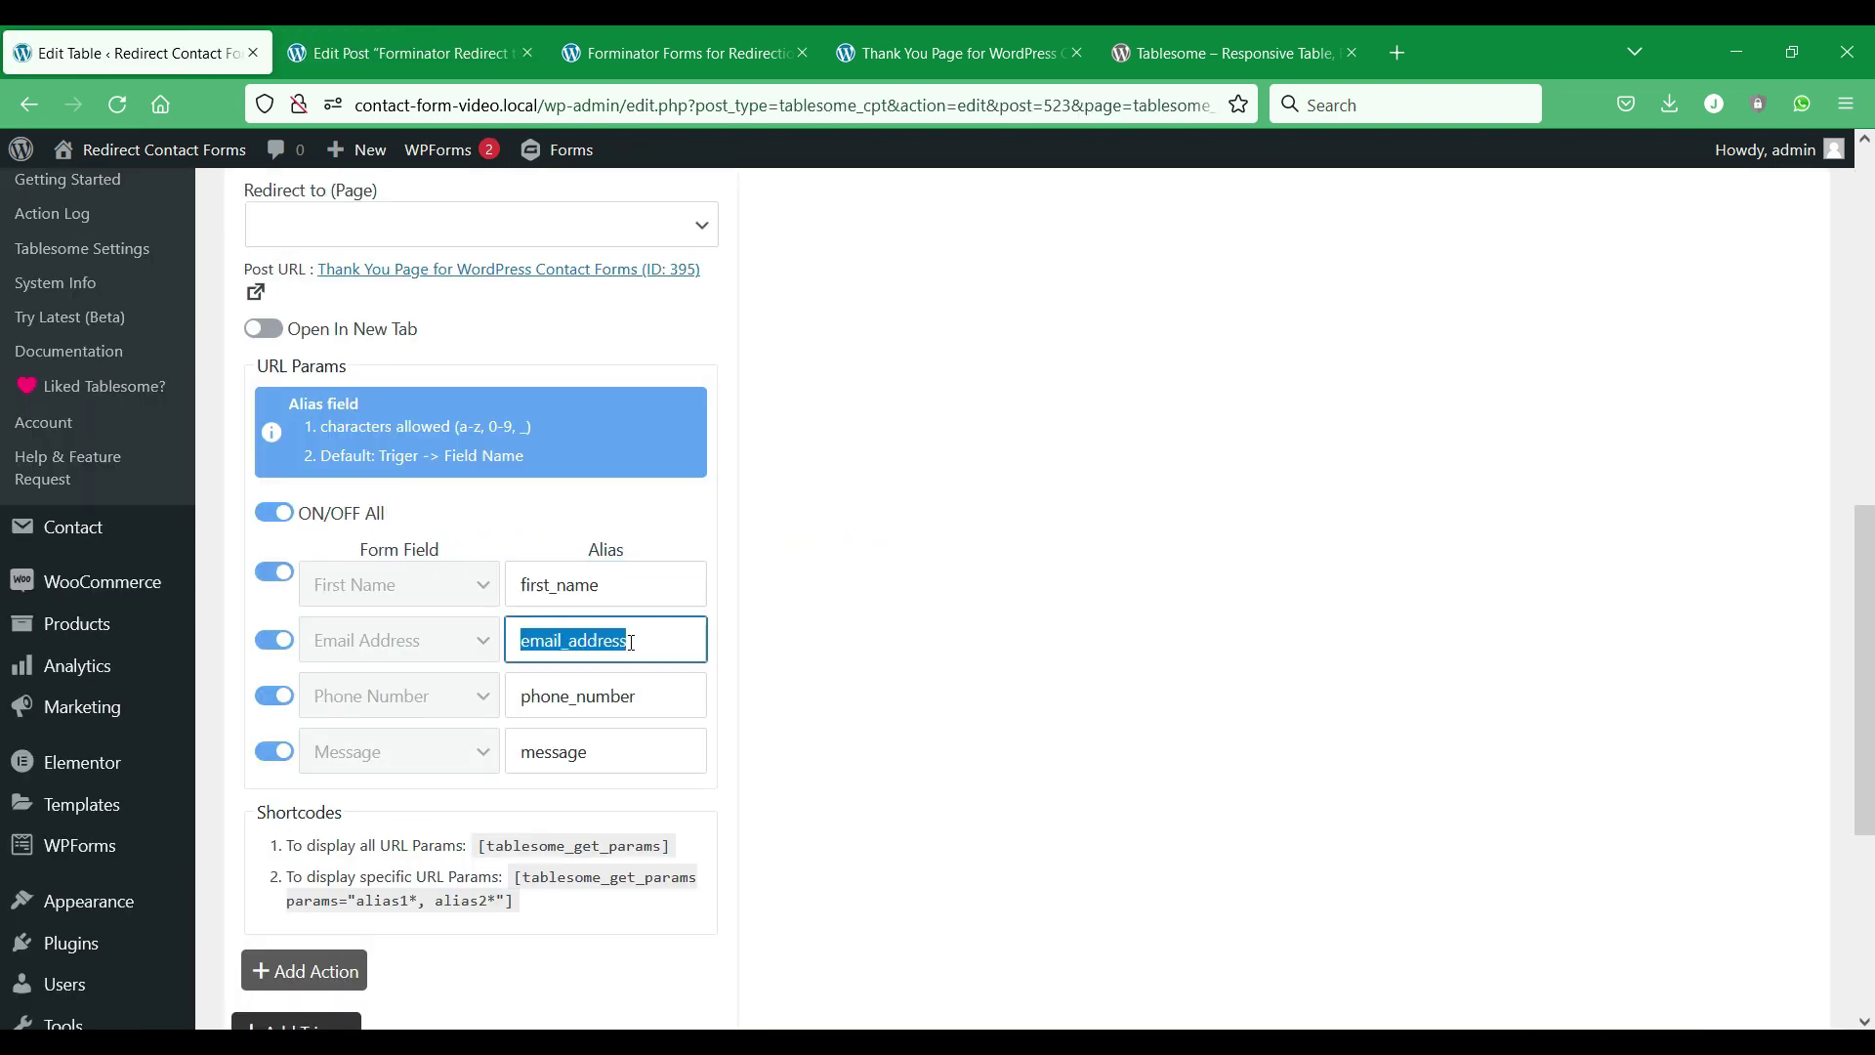
{"action": "left_click", "coordinate": [335, 34]}
{"action": "double_click", "coordinate": [698, 748]}
{"action": "type", "text": "email_address"}
Replace the subject and your_message params with the phone_number and message aliases.
{"action": "left_click", "coordinate": [137, 53]}
{"action": "double_click", "coordinate": [606, 694]}
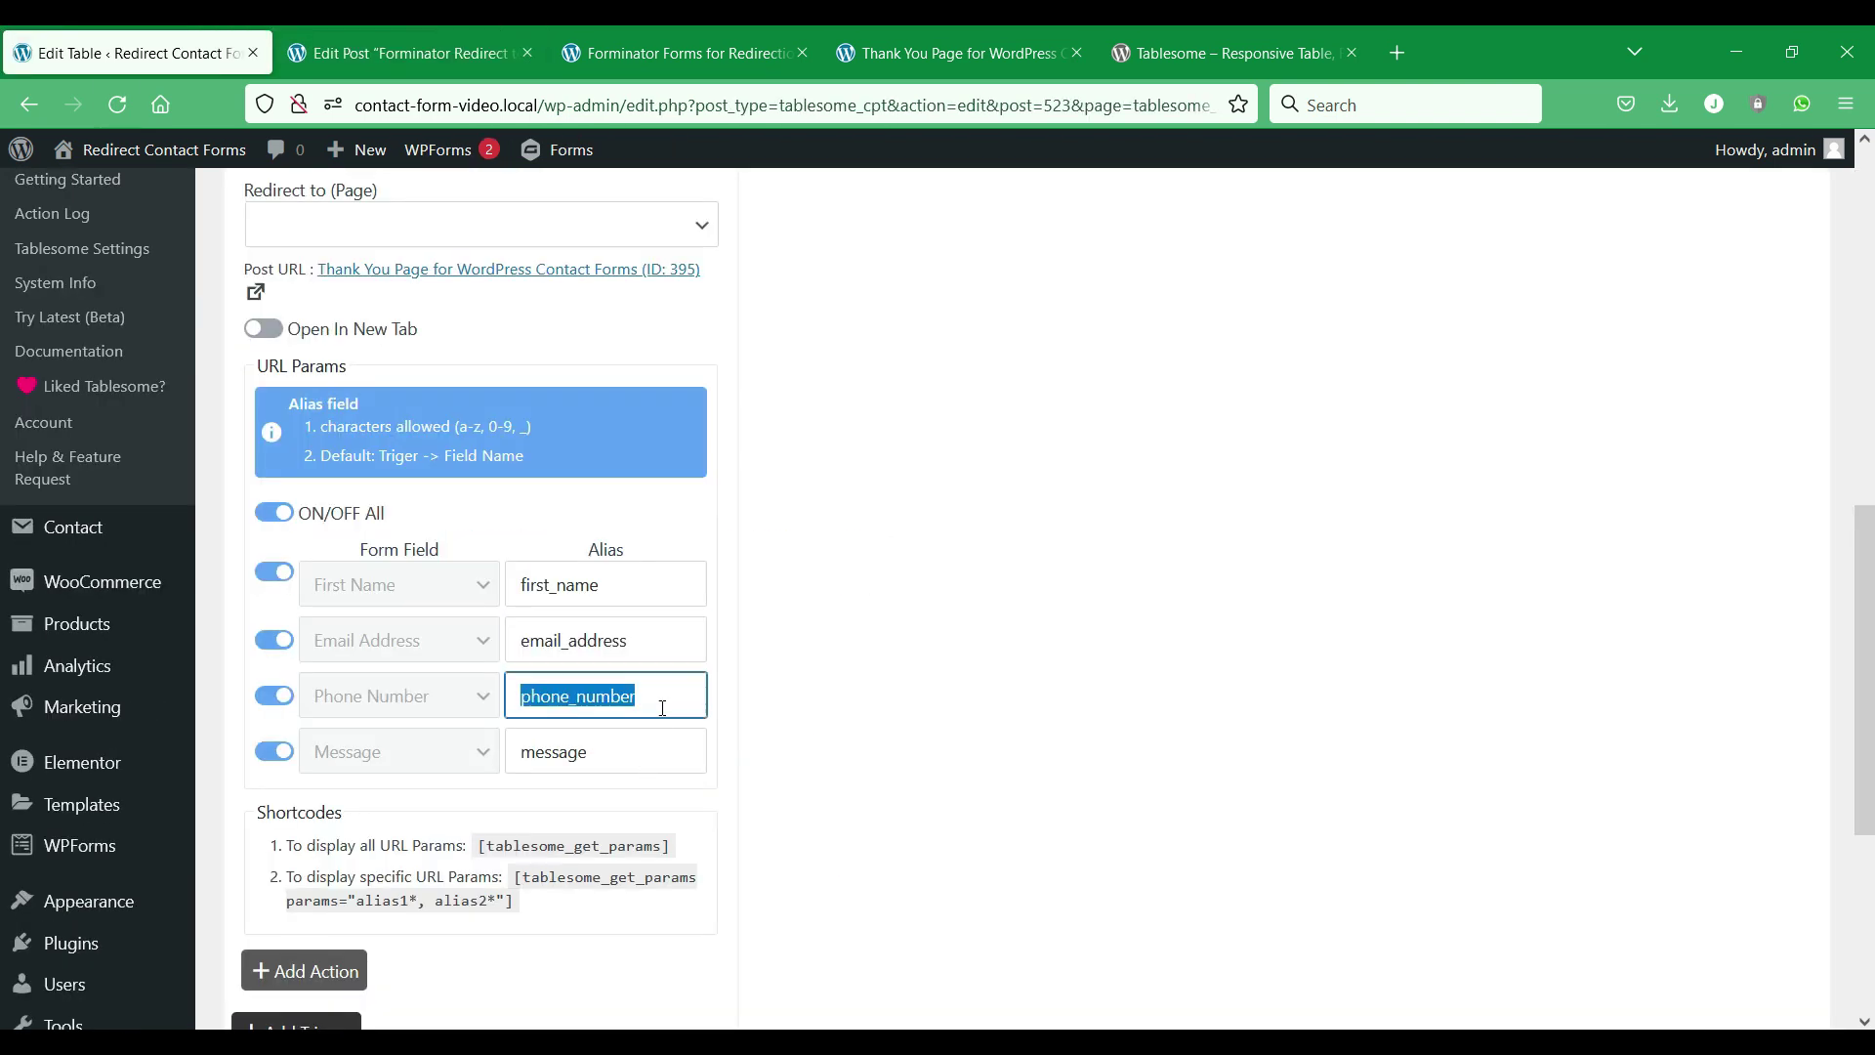
{"action": "left_click", "coordinate": [379, 34]}
{"action": "double_click", "coordinate": [714, 804]}
{"action": "type", "text": "phone_number"}
{"action": "left_click", "coordinate": [137, 53]}
{"action": "double_click", "coordinate": [546, 748]}
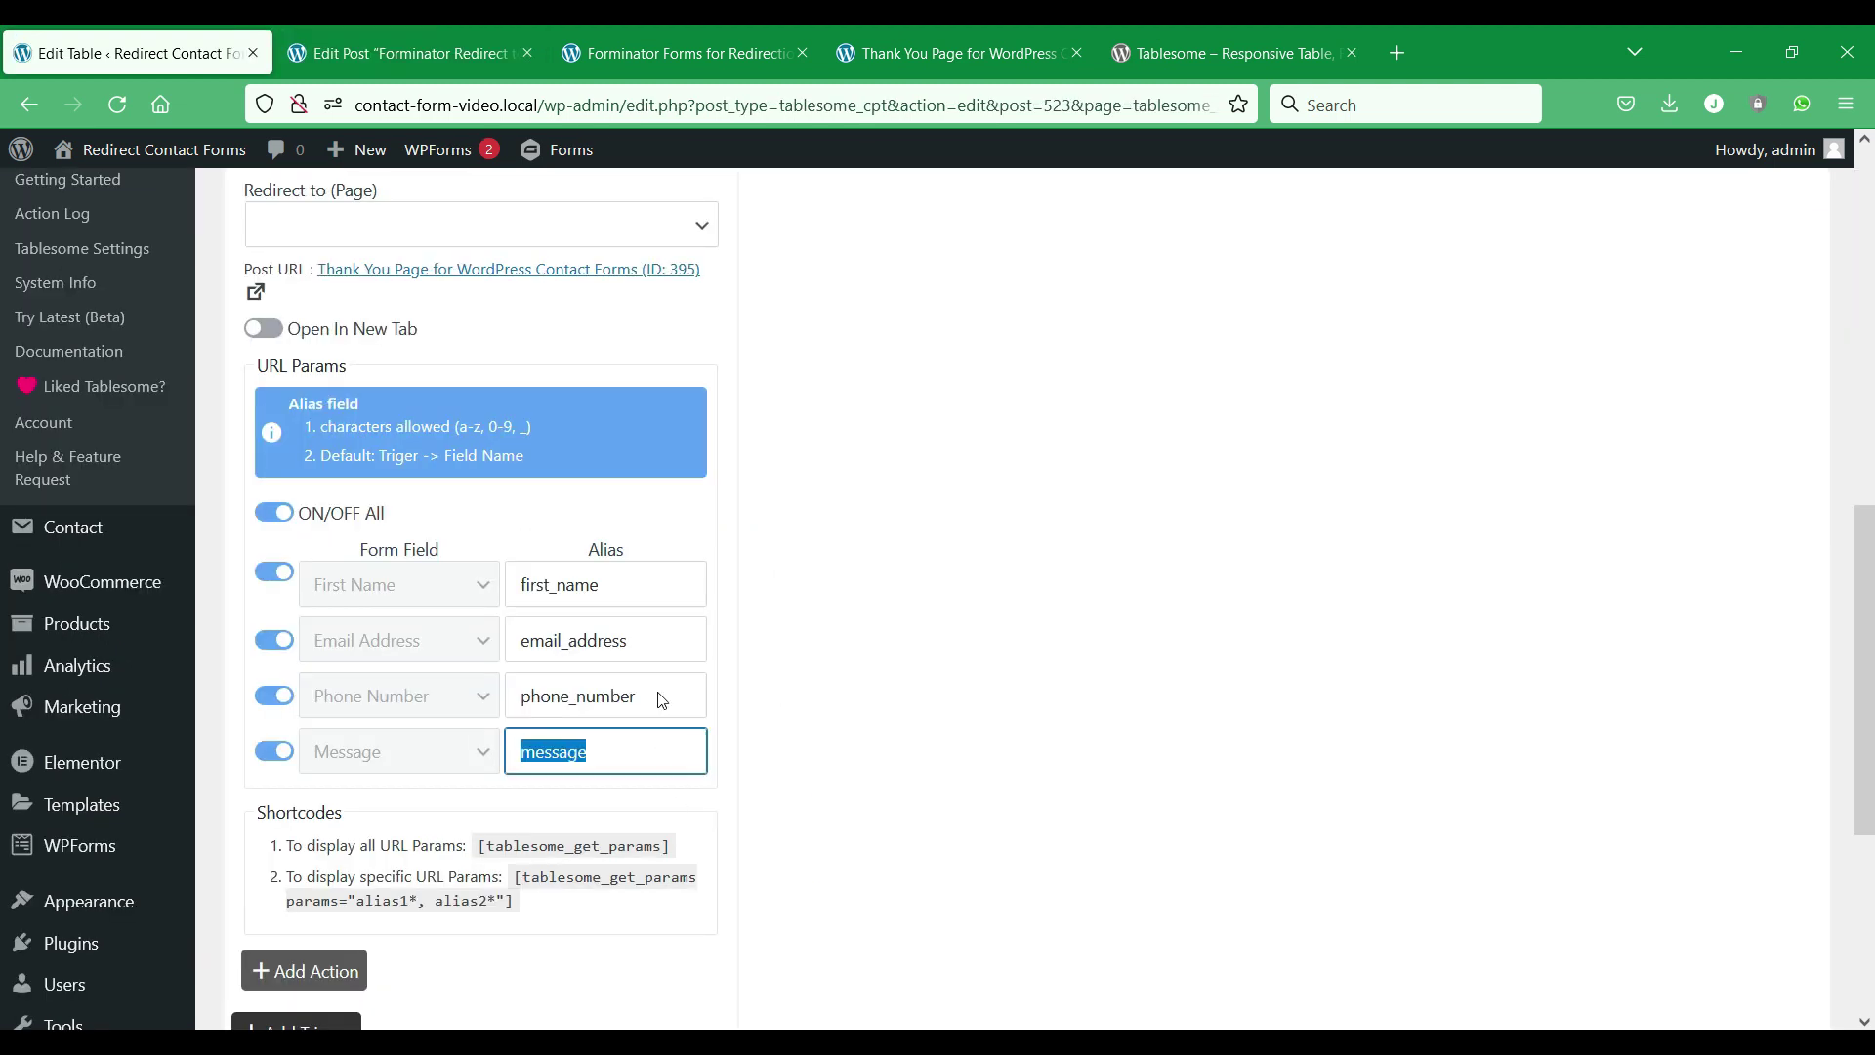
{"action": "left_click", "coordinate": [379, 40]}
{"action": "double_click", "coordinate": [714, 860]}
{"action": "type", "text": "message"}
Rename the 'The Subject' label to 'Phone Number'.
{"action": "left_click_drag", "start_coordinate": [370, 807], "coordinate": [249, 804]}
{"action": "type", "text": "Phone Num"}
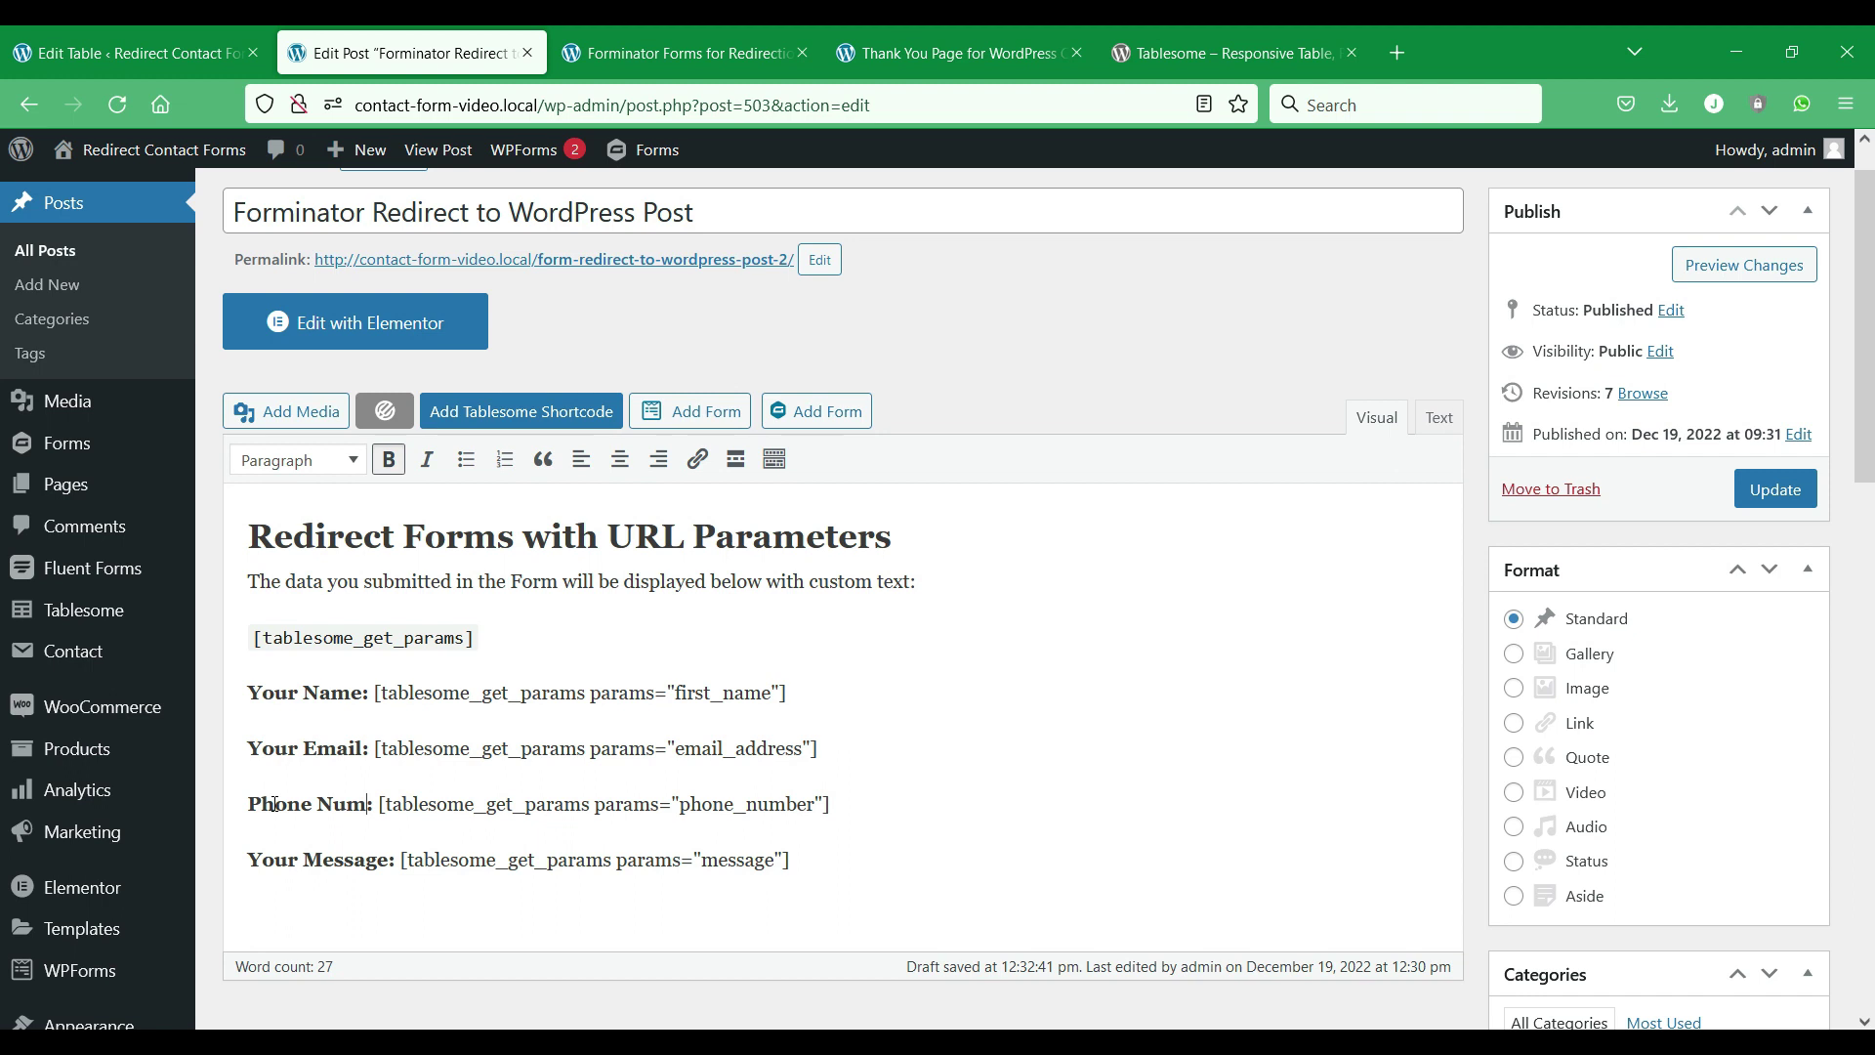
{"action": "type", "text": "ber"}
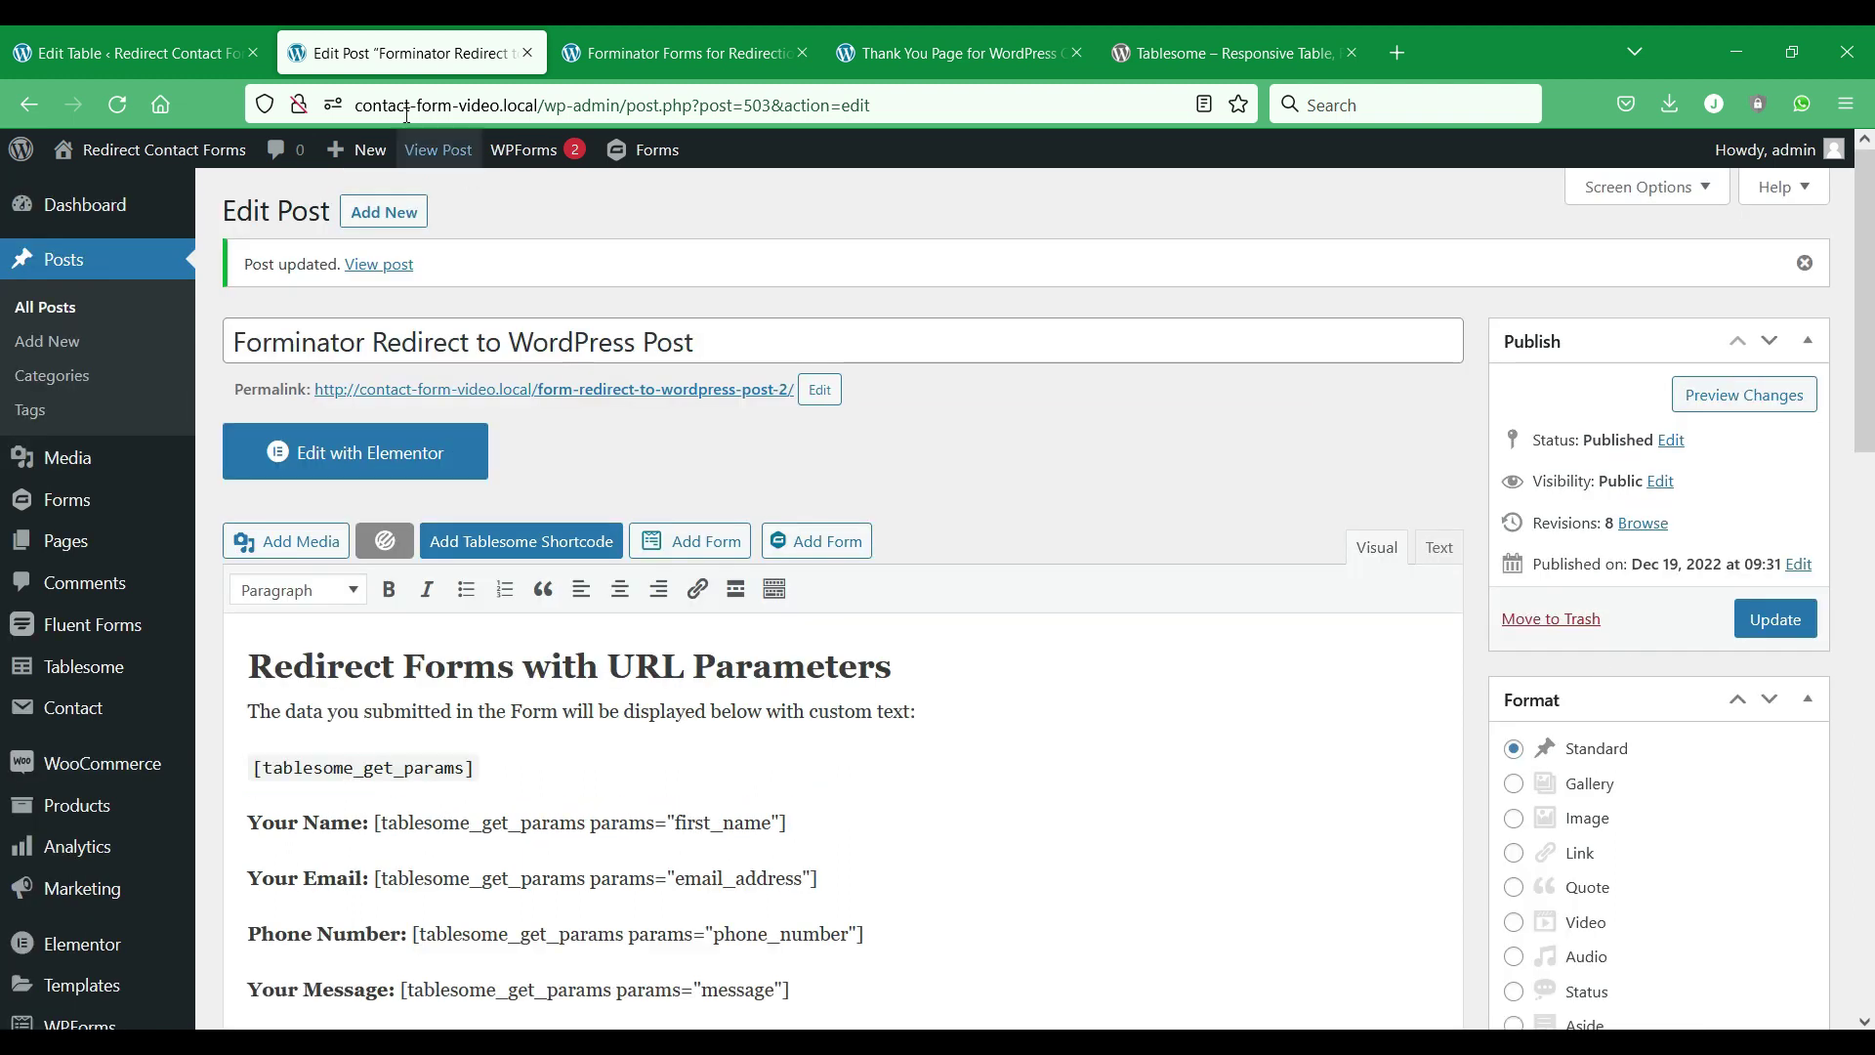
{"action": "left_click", "coordinate": [160, 53]}
Redirect to the post with ID 503, opening in a new tab, and update the table.
{"action": "left_click", "coordinate": [879, 598]}
{"action": "scroll", "coordinate": [830, 586], "scroll_direction": "up", "scroll_amount": 4}
{"action": "left_click", "coordinate": [494, 607]}
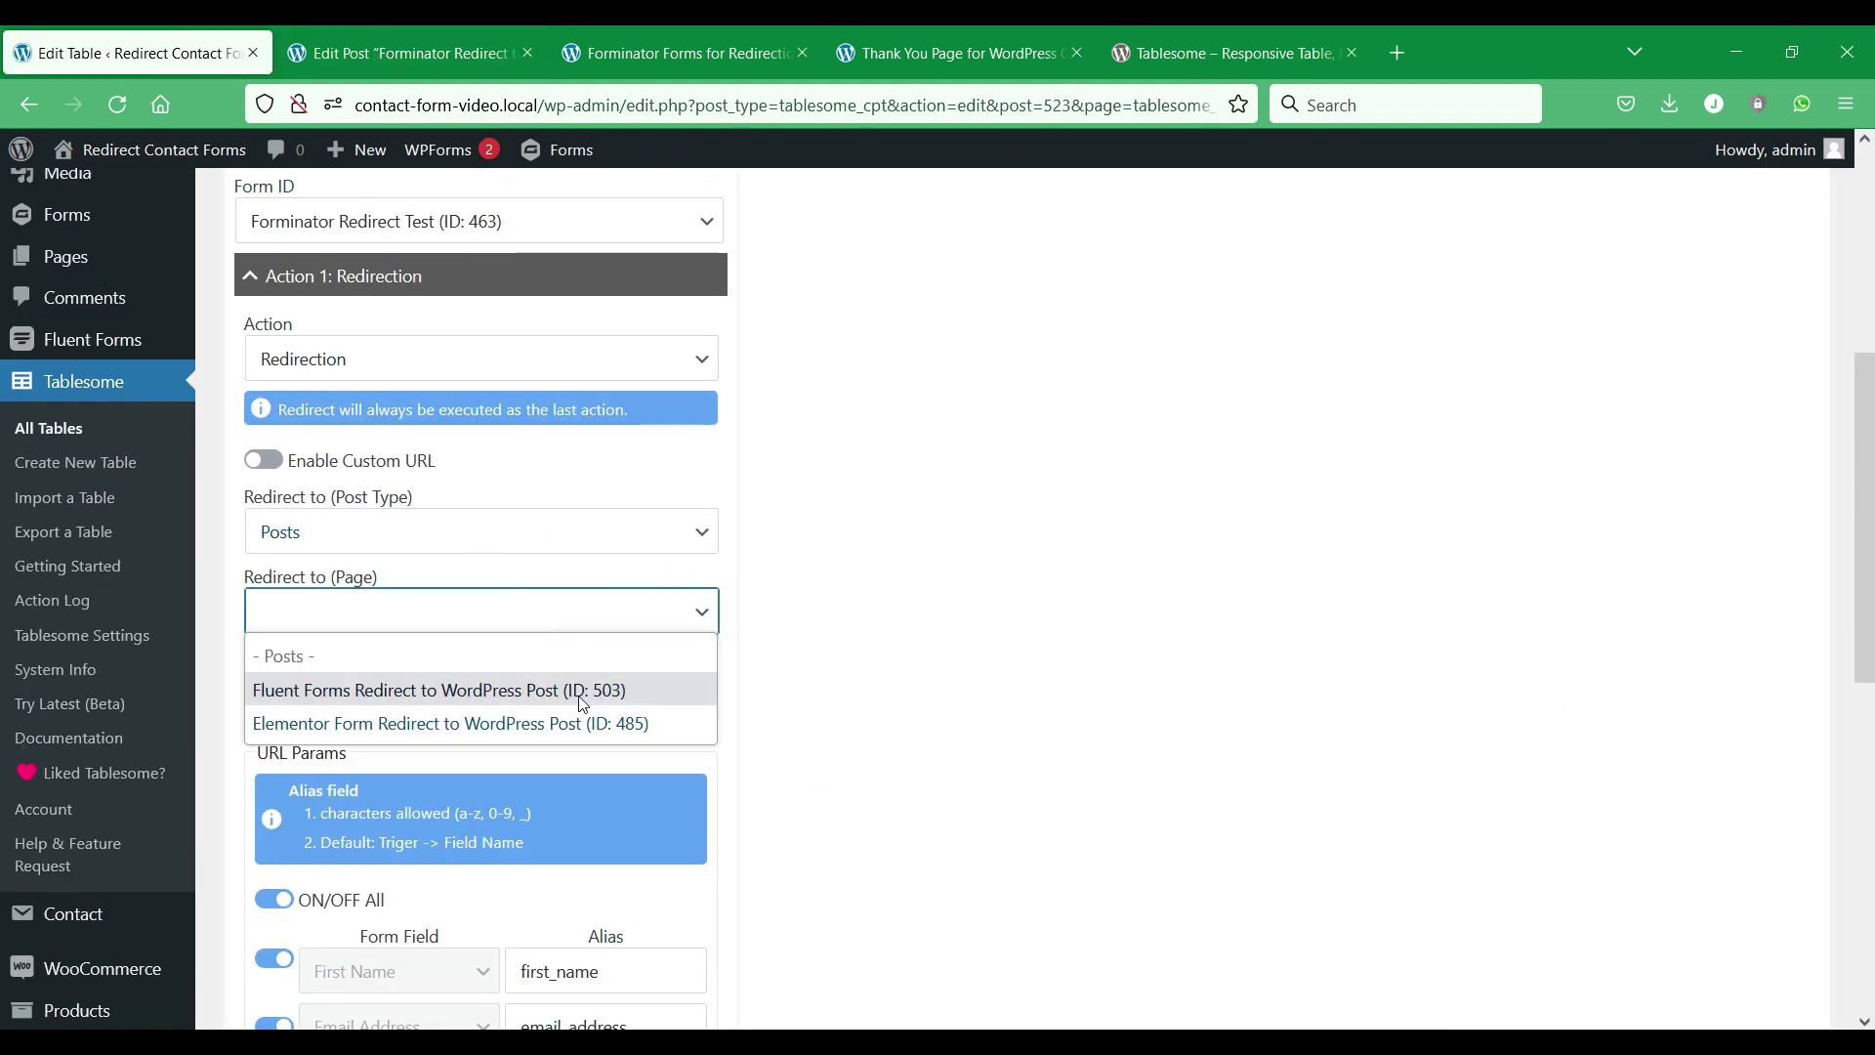
{"action": "left_click", "coordinate": [582, 692]}
{"action": "scroll", "coordinate": [649, 633], "scroll_direction": "down", "scroll_amount": 4}
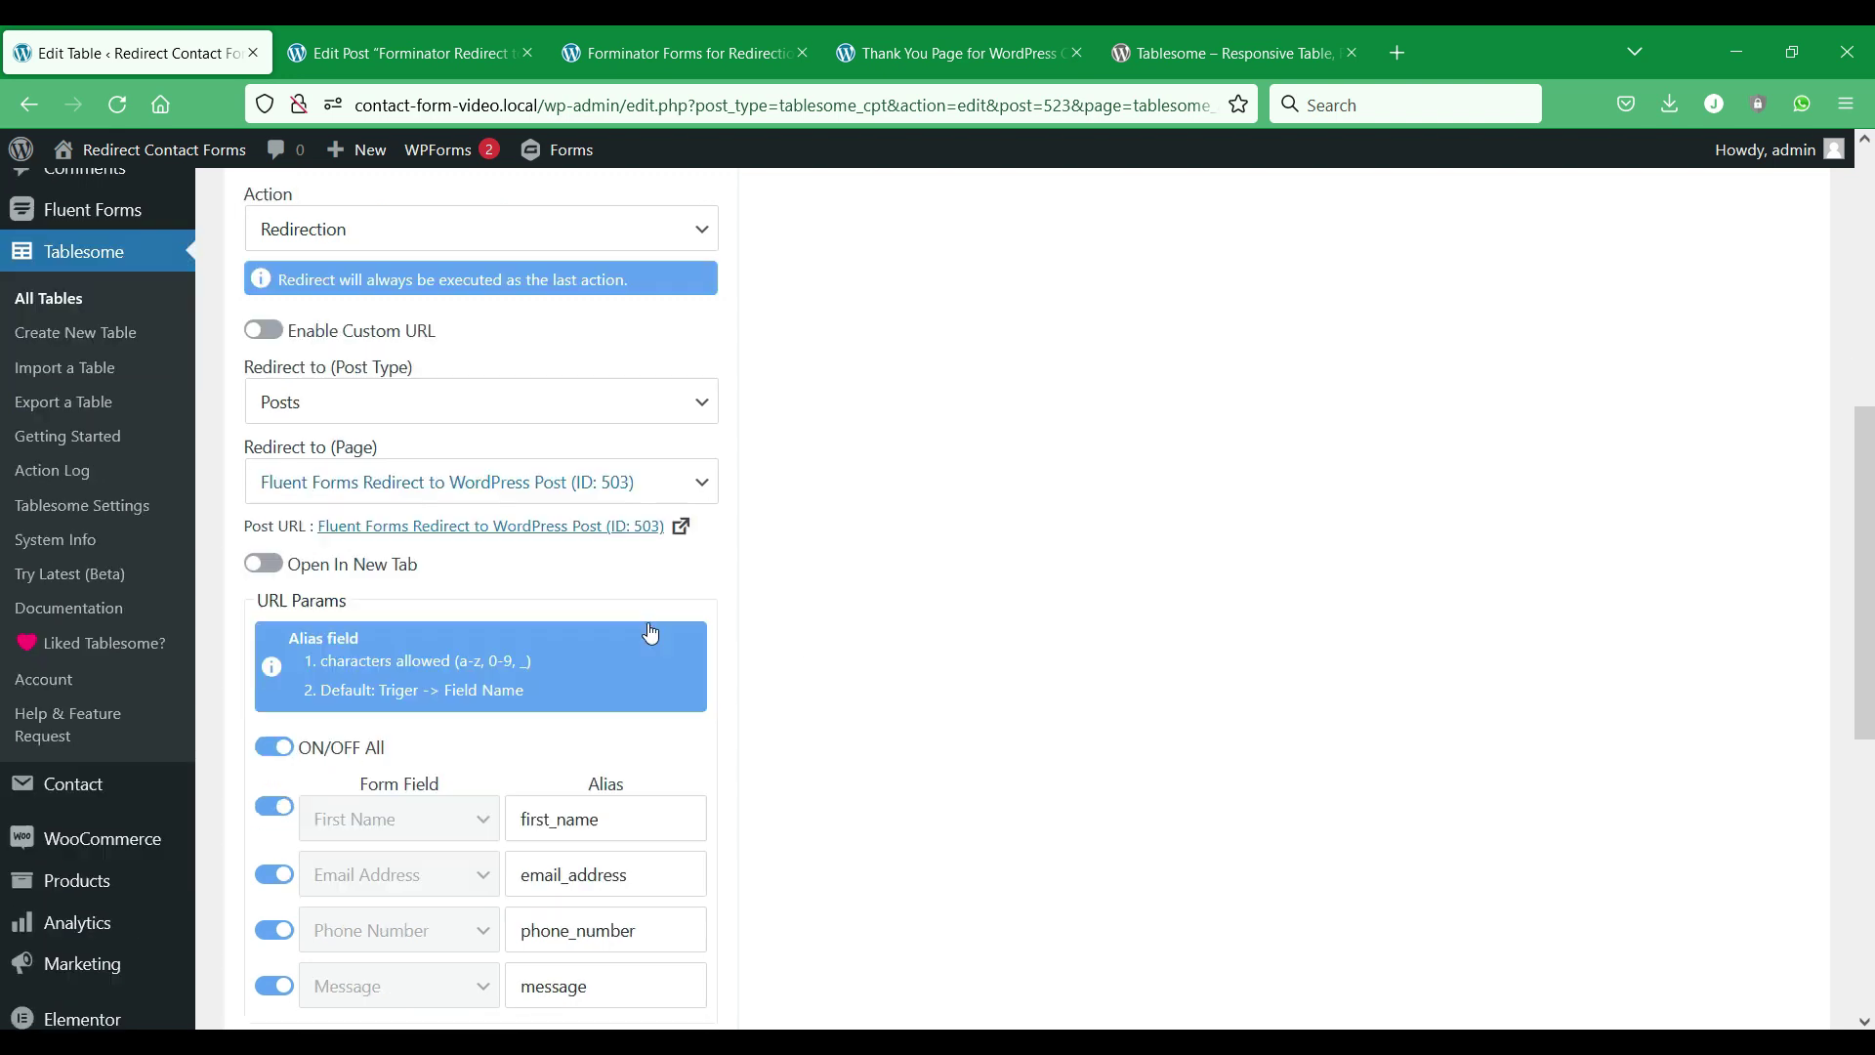
{"action": "left_click", "coordinate": [274, 309]}
{"action": "scroll", "coordinate": [409, 548], "scroll_direction": "down", "scroll_amount": 3}
{"action": "left_click", "coordinate": [326, 816]}
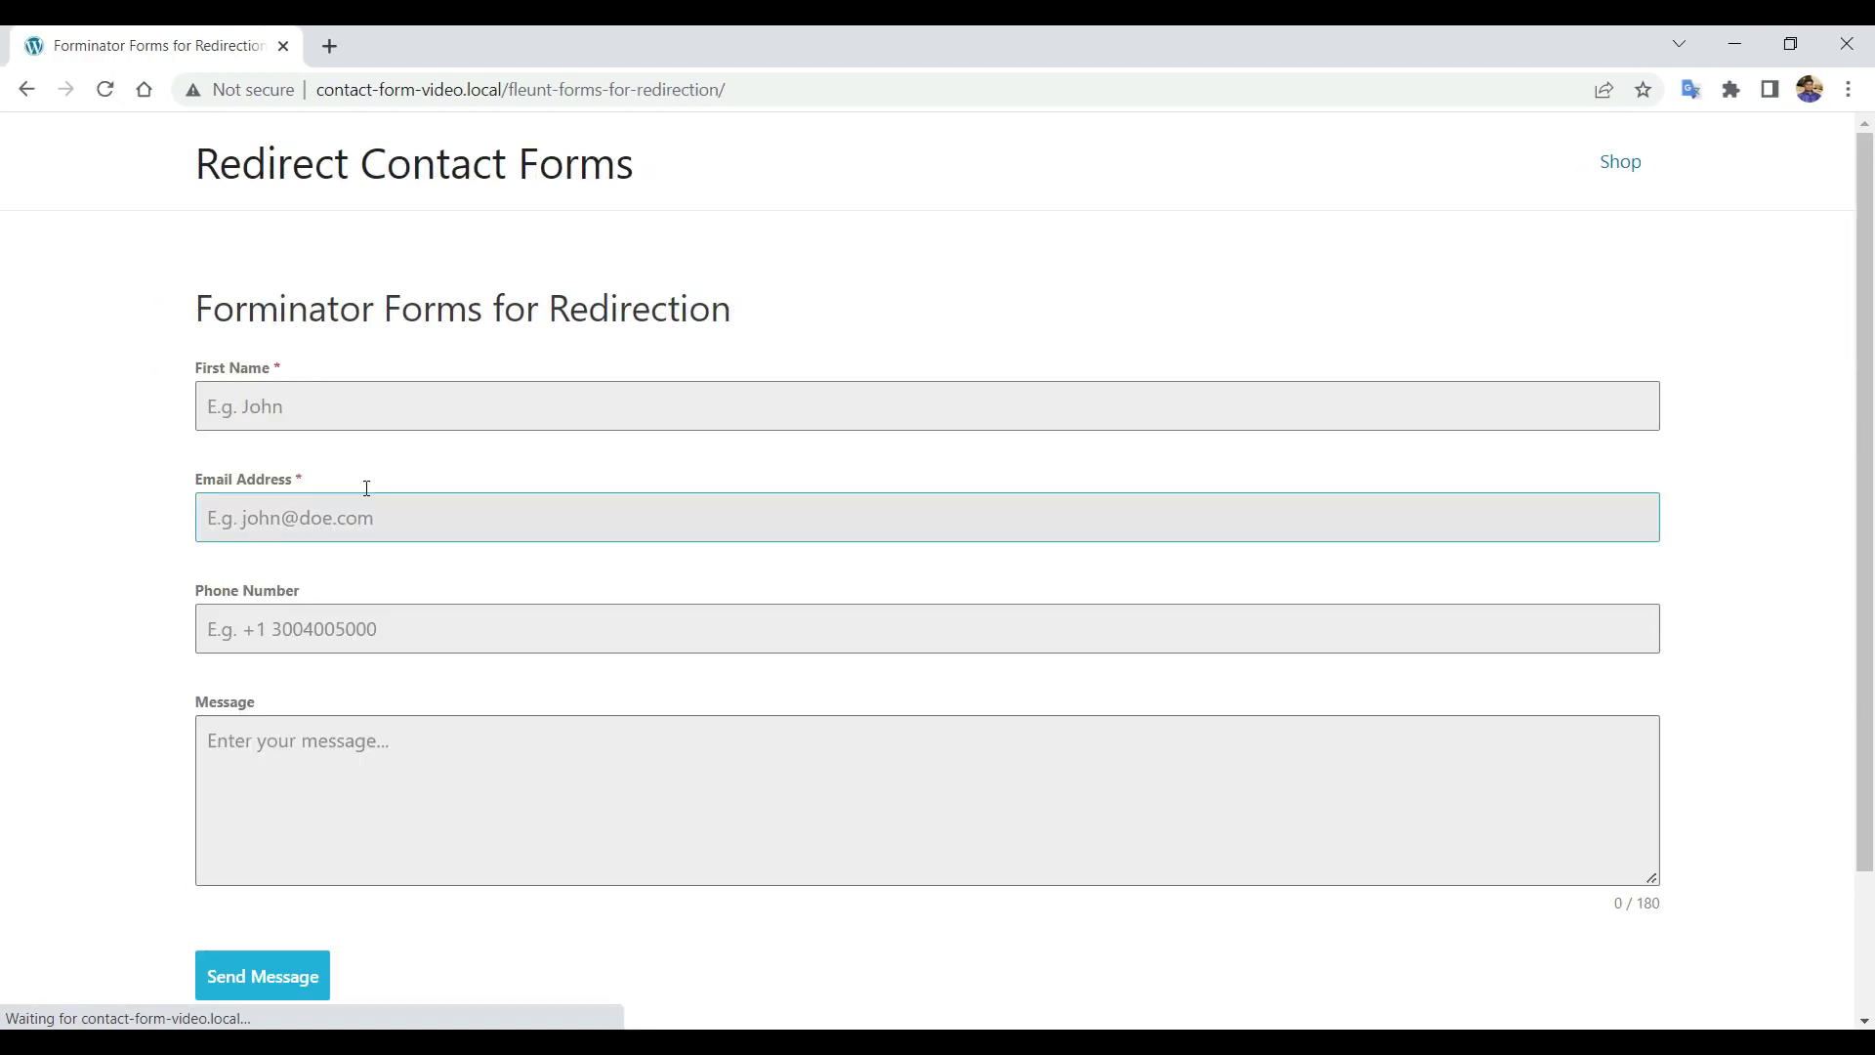
Autofill the name and e-mail, enter a phone number and message, and send the form.
{"action": "left_click", "coordinate": [478, 401]}
{"action": "left_click", "coordinate": [407, 472]}
{"action": "left_click", "coordinate": [381, 522]}
{"action": "left_click", "coordinate": [361, 639]}
{"action": "left_click", "coordinate": [376, 644]}
{"action": "type", "text": "78966456Hello"}
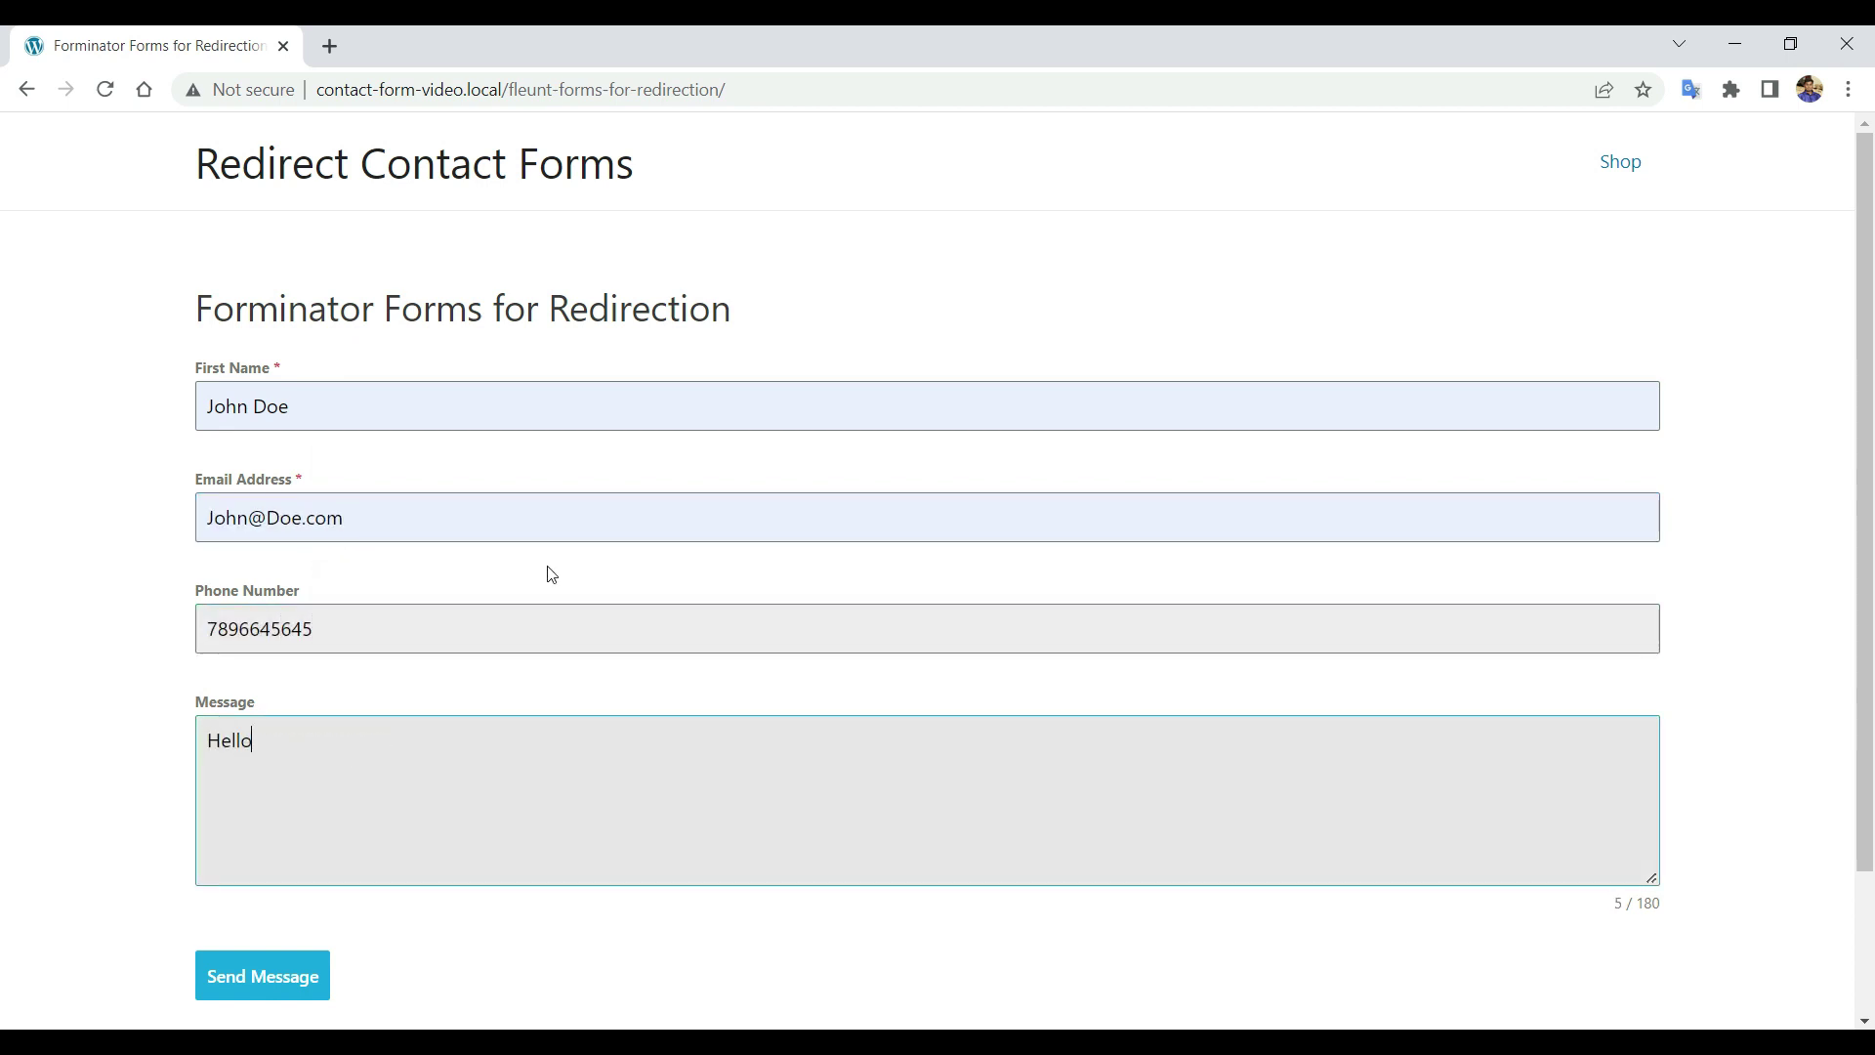
{"action": "scroll", "coordinate": [439, 733], "scroll_direction": "down", "scroll_amount": 1}
{"action": "left_click", "coordinate": [320, 874]}
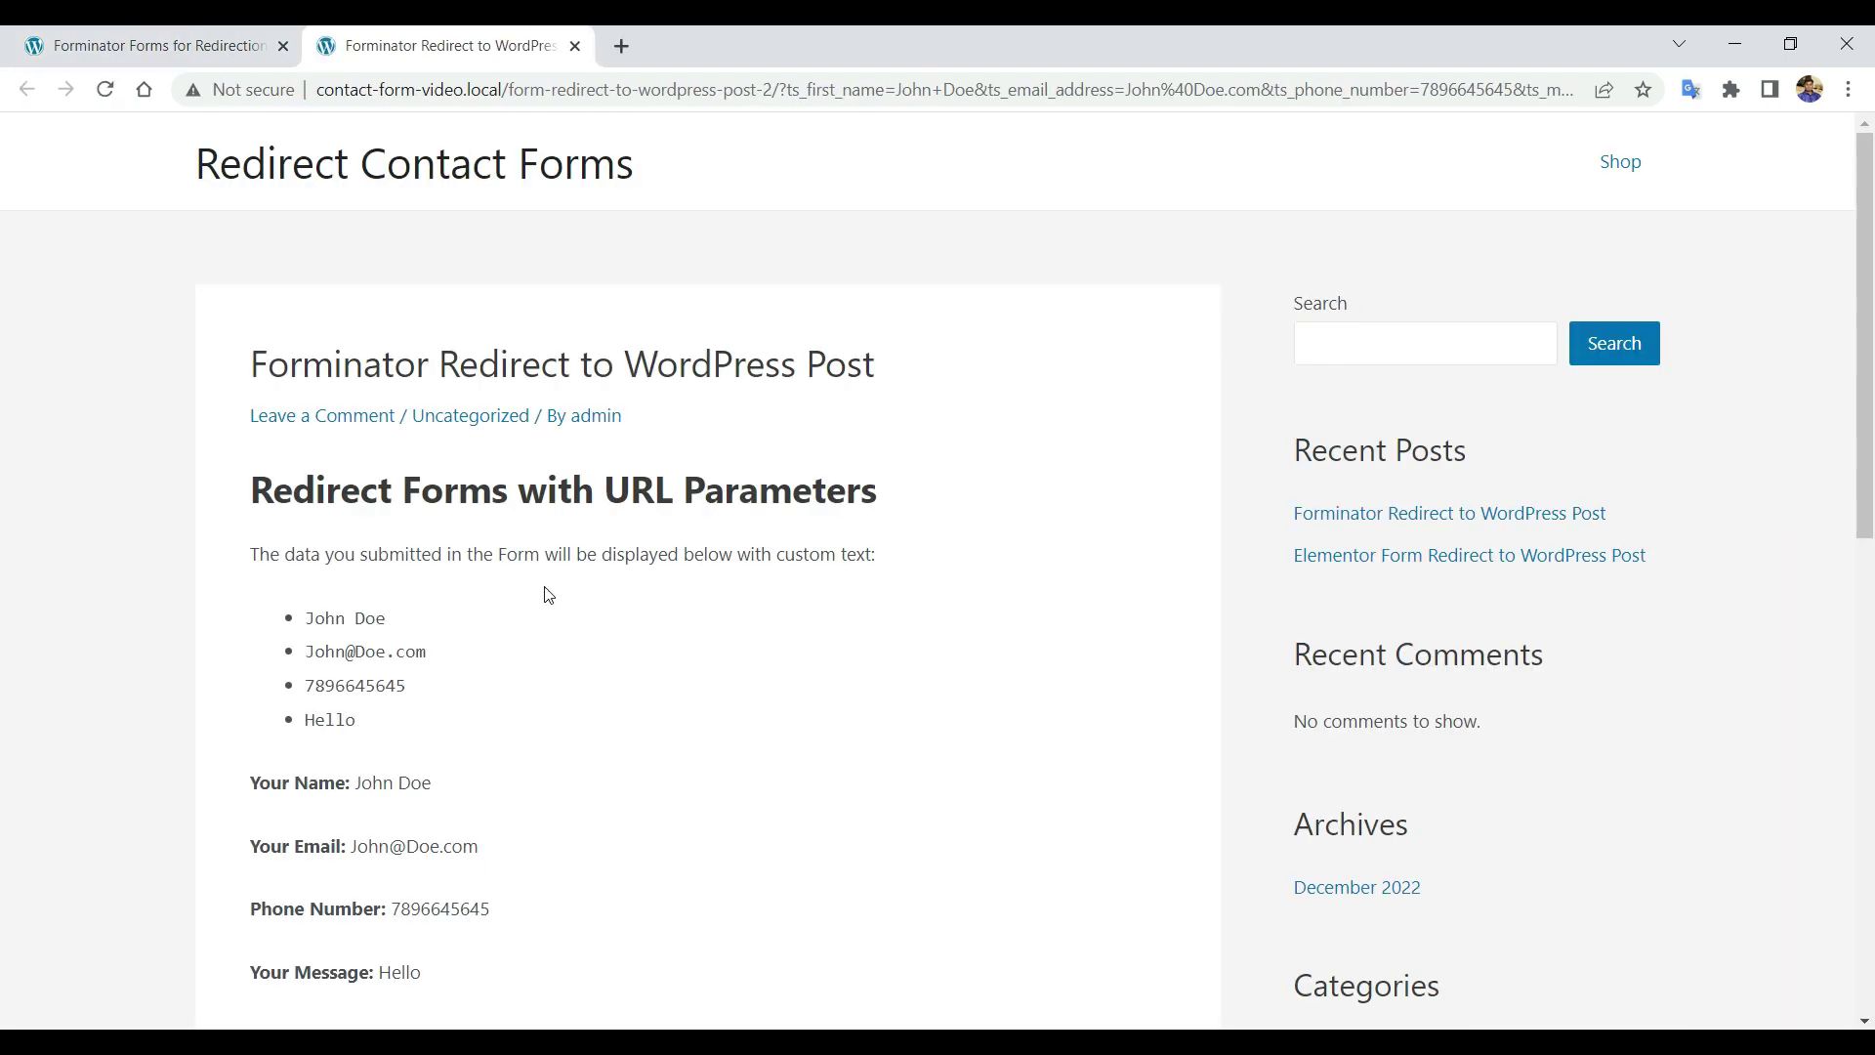
Review the submitted name, phone number and message shown on the redirected post.
{"action": "scroll", "coordinate": [547, 594], "scroll_direction": "down", "scroll_amount": 5}
{"action": "scroll", "coordinate": [335, 536], "scroll_direction": "up", "scroll_amount": 3}
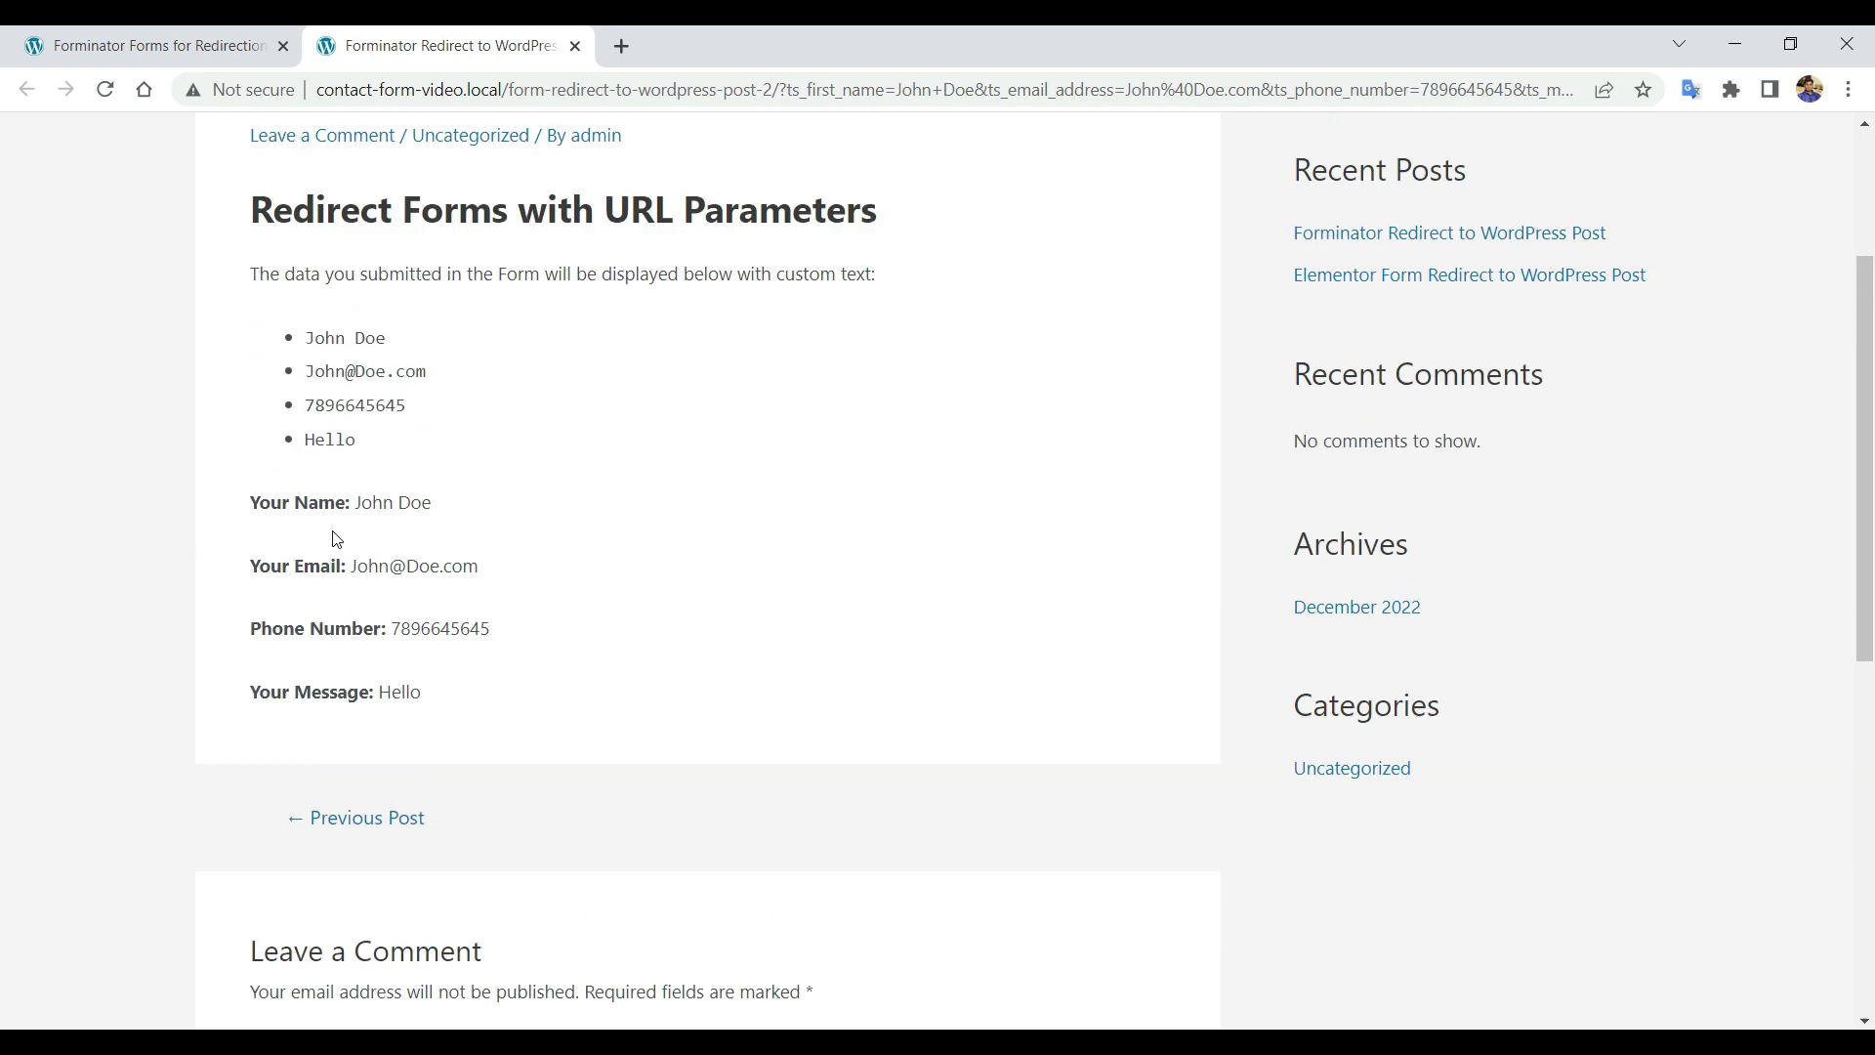
{"action": "left_click_drag", "start_coordinate": [252, 493], "coordinate": [422, 584]}
{"action": "left_click", "coordinate": [435, 775]}
{"action": "left_click_drag", "start_coordinate": [400, 786], "coordinate": [460, 888]}
{"action": "left_click", "coordinate": [575, 758]}
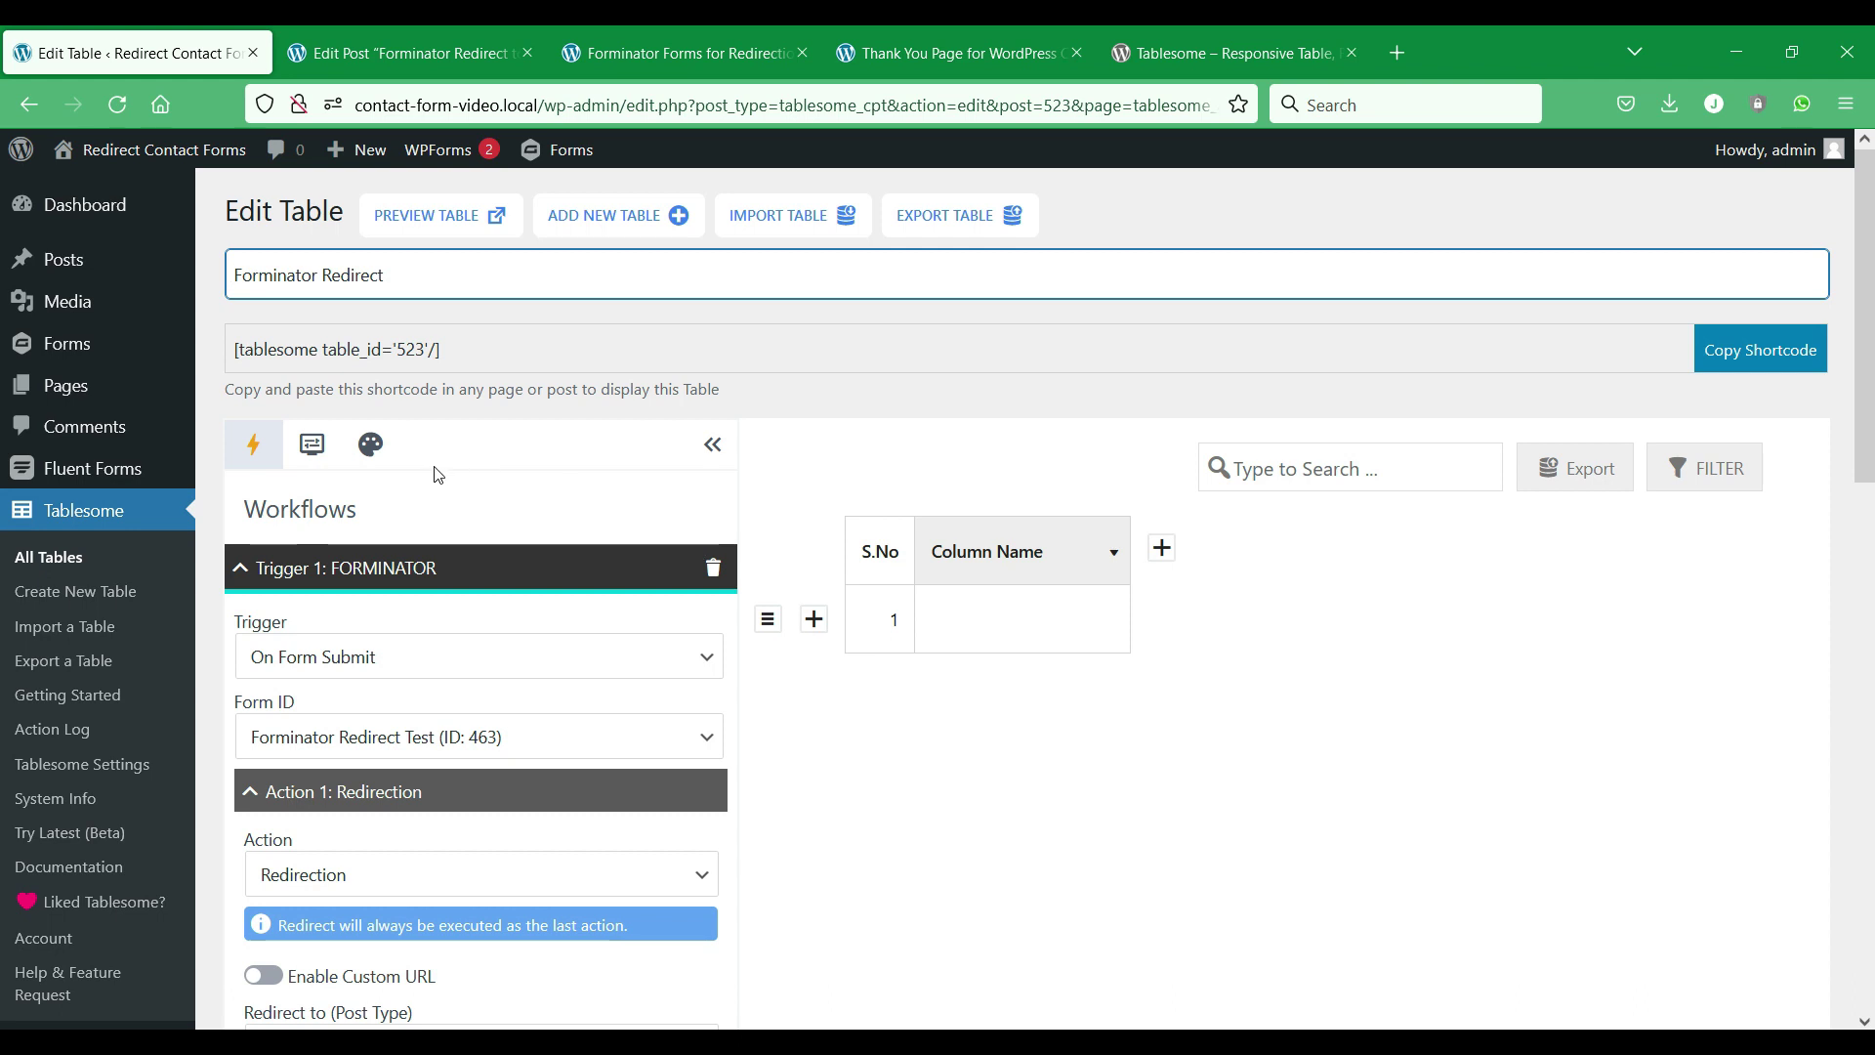
{"action": "scroll", "coordinate": [653, 372], "scroll_direction": "down", "scroll_amount": 4}
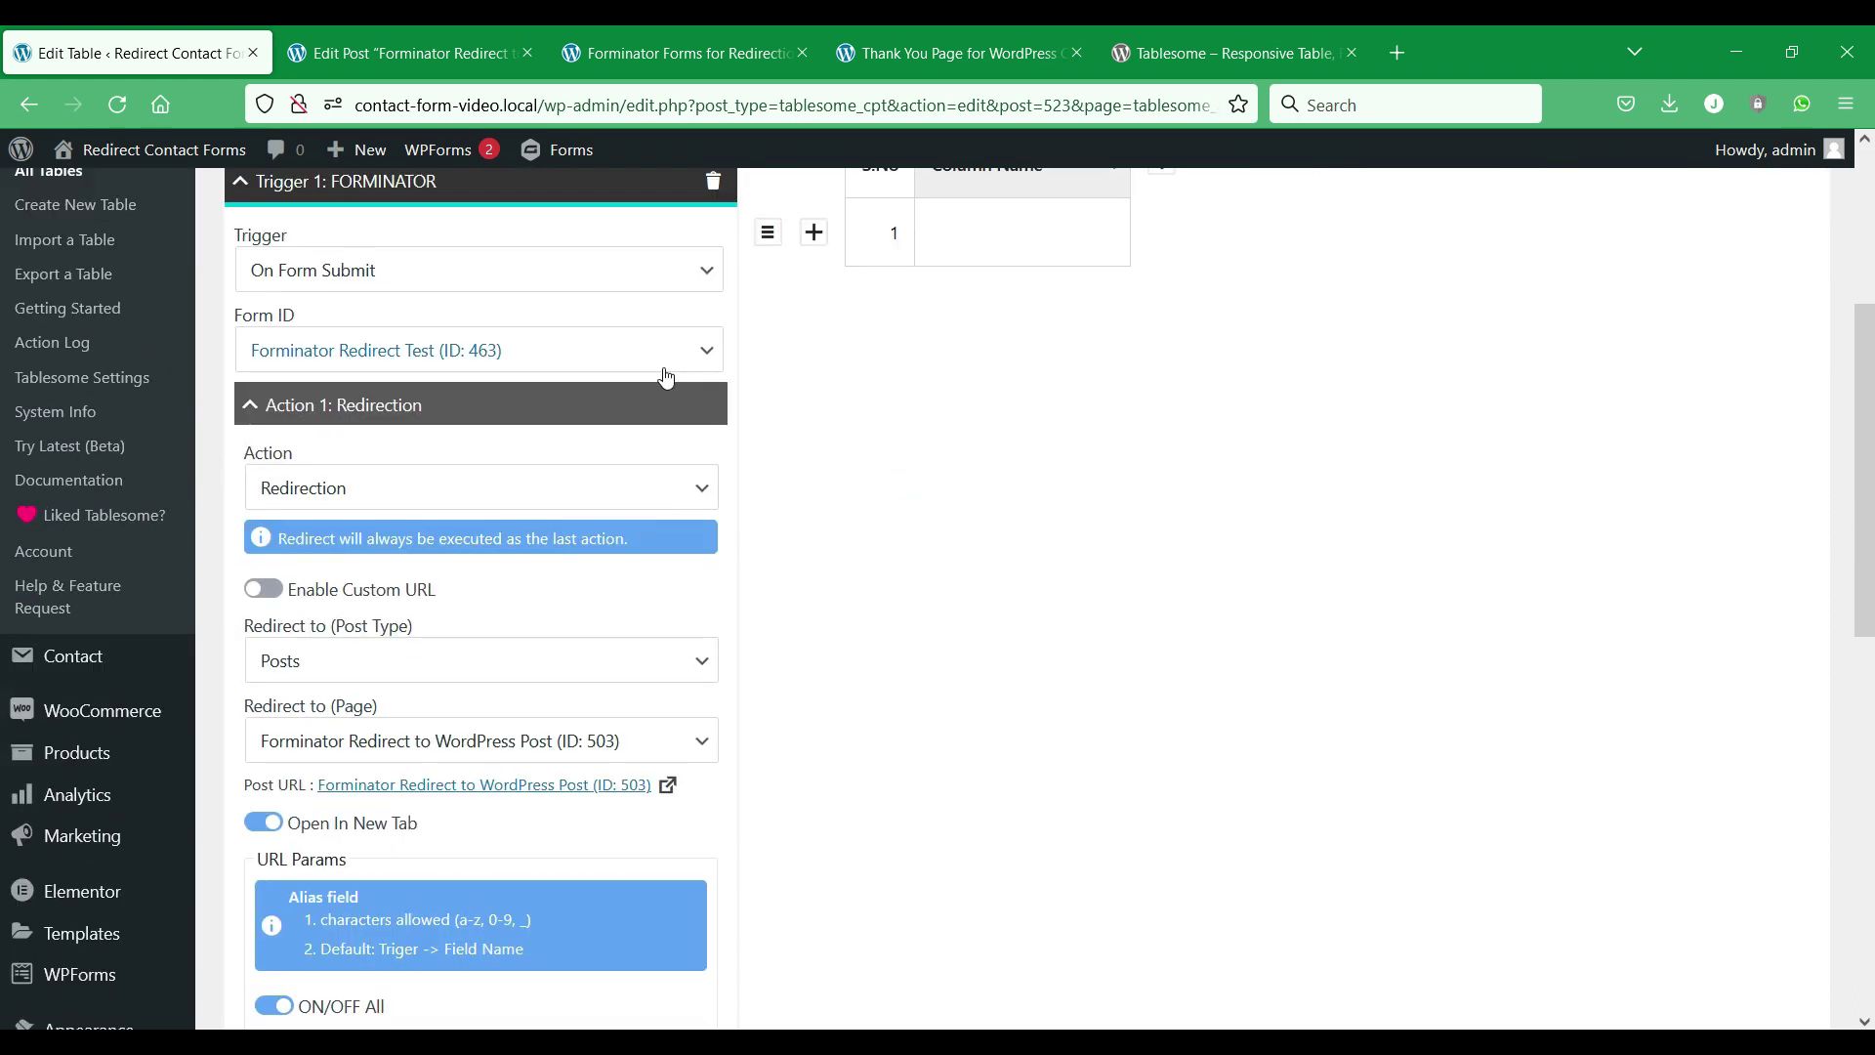
{"action": "scroll", "coordinate": [665, 377], "scroll_direction": "down", "scroll_amount": 3}
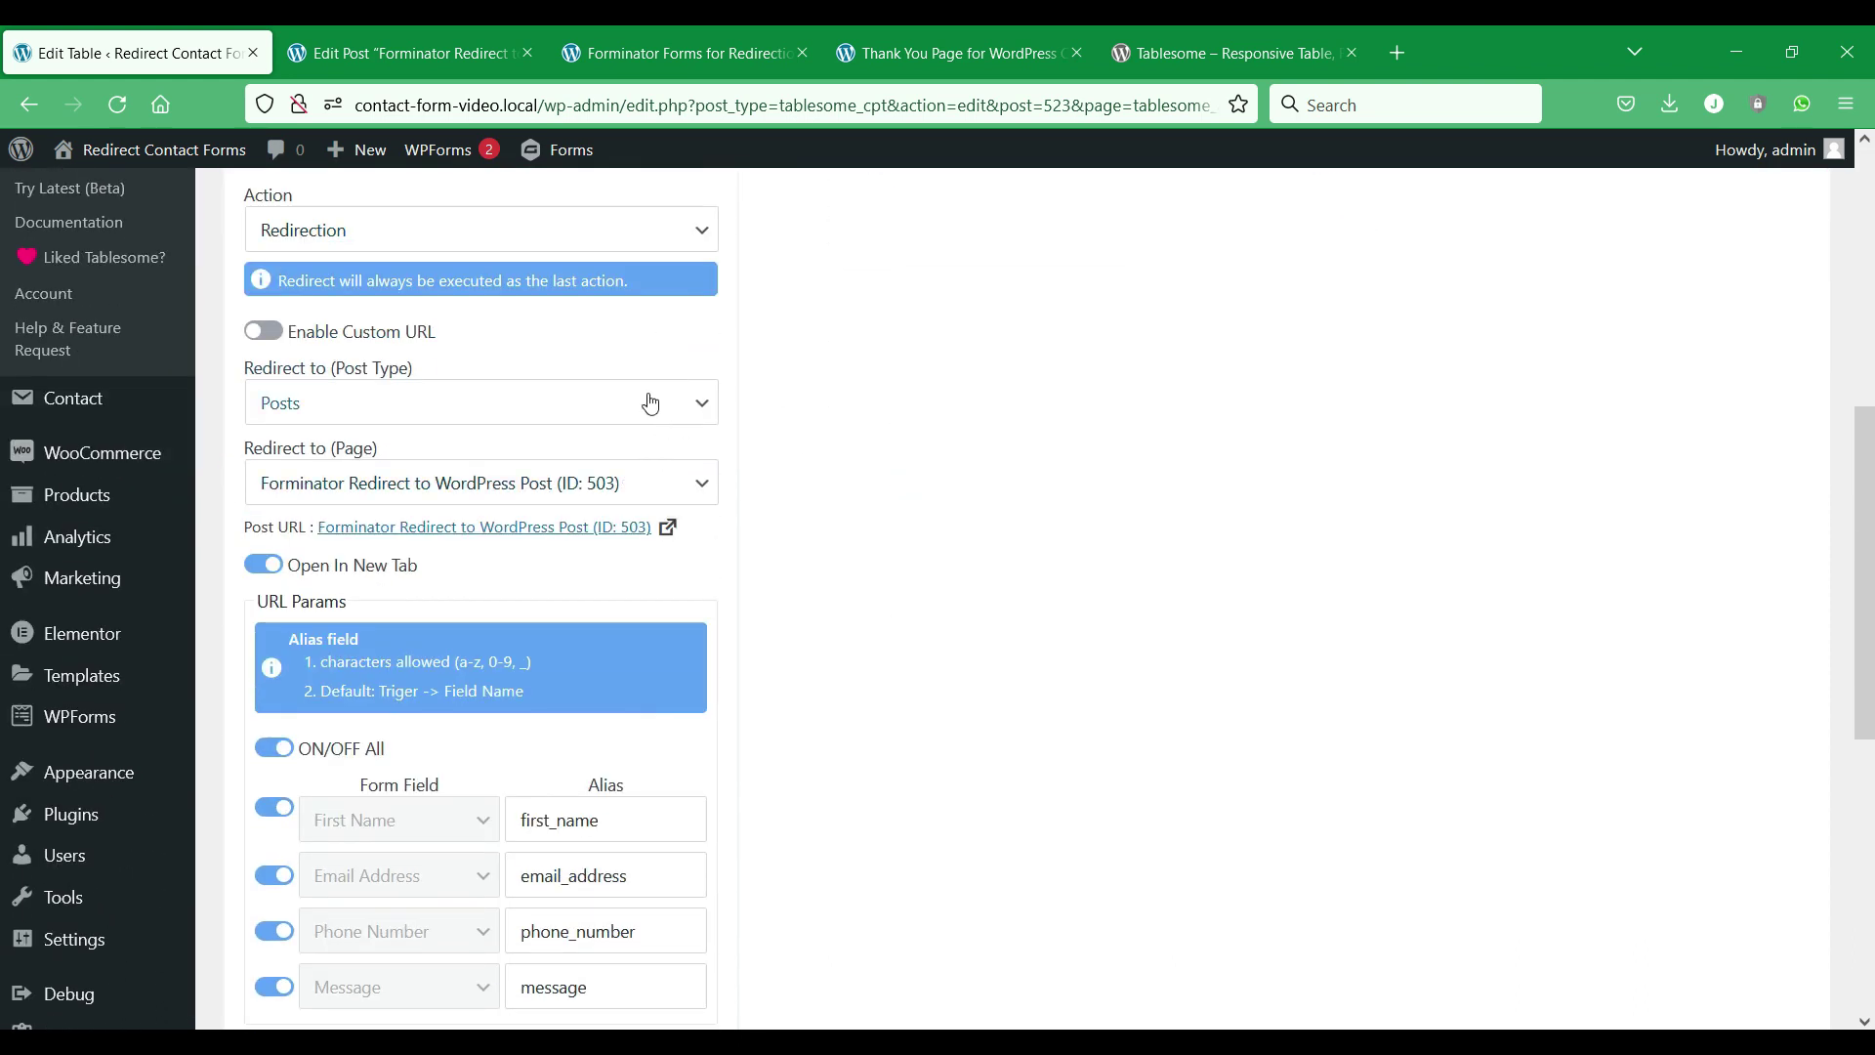
{"action": "left_click", "coordinate": [265, 332]}
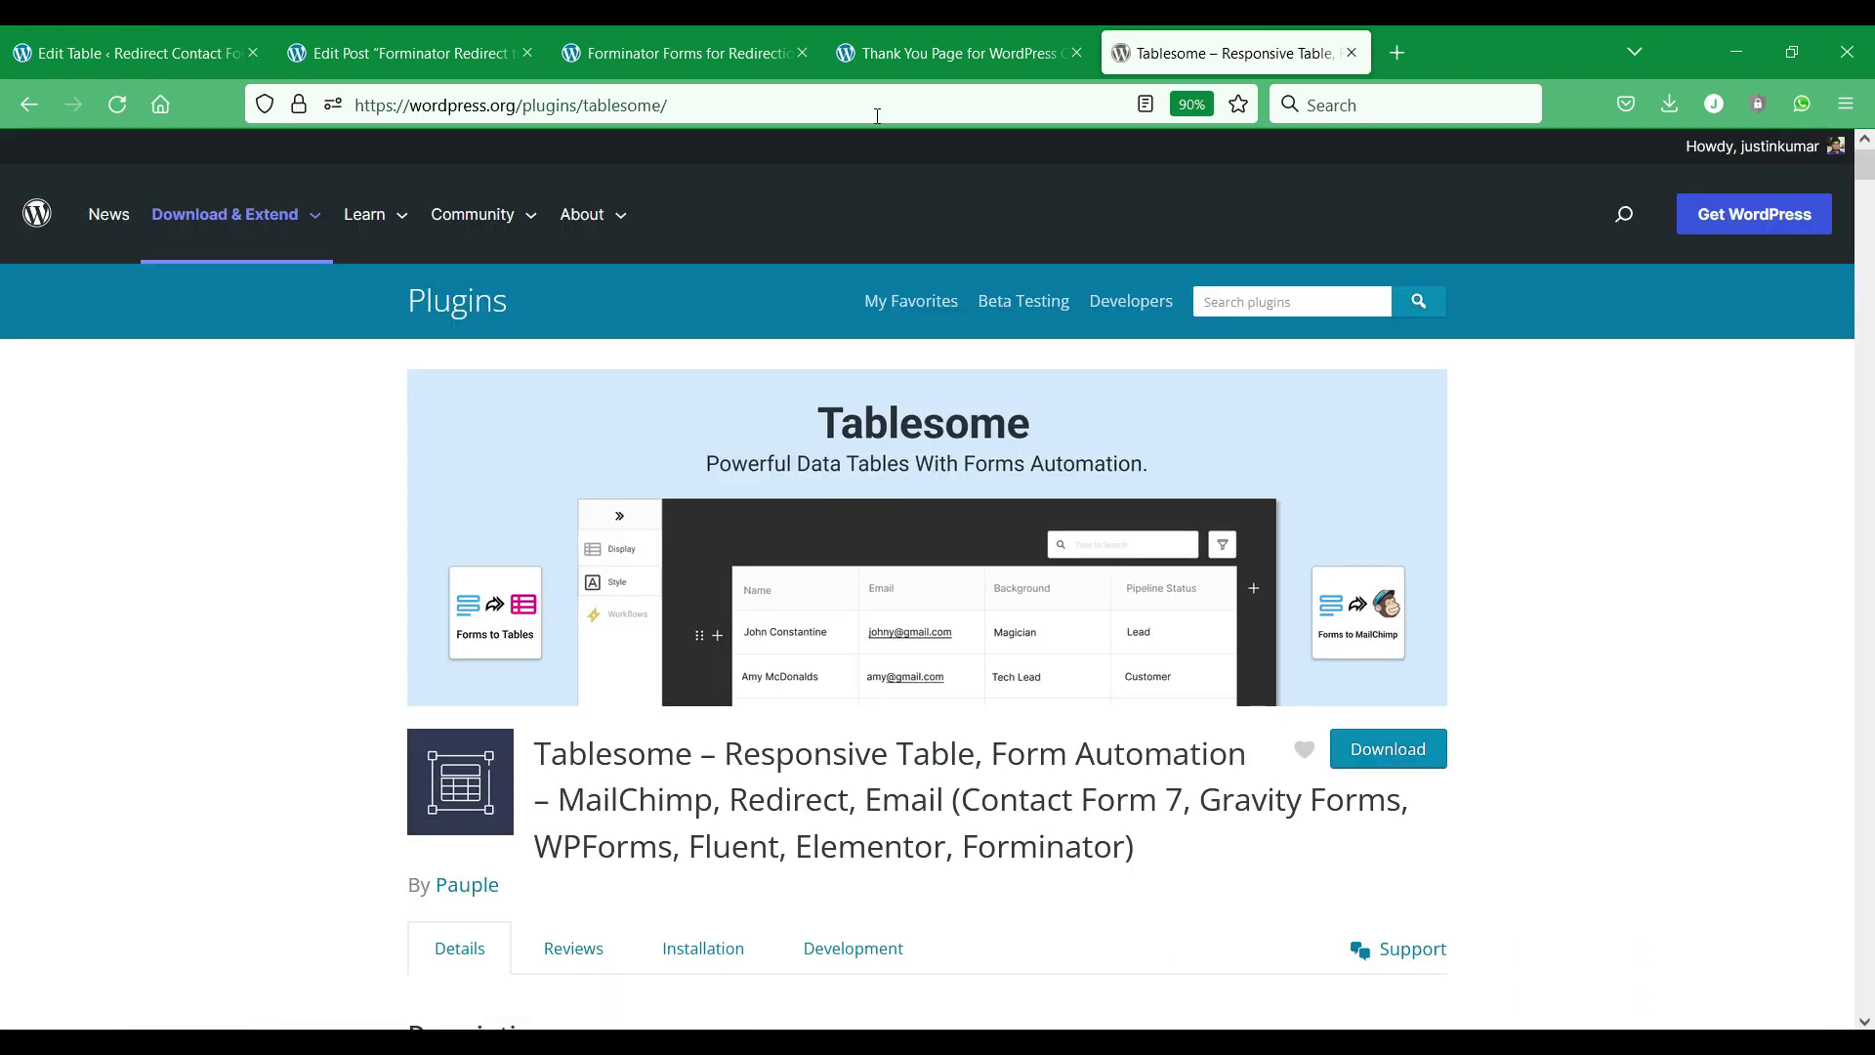
{"action": "right_click", "coordinate": [879, 104]}
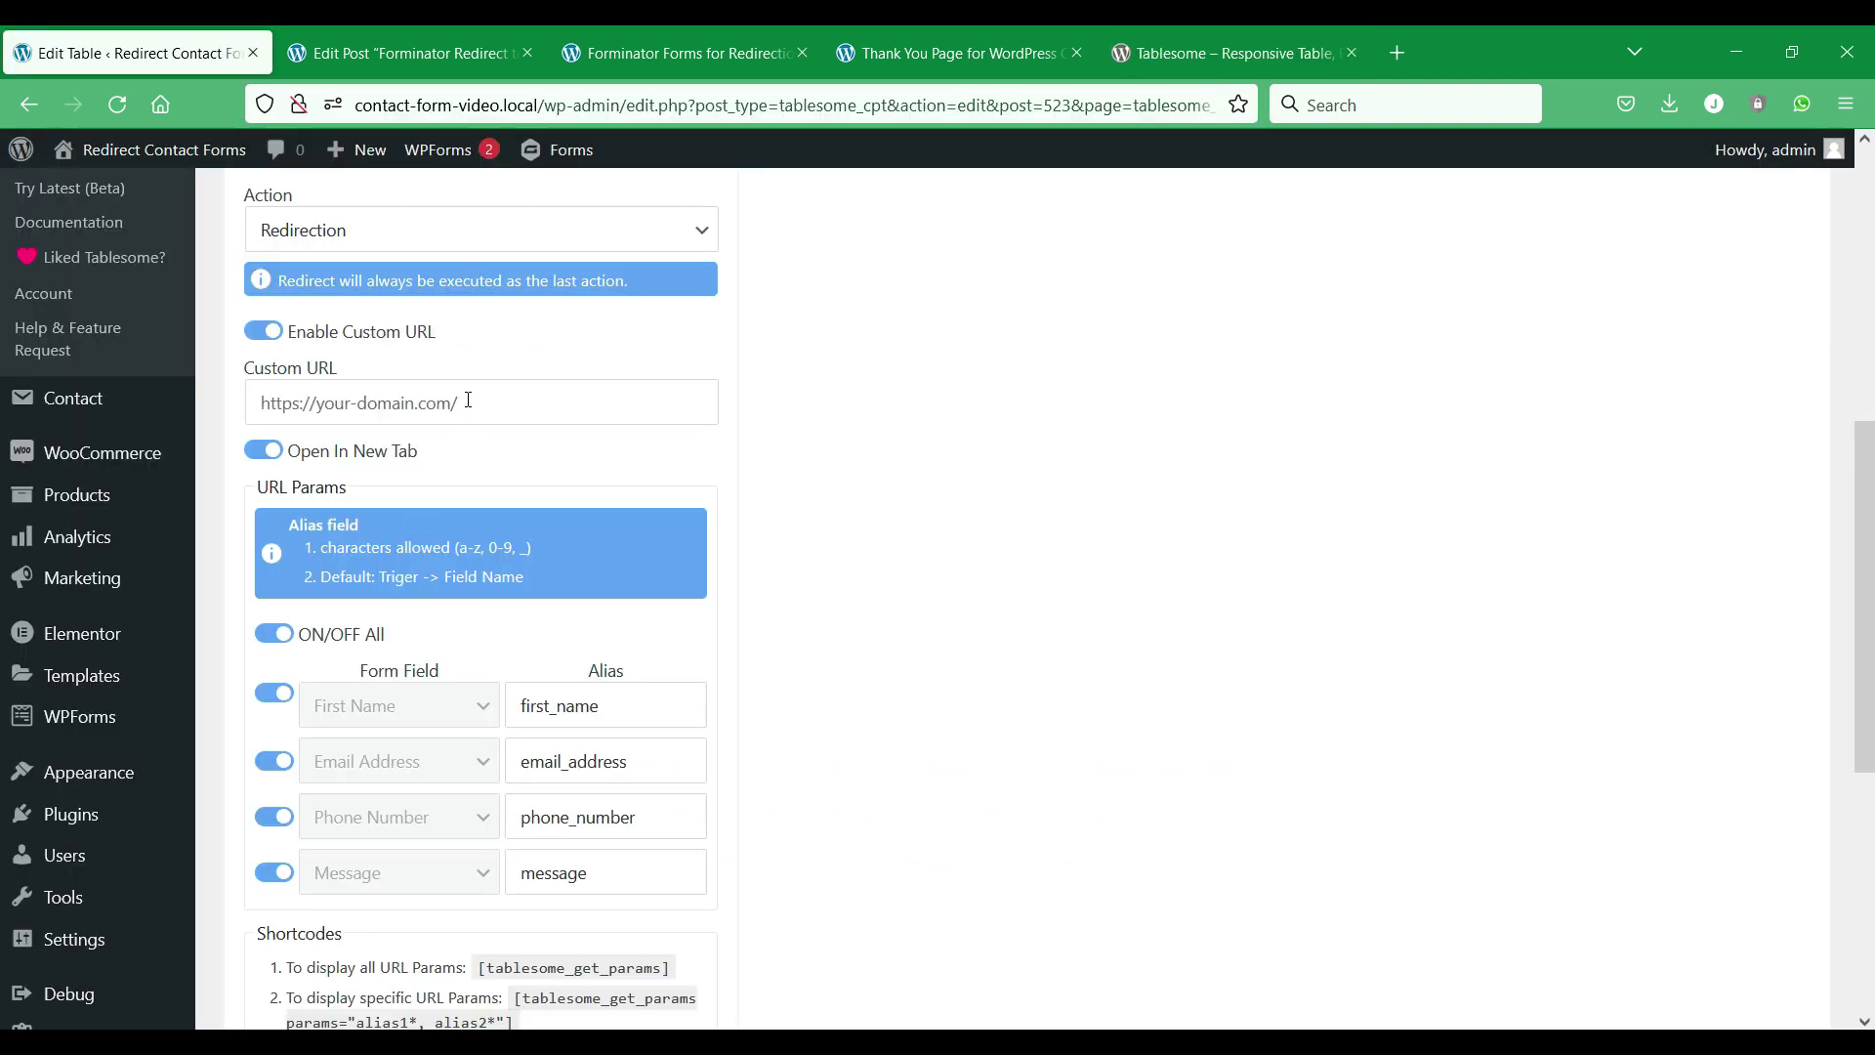
{"action": "right_click", "coordinate": [468, 400]}
{"action": "left_click", "coordinate": [547, 578]}
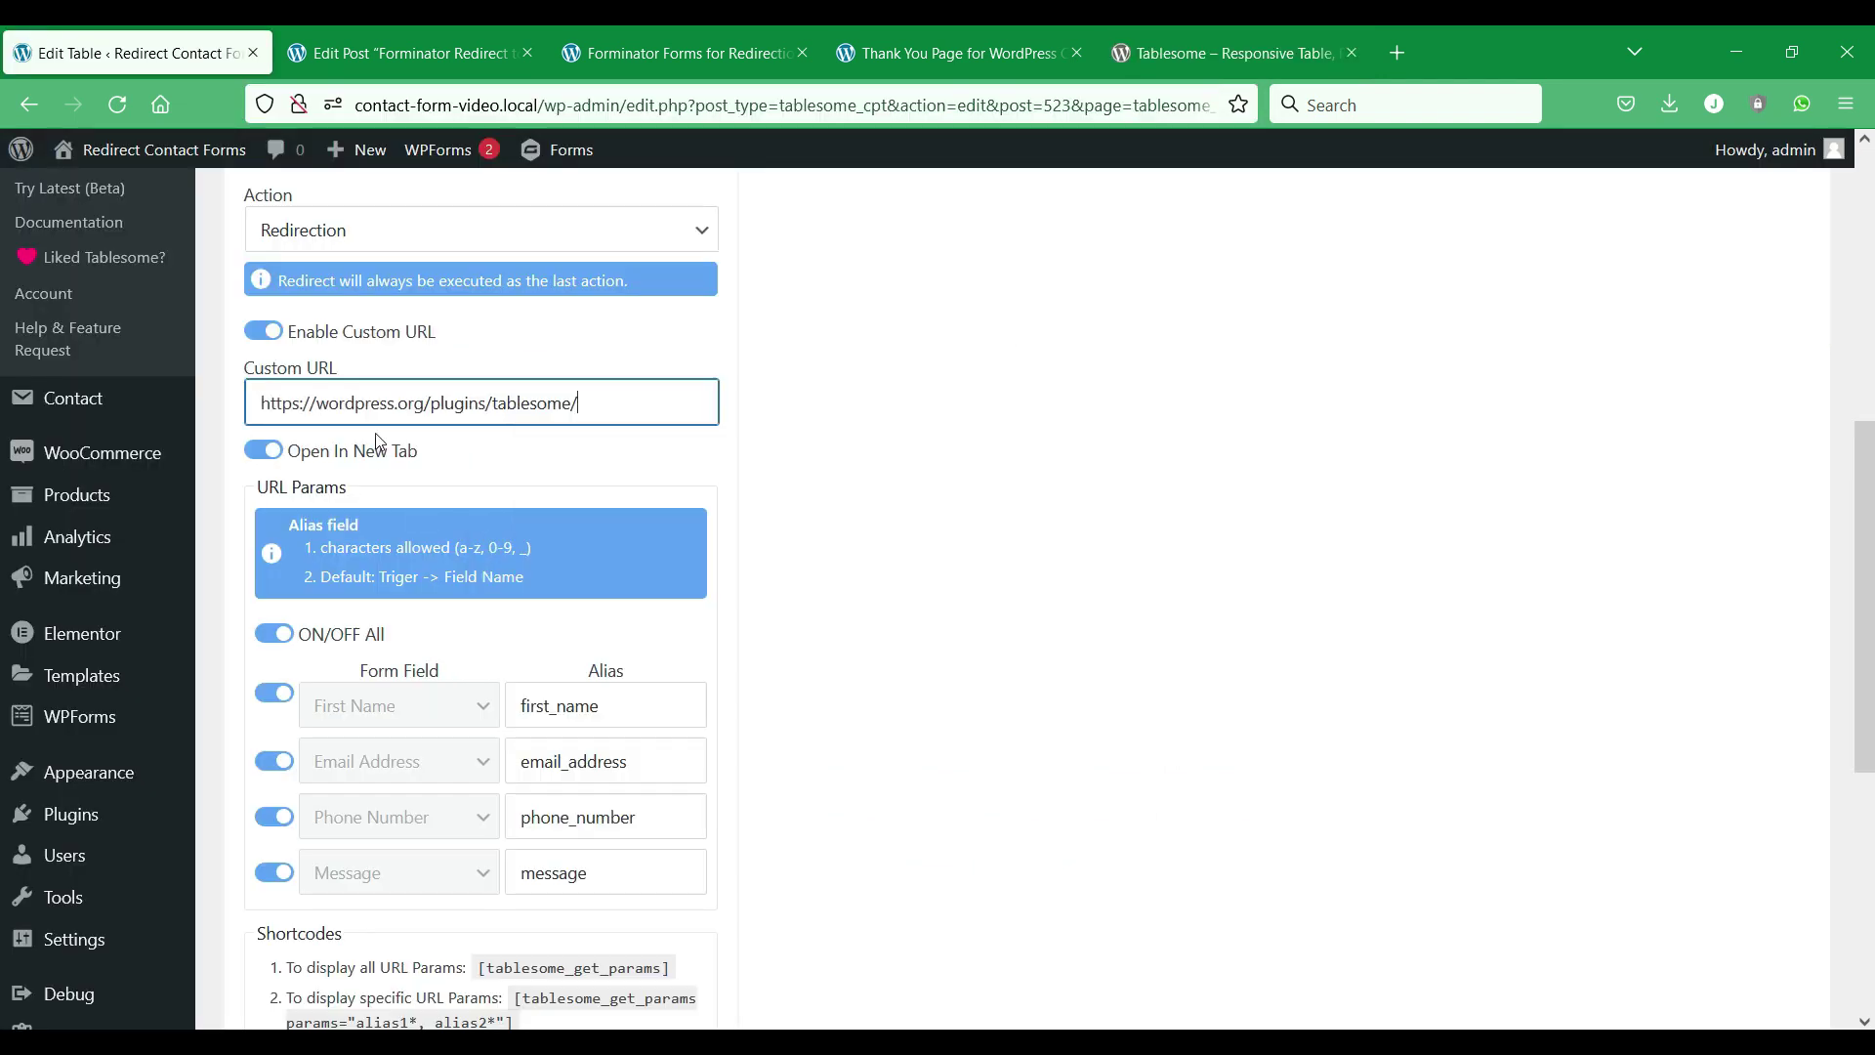
{"action": "scroll", "coordinate": [430, 728], "scroll_direction": "down", "scroll_amount": 5}
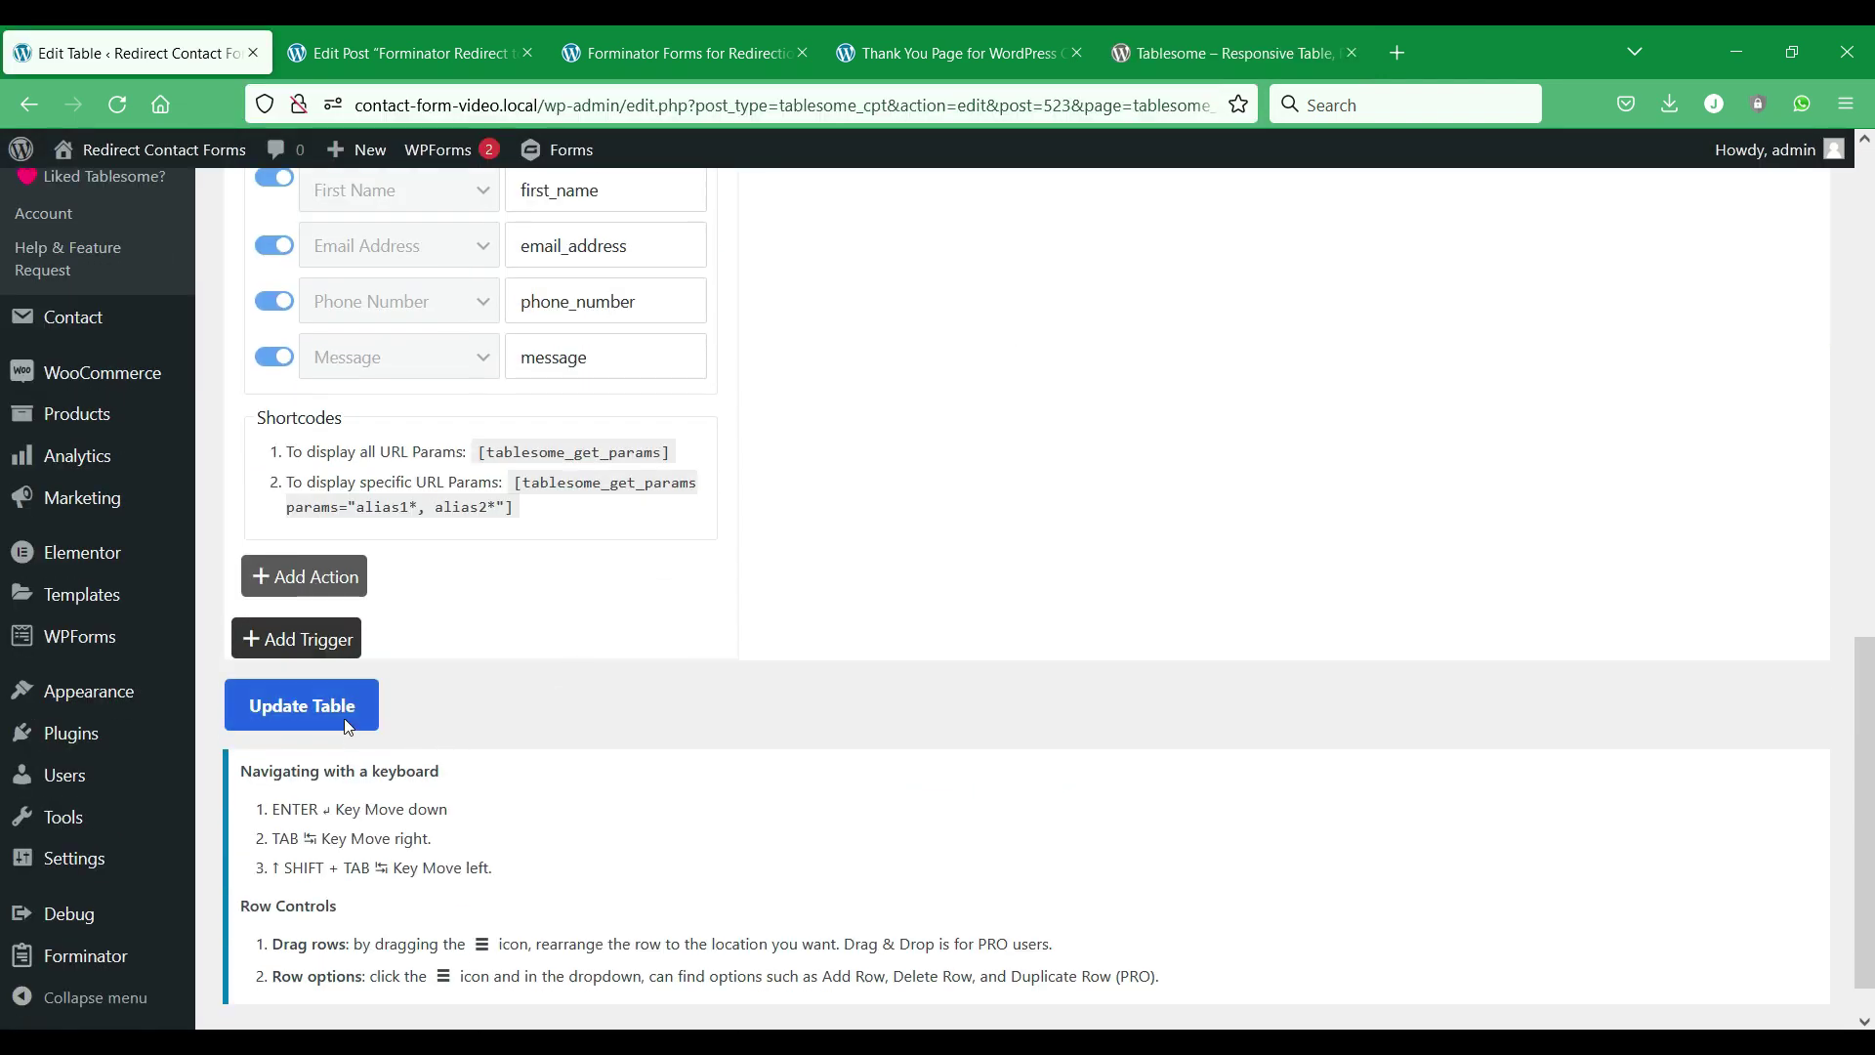
{"action": "left_click", "coordinate": [347, 726]}
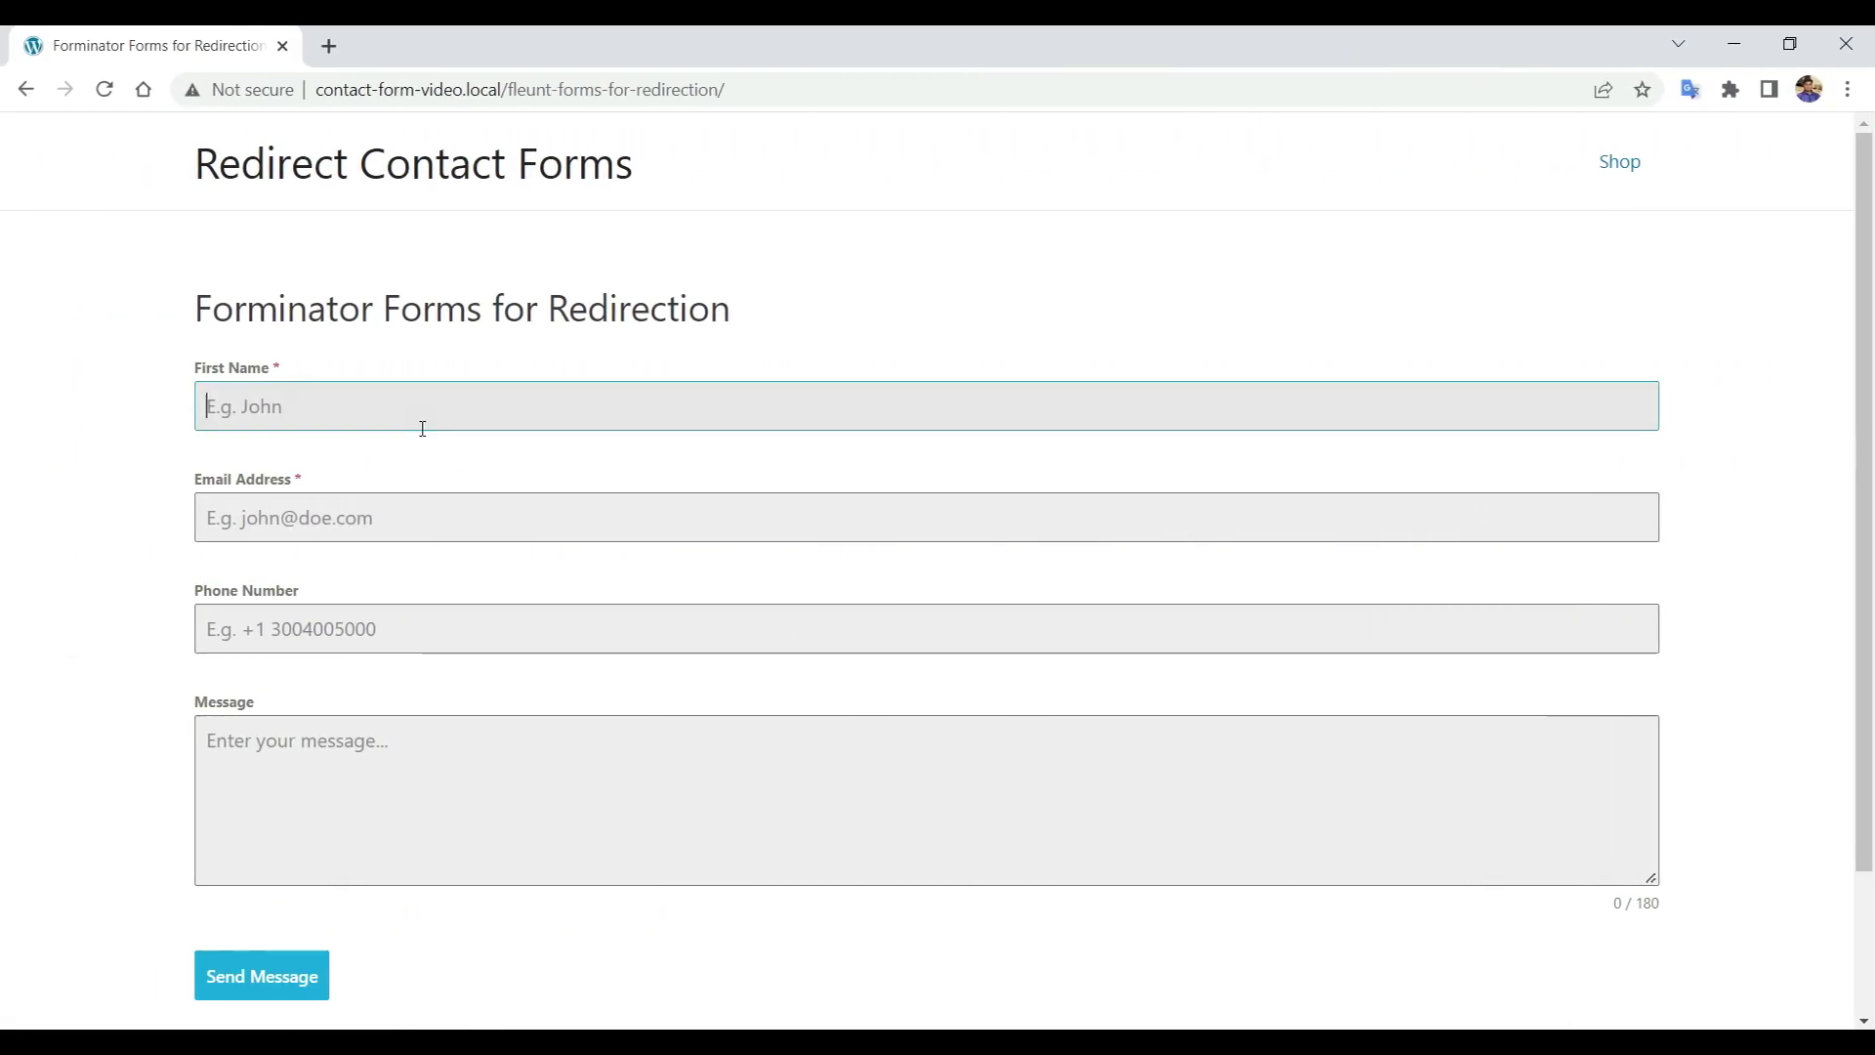
Autofill name and e-mail, enter a phone number and 'Hello', and send the form.
{"action": "left_click", "coordinate": [423, 429]}
{"action": "left_click", "coordinate": [401, 465]}
{"action": "left_click", "coordinate": [405, 517]}
{"action": "left_click", "coordinate": [407, 577]}
{"action": "left_click", "coordinate": [407, 617]}
{"action": "left_click", "coordinate": [379, 742]}
{"action": "type", "text": "Hello"}
{"action": "left_click", "coordinate": [251, 977]}
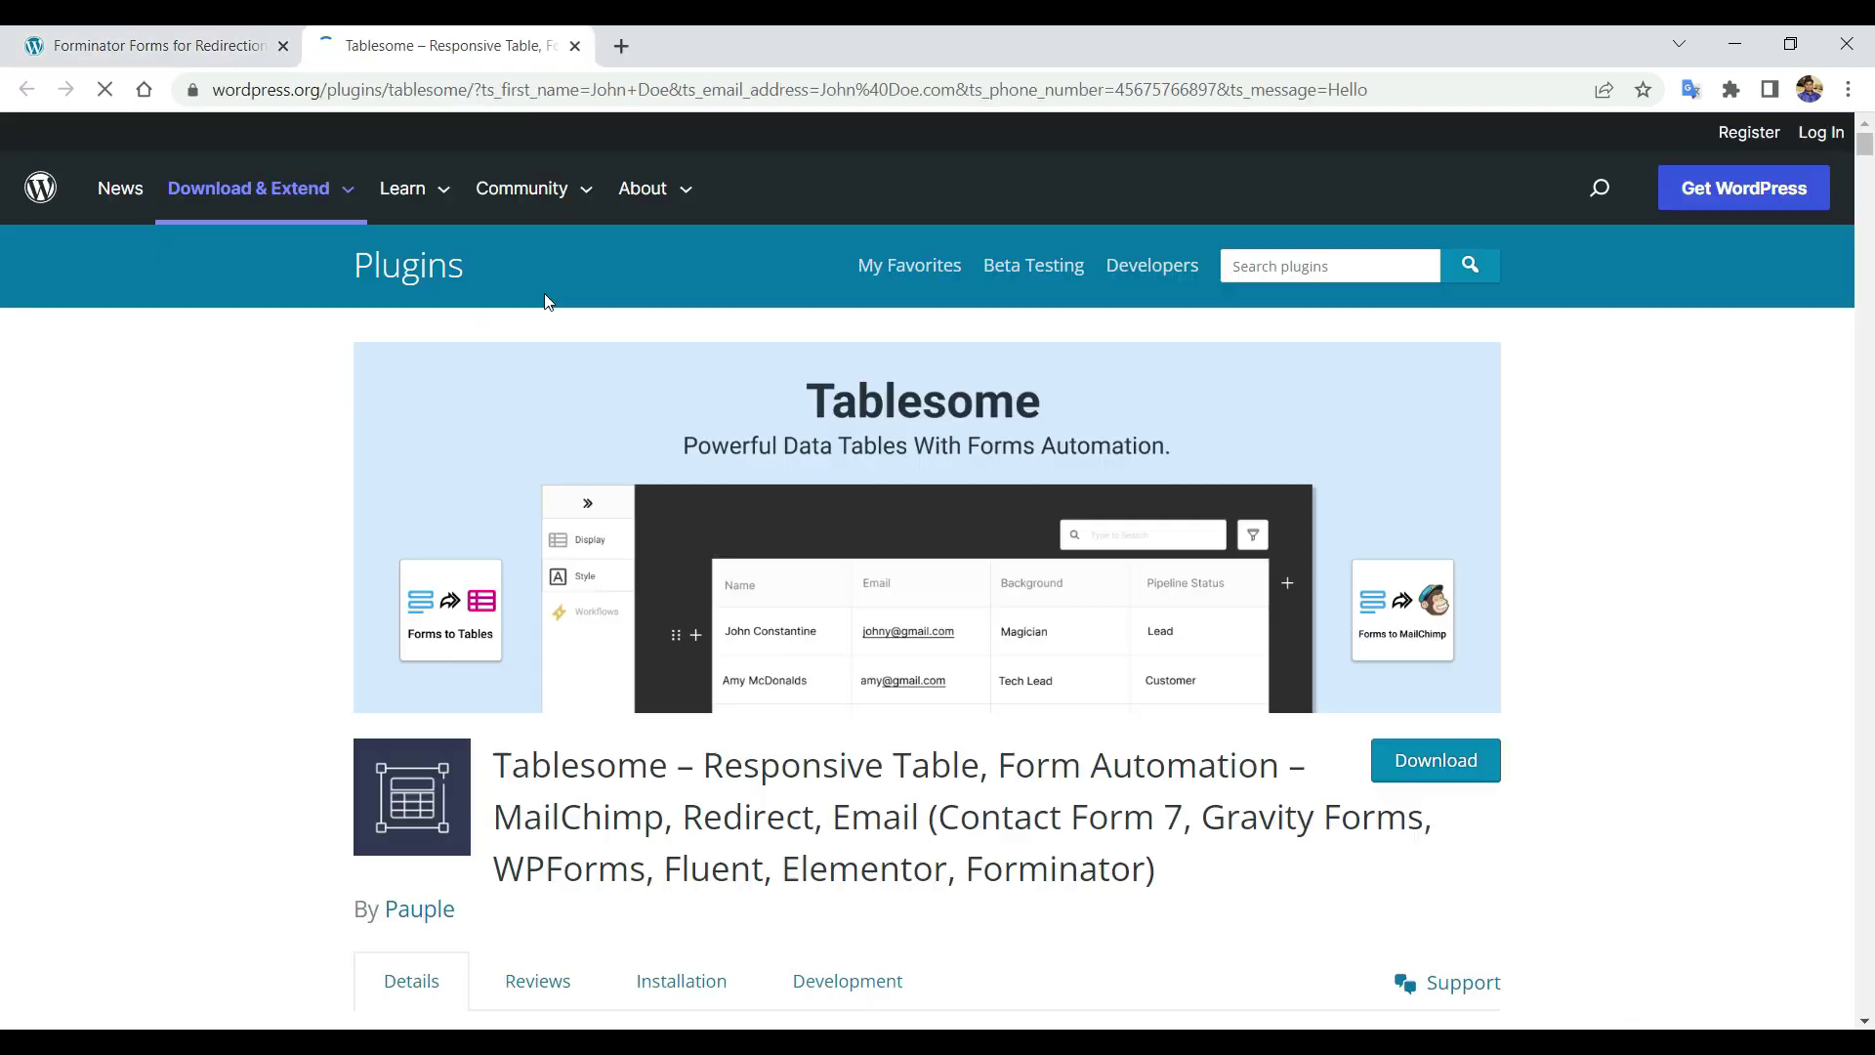
Scroll through the wordpress.org Tablesome page, checking the ts_ parameters in its address.
{"action": "scroll", "coordinate": [548, 302], "scroll_direction": "down", "scroll_amount": 5}
{"action": "scroll", "coordinate": [548, 302], "scroll_direction": "down", "scroll_amount": 4}
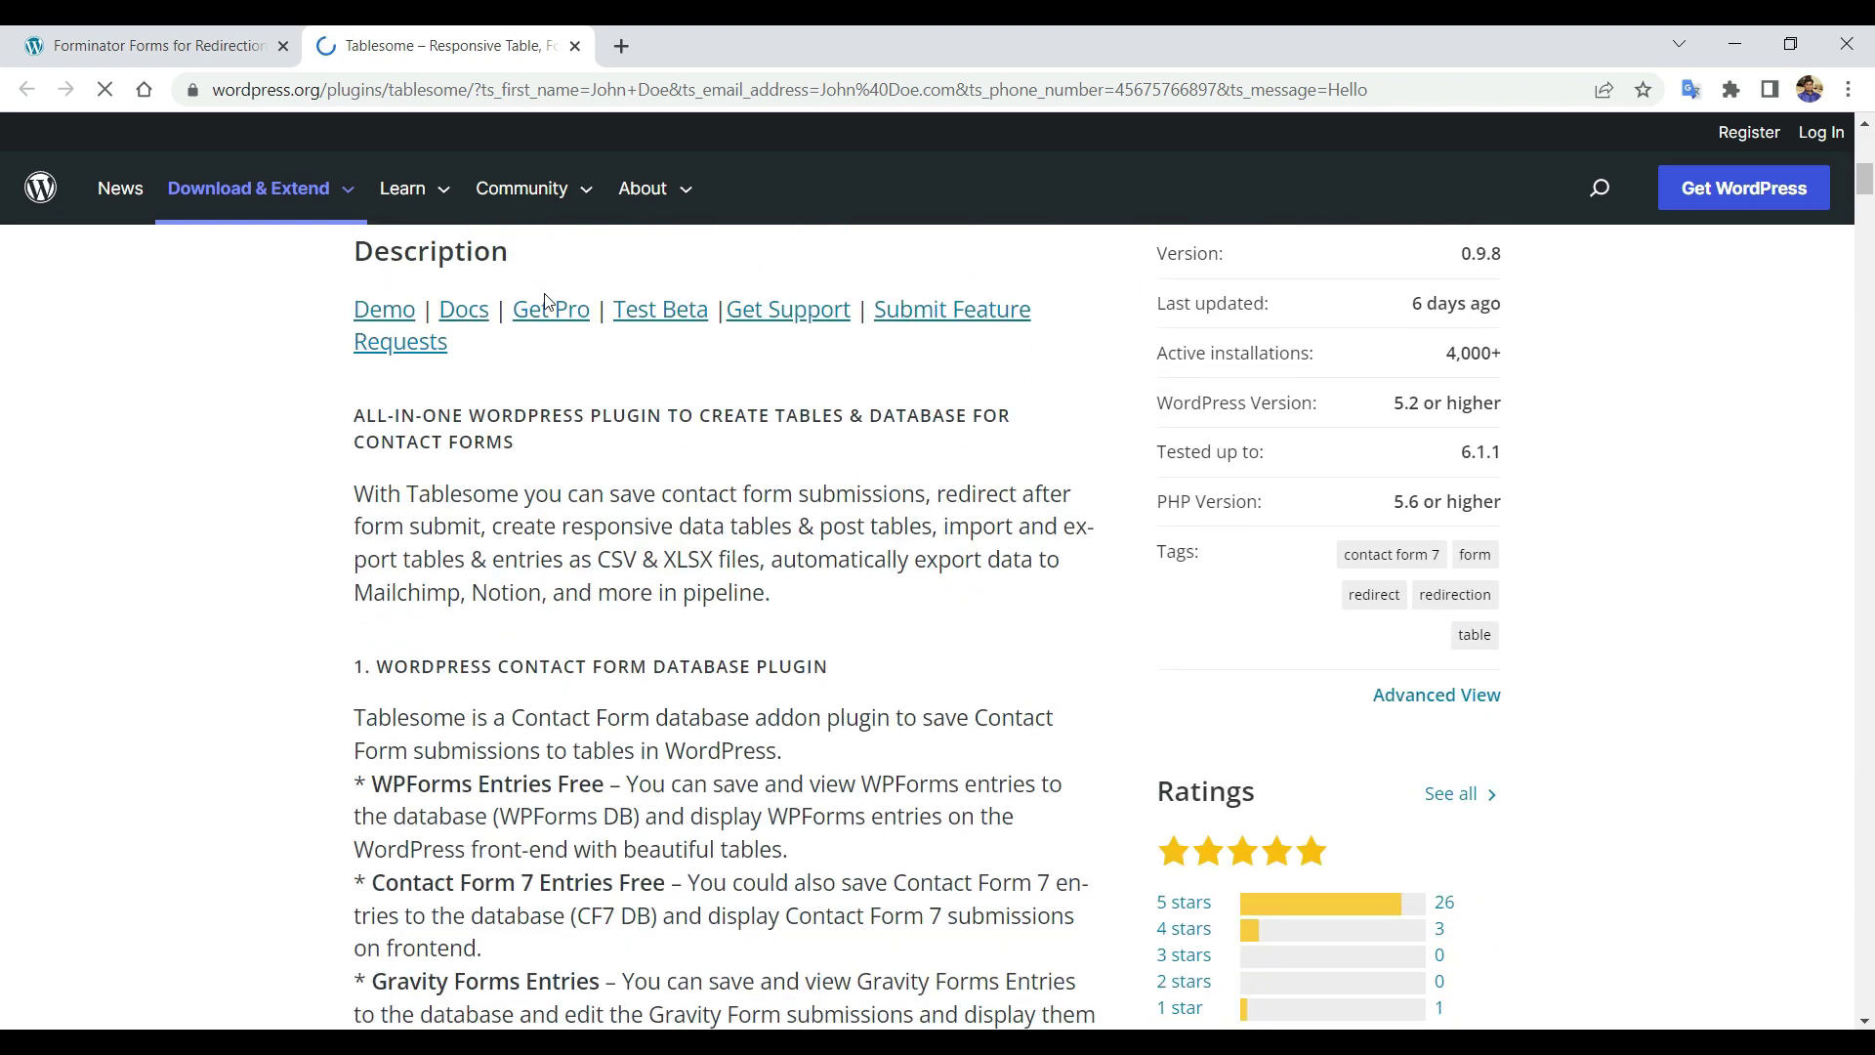
{"action": "scroll", "coordinate": [548, 302], "scroll_direction": "up", "scroll_amount": 10}
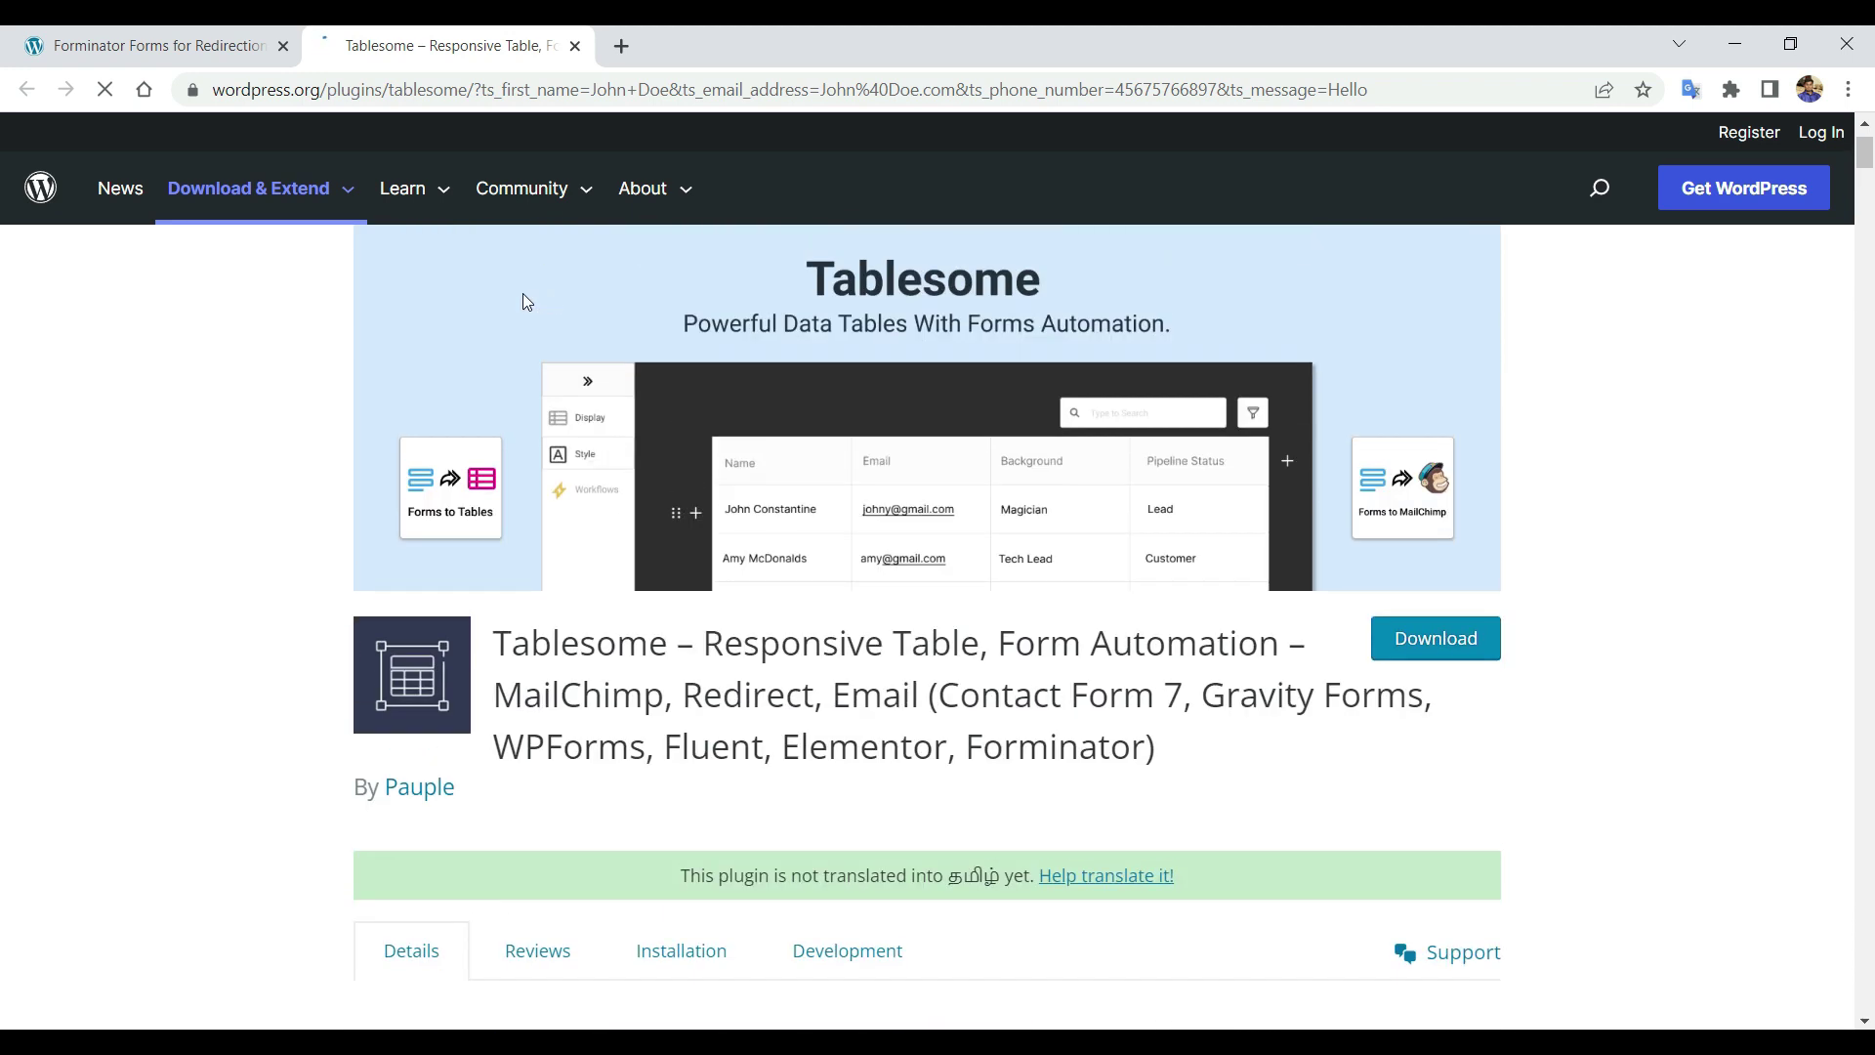